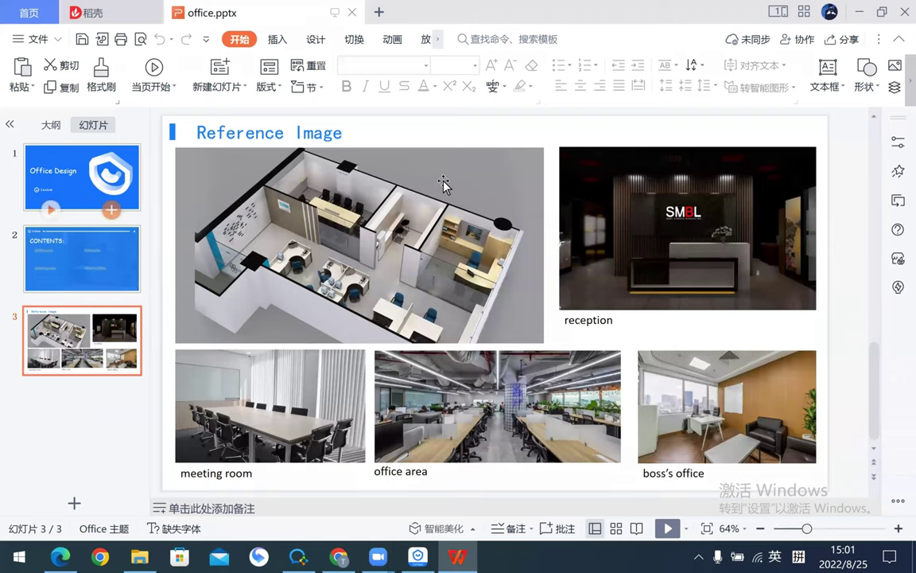
- Review the title, CONTENTS and Reference Image slides, then switch to the Coohom project in Chrome
key(Home)
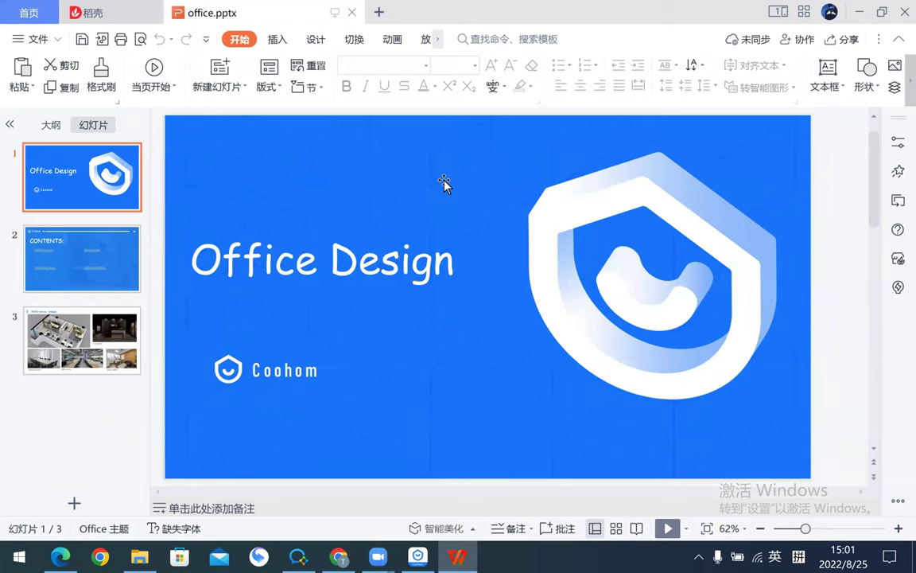
click(95, 251)
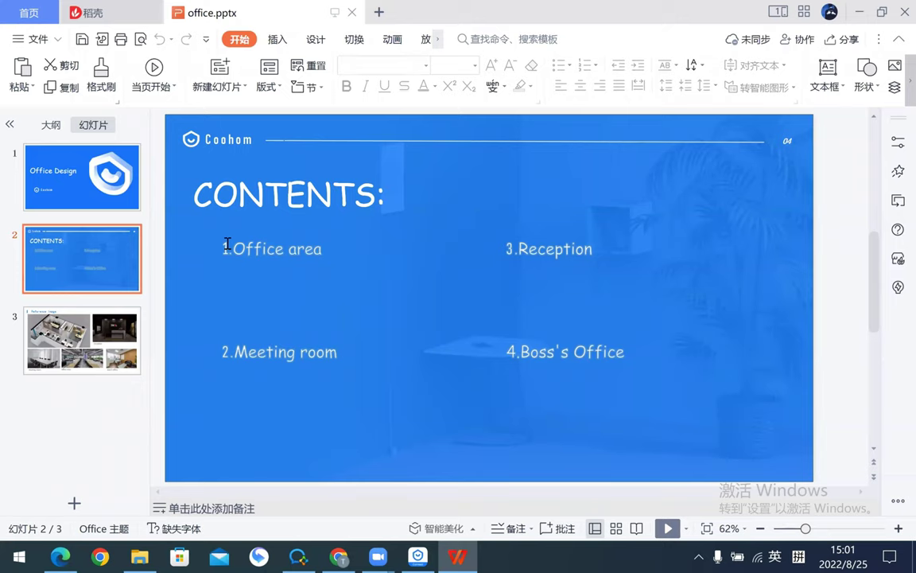
click(80, 334)
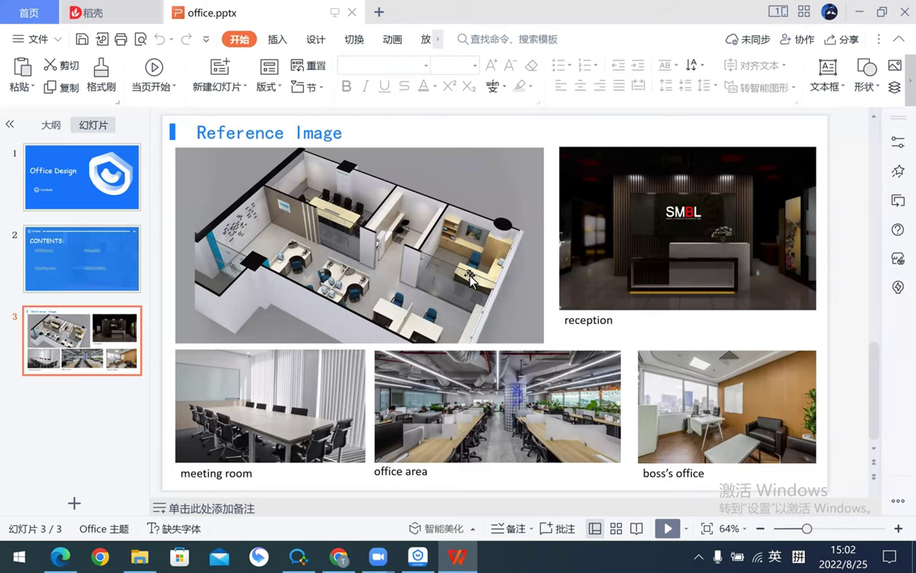
click(340, 556)
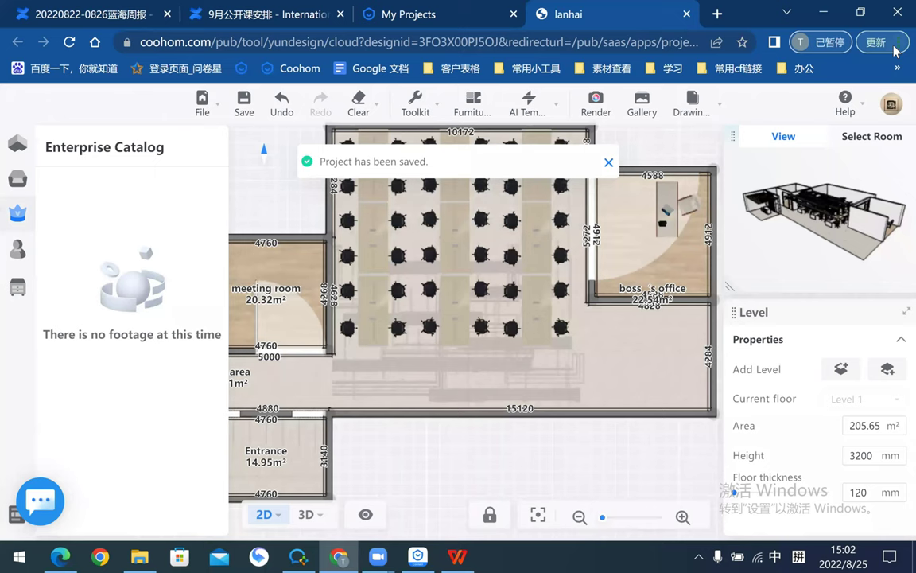
- Hide Chrome's bookmarks bar and set the page zoom to 67%
click(897, 41)
mouse_move(705, 195)
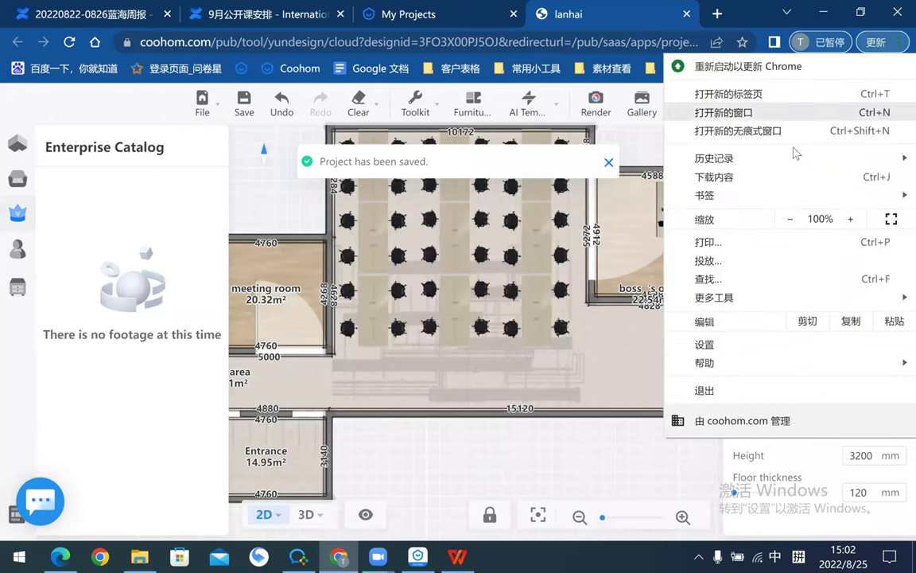
click(477, 187)
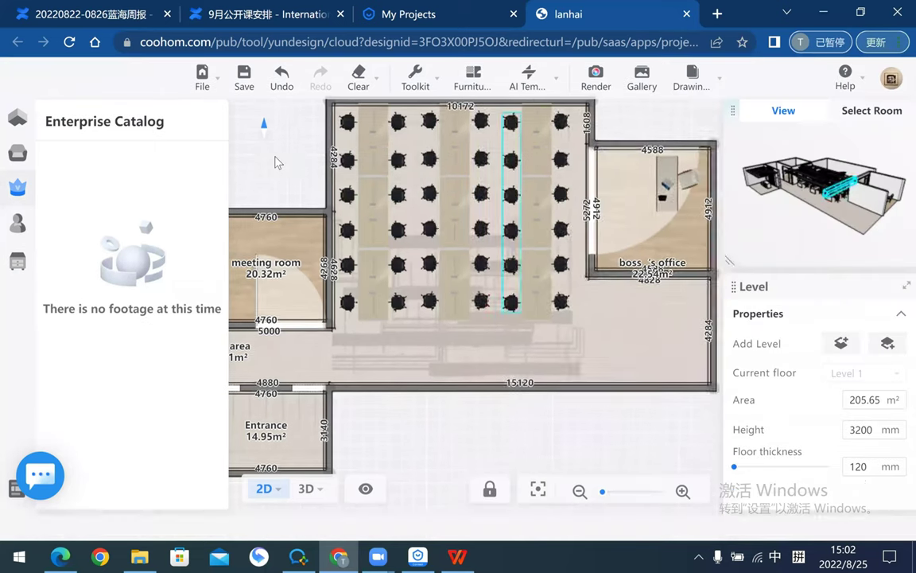
click(888, 46)
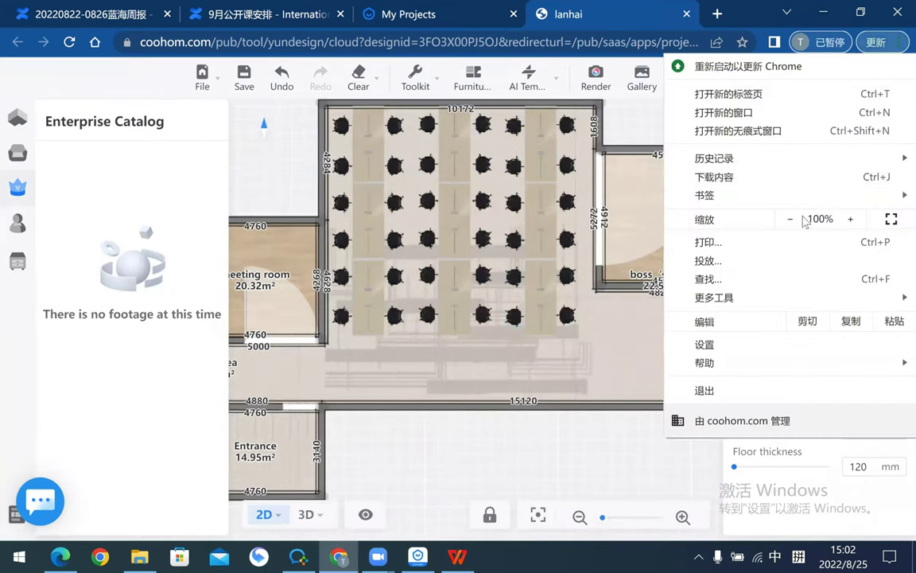
click(788, 220)
click(788, 219)
click(787, 220)
click(787, 219)
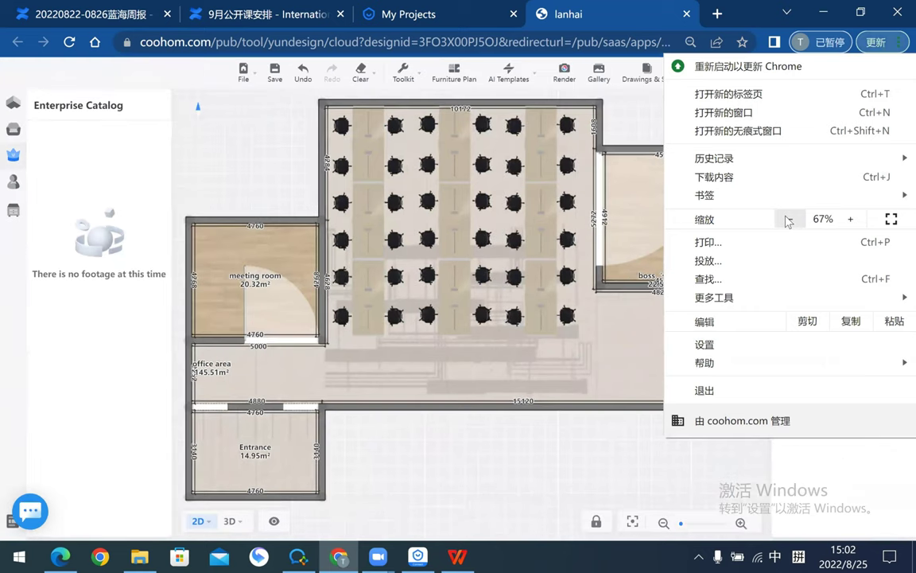
click(436, 346)
- Centre the office floor plan and display it as a 3D model
scroll(436, 346, down, 3)
drag(293, 236, 308, 210)
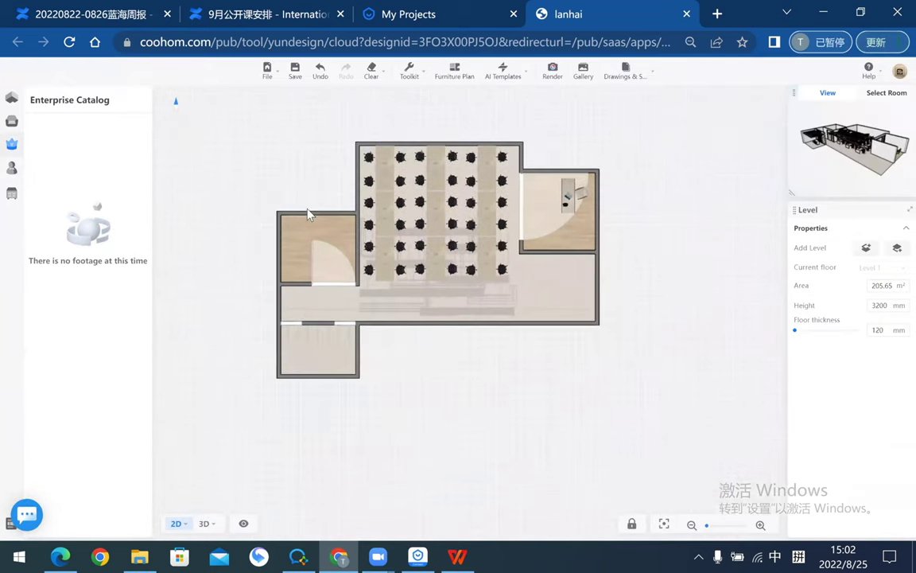
scroll(312, 205, up, 1)
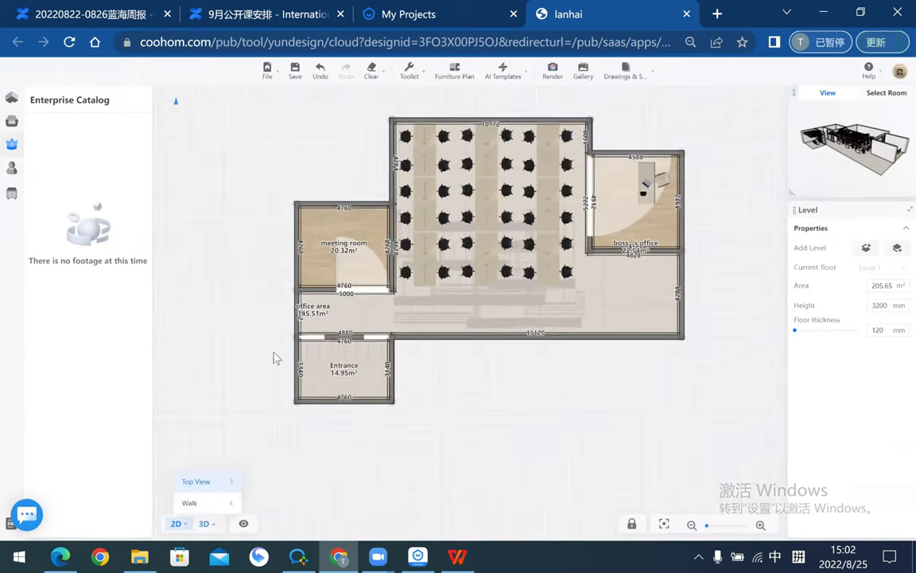
click(223, 459)
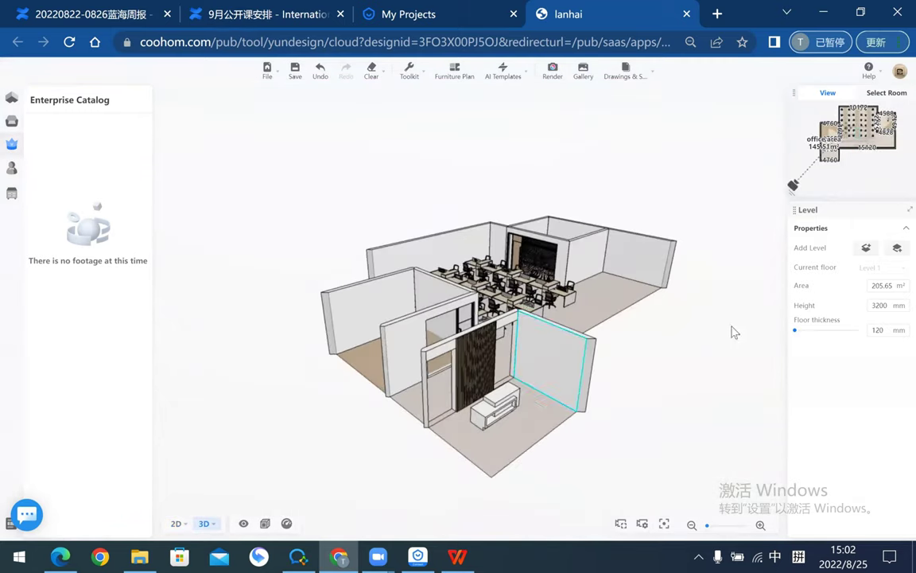
- Orbit and zoom the 3D view over the office workstation desks
scroll(732, 332, up, 2)
scroll(668, 382, up, 2)
scroll(613, 443, up, 2)
mouse_move(612, 443)
mouse_down()
mouse_move(395, 284)
mouse_move(485, 398)
mouse_move(405, 483)
mouse_move(484, 497)
mouse_up()
scroll(528, 377, down, 2)
scroll(536, 409, down, 2)
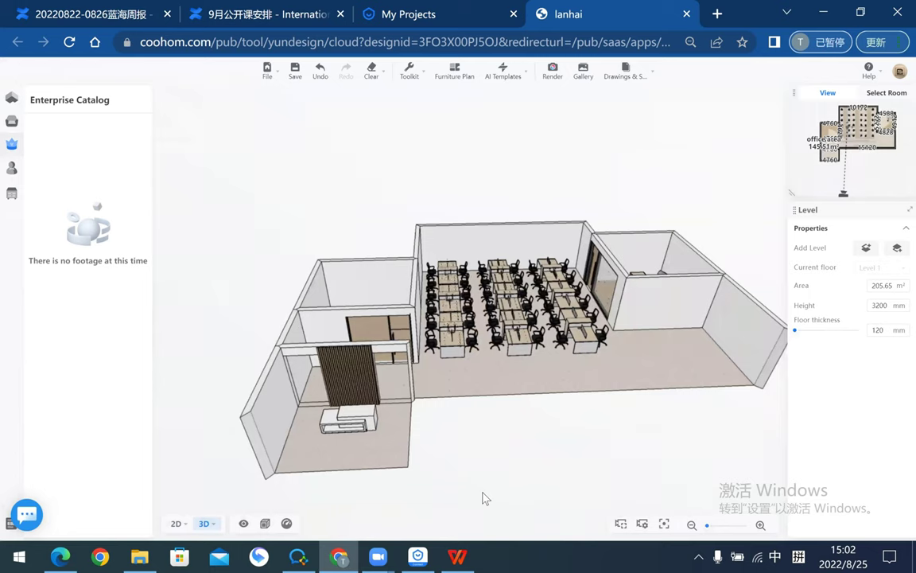
scroll(509, 410, up, 2)
scroll(470, 396, up, 2)
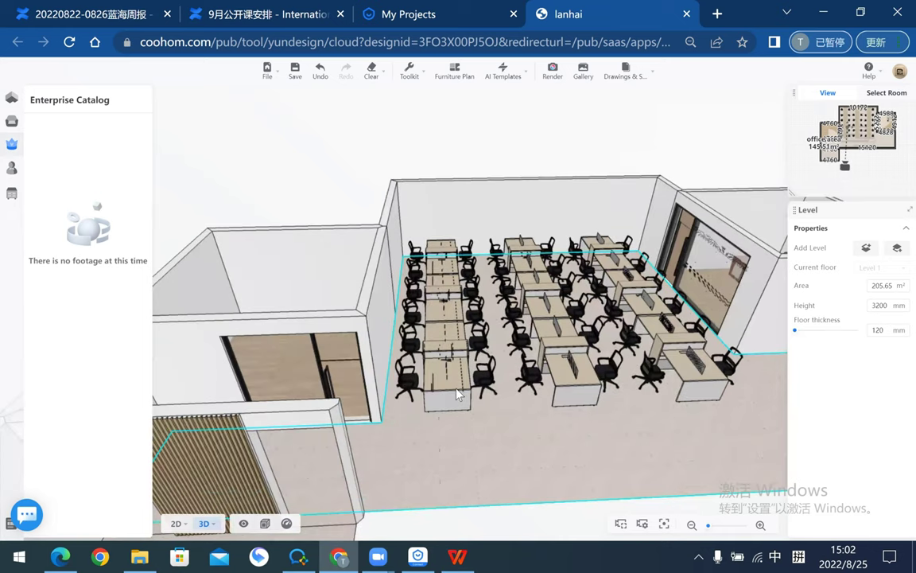
- Inspect two desk elements, clear the selection, and return to the 2D floor plan
click(476, 388)
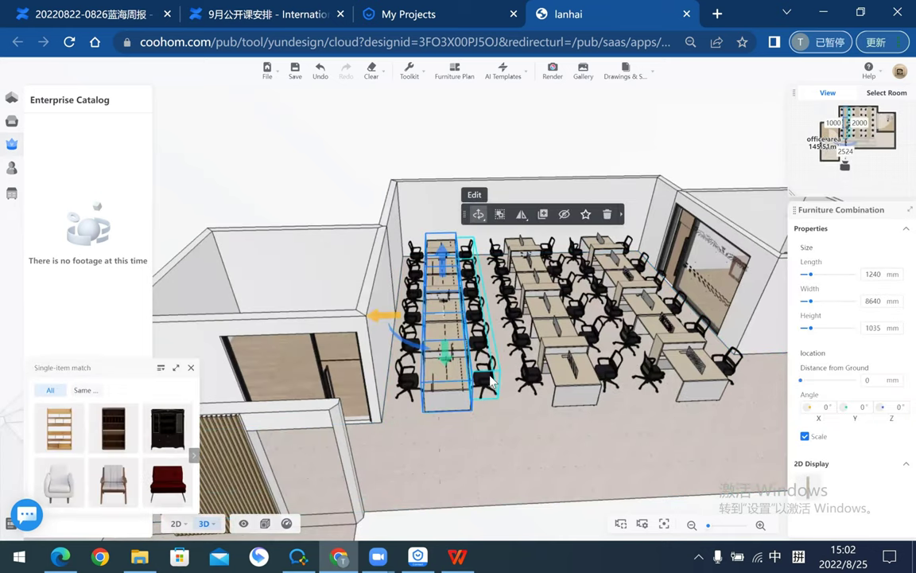
click(482, 370)
scroll(493, 377, down, 1)
scroll(579, 414, down, 1)
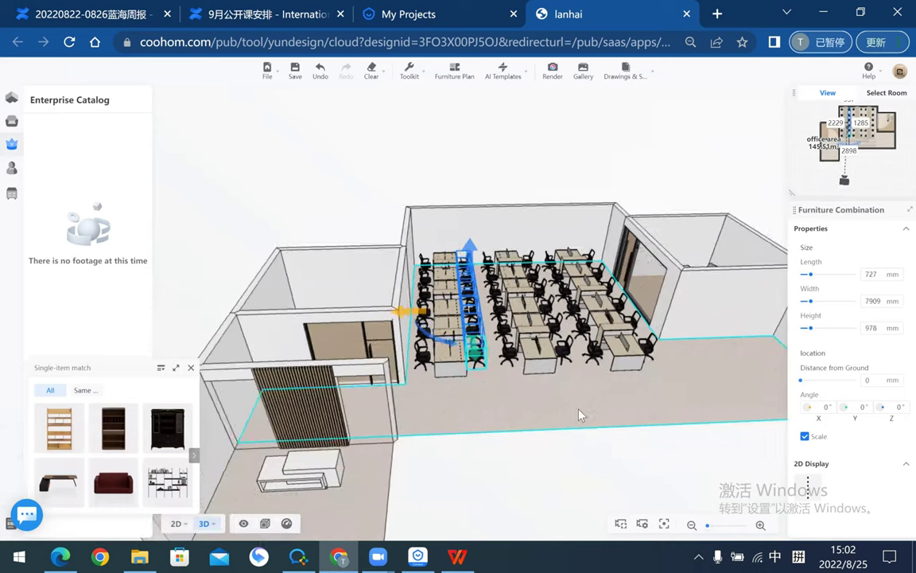
scroll(579, 414, down, 2)
scroll(579, 414, down, 2)
key(Escape)
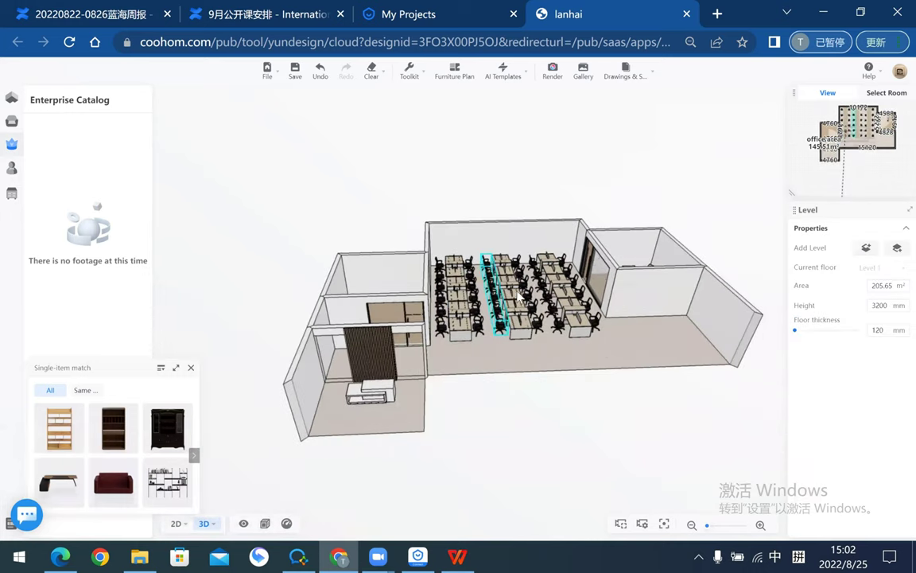
scroll(519, 296, up, 2)
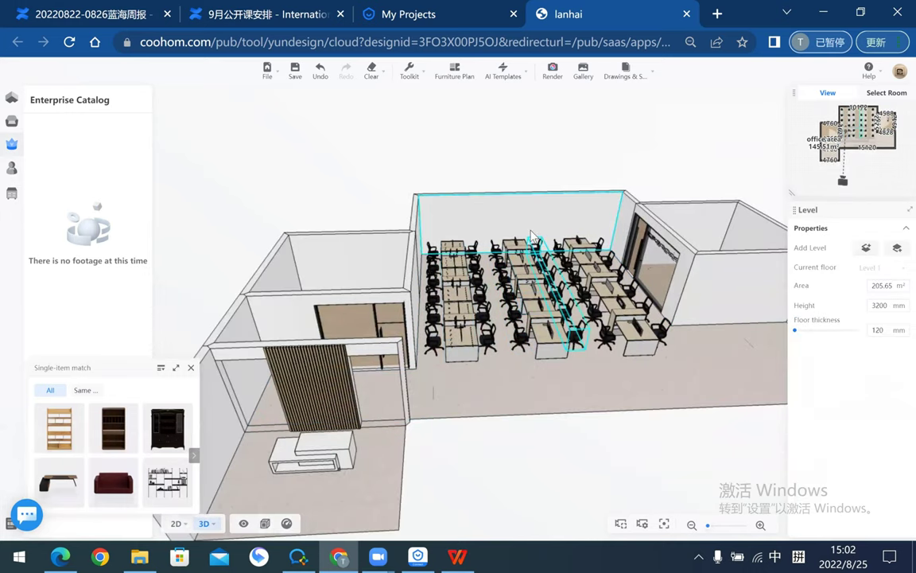
mouse_move(79, 190)
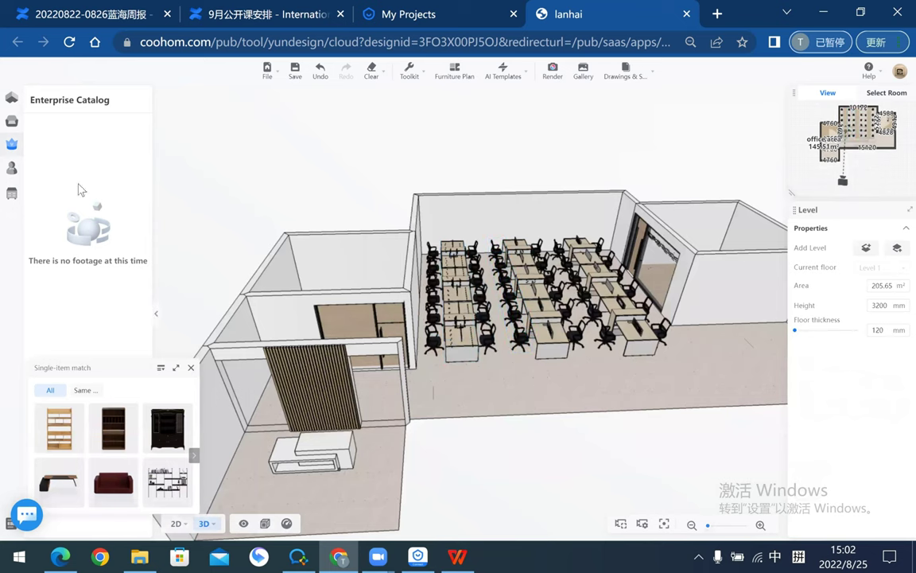
click(36, 95)
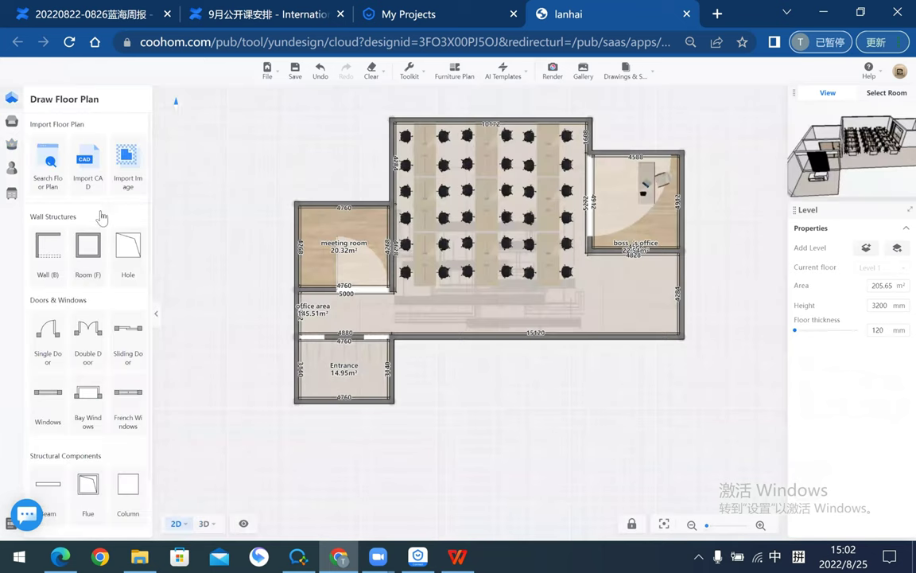
- Open the Public Library, zoom into the office floor plan, then go back to office.pptx
click(16, 121)
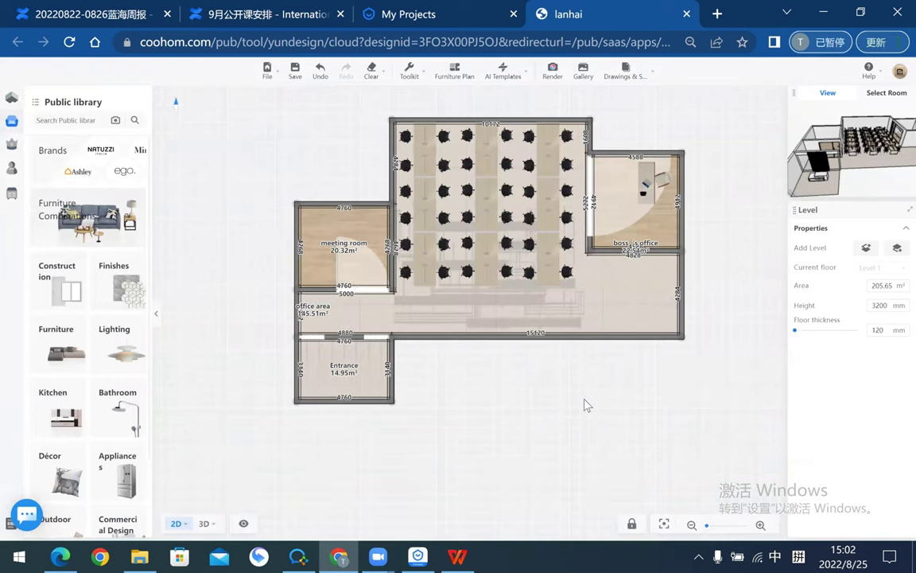
scroll(515, 393, up, 1)
scroll(446, 383, up, 2)
scroll(384, 379, up, 2)
scroll(391, 373, up, 1)
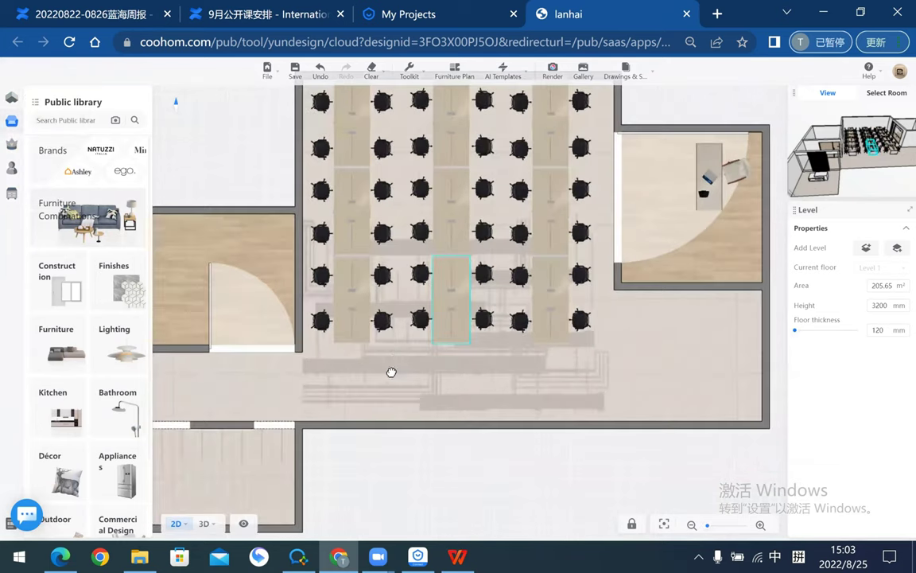
scroll(332, 491, down, 1)
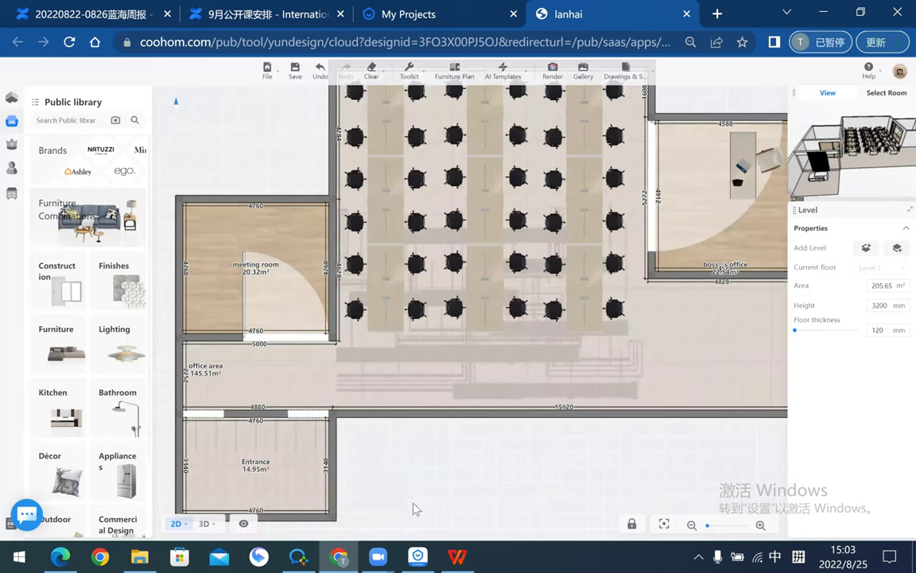
scroll(454, 472, left, 2)
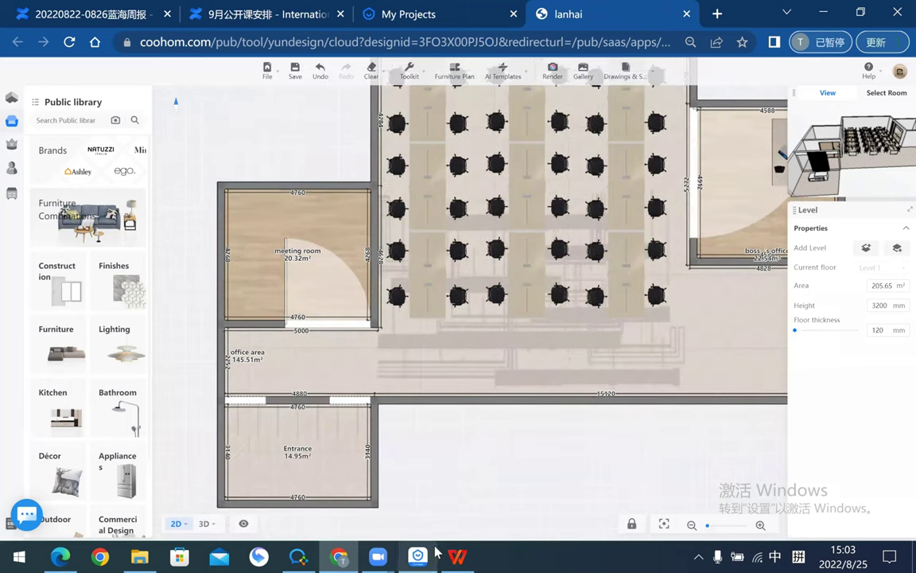
click(457, 556)
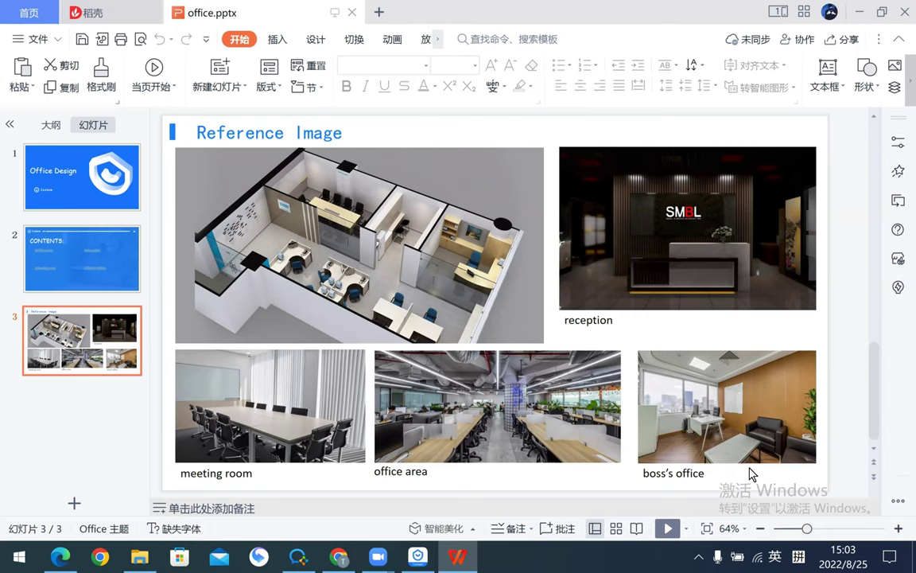
- Toggle the keyboard input language while presenting the Reference Image slide
key(shift)
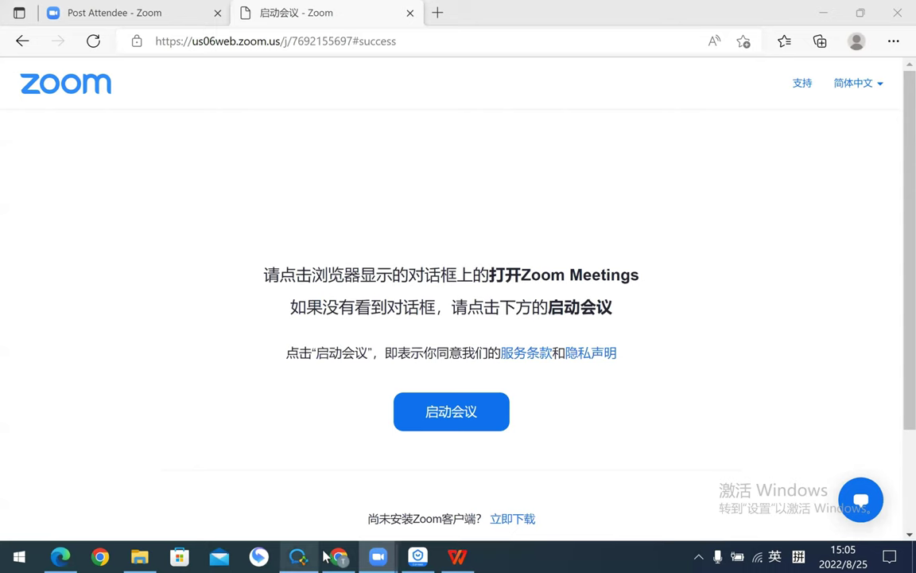
mouse_move(457, 556)
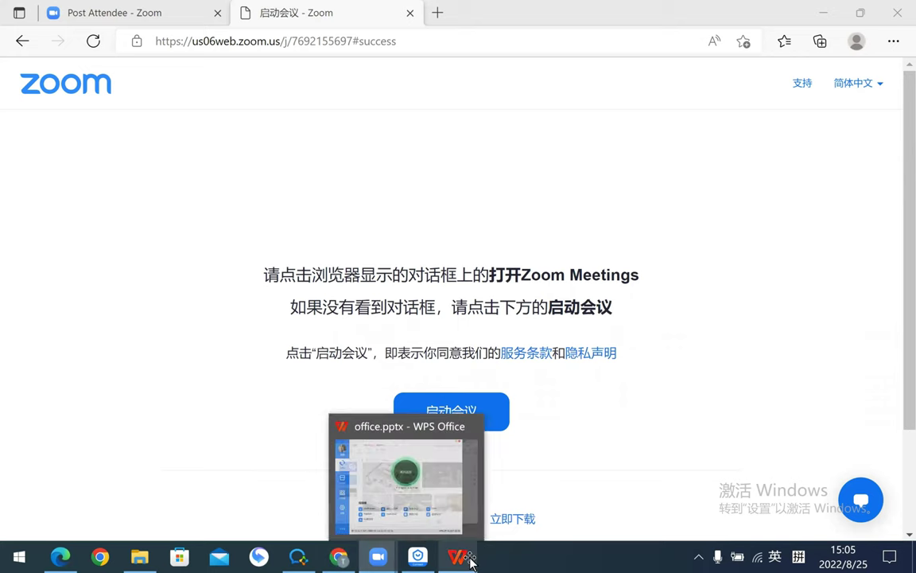
- Bring office.pptx forward and step from the title and CONTENTS slides to Reference Image
click(469, 560)
key(Up)
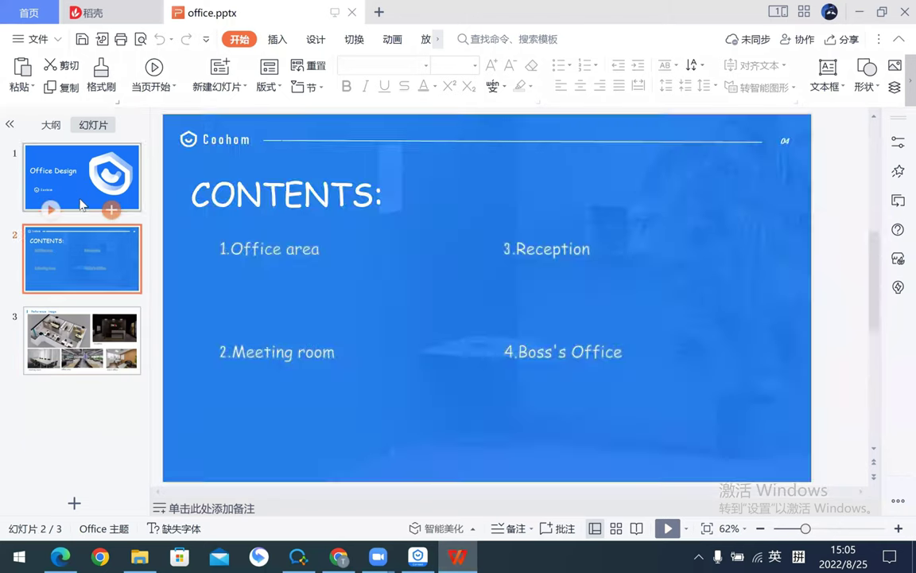
key(Up)
click(83, 262)
click(79, 199)
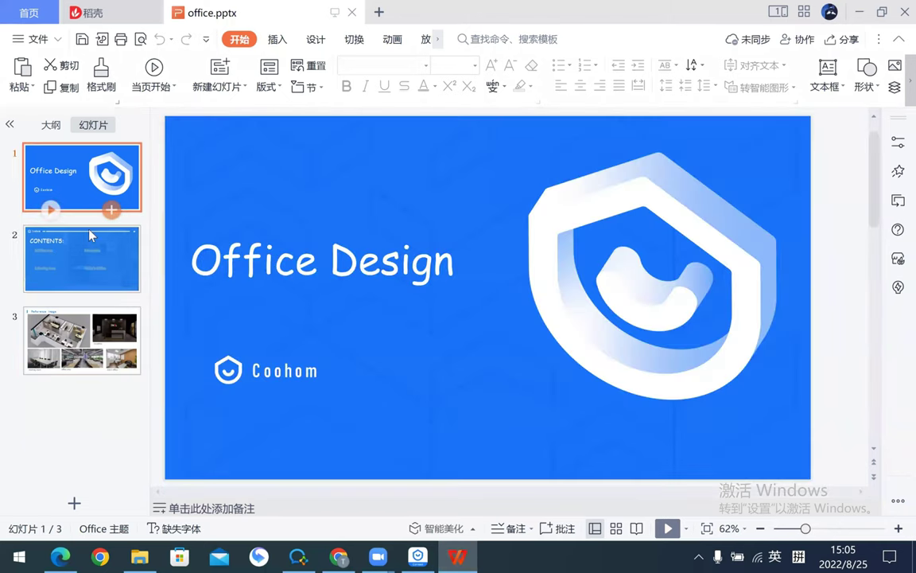
mouse_move(82, 259)
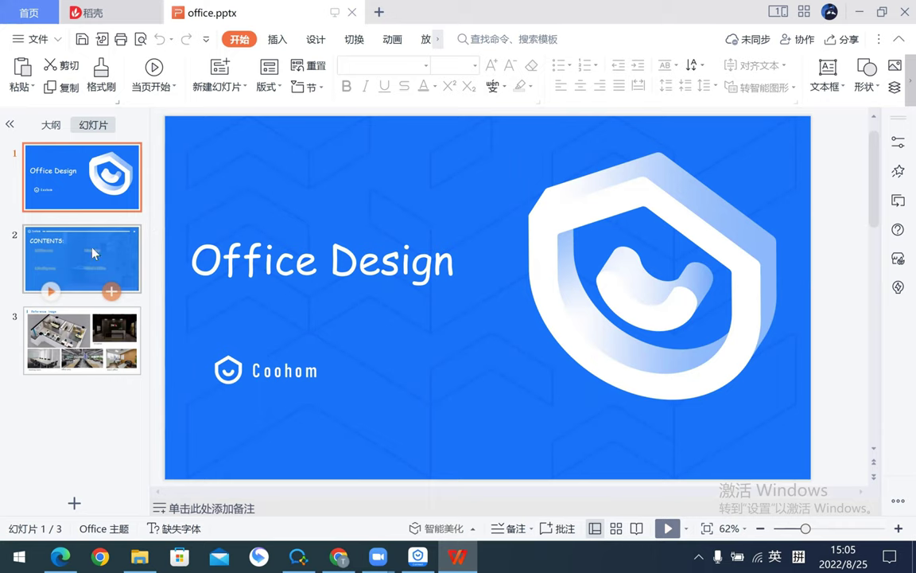
click(73, 251)
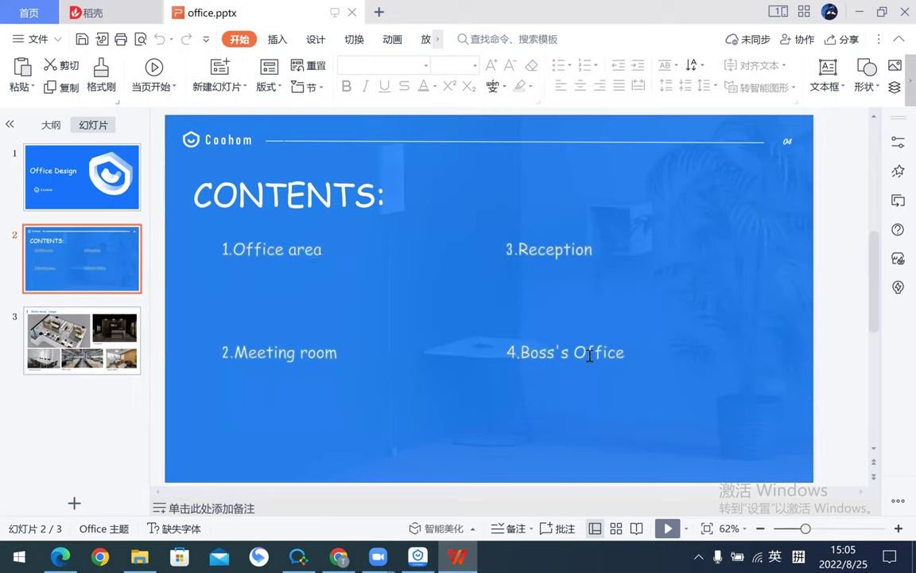
scroll(316, 331, down, 1)
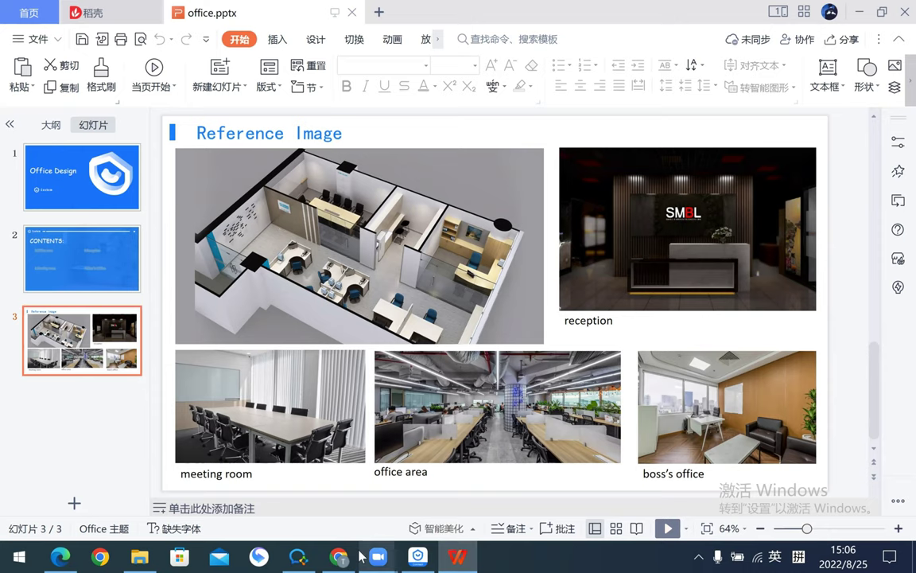
mouse_move(339, 556)
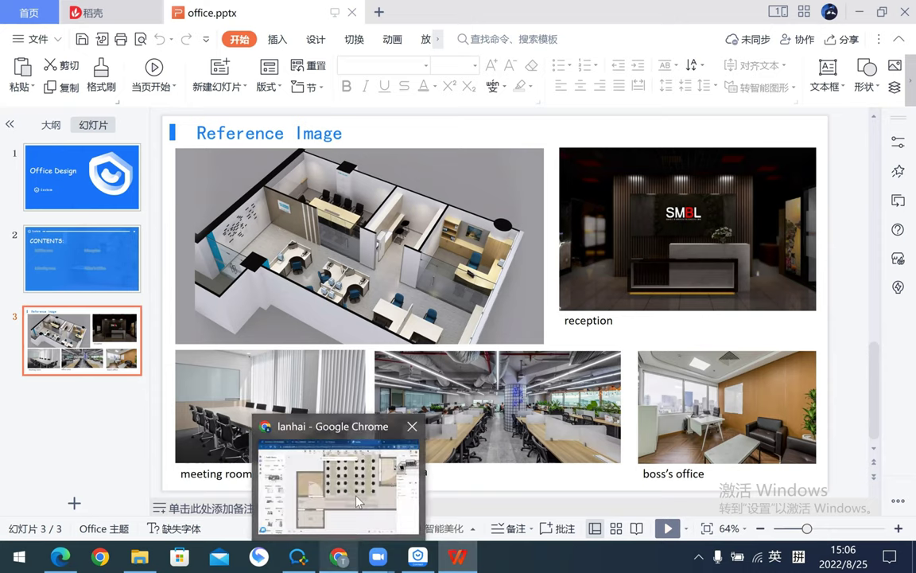
- Switch to the Coohom tab with Alt+Tab, zoom in, and press 3 for 3D view
key(alt+Tab)
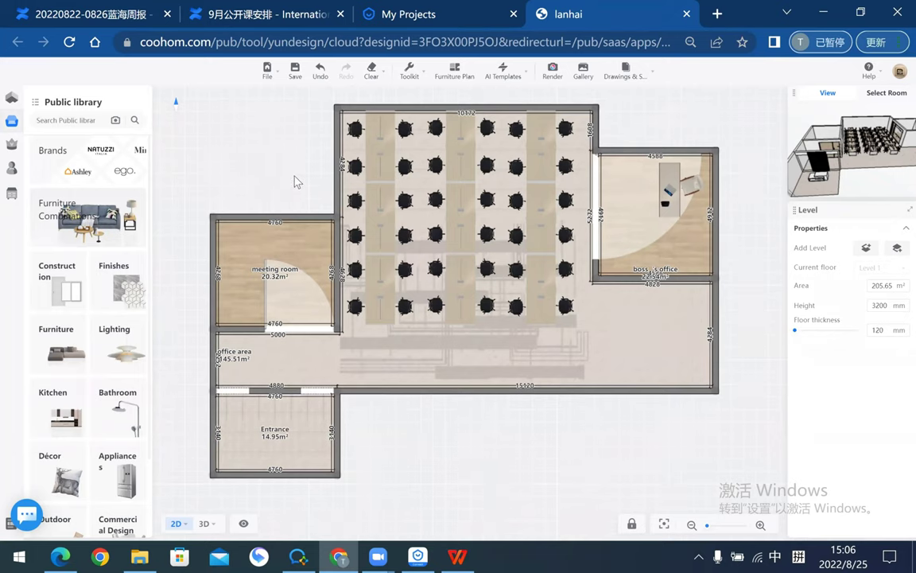
scroll(348, 188, up, 1)
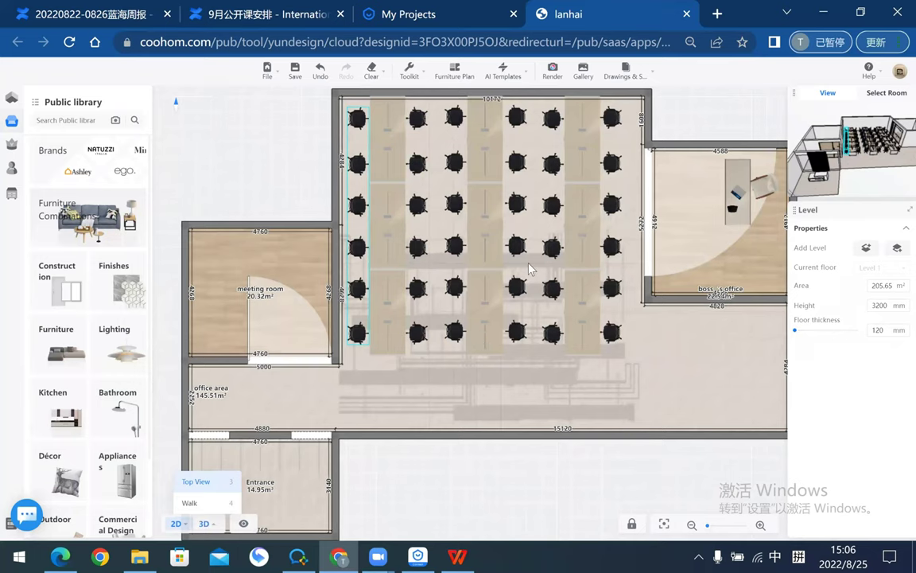
key(3)
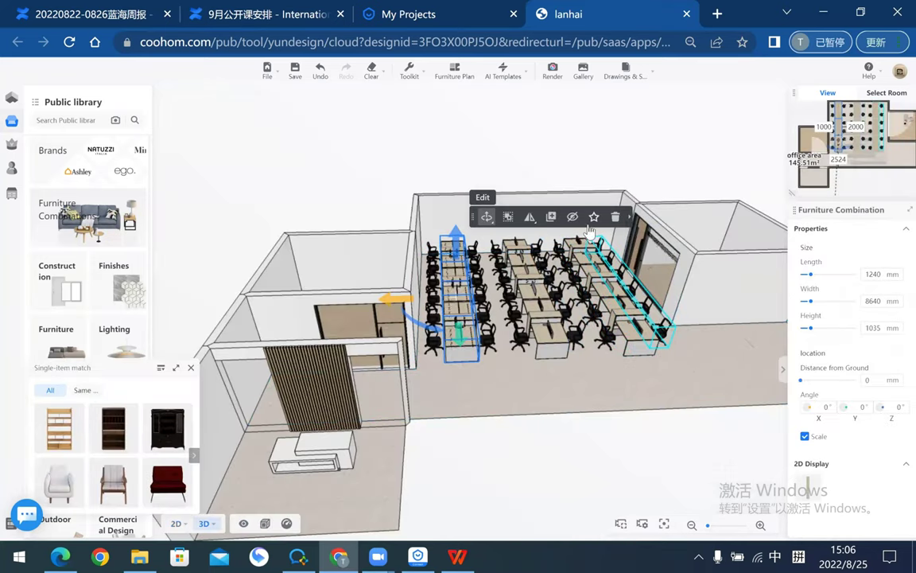
- Select and deselect the desk combinations and the left desk row
click(483, 256)
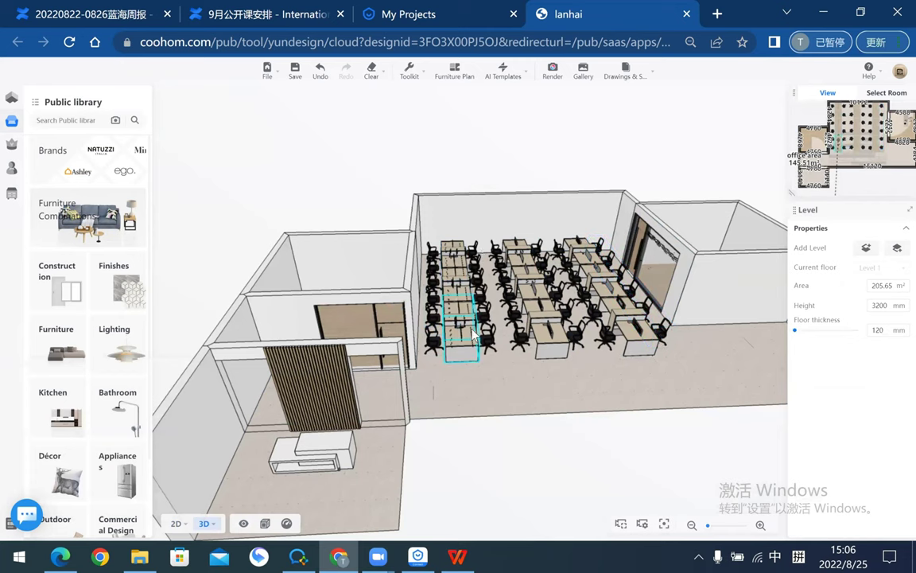
click(446, 310)
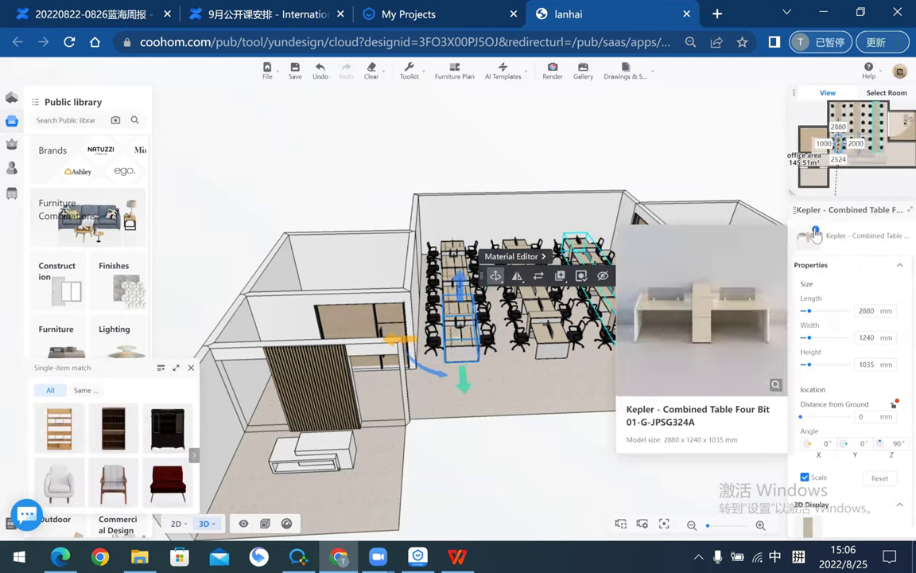
click(434, 342)
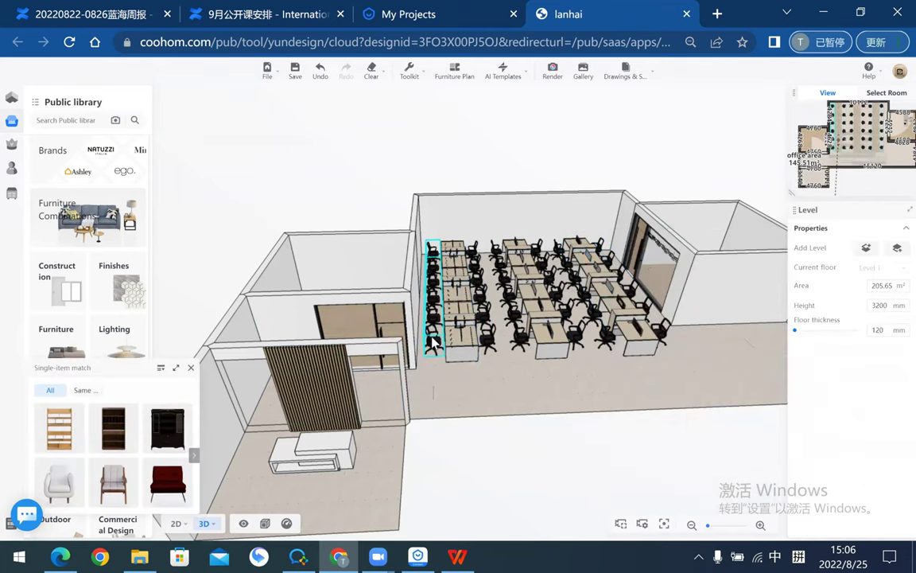
click(433, 342)
click(629, 145)
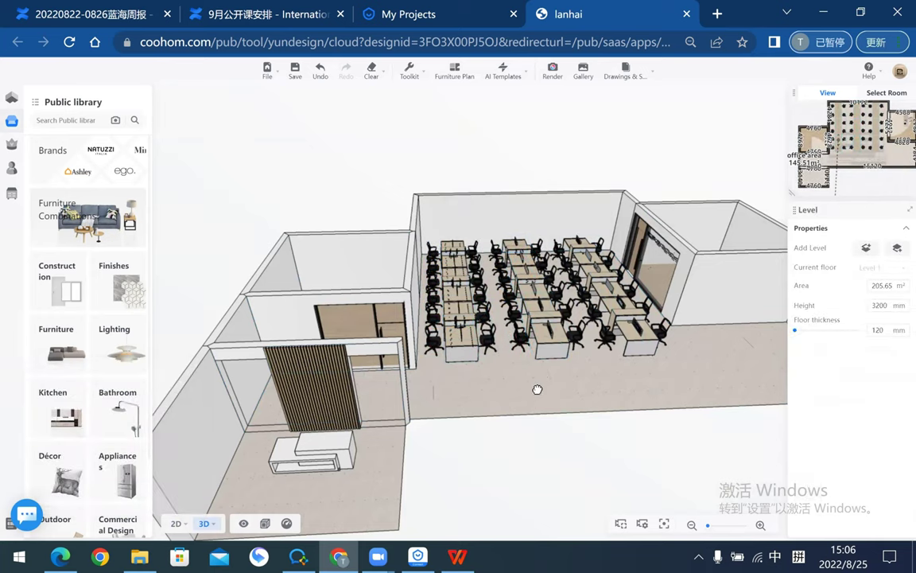
- Orbit and zoom down to eye level inside the reception room
mouse_move(534, 386)
mouse_down()
mouse_move(501, 369)
mouse_move(548, 401)
mouse_move(468, 404)
mouse_move(560, 407)
mouse_move(605, 399)
mouse_move(548, 402)
mouse_move(624, 389)
mouse_move(398, 384)
mouse_move(579, 399)
mouse_move(560, 241)
mouse_move(589, 256)
mouse_move(446, 412)
mouse_up()
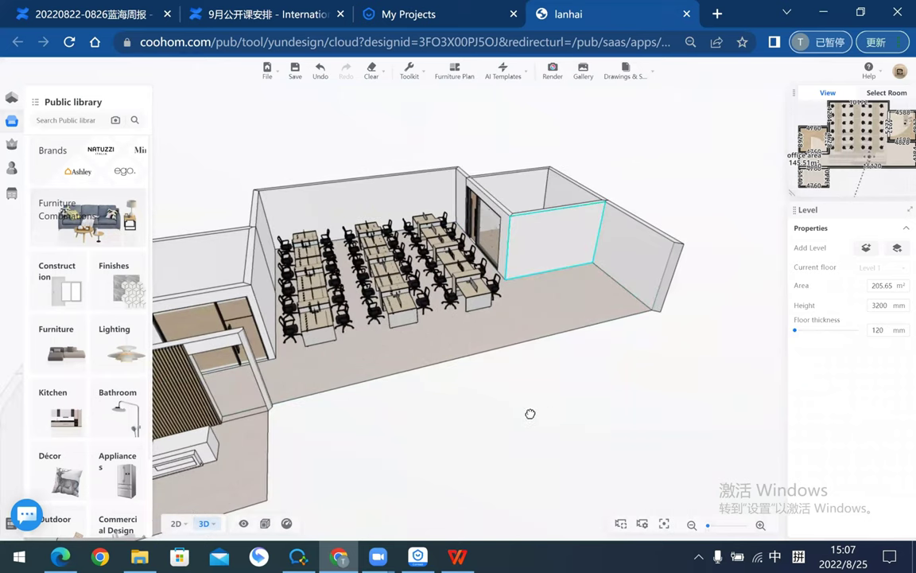
mouse_move(553, 421)
mouse_down()
mouse_move(466, 433)
mouse_move(587, 414)
mouse_move(573, 411)
mouse_move(628, 342)
mouse_move(479, 401)
mouse_move(477, 411)
mouse_up()
scroll(665, 443, up, 2)
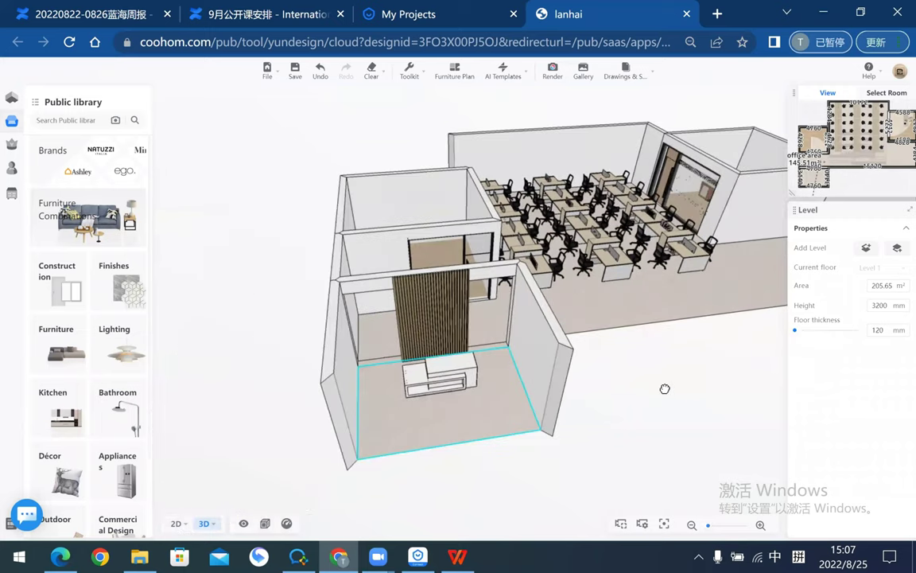
scroll(665, 380, up, 2)
scroll(660, 388, up, 2)
mouse_move(660, 389)
mouse_down()
mouse_move(528, 169)
mouse_move(607, 448)
mouse_up()
scroll(608, 447, up, 2)
scroll(389, 501, up, 2)
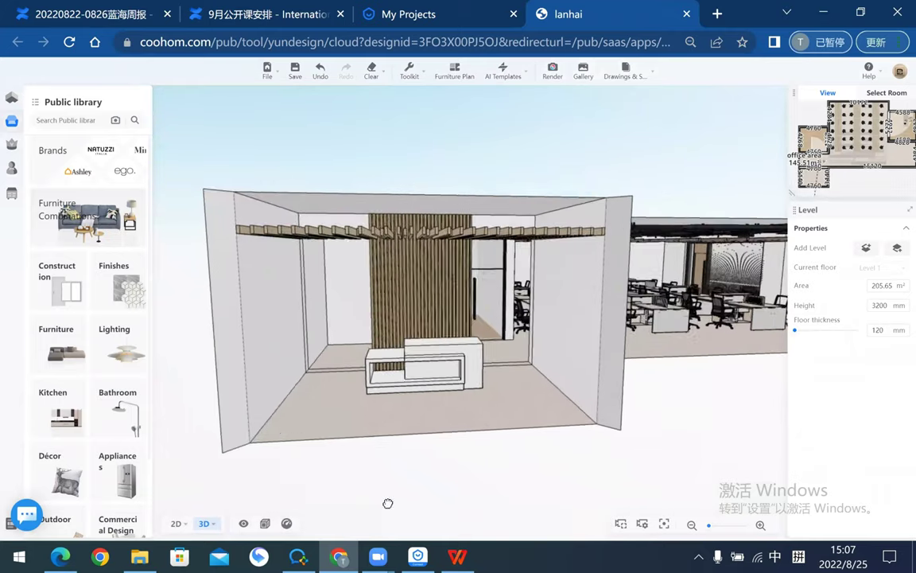
scroll(497, 408, up, 2)
scroll(735, 208, up, 2)
scroll(735, 208, up, 2)
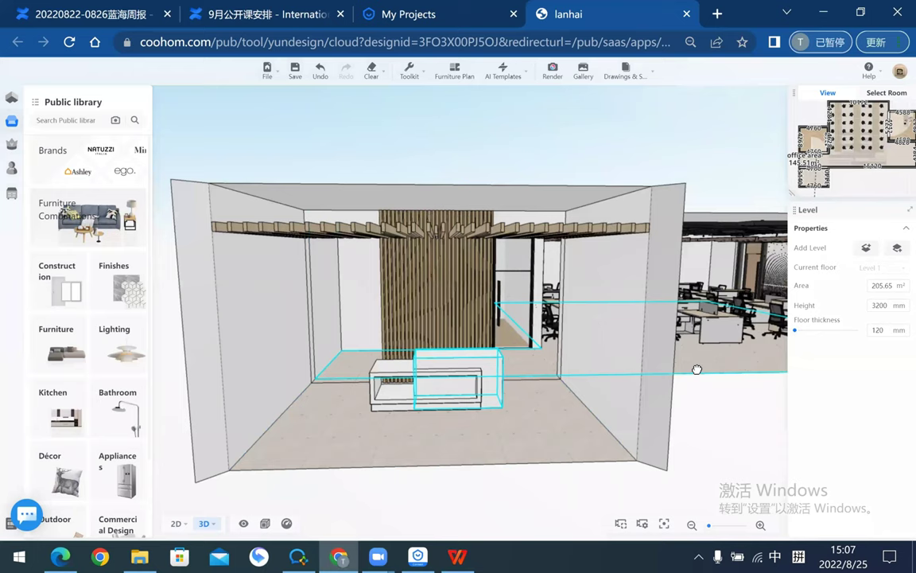
- Orbit around the reception room, moving closer to the slatted wall and reception desk
mouse_move(697, 369)
mouse_down()
mouse_move(487, 484)
mouse_move(487, 269)
mouse_move(409, 466)
mouse_move(388, 447)
mouse_up()
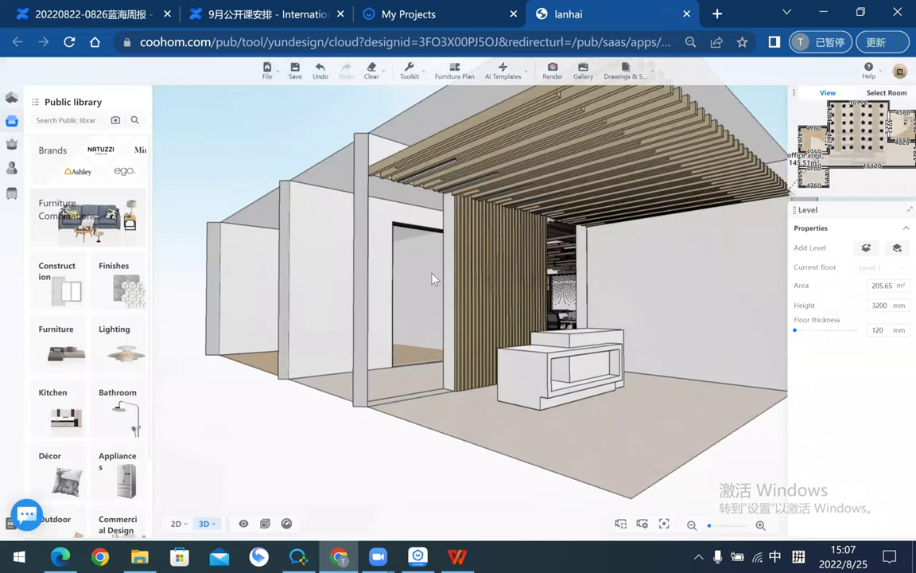
mouse_move(432, 279)
mouse_down()
mouse_move(426, 267)
mouse_move(333, 403)
mouse_up()
scroll(326, 413, up, 2)
scroll(478, 261, up, 2)
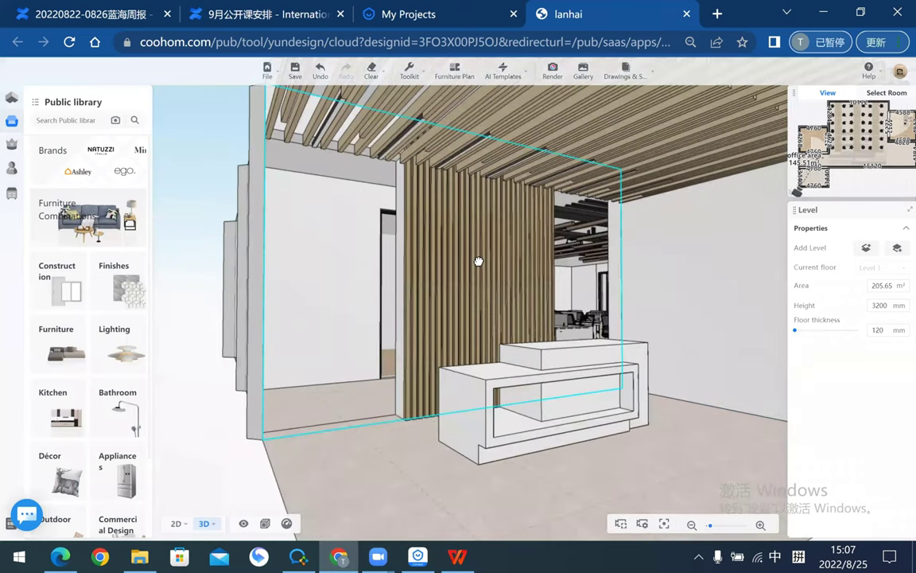
scroll(478, 261, up, 1)
scroll(486, 266, up, 1)
mouse_move(420, 378)
mouse_down()
mouse_move(292, 425)
mouse_move(304, 417)
mouse_up()
drag(448, 495, 404, 514)
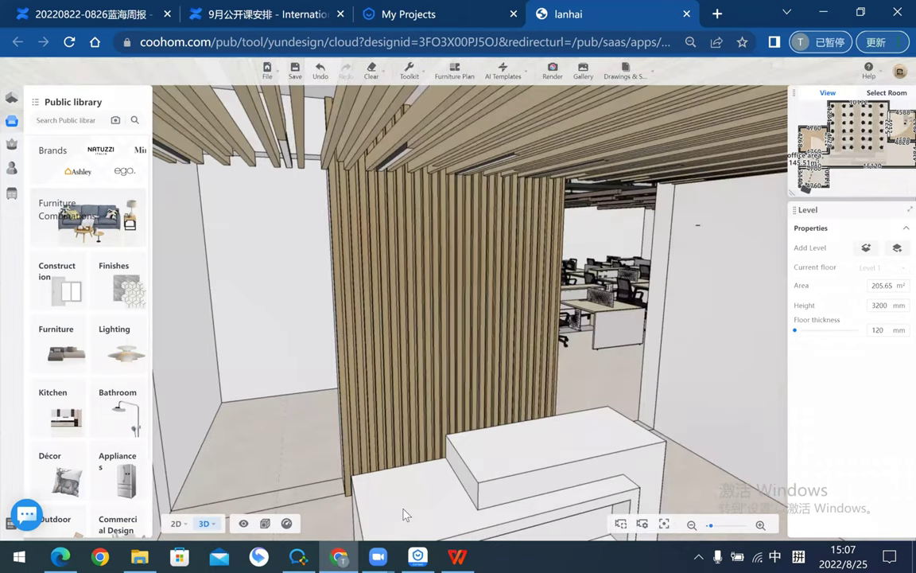
scroll(672, 442, down, 1)
scroll(665, 431, down, 1)
scroll(664, 430, down, 1)
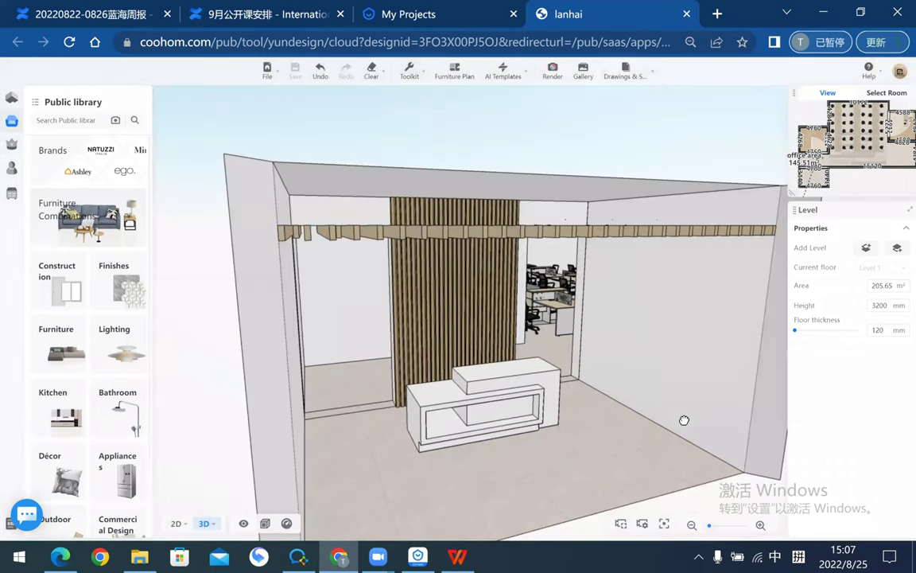
scroll(663, 430, down, 1)
- Tilt up to the ceiling beams, then orbit to centre the reception desk
mouse_move(536, 434)
mouse_down()
mouse_move(477, 212)
mouse_move(562, 207)
mouse_move(472, 218)
mouse_move(414, 318)
mouse_move(351, 345)
mouse_move(473, 346)
mouse_up()
scroll(473, 346, up, 1)
scroll(583, 246, up, 1)
scroll(665, 168, up, 1)
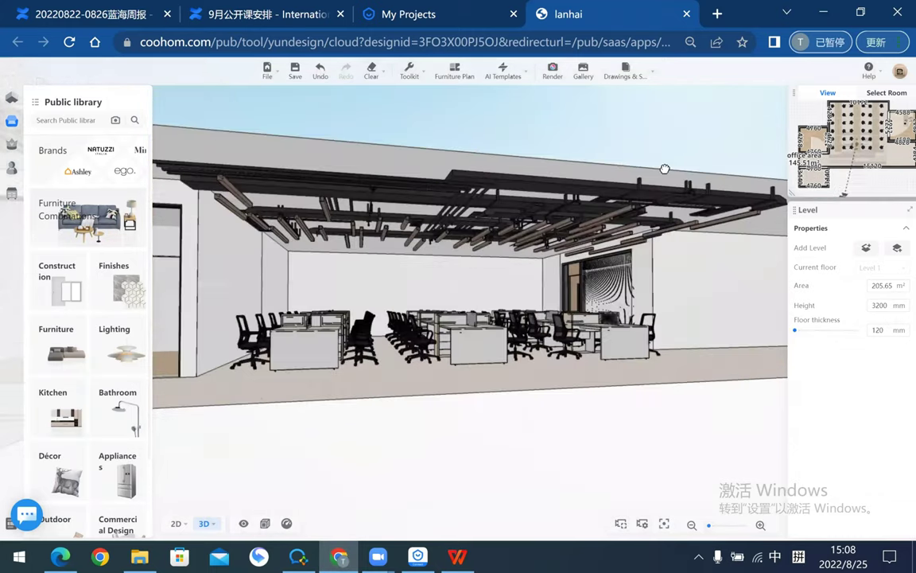
scroll(684, 215, up, 1)
scroll(634, 459, down, 1)
scroll(583, 479, down, 1)
scroll(575, 491, down, 1)
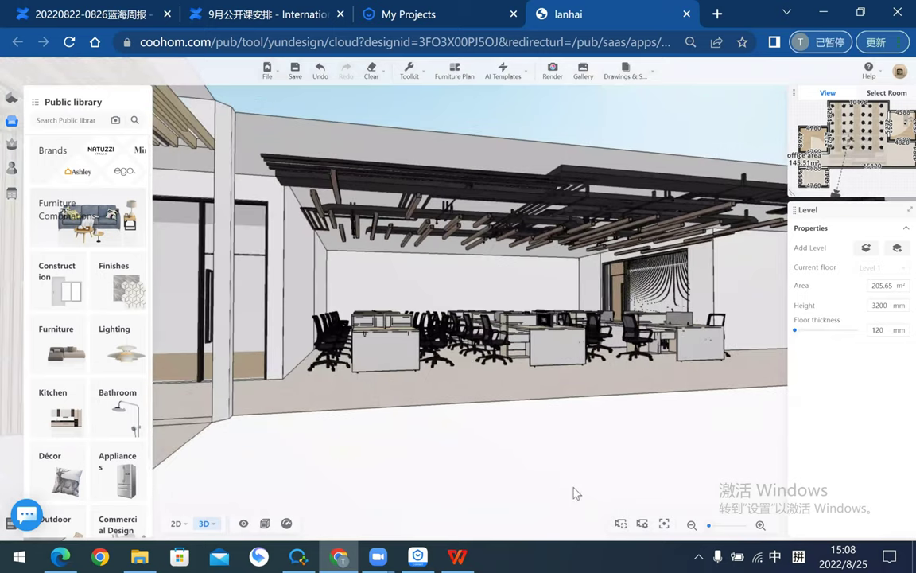
scroll(590, 484, down, 1)
mouse_move(590, 485)
mouse_down()
mouse_move(661, 137)
mouse_move(743, 187)
mouse_move(736, 209)
mouse_up()
- Select the grille ceiling above reception, then open and close the library category list
click(735, 209)
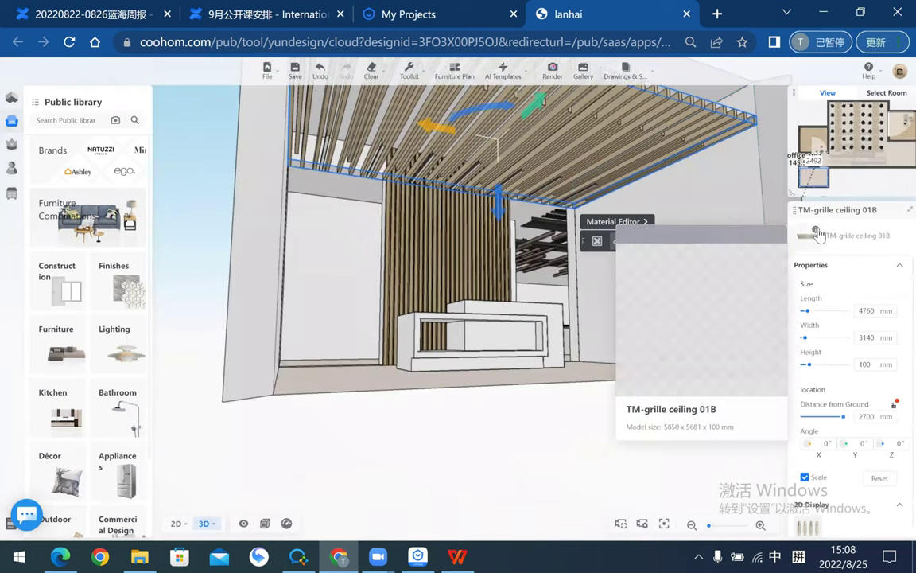
click(525, 437)
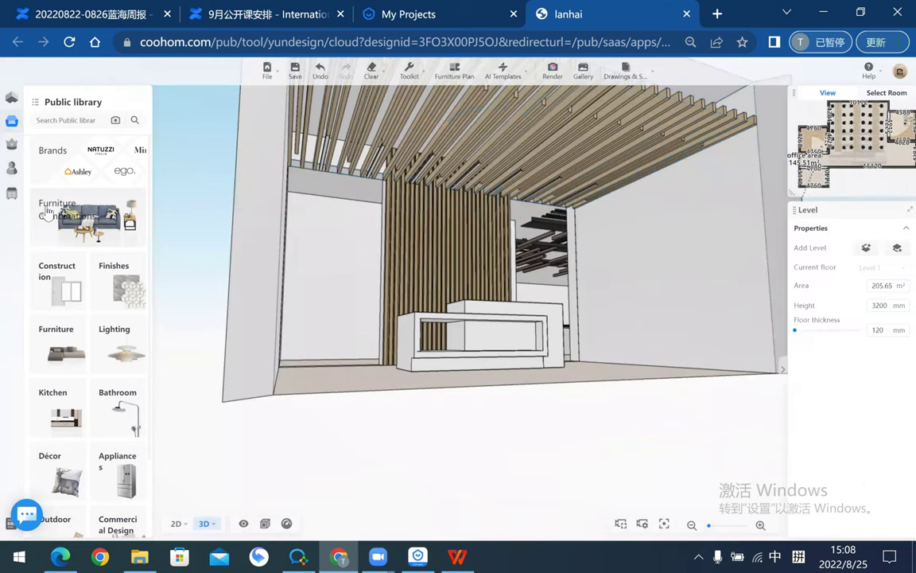
click(551, 146)
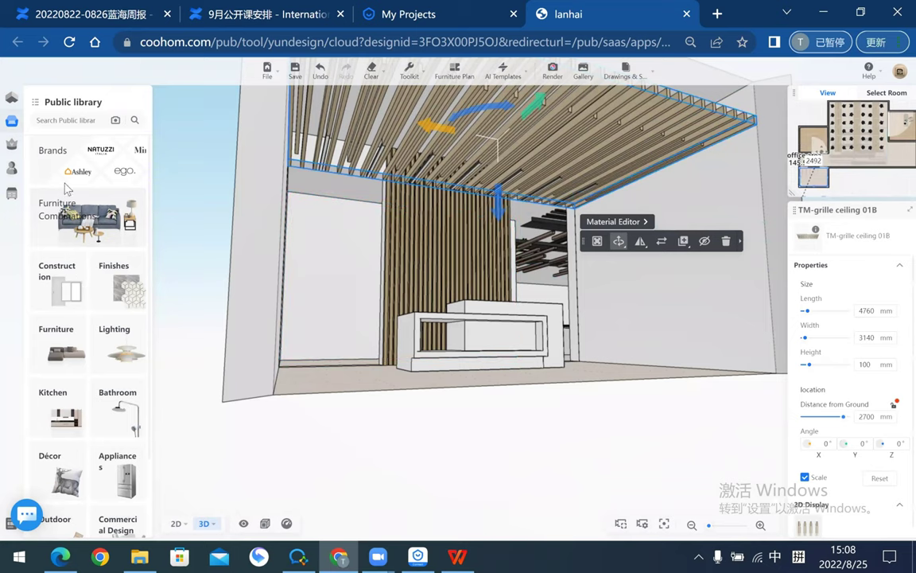
click(103, 107)
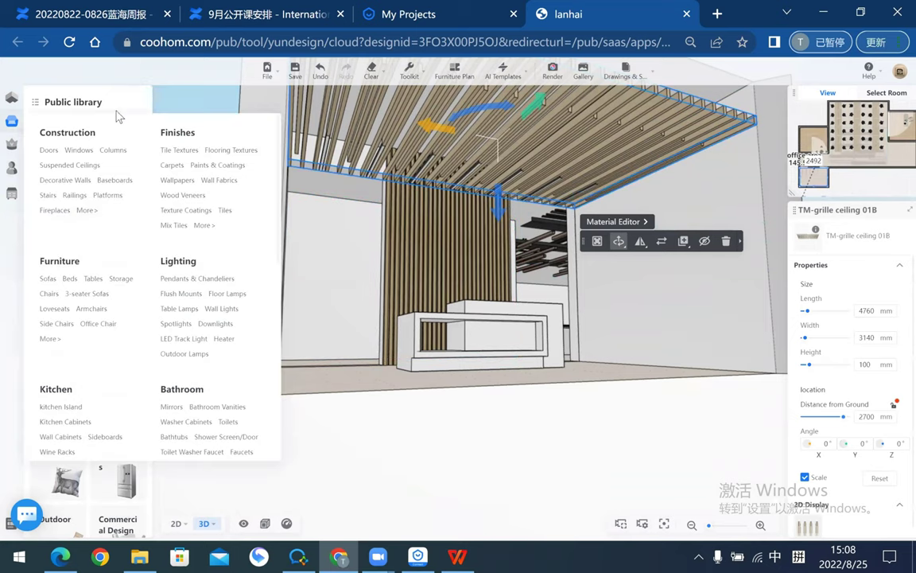
mouse_move(509, 272)
mouse_down()
mouse_move(486, 225)
mouse_move(487, 392)
mouse_up()
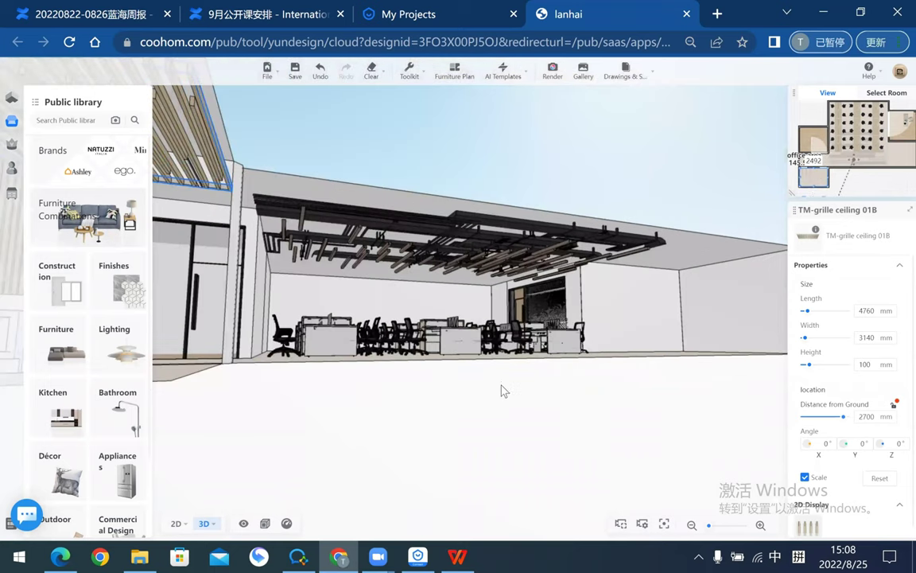
drag(601, 266, 626, 200)
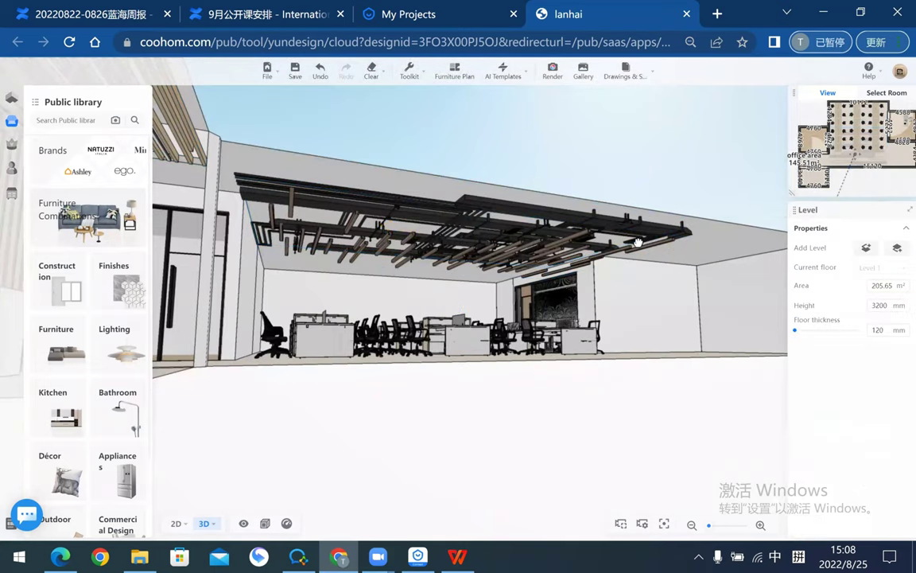
mouse_move(638, 242)
mouse_down()
mouse_move(465, 218)
mouse_move(537, 287)
mouse_move(598, 326)
mouse_up()
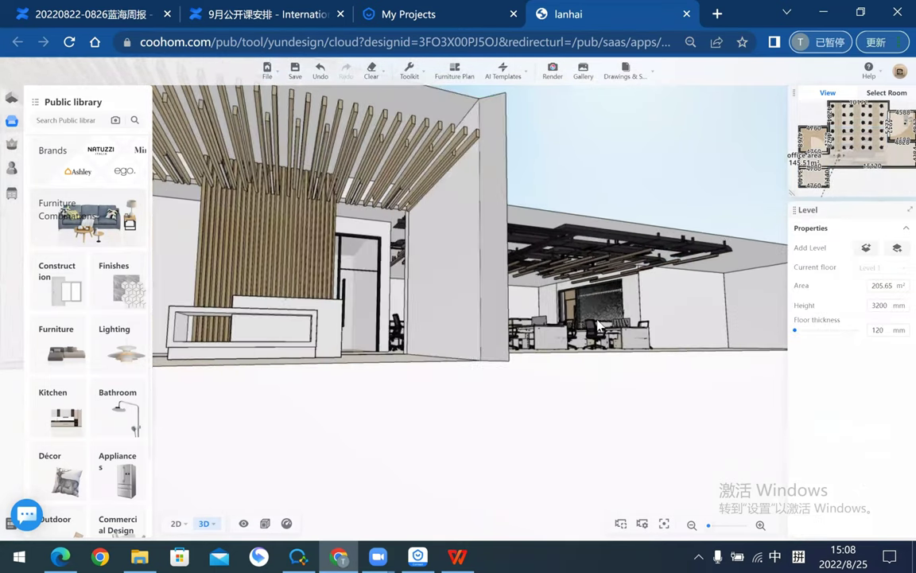
- Zoom out to an overview of the reception structure and whole office floor
scroll(599, 326, down, 2)
scroll(598, 326, down, 2)
scroll(598, 326, down, 2)
scroll(598, 326, down, 1)
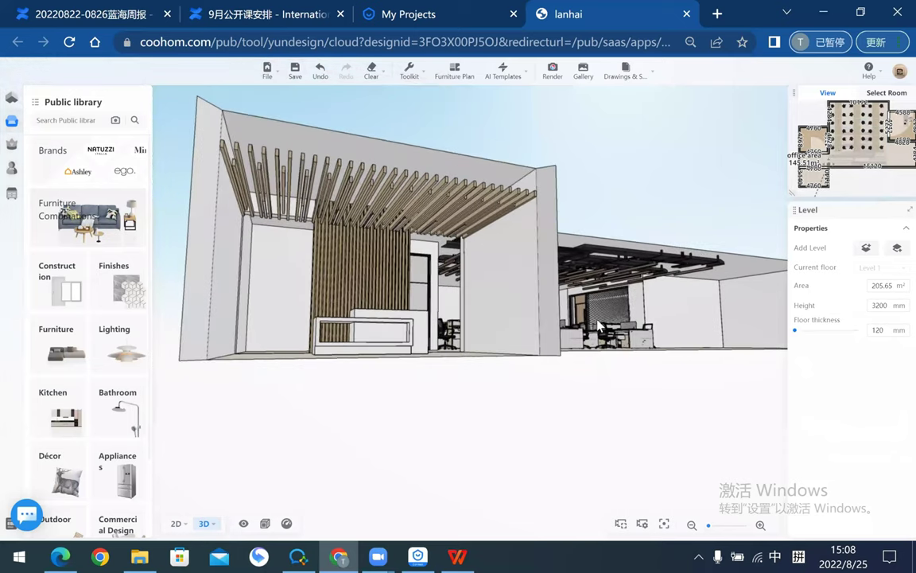
scroll(598, 326, up, 2)
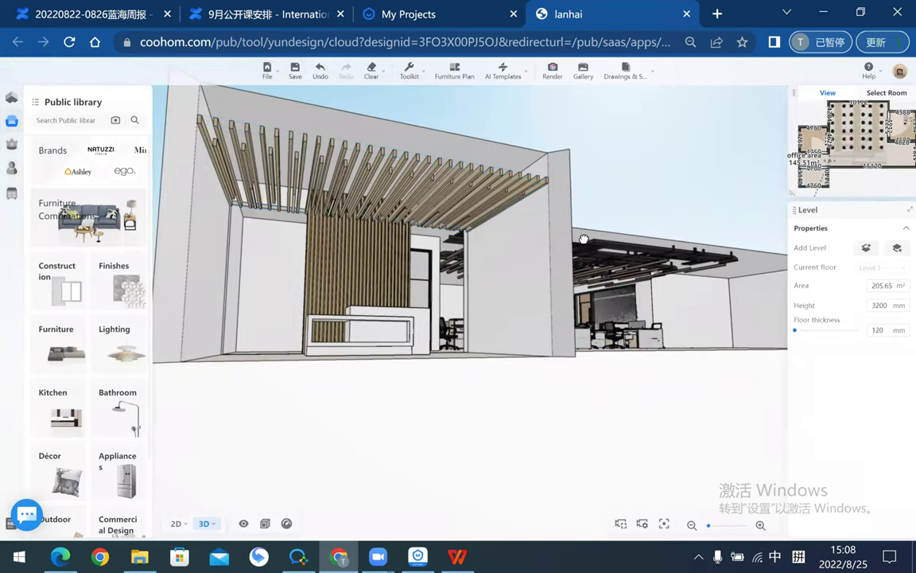
mouse_move(584, 238)
mouse_down()
mouse_move(644, 221)
mouse_move(458, 441)
mouse_move(371, 397)
mouse_move(292, 398)
mouse_move(422, 428)
mouse_move(527, 182)
mouse_move(437, 212)
mouse_move(333, 174)
mouse_move(378, 376)
mouse_move(415, 398)
mouse_move(551, 242)
mouse_up()
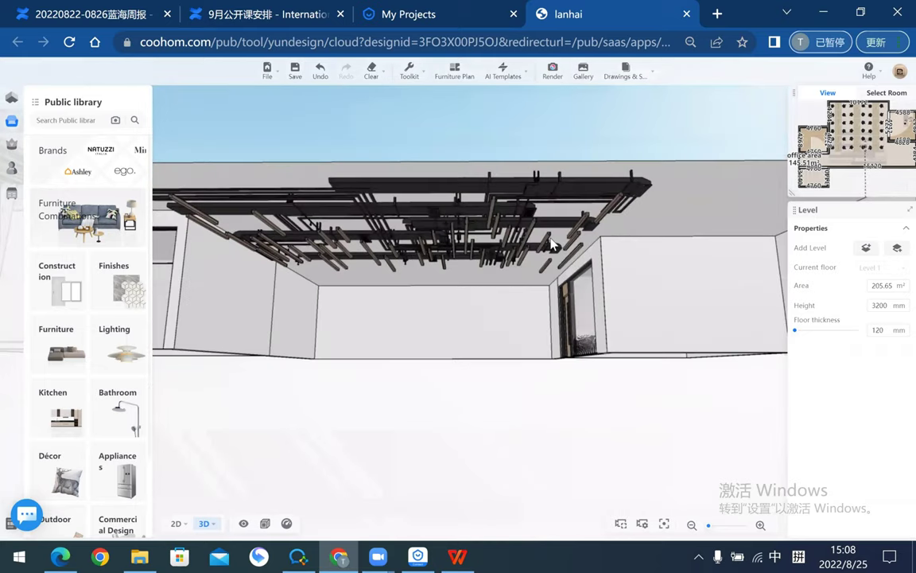
scroll(551, 243, down, 5)
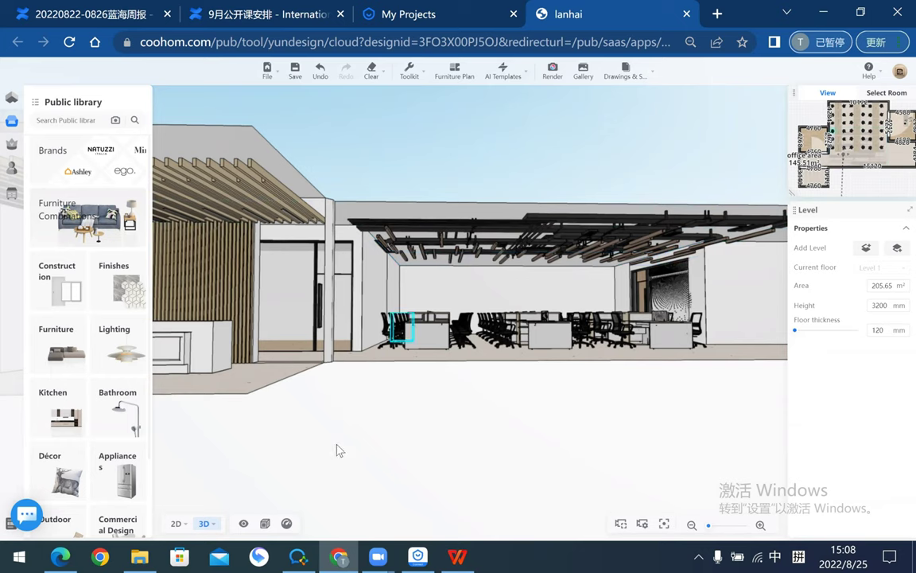
mouse_move(436, 448)
mouse_down()
mouse_move(447, 231)
mouse_move(603, 405)
mouse_move(458, 456)
mouse_move(525, 222)
mouse_move(522, 368)
mouse_move(509, 334)
mouse_move(522, 283)
mouse_move(530, 402)
mouse_up()
scroll(533, 394, up, 3)
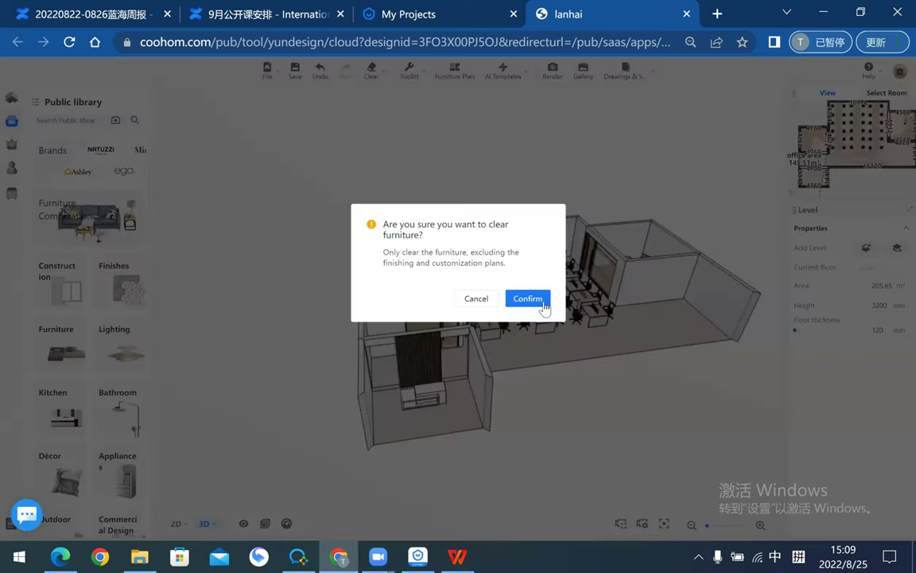
- Clear all furniture and hard decor from the office design
click(533, 300)
mouse_move(371, 71)
click(362, 179)
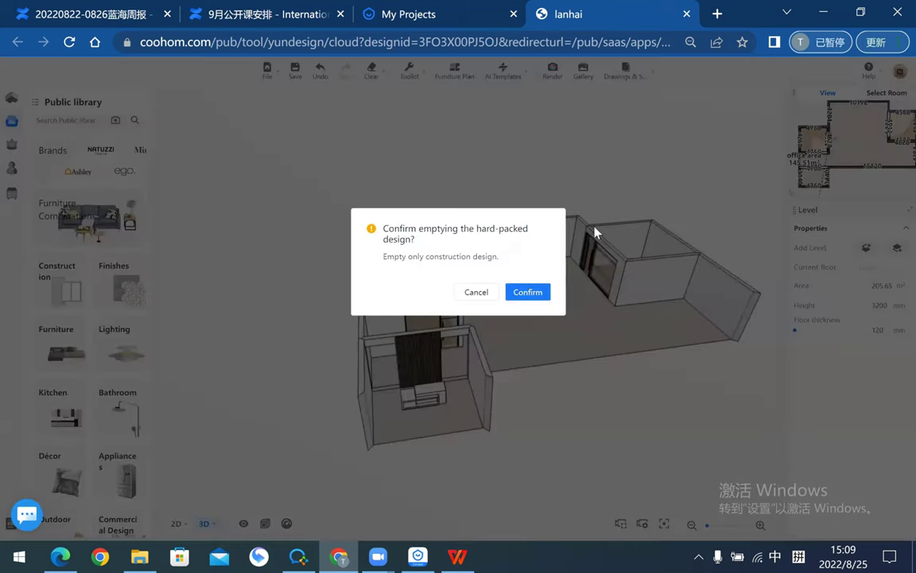
click(529, 294)
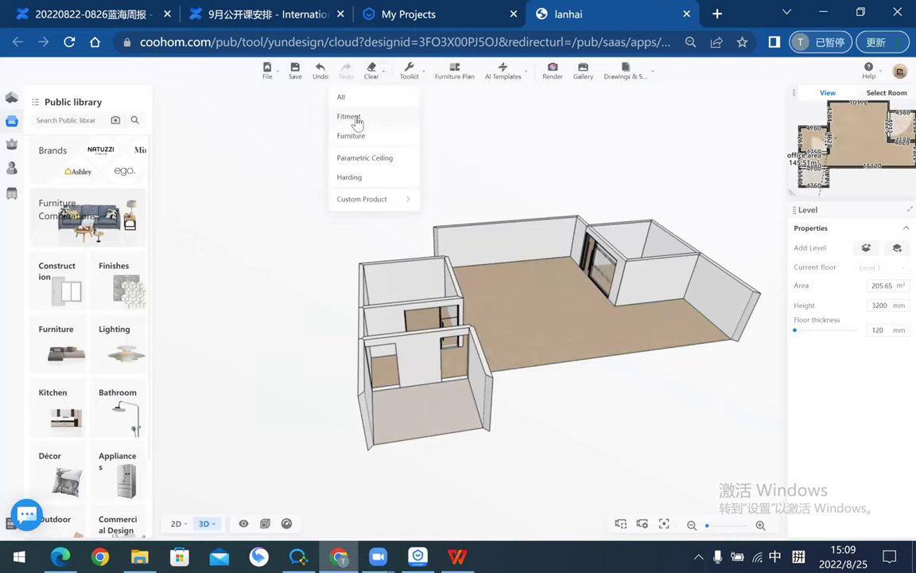
- Select the meeting room door, switch to the 2D plan with key 1, and delete it
scroll(461, 270, up, 3)
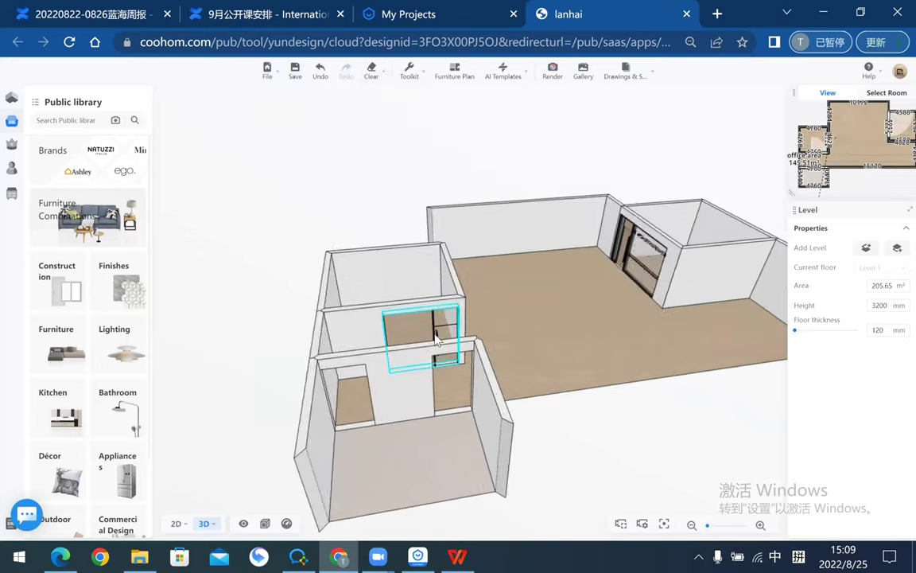
click(532, 293)
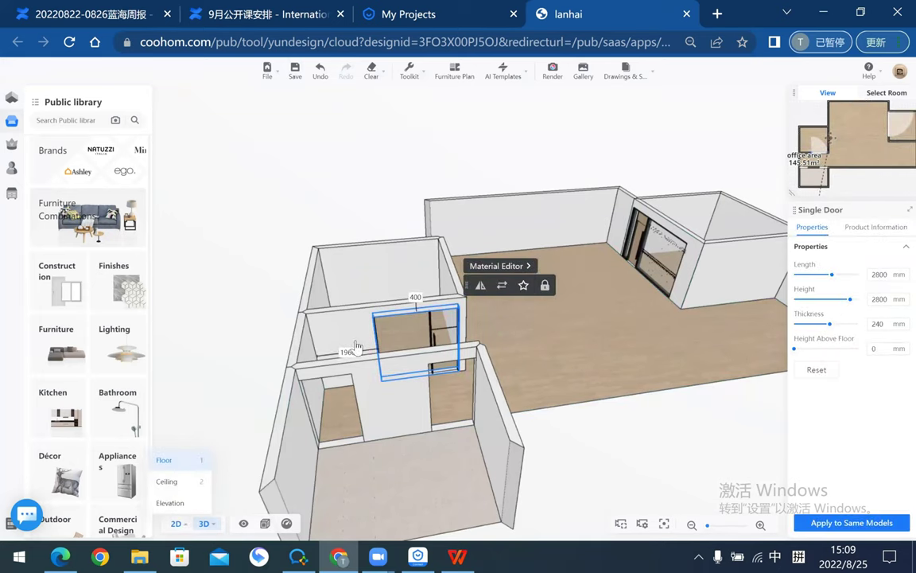
key(1)
click(460, 342)
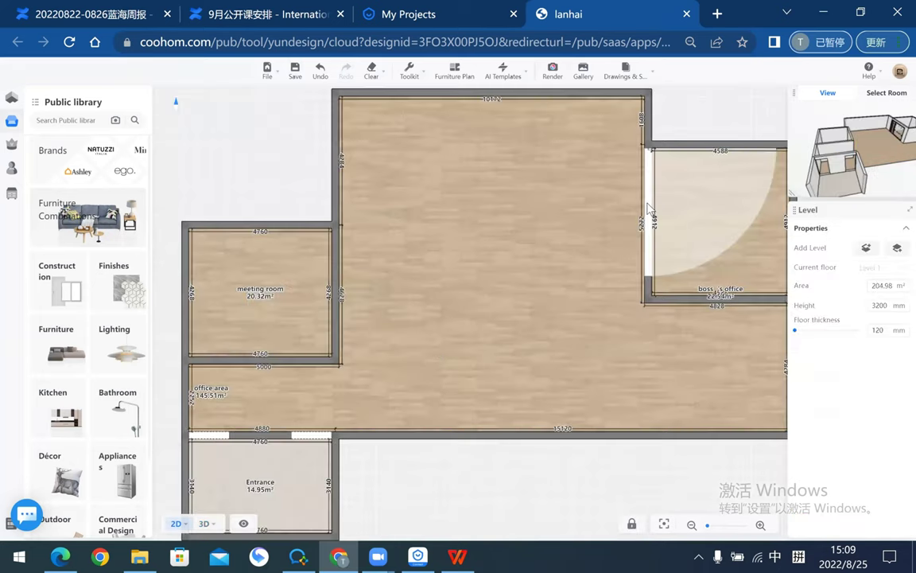
- Delete the boss's office door
click(690, 210)
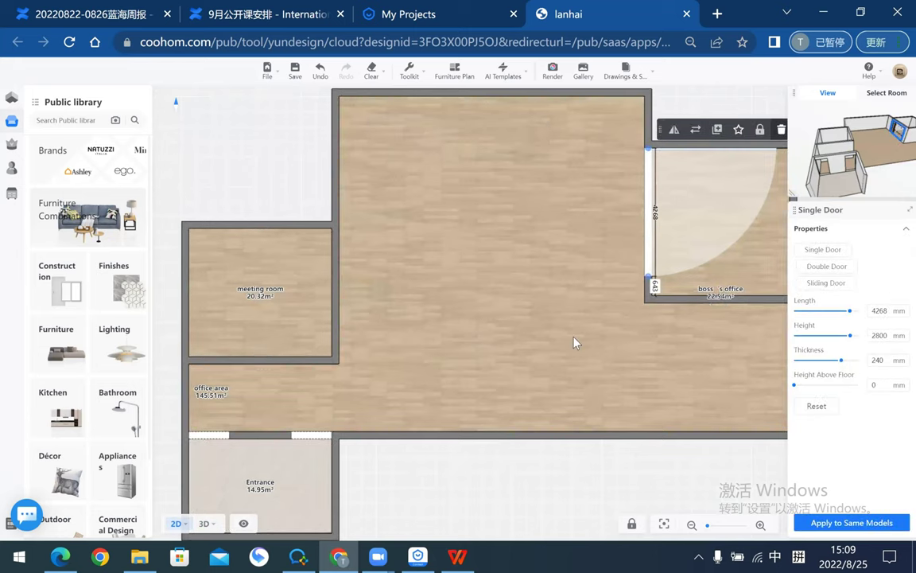
key(Delete)
scroll(417, 475, down, 2)
scroll(394, 337, up, 5)
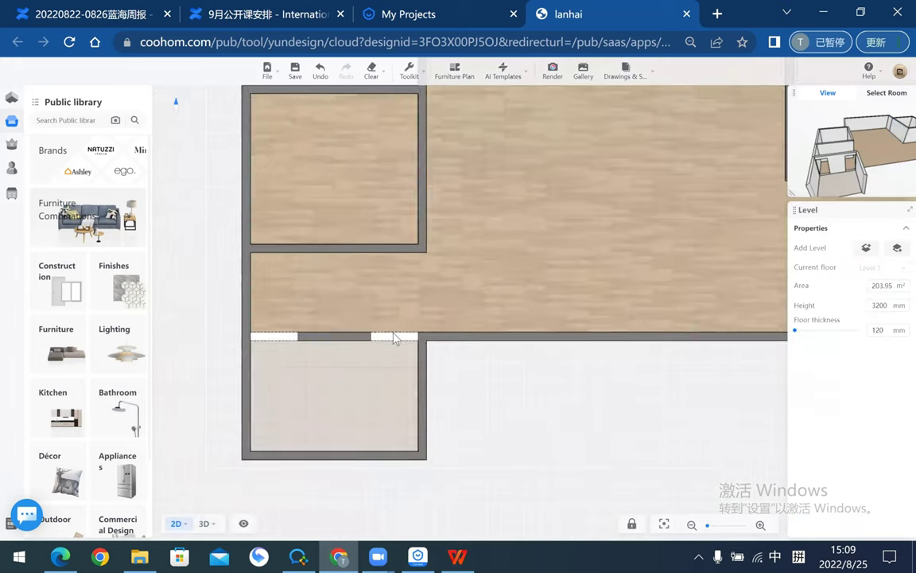
- Remove both door openings on the Entrance wall
click(393, 337)
click(462, 314)
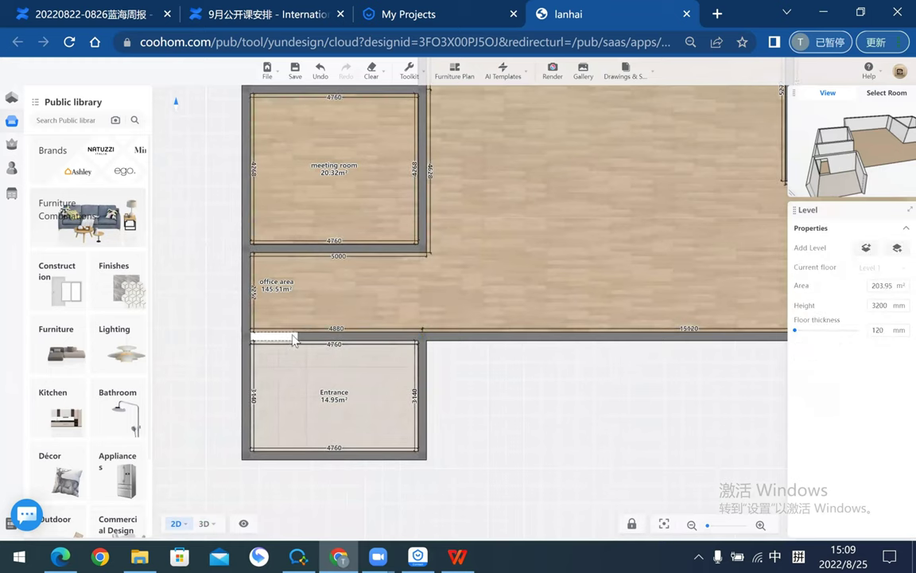
click(287, 337)
key(Delete)
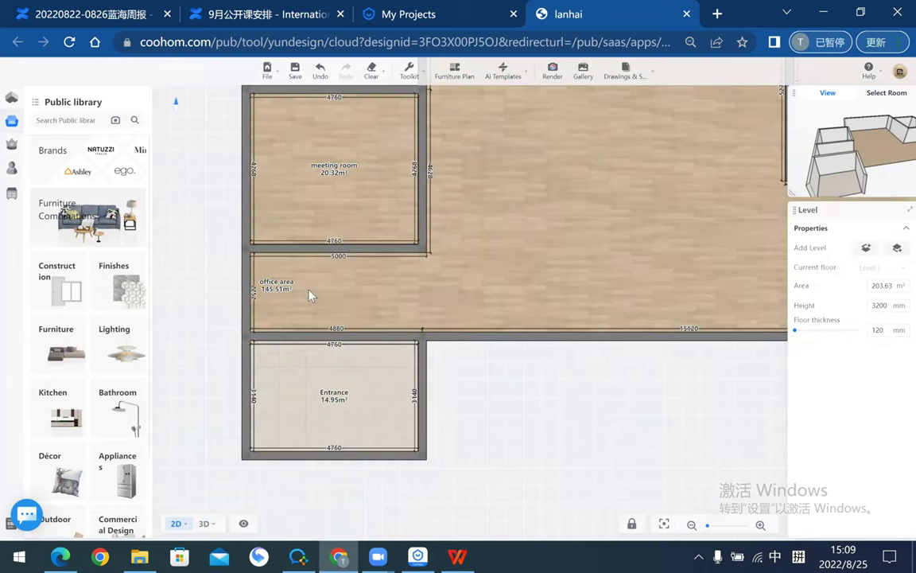
- Inspect the office area and boss's office rooms, dismissing the furniture suggestions
click(608, 300)
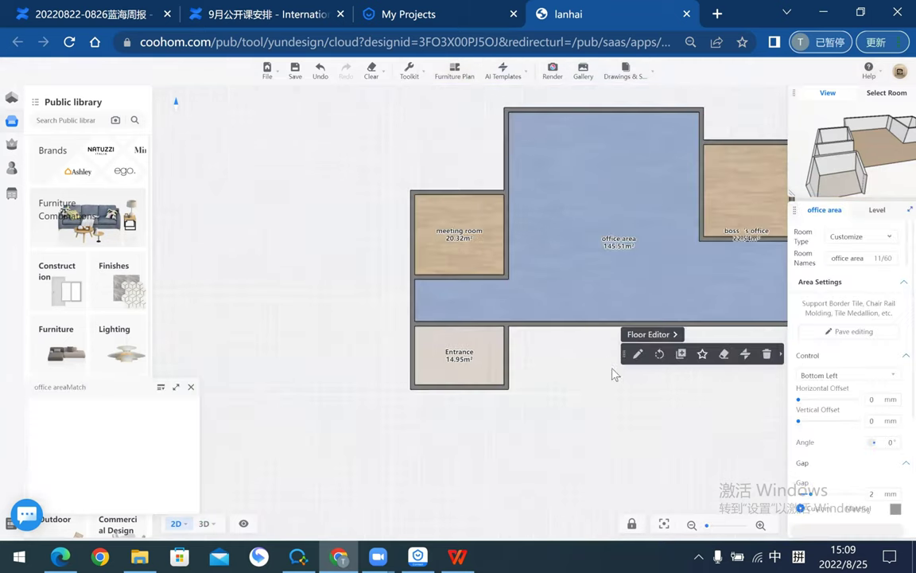
click(637, 424)
drag(542, 409, 376, 419)
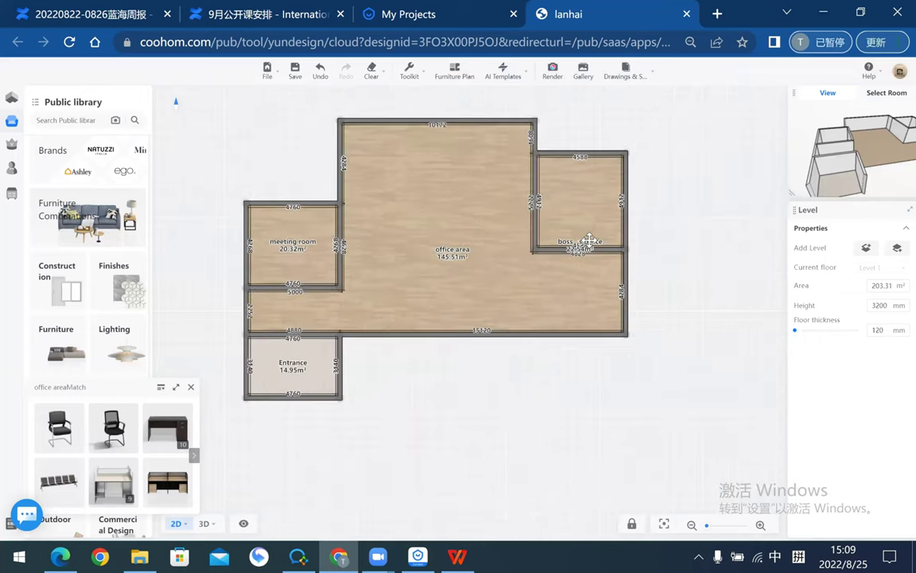
click(590, 193)
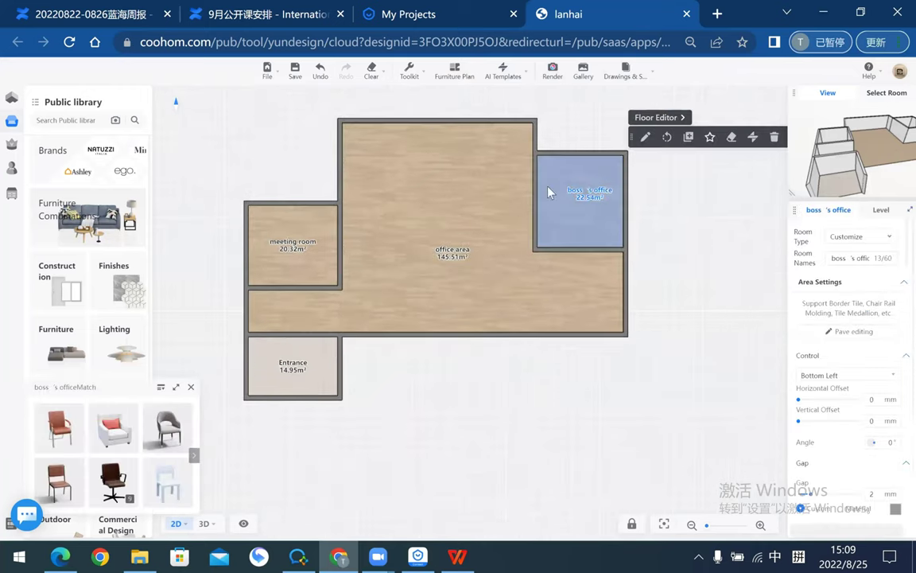
click(196, 386)
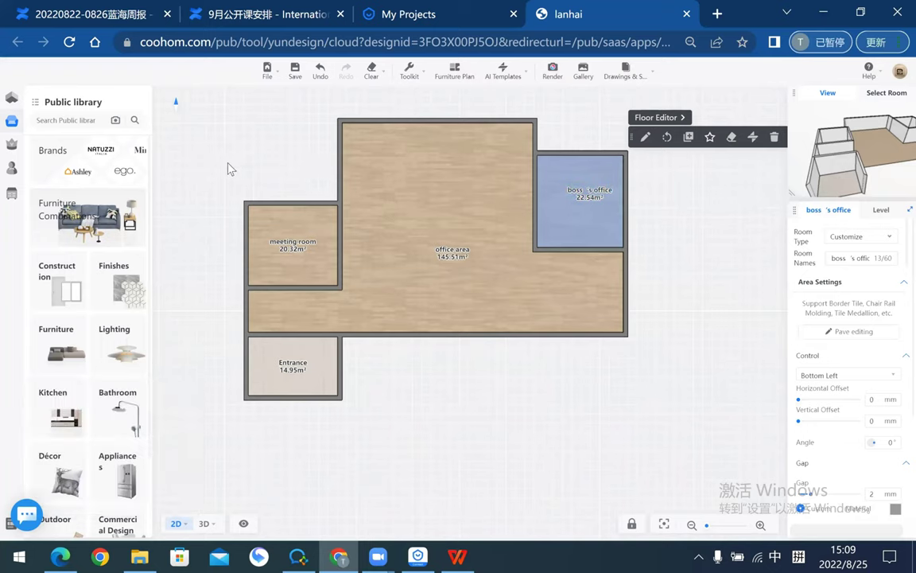
click(312, 193)
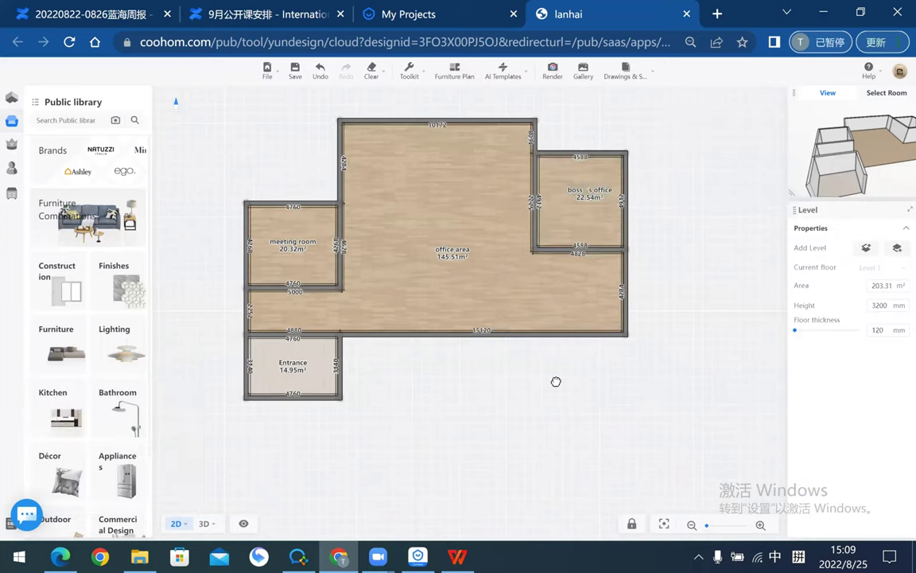
drag(556, 382, 596, 379)
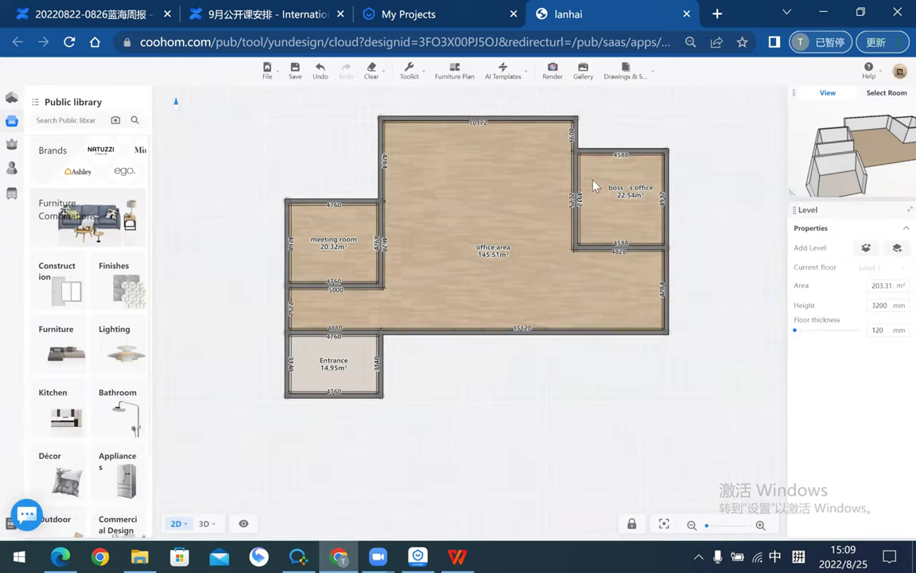
right_click(476, 187)
scroll(471, 397, up, 2)
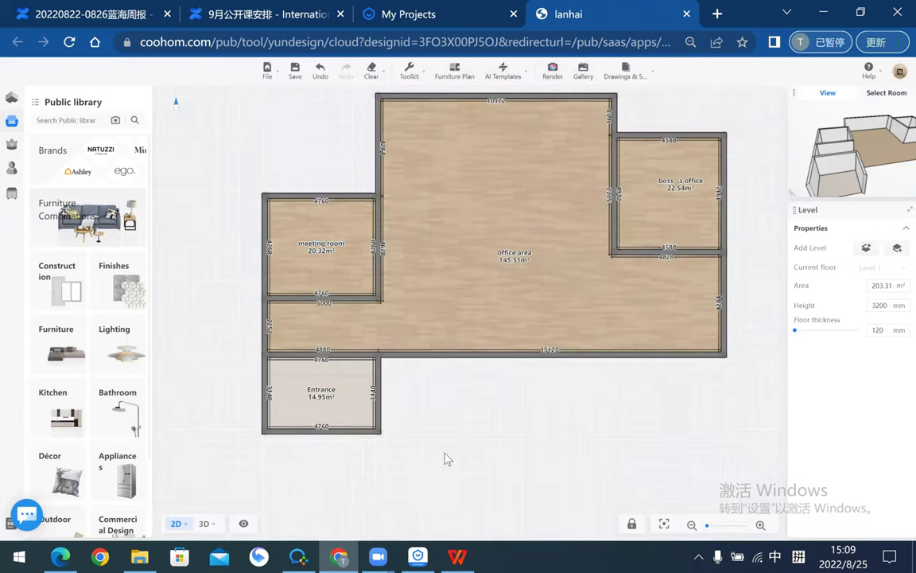
- Check the office area, meeting room, boss's office and Entrance, including Entrance's room types
click(481, 255)
click(474, 403)
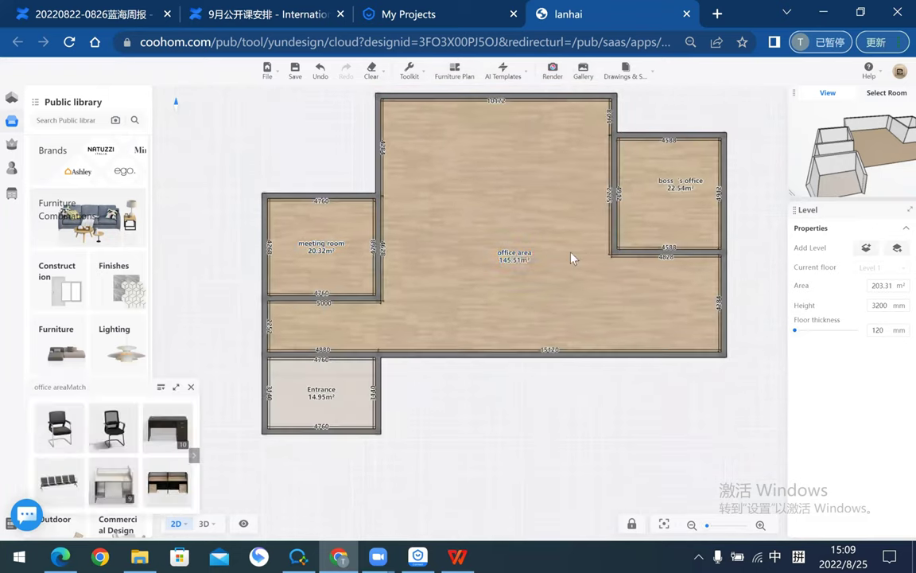
click(307, 242)
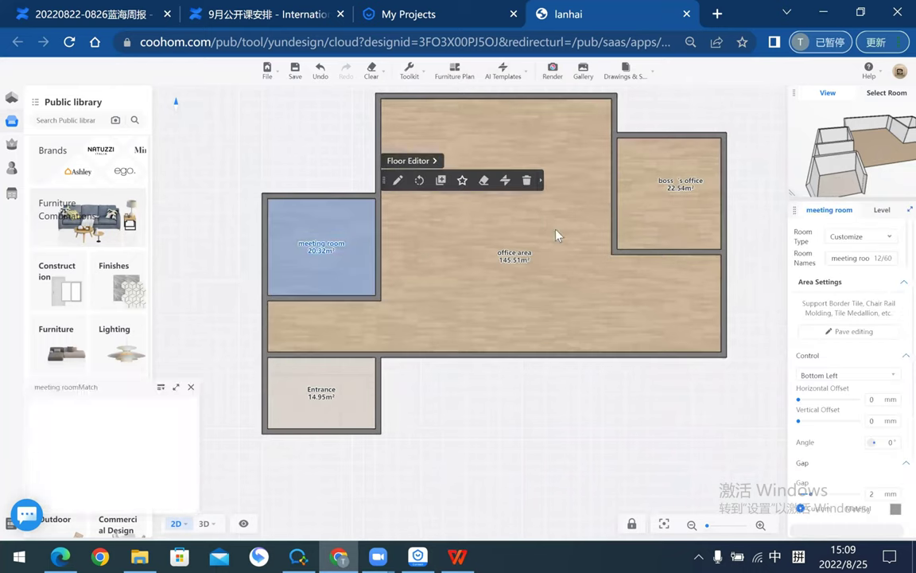
click(700, 184)
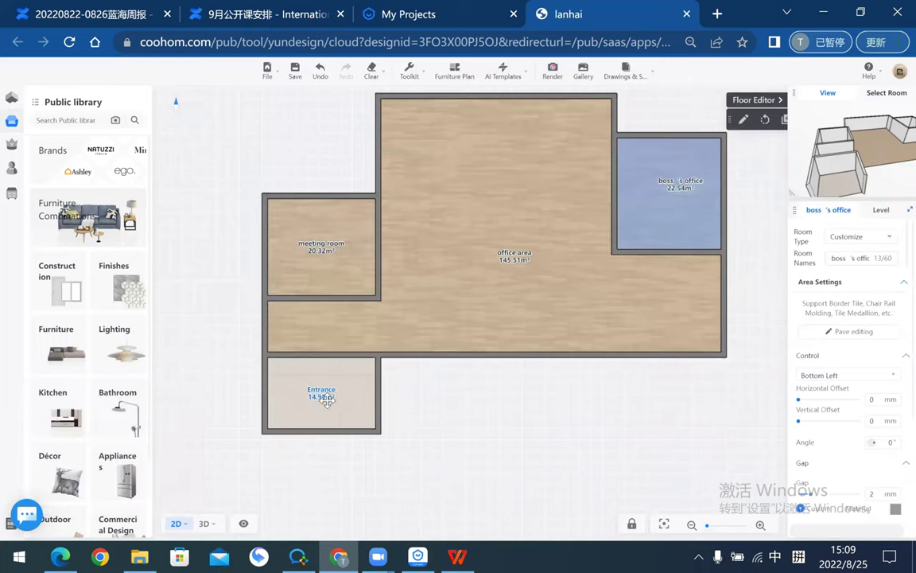
click(362, 386)
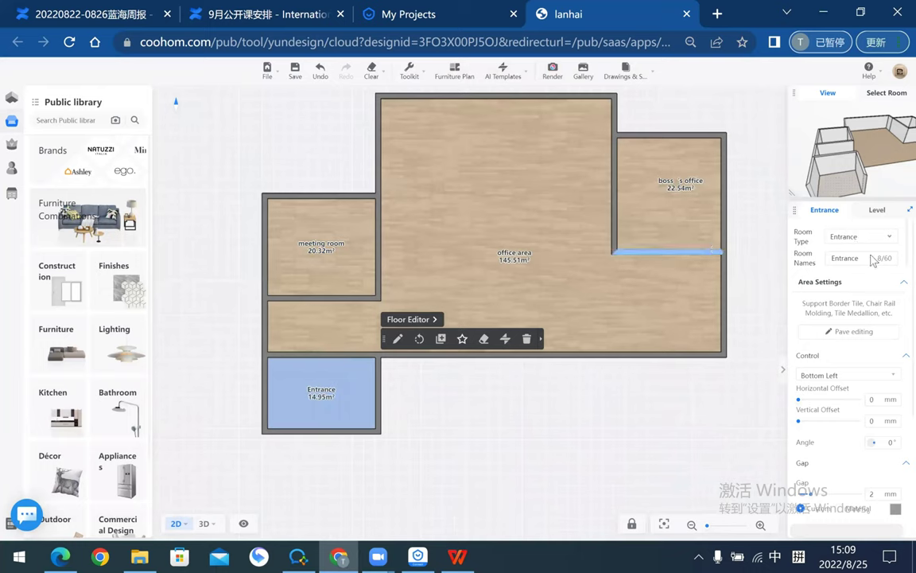
click(887, 239)
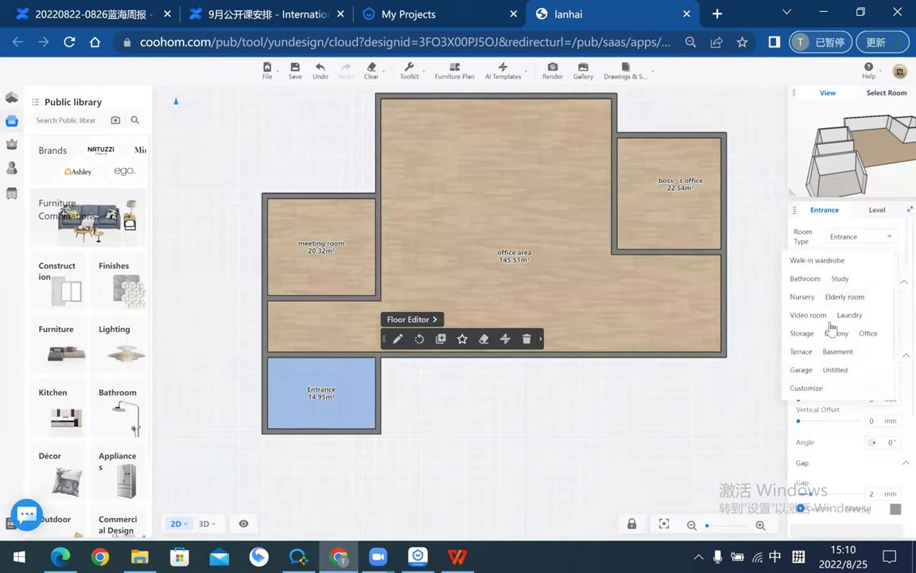
click(450, 442)
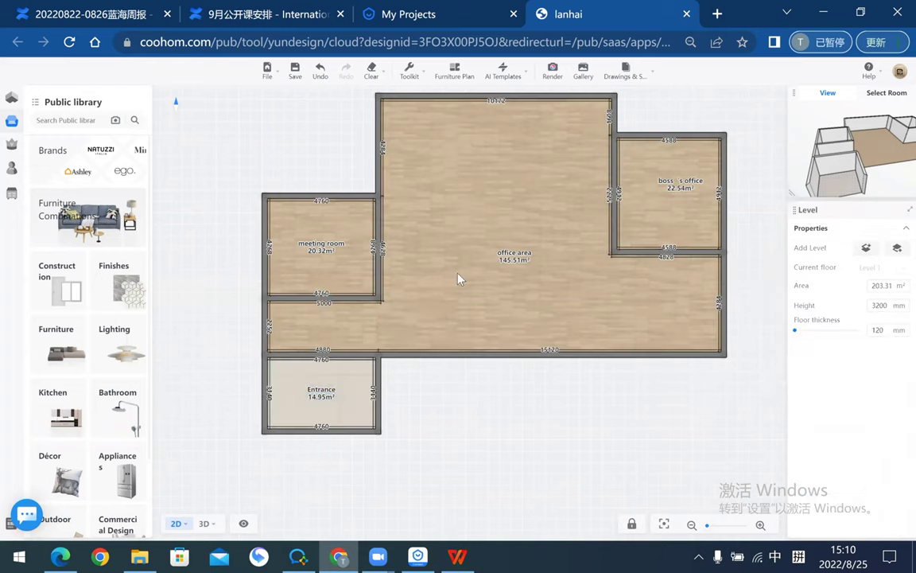
click(678, 189)
click(321, 238)
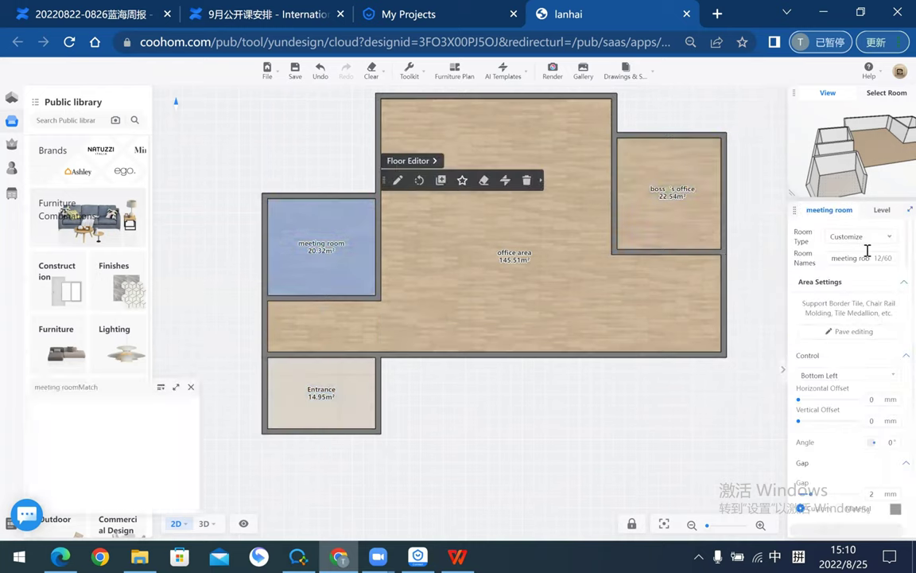
click(513, 253)
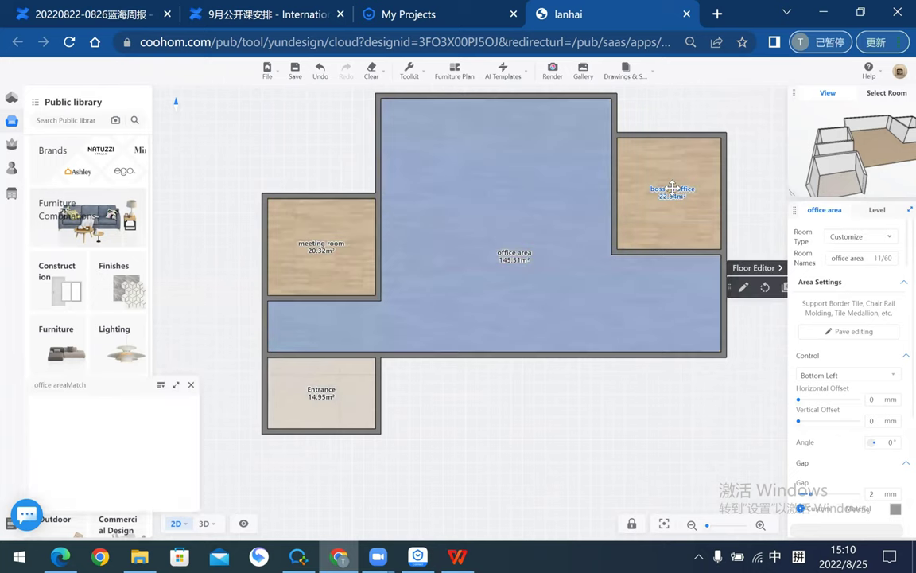
click(556, 461)
scroll(533, 436, down, 1)
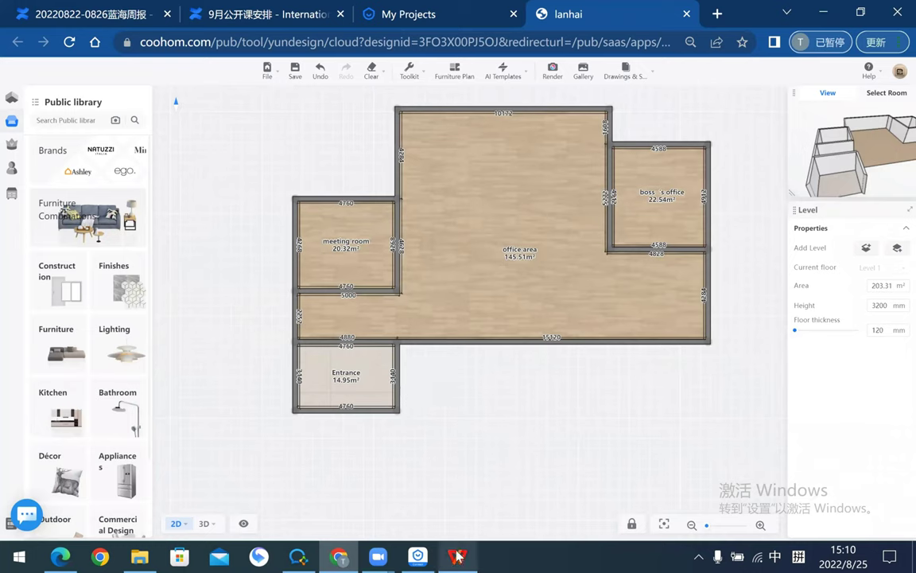
- Switch to WPS Presentation showing the office.pptx Reference Image slide
key(alt+Tab)
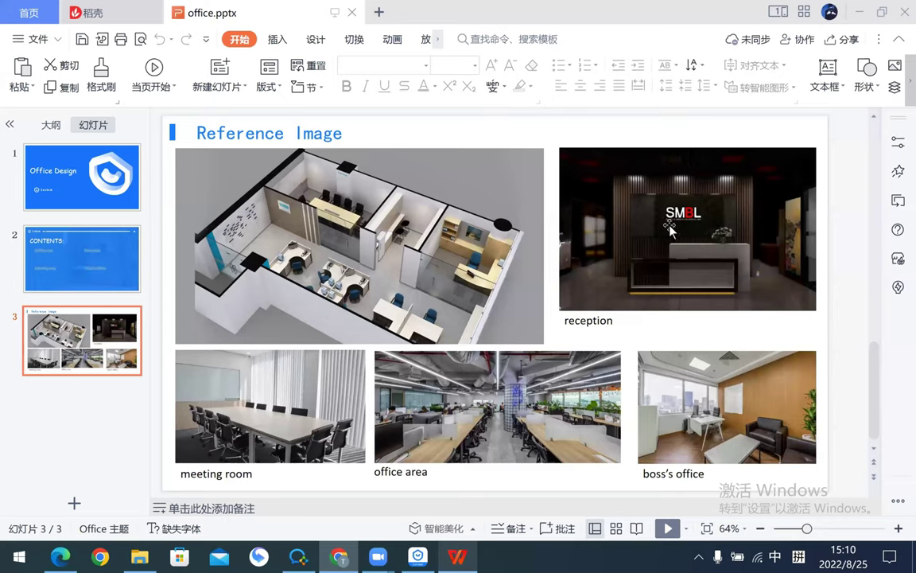
key(shift)
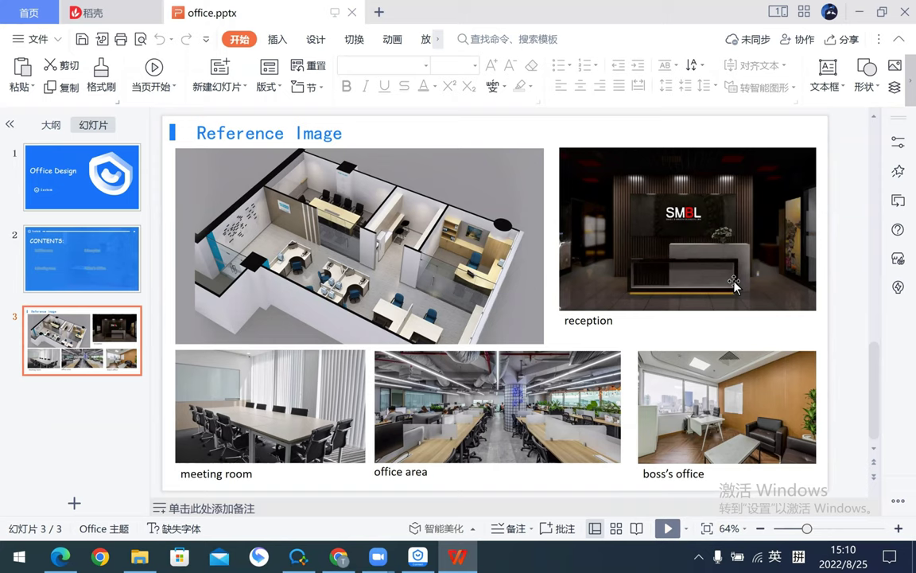
- Open Advanced Tool > Construction and orbit the 3D view down into the Entrance room
click(339, 557)
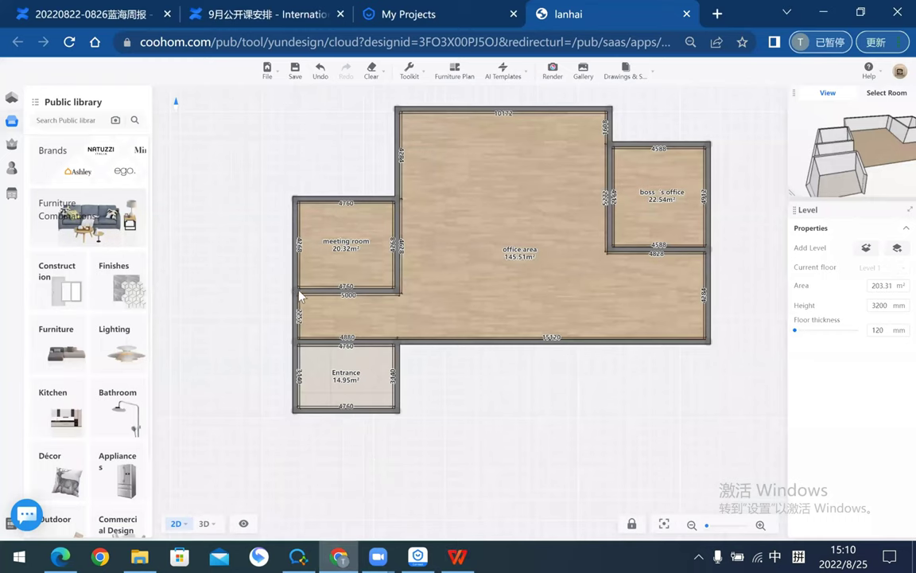
scroll(234, 276, up, 3)
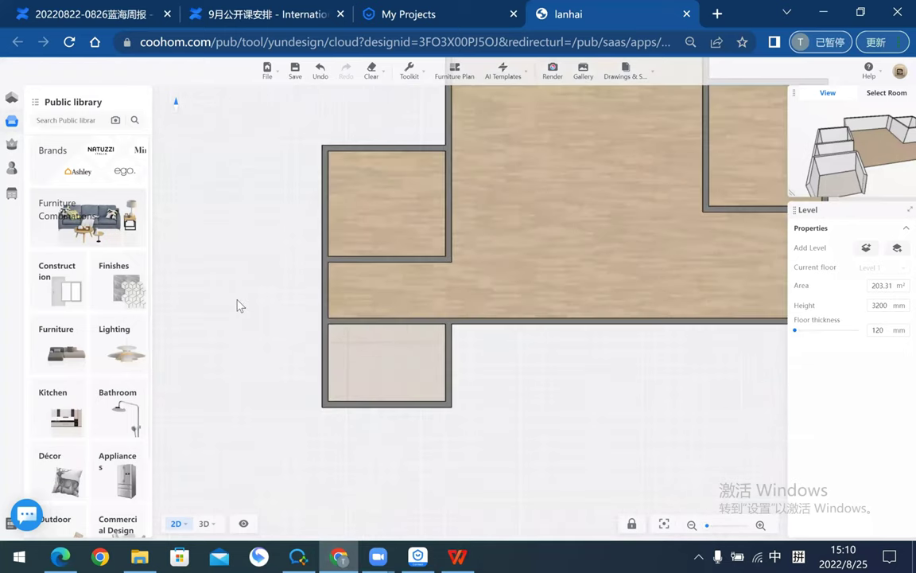
click(11, 195)
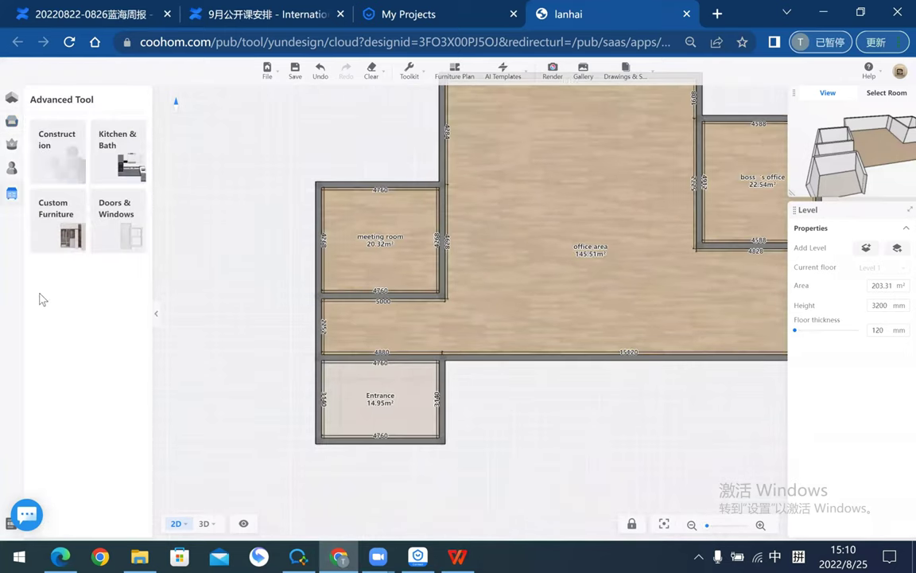
click(56, 150)
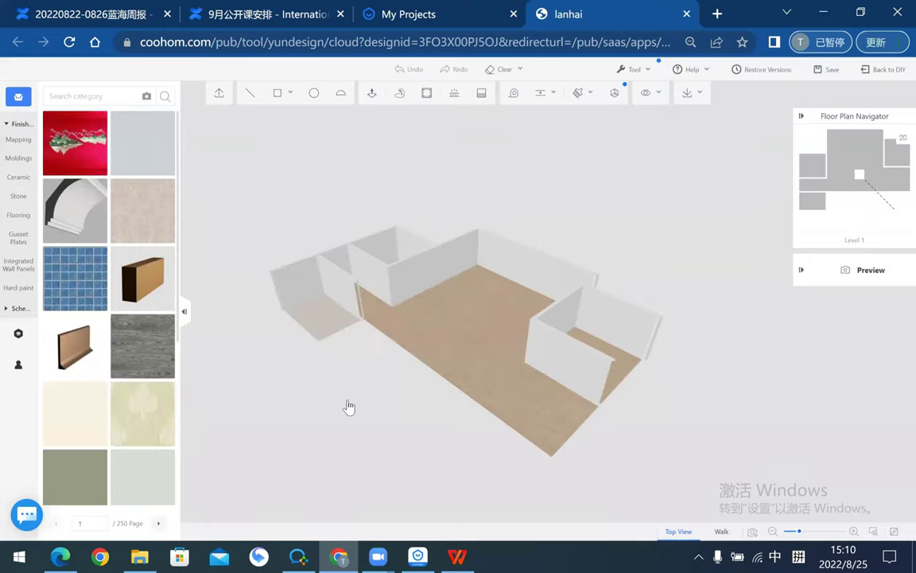
mouse_move(348, 408)
mouse_down()
mouse_move(435, 380)
mouse_move(522, 407)
mouse_move(615, 318)
mouse_up()
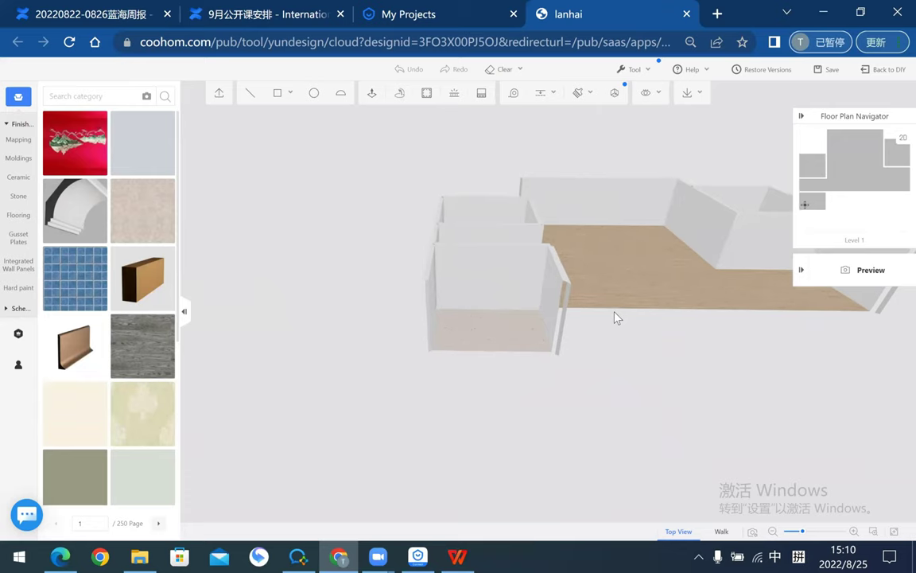
scroll(688, 380, up, 5)
drag(729, 416, 522, 376)
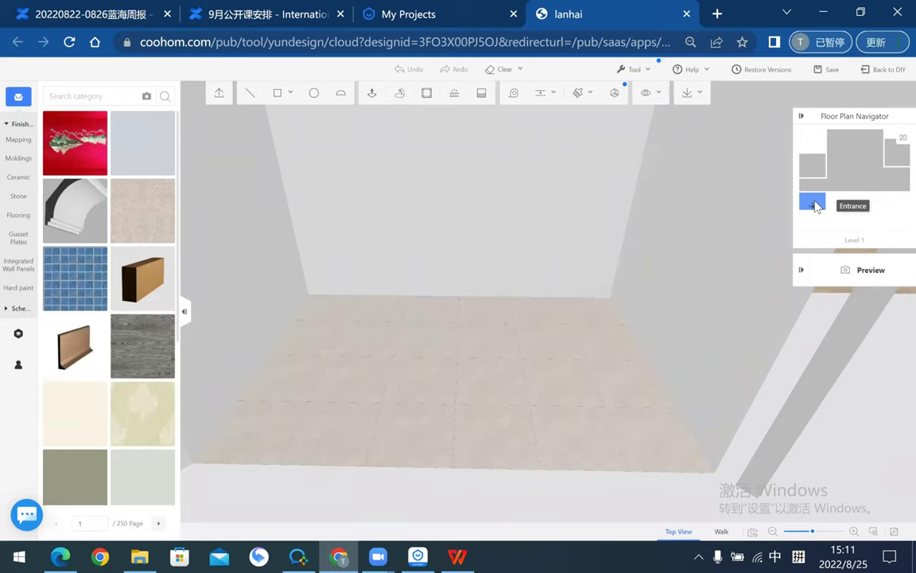
- Isolate the Entrance room via the Floor Plan Navigator and view it from above after checking the reference slide
click(815, 207)
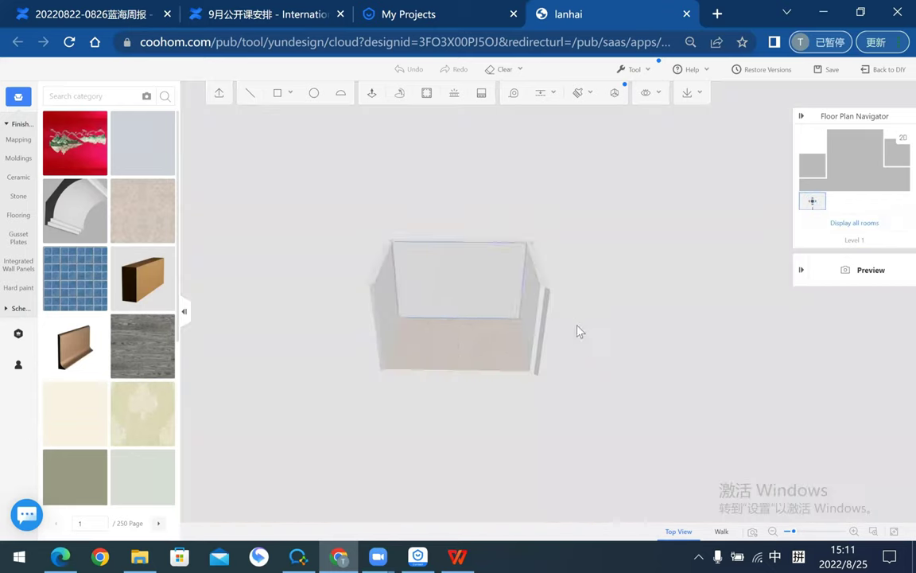
mouse_move(579, 331)
mouse_down()
mouse_move(413, 351)
mouse_move(548, 356)
mouse_move(519, 405)
mouse_move(487, 409)
mouse_move(505, 315)
mouse_move(456, 379)
mouse_up()
drag(438, 395, 442, 399)
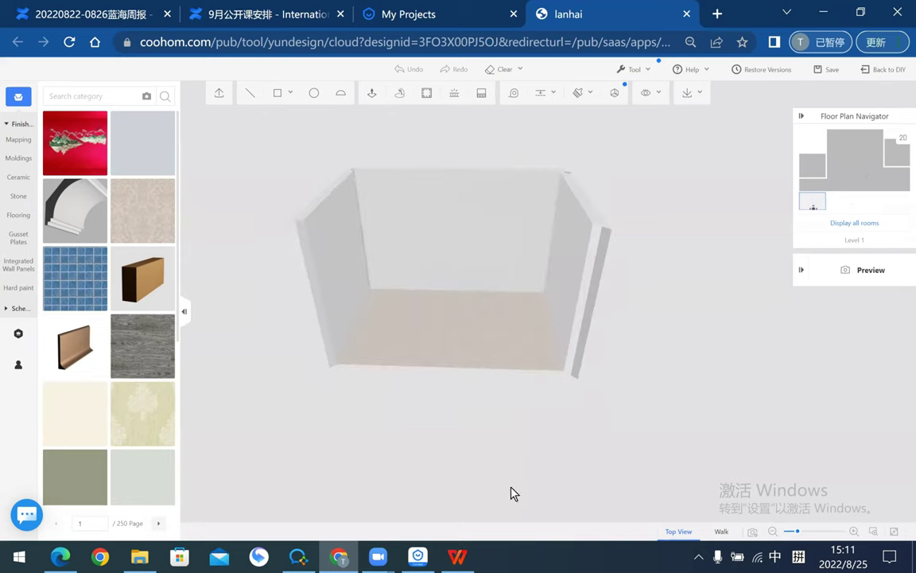
key(alt+Tab)
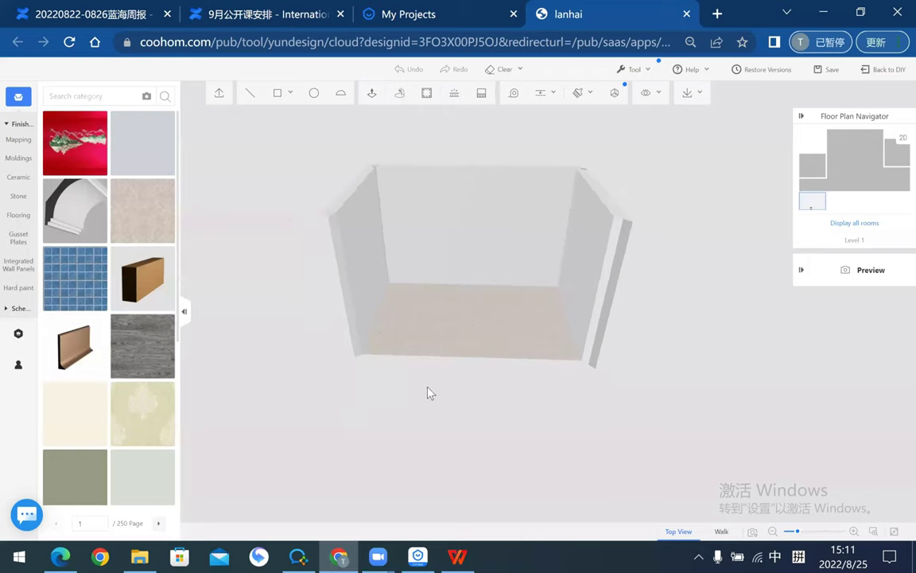
drag(427, 392, 533, 423)
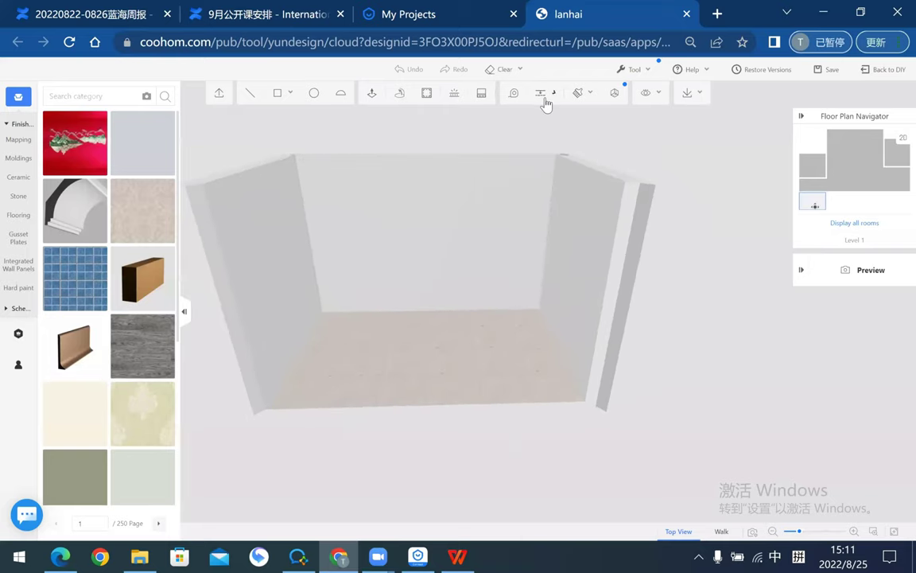
- Add two floor guide lines, each 1500 from the Entrance room's edges
click(547, 103)
click(546, 117)
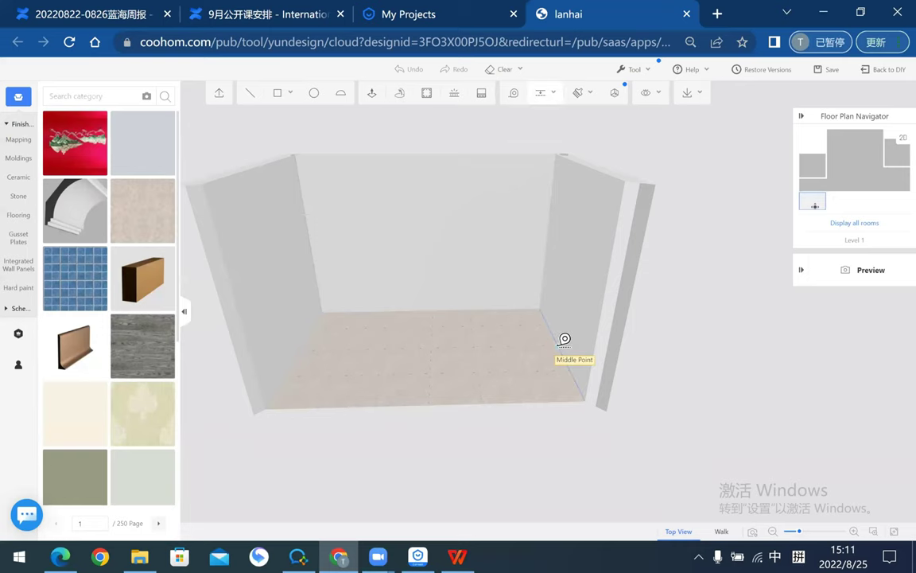
click(541, 105)
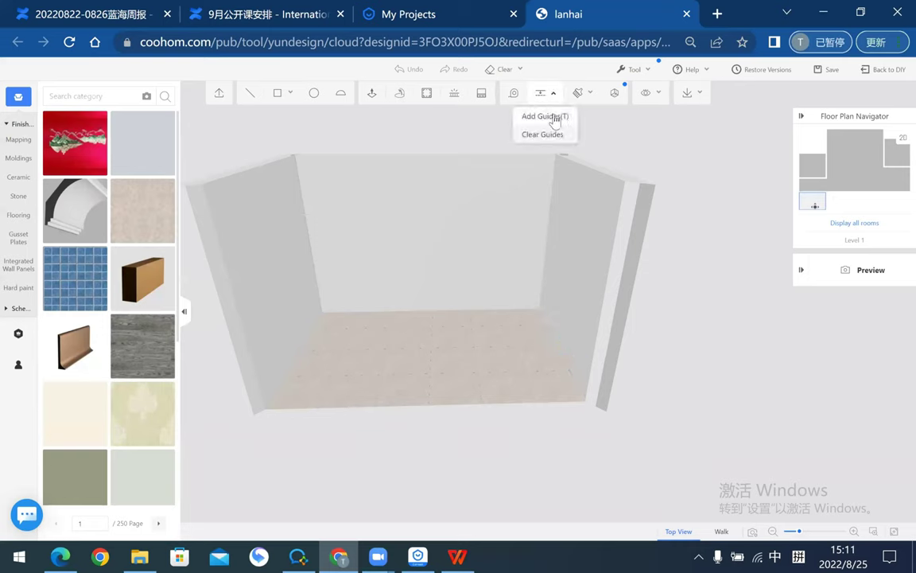
click(548, 117)
click(568, 351)
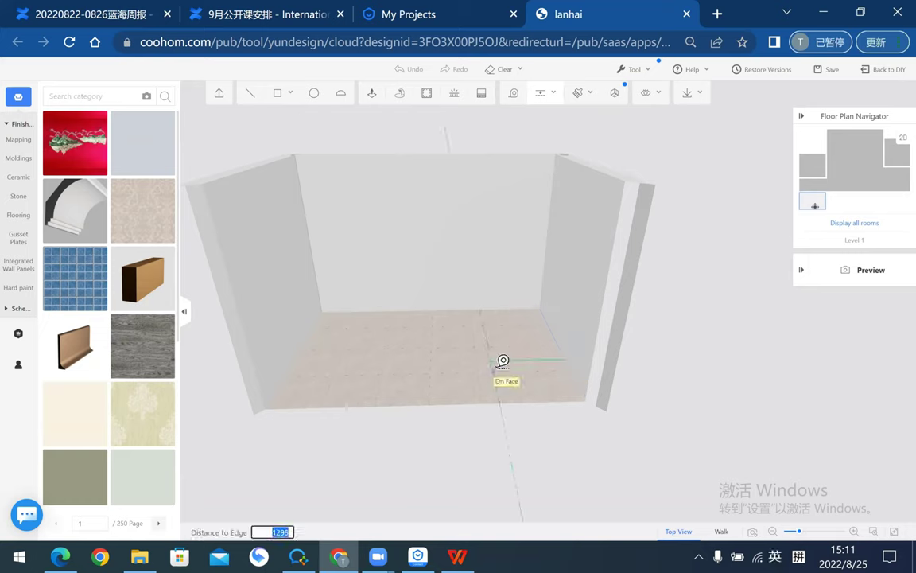
click(545, 102)
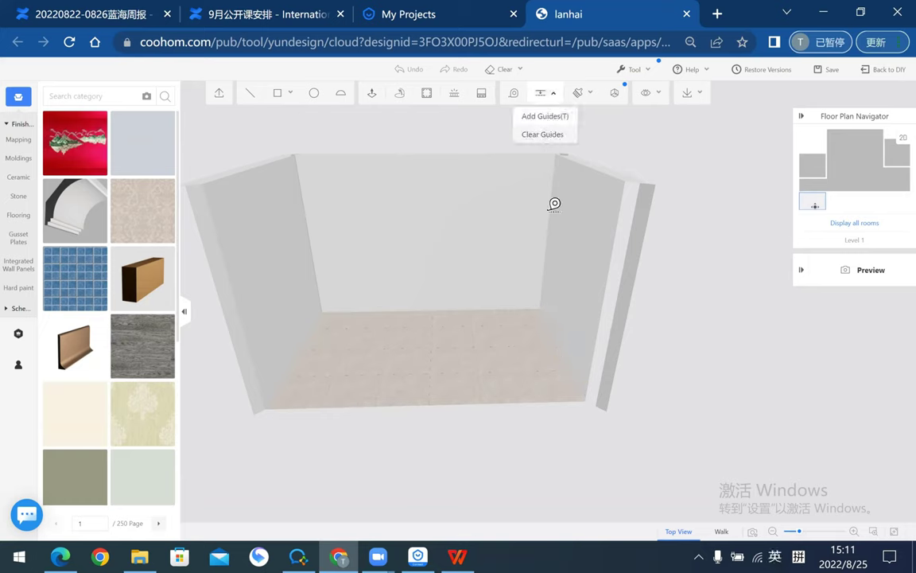
click(519, 319)
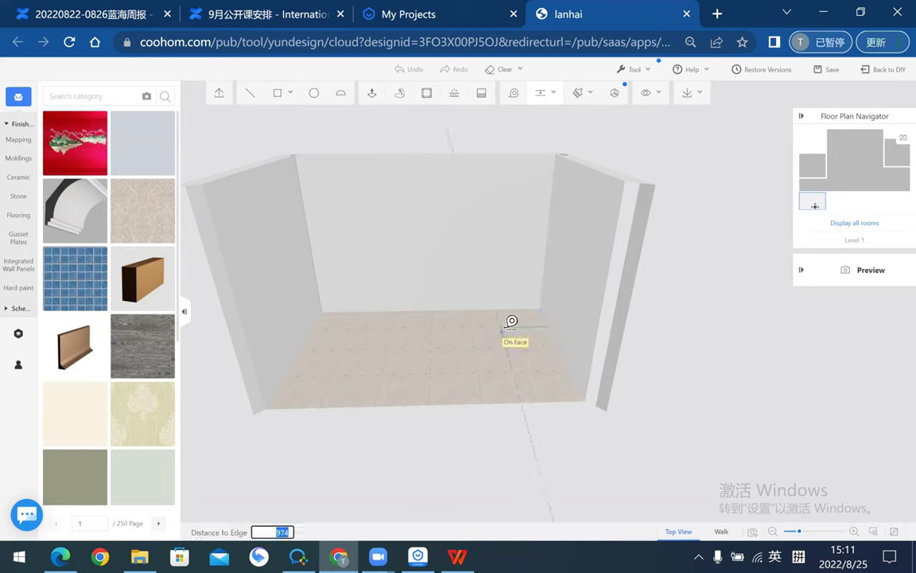
text(1)
text(50)
text(0)
key(Return)
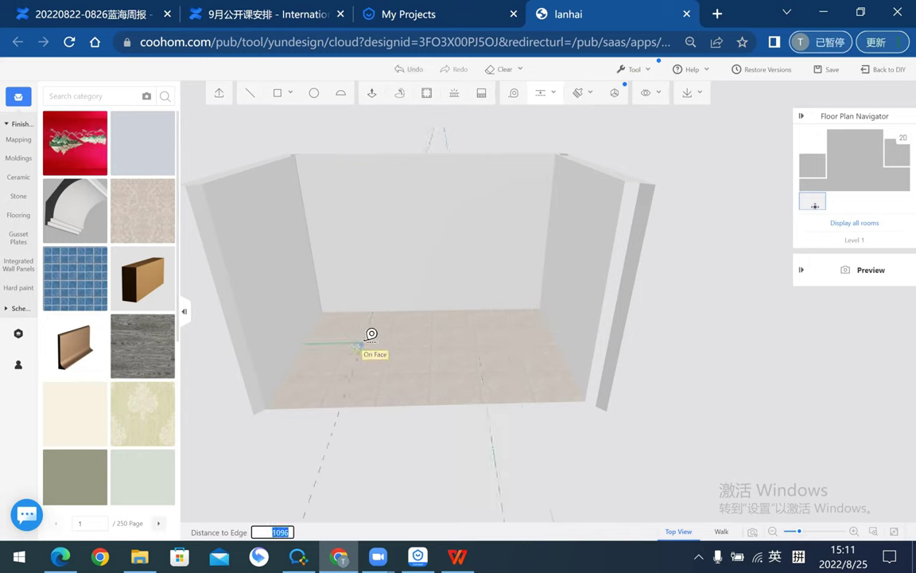
text(1500)
key(Return)
- Add two more floor guides at 100 and 1200 from the edges
mouse_move(803, 342)
mouse_down()
mouse_move(508, 355)
mouse_move(718, 351)
mouse_move(656, 362)
mouse_move(586, 318)
mouse_up()
click(549, 94)
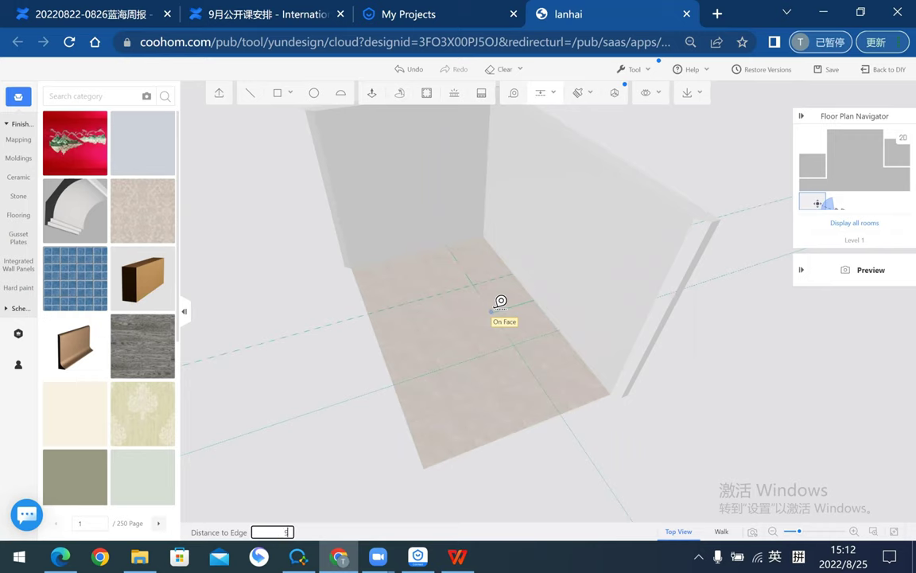
text(100)
key(Return)
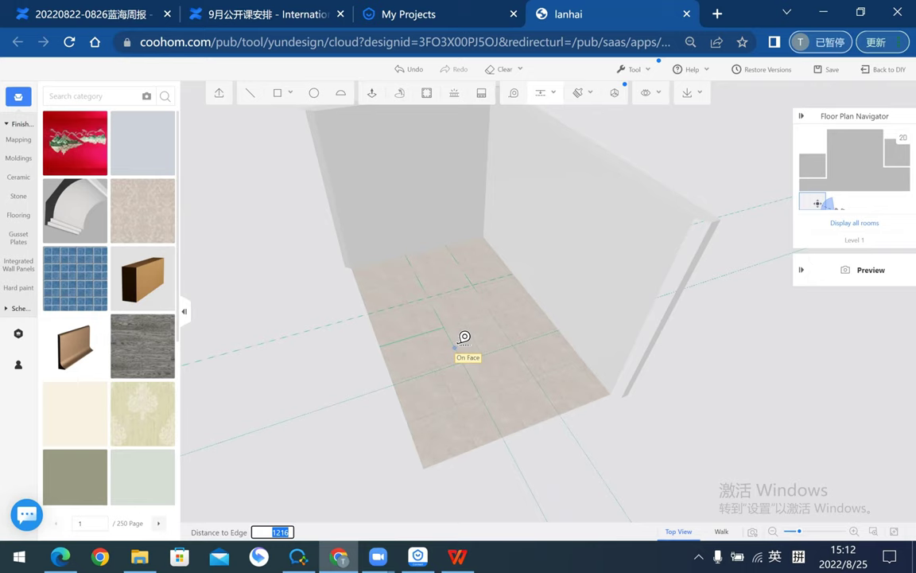
key(BackSpace)
text(12)
text(00)
key(Return)
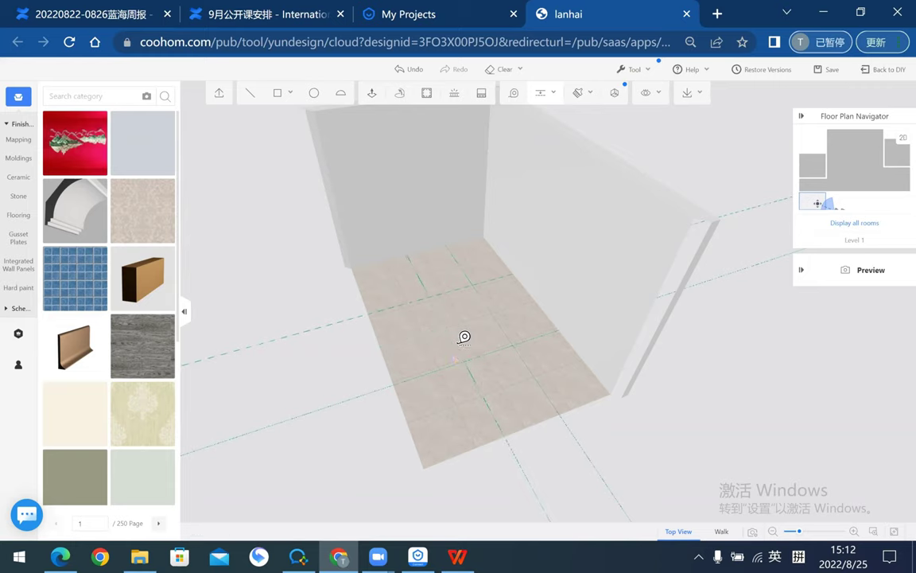
drag(380, 447, 572, 438)
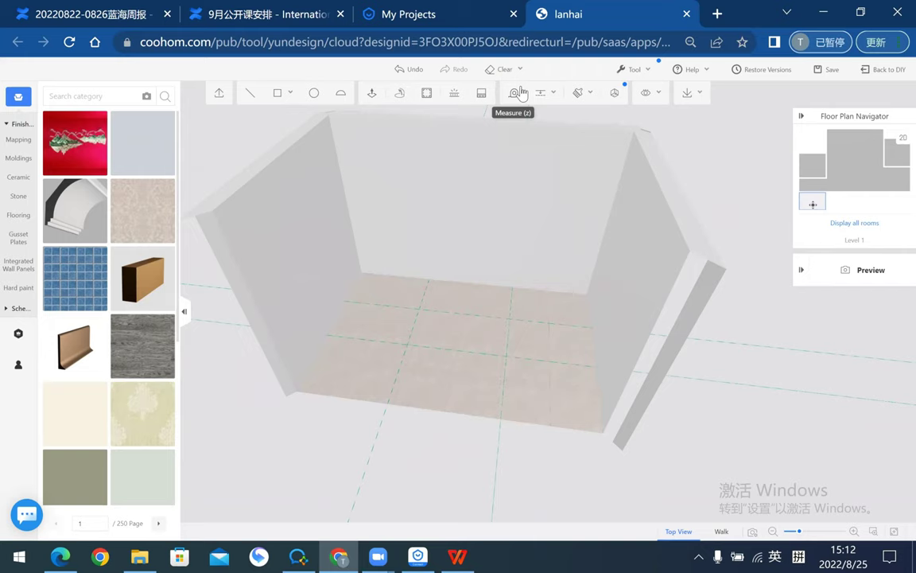
- Try measuring a distance across the Entrance floor with the Measure tool
click(519, 93)
scroll(460, 364, up, 1)
scroll(470, 380, up, 2)
scroll(442, 338, up, 2)
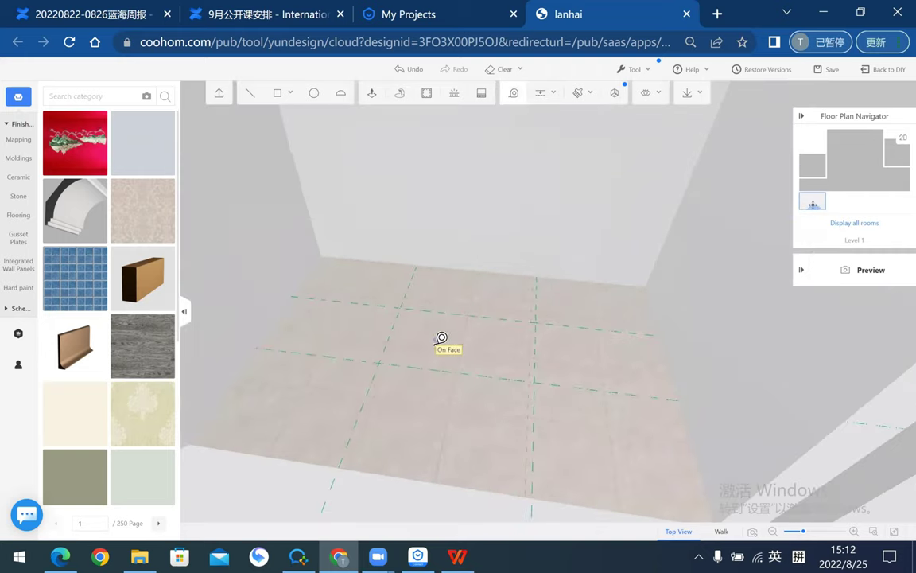
click(401, 308)
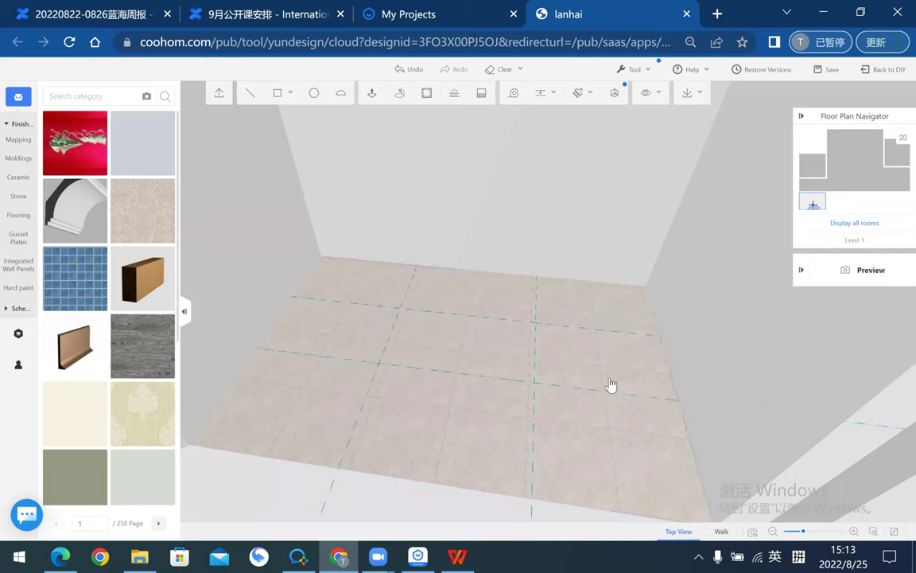
mouse_move(386, 350)
right_down()
mouse_move(598, 390)
mouse_move(626, 337)
right_up()
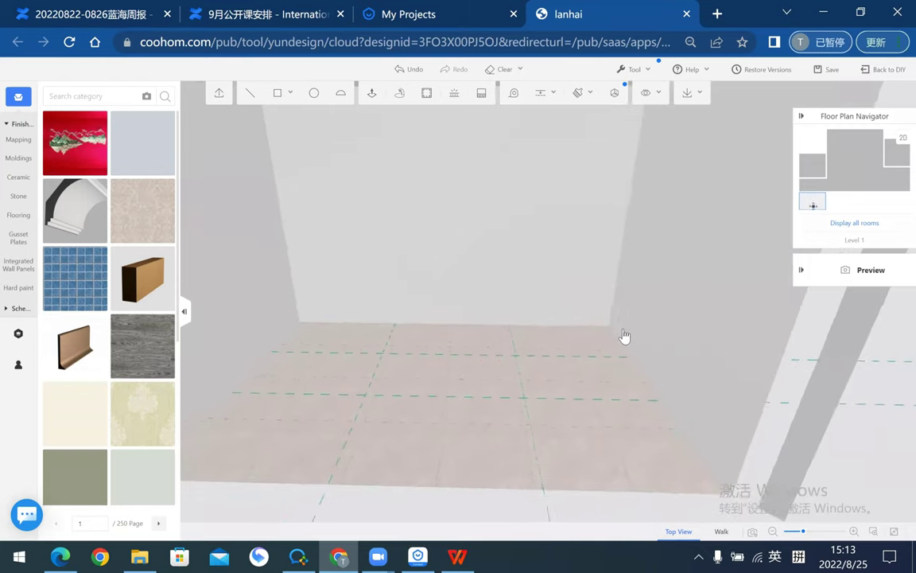
mouse_move(277, 93)
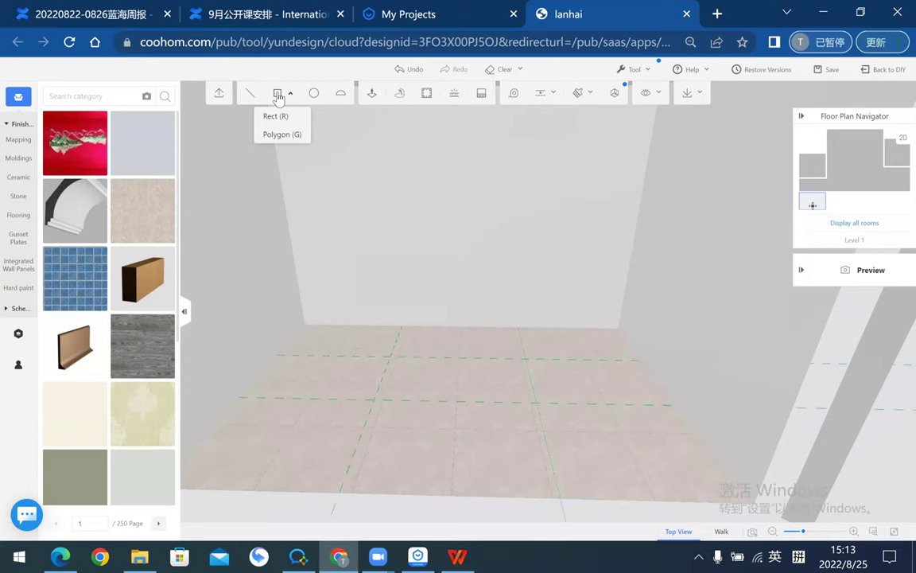
- Draw a rectangle between two guide intersections on the floor, then compare with the reference slide
click(275, 116)
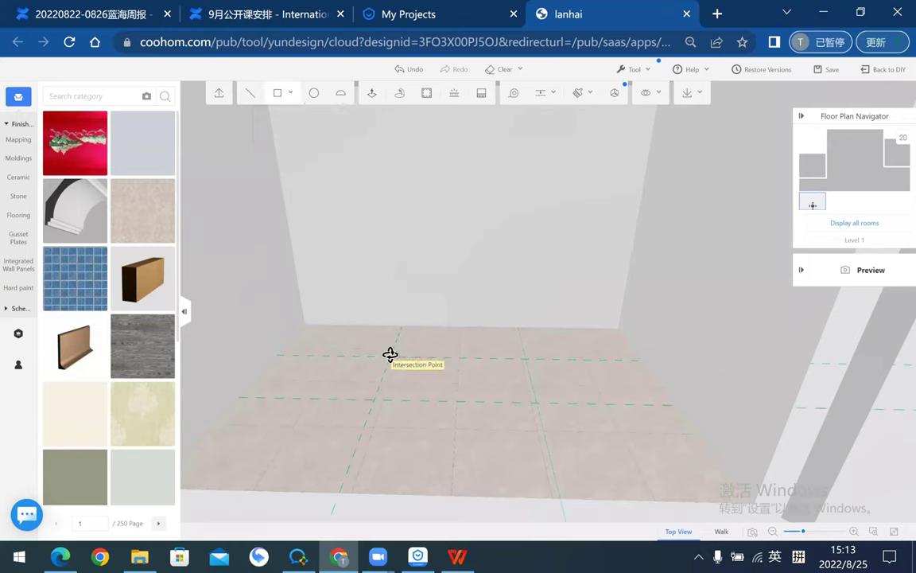
click(390, 357)
click(538, 401)
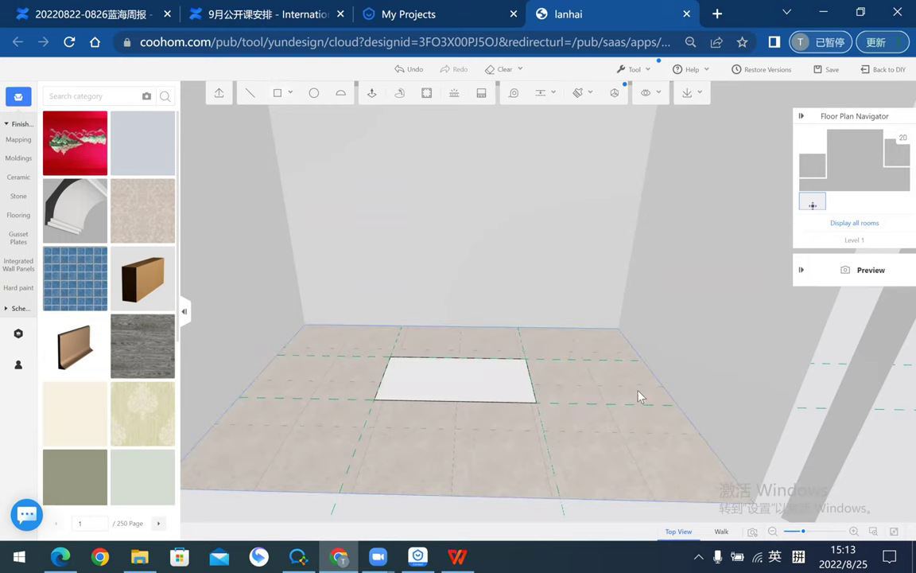
mouse_move(640, 395)
mouse_down()
mouse_move(631, 380)
mouse_move(556, 430)
mouse_up()
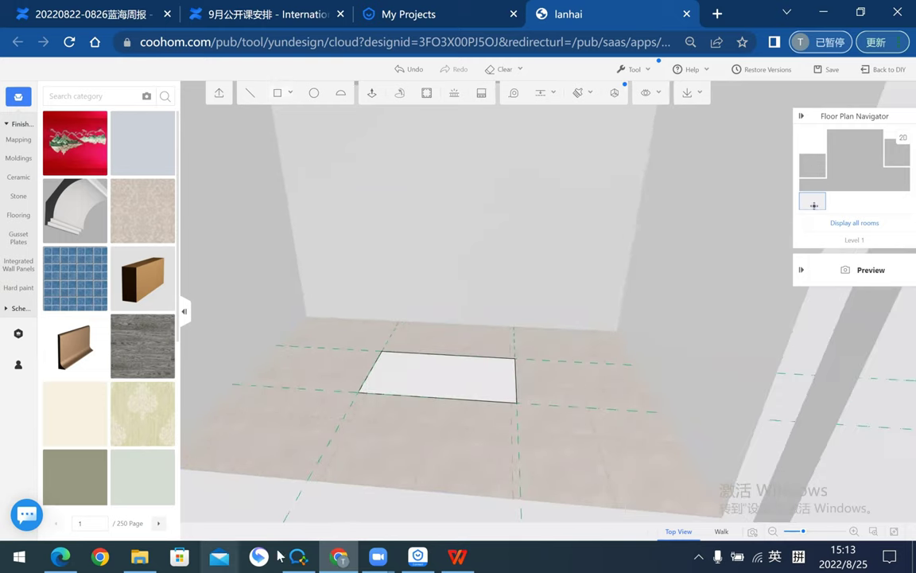
click(458, 555)
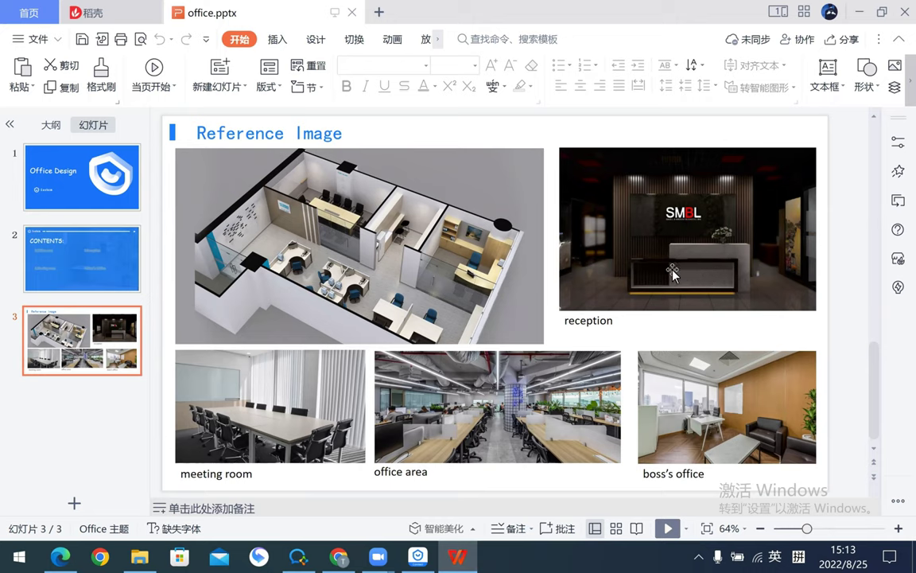
mouse_move(339, 556)
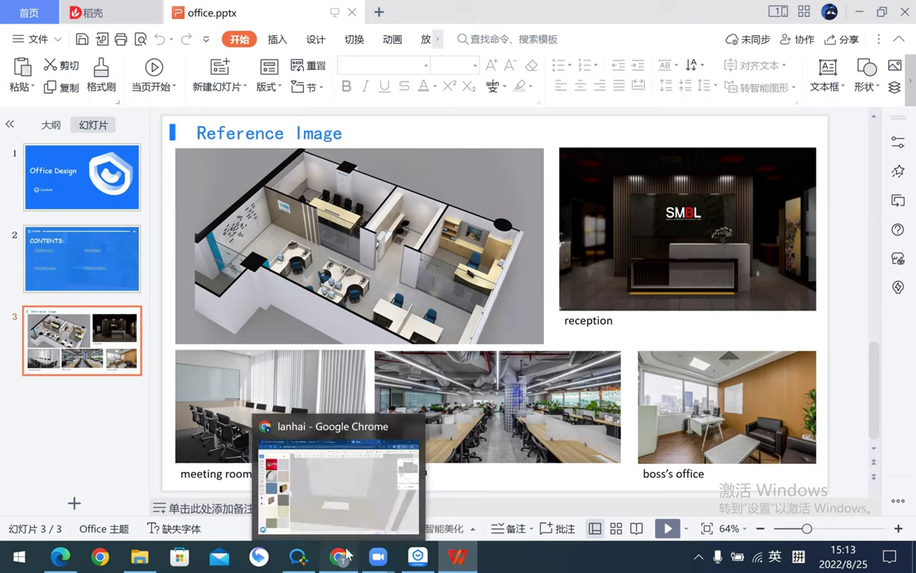
click(314, 500)
mouse_move(488, 447)
mouse_down()
mouse_move(469, 407)
mouse_move(589, 451)
mouse_move(558, 423)
mouse_move(533, 423)
mouse_up()
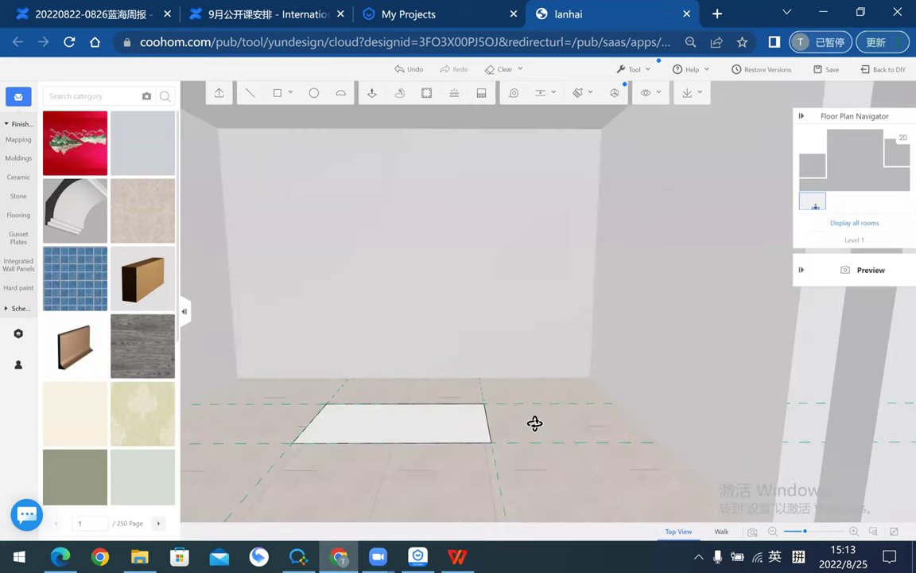
- Add a guide line 100 from the edge of the floor rectangle
click(545, 93)
click(543, 117)
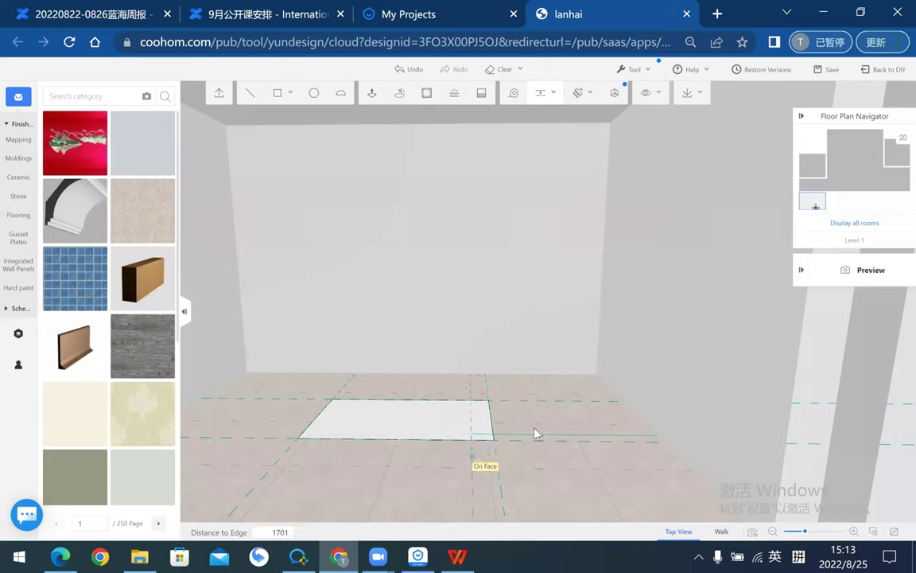
click(546, 93)
key(t)
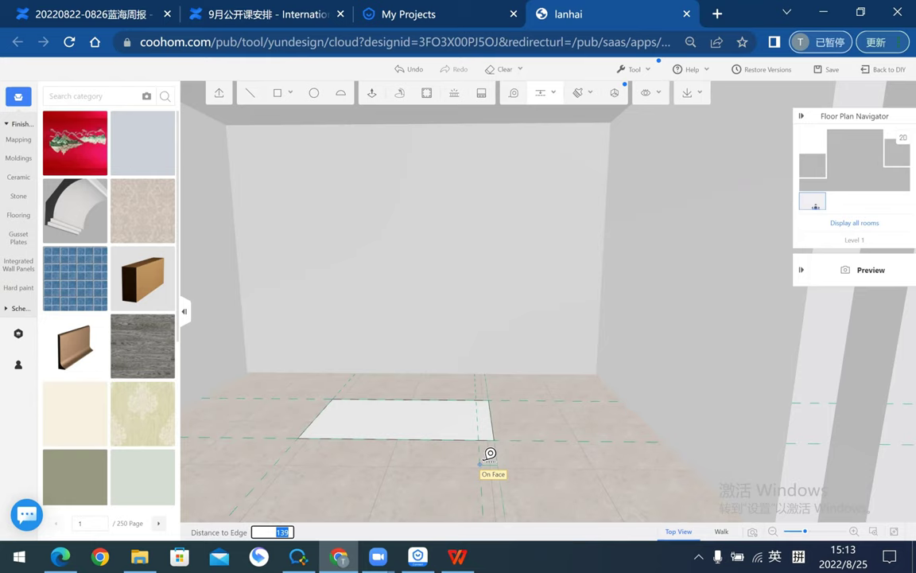
text(100)
key(Return)
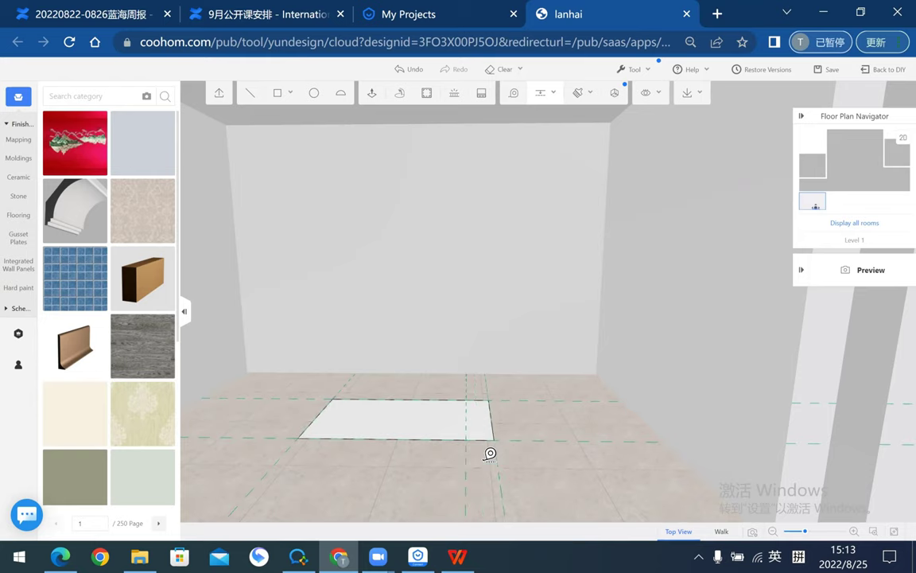
mouse_move(526, 475)
mouse_down()
mouse_move(637, 377)
mouse_move(611, 461)
mouse_move(713, 473)
mouse_move(618, 430)
mouse_move(810, 404)
mouse_move(704, 401)
mouse_move(368, 113)
mouse_up()
- Draw a line splitting a narrow strip off the rectangle, then glance at the reference slide
click(249, 93)
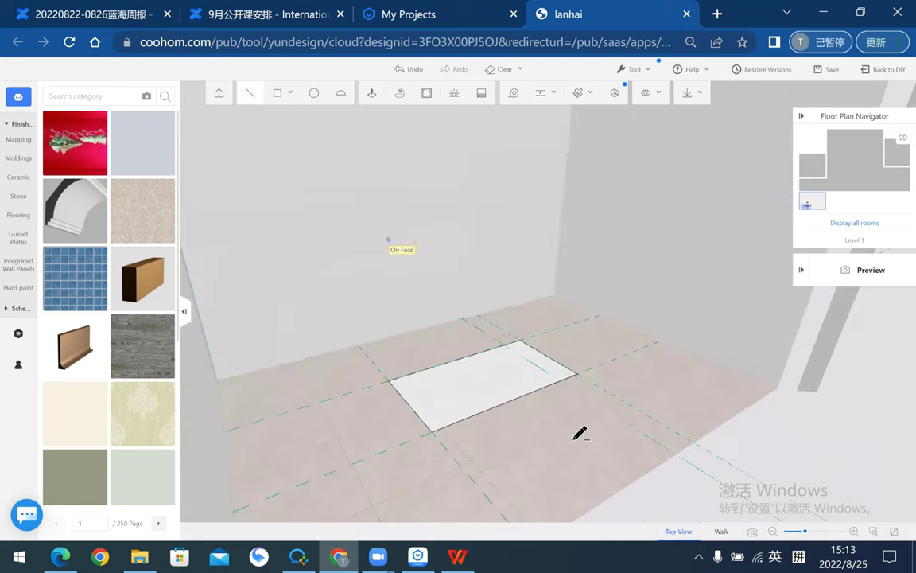
click(504, 345)
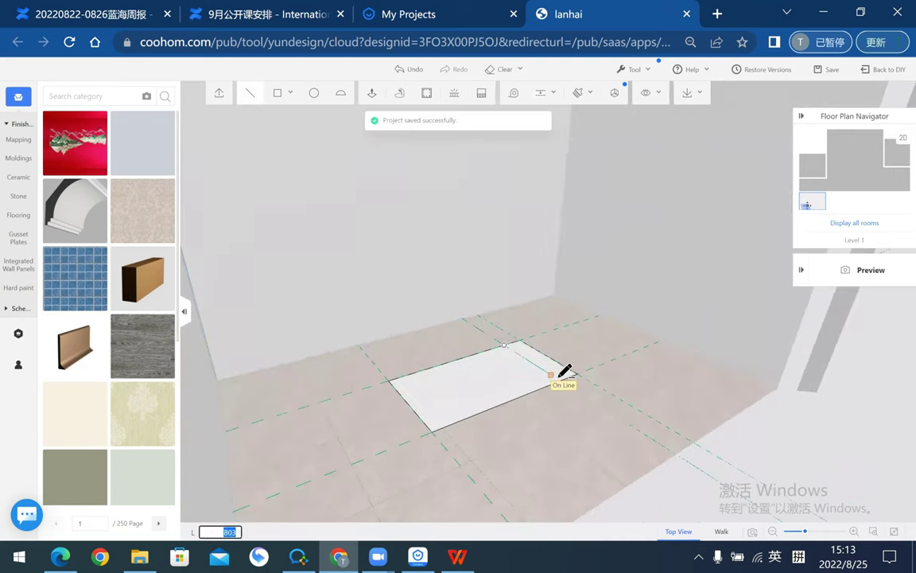
click(563, 378)
mouse_move(685, 403)
mouse_down()
mouse_move(654, 415)
mouse_move(666, 412)
mouse_move(541, 389)
mouse_up()
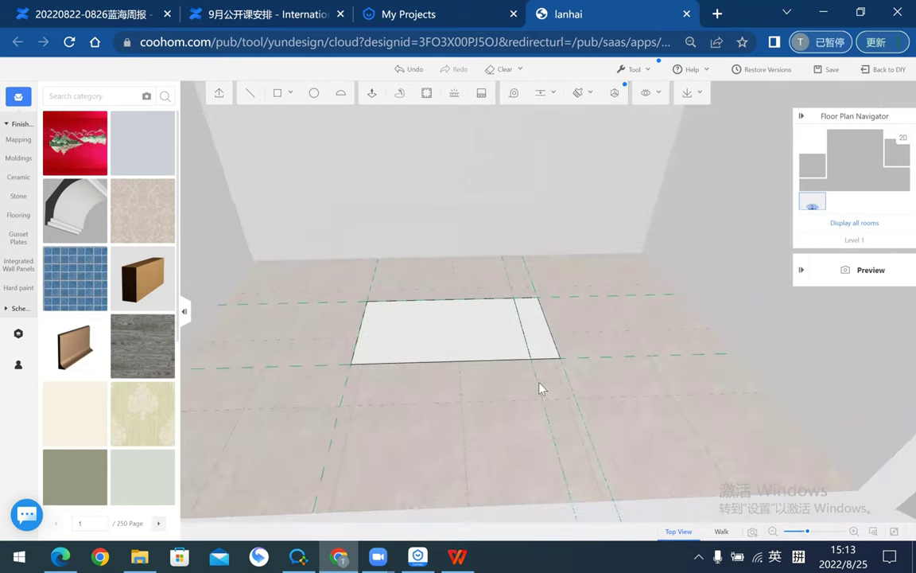
mouse_move(465, 401)
mouse_down()
mouse_move(432, 395)
mouse_move(464, 430)
mouse_up()
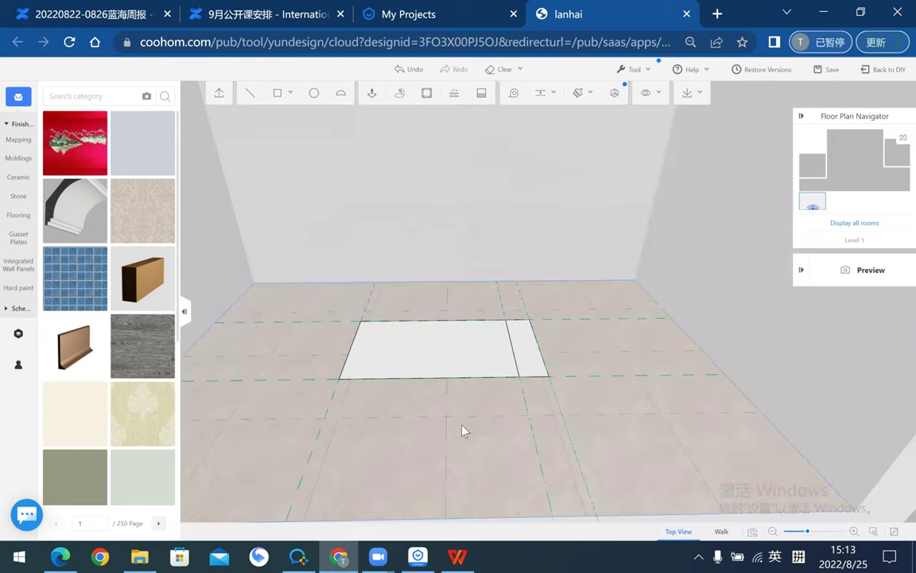
click(457, 557)
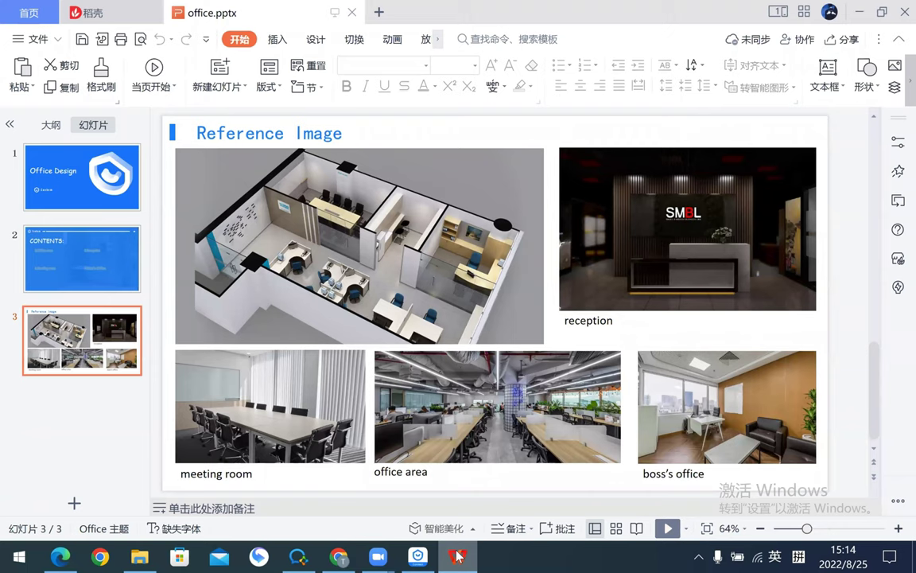
click(457, 557)
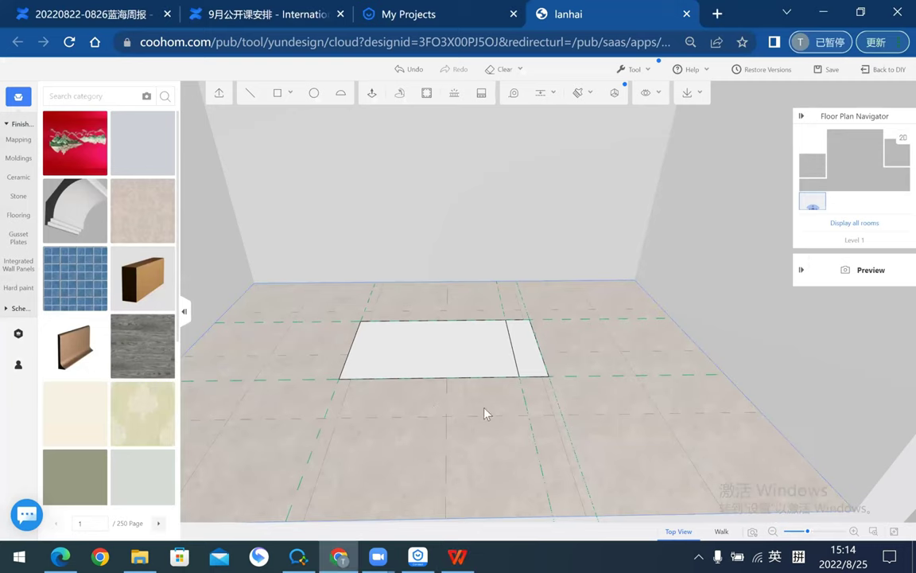
- Push/Pull the larger floor rectangle up to 750 high, then switch to the reference slide
click(371, 94)
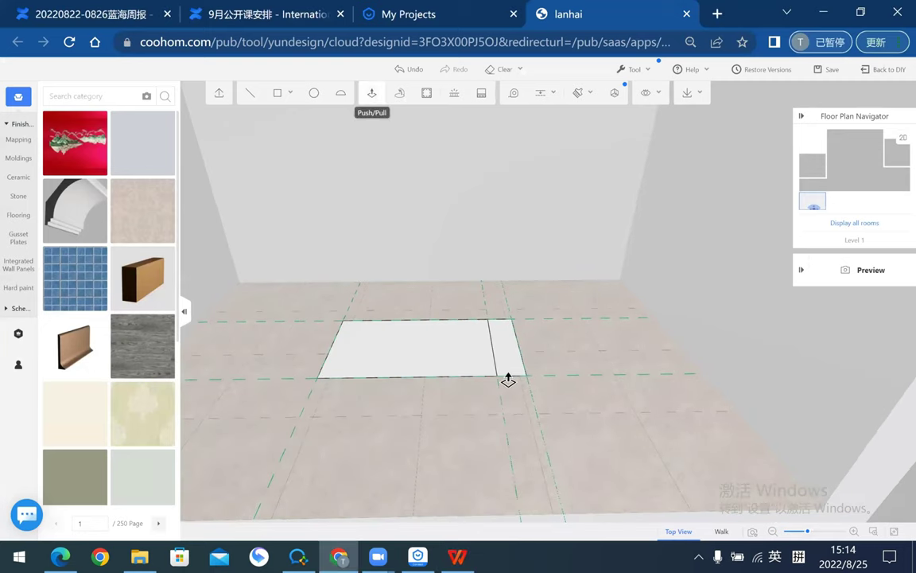
click(463, 361)
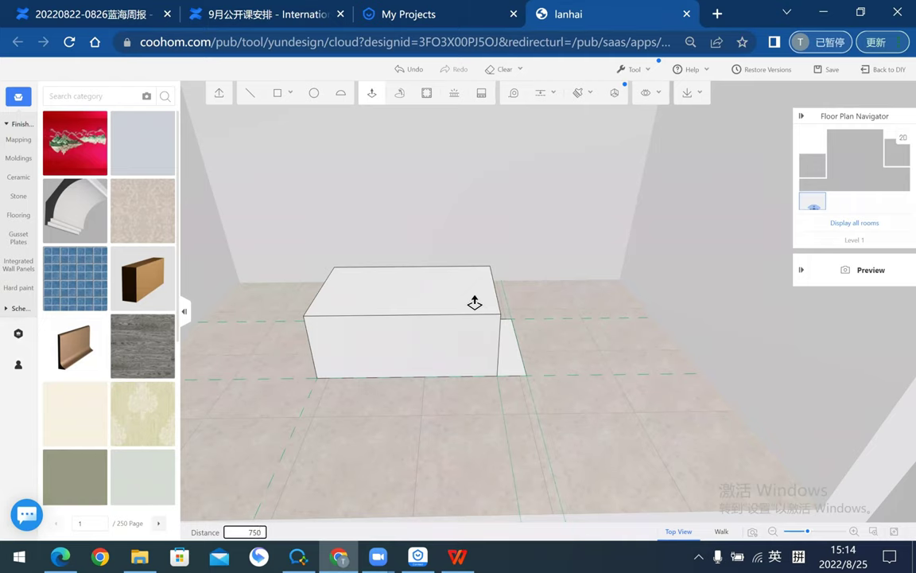
drag(578, 429, 472, 394)
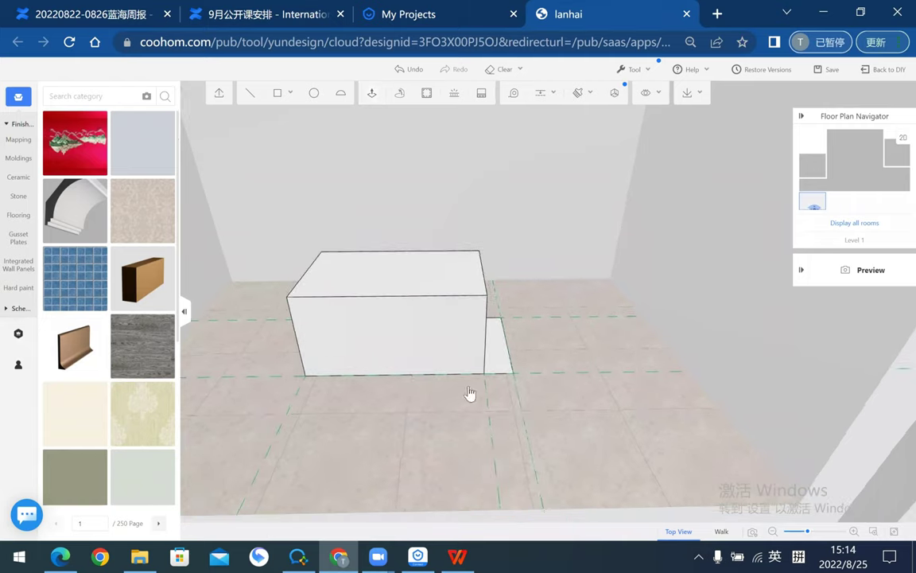
key(alt+Tab)
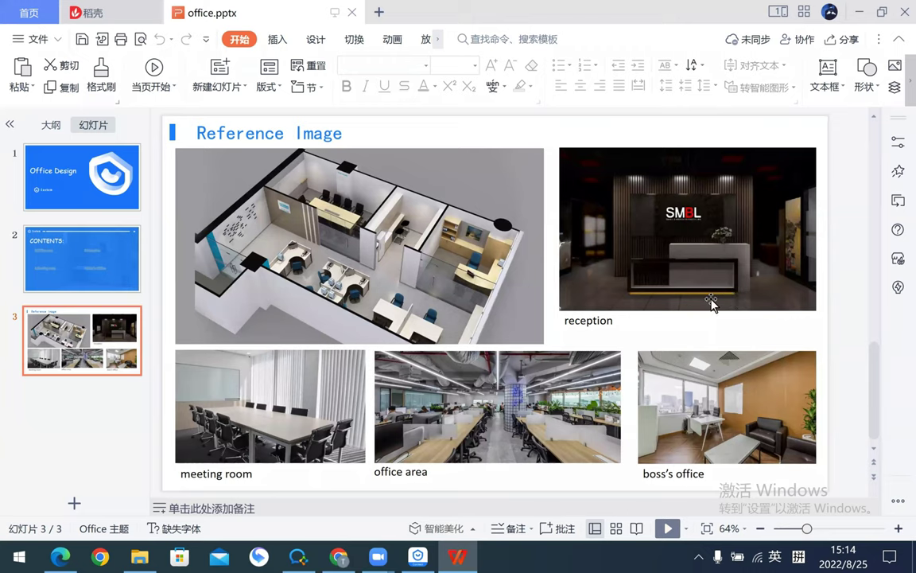
- Return to Coohom and orbit around the 750-high desk block
click(341, 556)
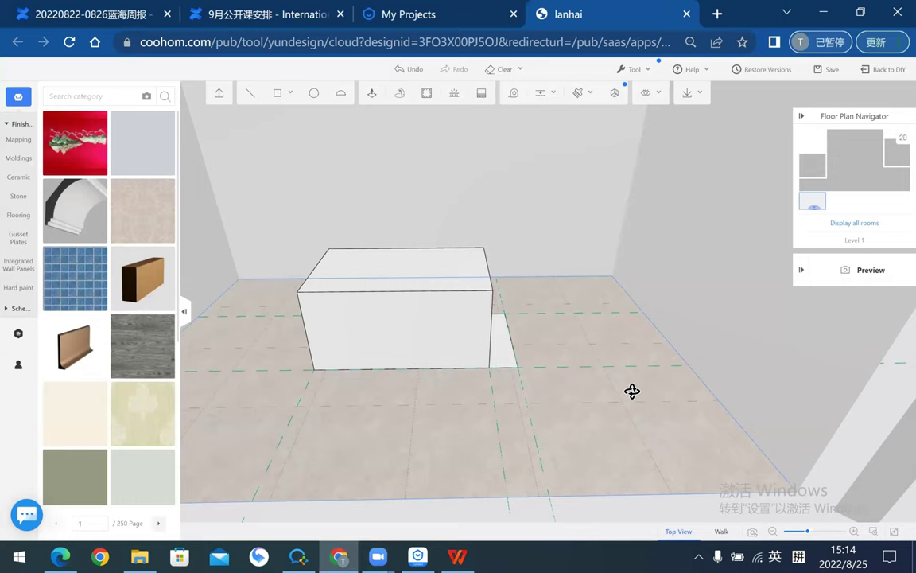
mouse_move(632, 391)
mouse_down()
mouse_move(397, 380)
mouse_move(364, 204)
mouse_move(491, 393)
mouse_move(627, 408)
mouse_move(516, 374)
mouse_move(548, 405)
mouse_move(548, 385)
mouse_move(498, 380)
mouse_move(462, 340)
mouse_move(432, 380)
mouse_move(466, 376)
mouse_up()
- Place guides on the box at 150 from its bottom edge and 100 from its end
click(539, 102)
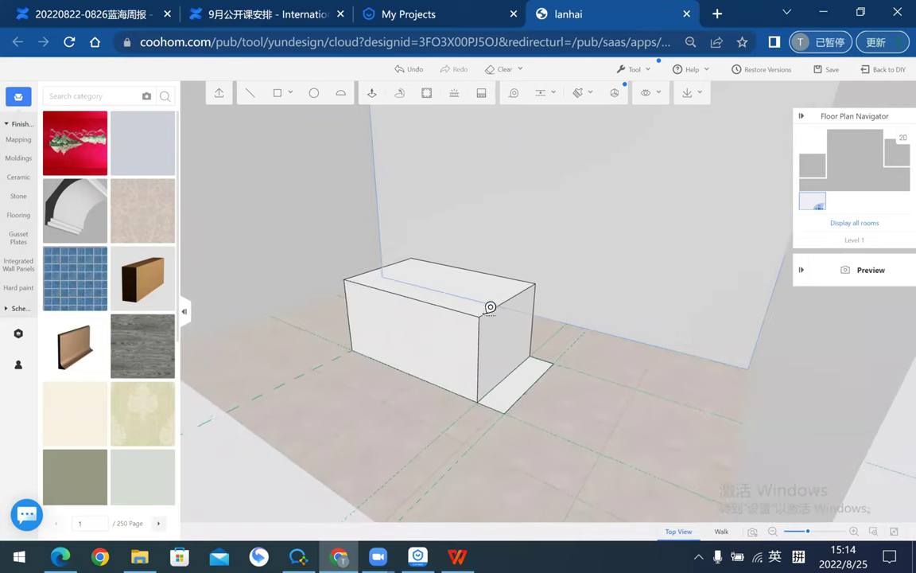
click(453, 397)
text(150)
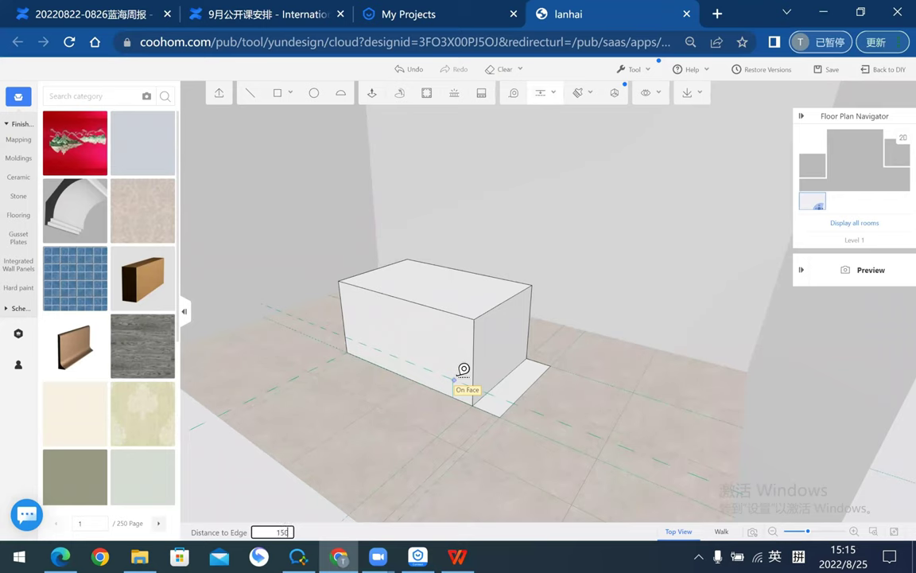
key(Return)
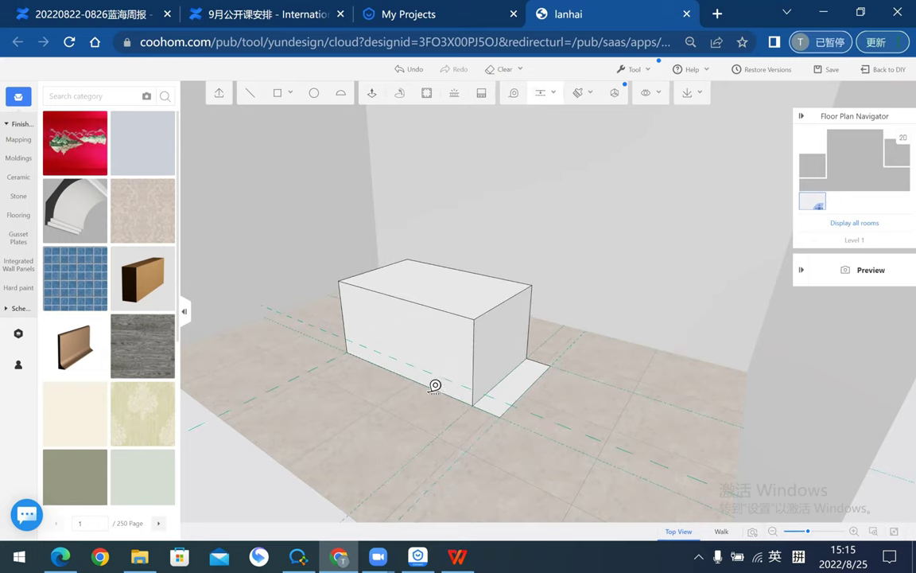
mouse_move(419, 413)
middle_down()
mouse_move(400, 376)
mouse_move(403, 396)
middle_up()
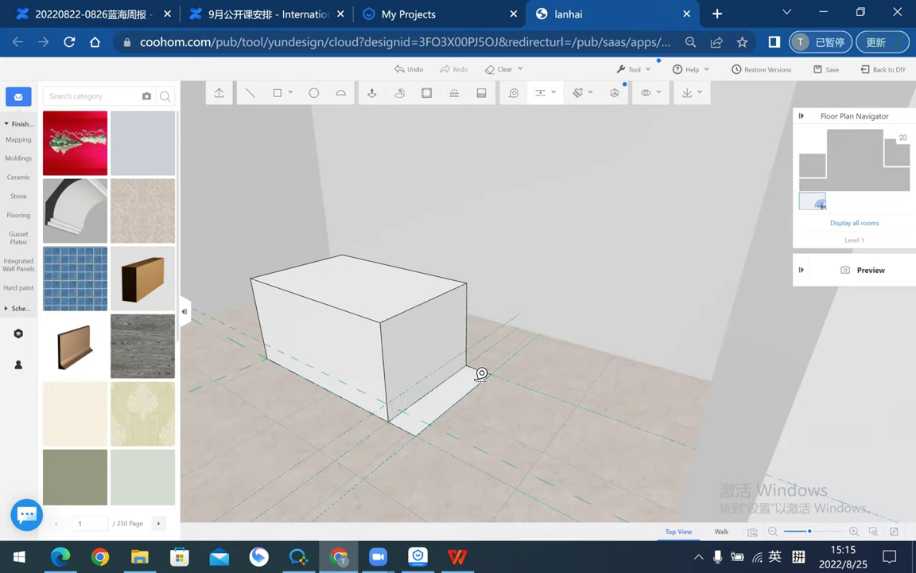
mouse_move(572, 384)
middle_down()
mouse_move(548, 372)
mouse_move(497, 399)
middle_up()
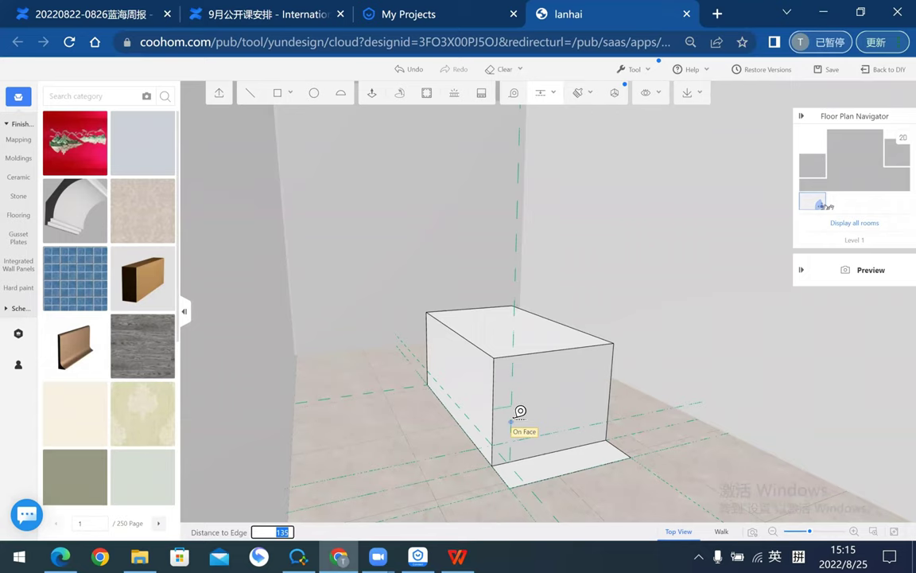
key(Return)
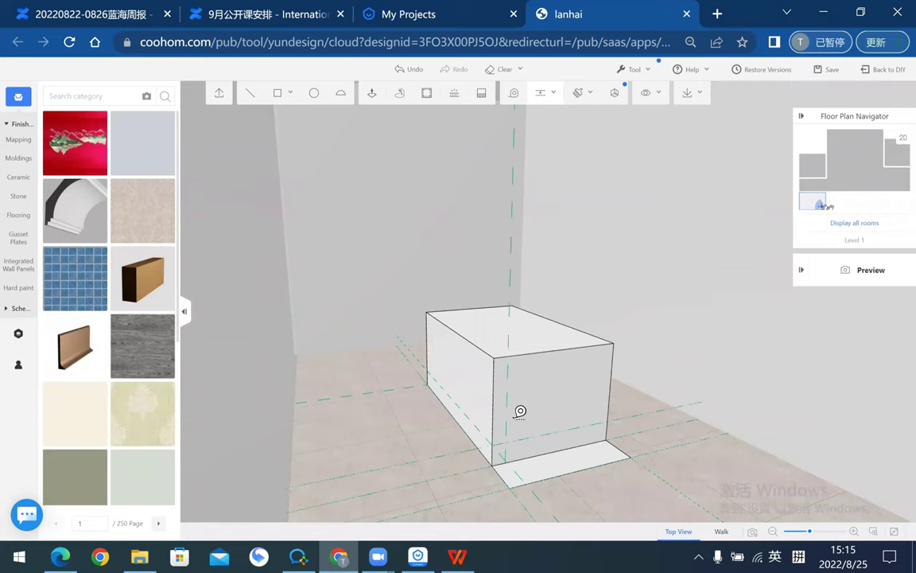
mouse_move(442, 423)
mouse_down()
mouse_move(349, 398)
mouse_move(464, 99)
mouse_up()
- Try the Rectangle and Line tools on the box, cancel both, and start another guide
click(278, 95)
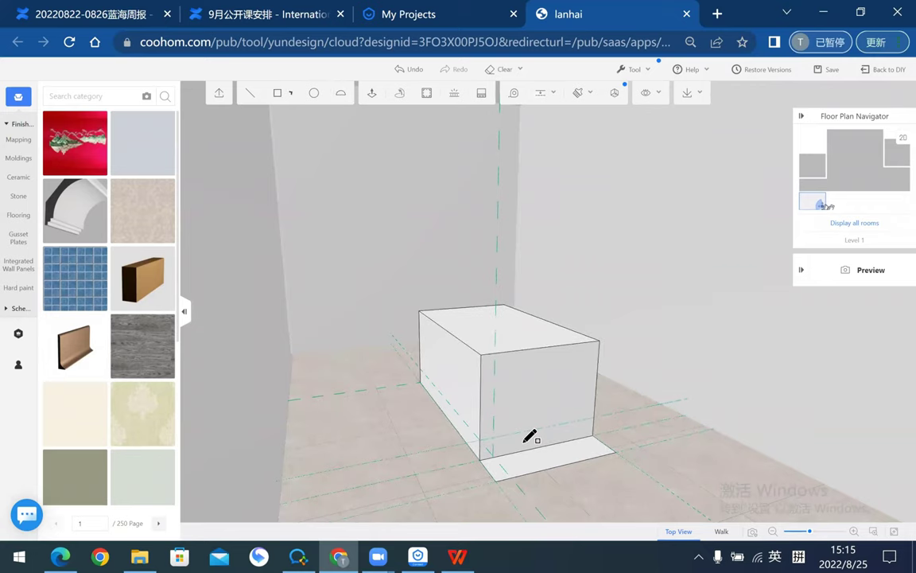
click(494, 439)
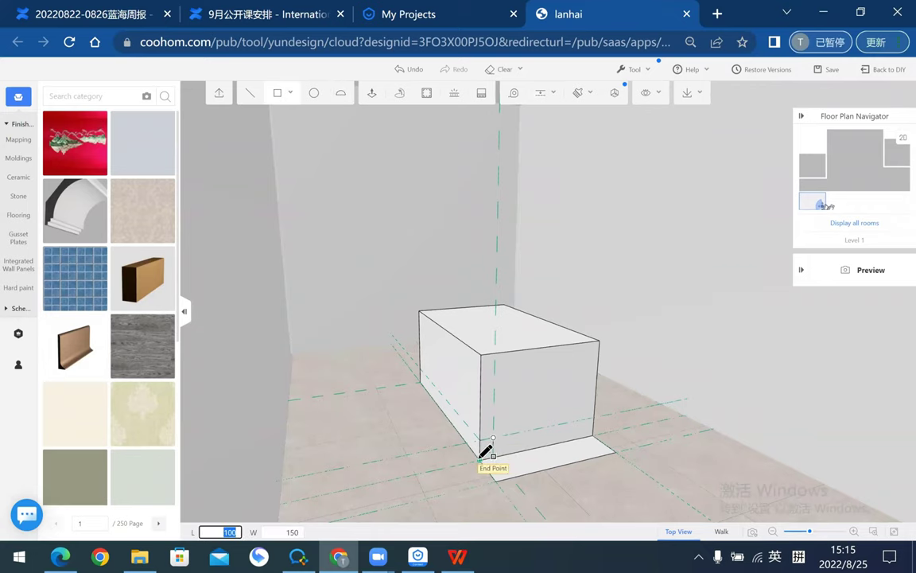
key(Escape)
drag(419, 445, 374, 444)
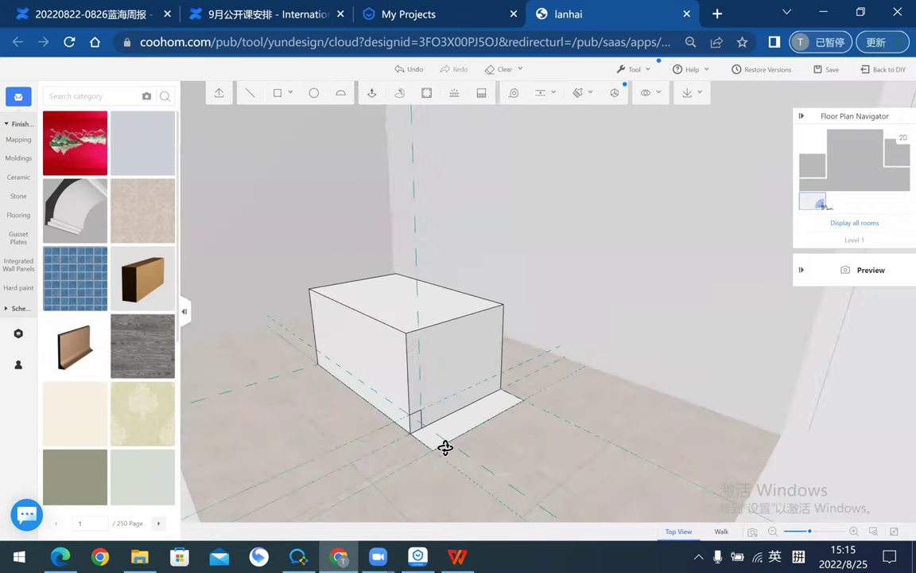
drag(297, 395, 318, 390)
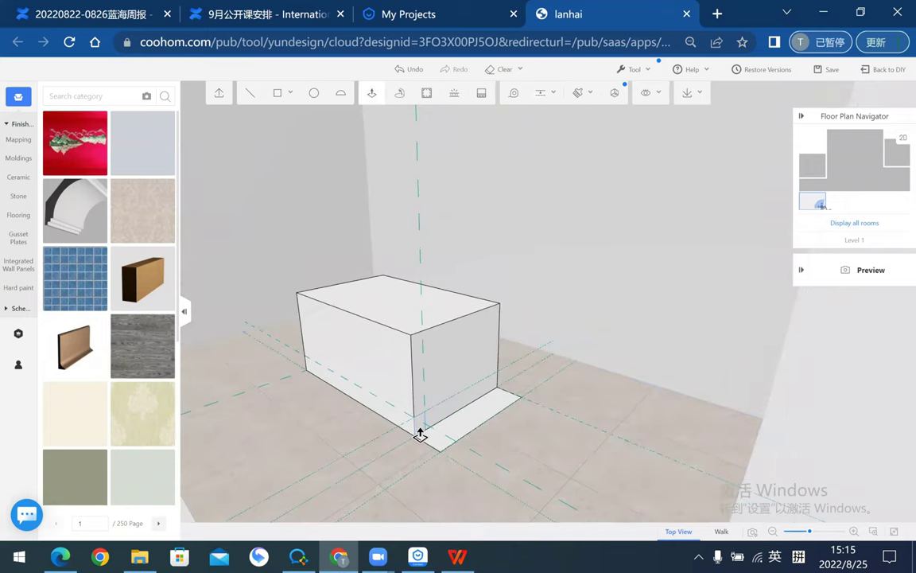
mouse_move(290, 417)
mouse_down()
mouse_move(651, 424)
mouse_move(819, 307)
mouse_move(548, 433)
mouse_move(355, 173)
mouse_up()
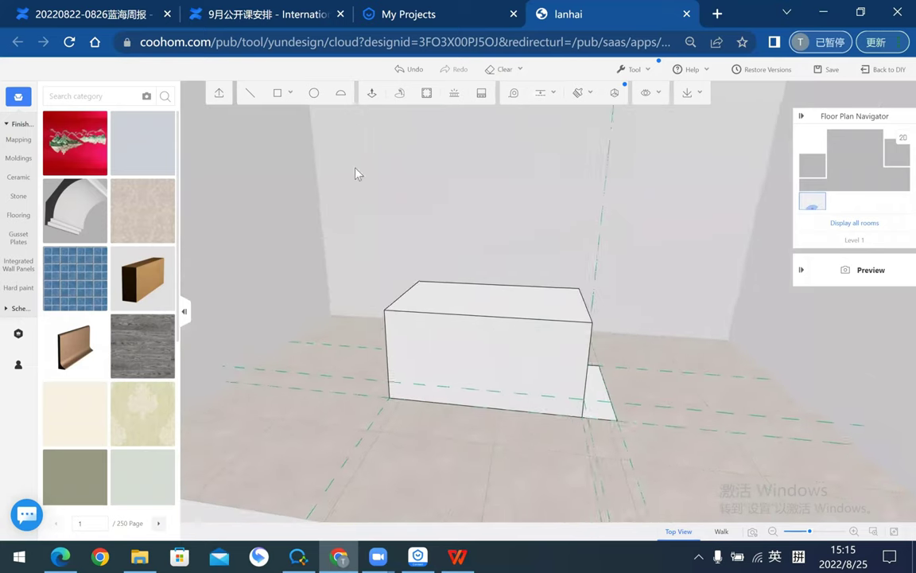
click(250, 92)
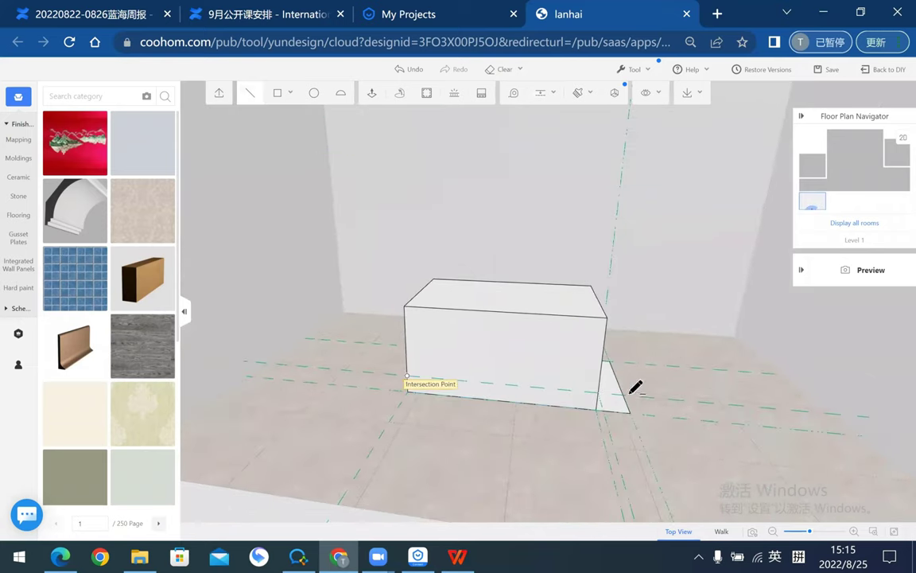
key(Escape)
mouse_move(459, 410)
mouse_down()
mouse_move(501, 442)
mouse_move(549, 347)
mouse_move(520, 450)
mouse_move(636, 454)
mouse_move(716, 436)
mouse_up()
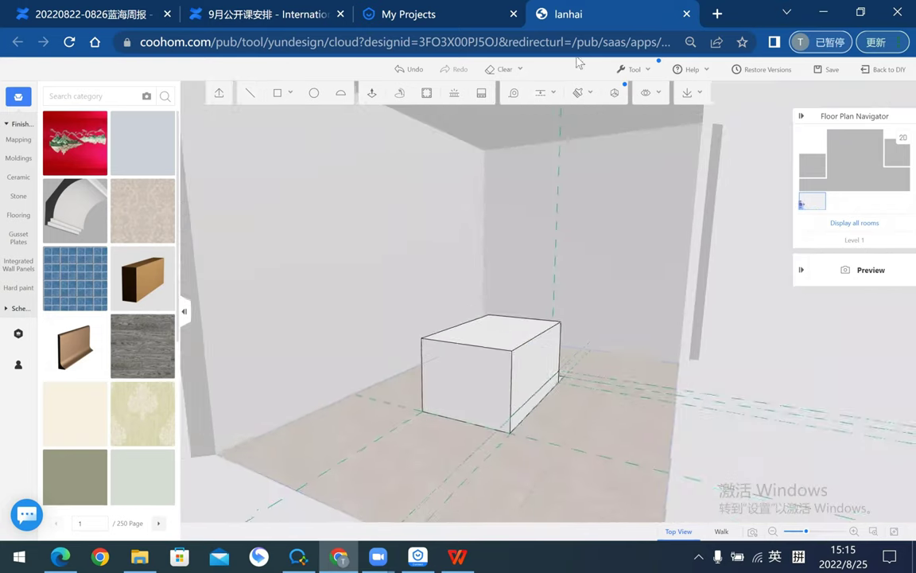
click(544, 93)
click(544, 116)
text(100)
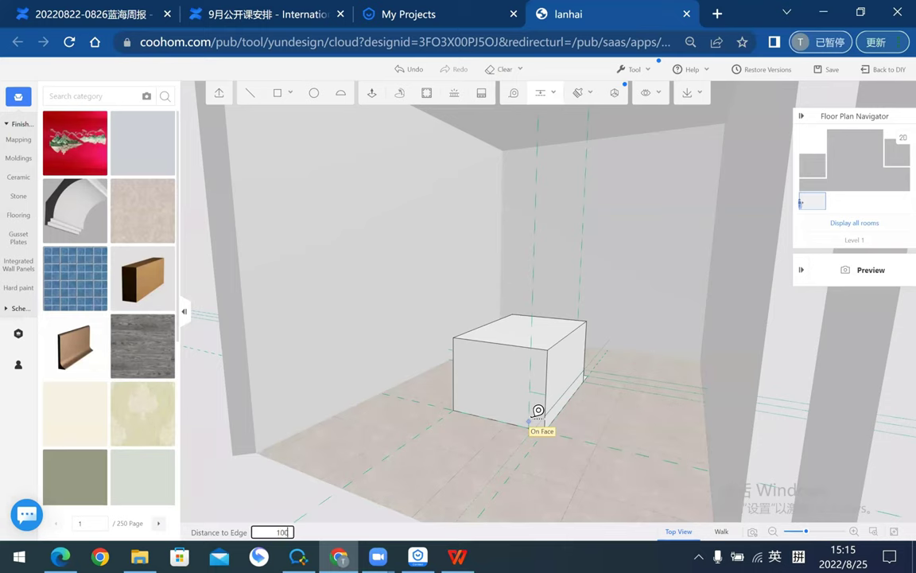
- Confirm the guide at 100 and draw a small rectangle at the box's base
key(Return)
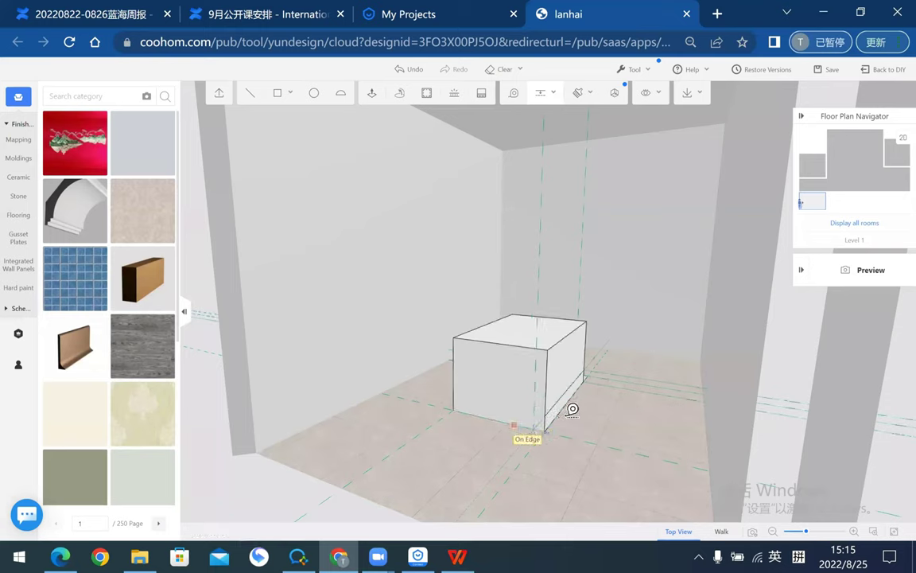
click(271, 115)
click(545, 415)
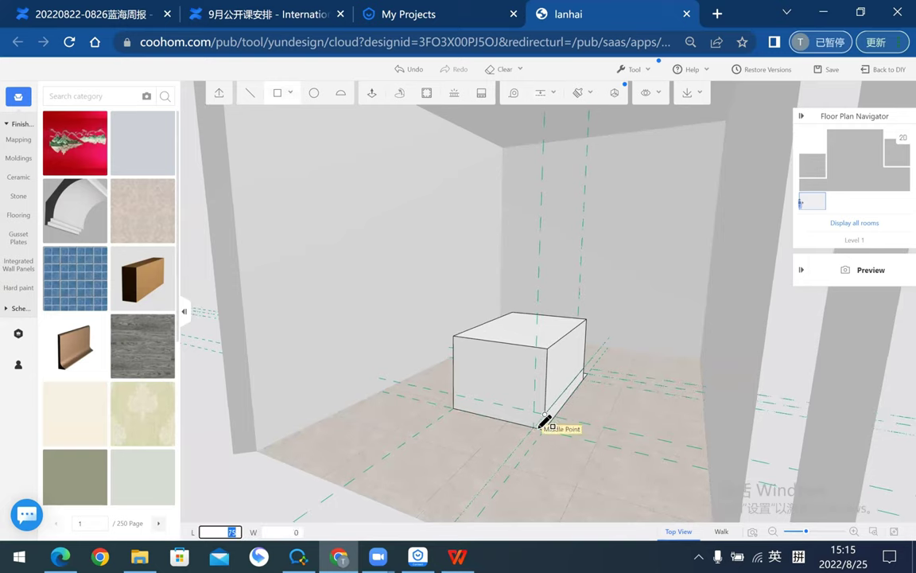
mouse_move(459, 437)
middle_down()
mouse_move(501, 419)
mouse_move(482, 503)
middle_up()
click(483, 505)
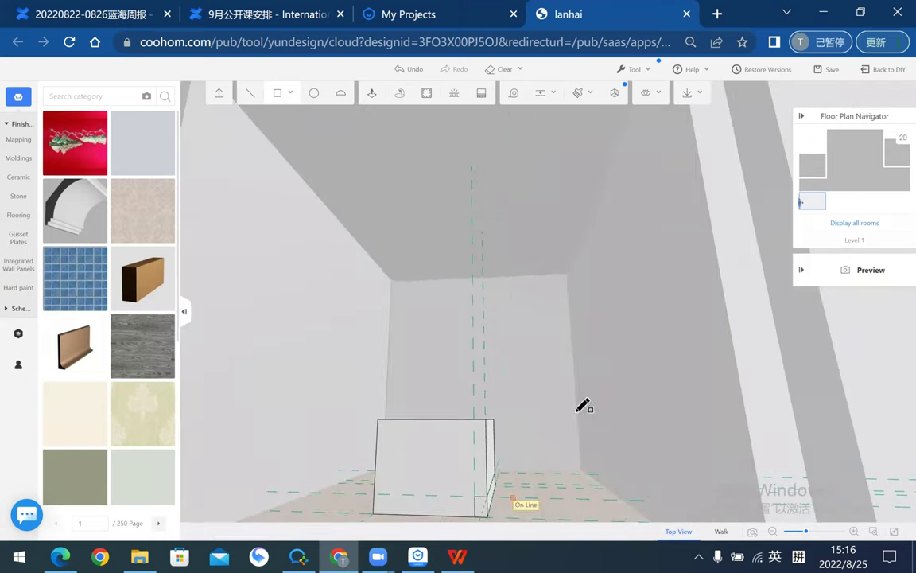
mouse_move(623, 408)
middle_down()
mouse_move(538, 440)
mouse_move(659, 451)
mouse_move(637, 436)
mouse_move(646, 423)
mouse_move(600, 413)
mouse_move(681, 425)
mouse_move(533, 331)
mouse_move(591, 391)
mouse_move(716, 364)
mouse_move(480, 420)
middle_up()
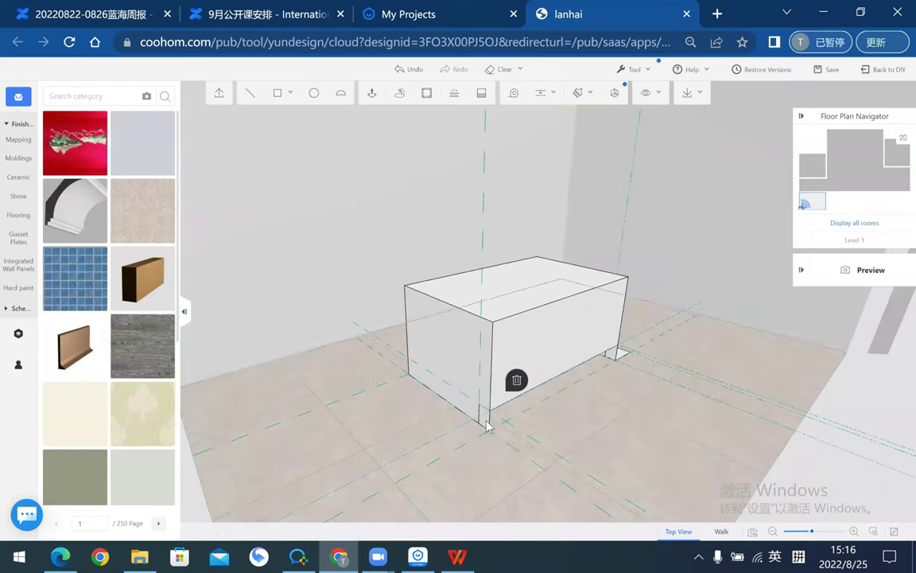
- Delete the small leftover face beside the desk box
click(517, 380)
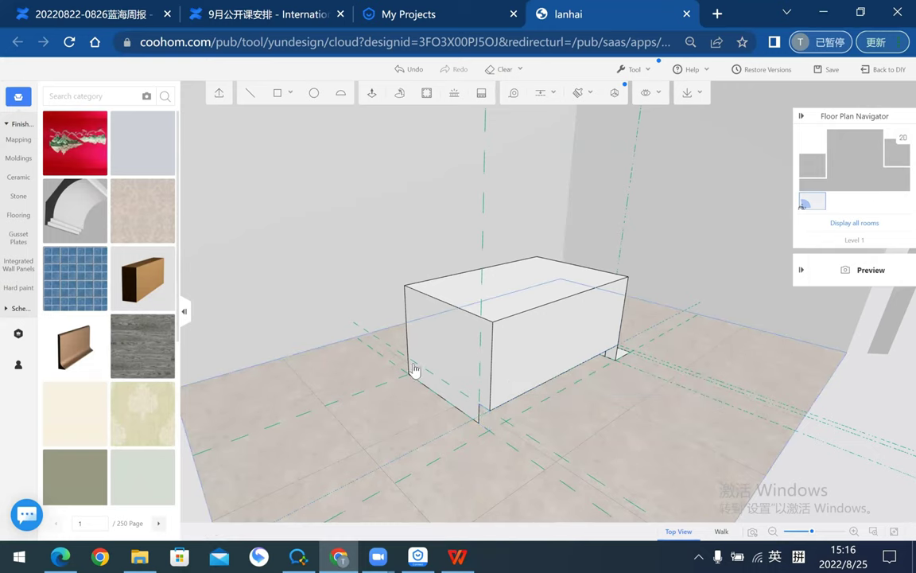
mouse_move(700, 395)
middle_down()
mouse_move(541, 340)
mouse_move(531, 356)
middle_up()
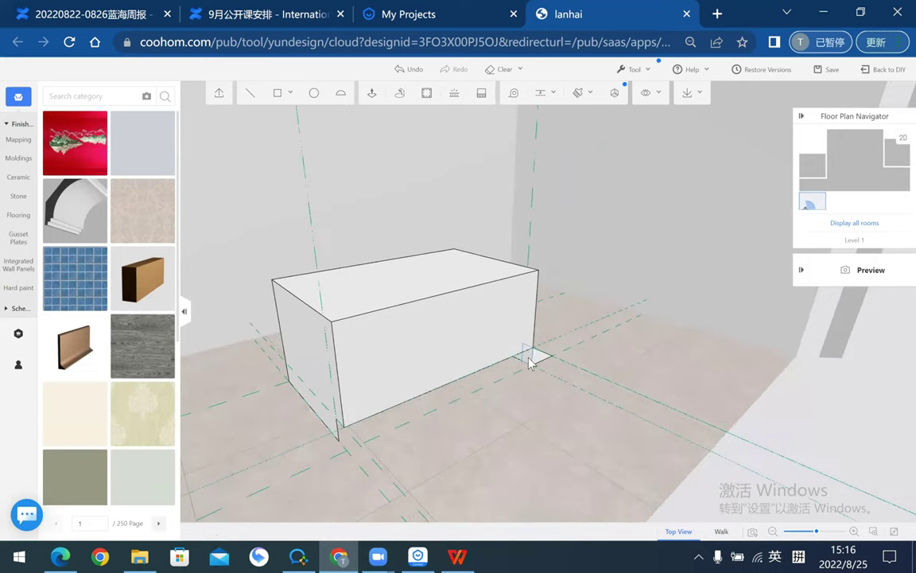
click(532, 357)
click(696, 320)
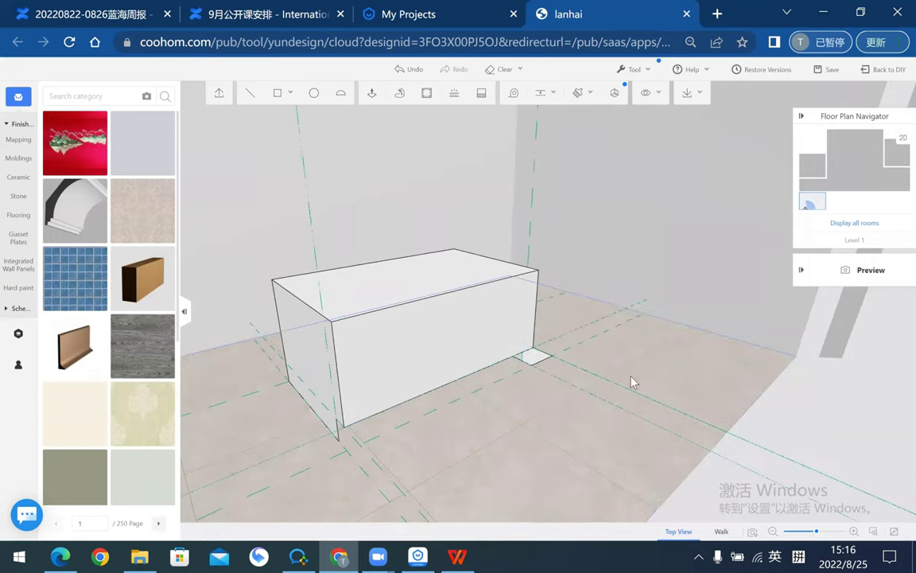
mouse_move(632, 382)
middle_down()
mouse_move(540, 377)
mouse_move(507, 413)
mouse_move(488, 294)
mouse_move(539, 352)
mouse_move(526, 389)
mouse_move(538, 344)
mouse_move(560, 314)
mouse_move(542, 337)
mouse_move(540, 369)
middle_up()
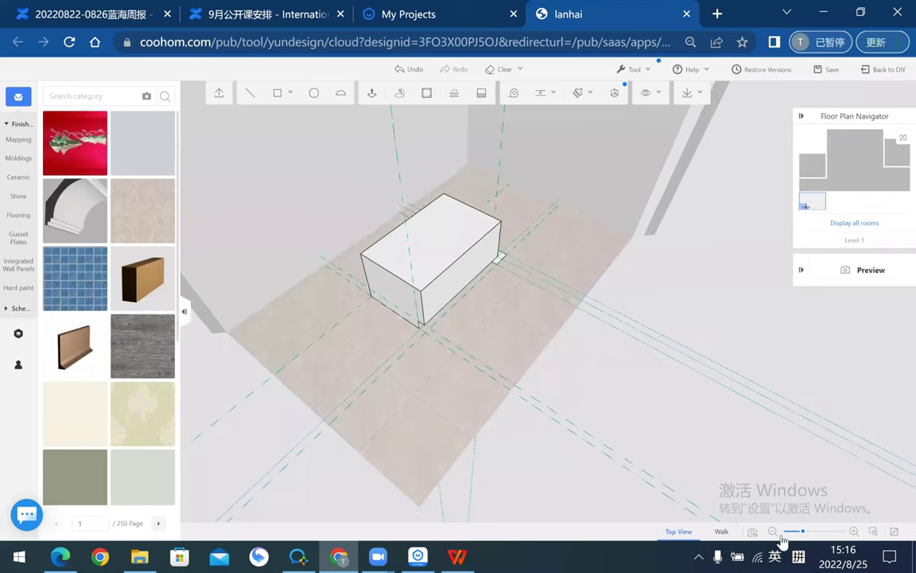
scroll(764, 525, up, 2)
scroll(736, 475, up, 2)
scroll(724, 484, up, 1)
scroll(727, 485, up, 2)
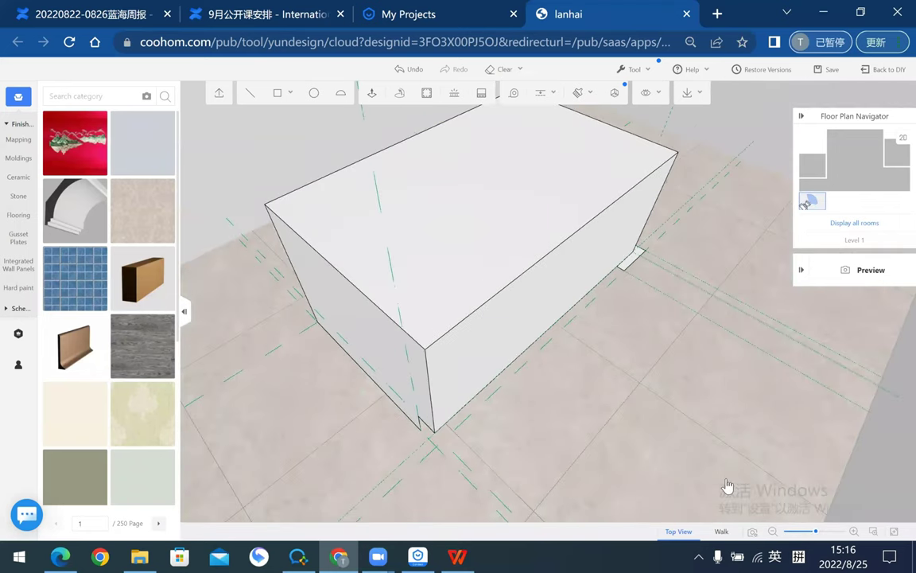
drag(726, 478, 717, 478)
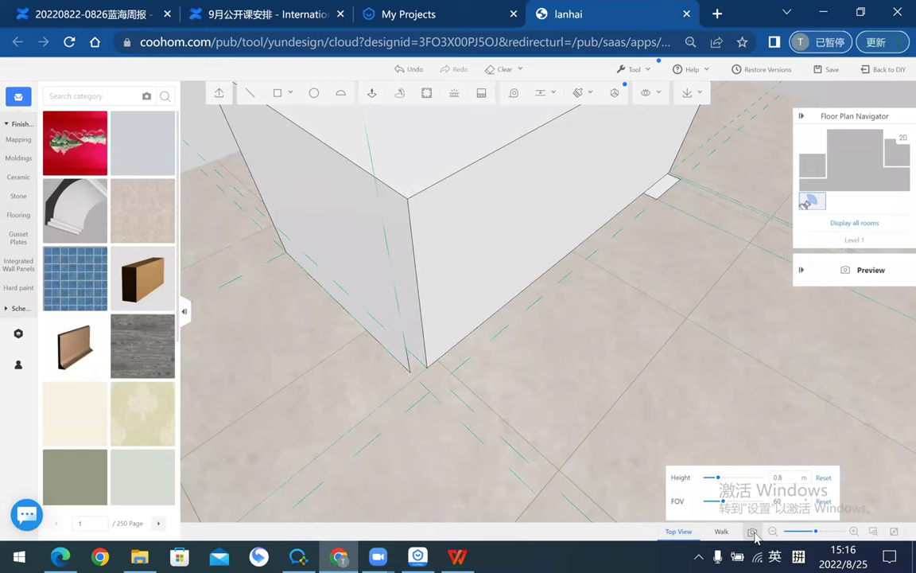
drag(718, 482, 712, 455)
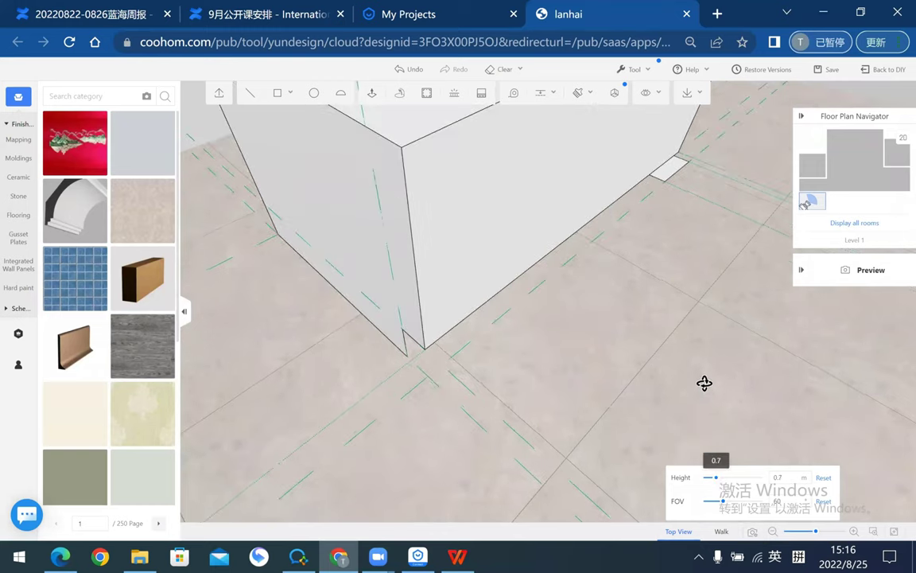
mouse_move(705, 383)
mouse_down()
mouse_move(714, 337)
mouse_move(623, 448)
mouse_move(640, 456)
mouse_move(634, 433)
mouse_up()
scroll(634, 433, down, 3)
mouse_move(546, 445)
mouse_down()
mouse_move(730, 459)
mouse_move(559, 409)
mouse_move(575, 364)
mouse_up()
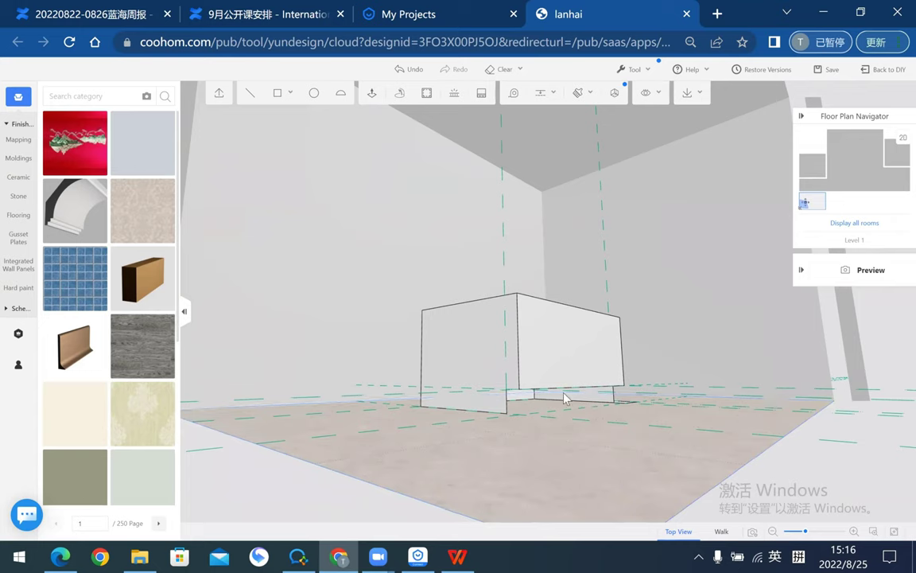
mouse_move(536, 429)
mouse_down()
mouse_move(579, 470)
mouse_move(652, 364)
mouse_move(669, 419)
mouse_move(671, 517)
mouse_move(695, 370)
mouse_move(676, 342)
mouse_up()
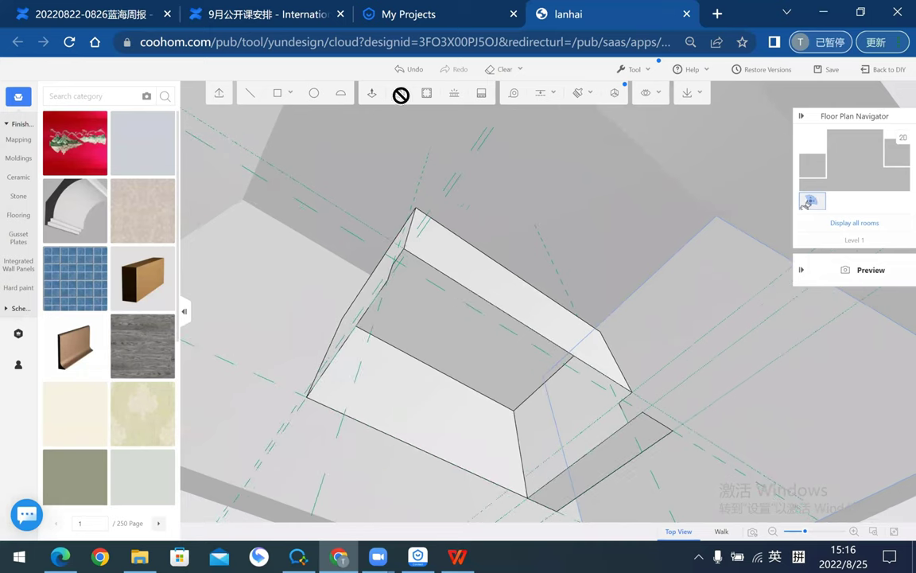
- Draw two lines from the box edge to its corner, splitting off a narrow strip on the face
click(252, 96)
mouse_move(633, 266)
middle_down()
mouse_move(660, 272)
mouse_move(648, 270)
middle_up()
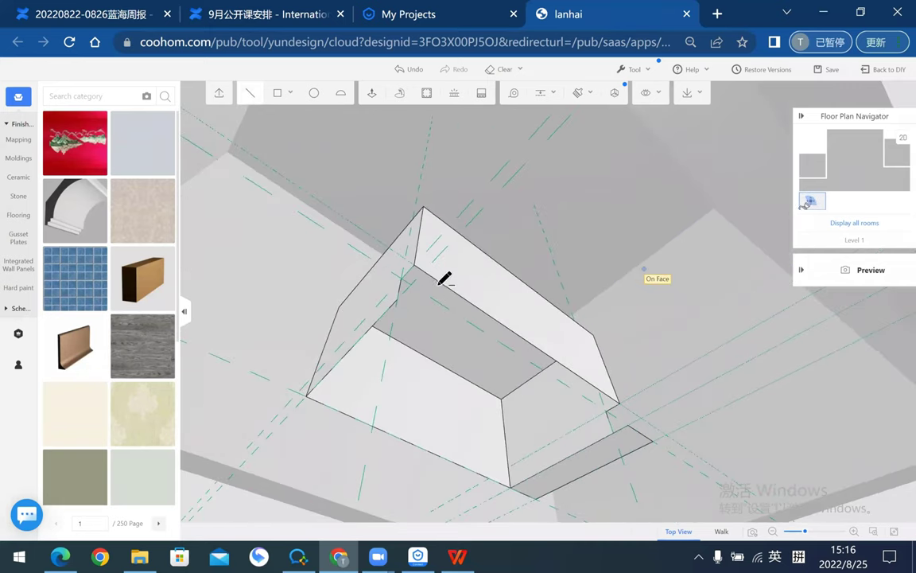
click(431, 287)
mouse_move(675, 395)
middle_down()
mouse_move(619, 425)
mouse_move(537, 424)
middle_up()
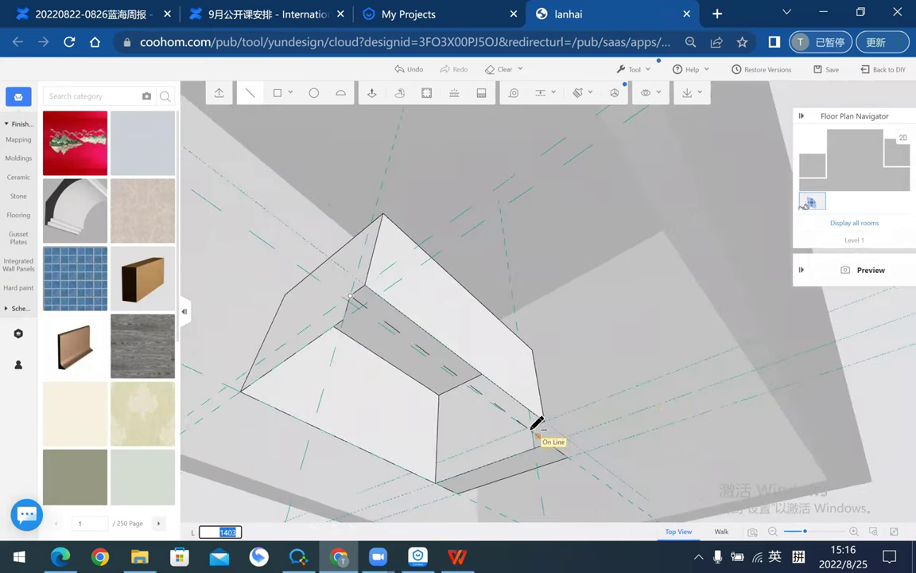
click(532, 426)
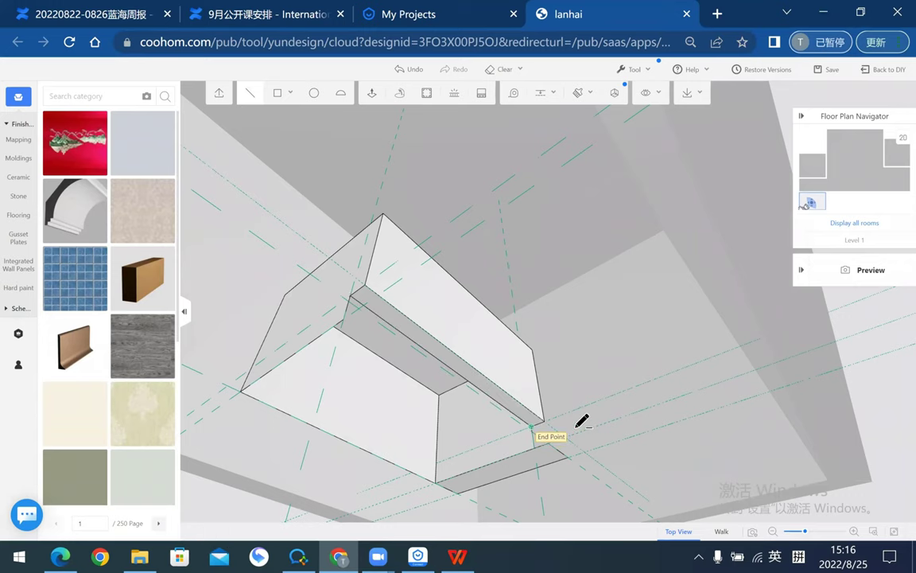
mouse_move(679, 426)
middle_down()
mouse_move(675, 400)
mouse_move(716, 491)
mouse_move(708, 370)
mouse_move(642, 376)
mouse_move(424, 280)
middle_up()
click(415, 278)
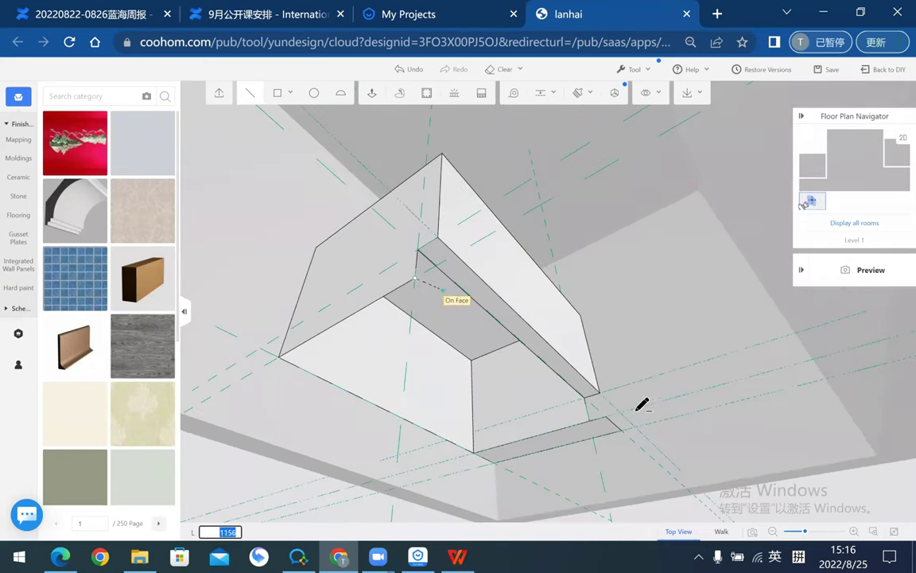
click(590, 419)
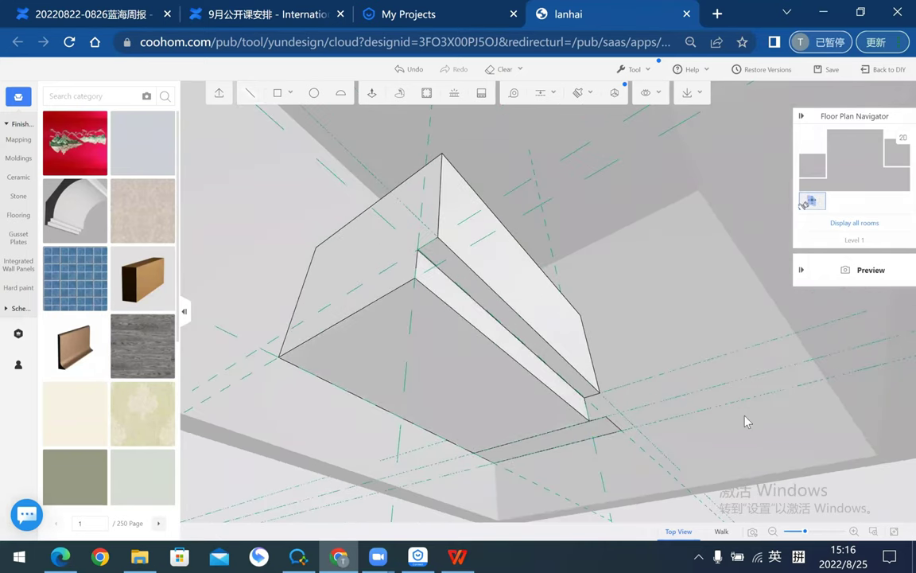
mouse_move(746, 423)
middle_down()
mouse_move(544, 427)
mouse_move(527, 436)
mouse_move(569, 444)
mouse_move(573, 458)
mouse_move(510, 454)
mouse_move(573, 436)
mouse_move(631, 444)
mouse_move(628, 462)
mouse_move(496, 518)
mouse_move(456, 554)
middle_up()
mouse_move(457, 557)
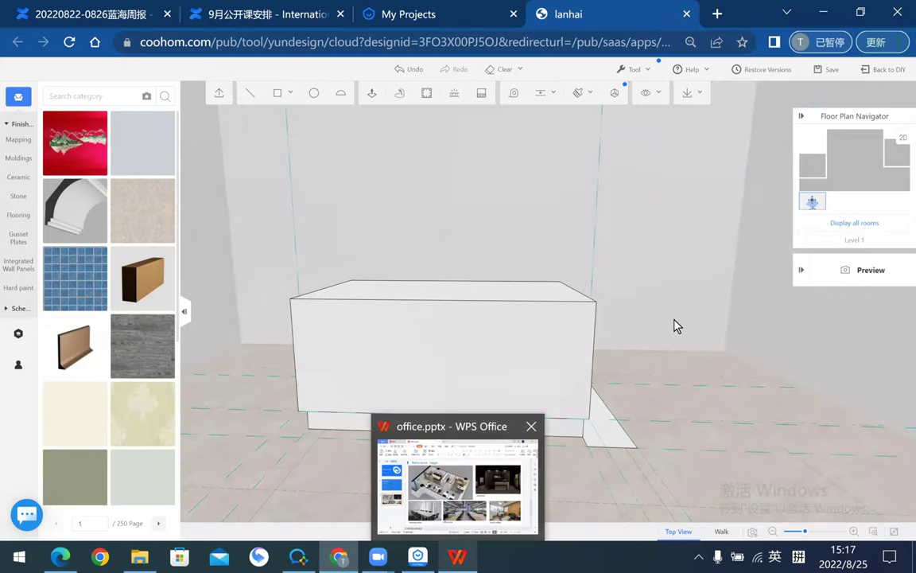
click(457, 485)
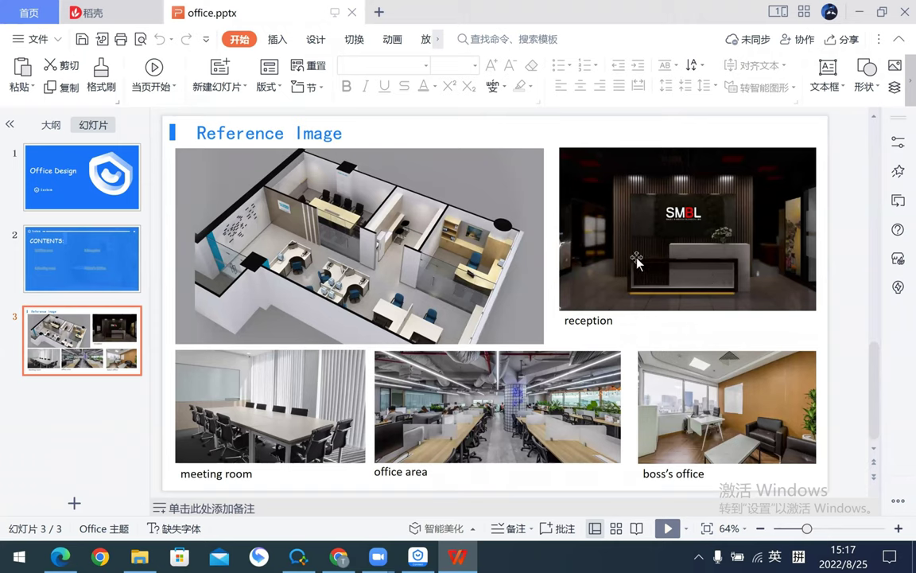
mouse_move(298, 556)
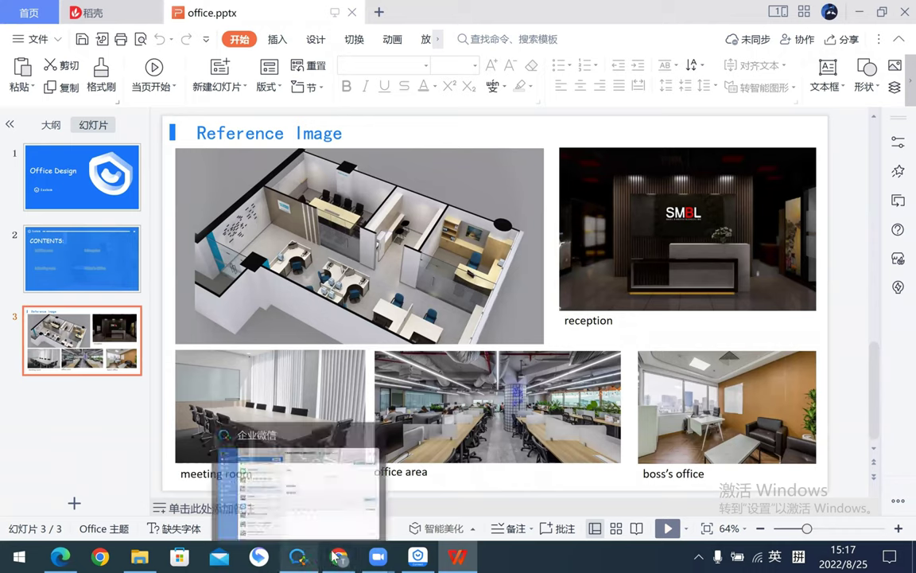
click(335, 556)
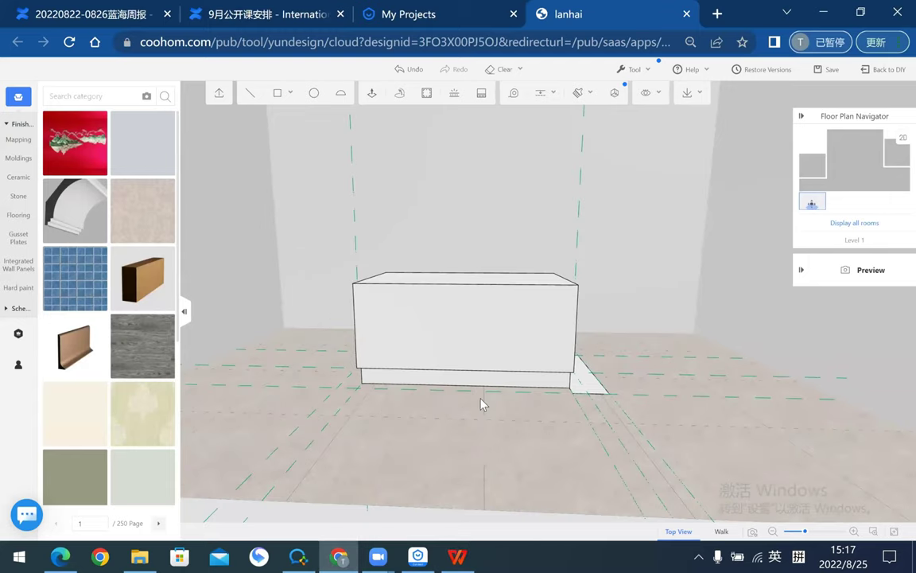
- Offset the desk box's front face inward to create an inset rectangular outline
mouse_move(481, 404)
mouse_down()
mouse_move(473, 393)
mouse_move(475, 403)
mouse_up()
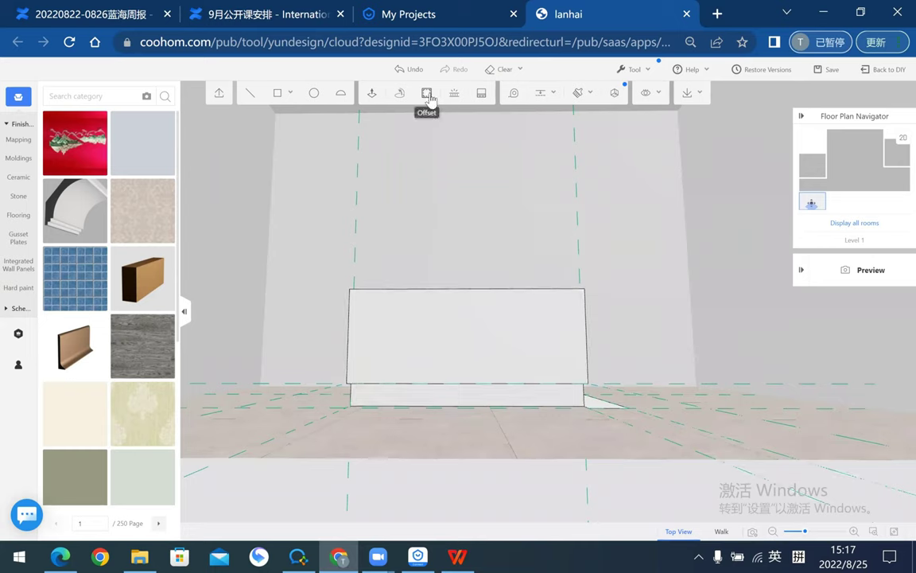
click(427, 95)
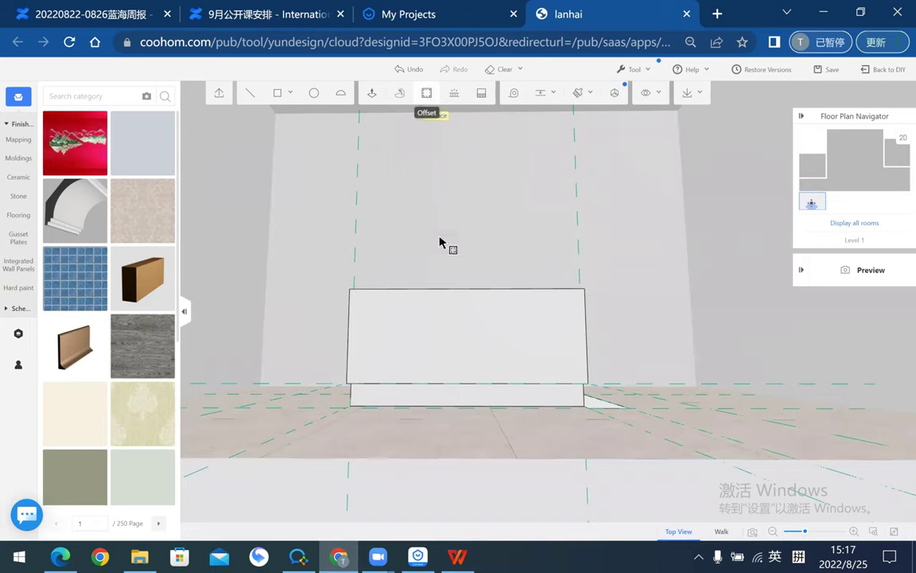
click(531, 318)
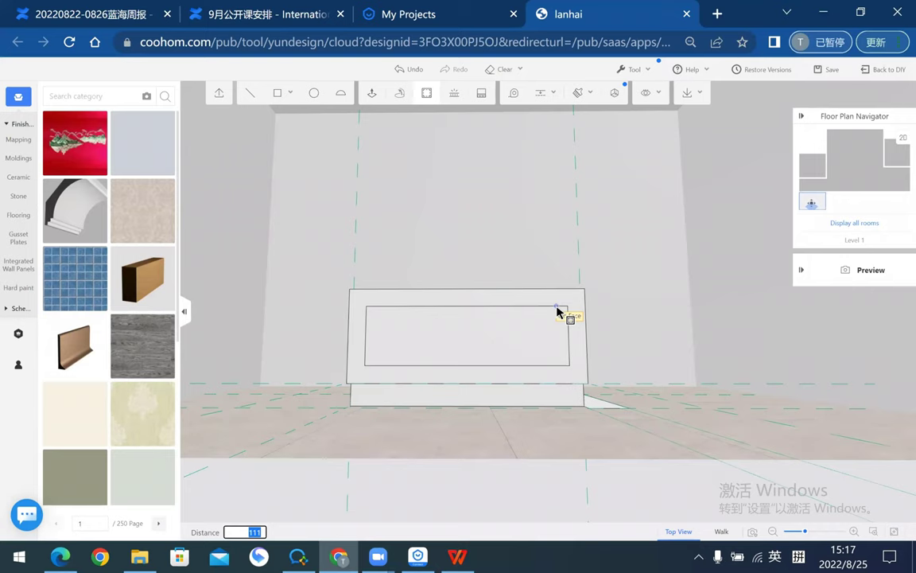
key(Return)
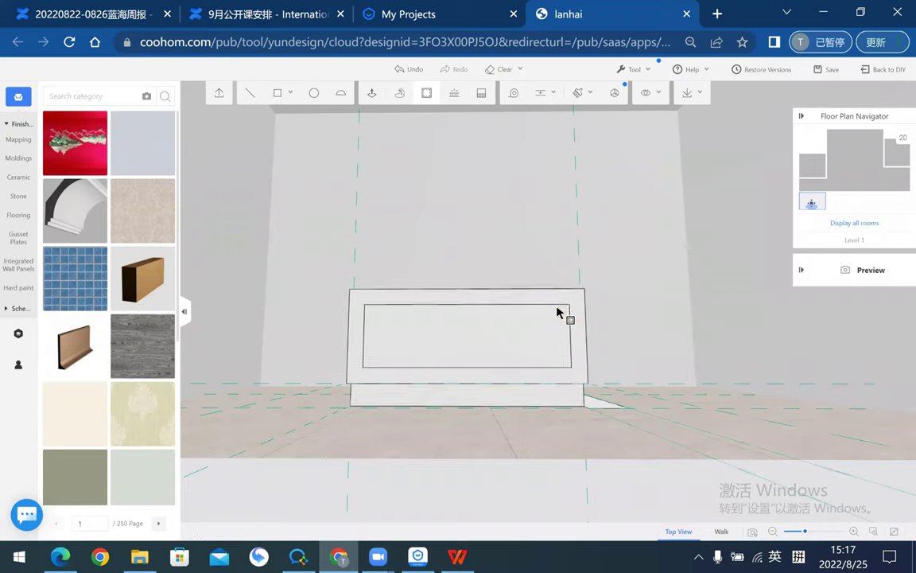
mouse_move(493, 247)
middle_down()
mouse_move(796, 283)
mouse_move(785, 255)
mouse_move(677, 244)
mouse_move(719, 248)
mouse_move(605, 370)
mouse_move(632, 362)
mouse_move(549, 262)
mouse_move(699, 275)
mouse_move(630, 280)
mouse_move(497, 186)
middle_up()
click(248, 93)
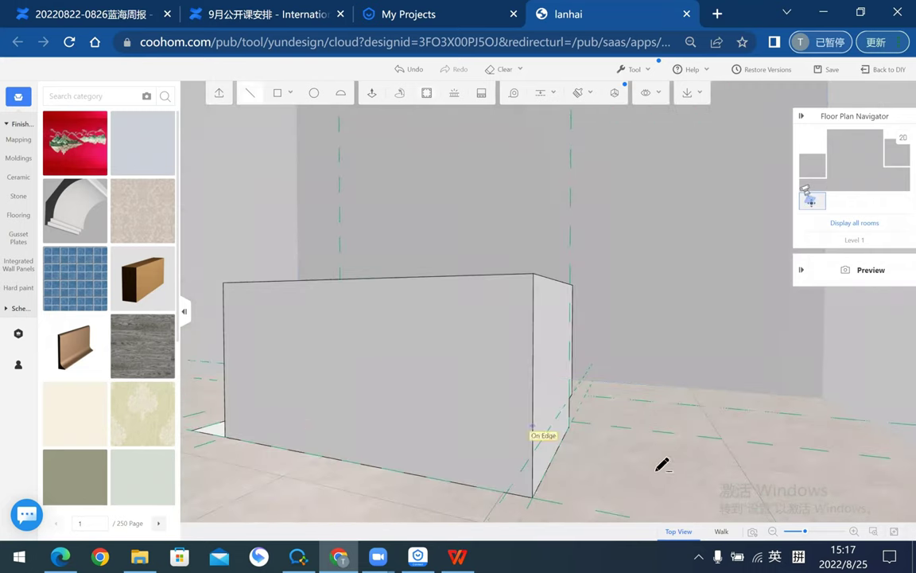
- Draw a line from the lower corner along the base of the long face
scroll(661, 467, down, 2)
scroll(644, 462, down, 2)
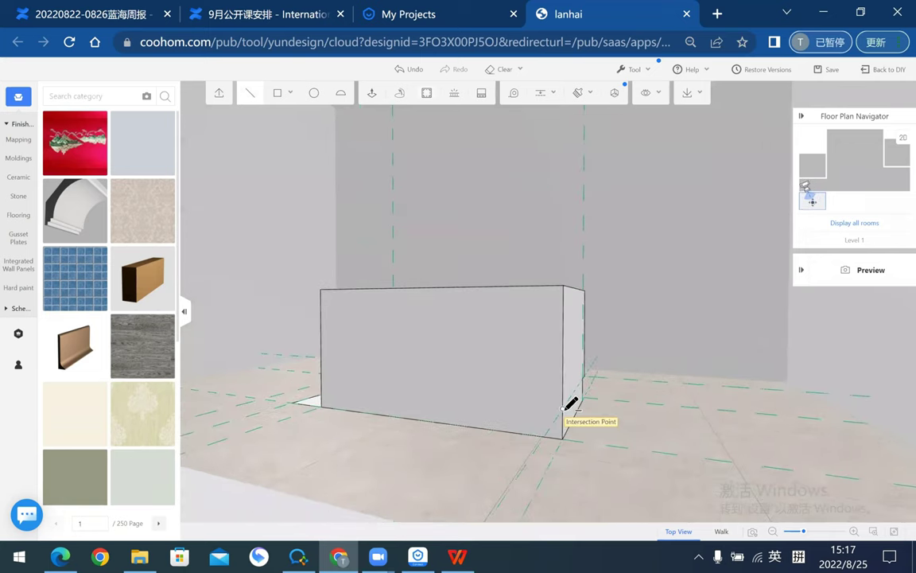
click(563, 408)
middle_drag(478, 395, 495, 382)
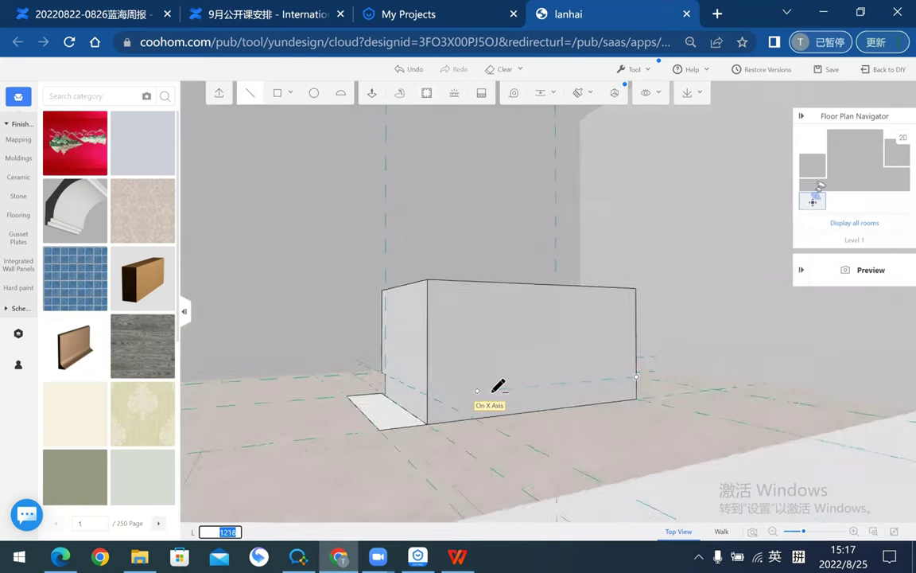
- Inset a rectangle 100 from the edges of the box's long face
middle_drag(768, 342, 485, 165)
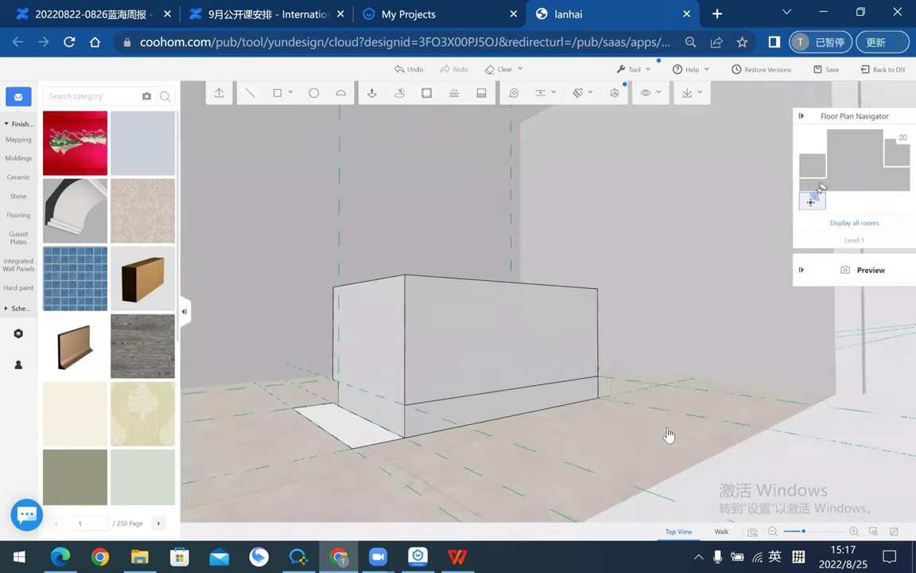
click(517, 312)
text(100)
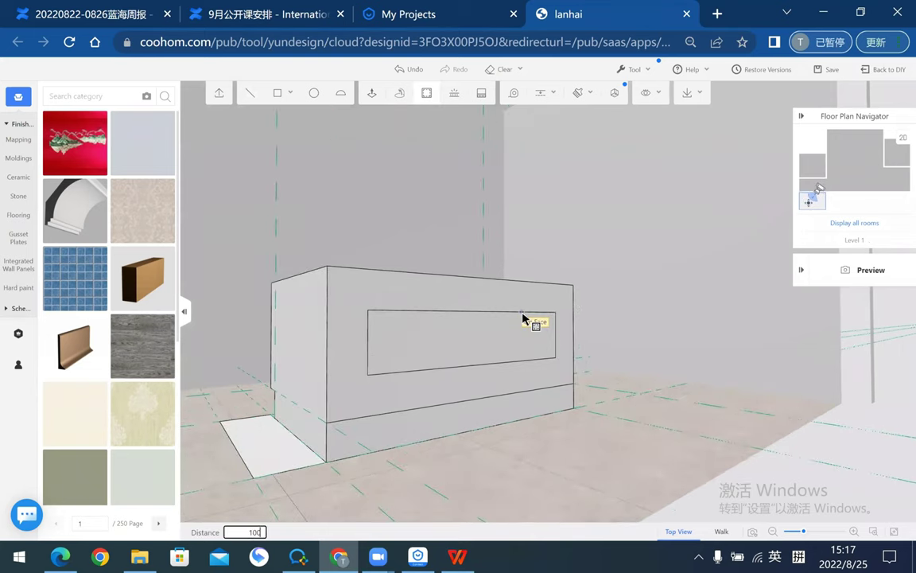
key(Return)
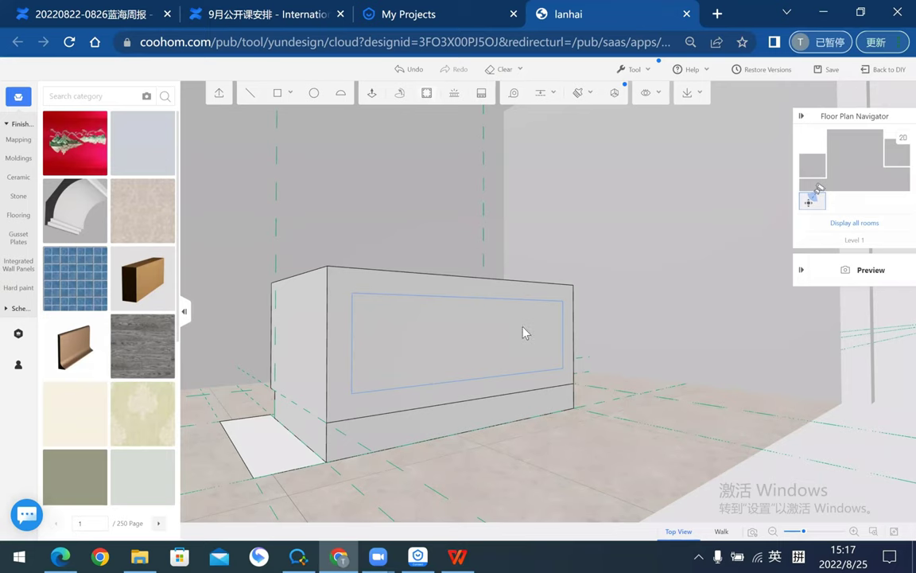
click(522, 328)
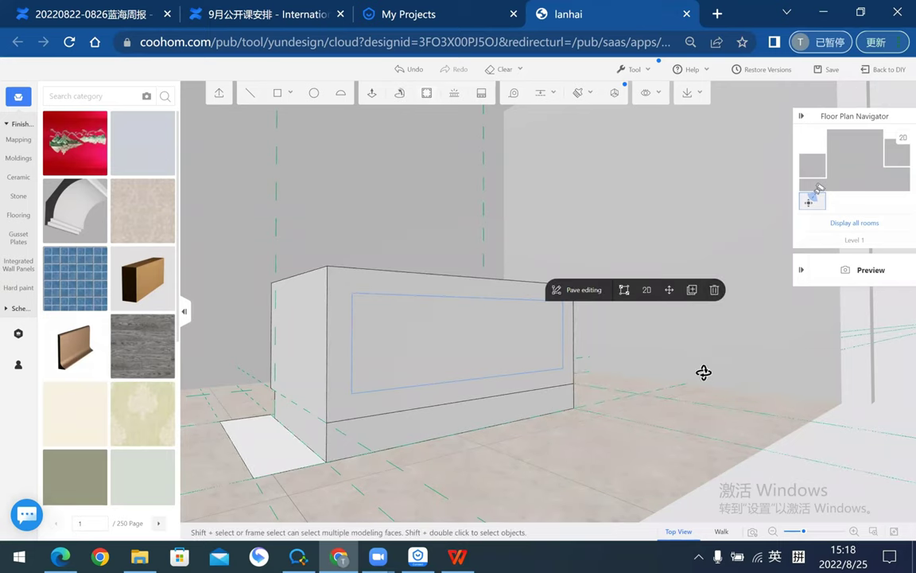
mouse_move(703, 372)
mouse_down()
mouse_move(498, 389)
mouse_move(624, 384)
mouse_move(495, 265)
mouse_up()
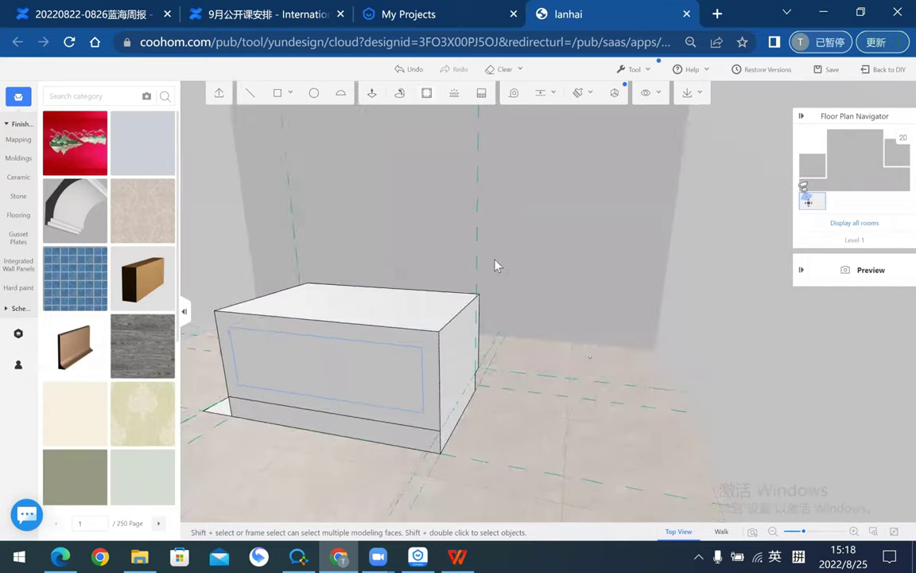
click(372, 92)
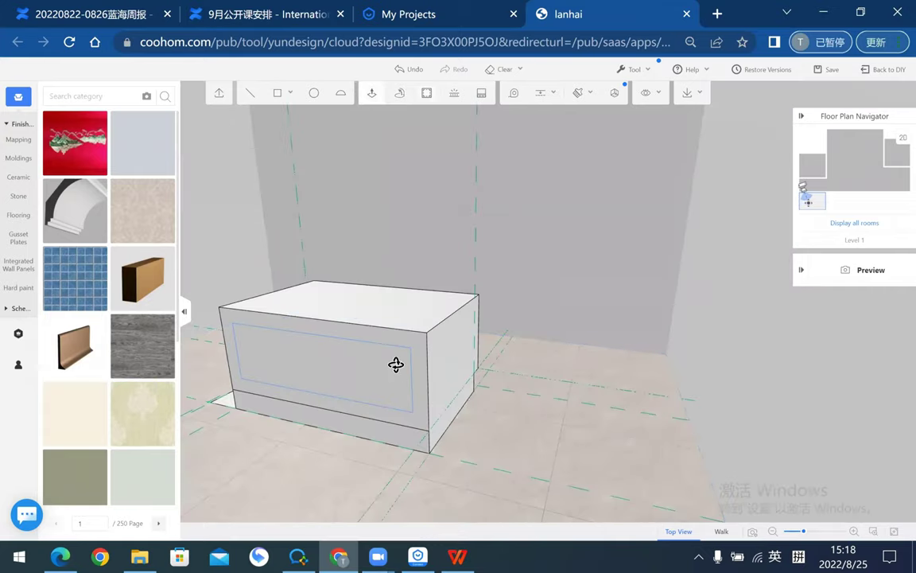
click(395, 365)
key(Escape)
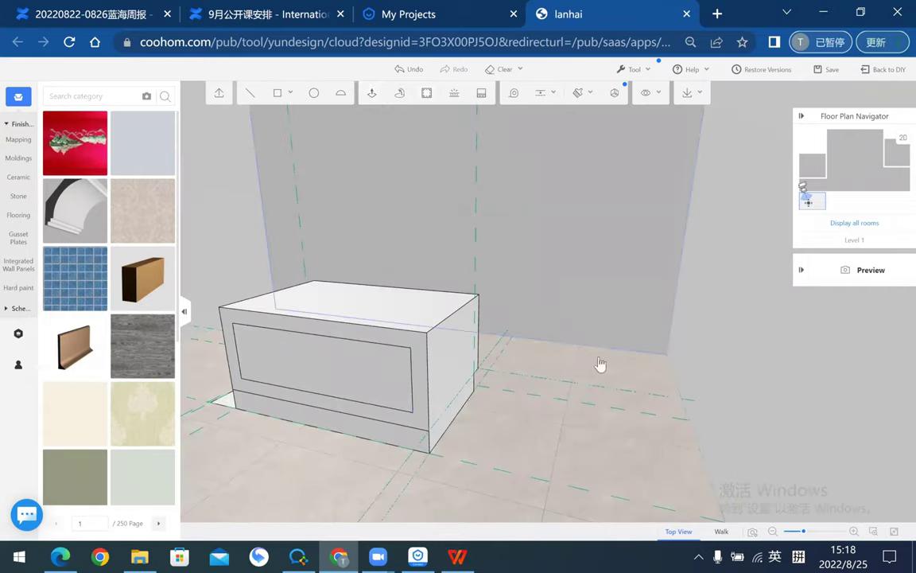
scroll(640, 379, up, 3)
scroll(652, 380, up, 3)
mouse_move(652, 380)
mouse_down()
mouse_move(520, 352)
mouse_move(642, 370)
mouse_move(671, 358)
mouse_up()
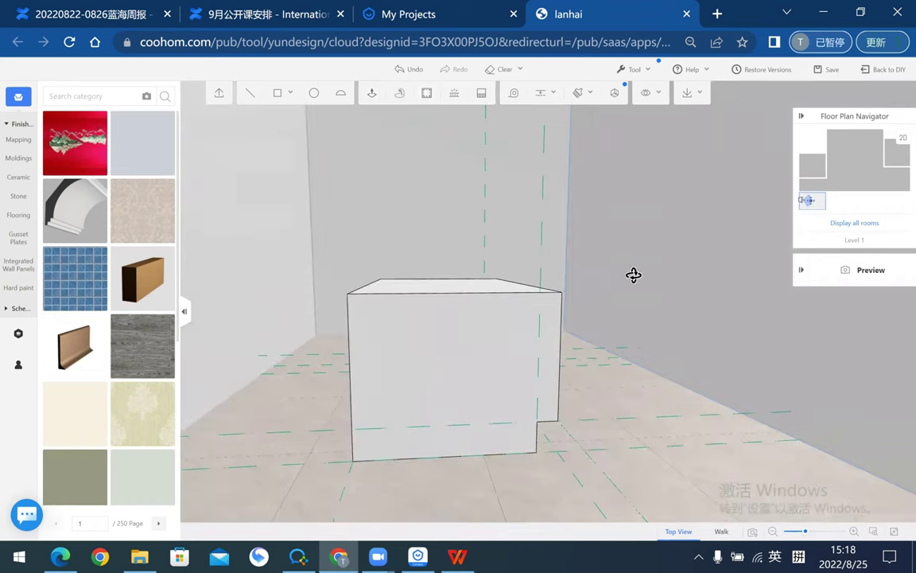
mouse_move(634, 275)
mouse_down()
mouse_move(637, 297)
mouse_move(626, 302)
mouse_move(372, 96)
mouse_up()
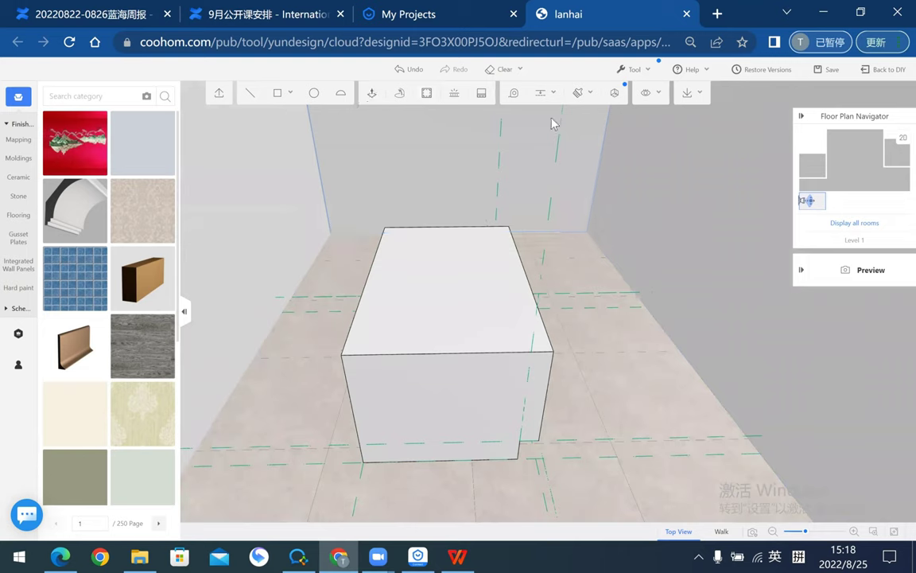
click(521, 96)
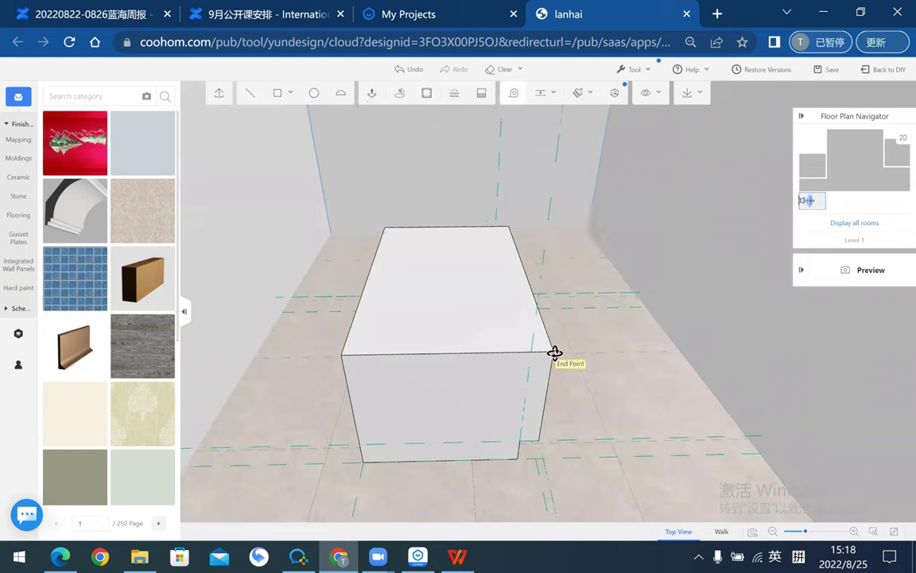
click(555, 352)
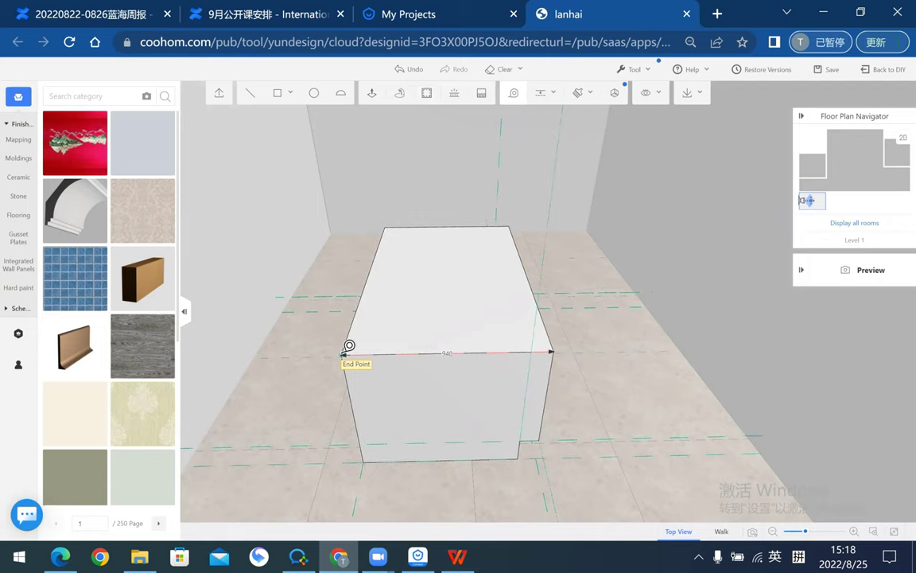
right_click(348, 345)
- Push the inset front panel 5 into the block to form a recess
mouse_move(641, 311)
mouse_down()
mouse_move(470, 307)
mouse_move(575, 265)
mouse_move(515, 304)
mouse_move(361, 48)
mouse_up()
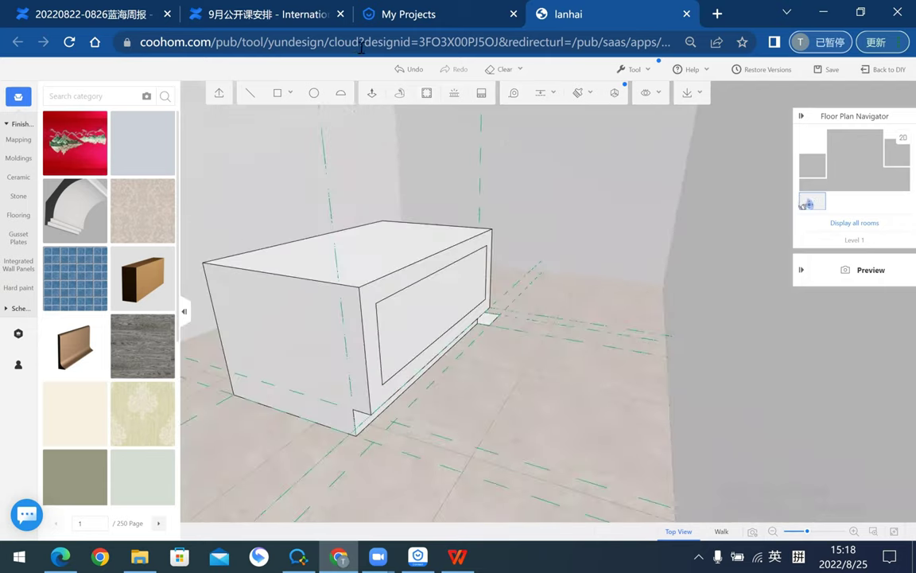
click(373, 91)
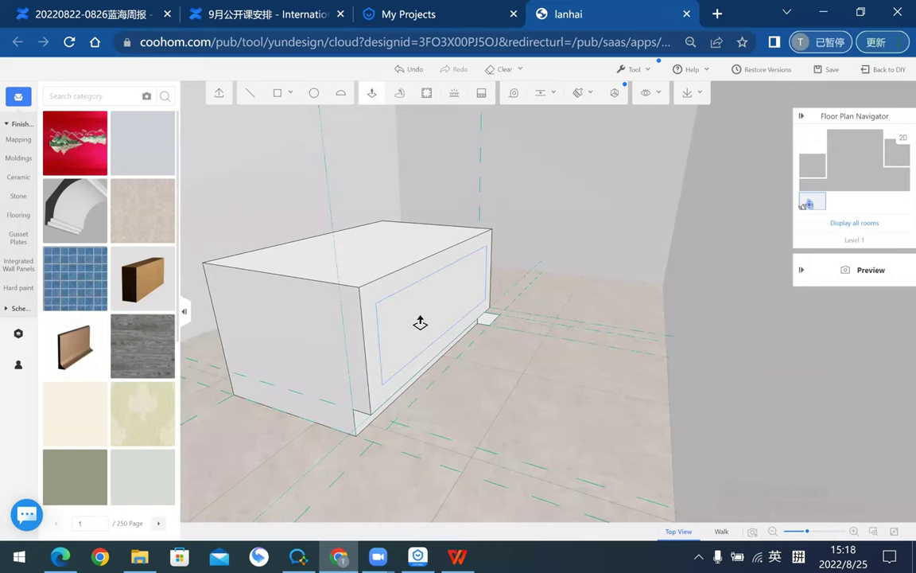
click(419, 321)
text(5)
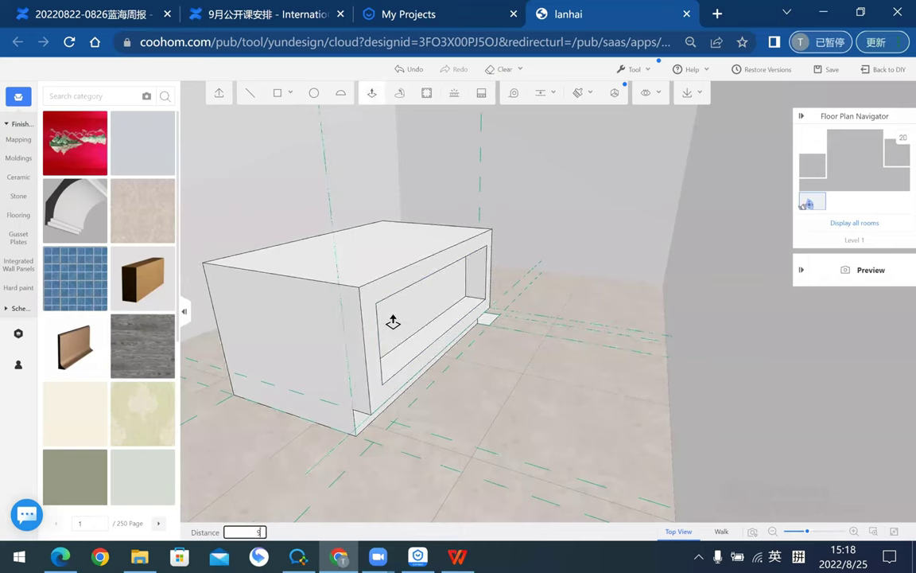
key(Return)
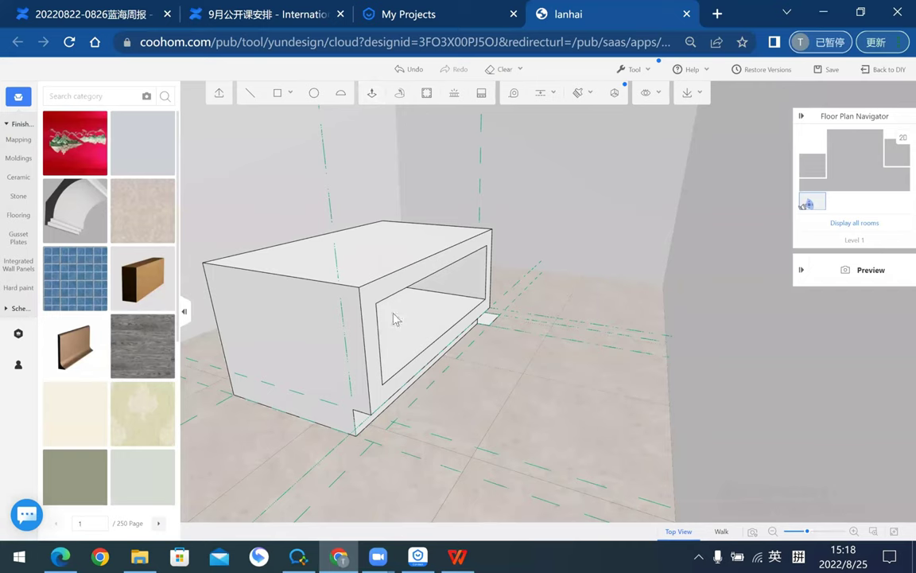
- Delete the remaining panel face so the front recess opens into the block
mouse_move(663, 380)
middle_down()
mouse_move(470, 411)
mouse_move(378, 362)
middle_up()
click(409, 357)
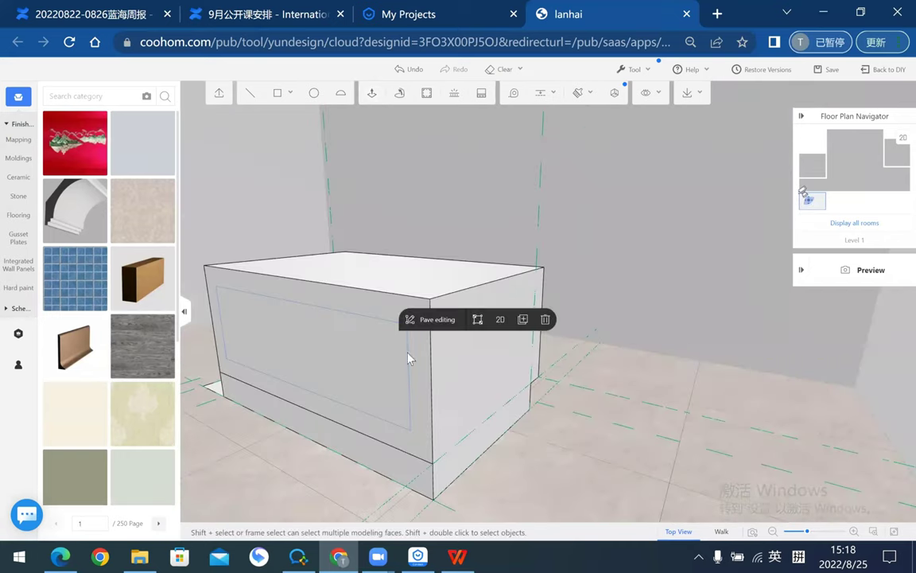
click(546, 320)
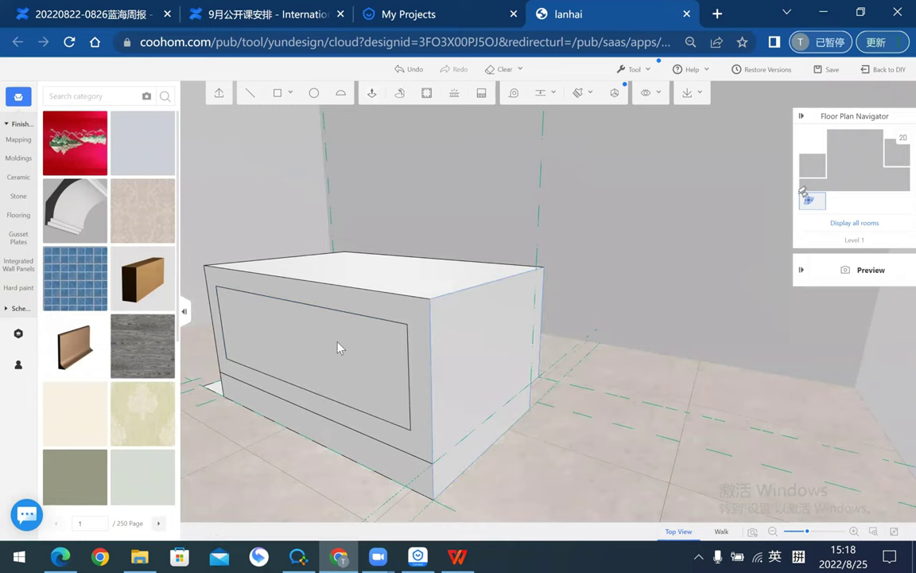
click(342, 345)
click(527, 306)
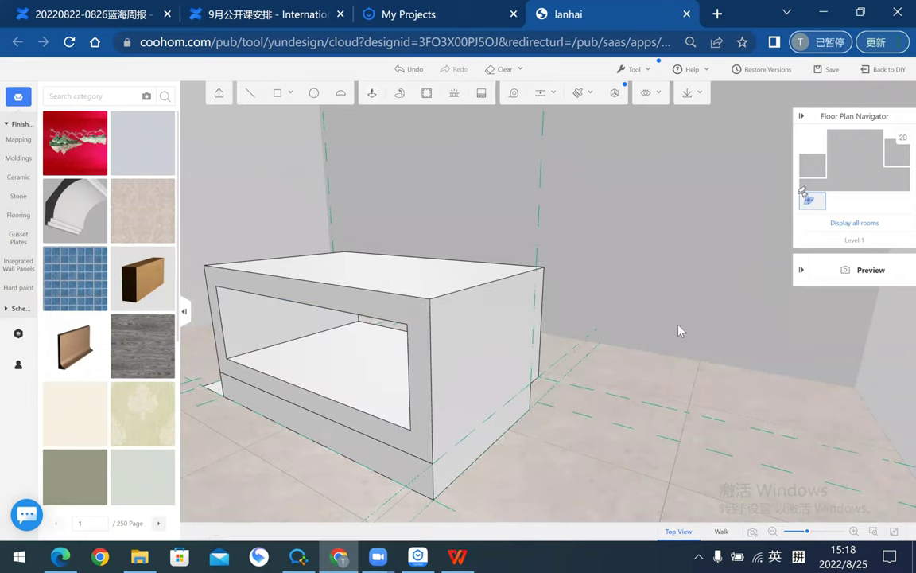
mouse_move(635, 326)
mouse_down()
mouse_move(437, 305)
mouse_move(385, 319)
mouse_move(489, 333)
mouse_move(665, 327)
mouse_move(689, 307)
mouse_move(411, 309)
mouse_move(443, 323)
mouse_move(436, 331)
mouse_up()
scroll(466, 311, up, 5)
scroll(483, 311, up, 2)
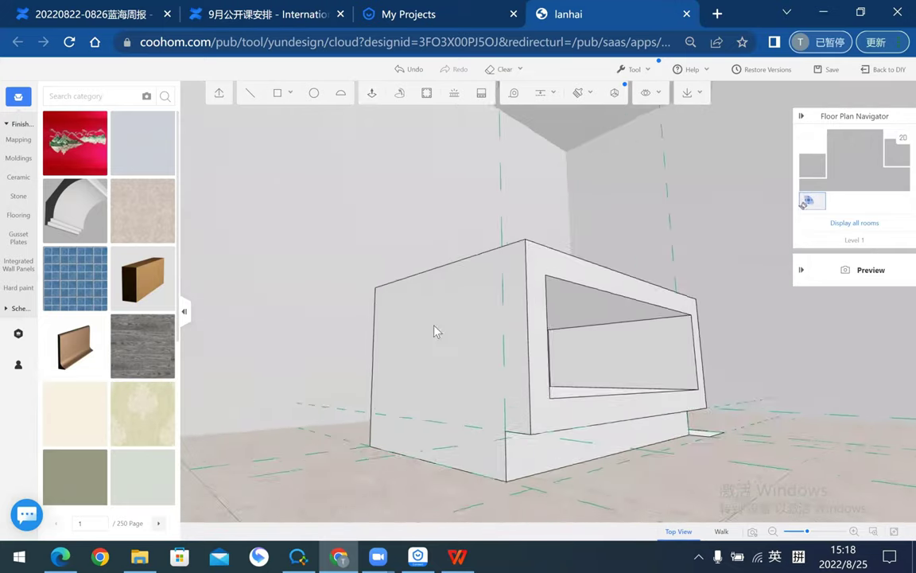
scroll(538, 352, up, 4)
scroll(439, 379, down, 3)
scroll(538, 333, down, 3)
scroll(538, 394, down, 2)
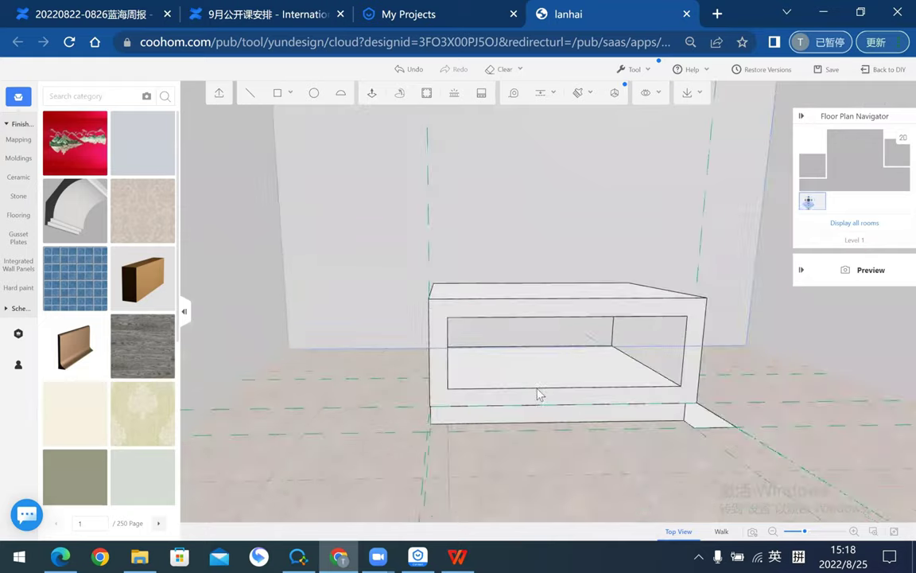
mouse_move(538, 395)
mouse_down()
mouse_move(450, 555)
mouse_move(487, 244)
mouse_move(487, 362)
mouse_move(616, 264)
mouse_move(554, 322)
mouse_up()
mouse_move(644, 398)
mouse_down()
mouse_move(532, 407)
mouse_move(478, 361)
mouse_up()
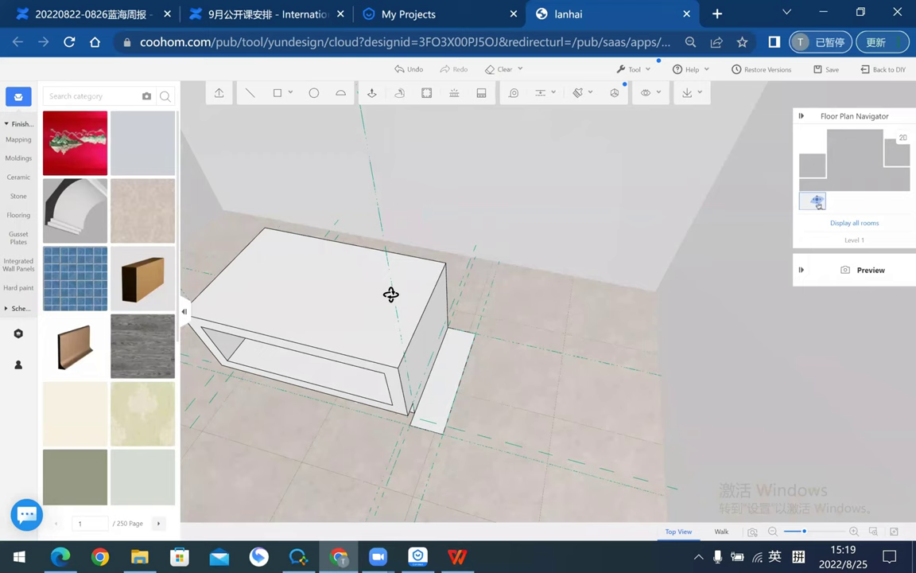
mouse_move(390, 295)
mouse_down()
mouse_move(590, 351)
mouse_move(581, 255)
mouse_up()
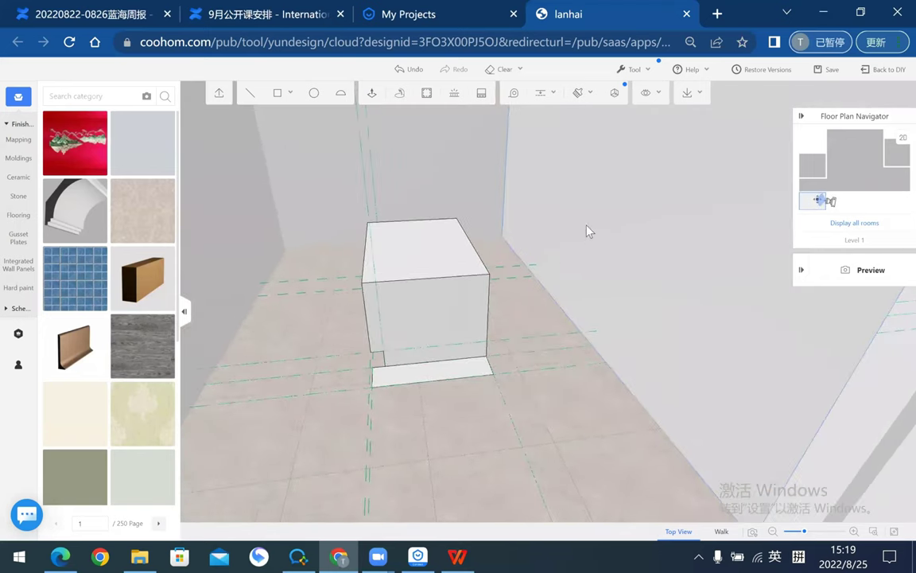
- Add a guide line 150 from the edge on the box face
click(542, 97)
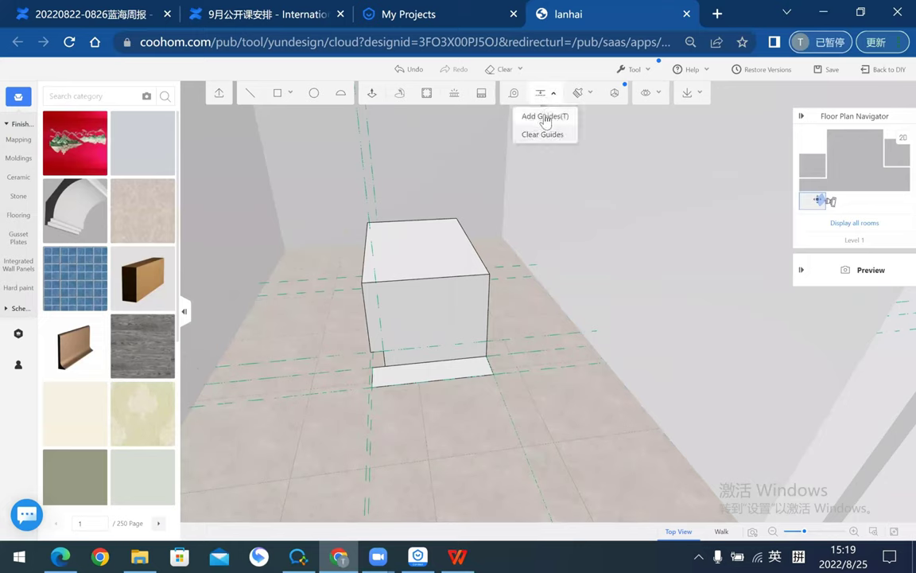
click(546, 118)
click(401, 297)
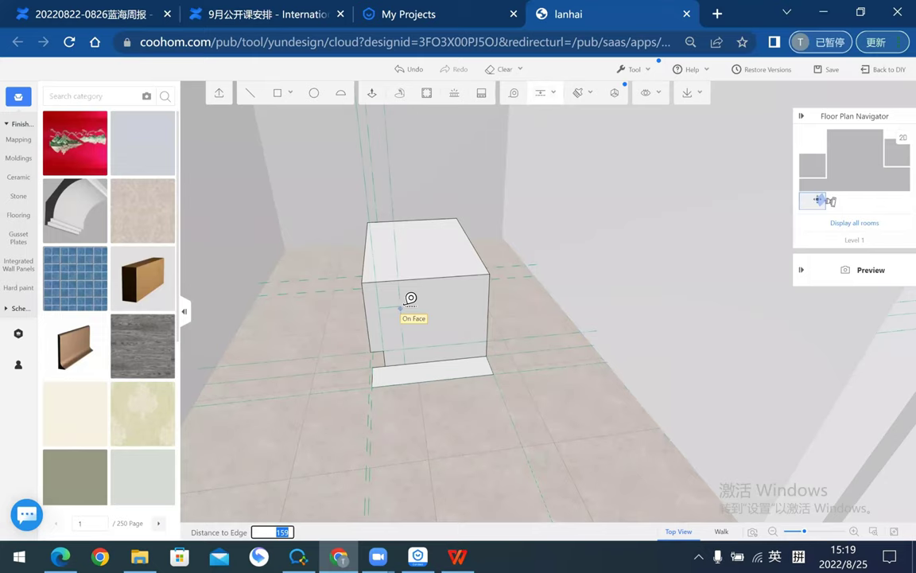
key(Return)
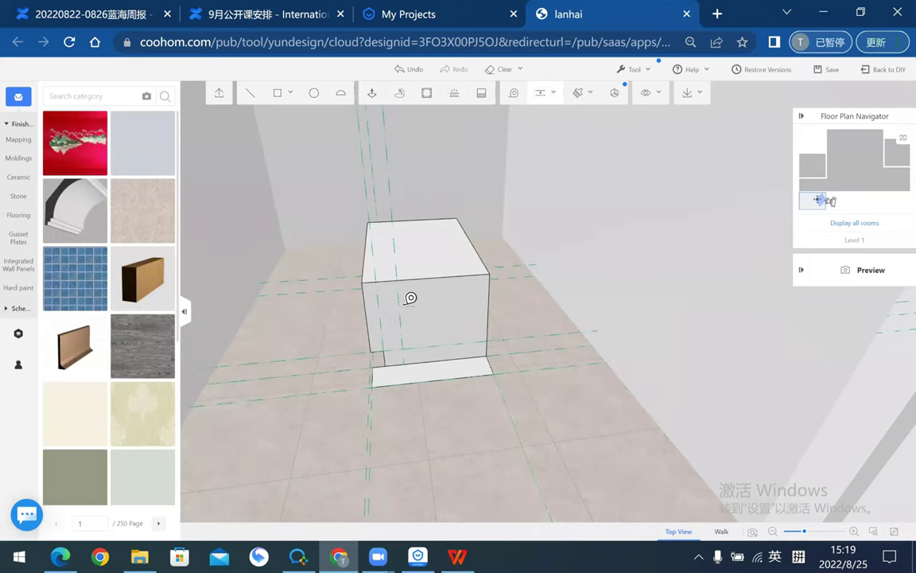
- Add a guide 15 from the long face's edge and save the project
mouse_move(484, 433)
middle_down()
mouse_move(544, 292)
mouse_move(730, 284)
mouse_move(723, 273)
middle_up()
middle_drag(435, 396, 413, 403)
click(383, 400)
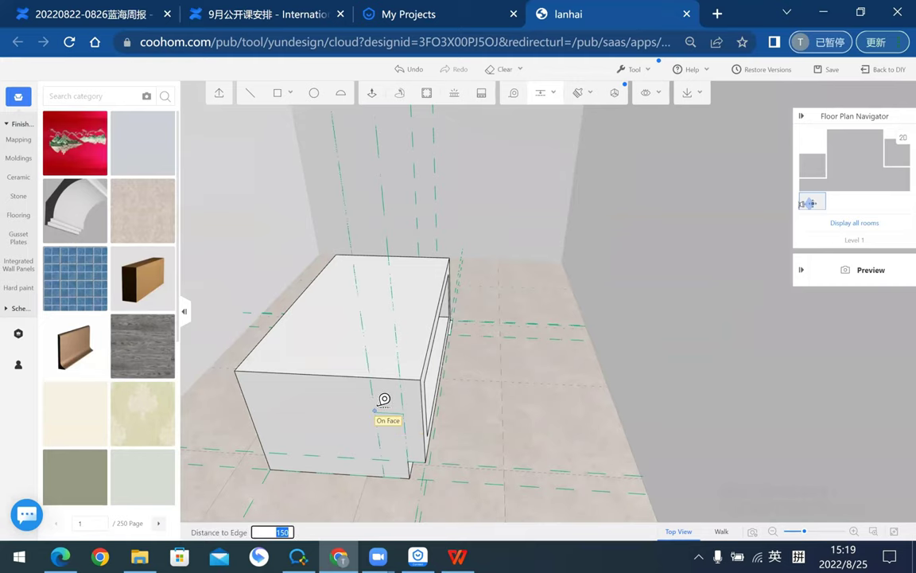
text(15)
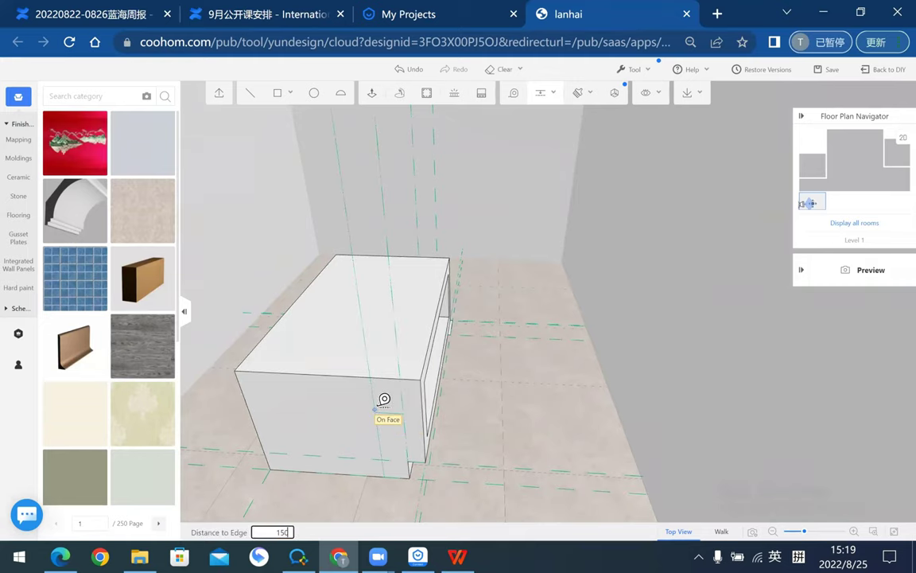
key(Return)
mouse_move(548, 298)
middle_down()
mouse_move(272, 307)
mouse_move(655, 326)
mouse_move(497, 276)
mouse_move(497, 261)
mouse_move(557, 375)
mouse_move(544, 343)
mouse_move(536, 450)
mouse_move(533, 384)
mouse_move(487, 354)
mouse_move(472, 376)
middle_up()
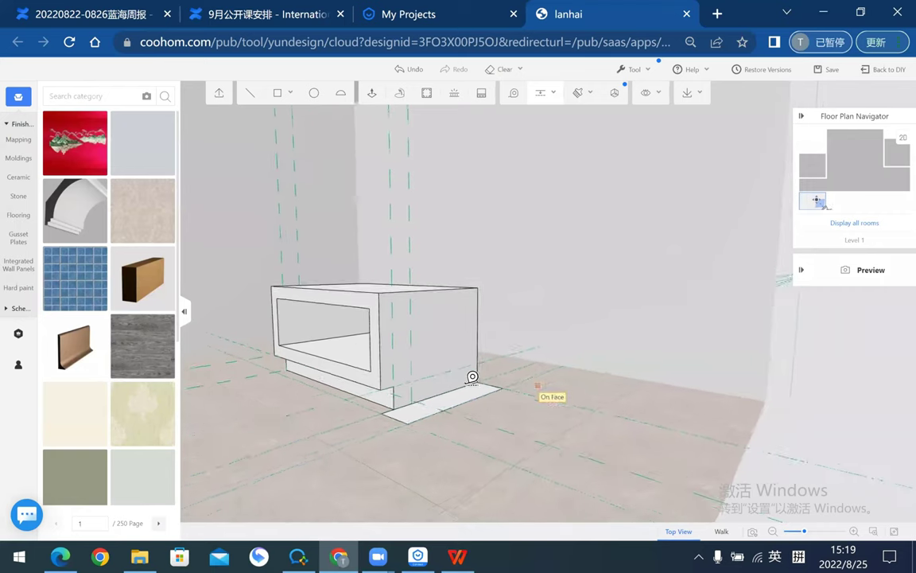
key(ctrl+s)
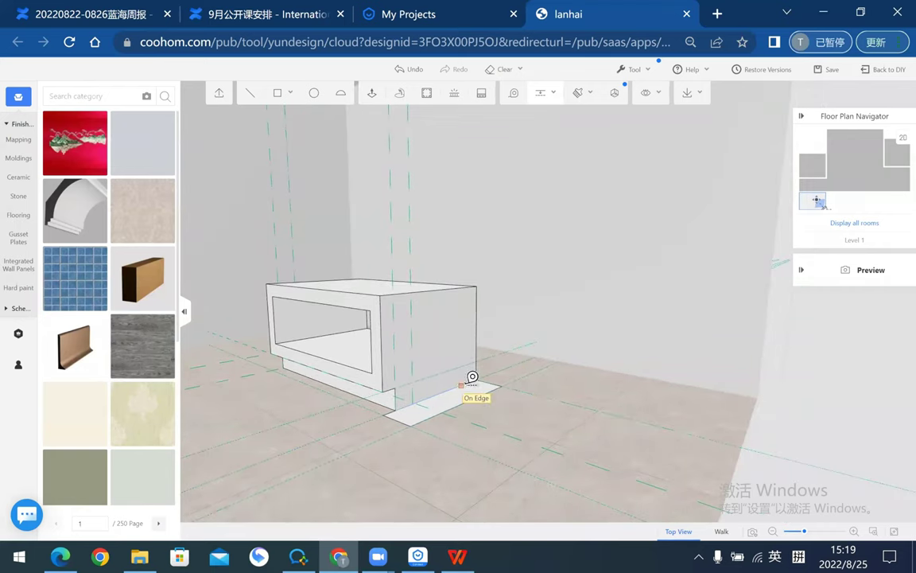
- Add a guide 850 from the box's lower edge
click(472, 376)
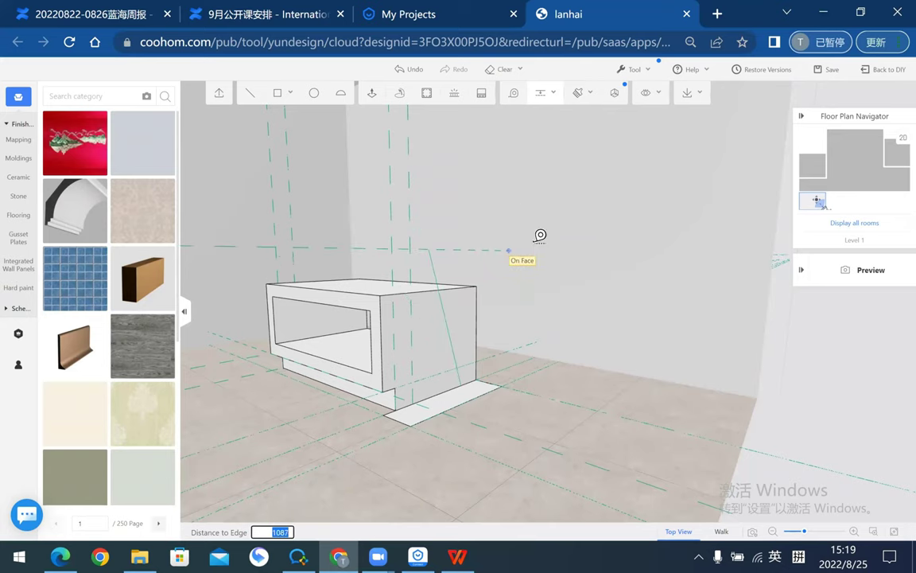
key(Escape)
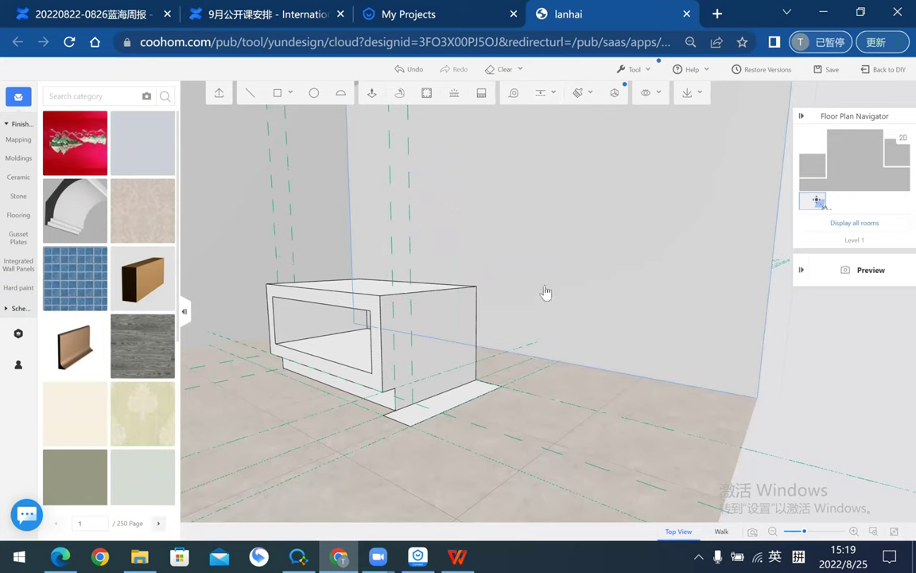
click(545, 116)
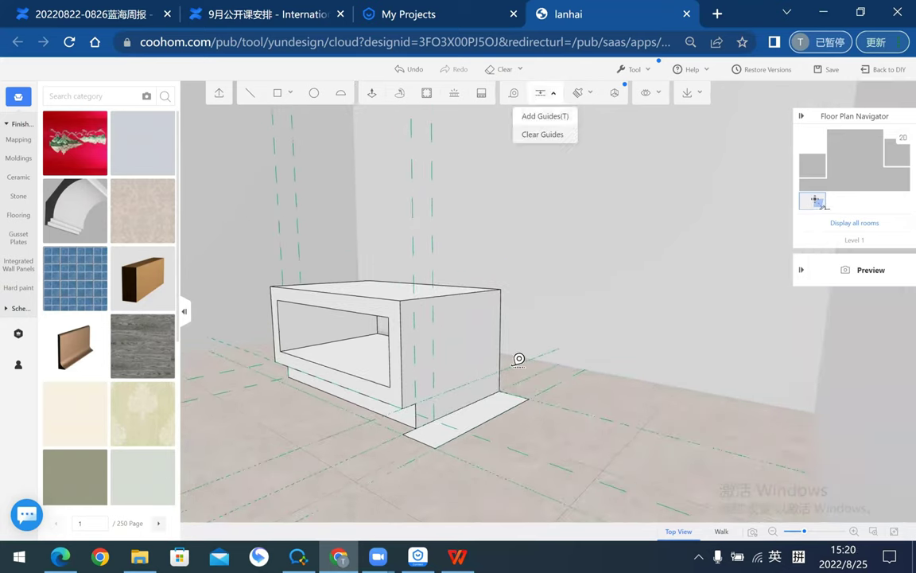
click(448, 415)
text(850)
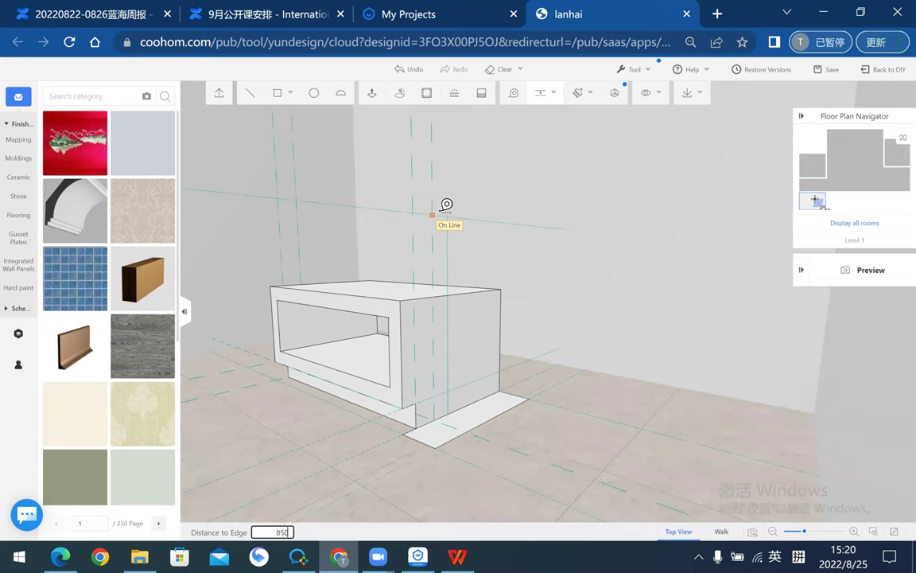
key(Return)
mouse_move(634, 332)
middle_down()
mouse_move(688, 327)
mouse_move(787, 270)
middle_up()
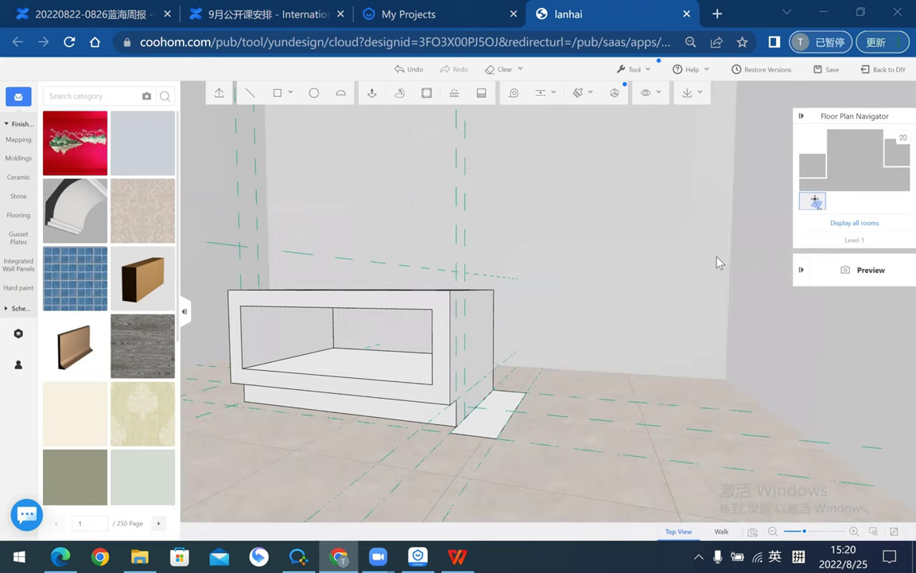
middle_drag(509, 281, 471, 243)
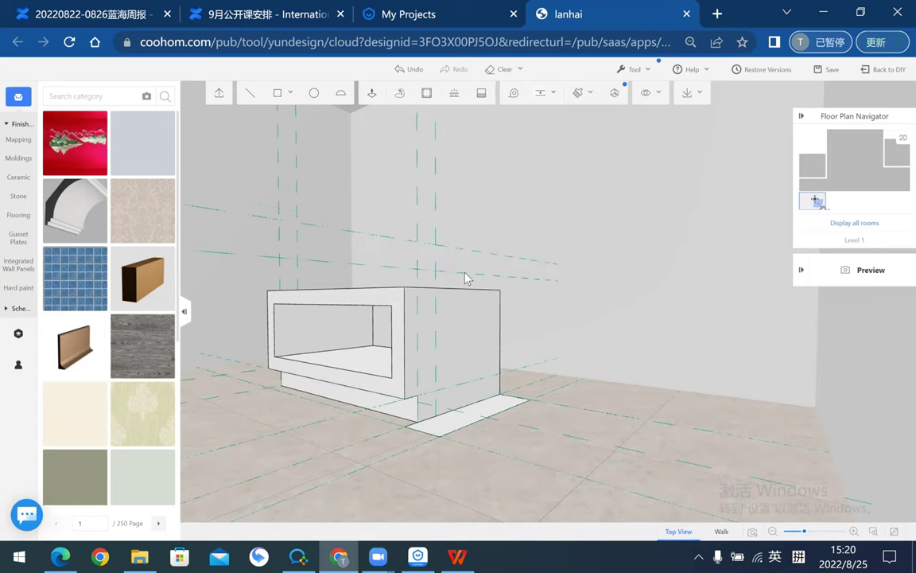
click(501, 248)
mouse_move(647, 321)
mouse_down()
mouse_move(520, 308)
mouse_move(720, 315)
mouse_move(669, 317)
mouse_move(394, 106)
mouse_move(594, 337)
mouse_move(676, 352)
mouse_move(546, 116)
mouse_up()
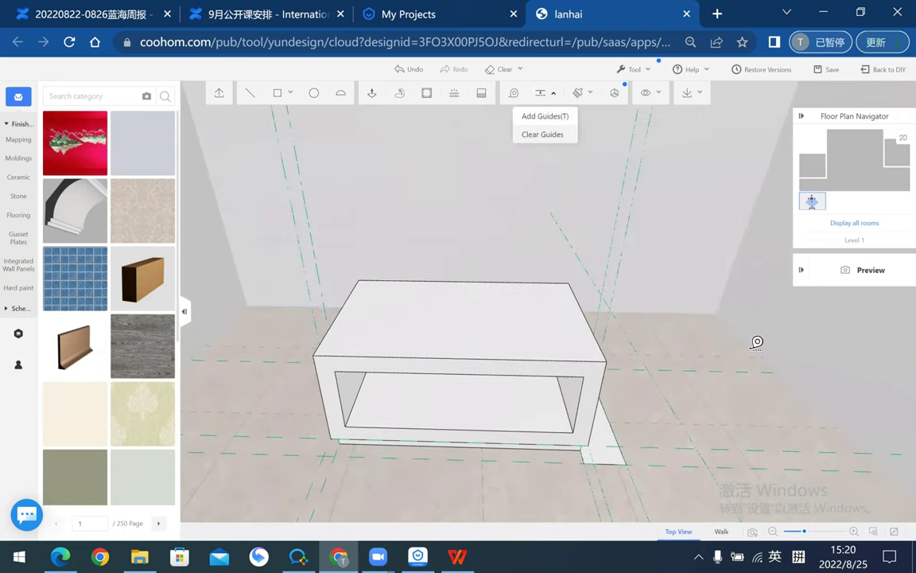
- Add a guide 350 from a box edge, discarding a first attempt across the top
key(t)
click(602, 351)
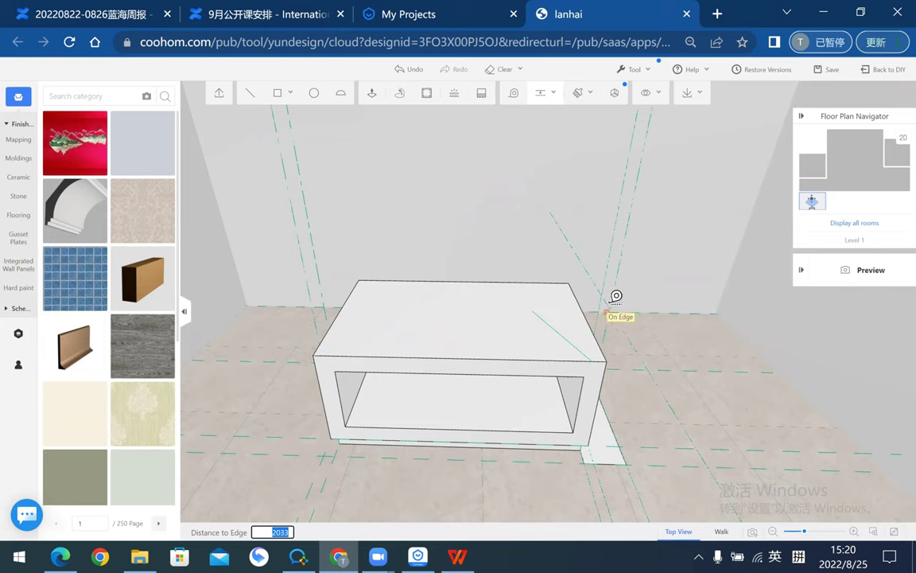
key(Escape)
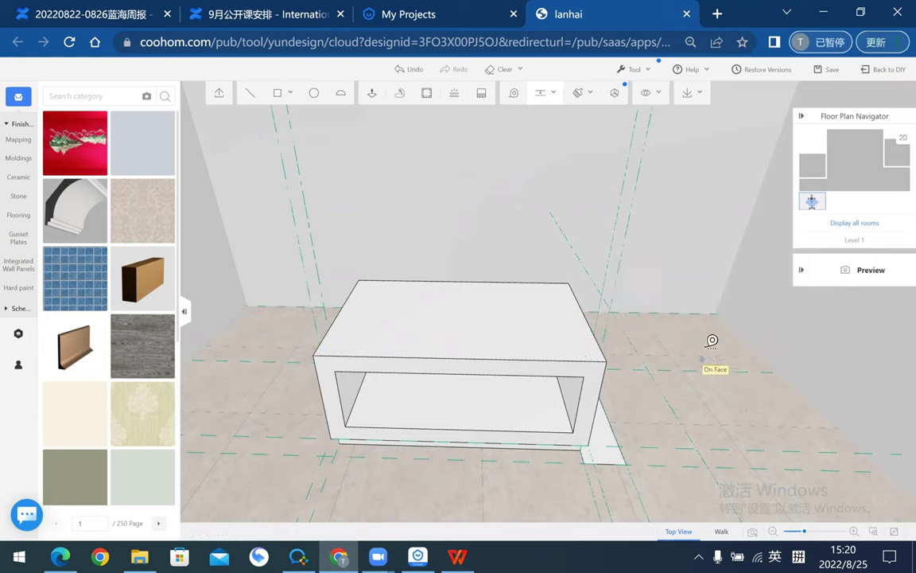
middle_drag(631, 316, 549, 310)
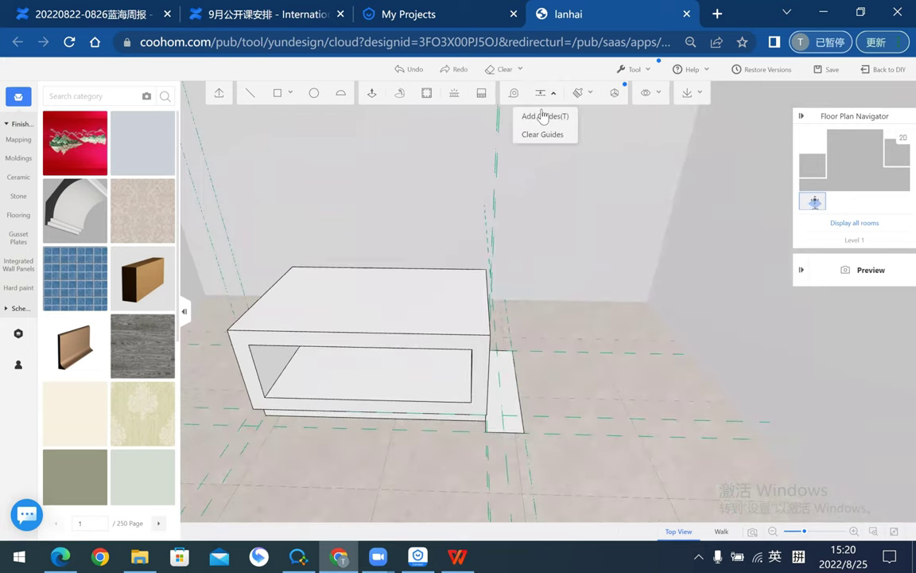
mouse_move(722, 376)
middle_down()
mouse_move(768, 385)
mouse_move(633, 341)
middle_up()
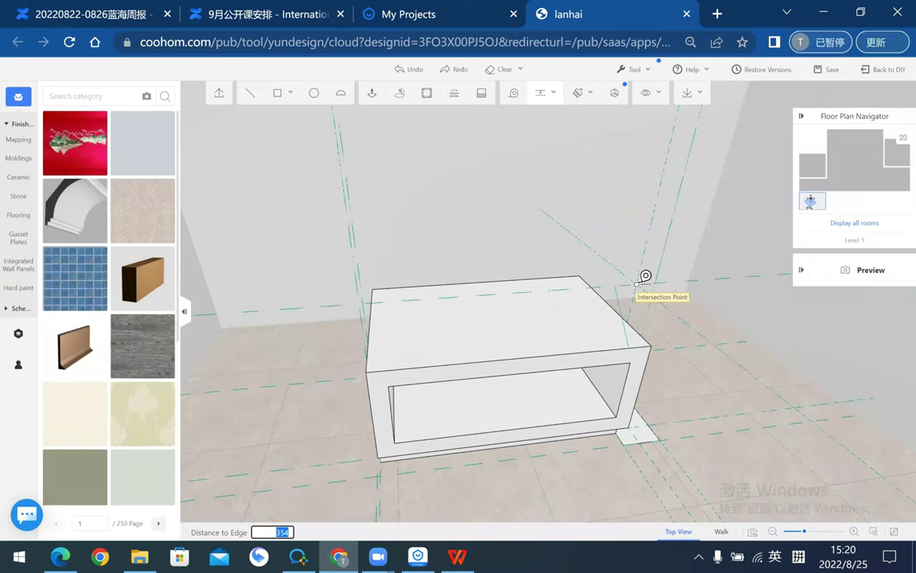
mouse_move(677, 370)
middle_down()
mouse_move(757, 369)
mouse_move(638, 368)
mouse_move(419, 252)
mouse_move(526, 297)
mouse_move(637, 291)
middle_up()
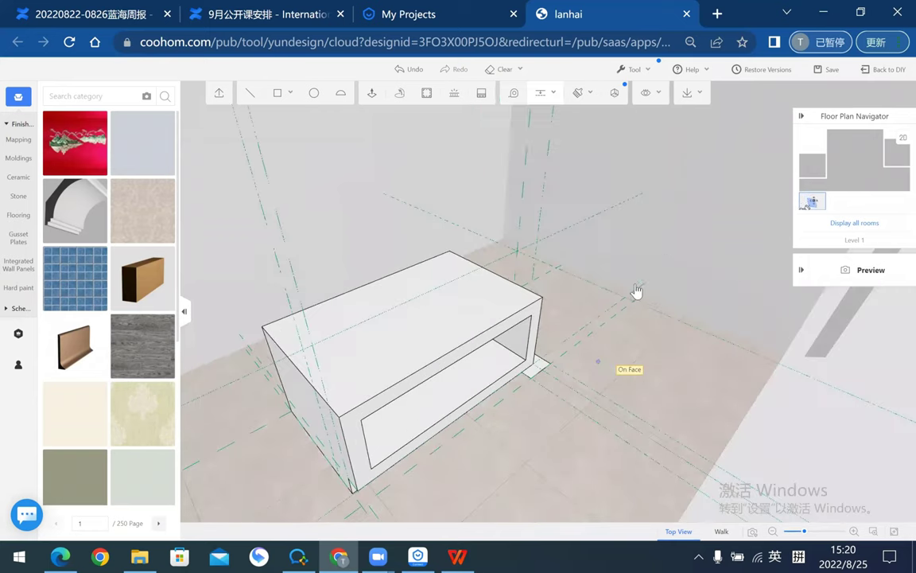
scroll(636, 291, up, 3)
mouse_move(498, 260)
middle_down()
mouse_move(663, 213)
mouse_move(638, 312)
mouse_move(608, 305)
mouse_move(332, 325)
mouse_move(514, 258)
middle_up()
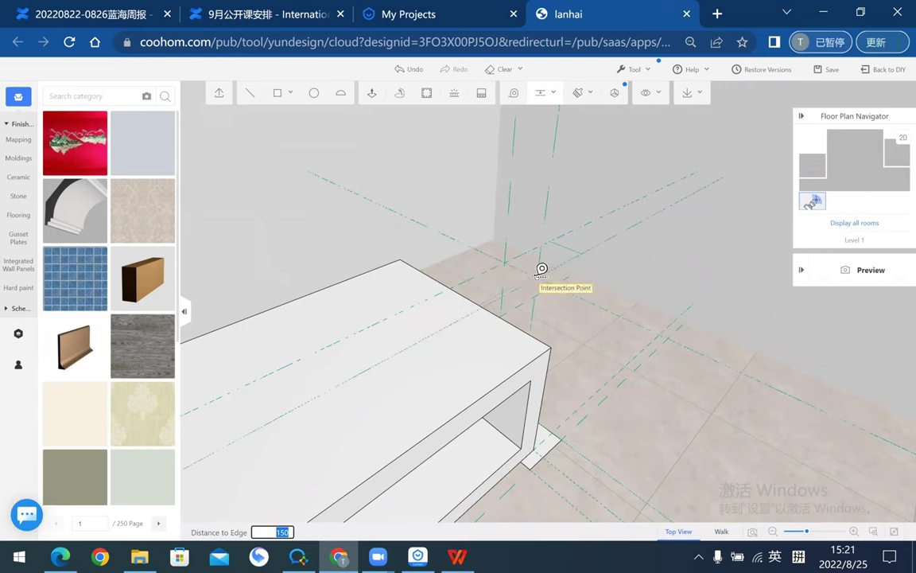
mouse_move(658, 282)
middle_down()
mouse_move(623, 374)
mouse_move(528, 358)
mouse_move(497, 225)
mouse_move(542, 126)
mouse_move(505, 218)
middle_up()
scroll(623, 374, down, 5)
click(493, 227)
text(350)
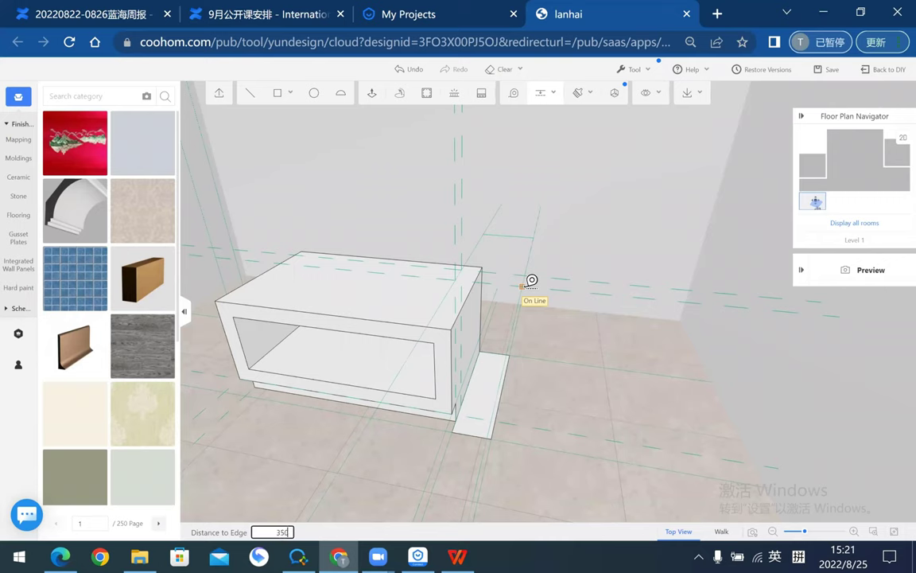
key(Return)
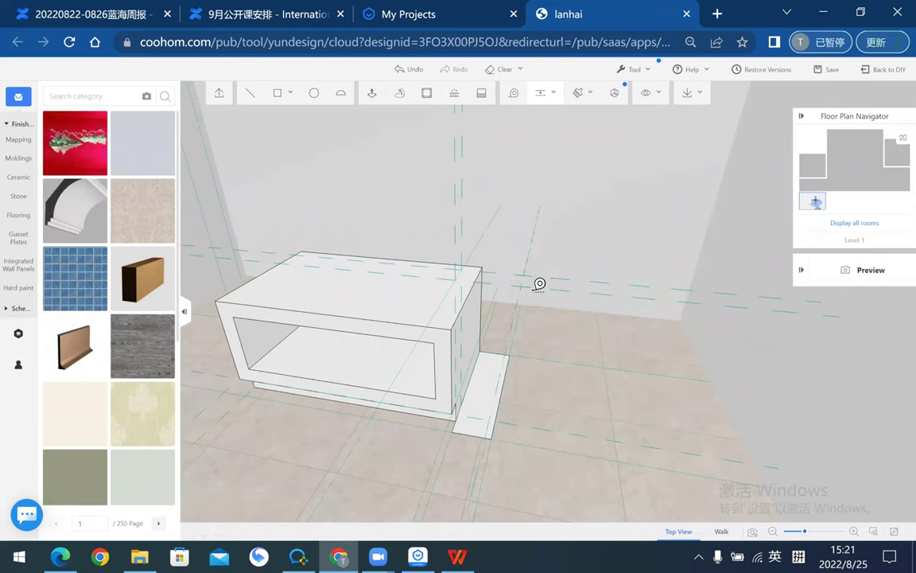
click(569, 362)
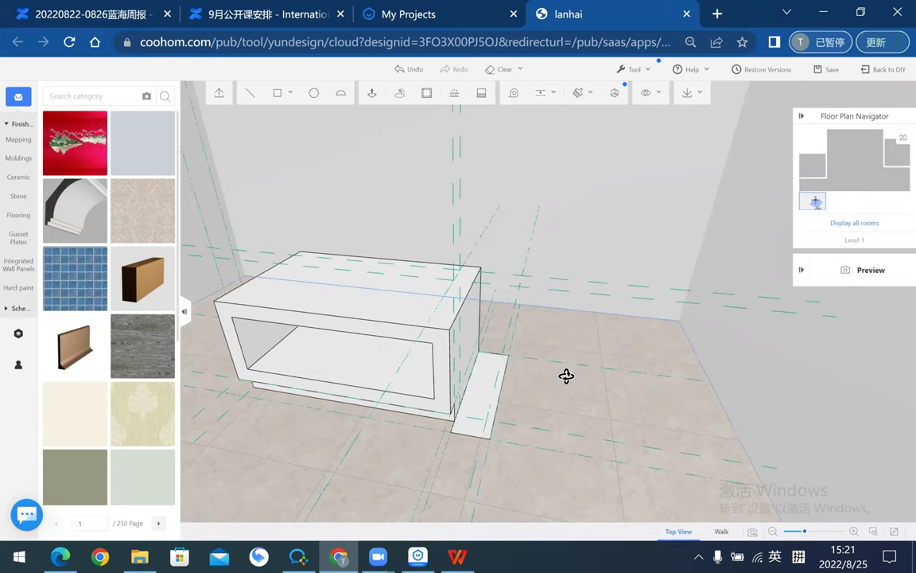
mouse_move(566, 376)
middle_down()
mouse_move(456, 208)
mouse_move(485, 198)
mouse_move(530, 205)
mouse_move(488, 193)
mouse_move(449, 206)
mouse_move(511, 197)
mouse_move(487, 207)
mouse_move(481, 233)
mouse_move(457, 170)
mouse_move(480, 176)
mouse_move(396, 146)
middle_up()
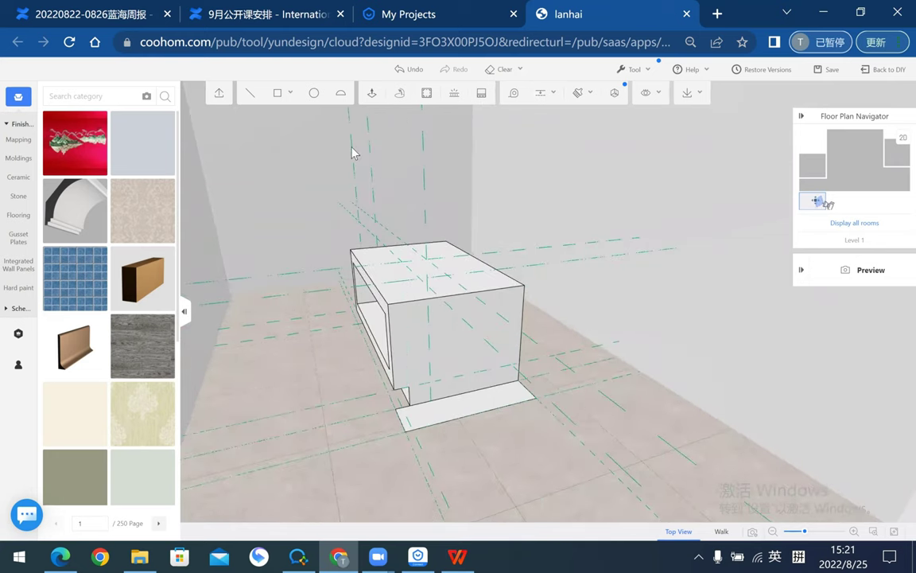
- Place a guide from the box's top front edge at the intersection point
middle_drag(406, 213, 382, 233)
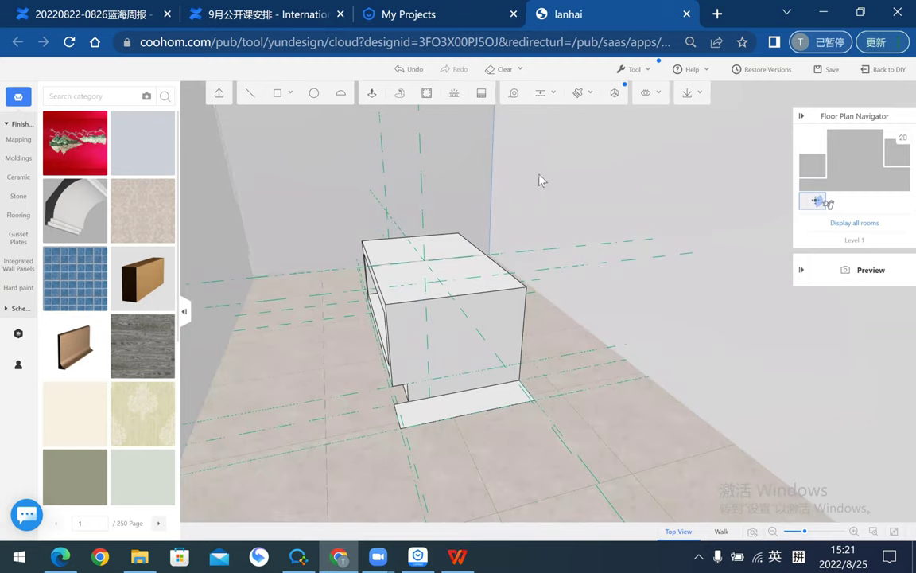
mouse_move(539, 180)
middle_down()
mouse_move(495, 204)
mouse_move(536, 260)
middle_up()
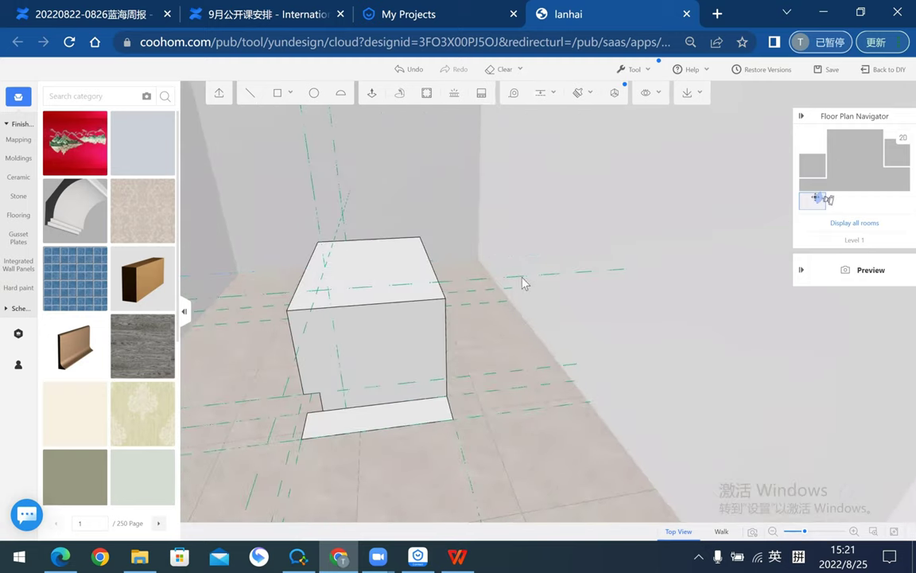
mouse_move(510, 187)
middle_down()
mouse_move(536, 251)
mouse_move(519, 251)
mouse_move(581, 231)
middle_up()
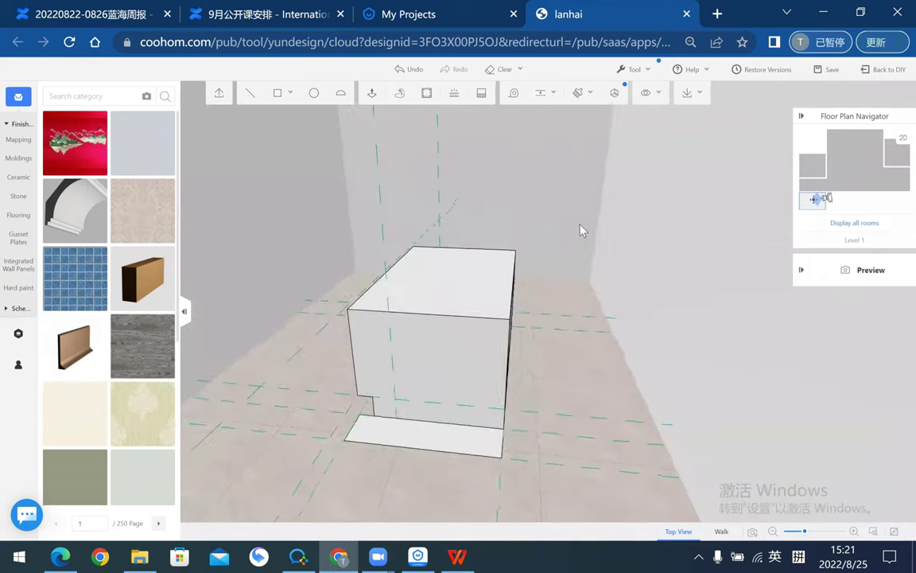
click(549, 92)
key(t)
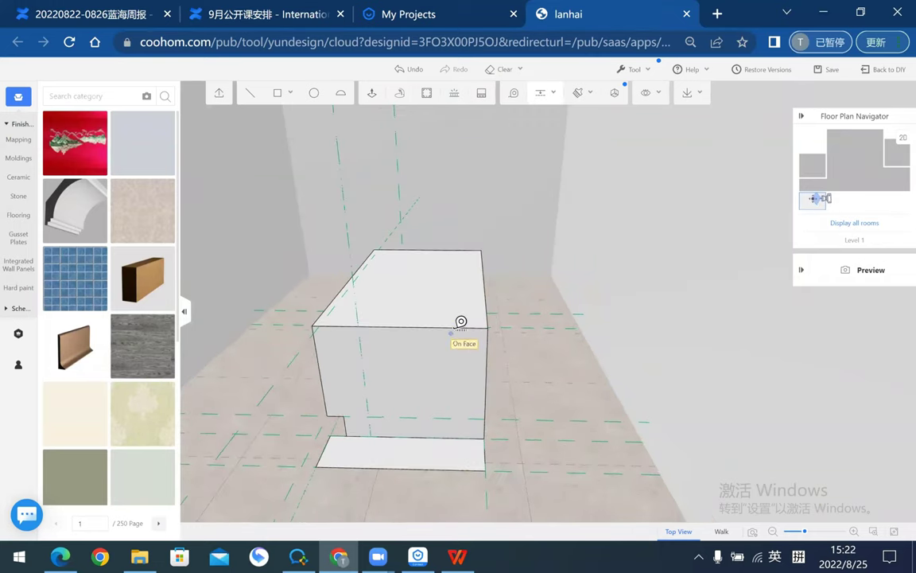
click(464, 321)
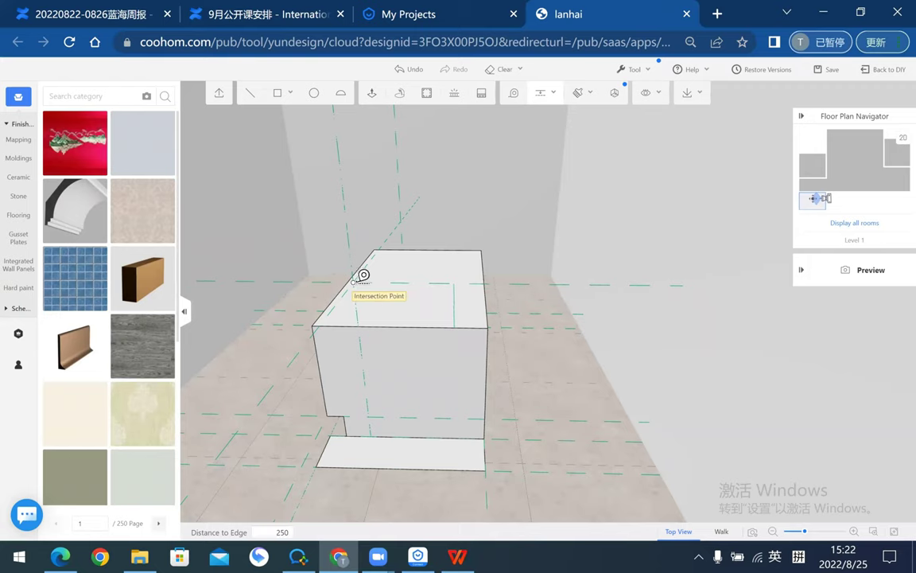
click(354, 280)
middle_drag(511, 227, 542, 239)
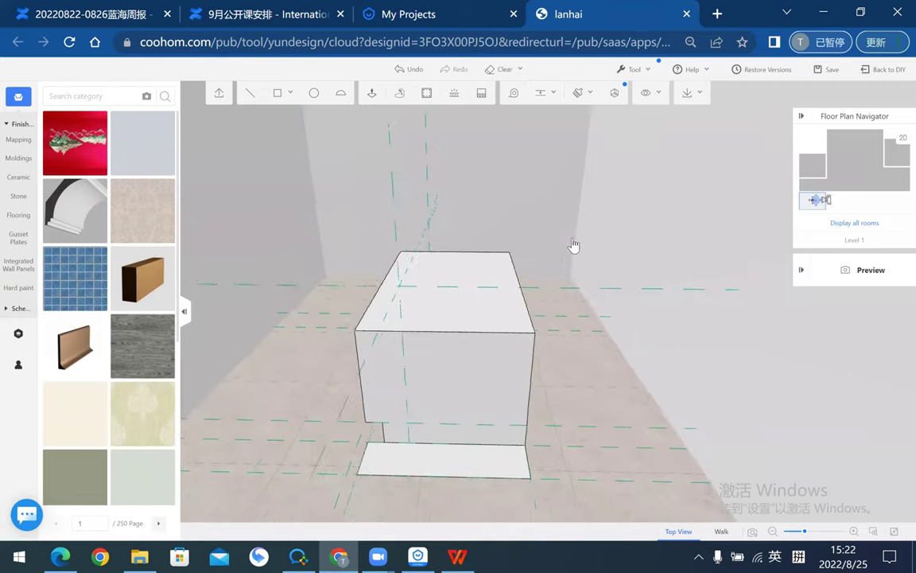
- Add a guide 450 from the box-top edge
click(541, 91)
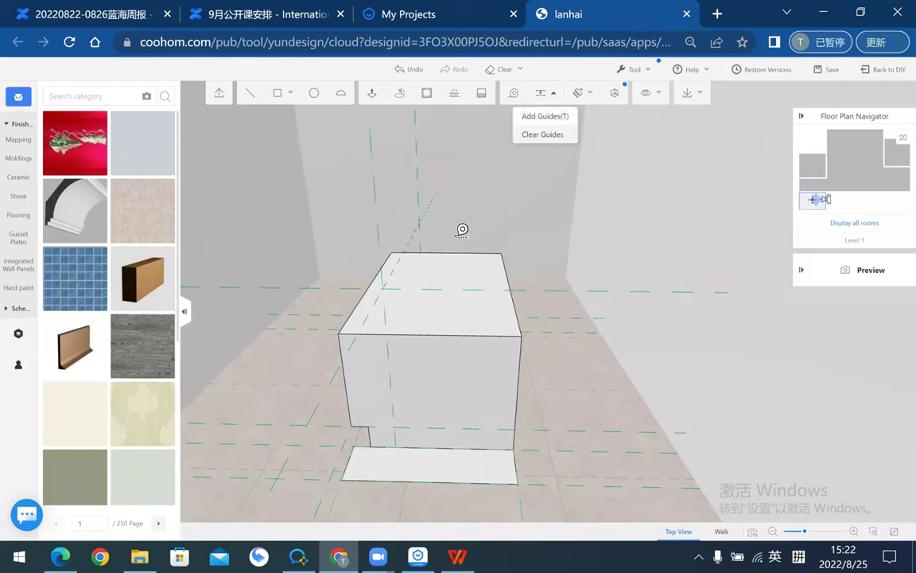
click(374, 307)
text(450)
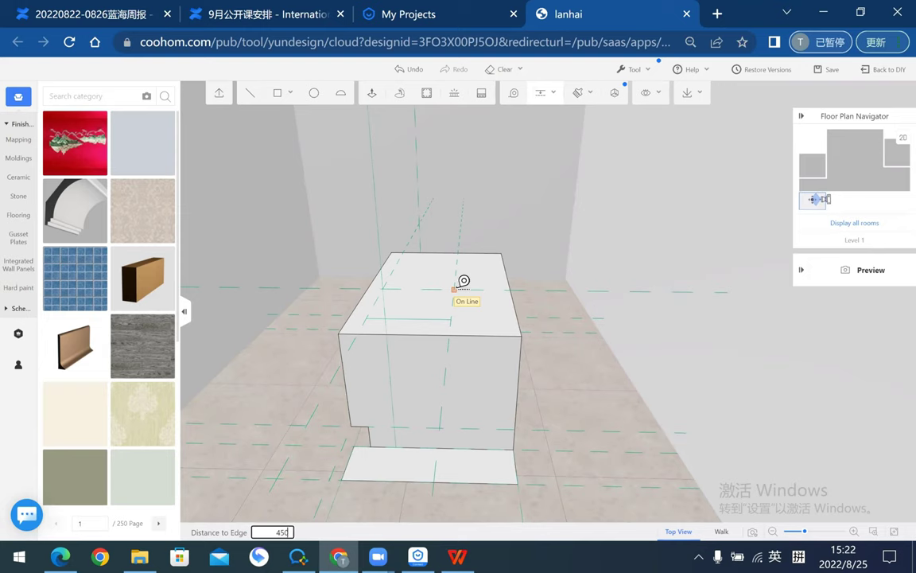
key(Return)
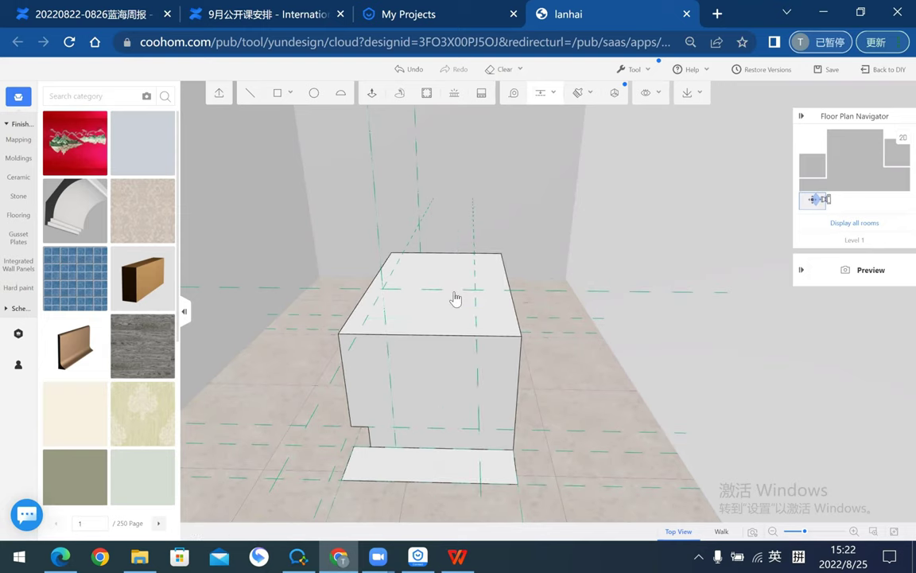
mouse_move(339, 294)
mouse_down()
mouse_move(626, 290)
mouse_move(685, 307)
mouse_move(652, 309)
mouse_up()
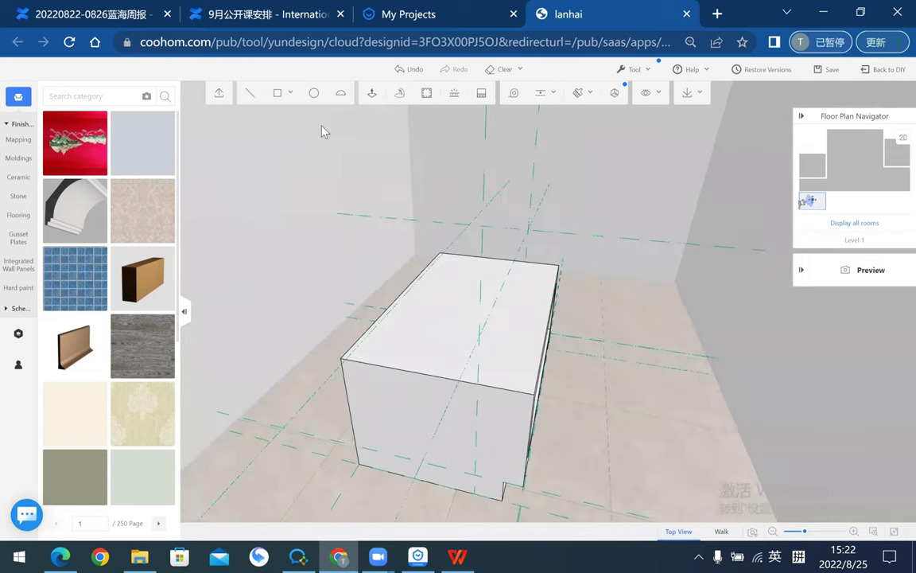
click(277, 94)
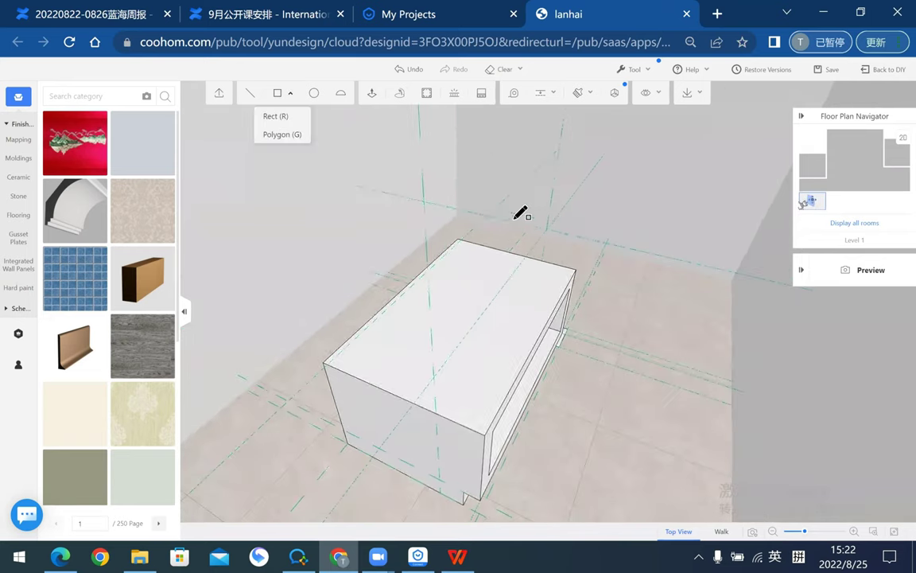
click(489, 249)
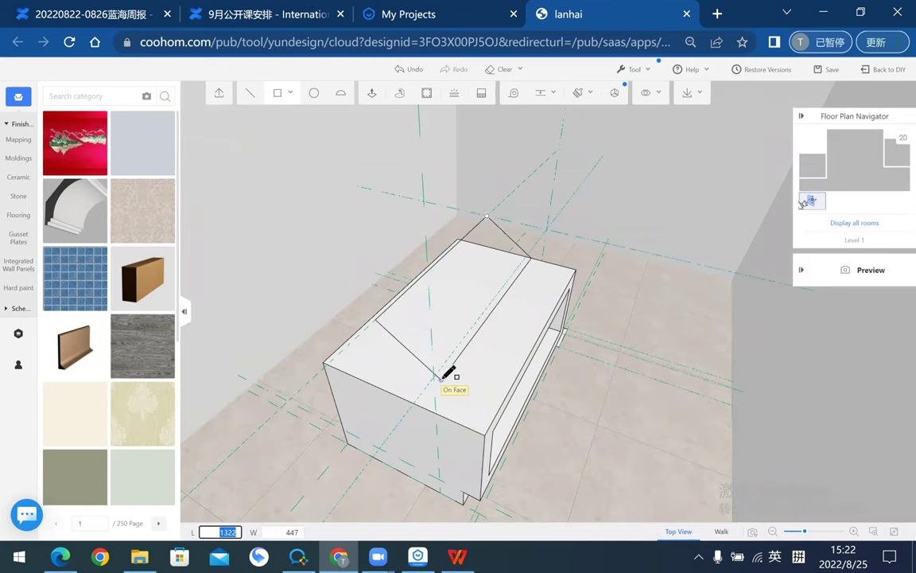
key(Escape)
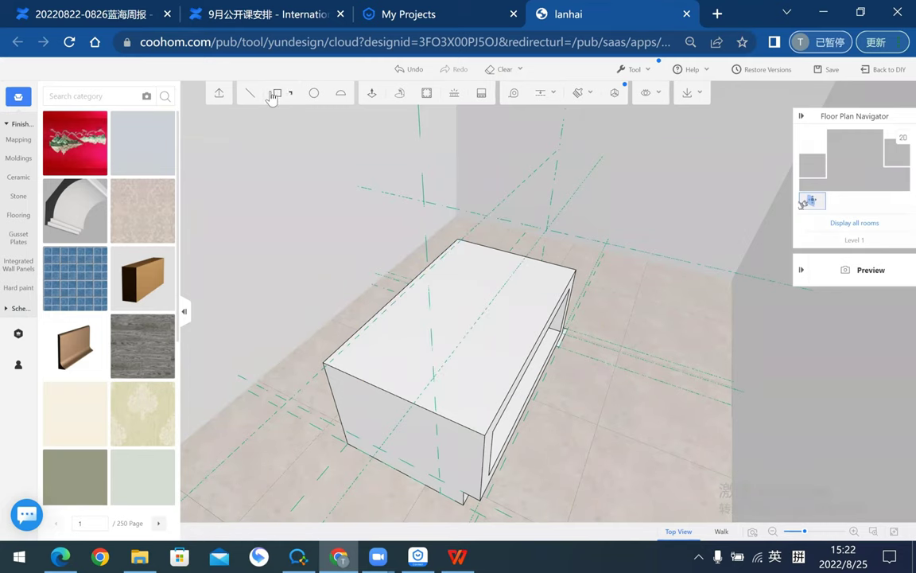
click(274, 94)
mouse_move(689, 315)
middle_down()
mouse_move(556, 306)
mouse_move(648, 331)
mouse_move(651, 344)
mouse_move(641, 329)
mouse_move(647, 347)
mouse_move(533, 366)
mouse_move(499, 348)
middle_up()
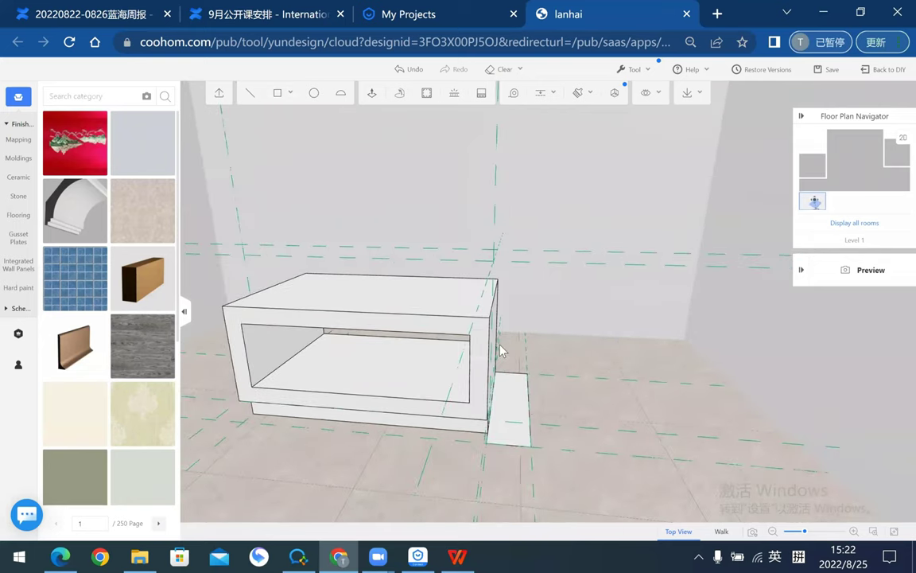
- Save with Ctrl+S and place a guide 750 from the box's edge
click(540, 94)
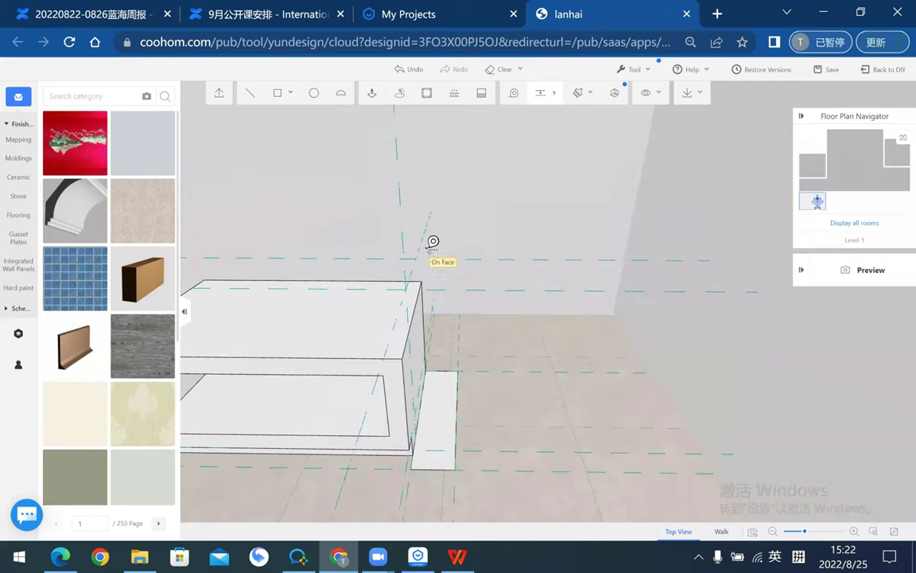
click(420, 248)
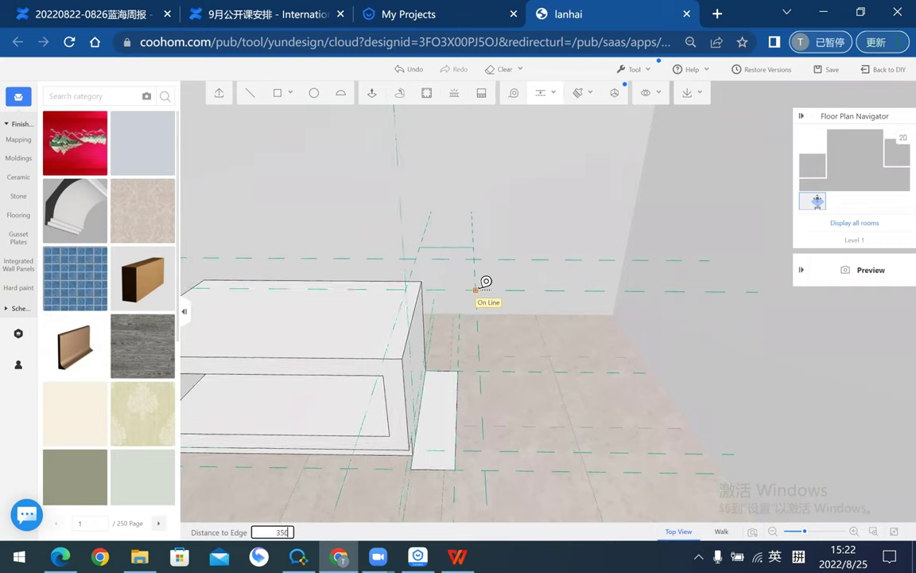
key(ctrl+s)
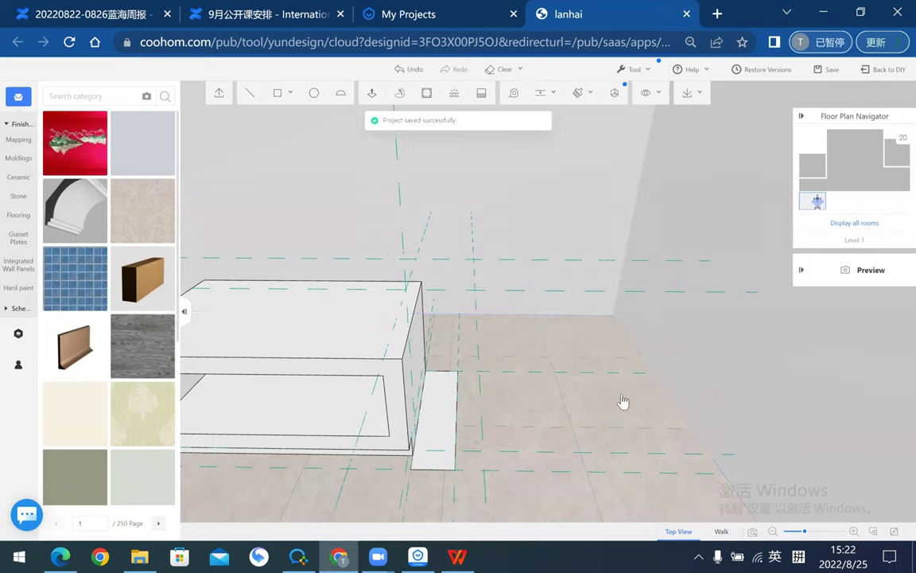
drag(622, 400, 563, 371)
drag(705, 326, 561, 86)
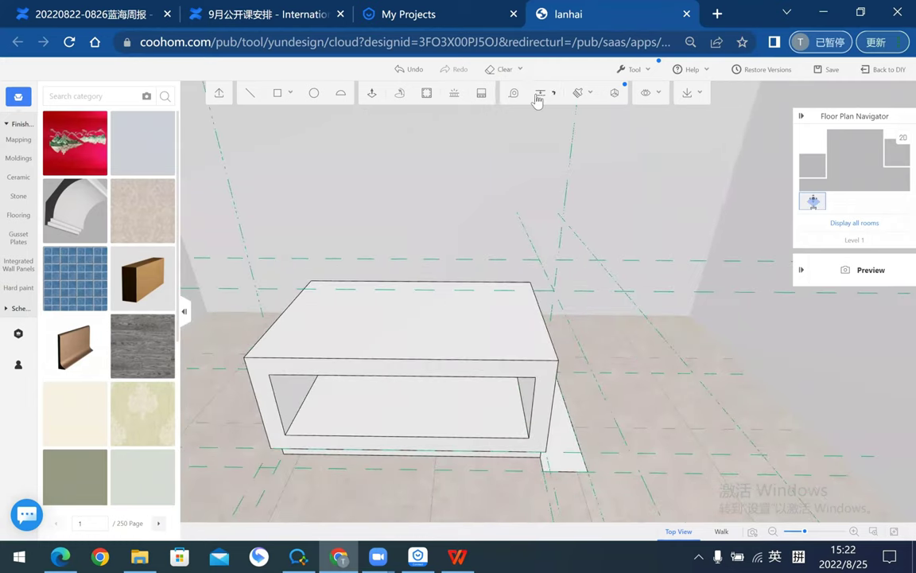
click(539, 94)
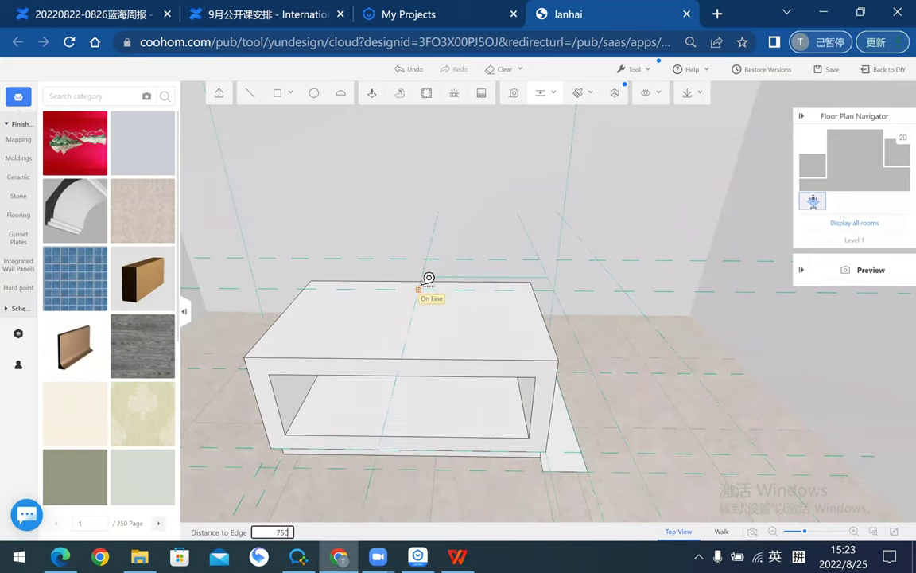
click(429, 278)
mouse_move(679, 361)
middle_down()
mouse_move(748, 380)
mouse_move(734, 380)
mouse_move(440, 98)
middle_up()
- Draw a 1100 by 450 rectangle from the guide intersection on the box top
click(277, 93)
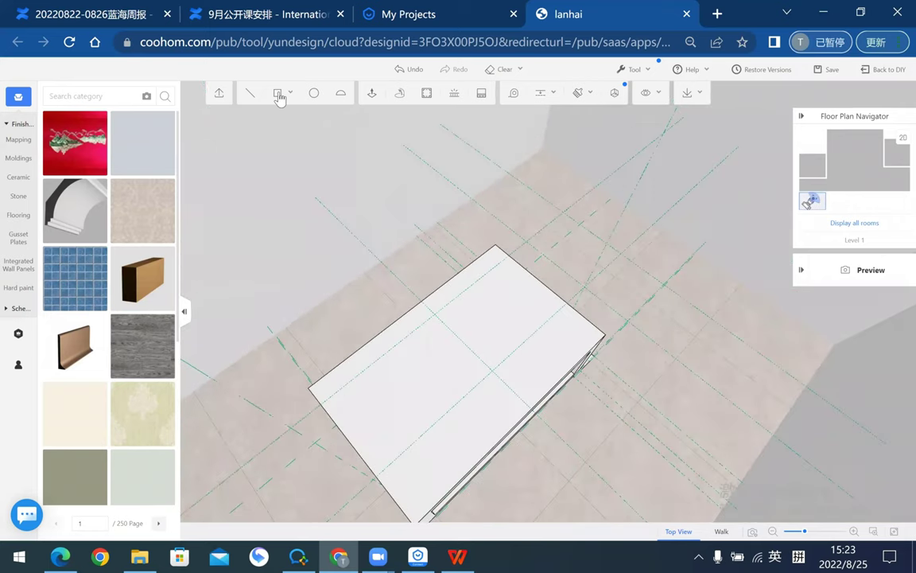
click(621, 255)
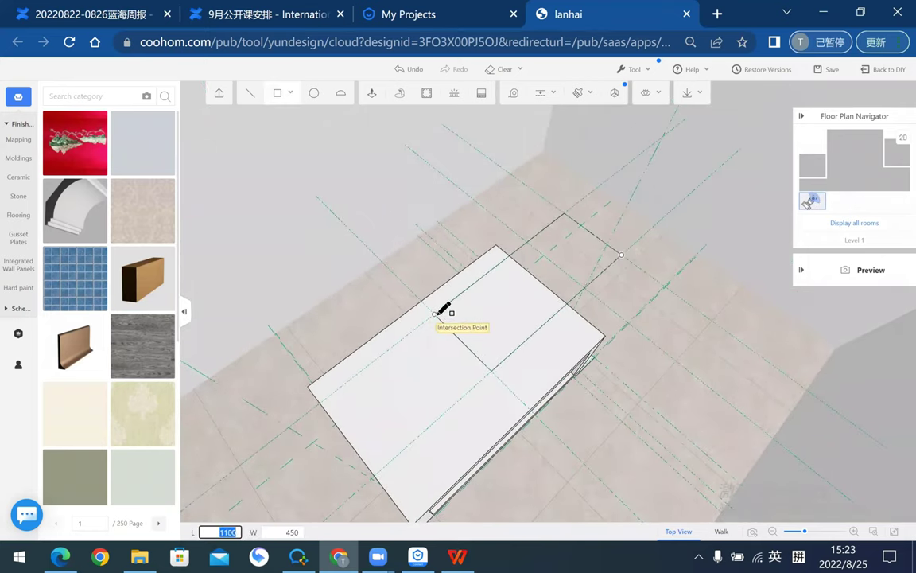
click(436, 315)
mouse_move(681, 354)
middle_down()
mouse_move(583, 312)
mouse_move(607, 316)
mouse_move(634, 408)
mouse_move(599, 411)
middle_up()
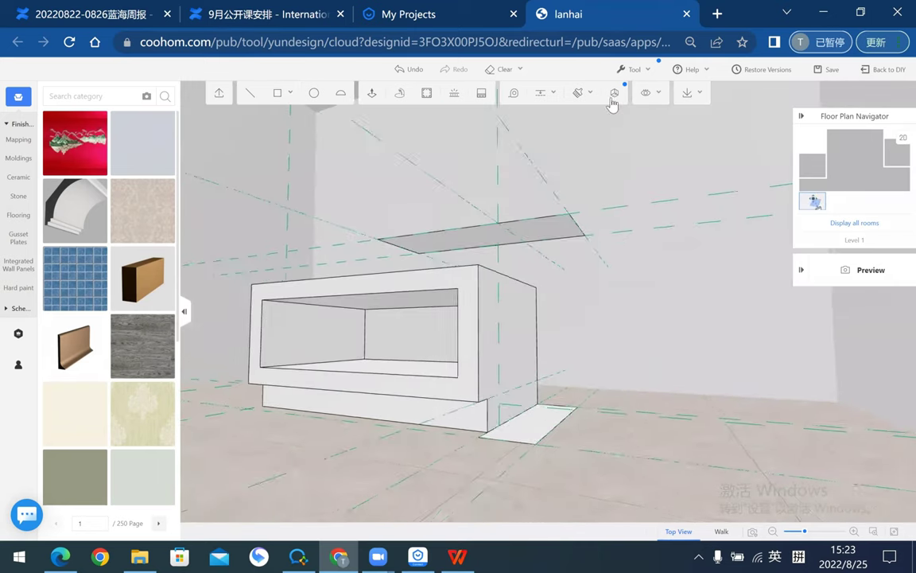
- Measure the distance from the top slab down to the floor
click(510, 94)
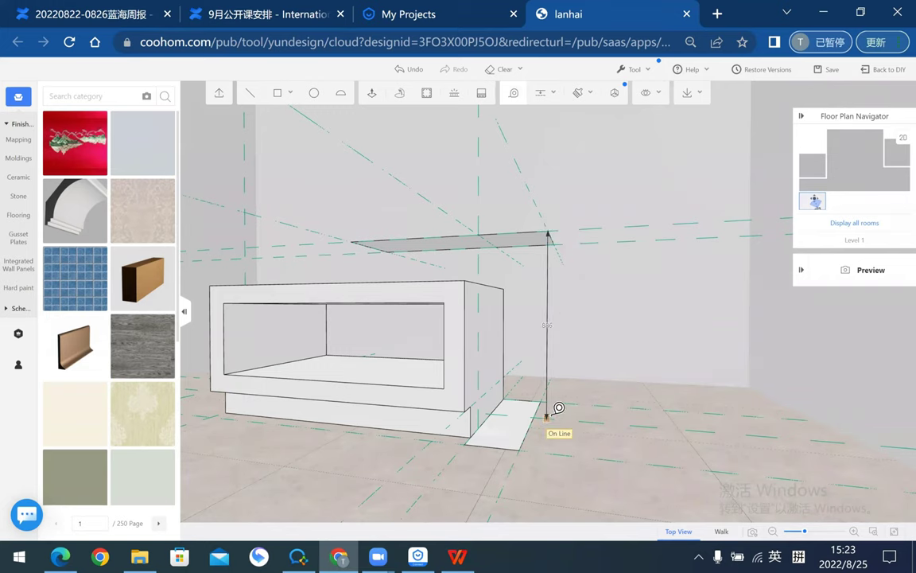
key(Escape)
middle_drag(607, 433, 567, 139)
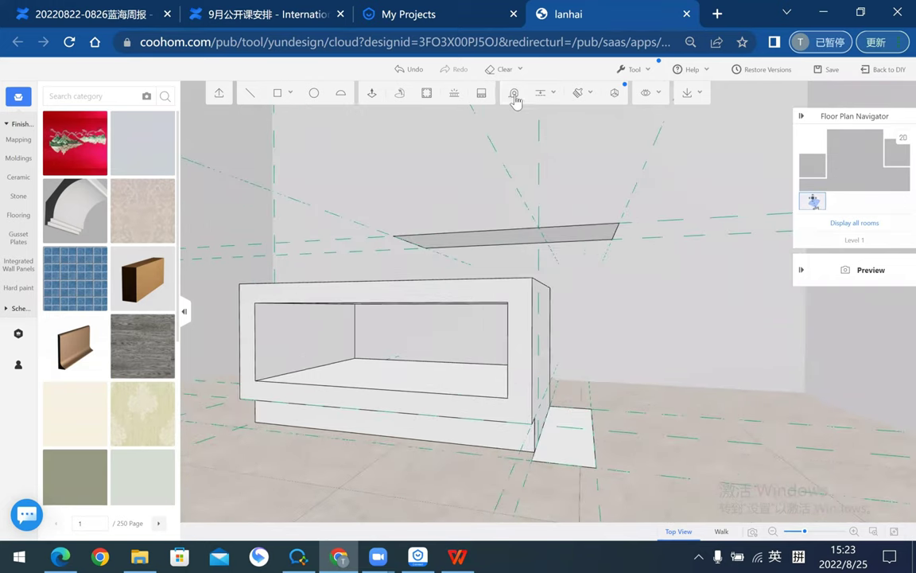
click(546, 217)
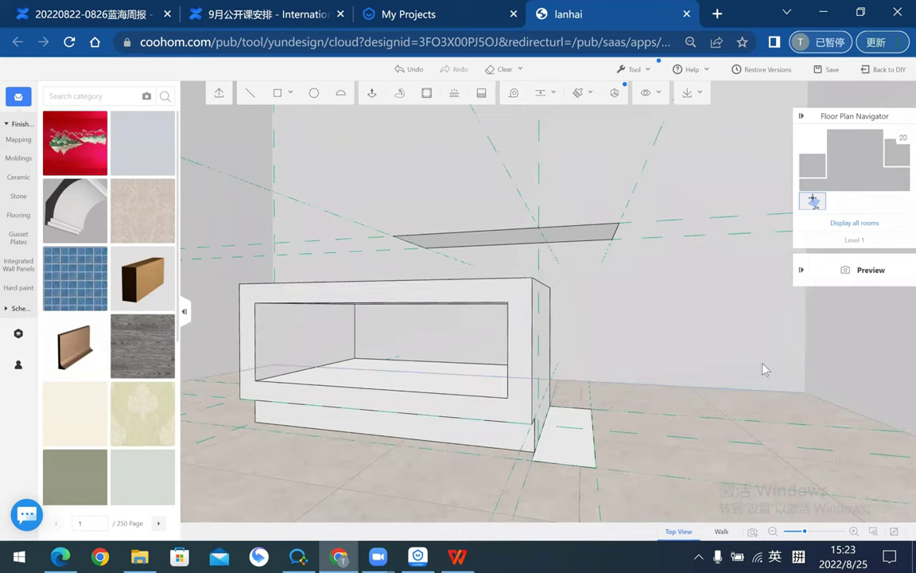
middle_drag(763, 370, 484, 225)
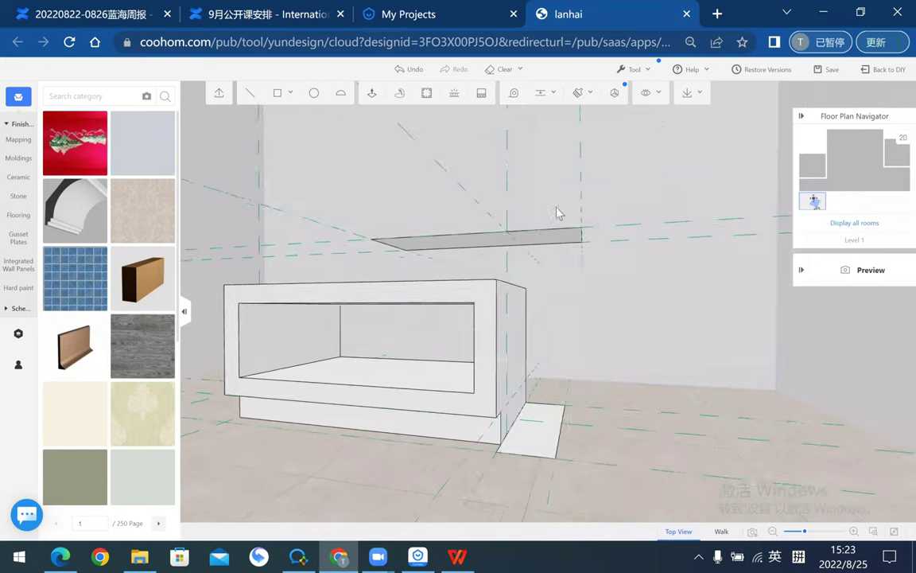
- Push/pull the floating rectangle up into a tall solid panel behind the desk top
click(501, 250)
text(1000)
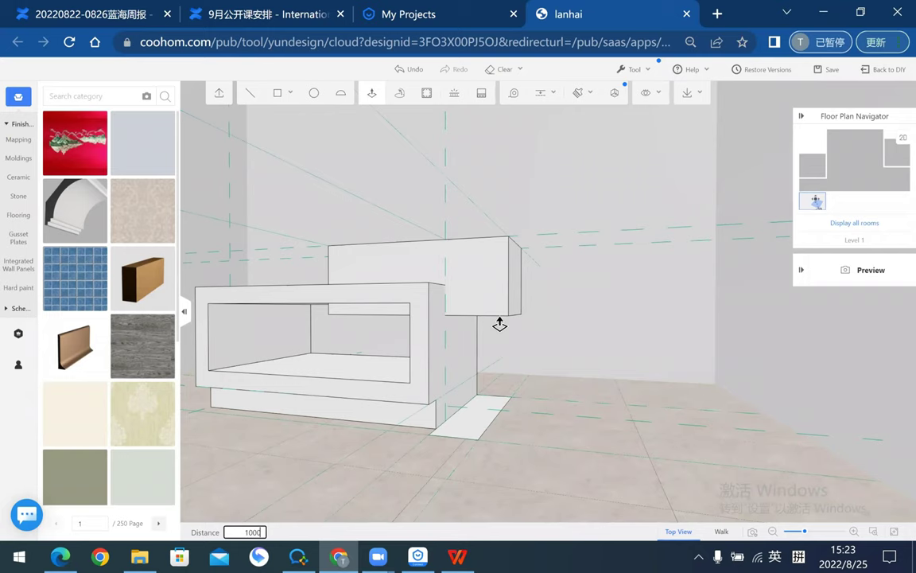
key(Return)
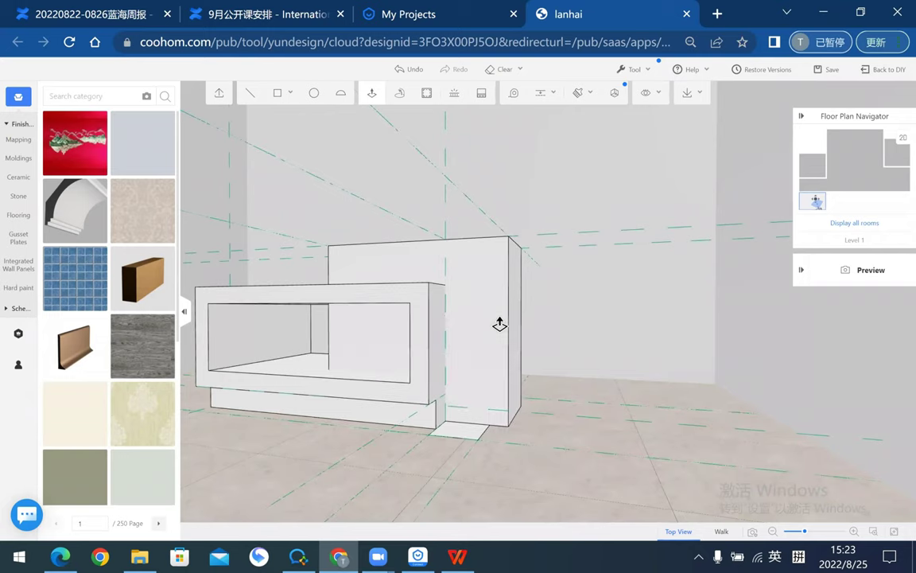
mouse_move(483, 380)
middle_down()
mouse_move(440, 394)
mouse_move(632, 405)
mouse_move(618, 401)
mouse_move(691, 415)
mouse_move(665, 429)
mouse_move(620, 421)
mouse_move(691, 440)
mouse_move(742, 427)
mouse_move(699, 446)
mouse_move(679, 427)
mouse_move(620, 415)
mouse_move(646, 436)
mouse_move(577, 428)
mouse_move(366, 74)
mouse_move(423, 302)
mouse_move(570, 272)
middle_up()
scroll(558, 280, up, 3)
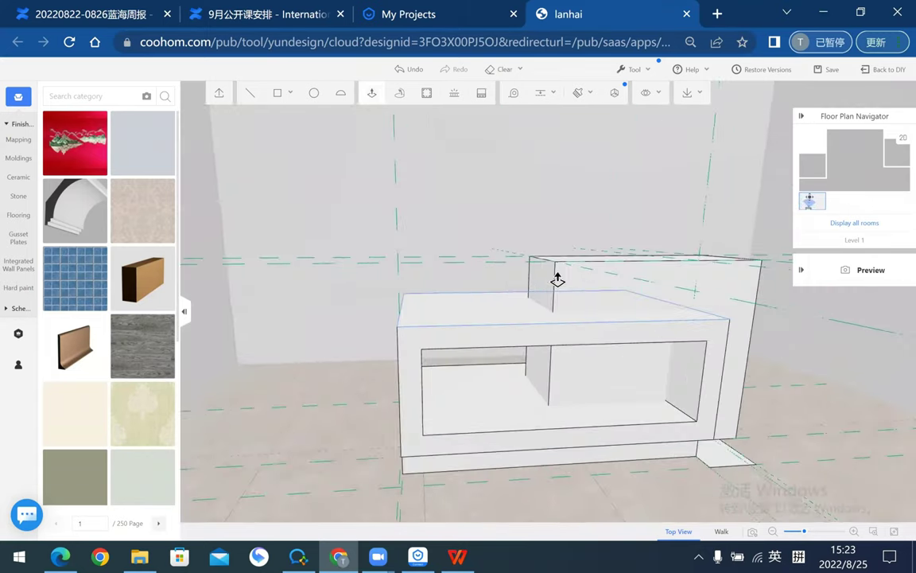
- Widen the panel by pulling out its side face, then thicken it by pushing out its back face
click(558, 280)
click(510, 288)
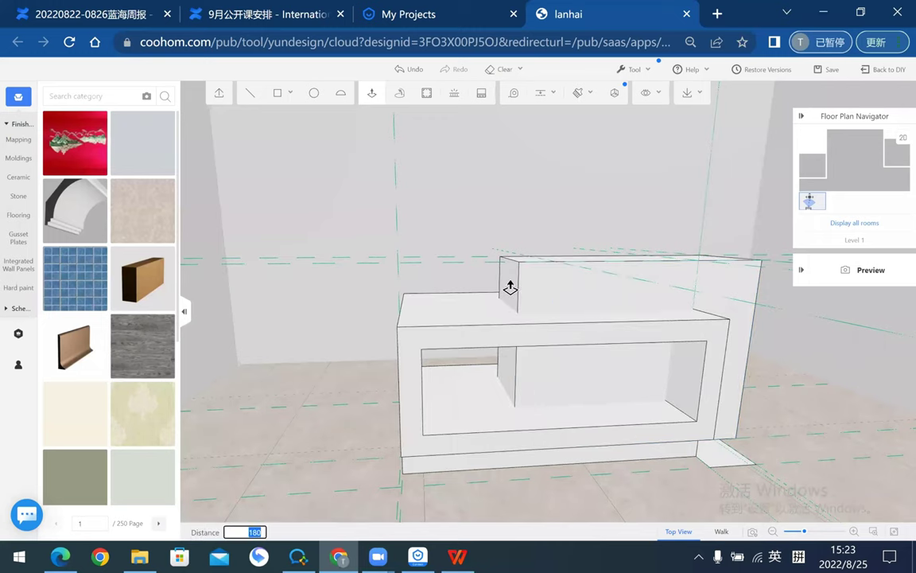
key(Return)
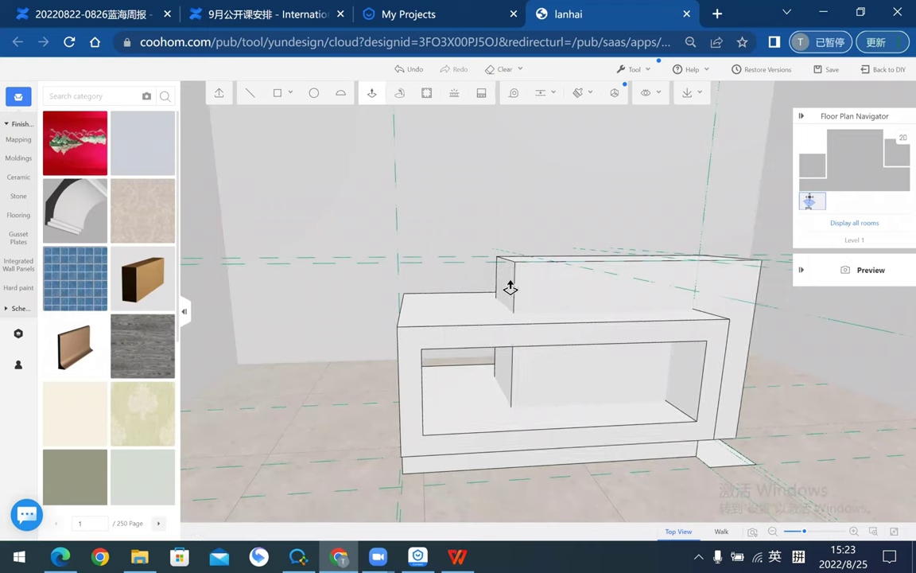
mouse_move(333, 430)
middle_down()
mouse_move(393, 415)
mouse_move(634, 284)
middle_up()
click(634, 279)
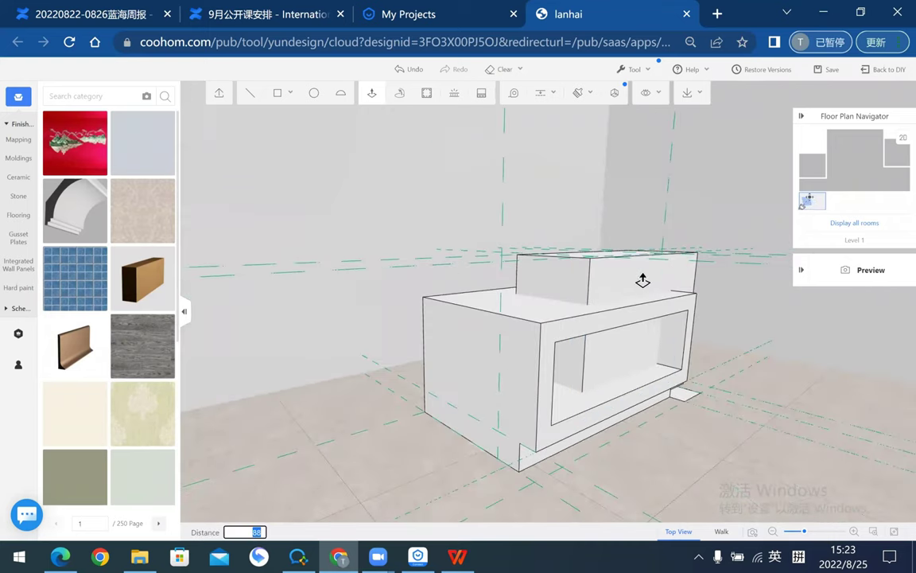
key(Return)
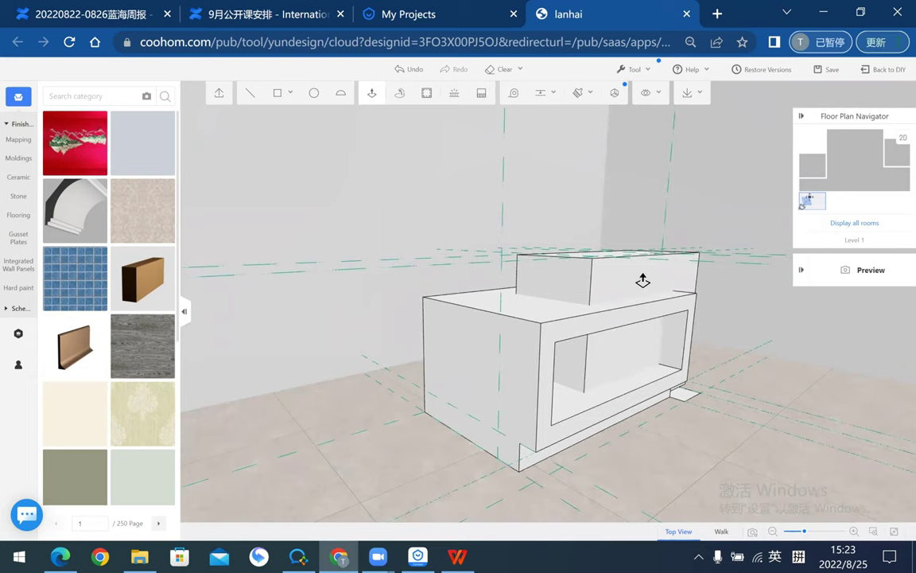
mouse_move(716, 332)
middle_down()
mouse_move(680, 356)
mouse_move(538, 389)
middle_up()
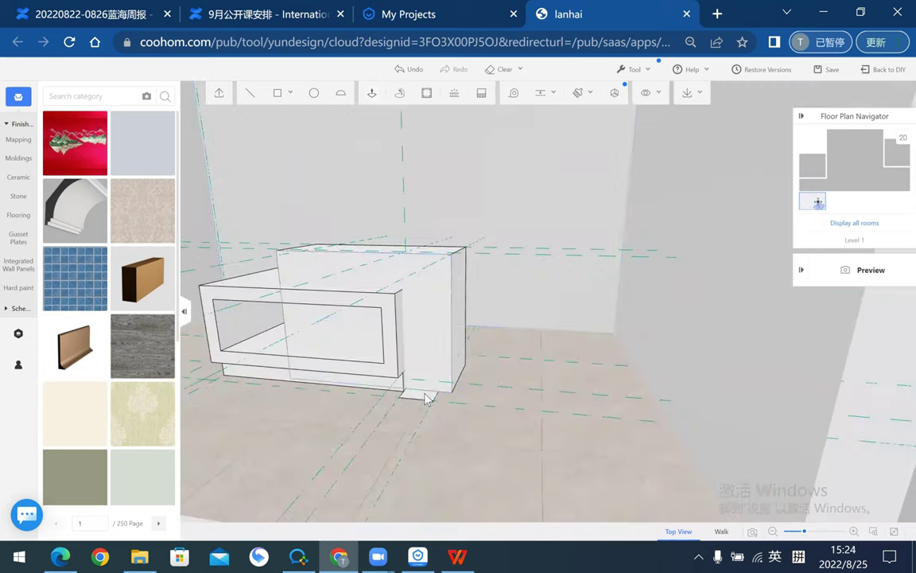
- Delete the leftover flat face beside the desk base, then Clear Guides to remove every dashed guide line
click(539, 389)
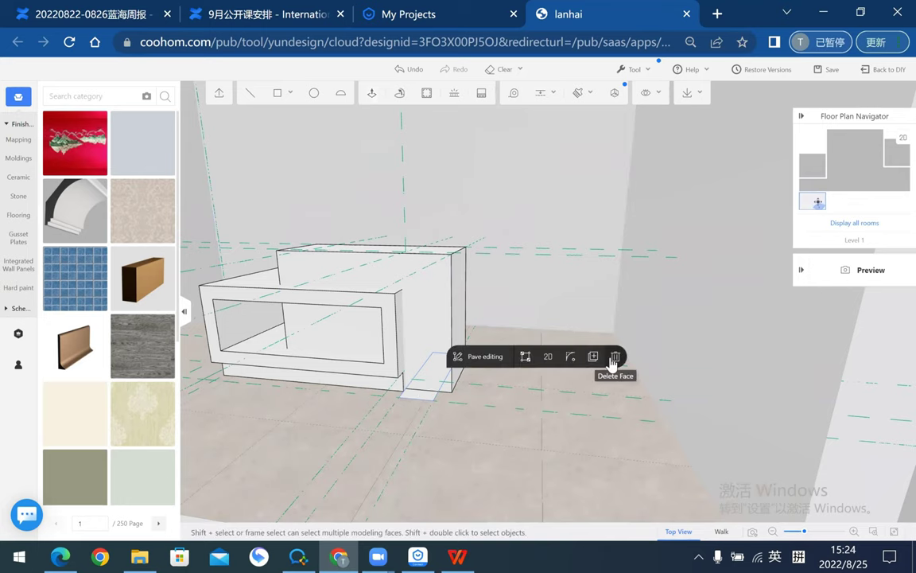
click(614, 357)
mouse_move(691, 347)
middle_down()
mouse_move(662, 356)
mouse_move(650, 321)
middle_up()
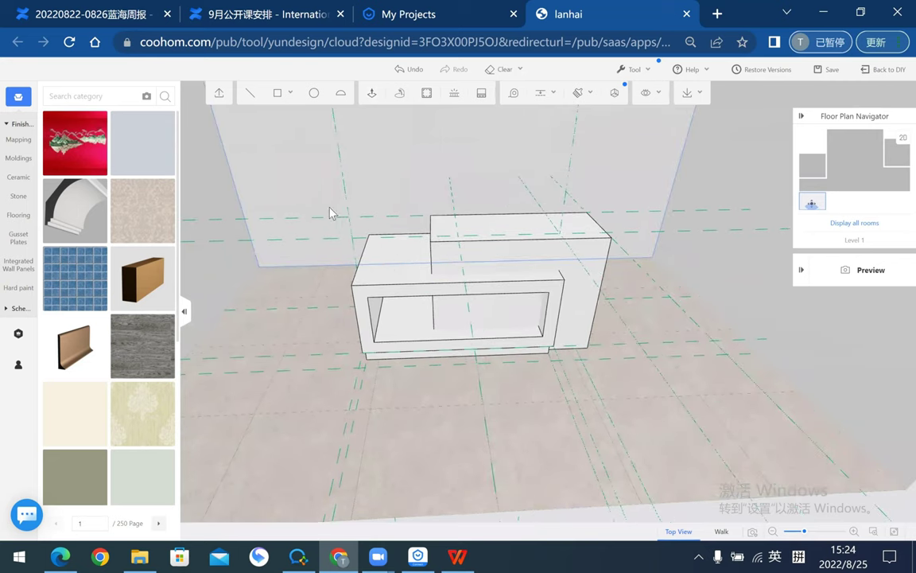
click(555, 99)
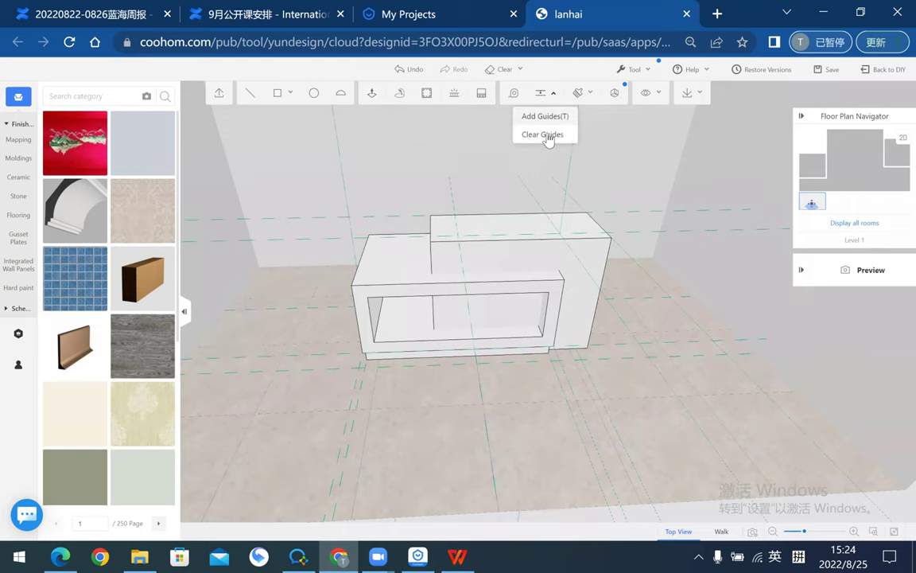
click(546, 134)
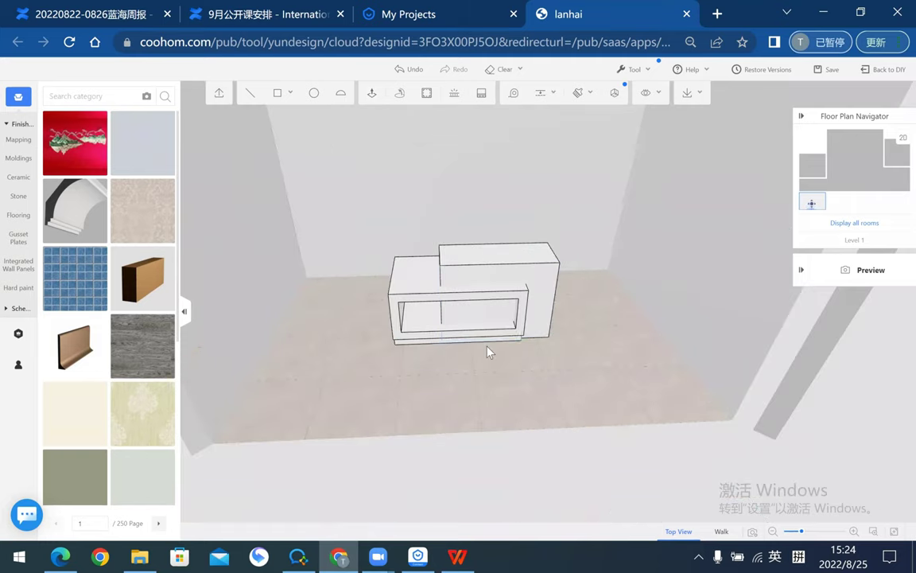
- Add an LED light strip along the desk's lower front edge with adjusted lower and side offsets, flipped below the edge
mouse_move(556, 408)
mouse_down()
mouse_move(708, 420)
mouse_move(636, 421)
mouse_move(676, 250)
mouse_up()
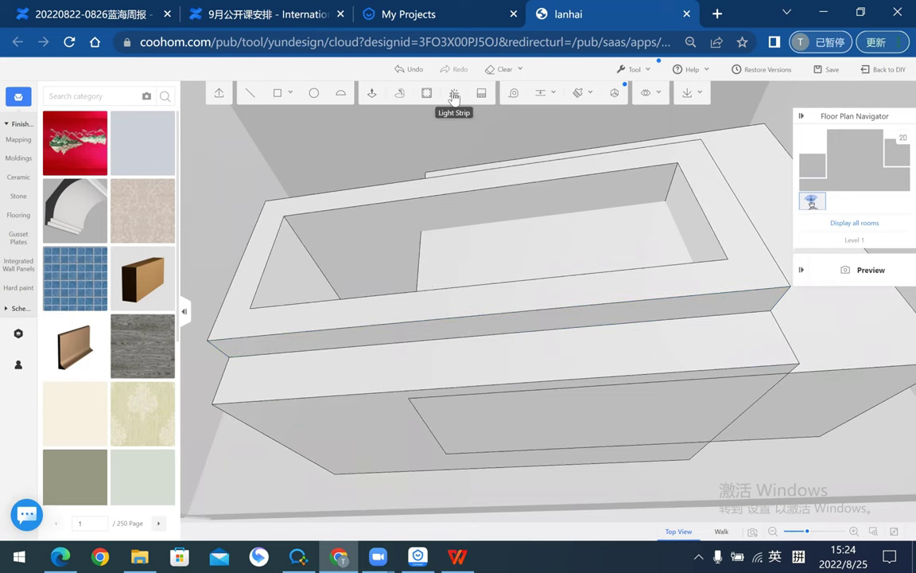
click(413, 225)
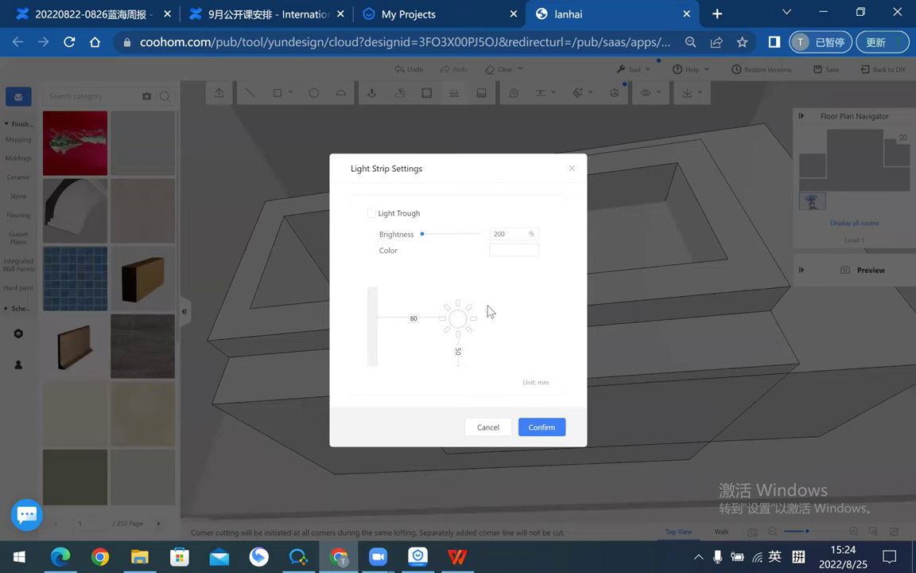
click(460, 352)
click(420, 317)
click(542, 427)
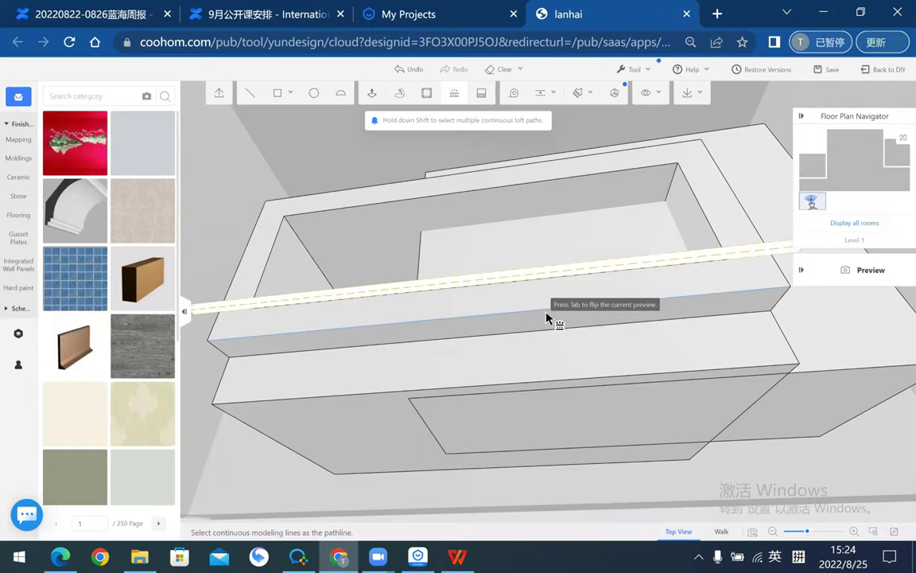
key(Tab)
key(Tab)
key(Tab)
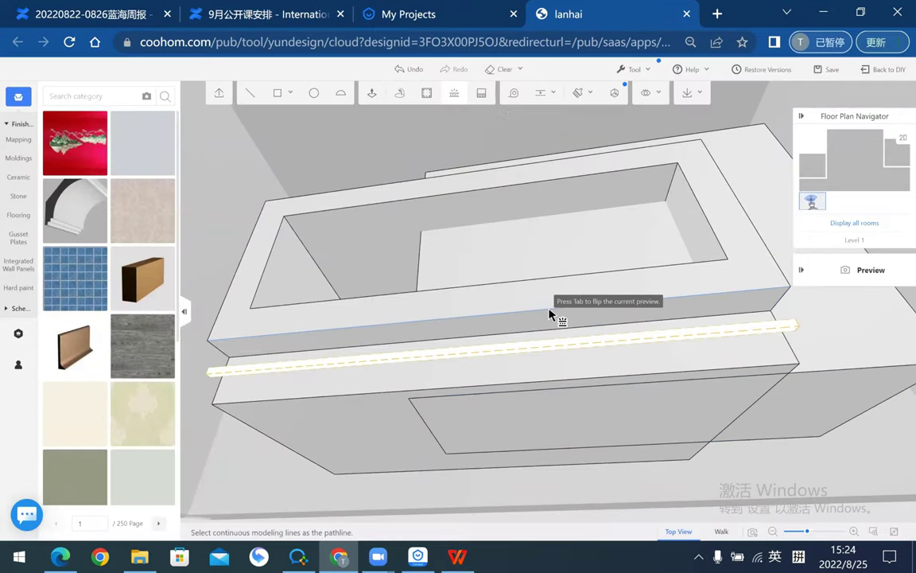
click(549, 314)
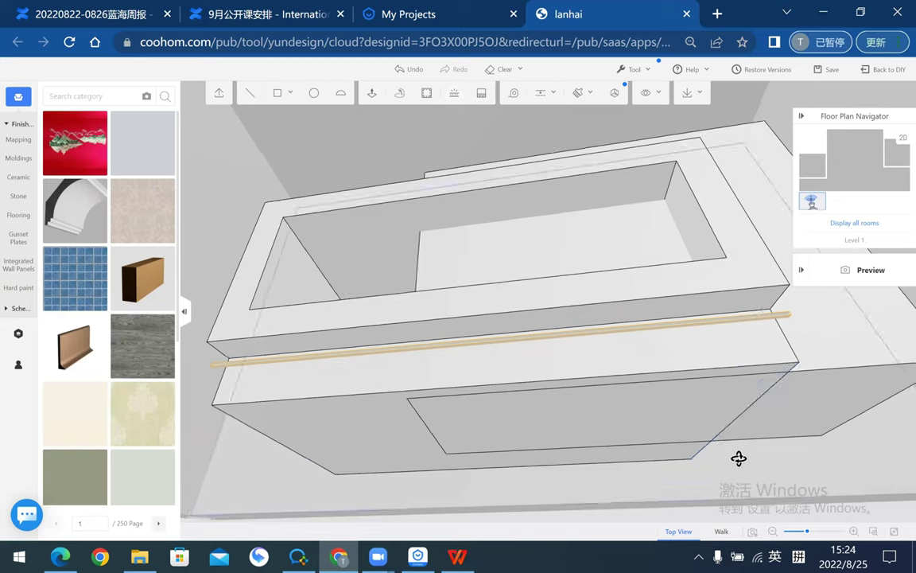
mouse_move(739, 458)
mouse_down()
mouse_move(724, 480)
mouse_move(687, 481)
mouse_move(705, 484)
mouse_up()
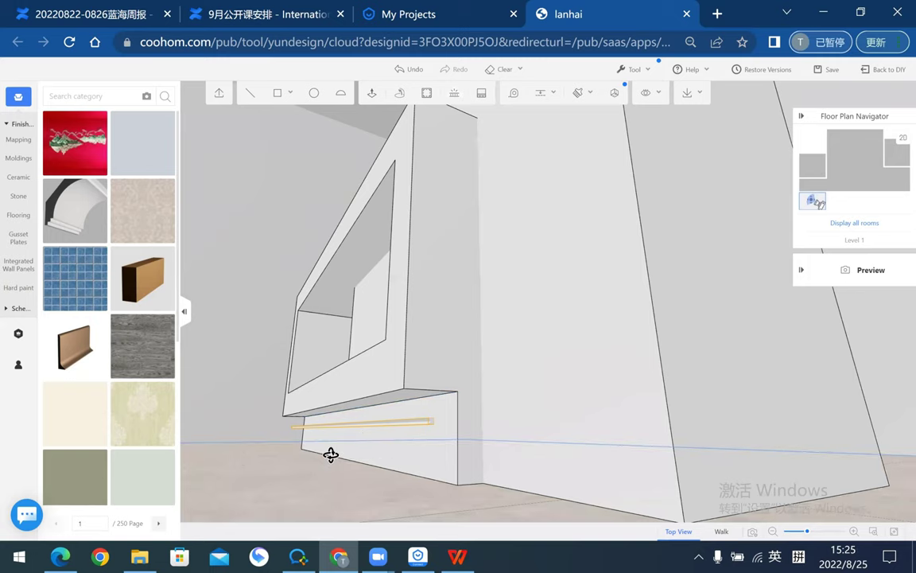
mouse_move(329, 454)
mouse_down()
mouse_move(359, 452)
mouse_move(538, 380)
mouse_move(628, 411)
mouse_move(646, 434)
mouse_up()
scroll(359, 452, up, 2)
scroll(398, 300, up, 1)
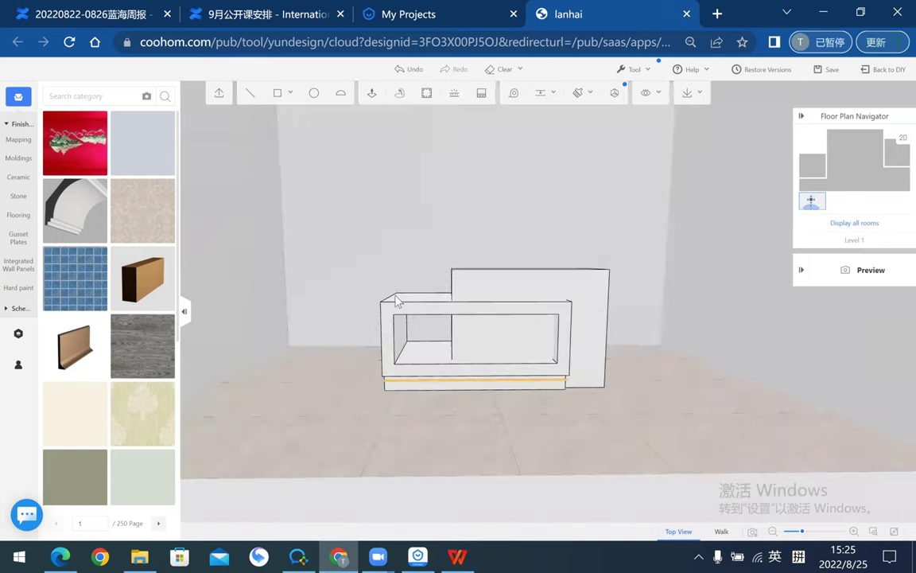
- Open the materials library and show the Stone finishes, after checking the reference slide
click(18, 139)
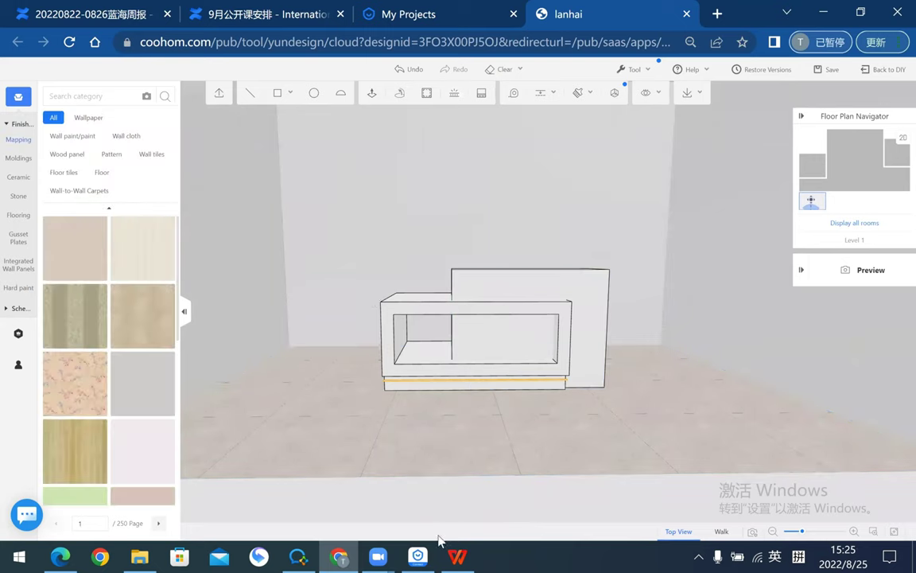
key(alt+Tab)
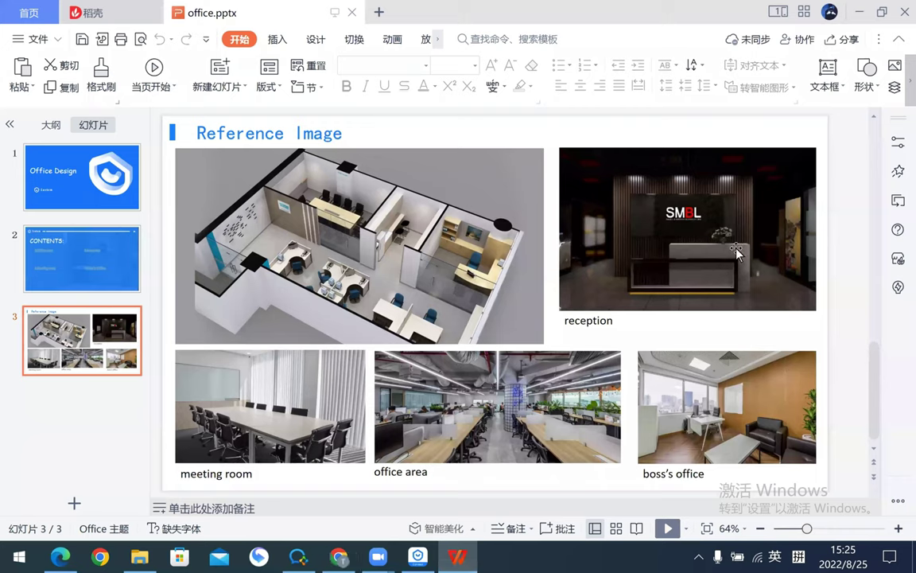
click(339, 557)
click(18, 195)
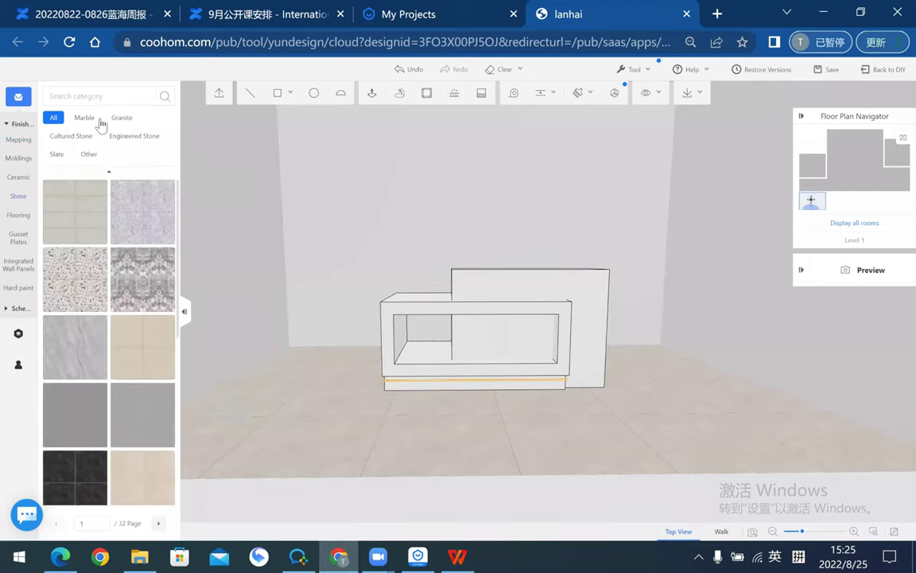
- Filter the Stone finishes to Marble and apply the Tuscany marble to the rear upstand's front face
click(99, 119)
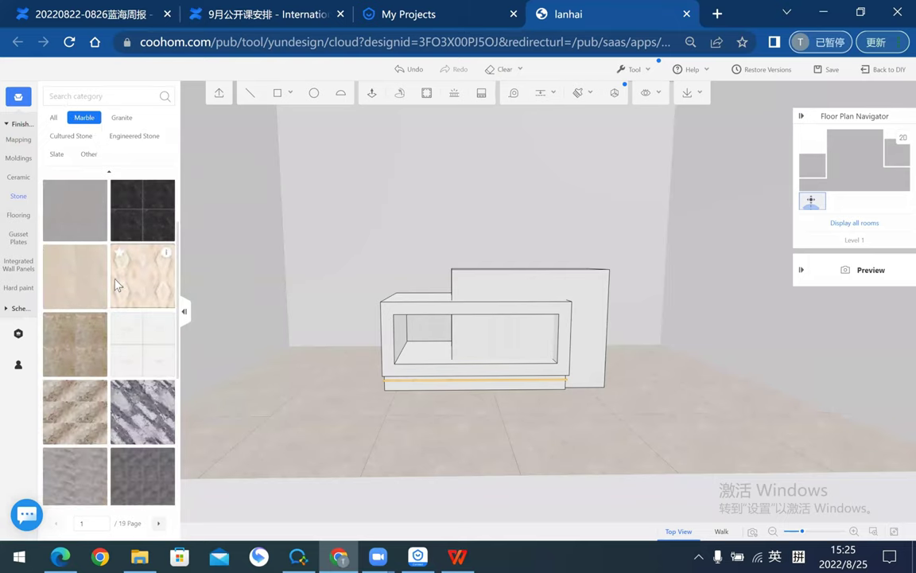
scroll(116, 285, down, 2)
scroll(128, 270, down, 3)
scroll(111, 341, down, 3)
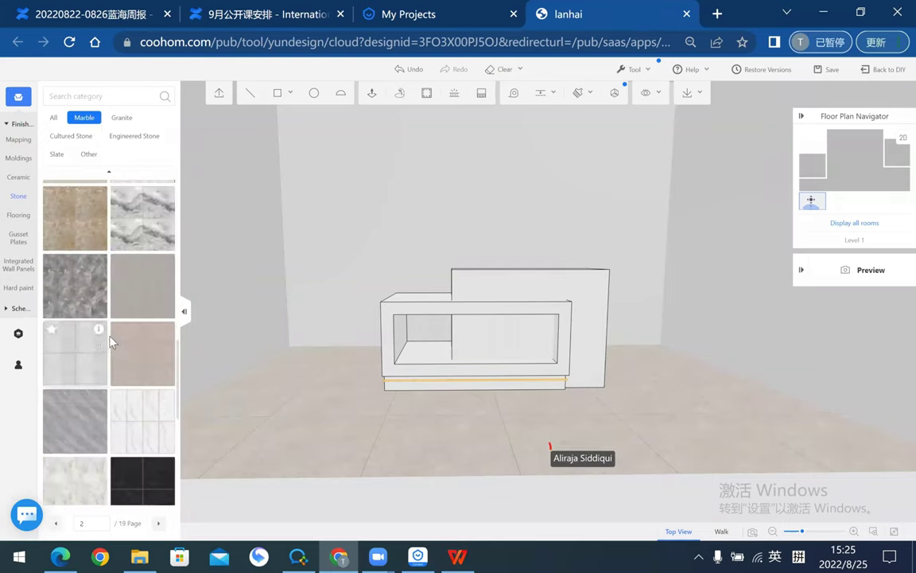
scroll(111, 340, down, 2)
mouse_move(75, 260)
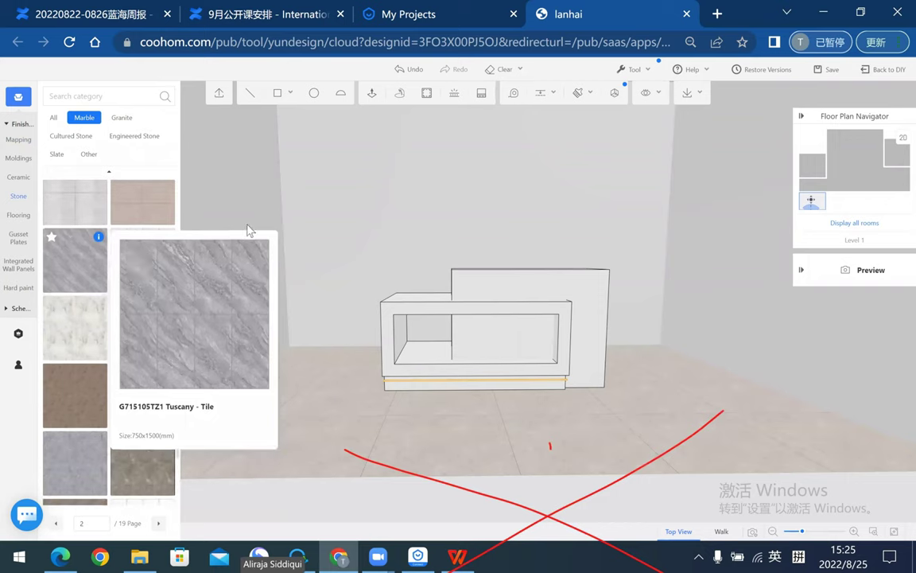
click(537, 286)
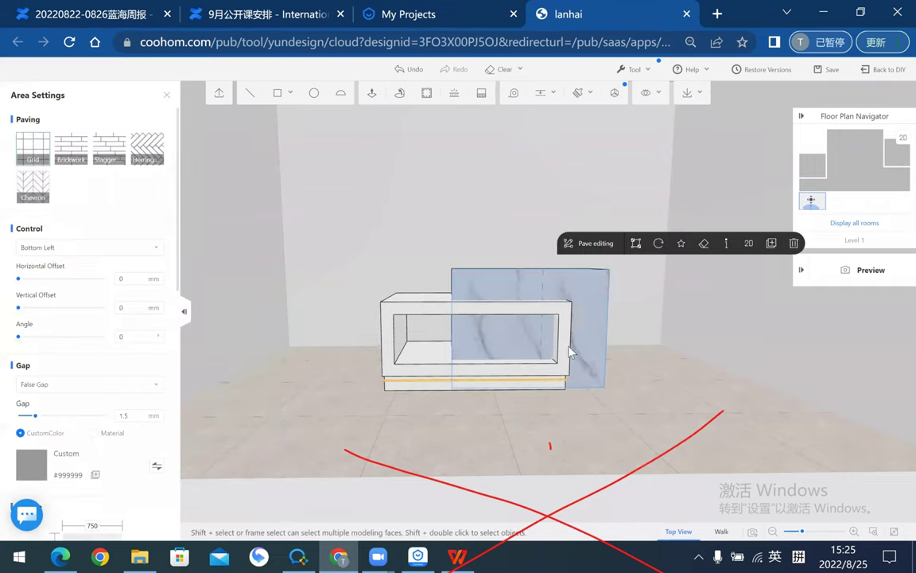
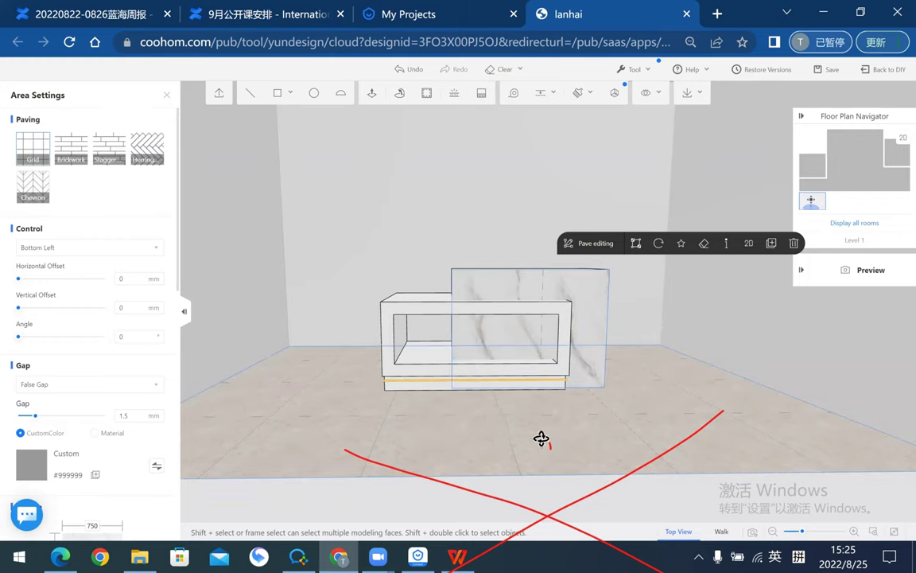
- Orbit around the counter and list the Paving Finish and Molding Finish options
mouse_move(541, 438)
mouse_down()
mouse_move(673, 440)
mouse_move(602, 464)
mouse_move(445, 452)
mouse_move(463, 454)
mouse_move(471, 380)
mouse_up()
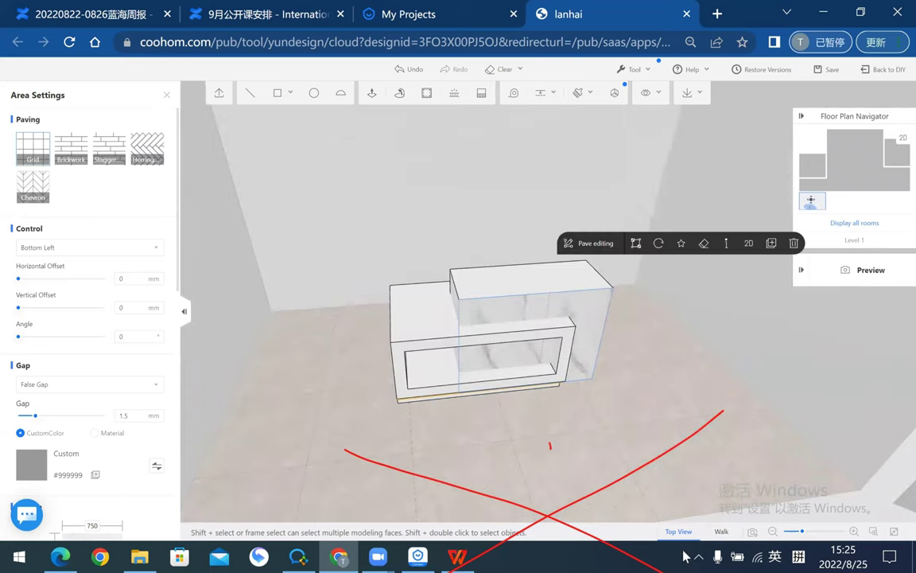
mouse_move(573, 416)
mouse_down()
mouse_move(626, 394)
mouse_move(566, 394)
mouse_move(464, 428)
mouse_move(456, 411)
mouse_move(484, 411)
mouse_move(483, 422)
mouse_move(464, 425)
mouse_move(559, 368)
mouse_up()
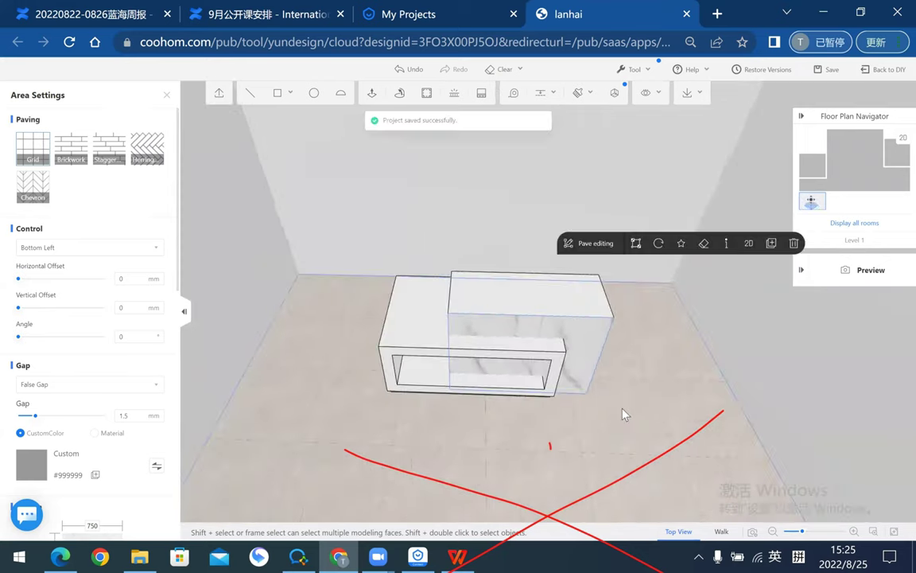
scroll(560, 368, up, 2)
scroll(552, 331, up, 2)
scroll(588, 270, down, 2)
scroll(574, 268, up, 1)
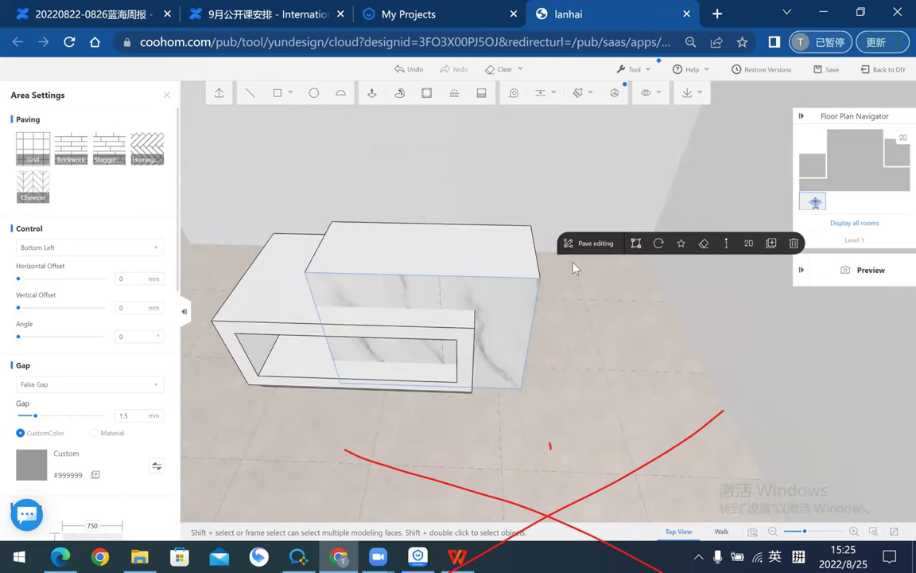
click(578, 95)
- With Paving Finish, sample the counter-front marble and brush it onto the upper box's front and top
click(579, 116)
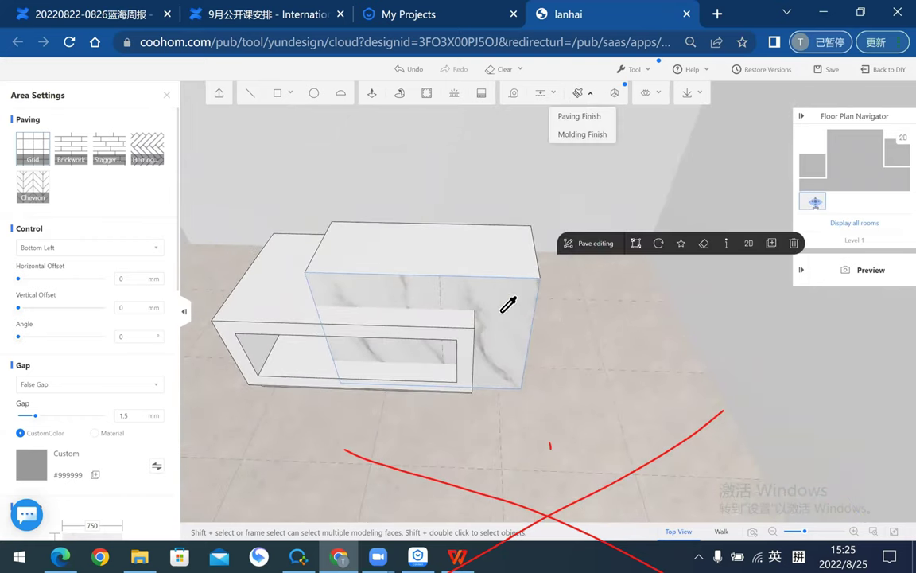
click(501, 306)
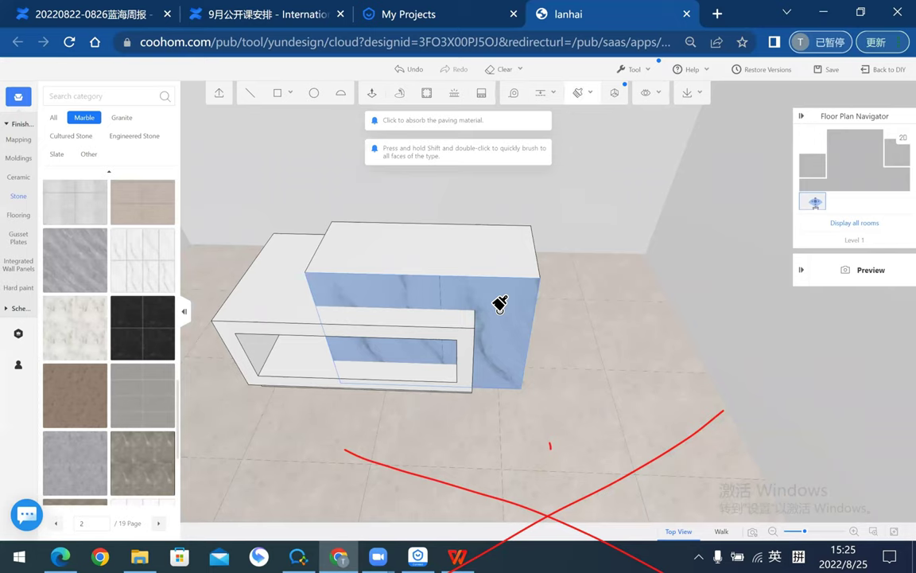
click(504, 290)
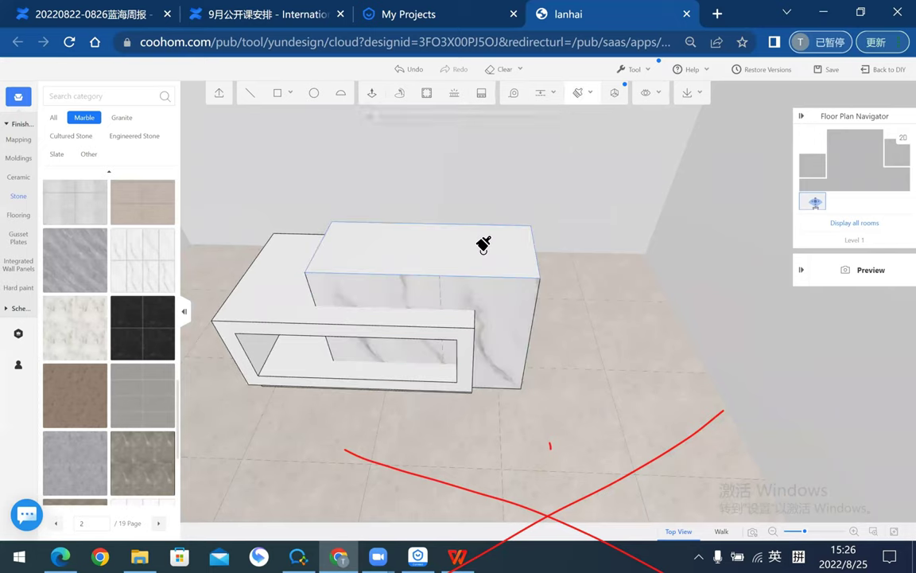
click(483, 244)
click(555, 360)
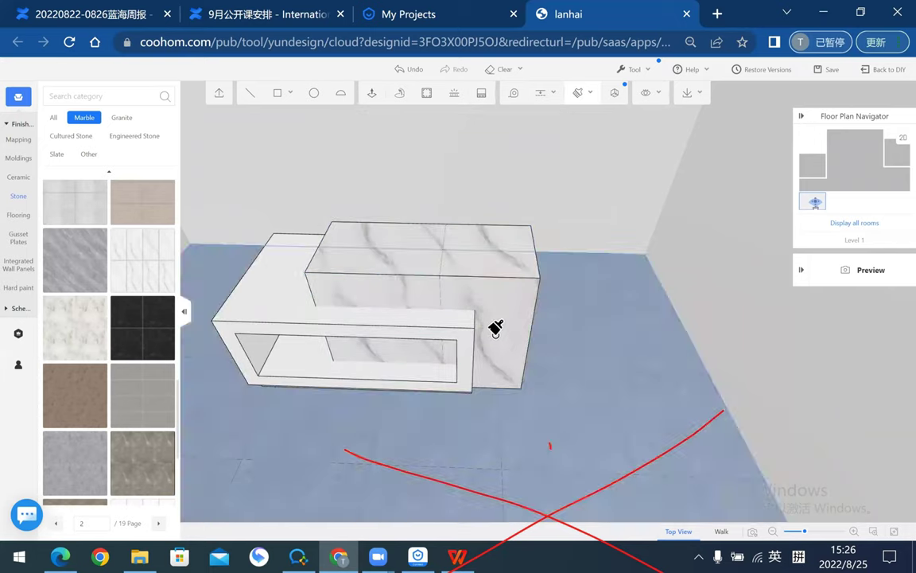
- Brush the marble onto the upper box's side and back faces, confirming each replacement
mouse_move(382, 298)
mouse_down()
mouse_move(501, 284)
mouse_move(556, 316)
mouse_up()
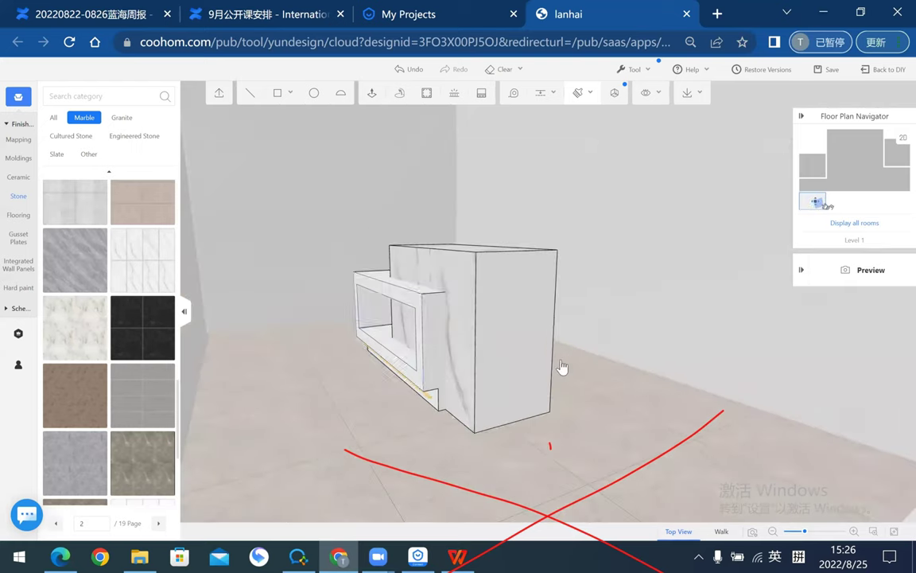
click(555, 316)
click(548, 362)
mouse_move(622, 355)
mouse_down()
mouse_move(483, 348)
mouse_move(474, 356)
mouse_move(504, 329)
mouse_move(466, 282)
mouse_up()
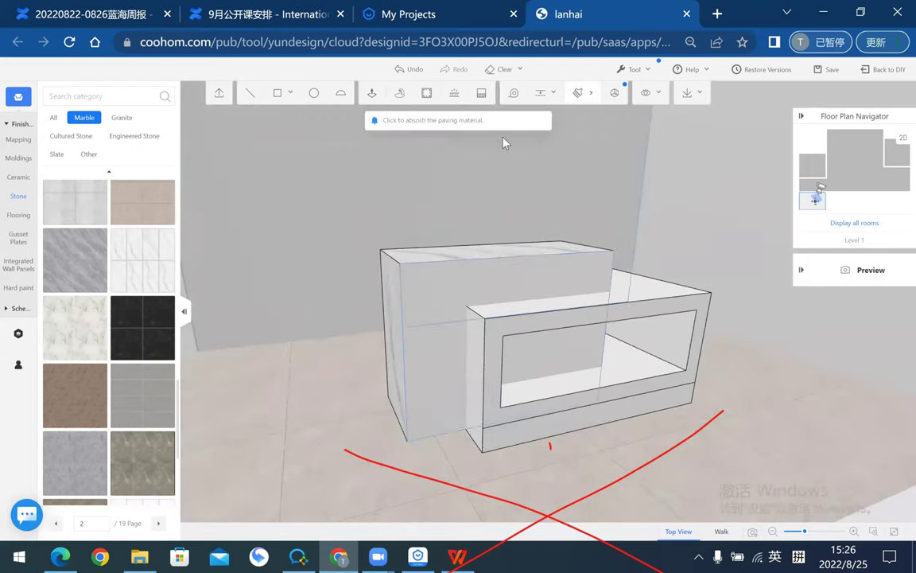
click(450, 319)
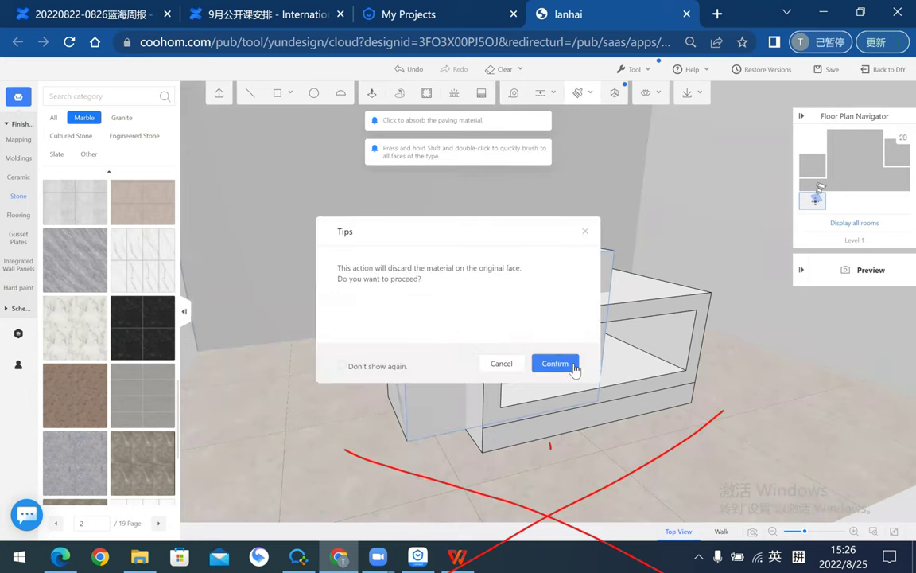
click(575, 367)
- Resample the marble from the box top and brush it onto one more counter face
mouse_move(591, 362)
mouse_down()
mouse_move(657, 126)
mouse_move(511, 297)
mouse_up()
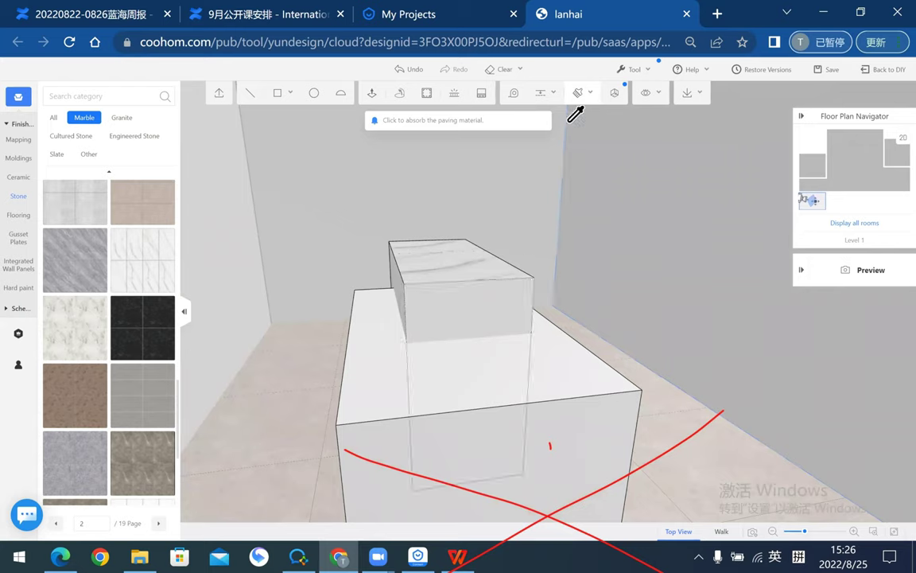
click(475, 251)
click(541, 333)
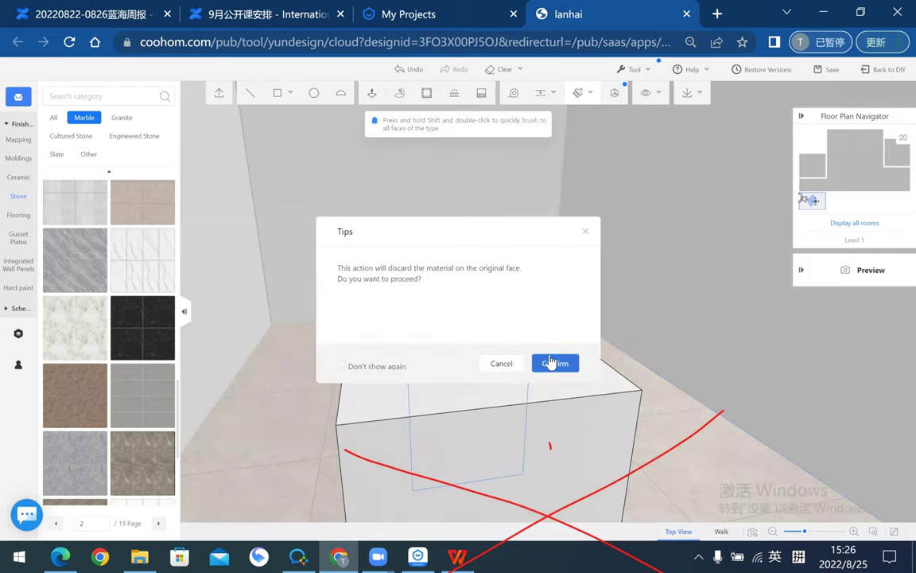
click(550, 362)
drag(552, 363, 588, 368)
mouse_move(566, 231)
mouse_down()
mouse_move(548, 314)
mouse_move(358, 317)
mouse_move(427, 296)
mouse_move(441, 323)
mouse_move(624, 340)
mouse_move(644, 389)
mouse_move(675, 394)
mouse_up()
drag(477, 302, 471, 293)
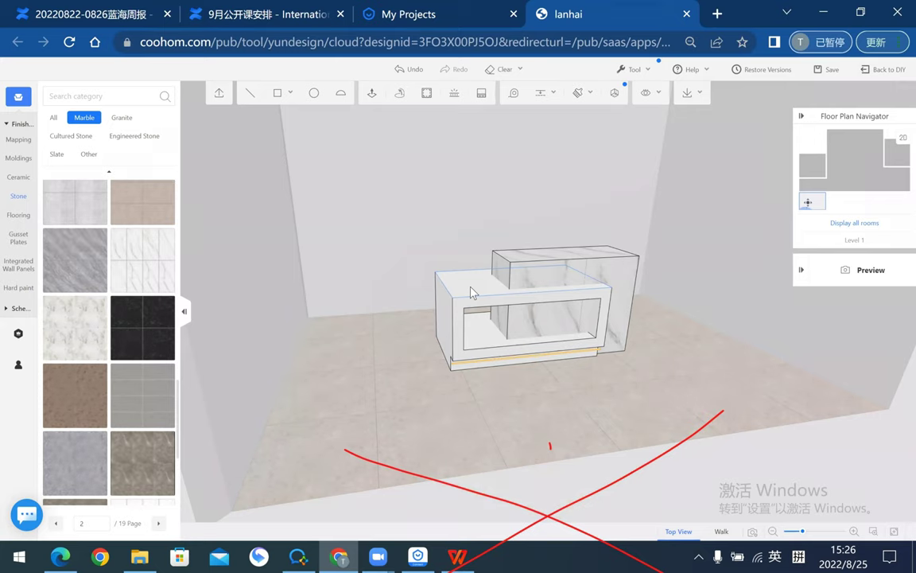
- Select all the counter parts and group them together
scroll(478, 291, up, 3)
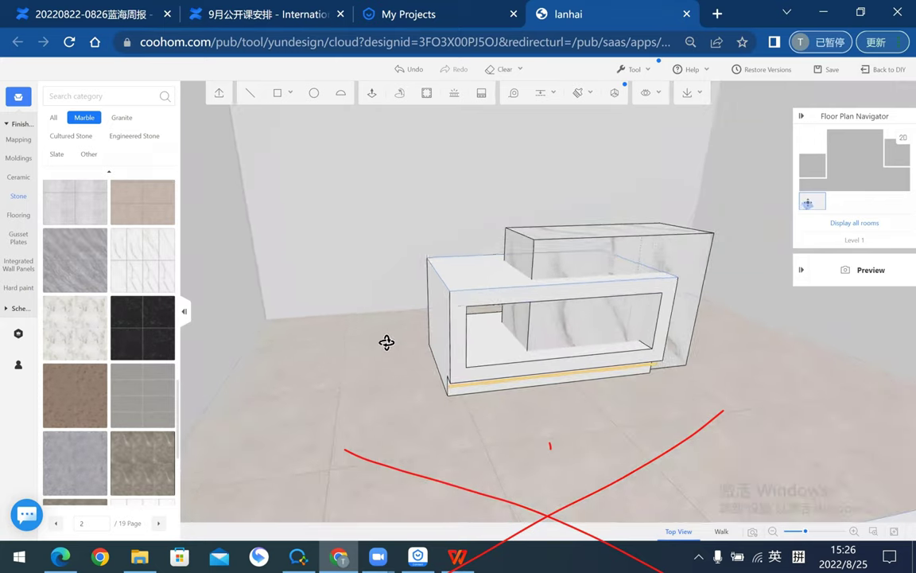
mouse_move(387, 342)
mouse_down()
mouse_move(384, 395)
mouse_move(460, 239)
mouse_move(456, 266)
mouse_move(468, 259)
mouse_up()
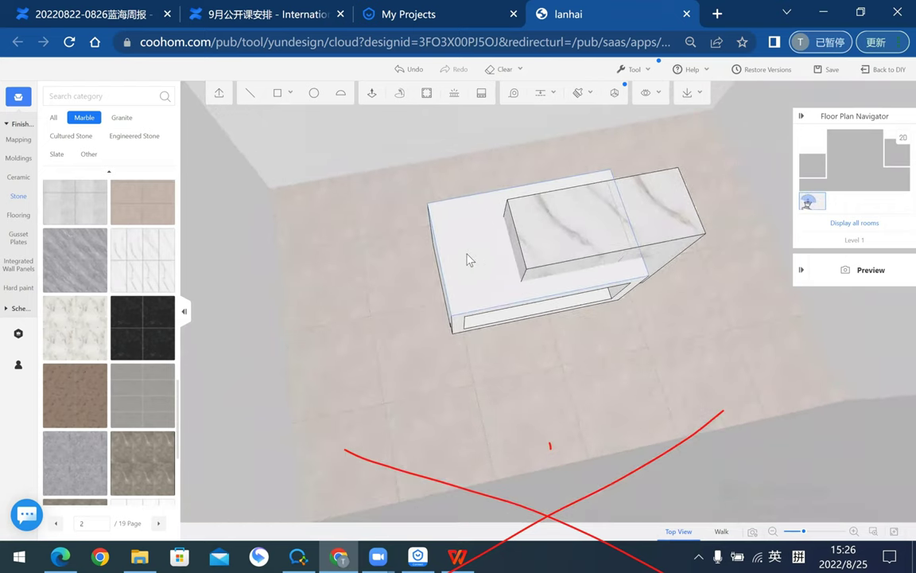
click(467, 253)
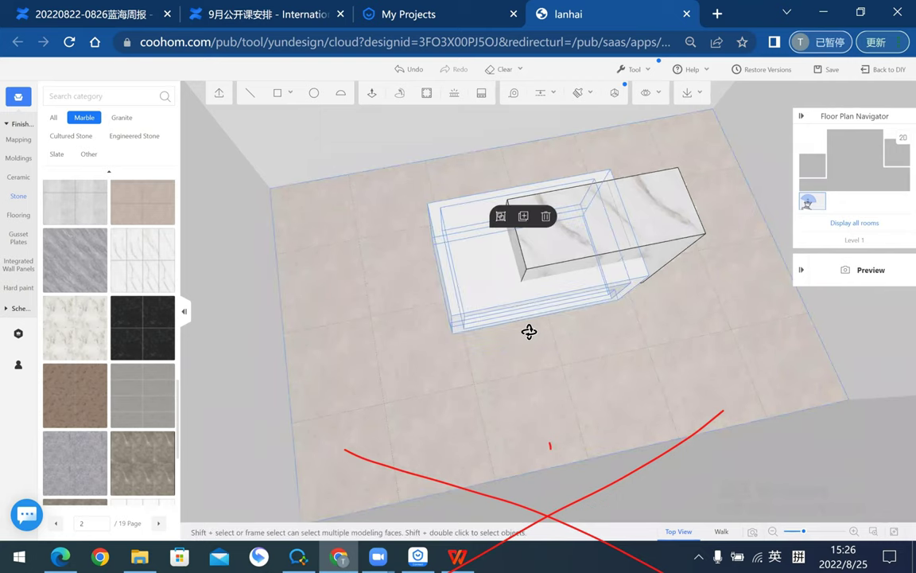
mouse_move(527, 333)
mouse_down()
mouse_move(554, 304)
mouse_move(501, 224)
mouse_up()
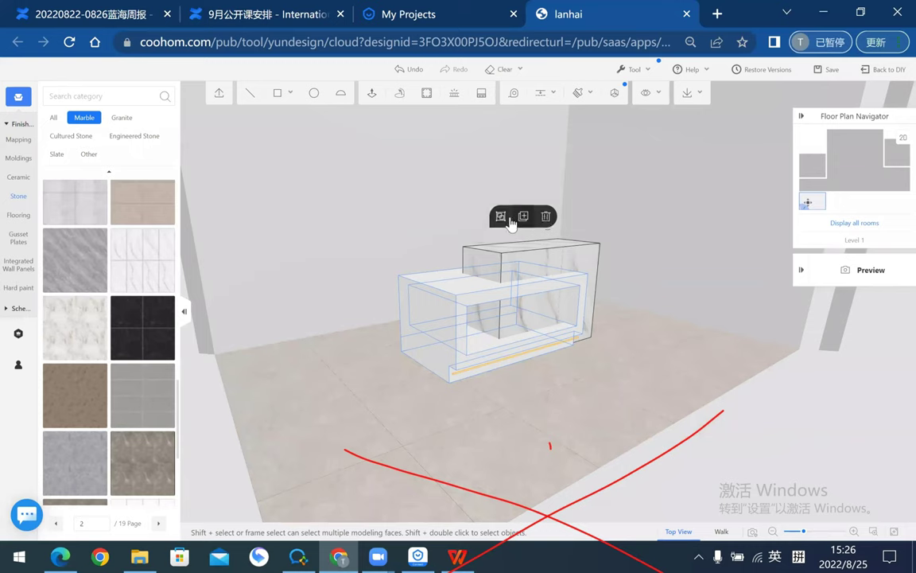
click(502, 217)
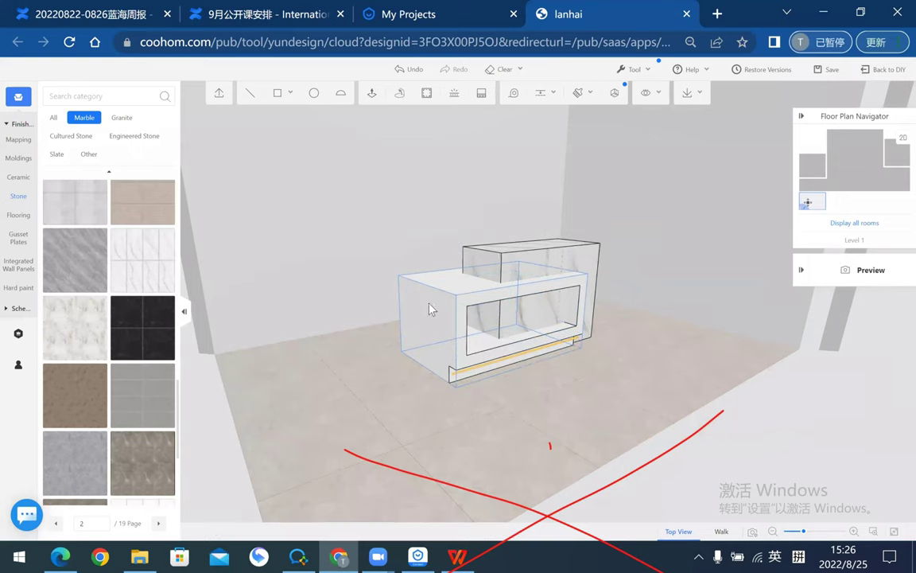
- Search Stone > All for 'black' and drop a black stone tile onto the lower counter box
click(54, 117)
click(66, 95)
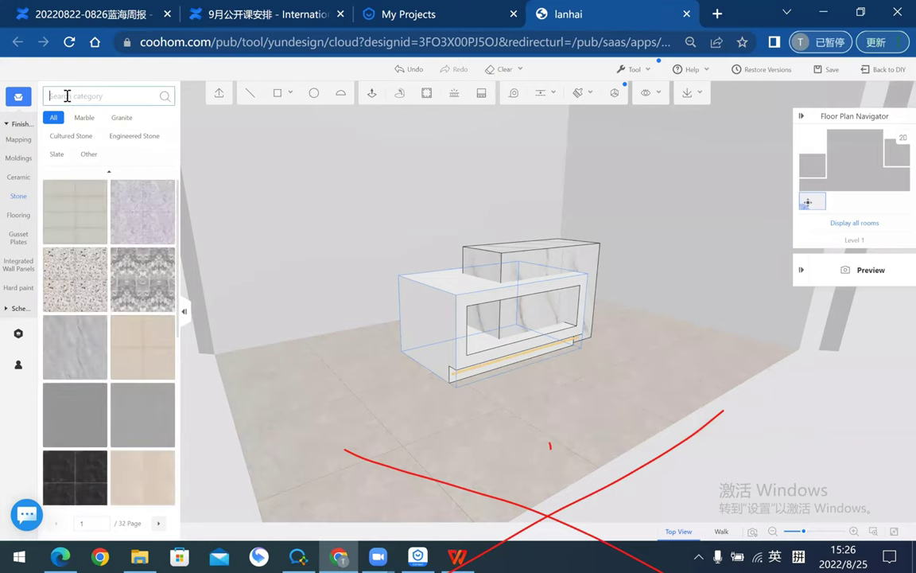
text(black)
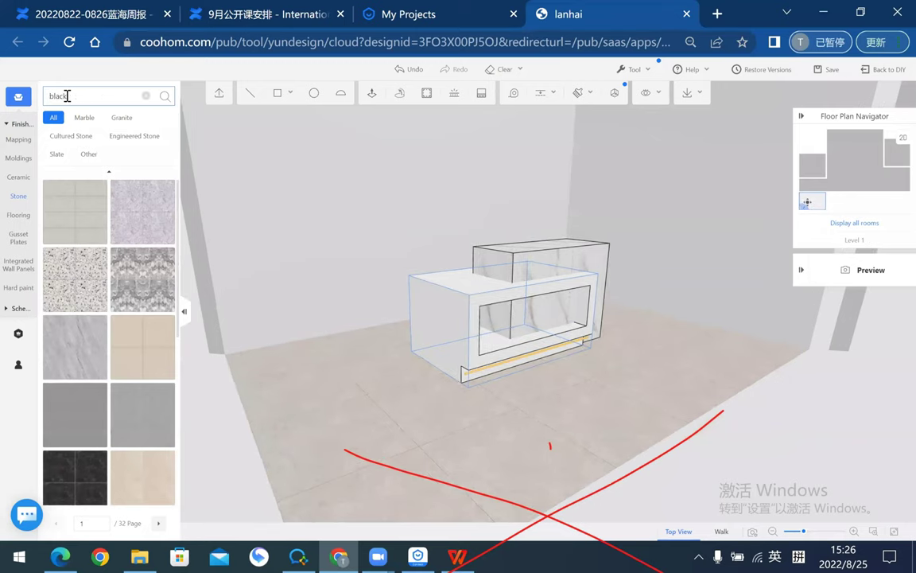
key(Return)
scroll(91, 230, down, 1)
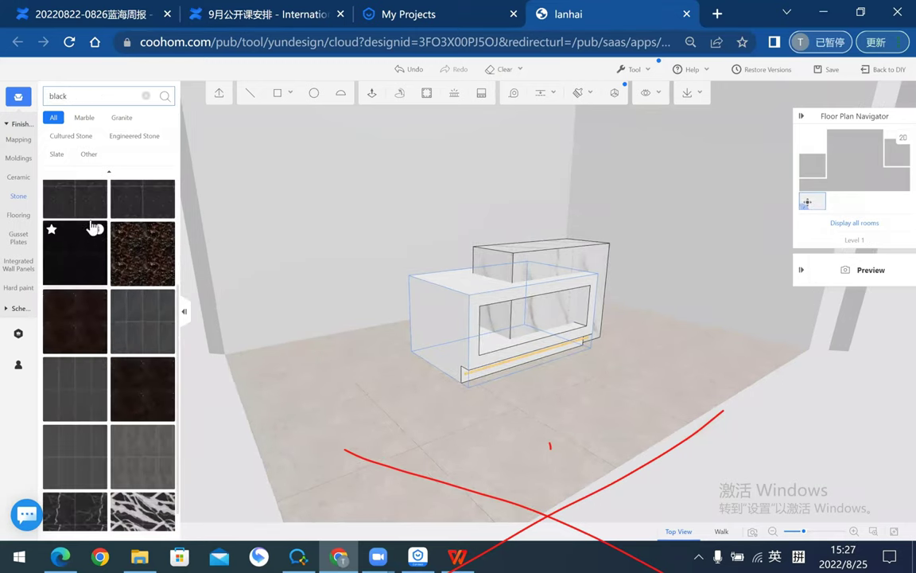
drag(99, 232, 441, 309)
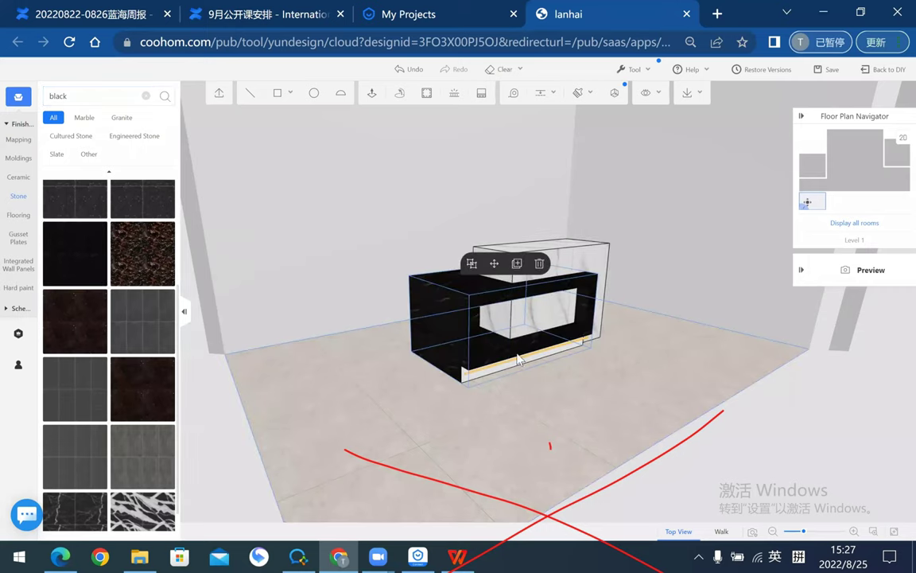
scroll(590, 362, down, 3)
- Ungroup the counter parts again
mouse_move(591, 362)
mouse_down()
mouse_move(567, 312)
mouse_move(607, 284)
mouse_move(616, 317)
mouse_move(578, 330)
mouse_up()
scroll(579, 330, up, 3)
scroll(547, 398, up, 3)
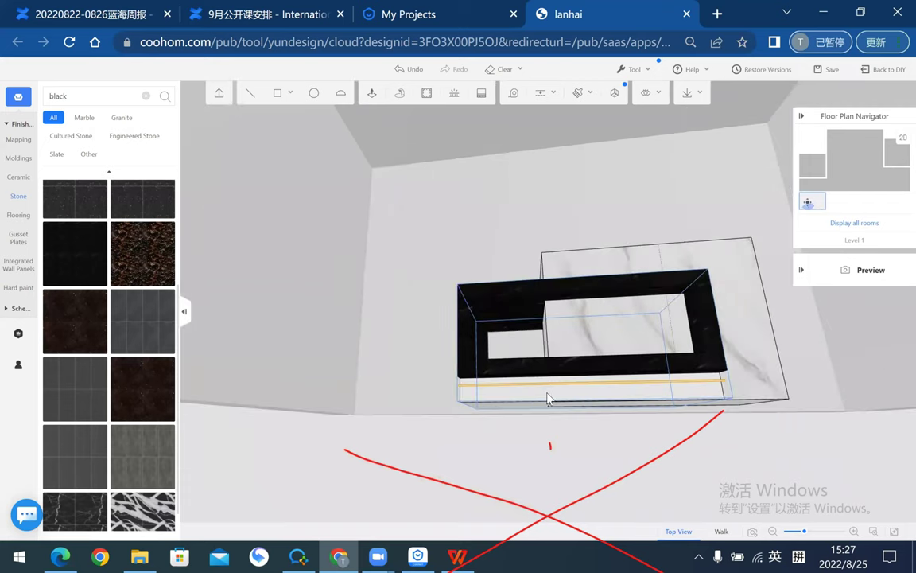
click(547, 397)
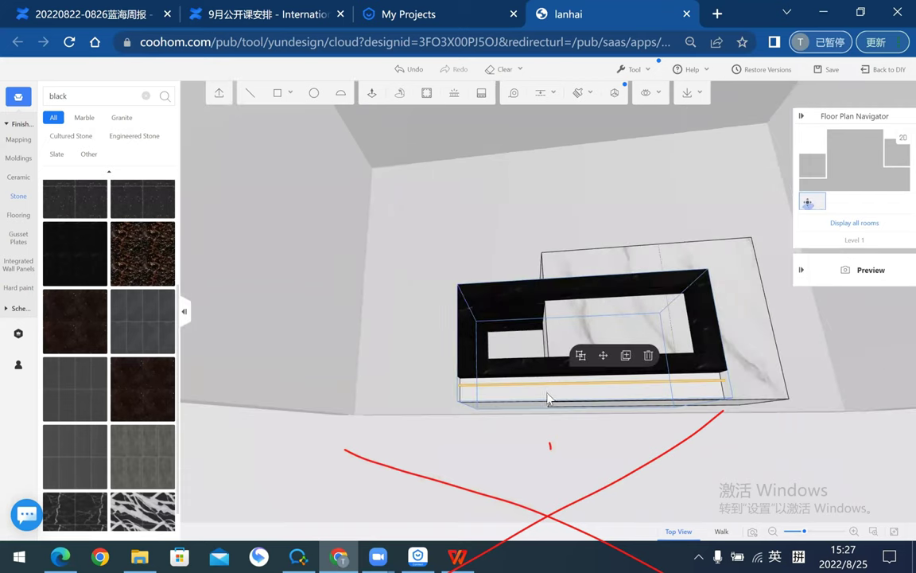
click(581, 356)
- Sample the black stone and brush it onto the counter's front face
click(578, 93)
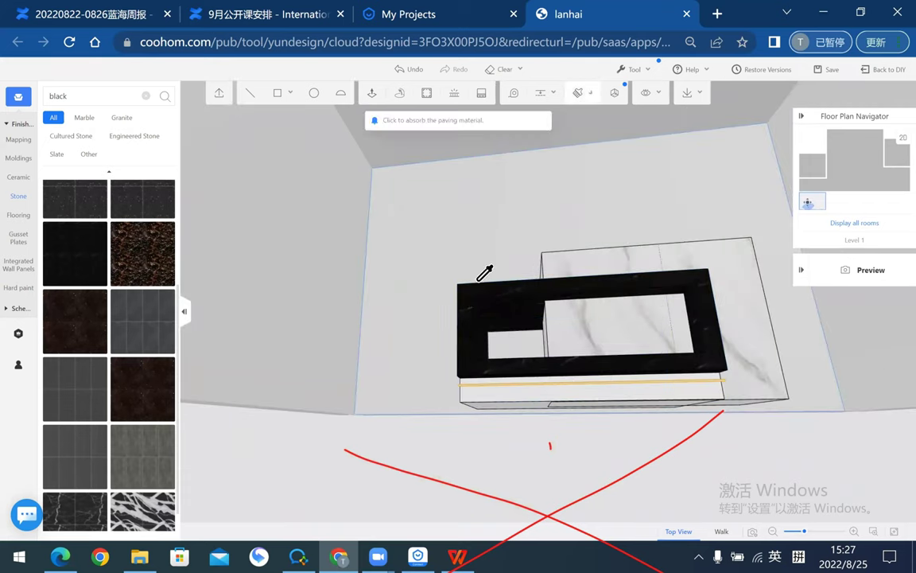
click(476, 295)
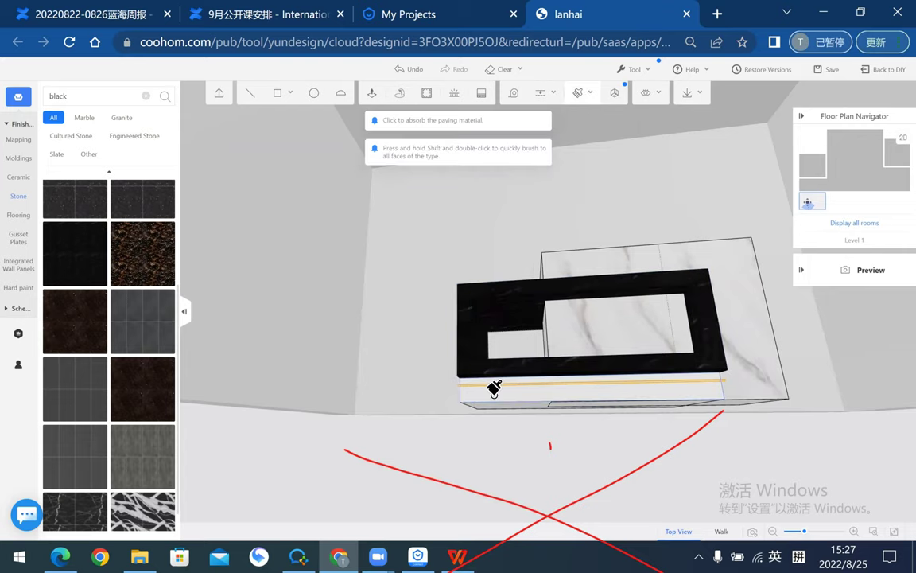
click(481, 381)
click(552, 365)
scroll(405, 354, down, 5)
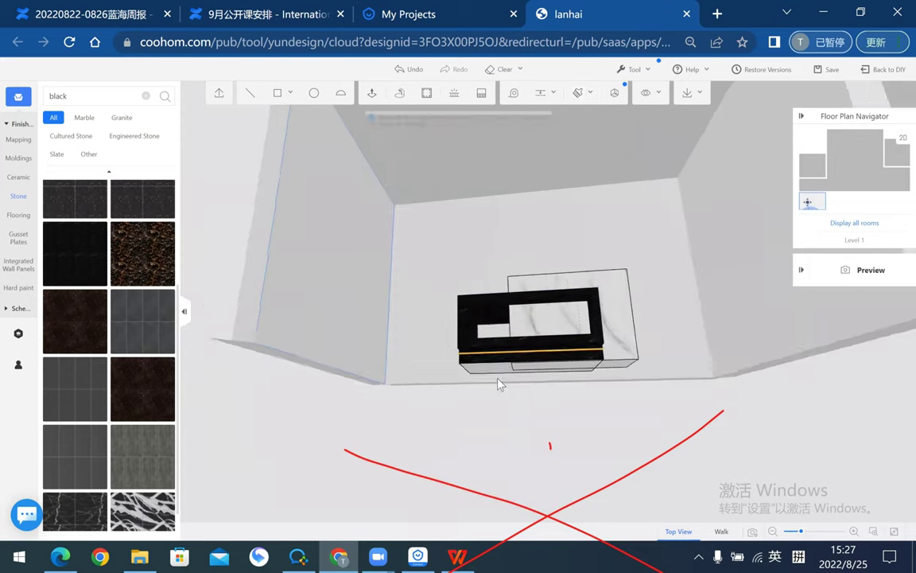
mouse_move(663, 385)
mouse_down()
mouse_move(521, 384)
mouse_move(465, 405)
mouse_move(597, 395)
mouse_move(496, 361)
mouse_move(598, 322)
mouse_move(515, 351)
mouse_move(502, 297)
mouse_move(624, 355)
mouse_move(636, 334)
mouse_up()
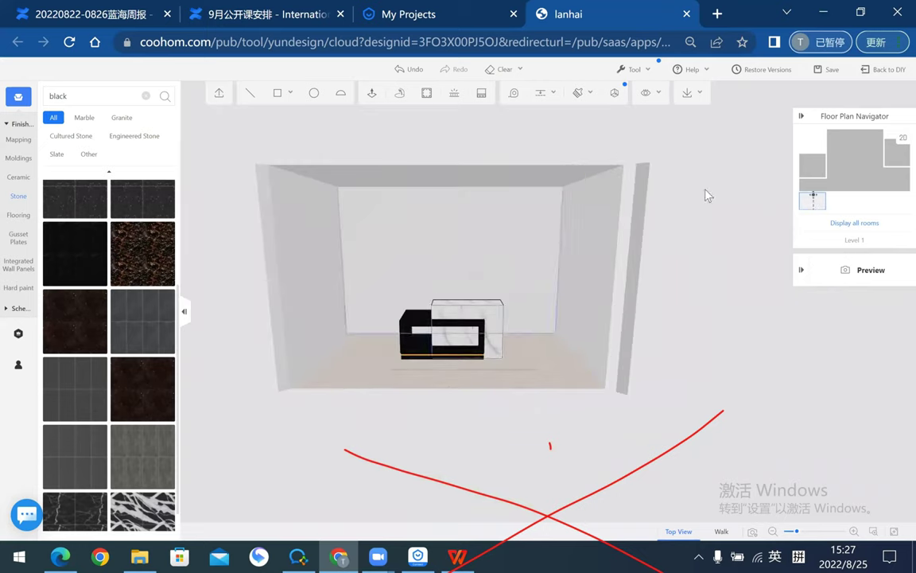
- Place two door openings at the left and right ends of the Entrance's top wall
click(451, 557)
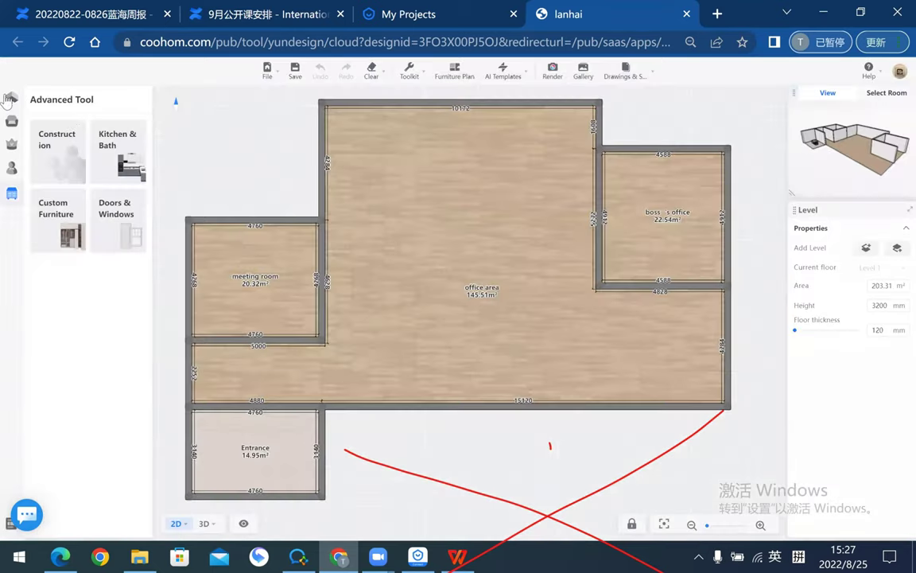
scroll(60, 272, down, 1)
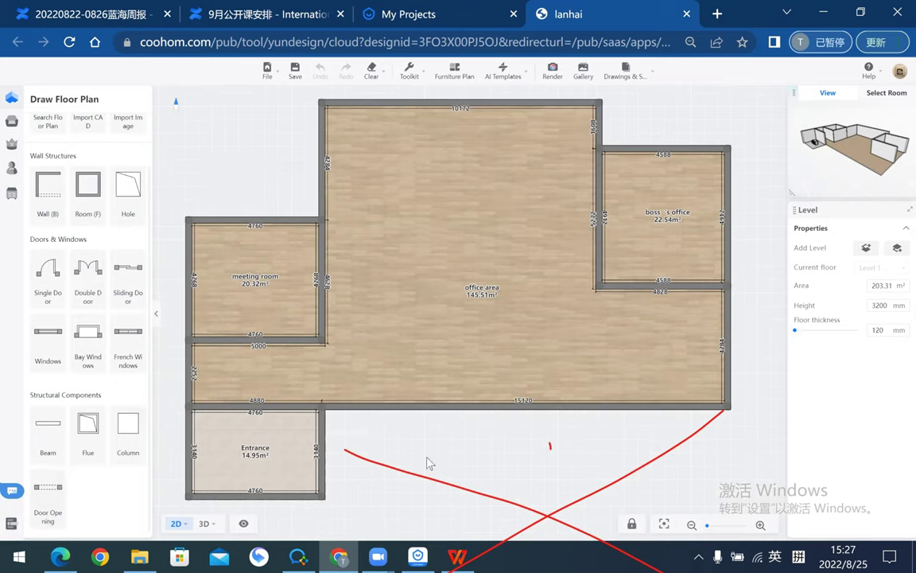
drag(496, 427, 499, 404)
scroll(499, 403, up, 3)
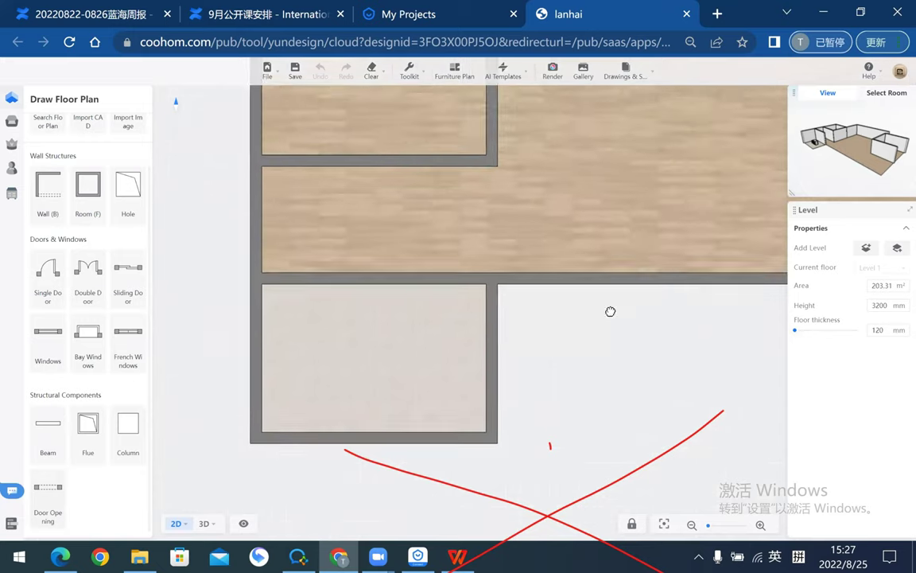
click(49, 496)
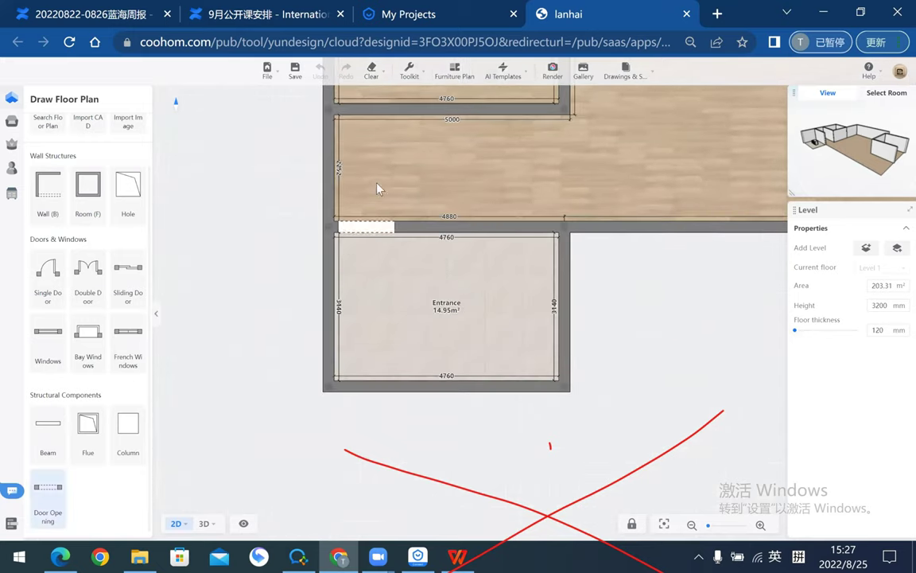
click(354, 231)
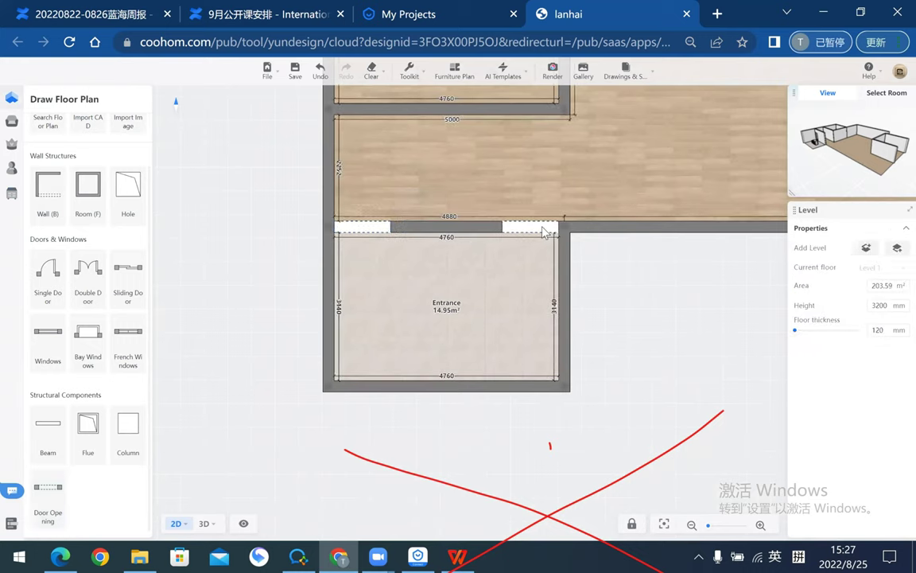
click(544, 232)
click(645, 311)
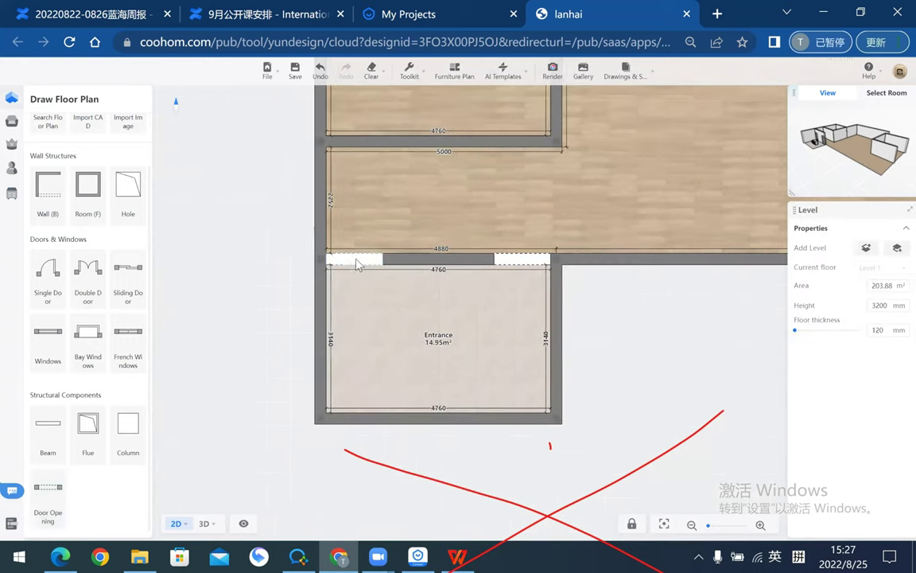
- Select the left 1200 × 2200 mm opening and compare it with the reference slide
click(356, 261)
mouse_move(784, 140)
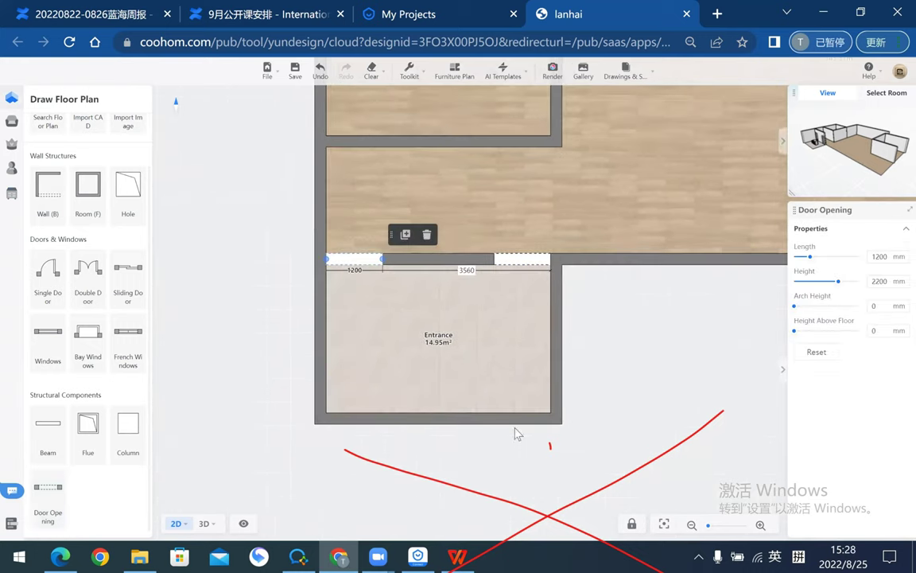
key(alt+Tab)
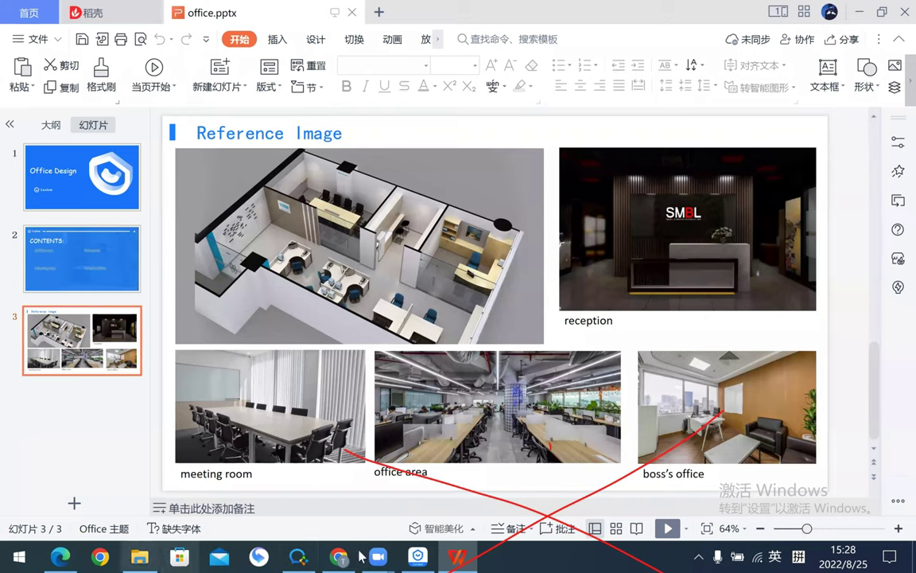
key(alt+Tab)
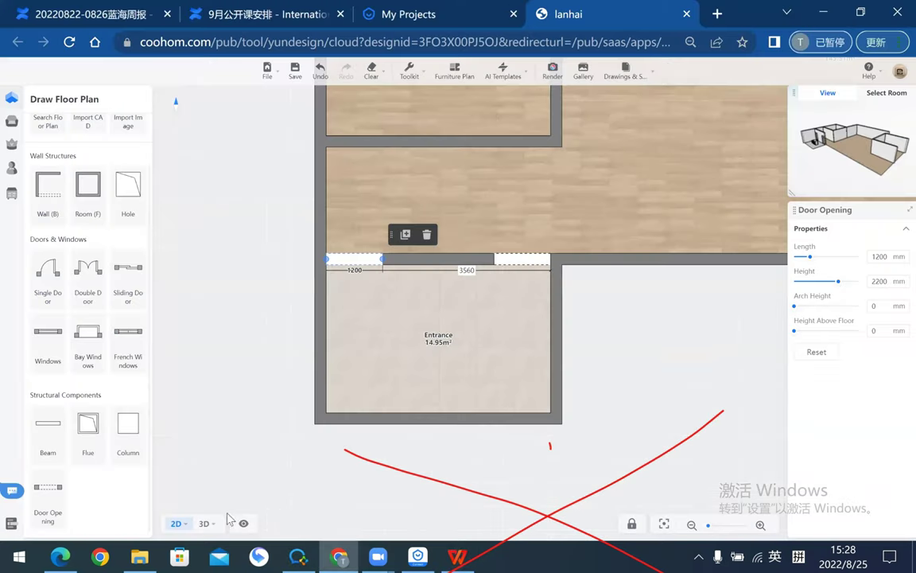
- In 3D, raise the left door opening's height to 3200 mm
key(2)
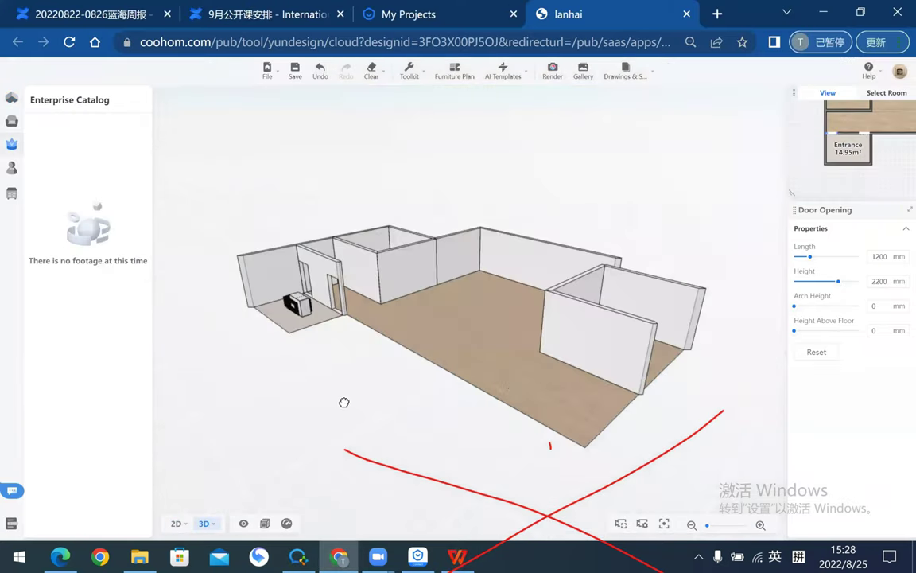
scroll(343, 401, up, 3)
scroll(453, 365, up, 3)
mouse_move(453, 366)
mouse_down()
mouse_move(501, 358)
mouse_move(599, 260)
mouse_up()
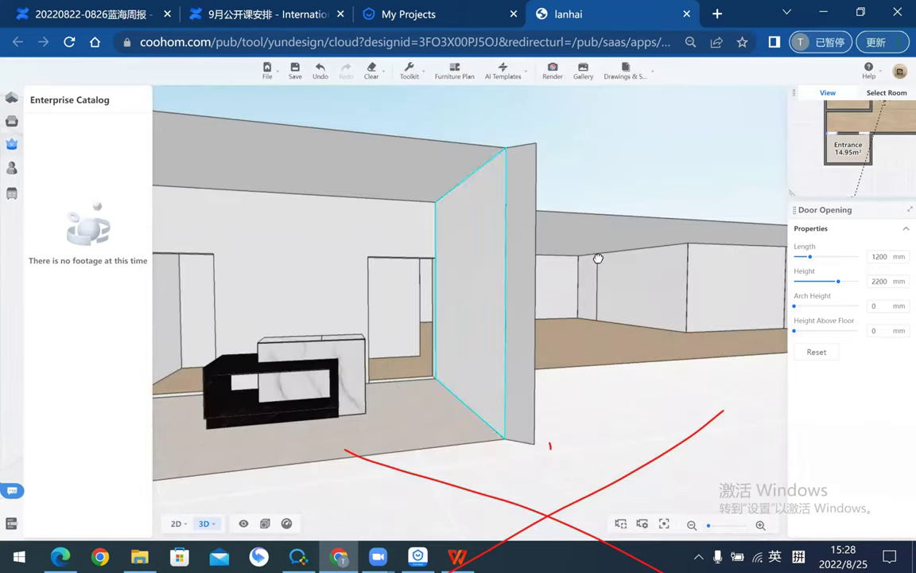
scroll(599, 261, down, 3)
scroll(579, 307, down, 2)
drag(315, 257, 677, 233)
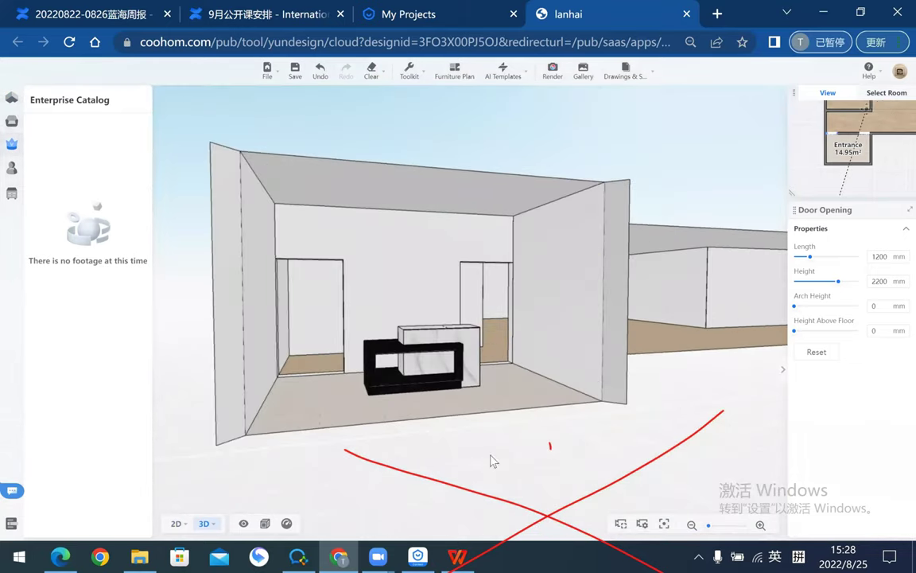
drag(839, 280, 874, 276)
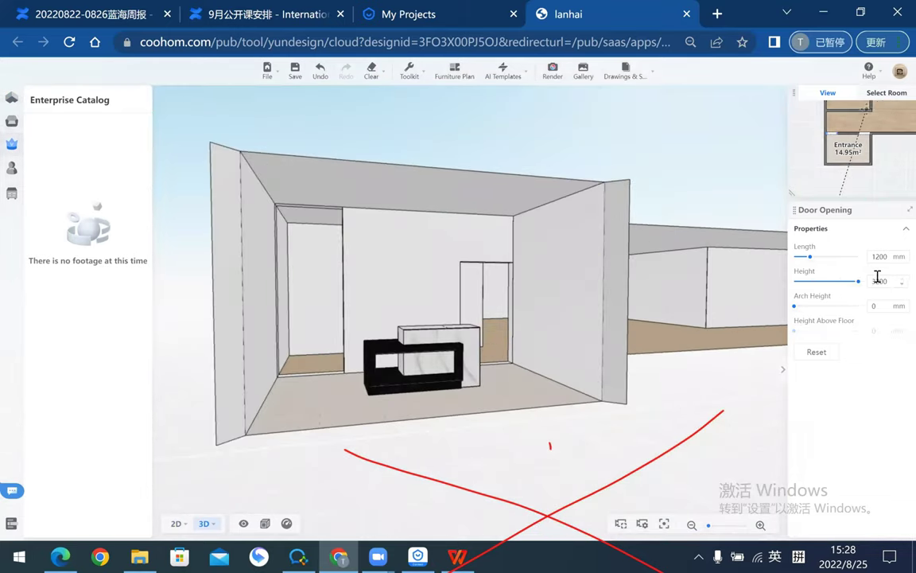
click(175, 525)
- Raise the right door opening to 3200 mm as well and review the plan
click(523, 259)
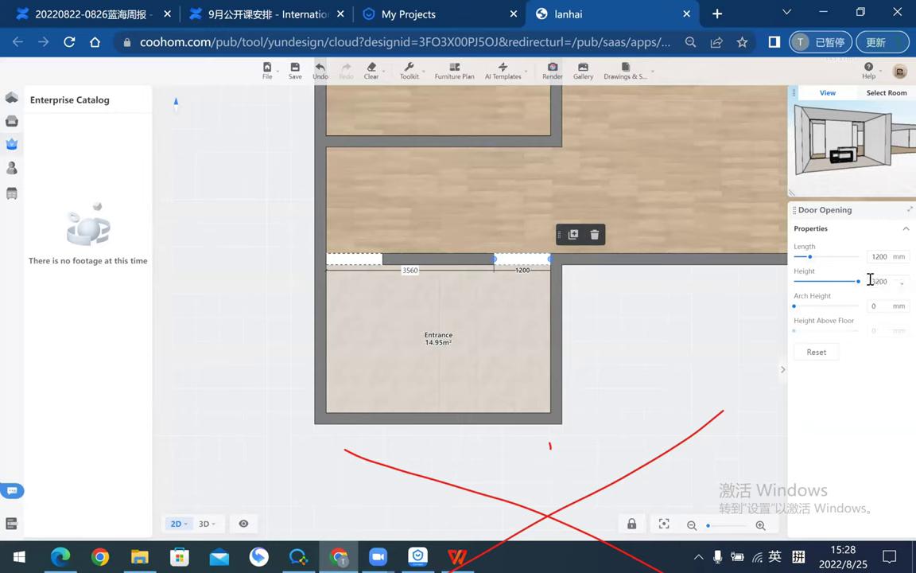
click(638, 327)
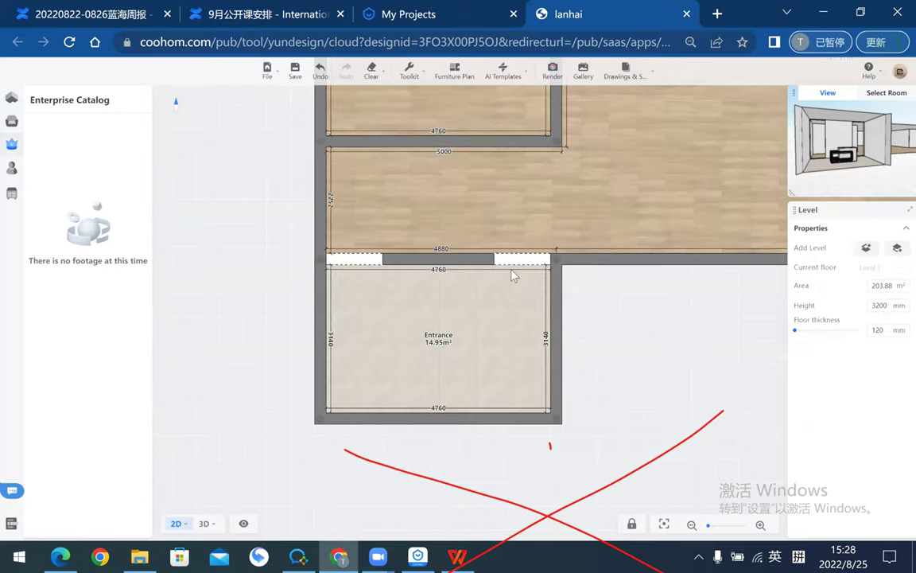
drag(675, 322, 647, 335)
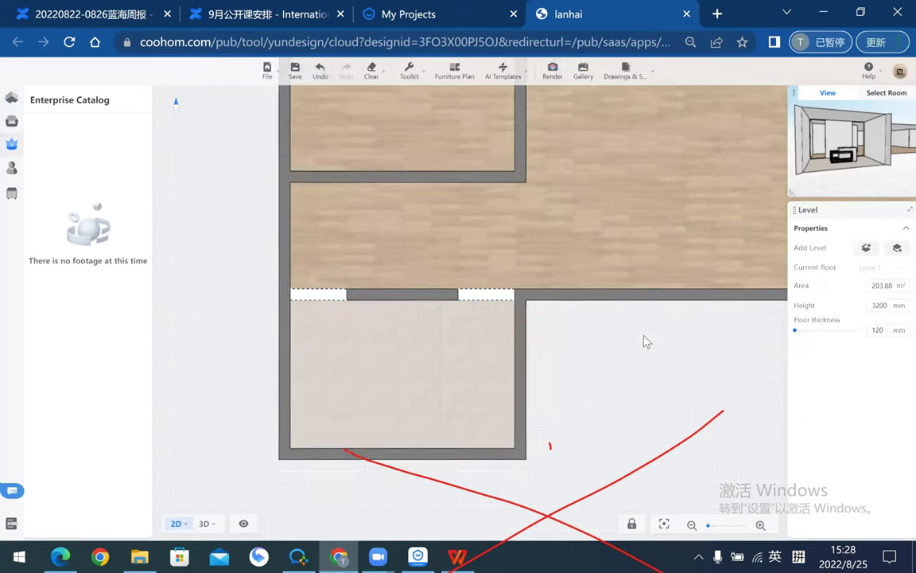
scroll(675, 337, down, 2)
scroll(497, 325, down, 2)
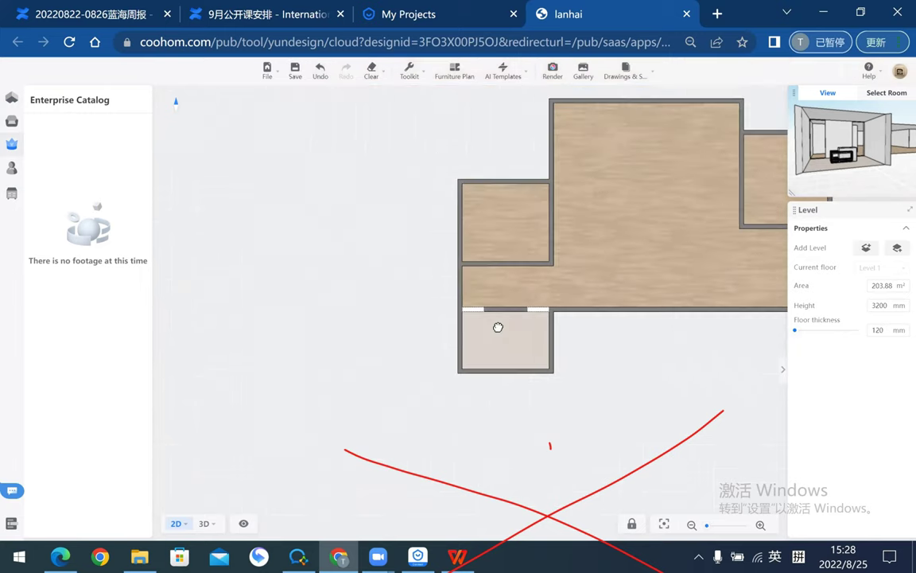
scroll(473, 239, down, 1)
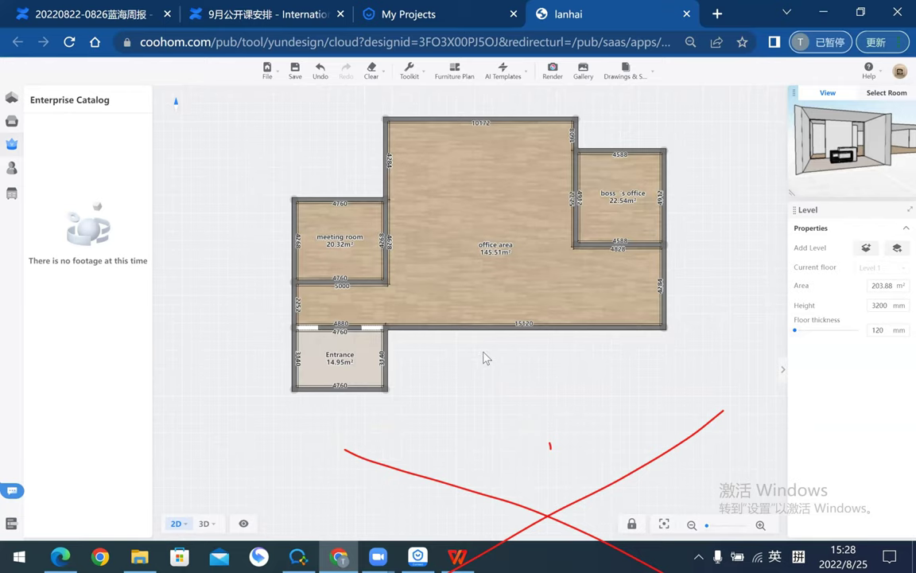
scroll(478, 378, up, 2)
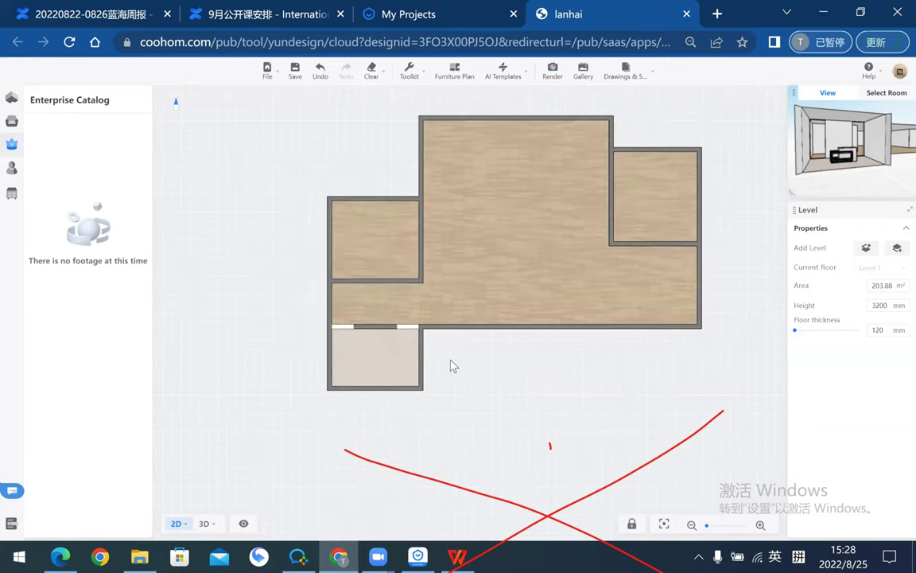
scroll(452, 365, up, 3)
scroll(559, 368, up, 3)
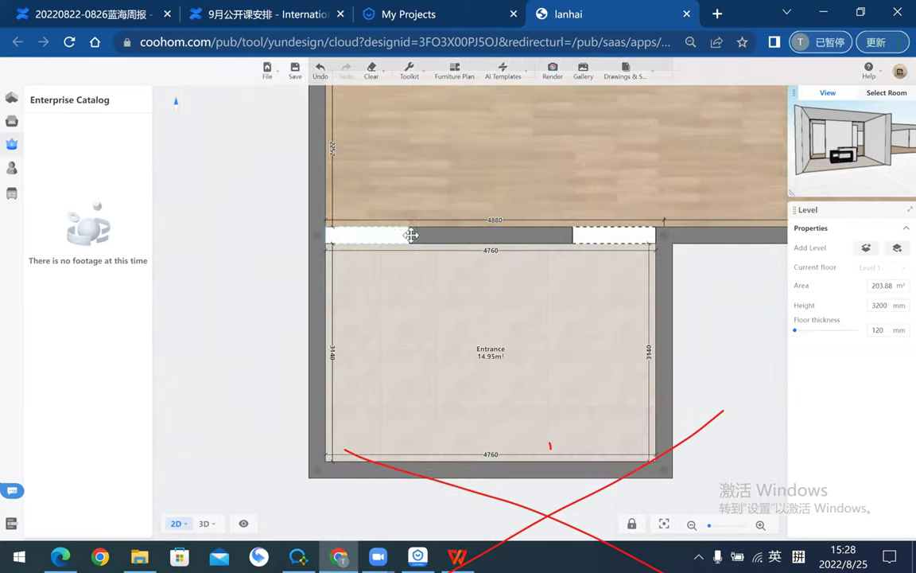
- Enter 1350 mm as the Length of the left, then the right, door opening
click(409, 236)
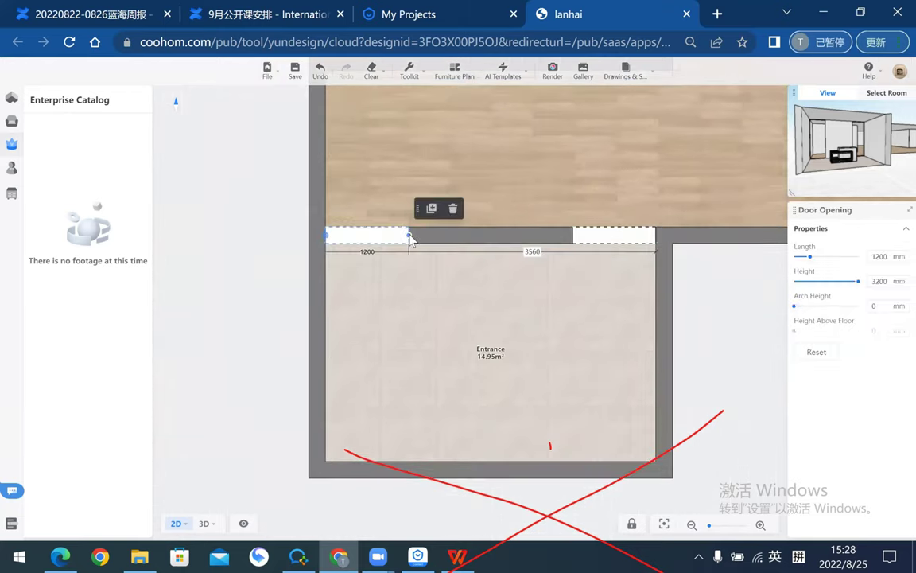
double_click(884, 256)
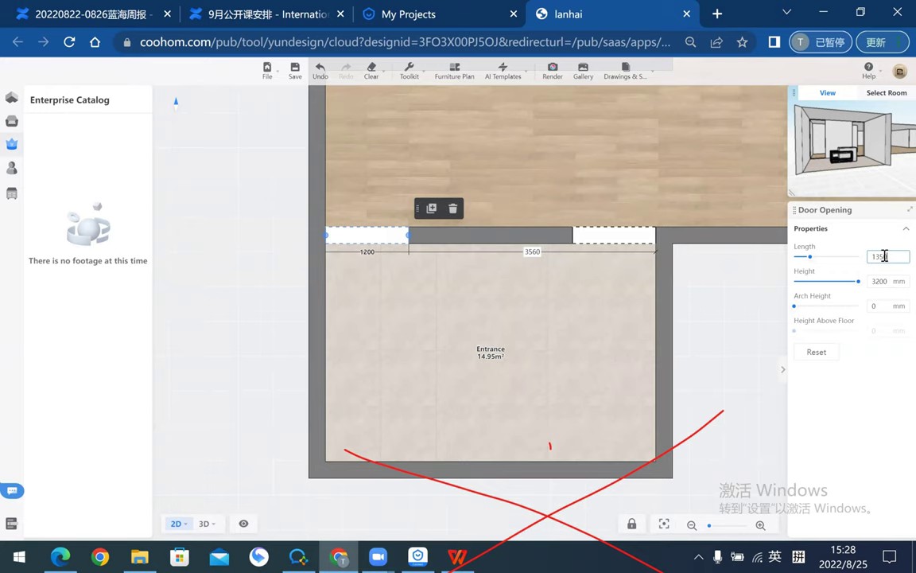
text(1350)
key(Return)
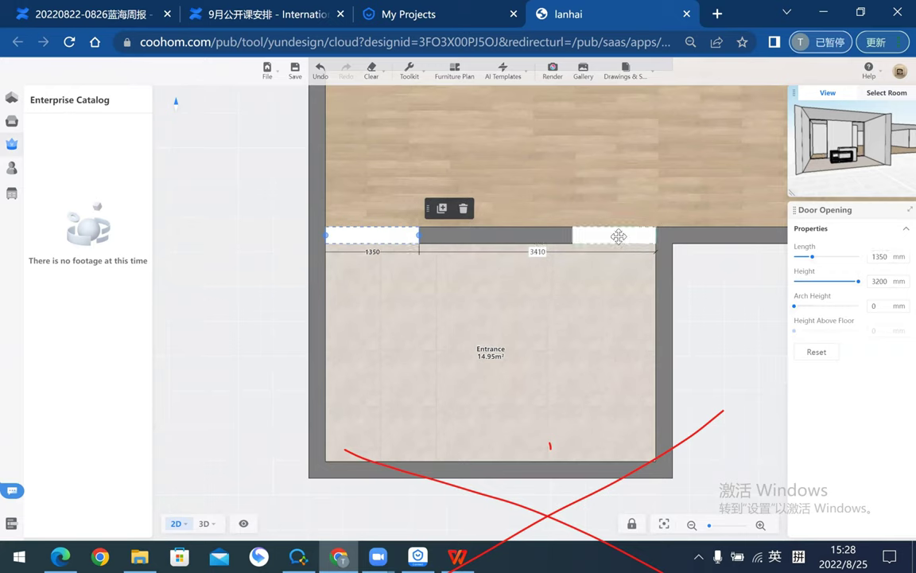
click(619, 237)
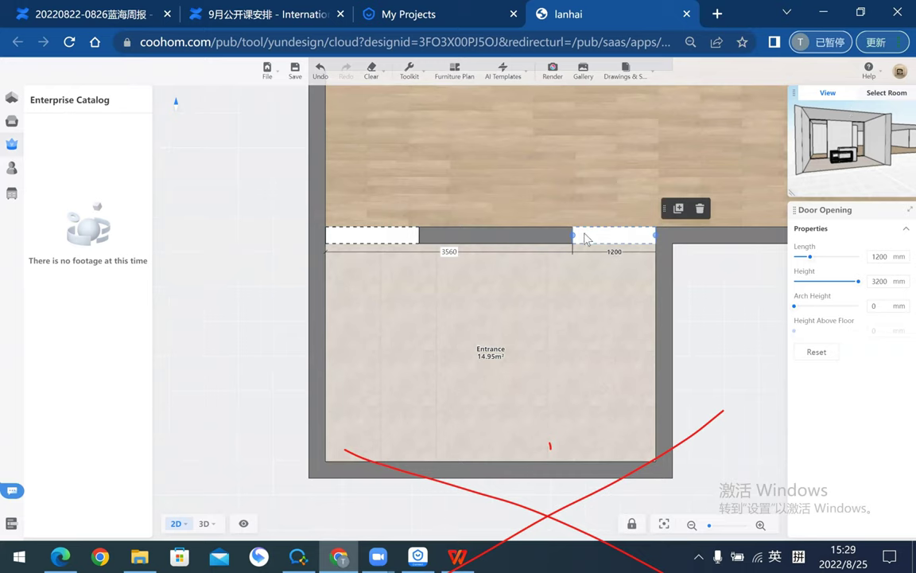
double_click(878, 257)
click(612, 310)
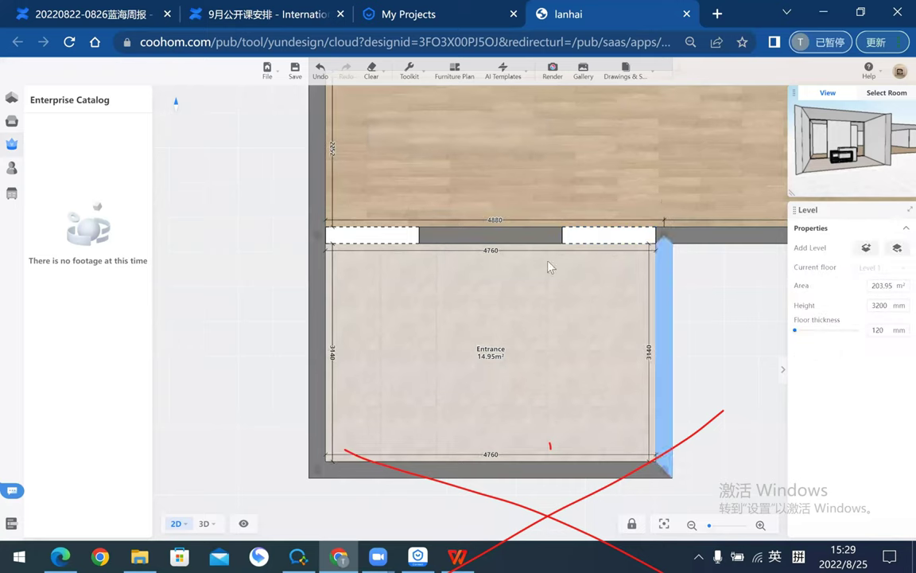
- View the entrance's two full-height openings in 3D
click(207, 523)
key(3)
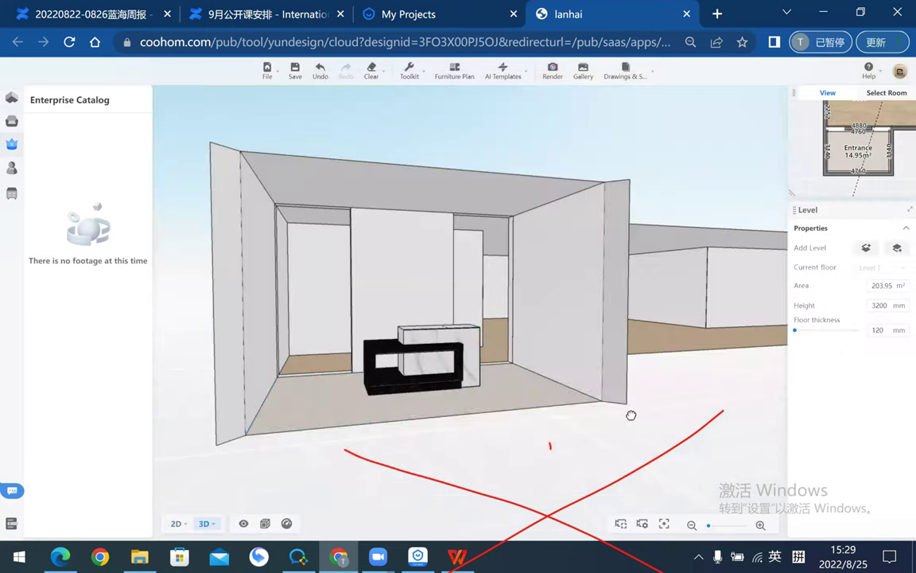
mouse_move(631, 415)
mouse_down()
mouse_move(585, 413)
mouse_move(638, 408)
mouse_move(623, 410)
mouse_move(649, 430)
mouse_move(645, 440)
mouse_up()
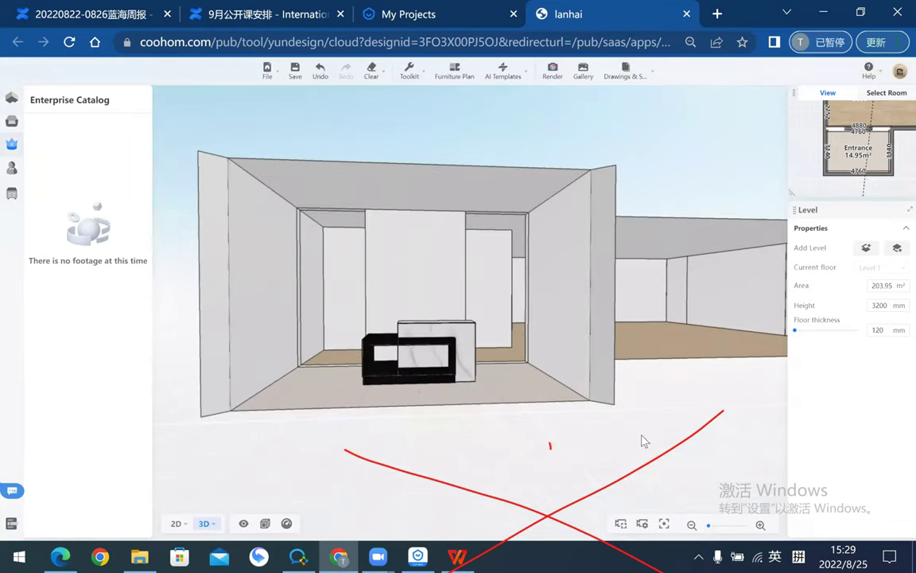
- Compare against the reference slide, then bring up the Advanced Tool list
click(477, 556)
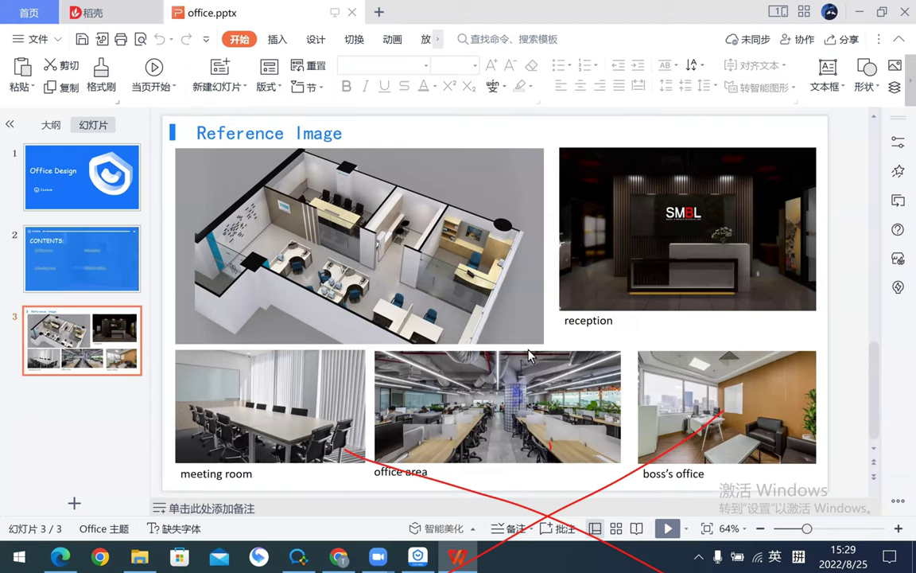
click(338, 557)
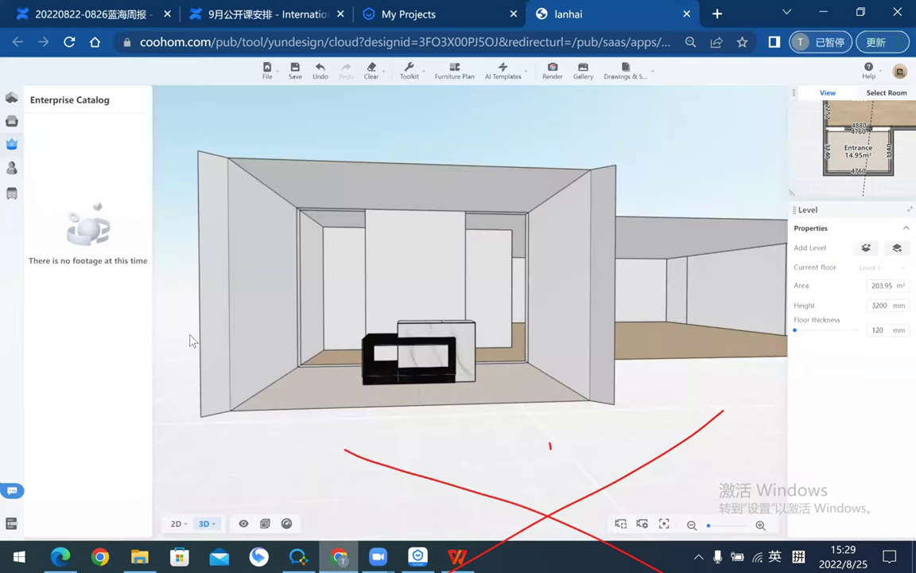
mouse_move(11, 193)
click(36, 194)
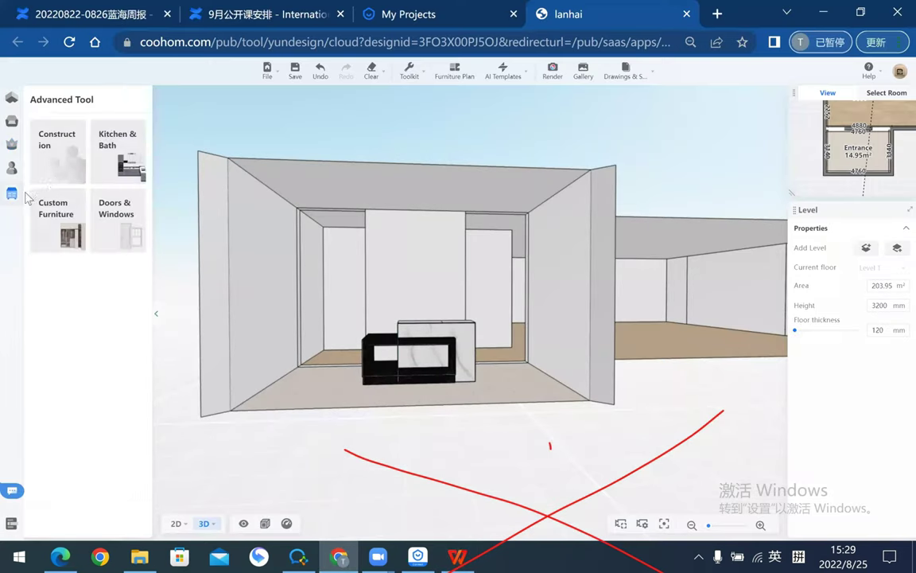
- Enter Construction design mode and orbit to face the back wall behind the desk
click(60, 151)
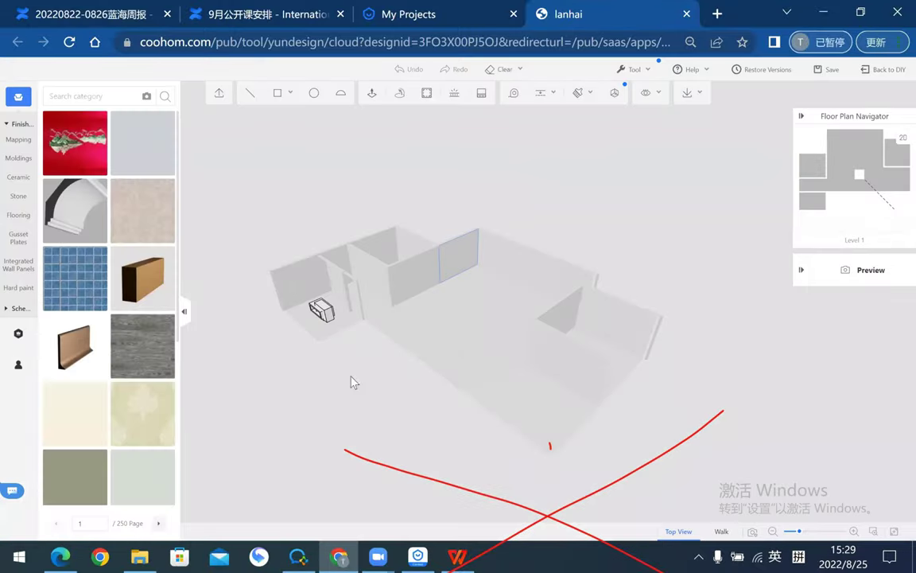
scroll(609, 291, up, 5)
scroll(557, 374, up, 2)
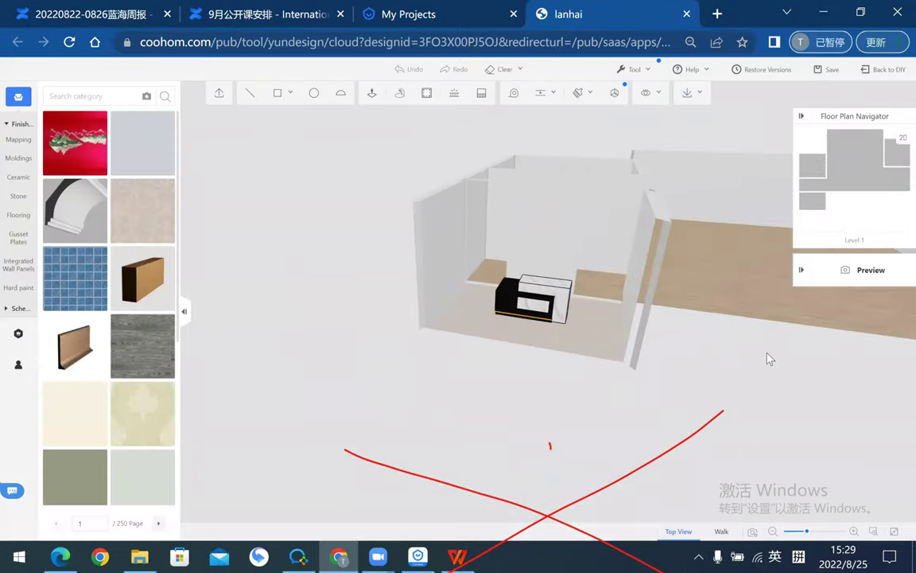
scroll(769, 358, up, 2)
scroll(714, 379, up, 2)
scroll(548, 436, up, 2)
scroll(670, 395, down, 3)
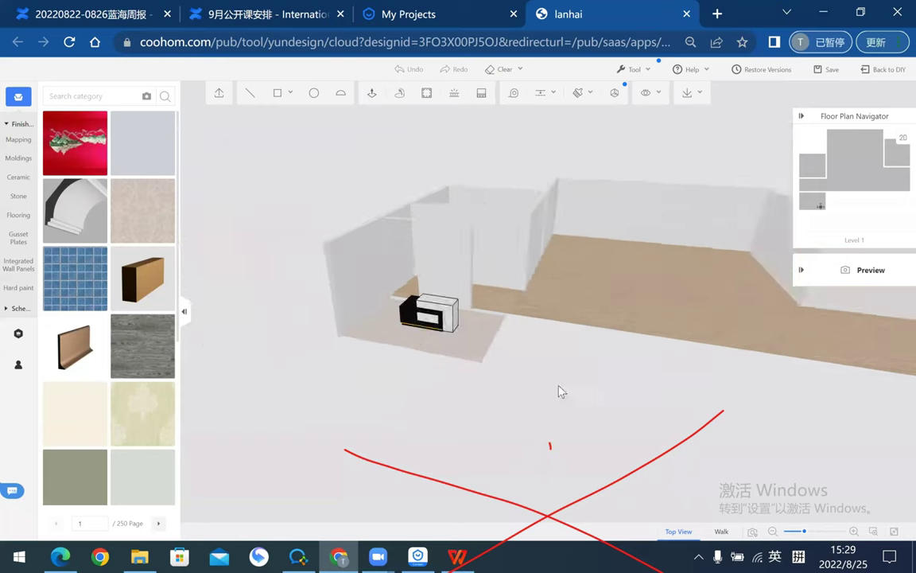
scroll(503, 347, down, 2)
scroll(732, 375, up, 2)
scroll(732, 376, up, 2)
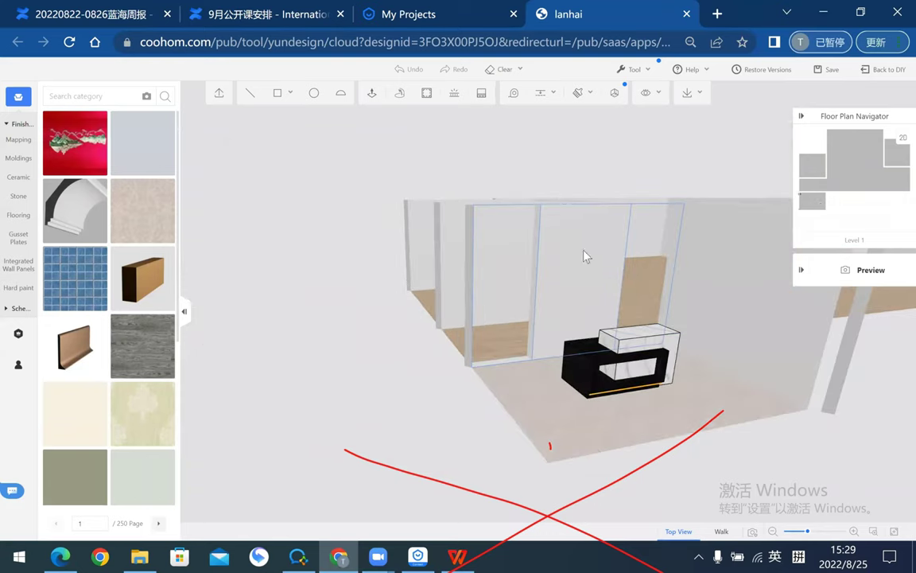
drag(376, 395, 421, 374)
scroll(421, 373, up, 2)
scroll(446, 372, up, 2)
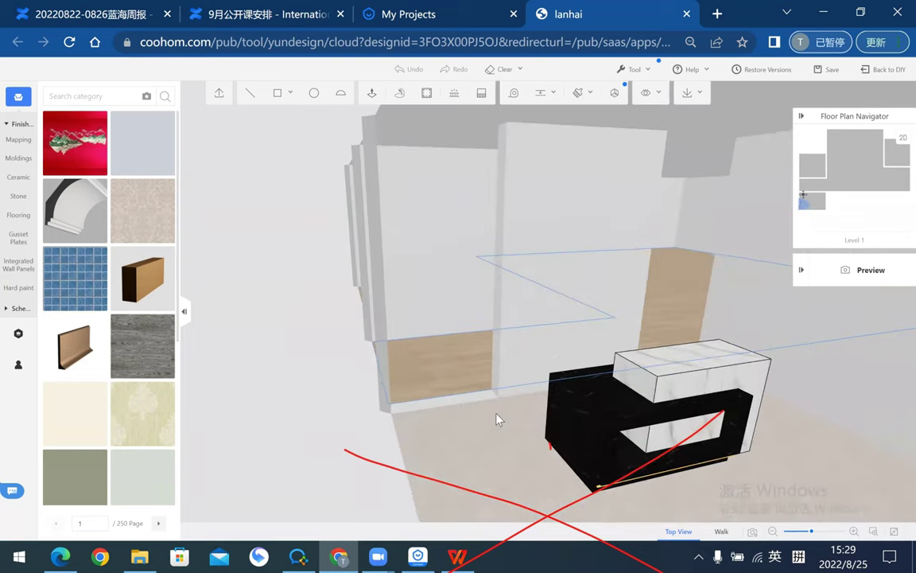
scroll(502, 401, up, 2)
scroll(498, 408, down, 2)
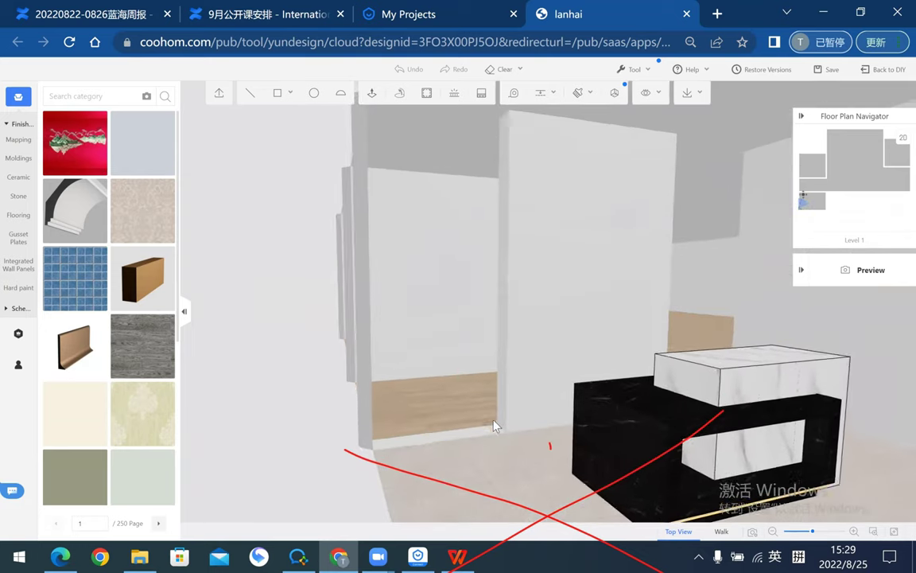
scroll(477, 381, down, 3)
mouse_move(733, 136)
mouse_down()
mouse_move(674, 191)
mouse_move(630, 198)
mouse_move(556, 151)
mouse_up()
- Measure the back wall's top edge at about 2060 wide and inspect the wall face
click(516, 94)
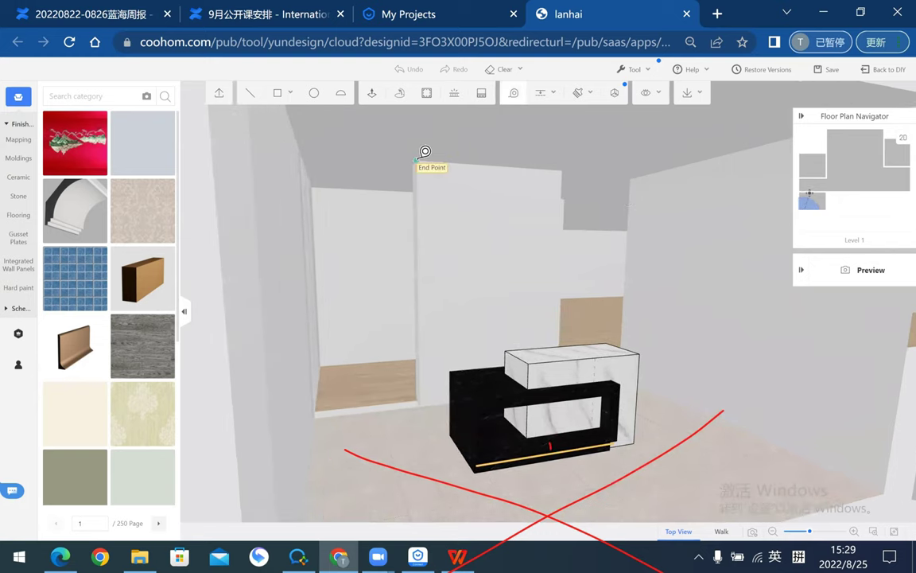
click(418, 161)
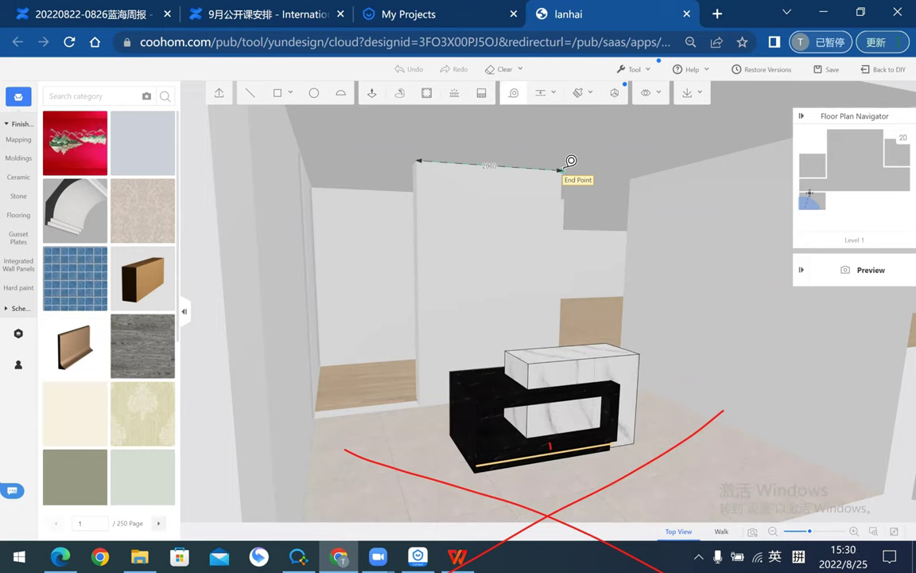
key(Escape)
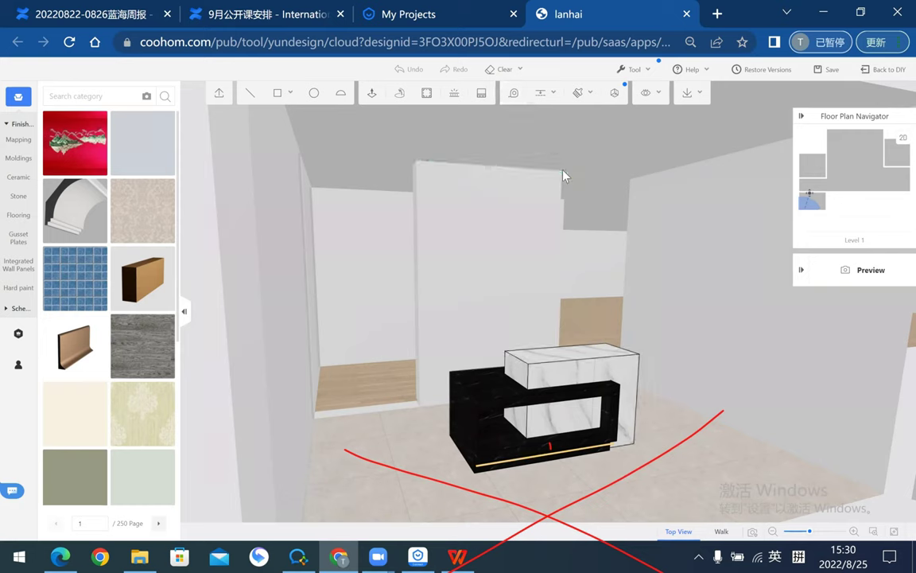
click(510, 195)
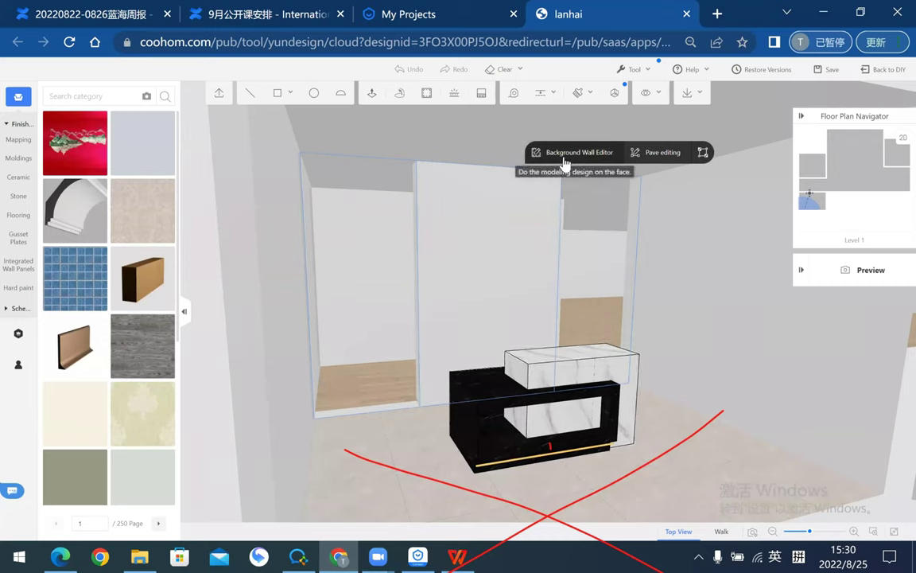
click(564, 159)
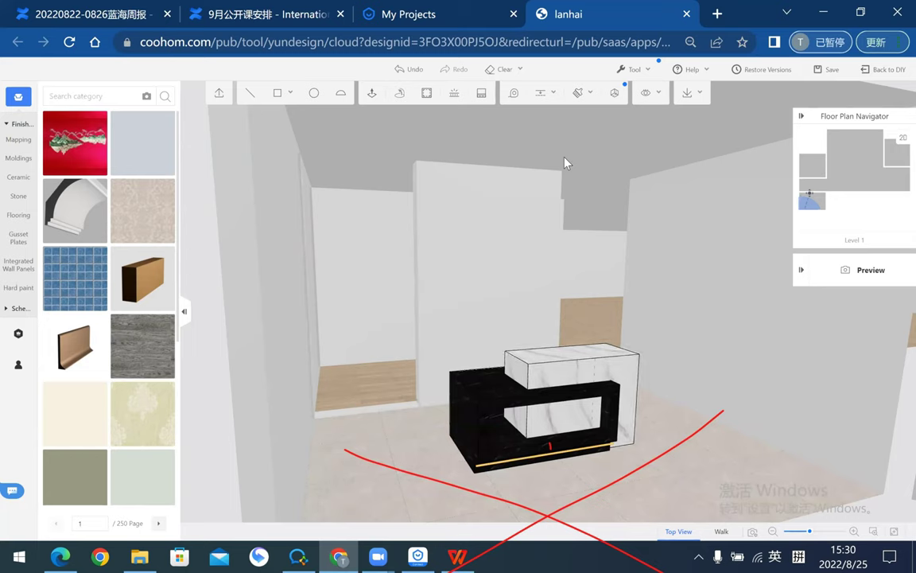
scroll(547, 235, down, 2)
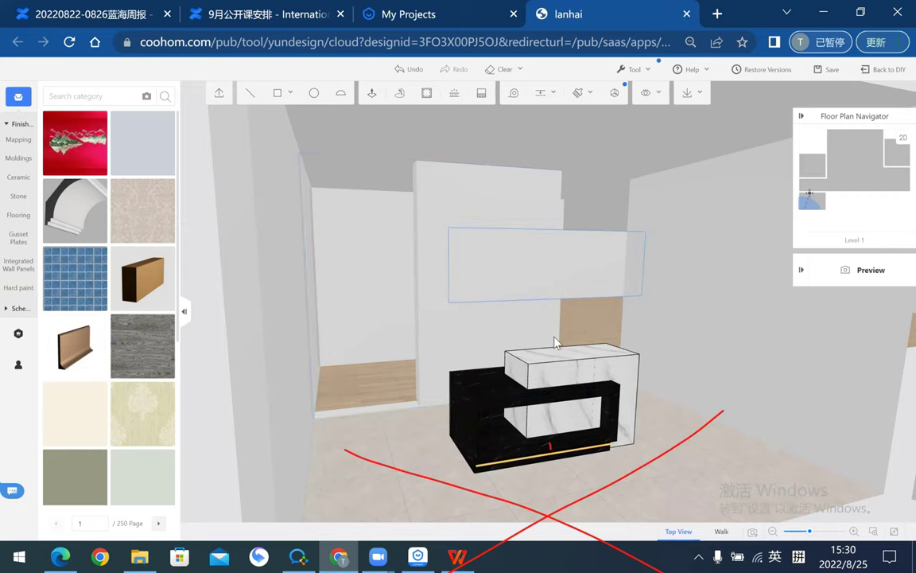
scroll(588, 278, down, 5)
scroll(706, 390, up, 3)
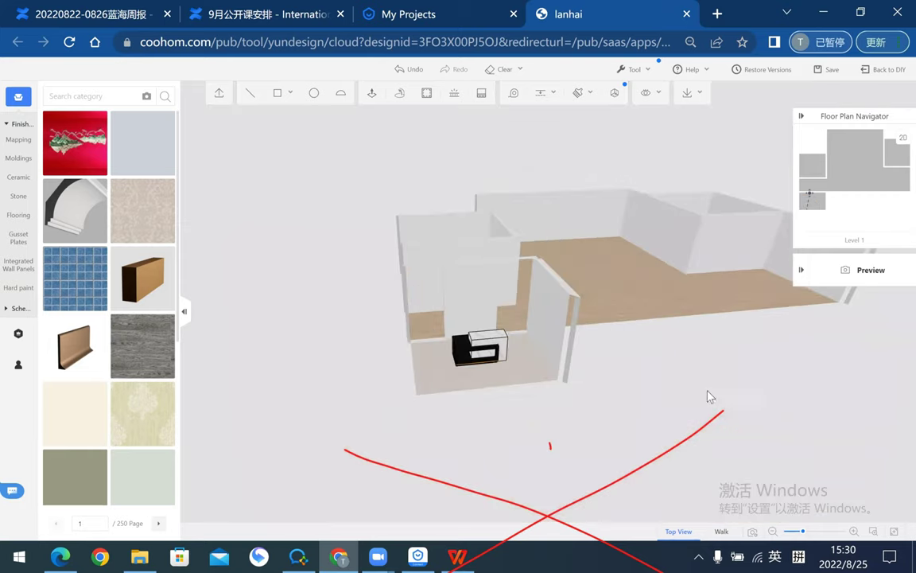
scroll(677, 398, up, 2)
scroll(495, 259, up, 2)
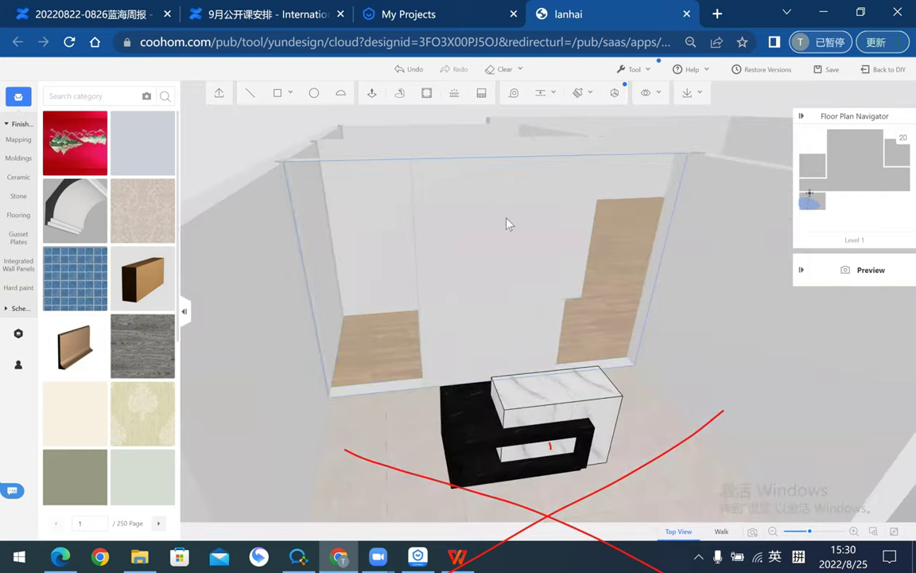
scroll(481, 267, down, 2)
scroll(475, 280, down, 2)
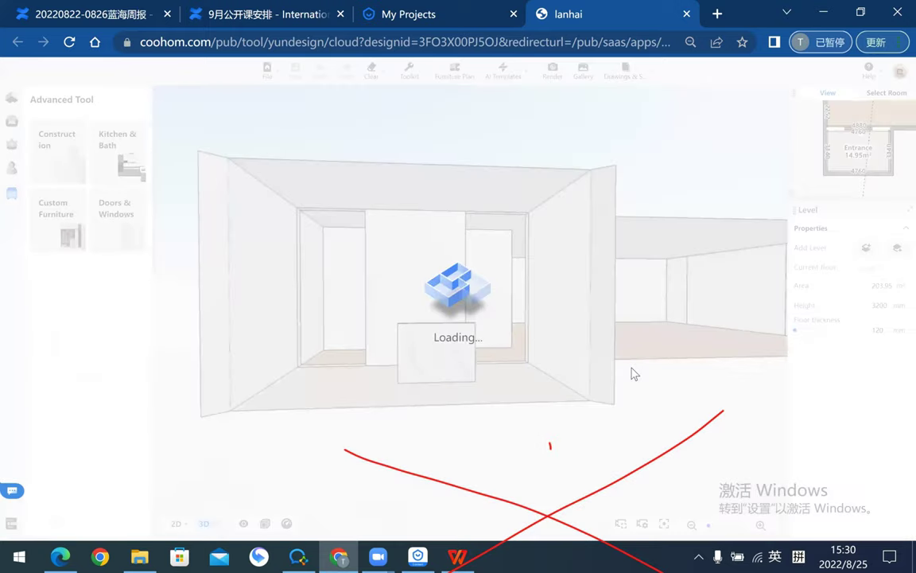
- Save the project and enter the Construction wall-and-floor finishes workspace
scroll(301, 206, up, 3)
scroll(248, 353, up, 3)
scroll(180, 302, up, 2)
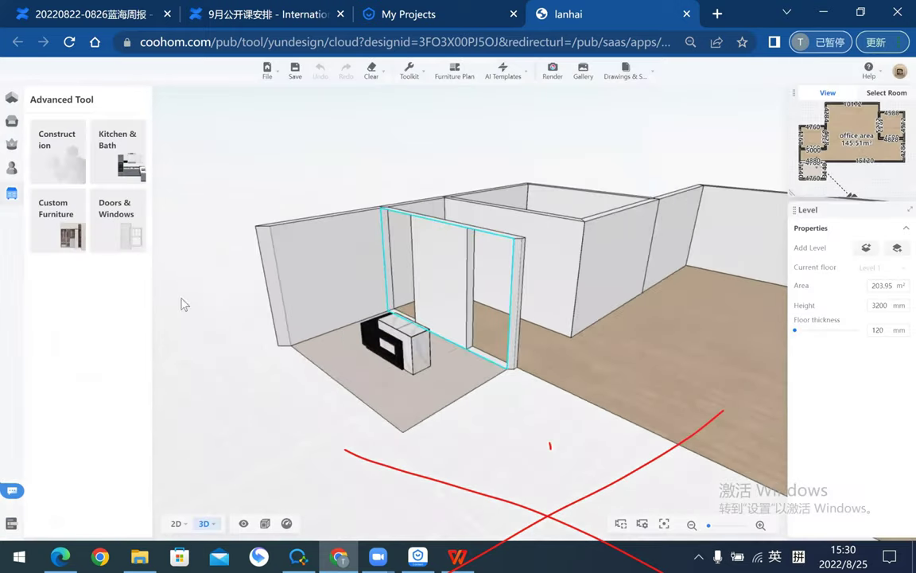
click(59, 153)
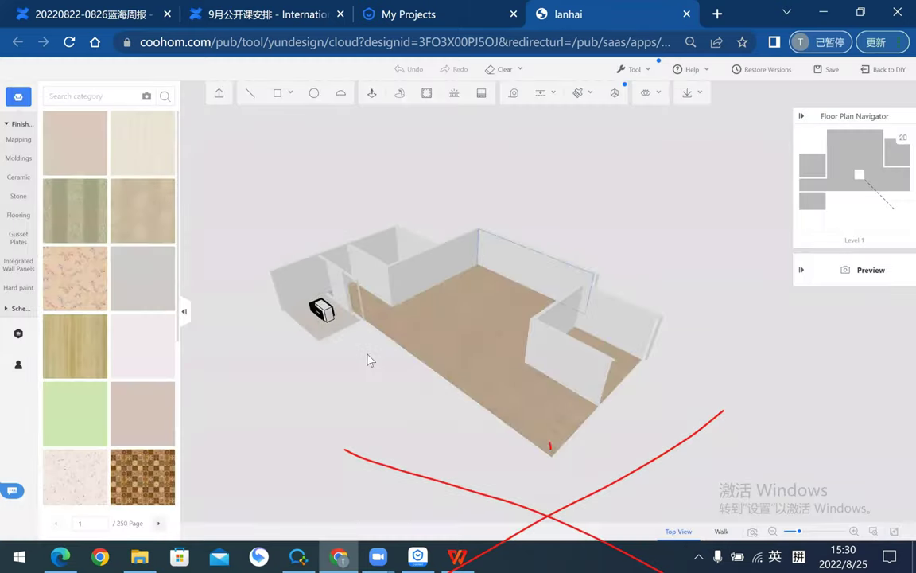
- Orbit around the reception room walls and zoom out to see the whole floor plan
scroll(445, 342, up, 2)
scroll(513, 323, up, 3)
mouse_move(513, 323)
mouse_down()
mouse_move(475, 436)
mouse_move(497, 396)
mouse_move(379, 235)
mouse_up()
click(436, 191)
click(440, 198)
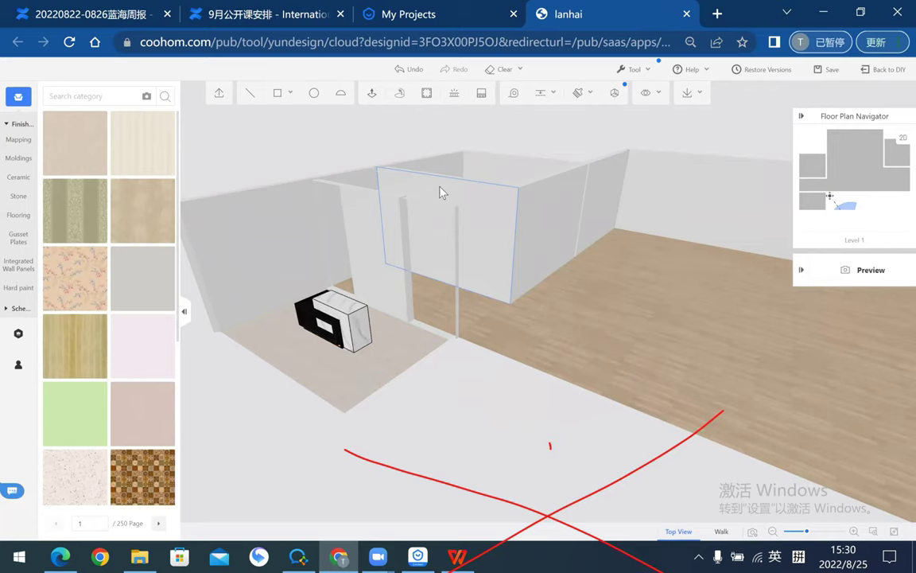
mouse_move(443, 192)
mouse_down()
mouse_move(491, 317)
mouse_move(475, 362)
mouse_move(555, 326)
mouse_move(631, 355)
mouse_move(574, 368)
mouse_up()
scroll(575, 369, up, 3)
scroll(703, 317, up, 3)
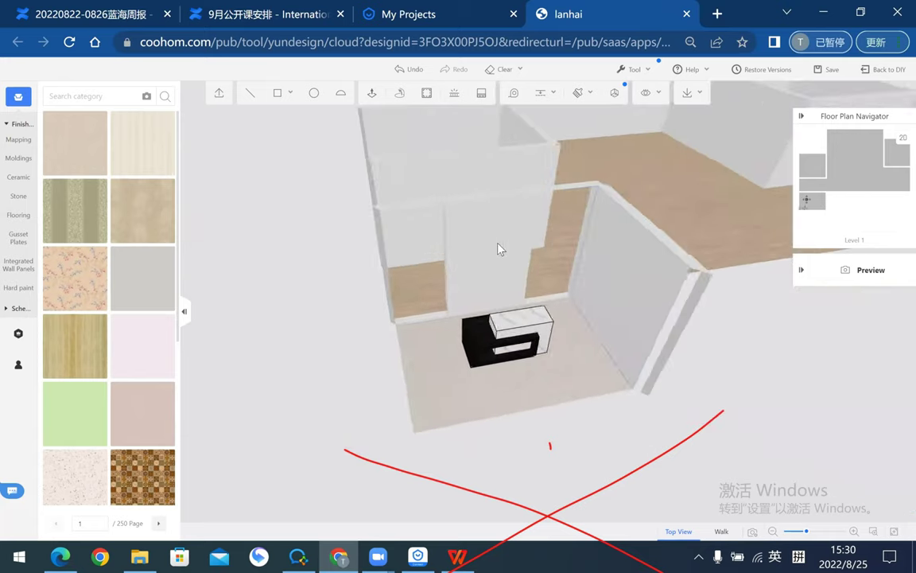
scroll(499, 248, up, 2)
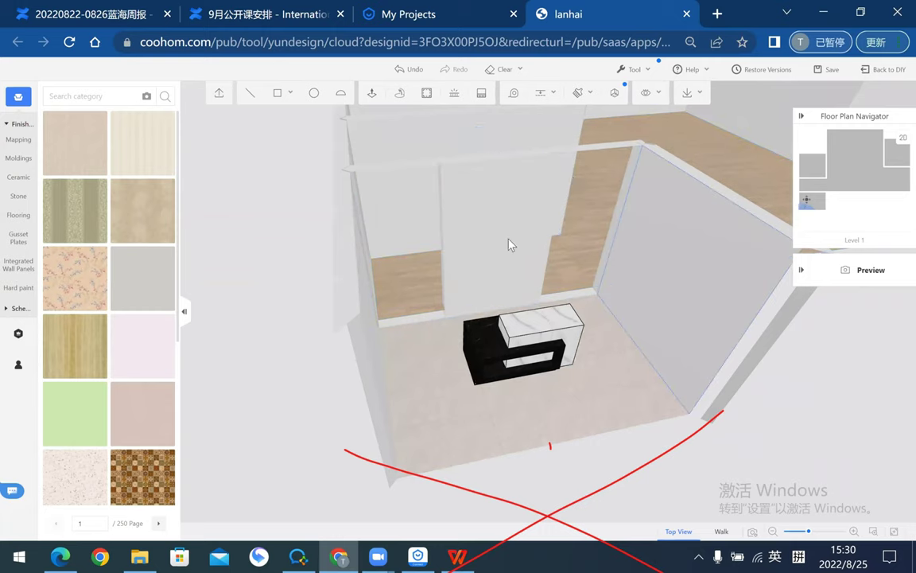
scroll(502, 243, down, 2)
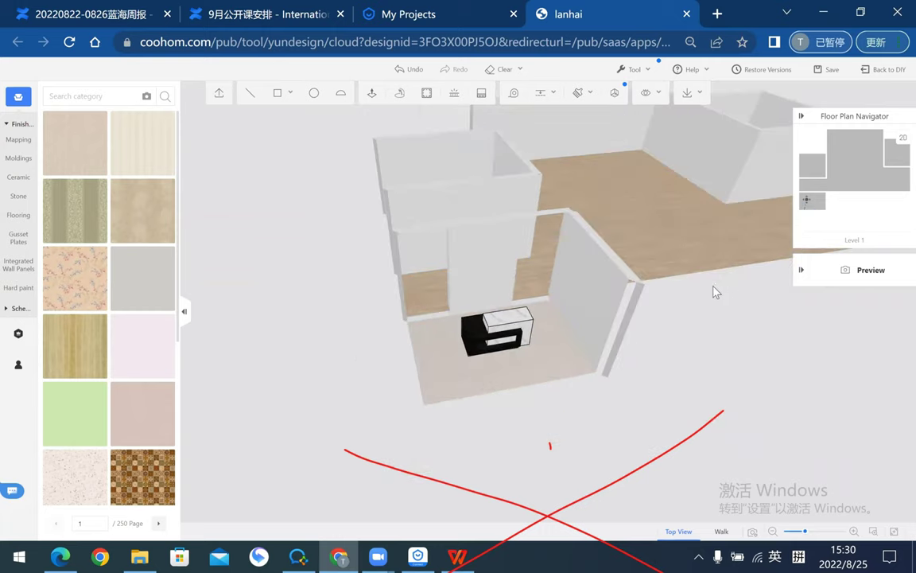
- Orbit to face the reception room's side wall, then select the room to show its area settings
drag(631, 346, 395, 254)
scroll(487, 278, up, 2)
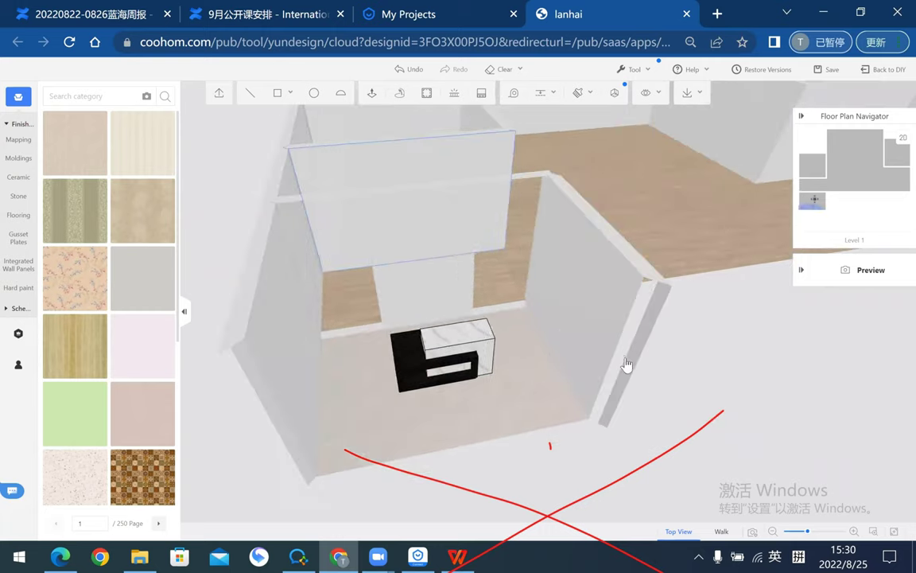
drag(505, 360, 414, 311)
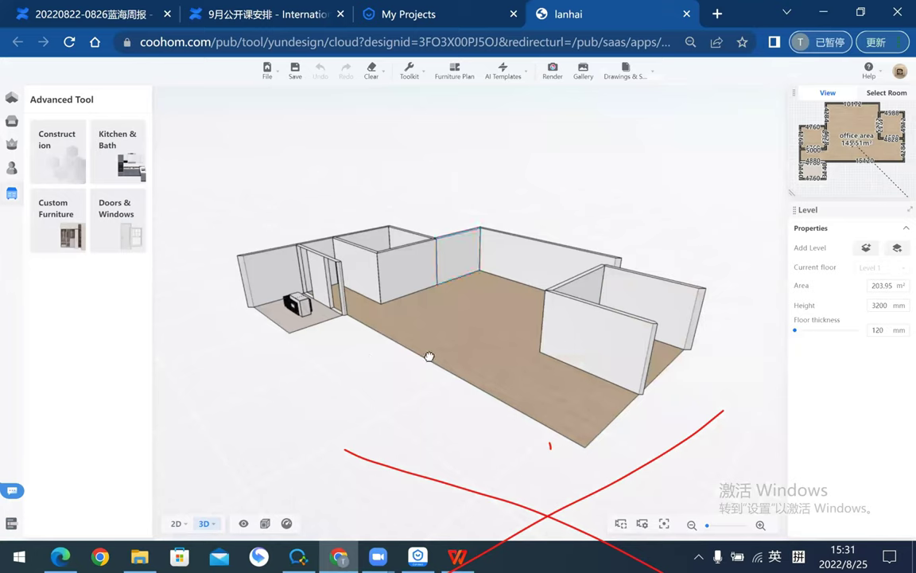
scroll(429, 354, up, 2)
scroll(380, 356, up, 2)
scroll(466, 361, up, 2)
scroll(424, 242, down, 2)
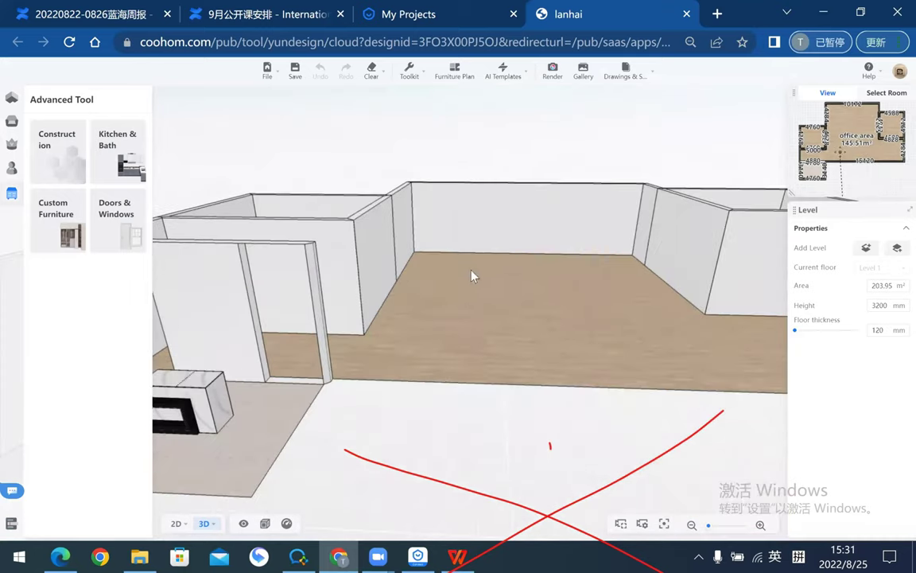
scroll(375, 241, down, 2)
double_click(398, 274)
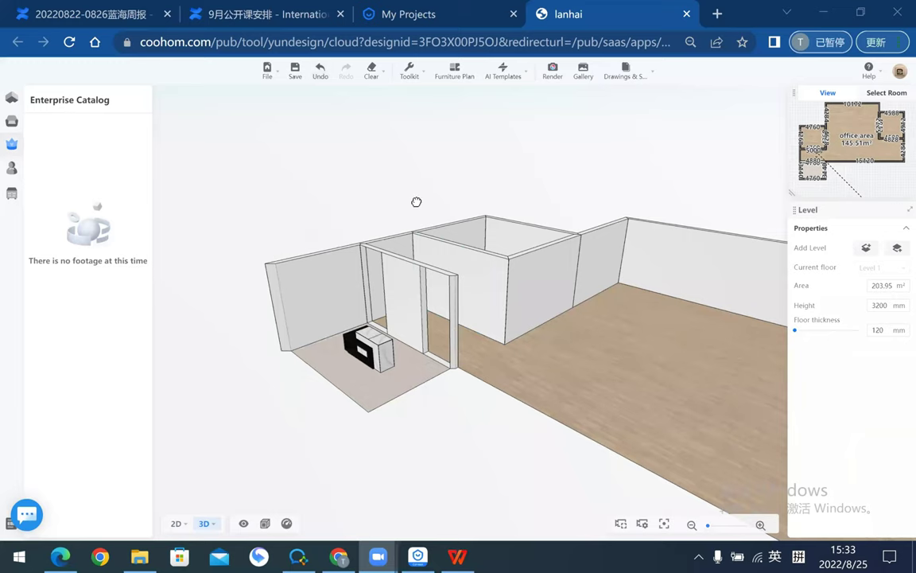
- Open the 2060 mm back wall behind the reception desk in the Background Wall Editor, then view the reference slide
double_click(463, 394)
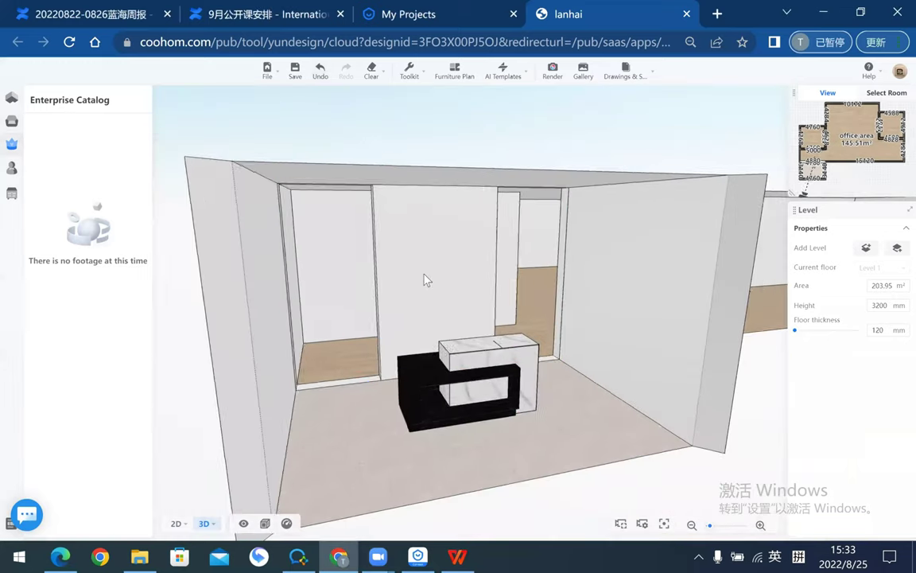
click(409, 241)
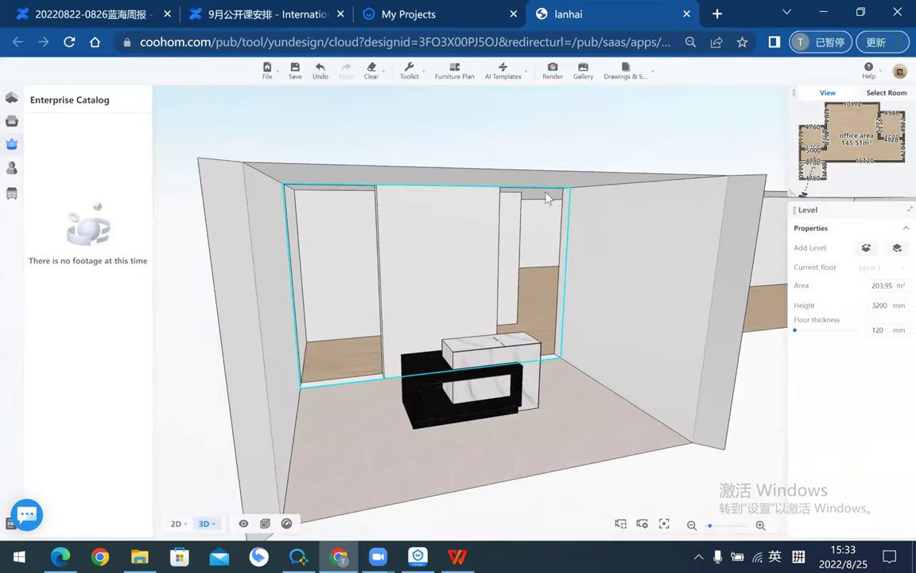
click(612, 151)
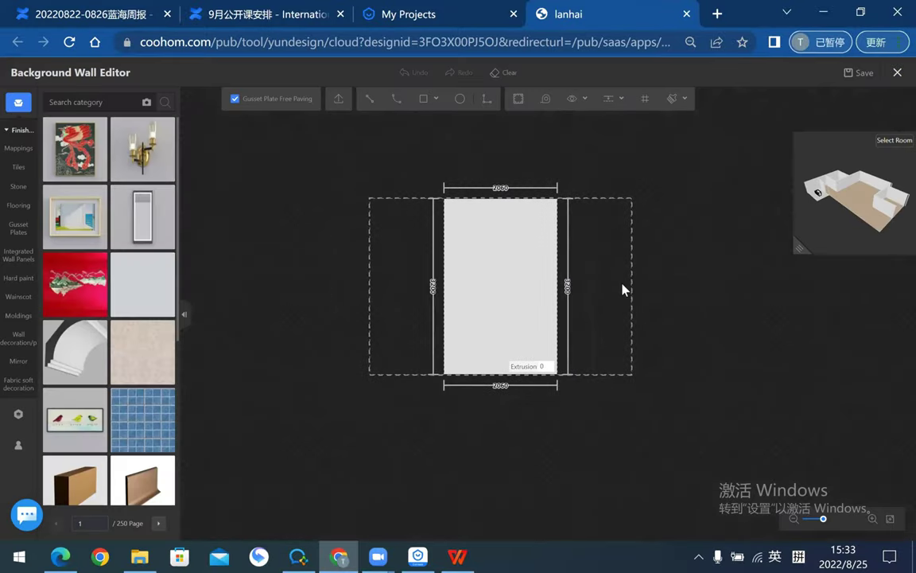
scroll(536, 266, up, 2)
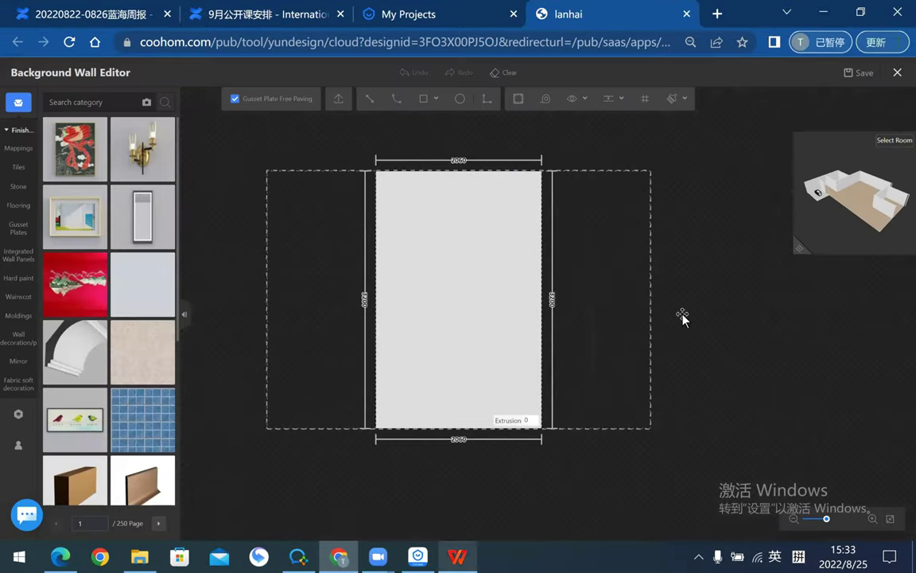
key(alt+Tab)
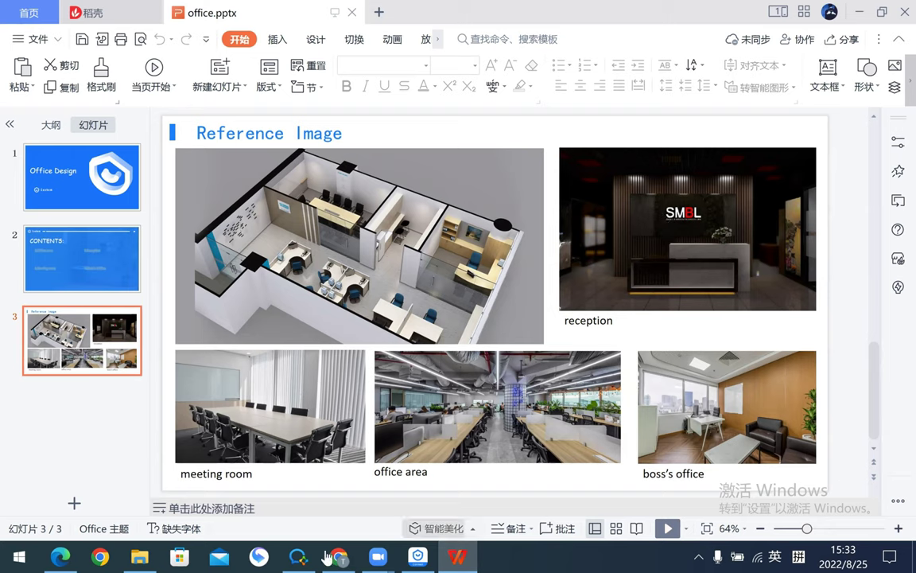
- Place a vertical guide line on the back wall at 416
click(354, 557)
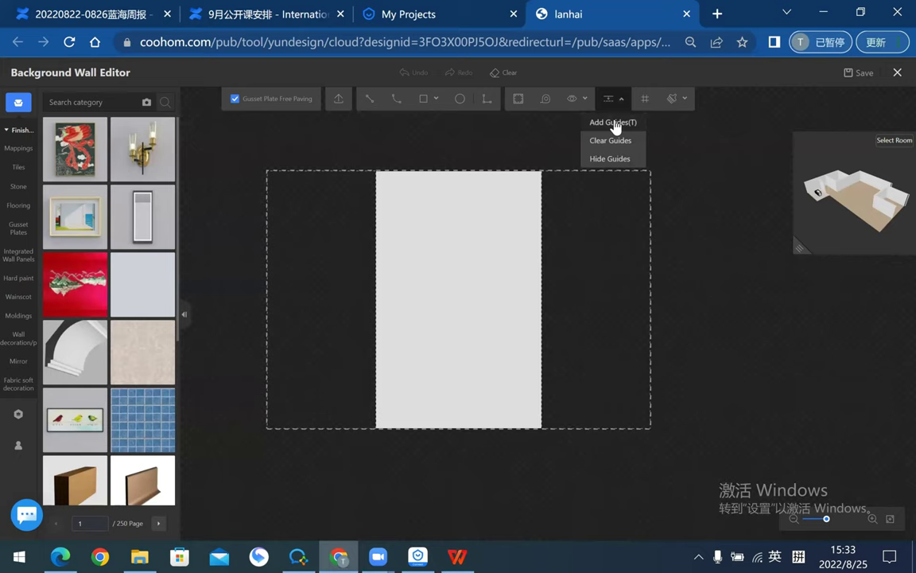
click(616, 123)
scroll(410, 453, up, 2)
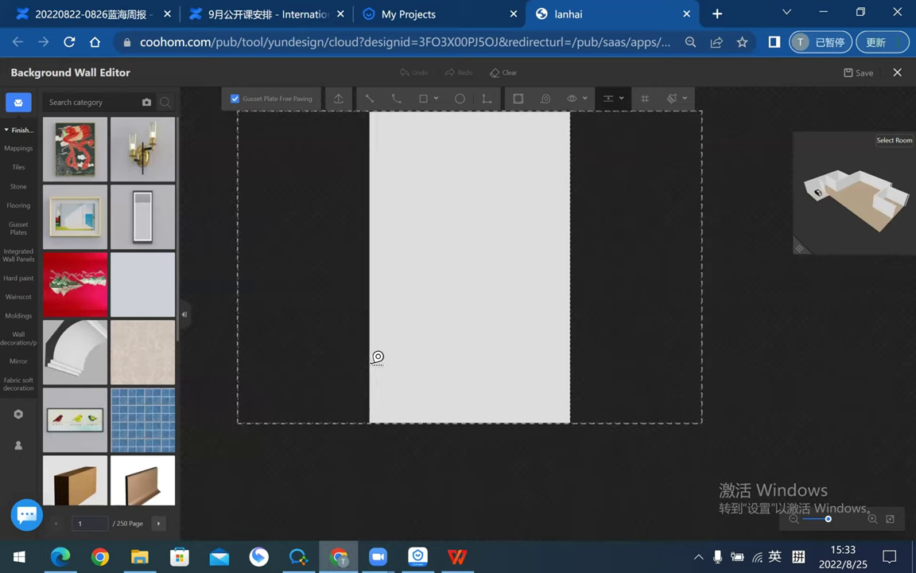
click(384, 359)
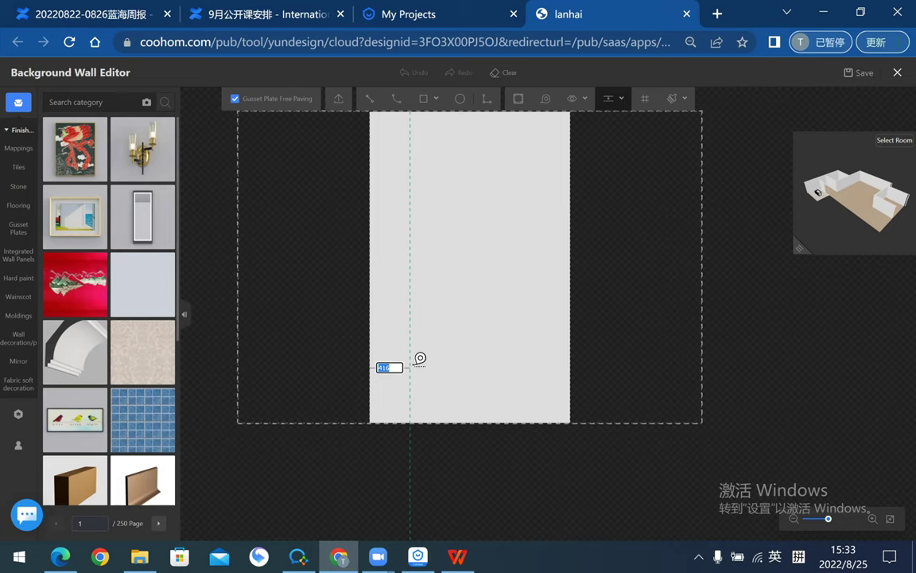
key(Return)
scroll(422, 358, down, 2)
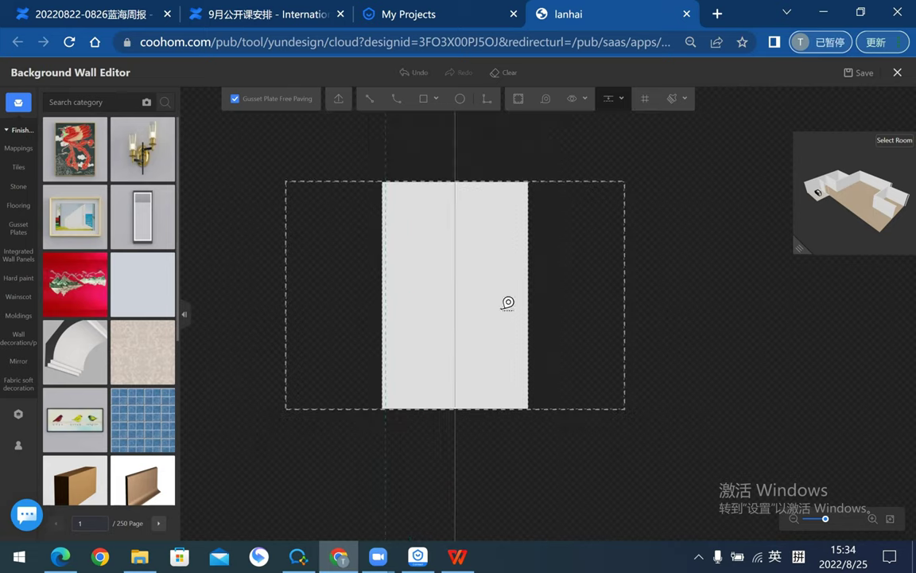
- Draw a dividing line from the wall's top-left corner to its bottom-left corner
click(369, 97)
scroll(405, 174, up, 1)
scroll(387, 191, up, 2)
click(378, 182)
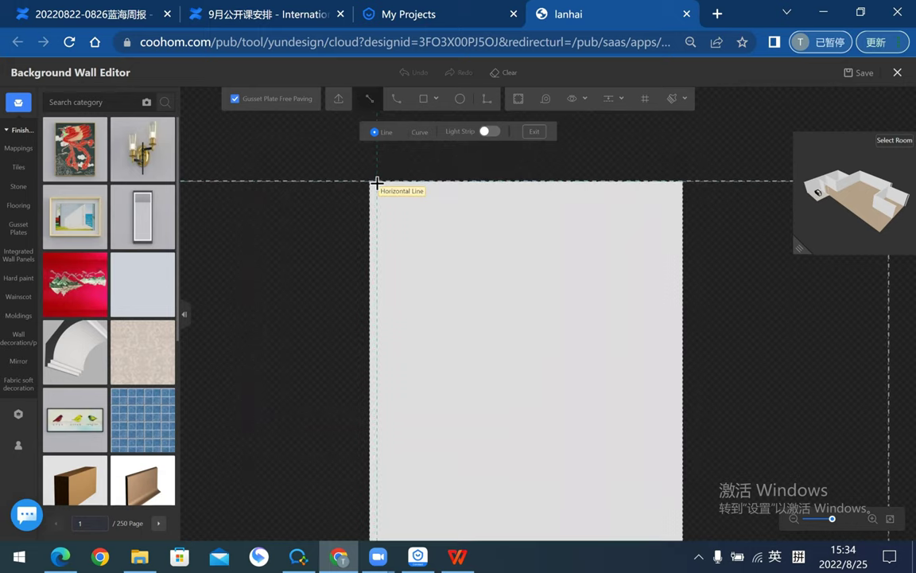
scroll(476, 388, down, 1)
scroll(470, 194, down, 1)
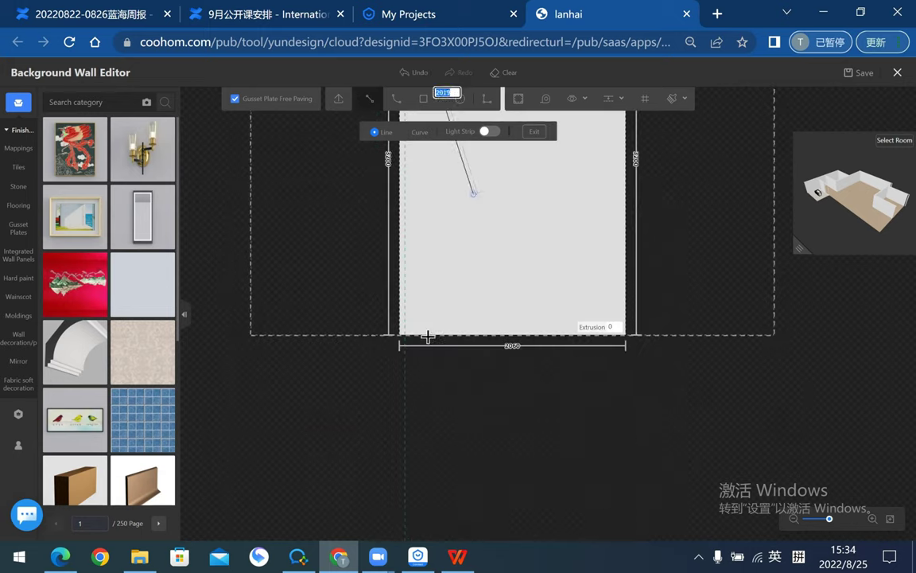
scroll(408, 313, up, 2)
scroll(380, 330, up, 1)
click(380, 330)
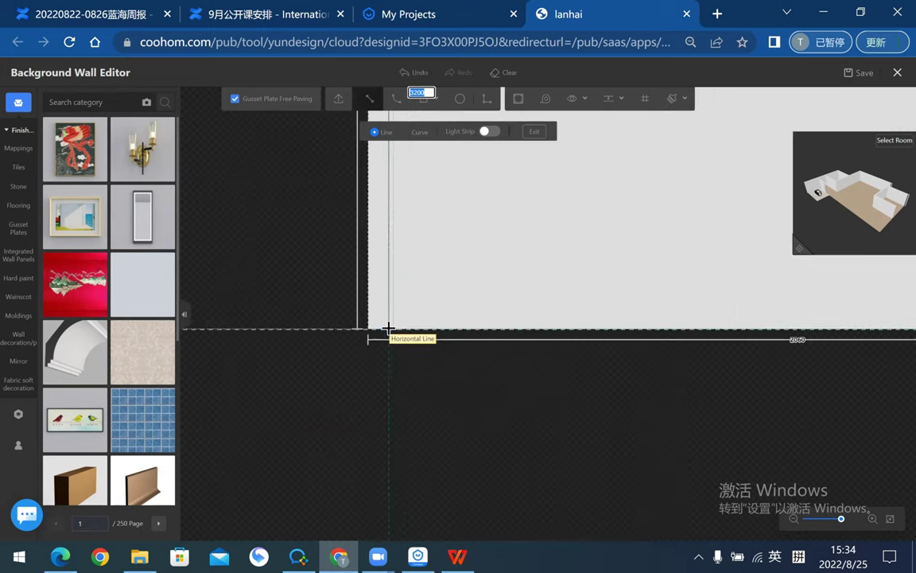
scroll(509, 405, down, 1)
scroll(525, 374, up, 1)
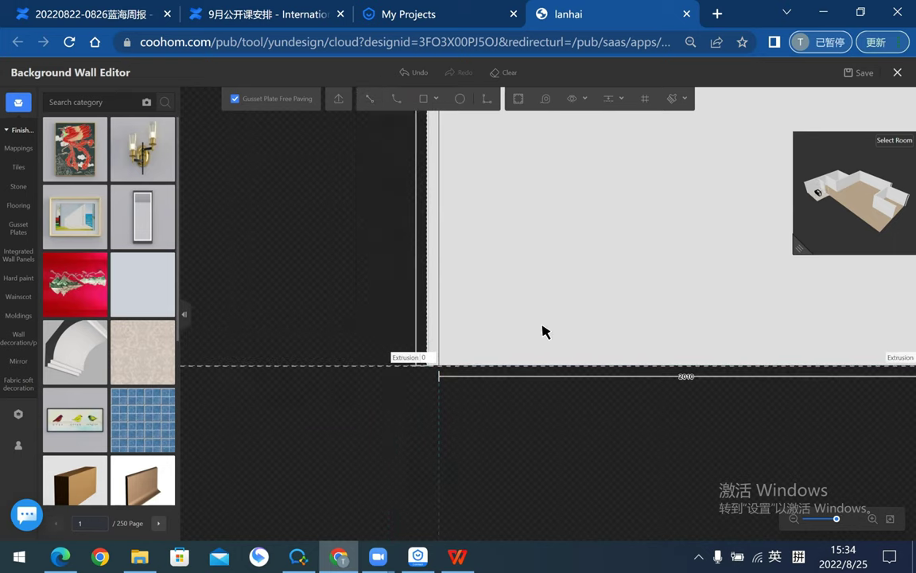
key(Escape)
scroll(549, 334, down, 1)
scroll(509, 366, up, 1)
scroll(457, 389, up, 1)
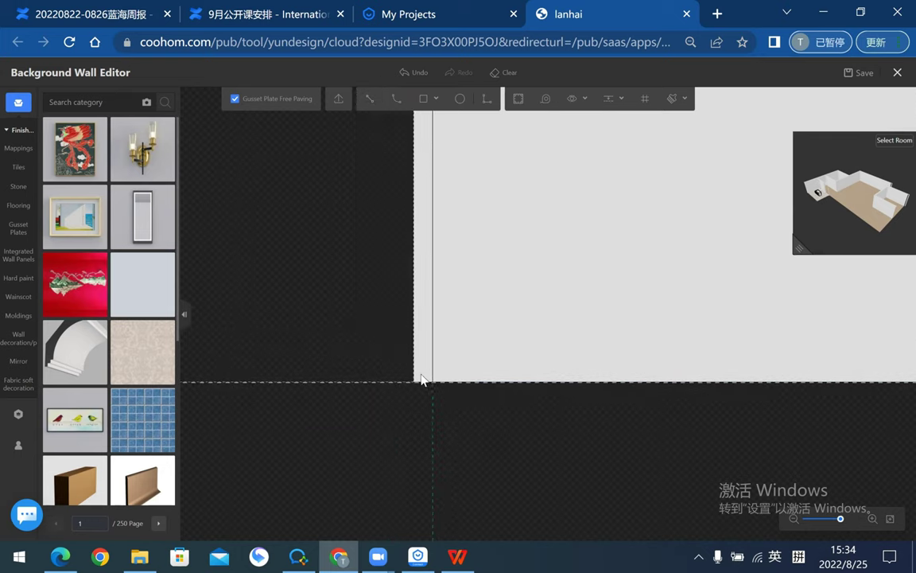
- Select the new narrow left strip, check its extrusion value, and view the whole wall
click(437, 389)
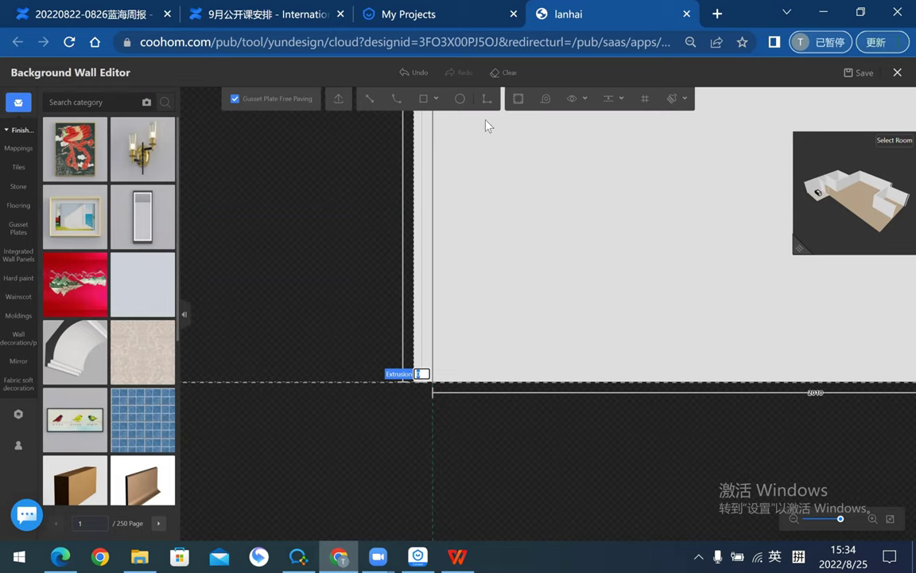
click(431, 383)
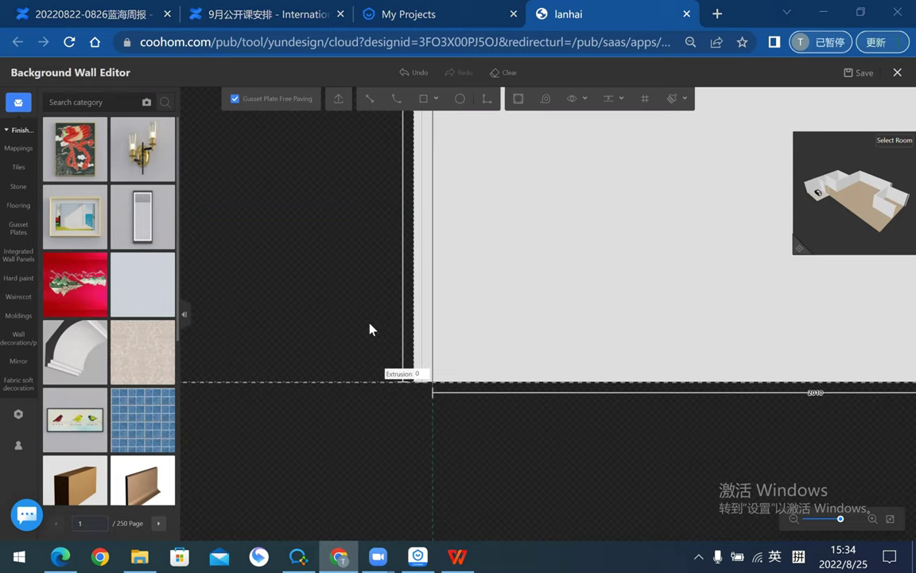
click(332, 290)
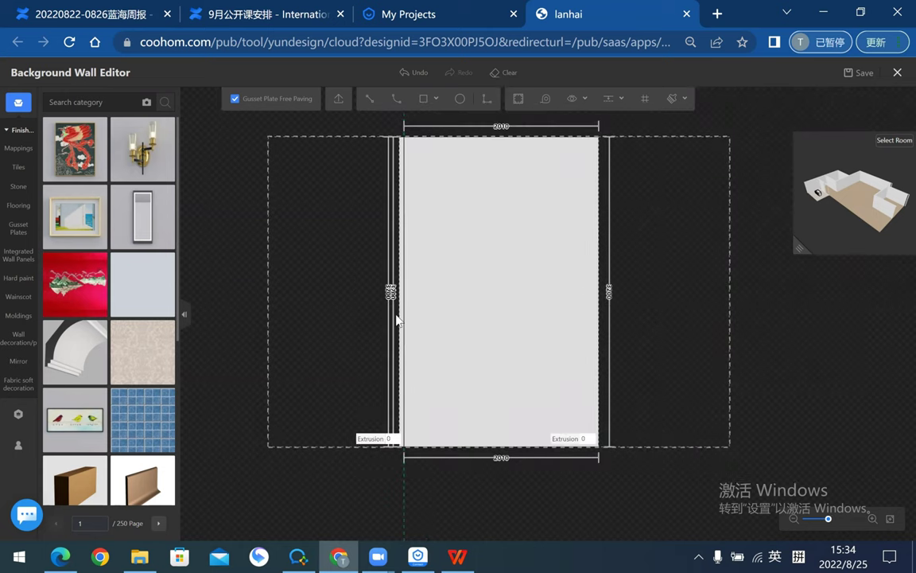
drag(357, 239, 344, 230)
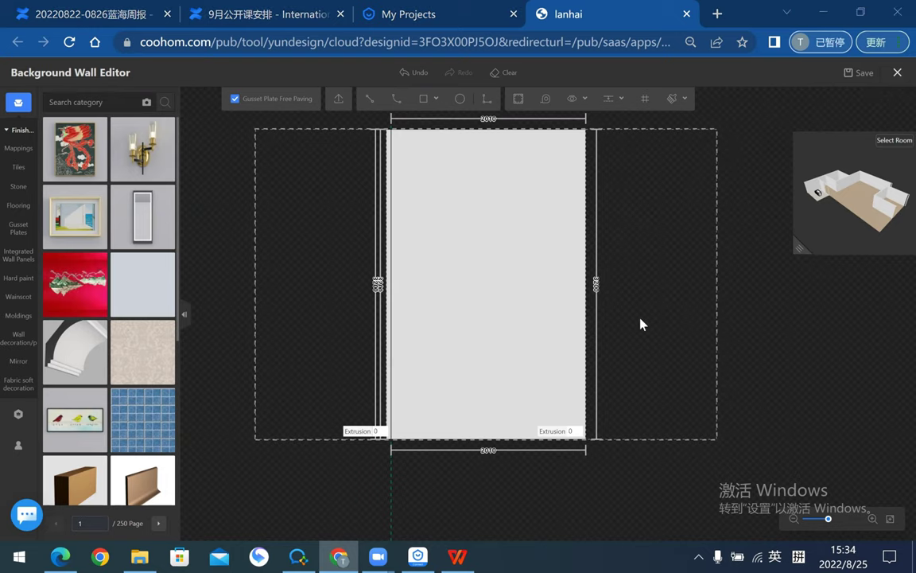
drag(576, 178, 591, 169)
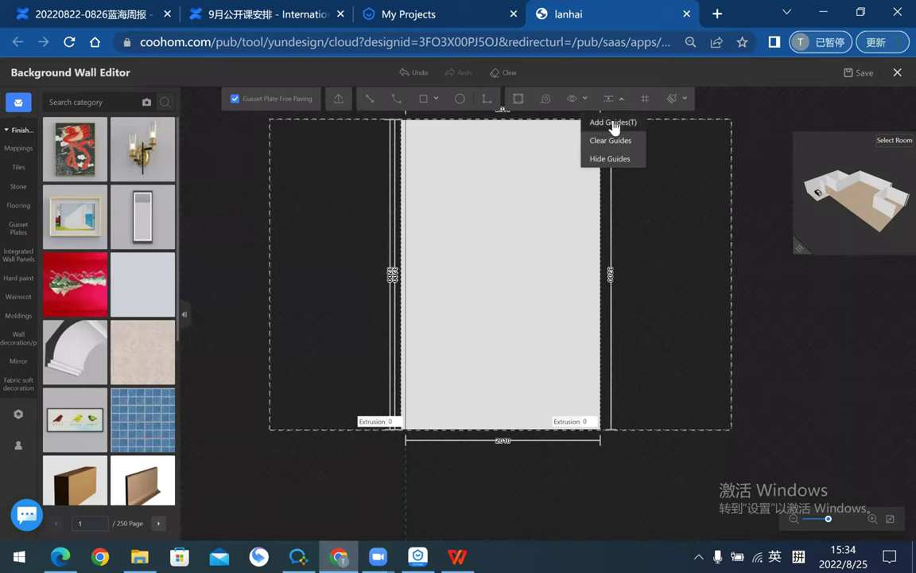
- Set the narrow left strip's extrusion to 35, leaving the main panel at 0
scroll(413, 428, up, 2)
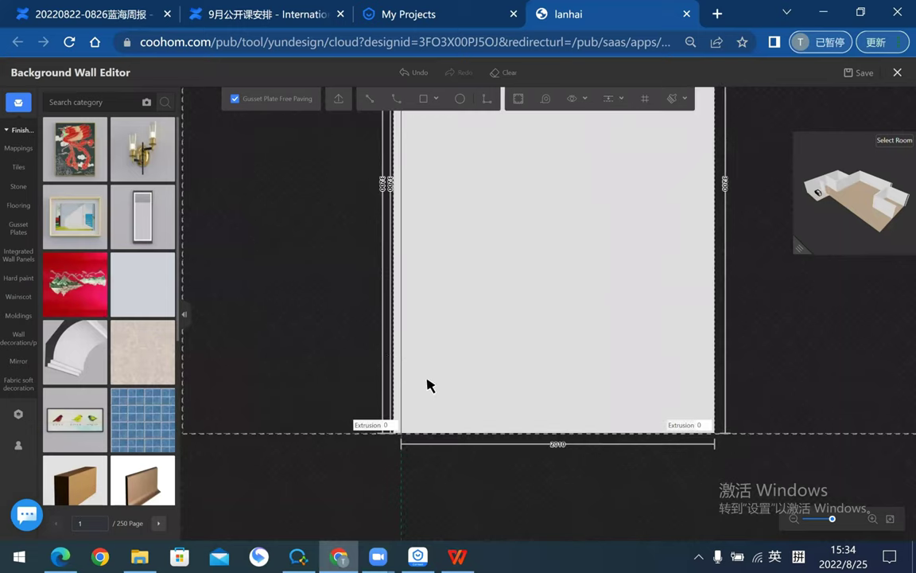
scroll(425, 391, down, 2)
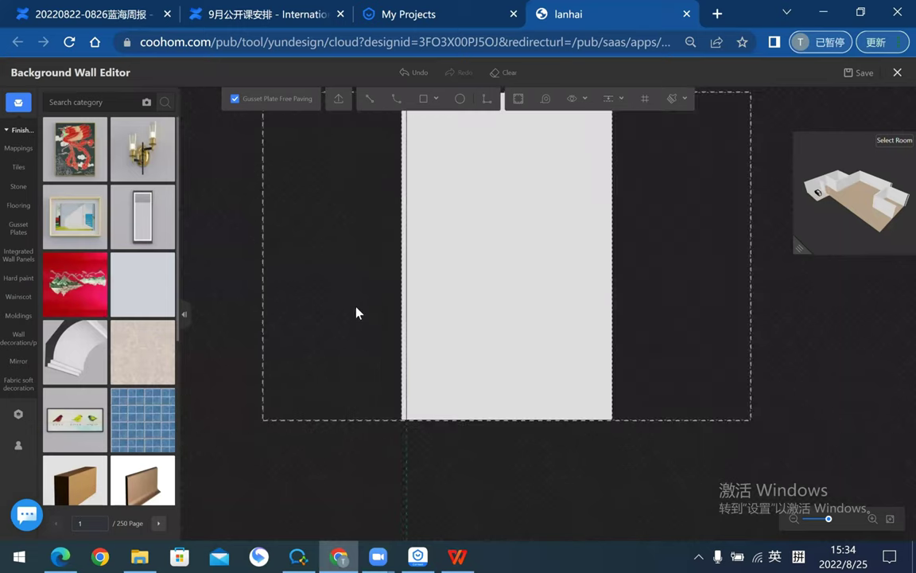
scroll(382, 239, down, 1)
scroll(386, 179, up, 3)
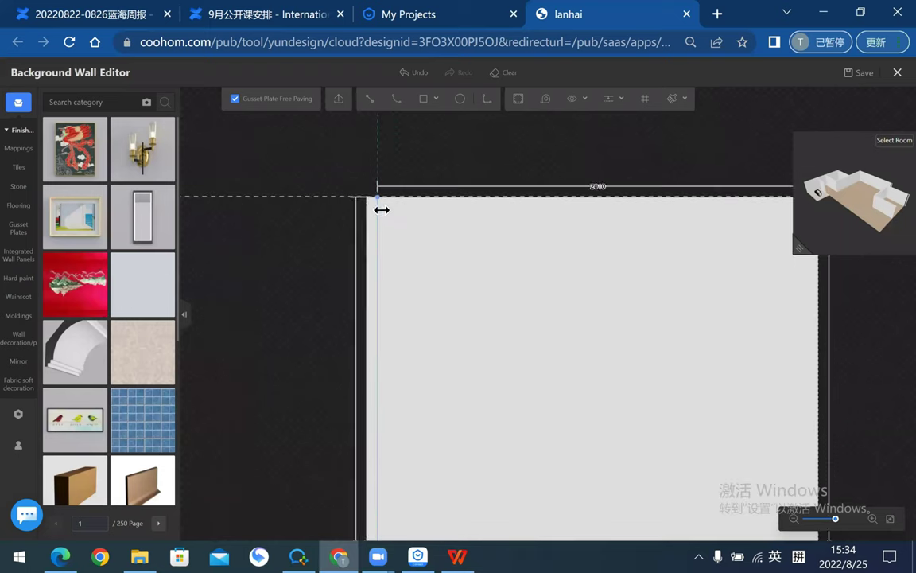
scroll(378, 215, down, 1)
scroll(348, 260, down, 2)
scroll(327, 243, up, 1)
scroll(327, 243, up, 2)
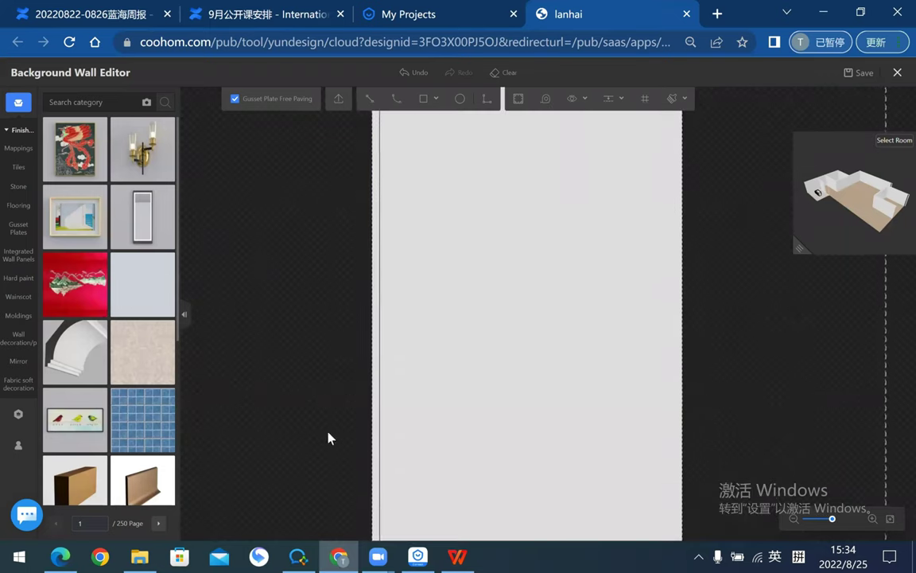
scroll(337, 199, down, 2)
scroll(298, 414, up, 1)
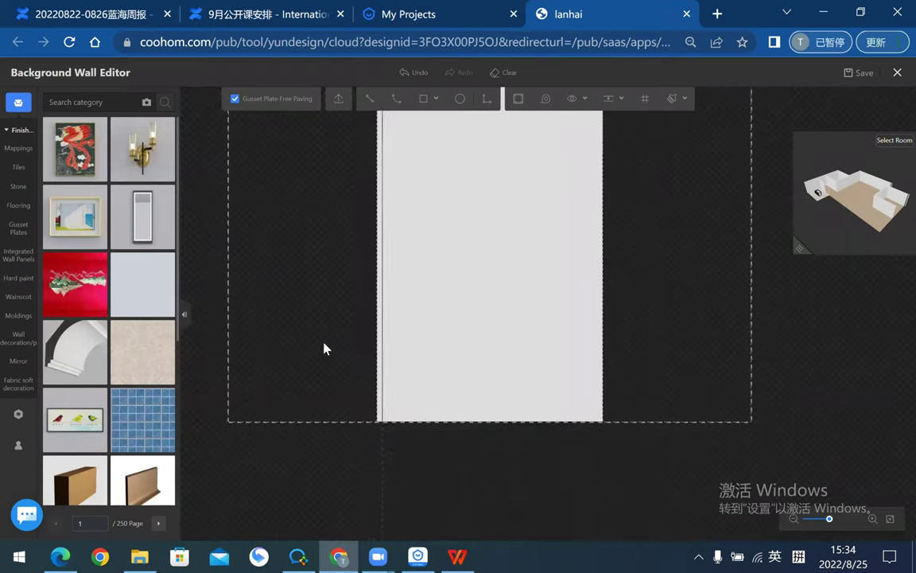
scroll(350, 382, up, 2)
click(395, 398)
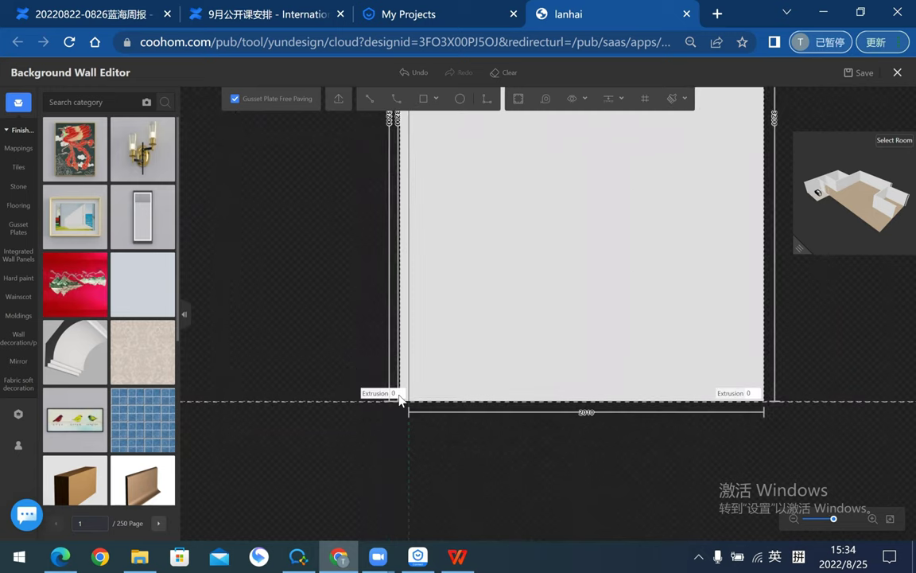
click(397, 393)
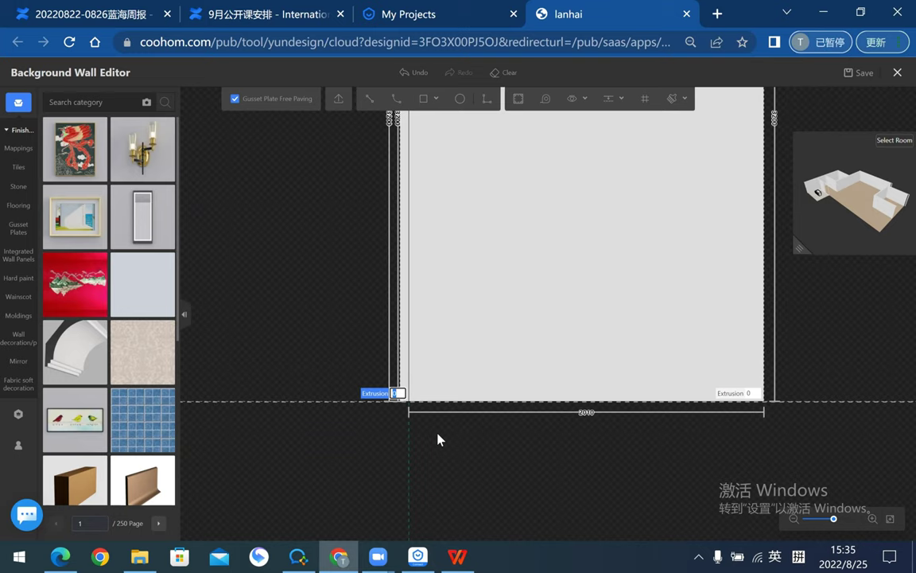
text(35)
key(Return)
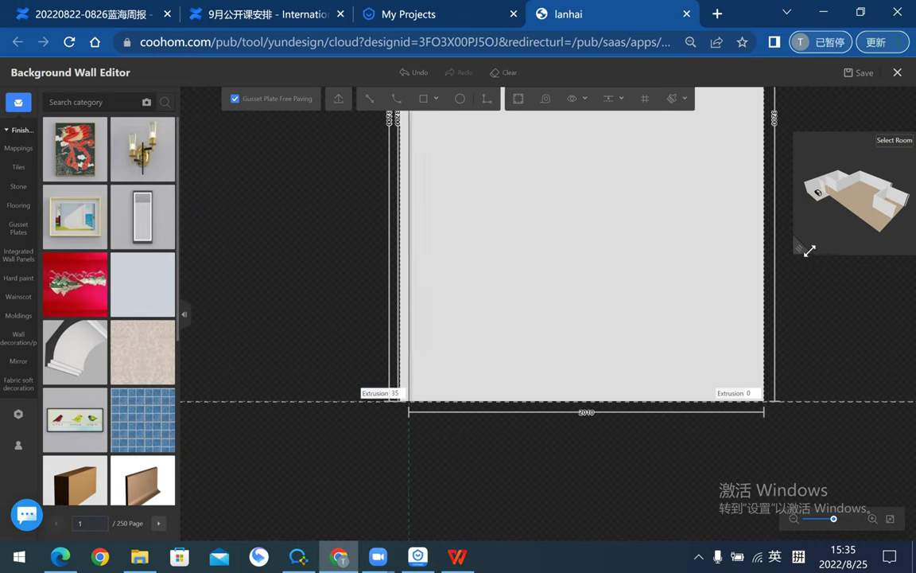
click(810, 251)
- Orbit the enlarged 3D preview toward the side wall and marble desk, then shrink it
drag(549, 461, 644, 393)
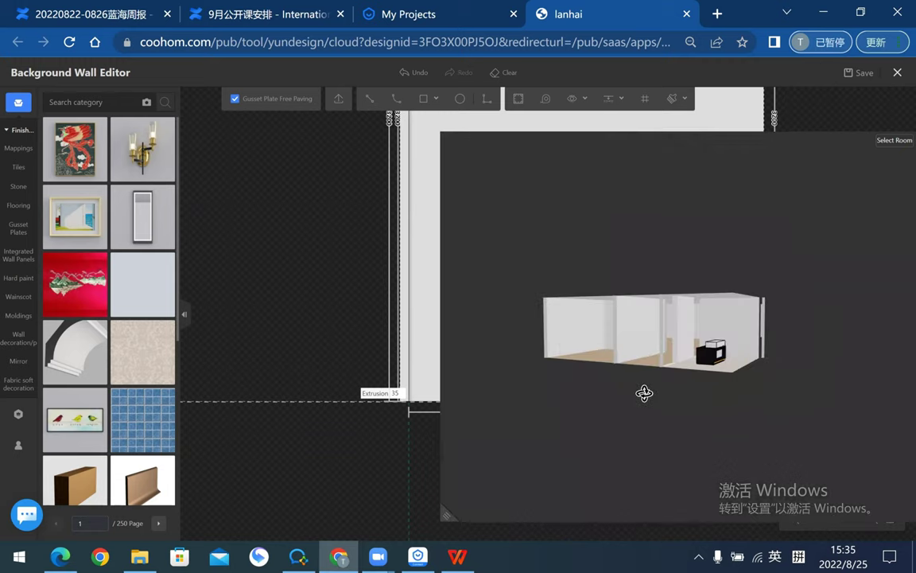
scroll(650, 398, up, 3)
scroll(701, 445, down, 2)
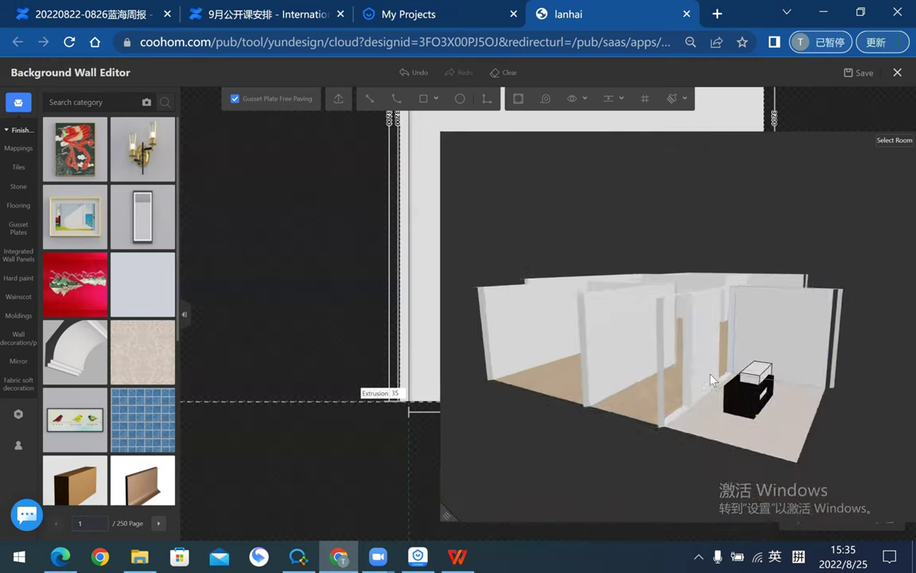
scroll(711, 380, up, 3)
scroll(700, 433, up, 2)
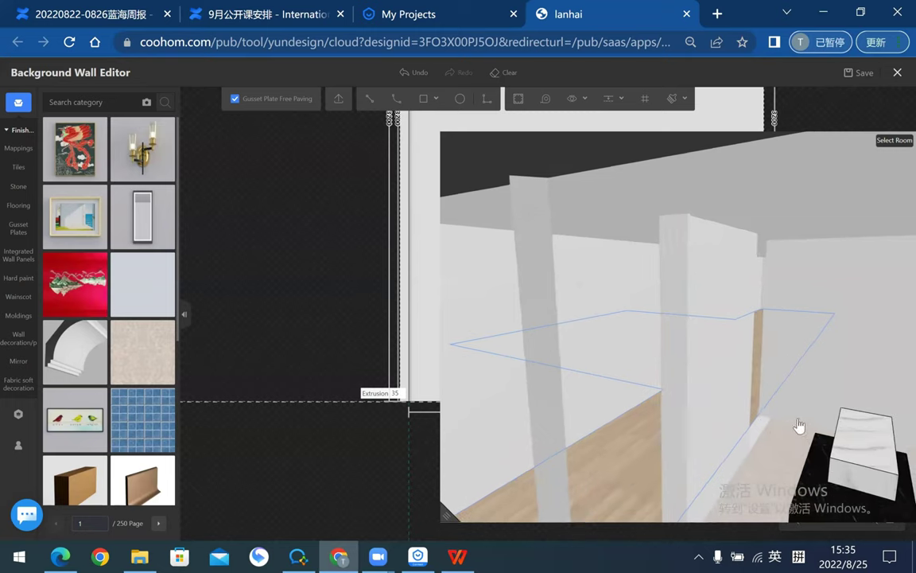
mouse_move(800, 425)
mouse_down()
mouse_move(561, 263)
mouse_move(568, 358)
mouse_move(573, 304)
mouse_up()
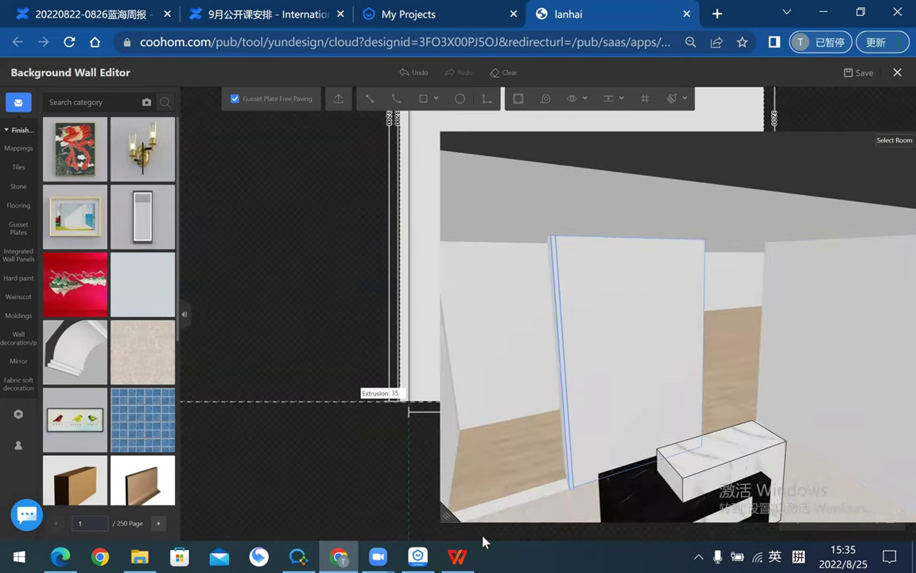
mouse_move(447, 516)
mouse_down()
mouse_move(537, 512)
mouse_move(719, 276)
mouse_move(723, 307)
mouse_up()
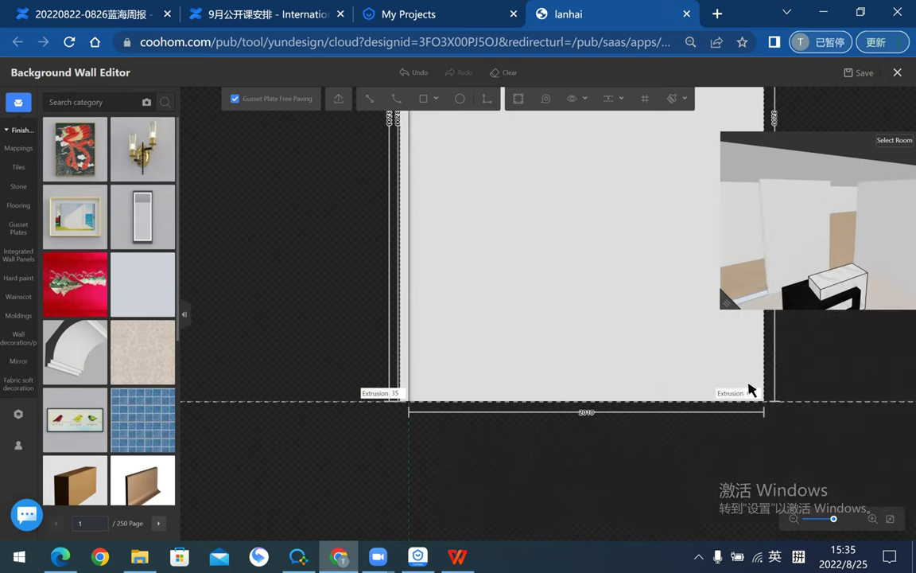
scroll(735, 437, down, 1)
scroll(641, 444, down, 3)
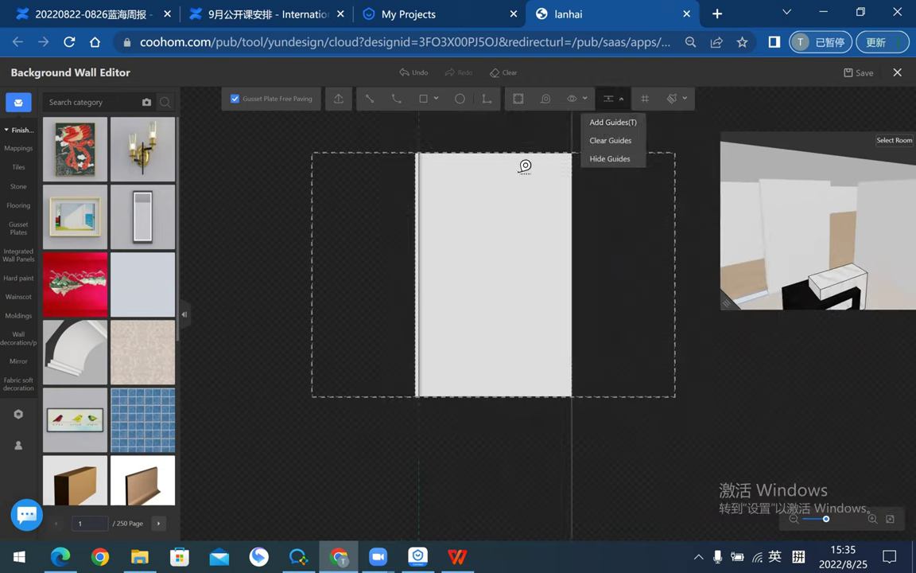
- Add a guide and draw a second vertical dividing line near the wall's left edge
scroll(475, 219, up, 2)
click(418, 168)
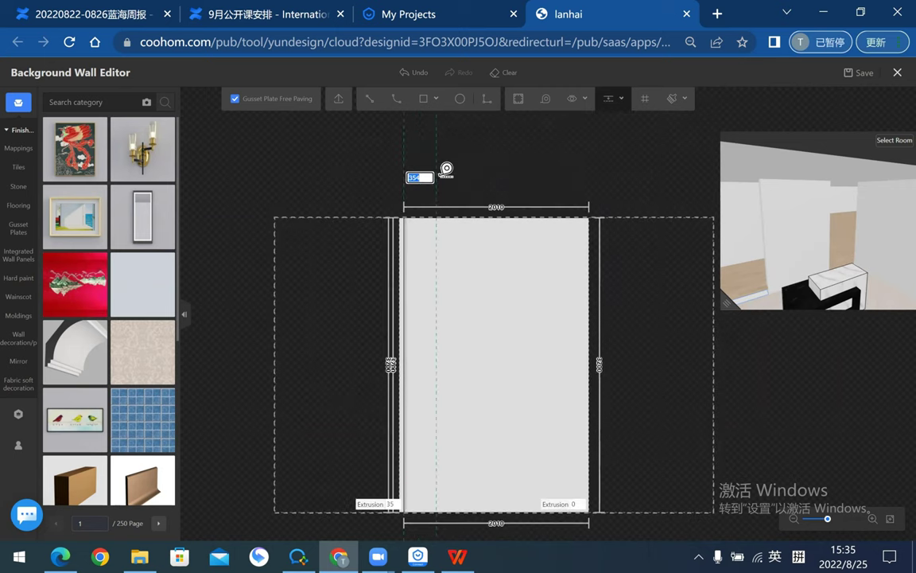
key(Return)
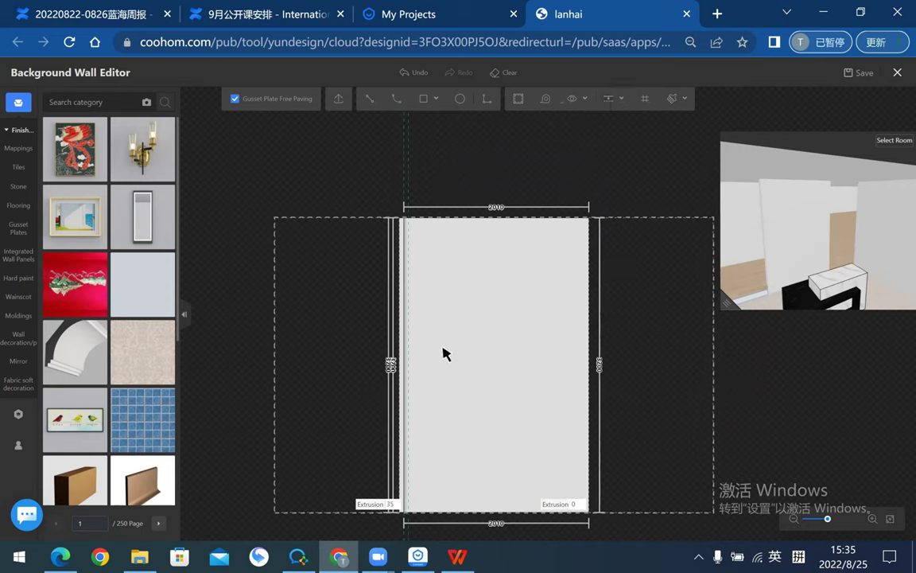
click(369, 98)
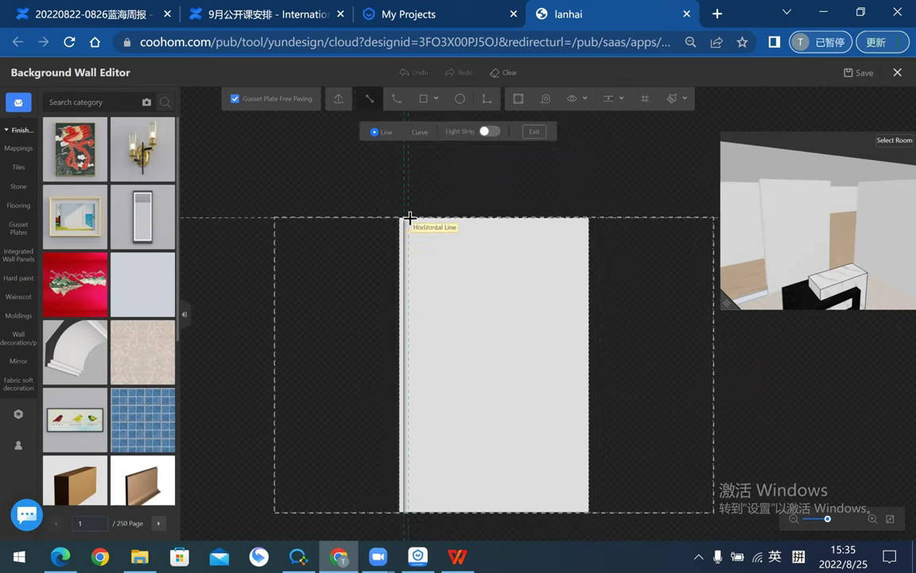
click(411, 216)
scroll(454, 379, up, 3)
scroll(423, 386, up, 2)
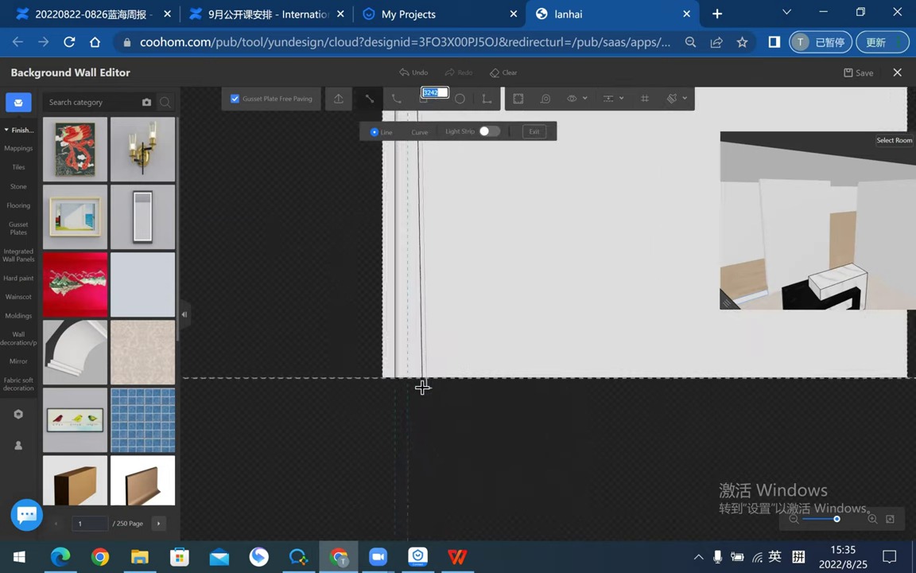
click(402, 374)
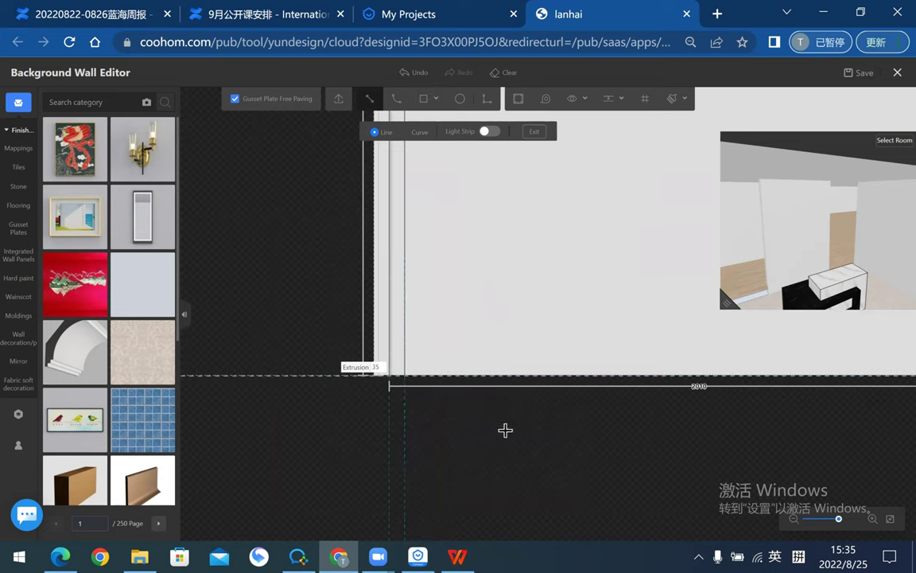
key(Escape)
- Give the new left-edge strip an extrusion of 15
scroll(385, 395, up, 2)
scroll(414, 393, up, 2)
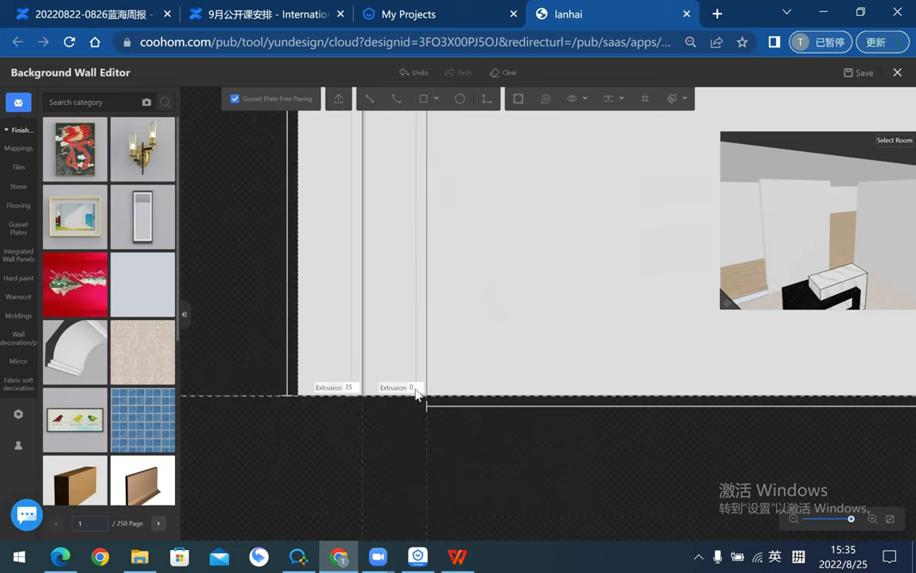
click(414, 388)
scroll(436, 416, down, 3)
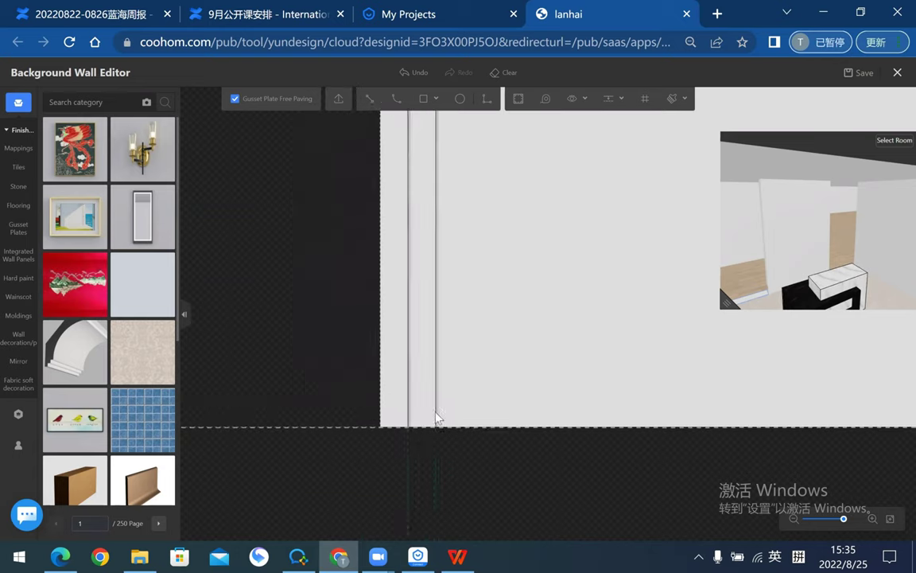
scroll(448, 366, down, 2)
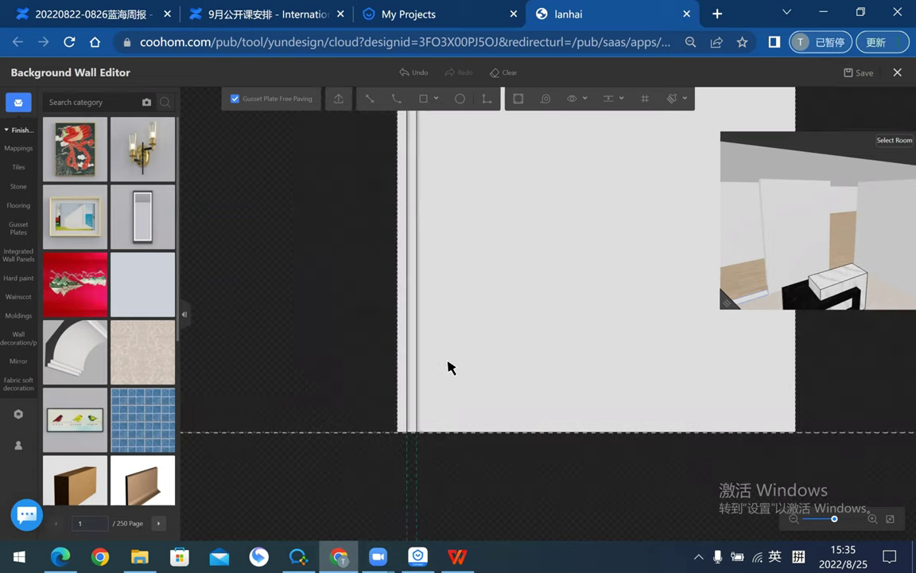
scroll(448, 366, down, 2)
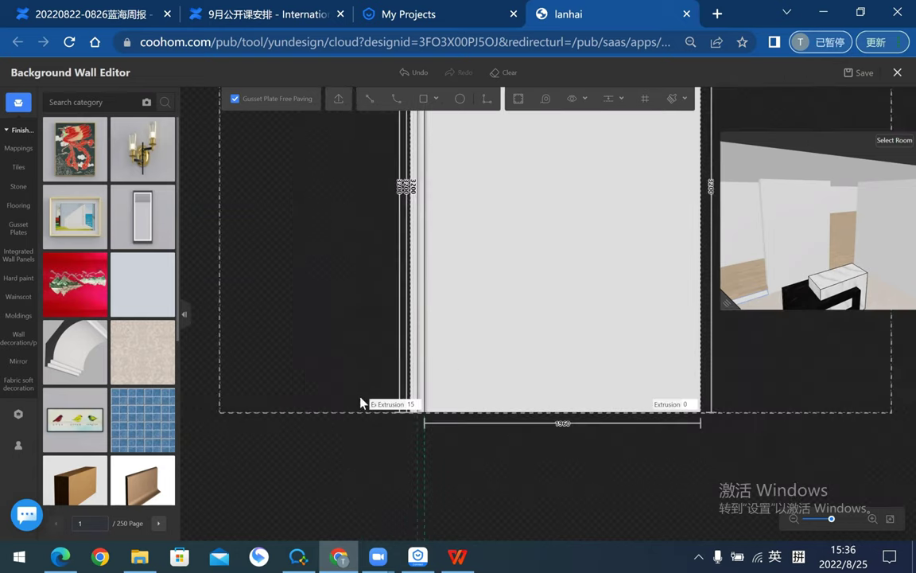
scroll(432, 404, up, 2)
scroll(432, 407, up, 1)
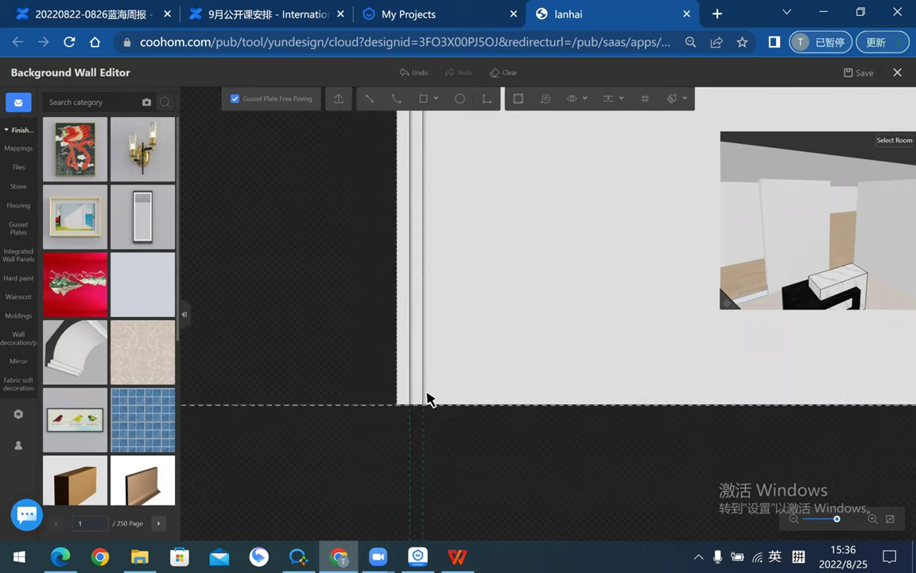
scroll(428, 410, up, 1)
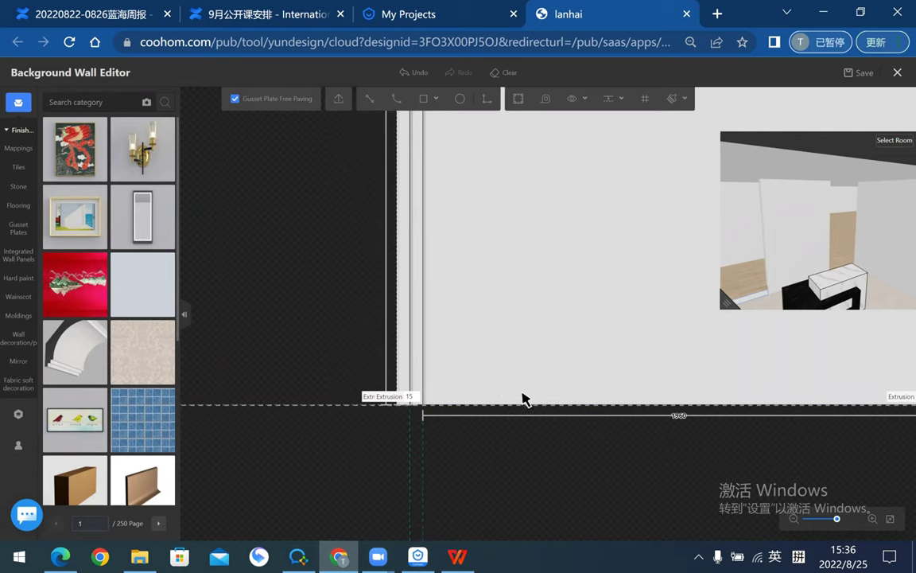
scroll(493, 369, up, 2)
scroll(414, 378, down, 2)
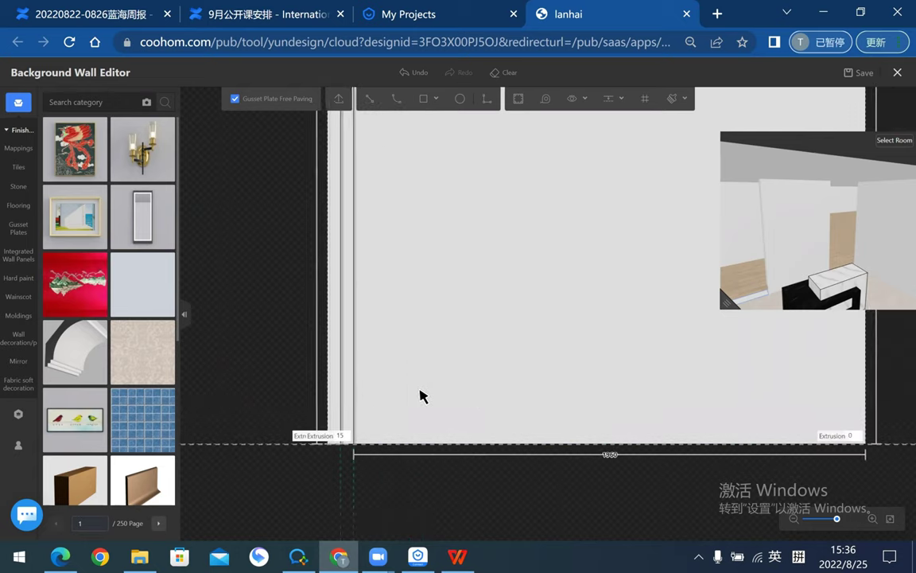
scroll(420, 395, left, 2)
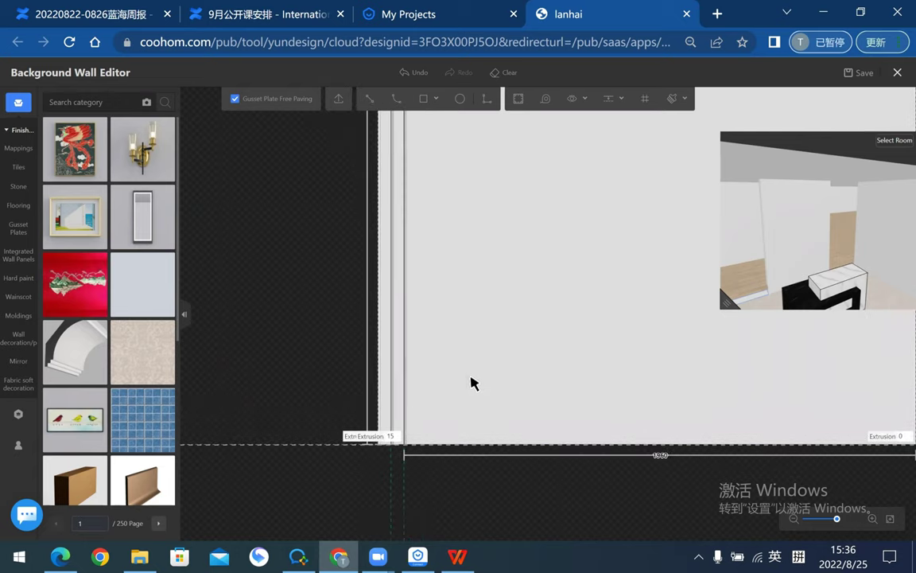
scroll(476, 405, up, 2)
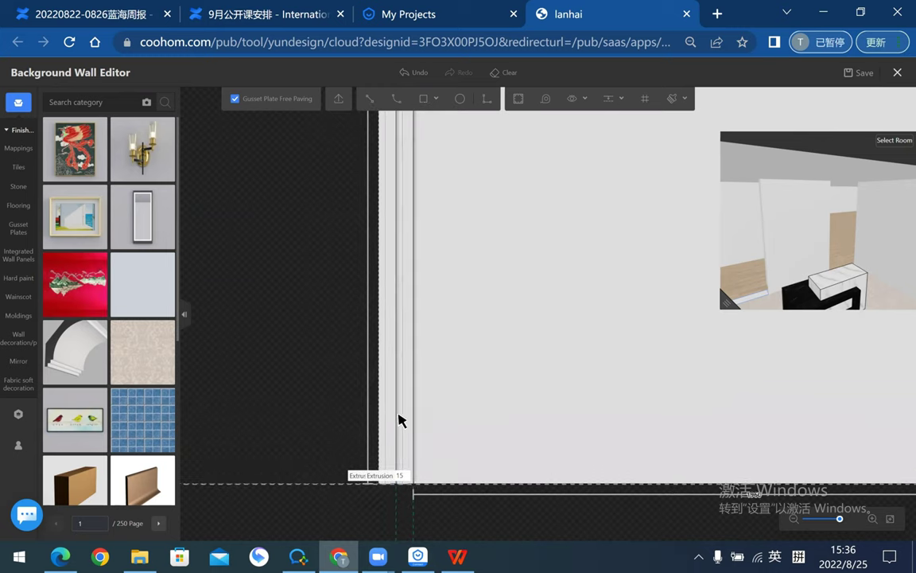
scroll(414, 399, down, 1)
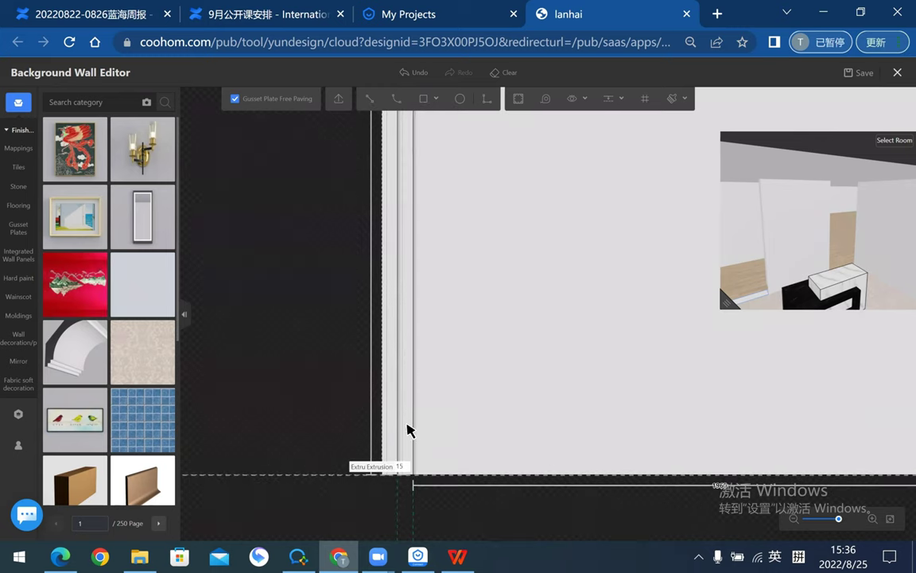
- Array the two raised strips across the wall at 100 X-axis and 3200 Y-axis spacing
click(407, 430)
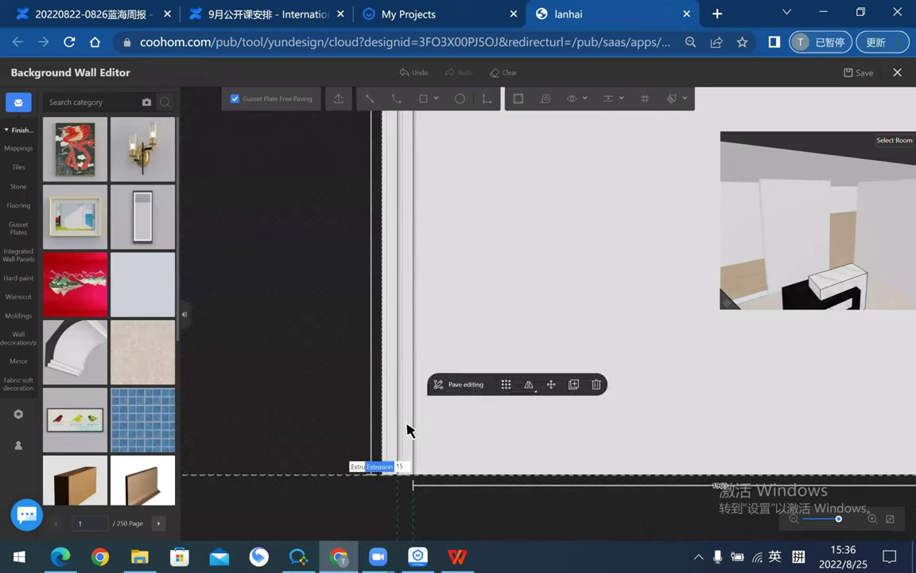
click(389, 430)
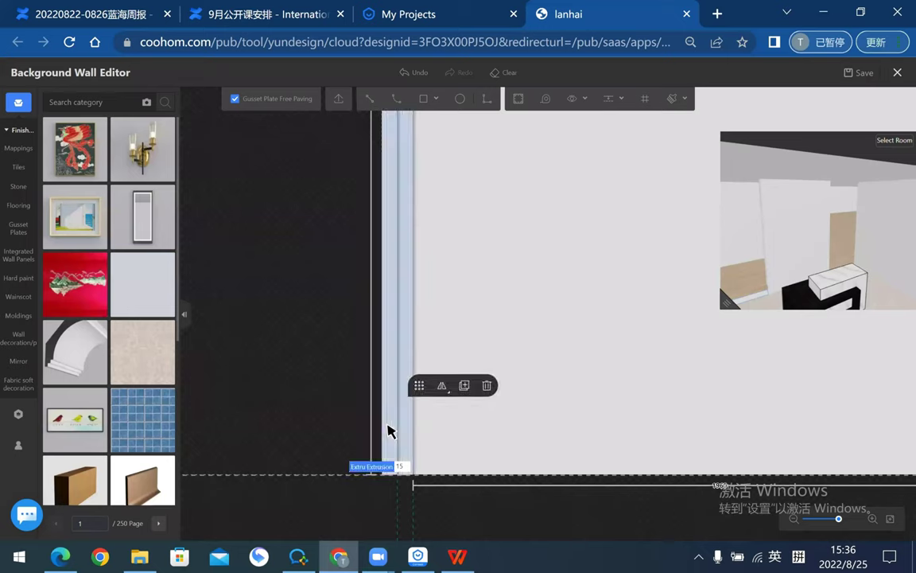
click(419, 388)
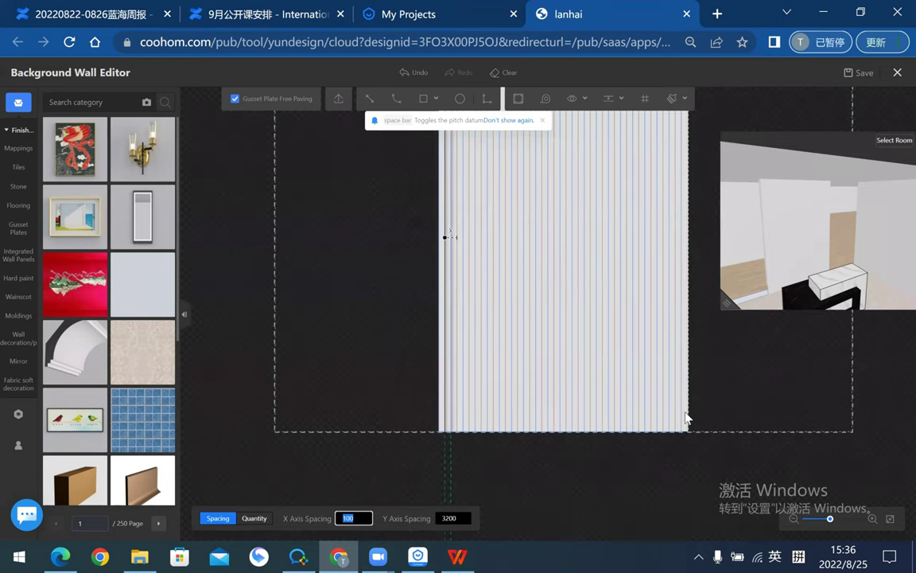
click(686, 419)
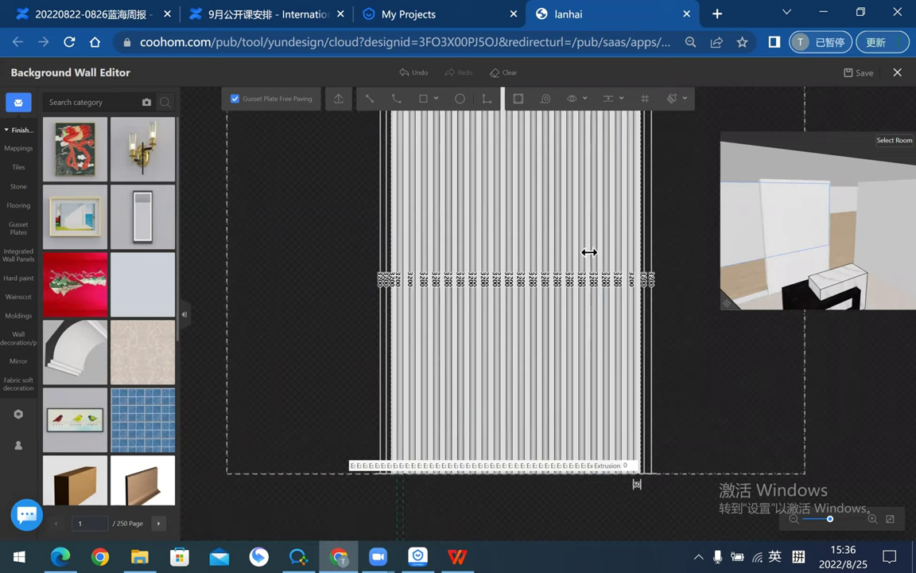
click(583, 98)
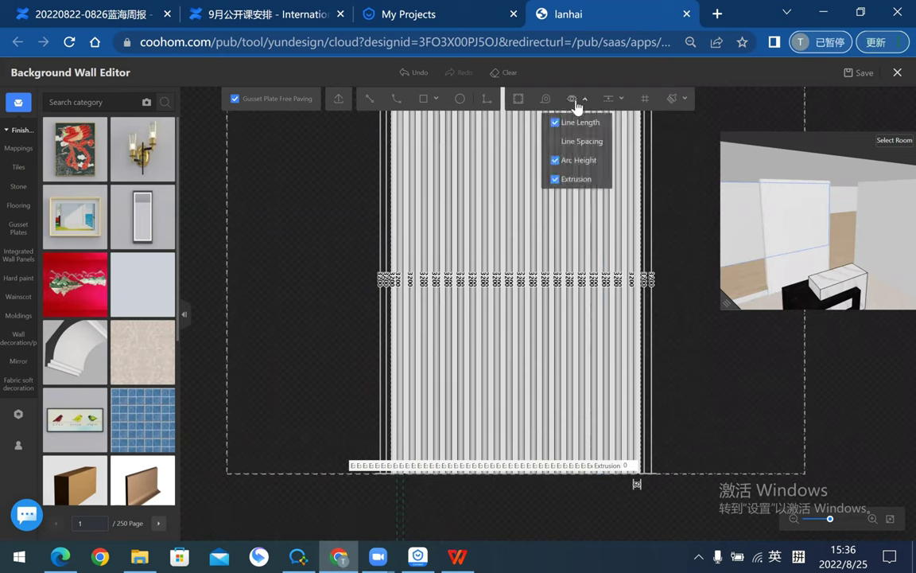
click(554, 123)
click(555, 160)
click(555, 179)
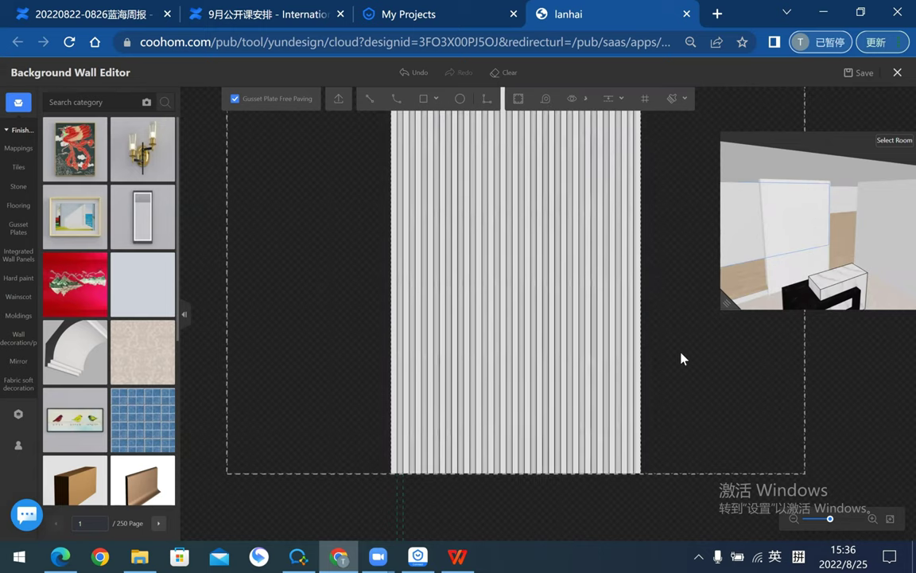
scroll(593, 358, down, 2)
scroll(505, 341, up, 3)
scroll(415, 343, up, 2)
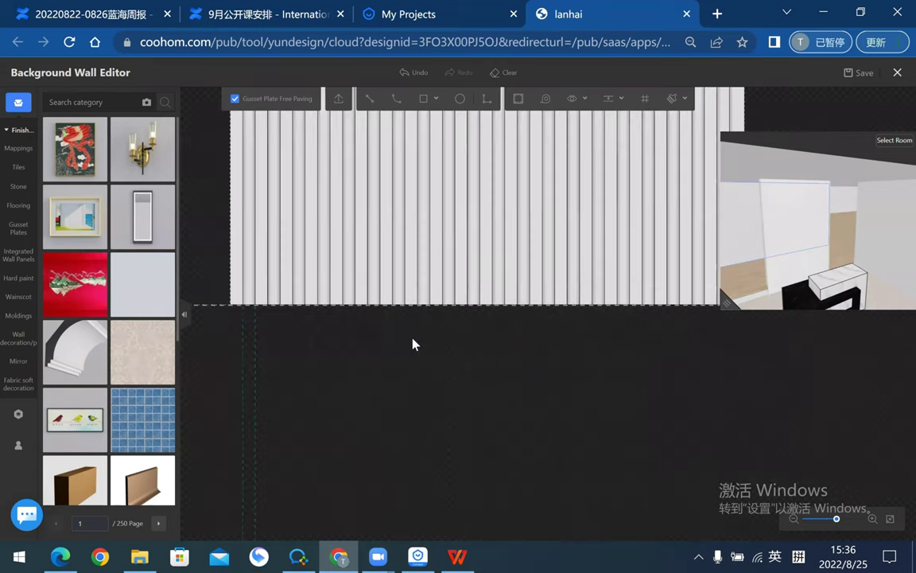
scroll(299, 391, up, 2)
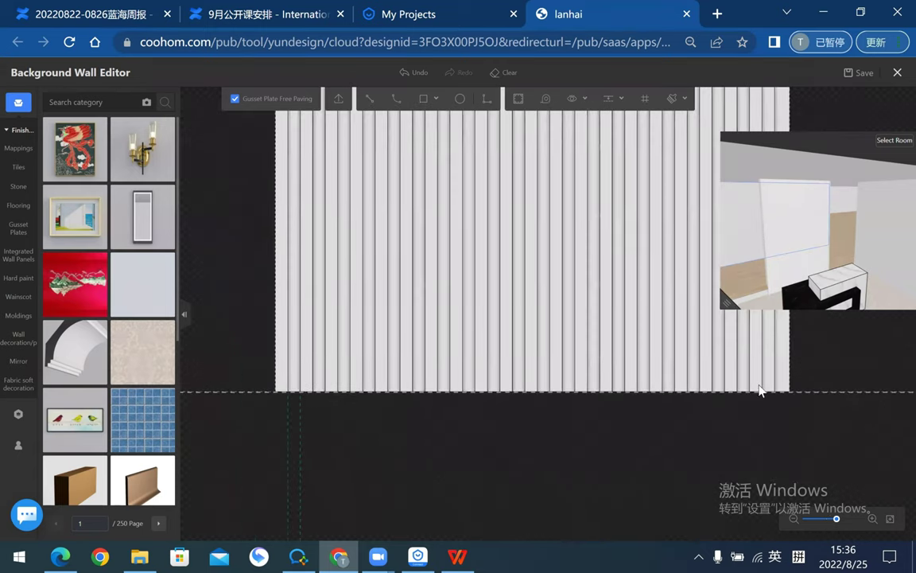
drag(759, 389, 606, 466)
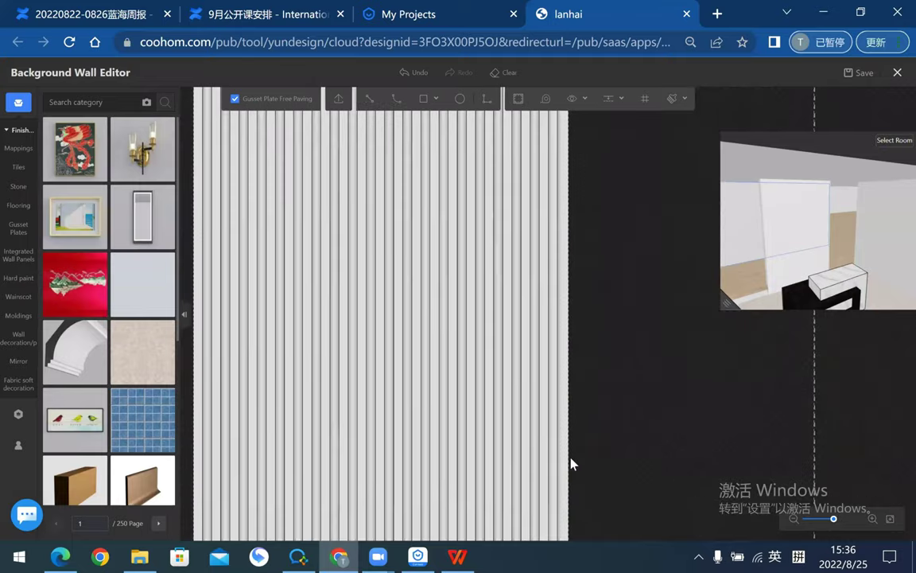
scroll(542, 282, down, 1)
scroll(555, 298, down, 1)
scroll(552, 219, up, 1)
scroll(526, 195, up, 2)
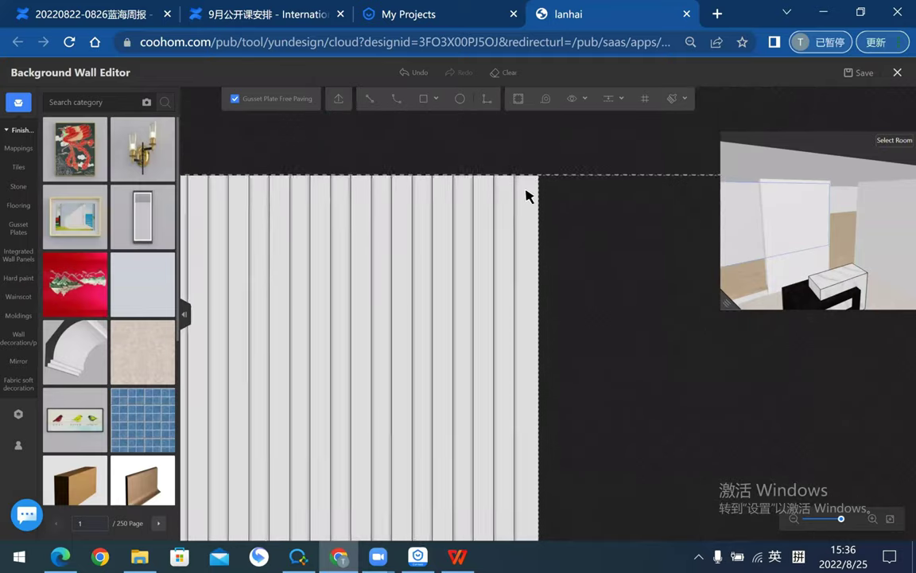
scroll(526, 199, down, 1)
scroll(530, 231, down, 1)
scroll(556, 262, down, 1)
mouse_move(724, 307)
mouse_down()
mouse_move(519, 412)
mouse_move(702, 255)
mouse_move(756, 293)
mouse_move(656, 250)
mouse_move(803, 311)
mouse_move(706, 199)
mouse_move(646, 323)
mouse_move(521, 415)
mouse_move(559, 250)
mouse_up()
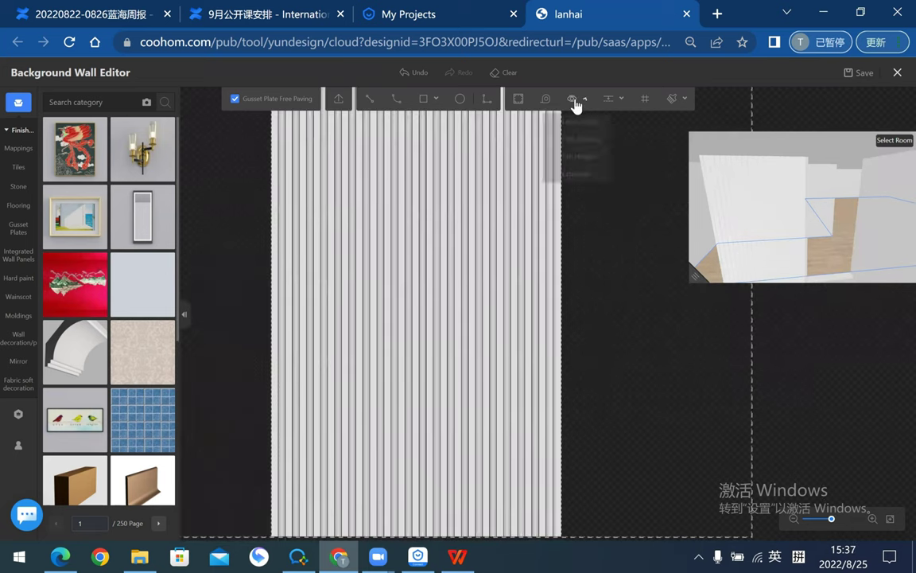
click(553, 177)
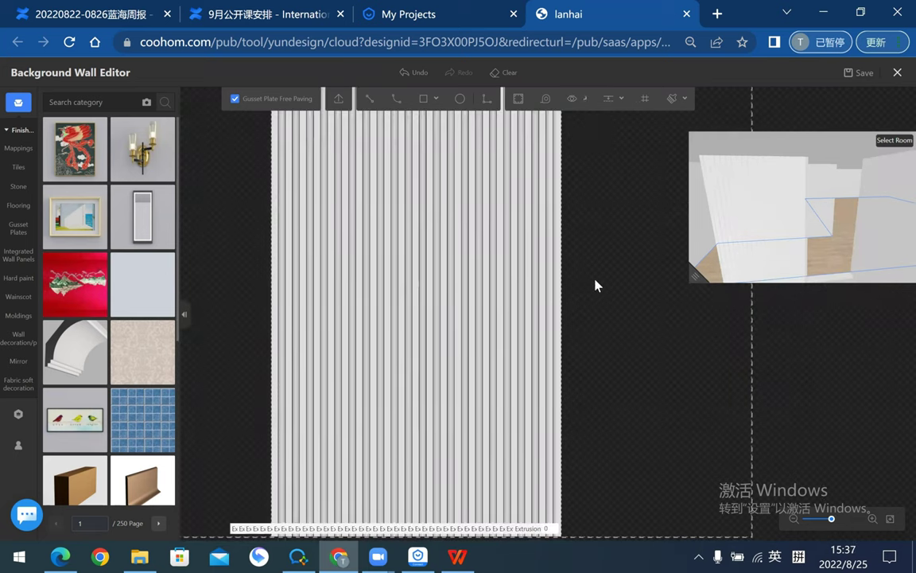
scroll(588, 350, down, 1)
scroll(590, 437, up, 2)
scroll(572, 454, up, 2)
scroll(552, 442, up, 2)
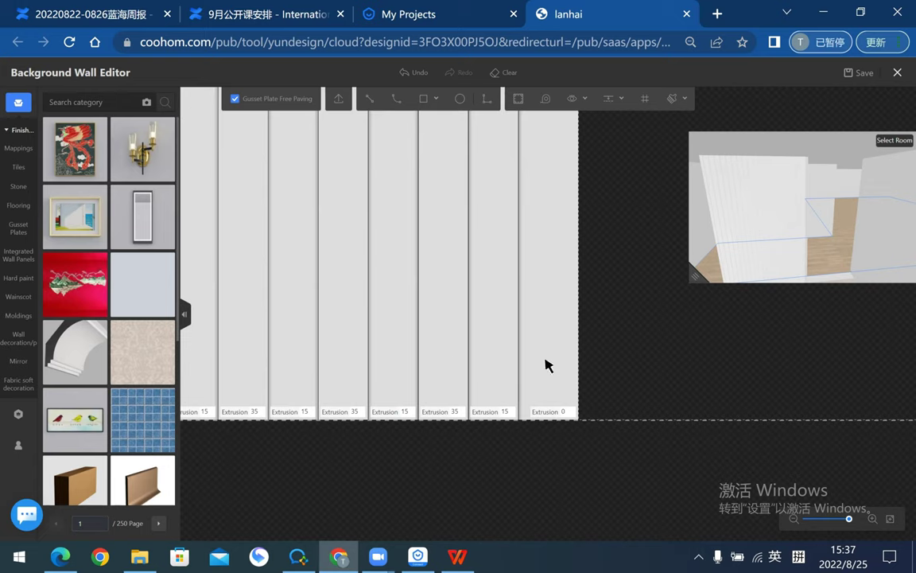
scroll(555, 307, down, 3)
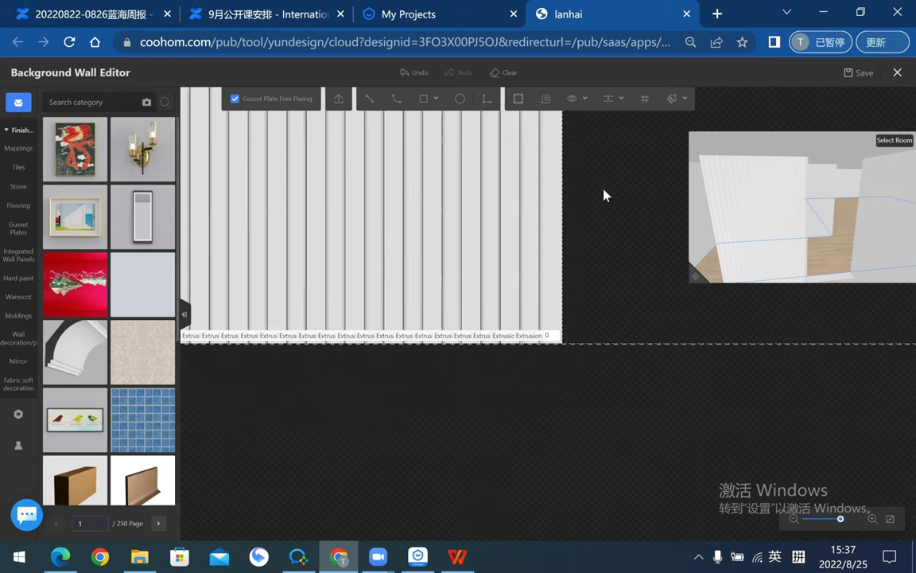
scroll(486, 305, down, 3)
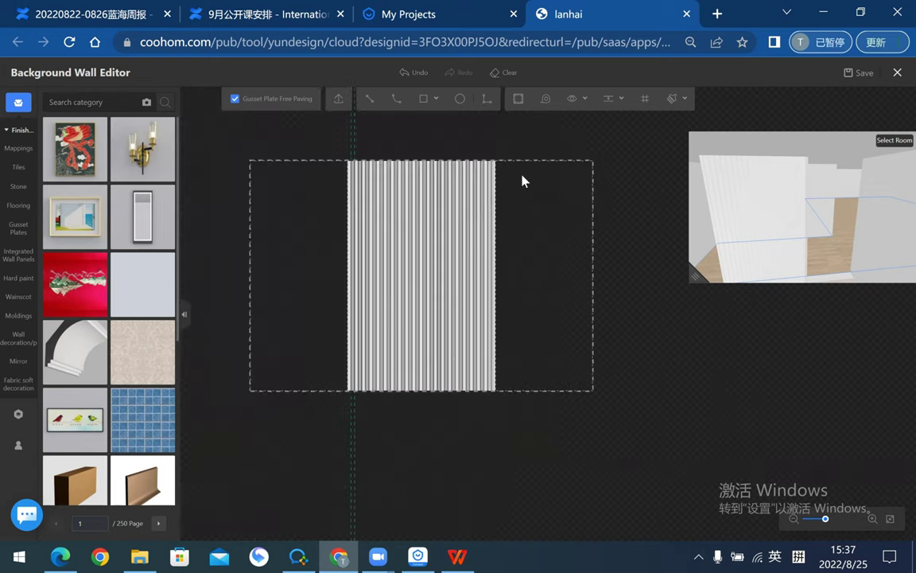
scroll(535, 381, up, 3)
scroll(478, 374, up, 3)
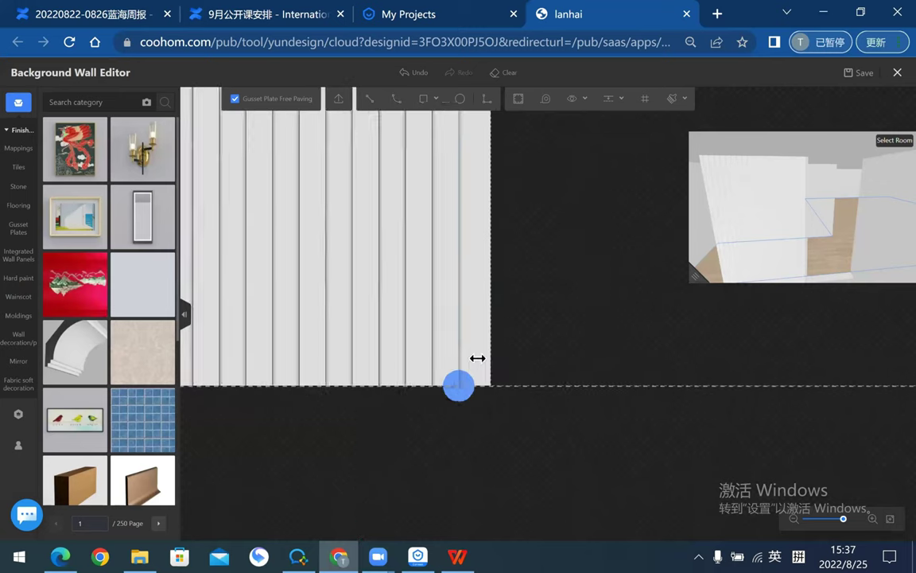
scroll(493, 398, up, 1)
double_click(496, 395)
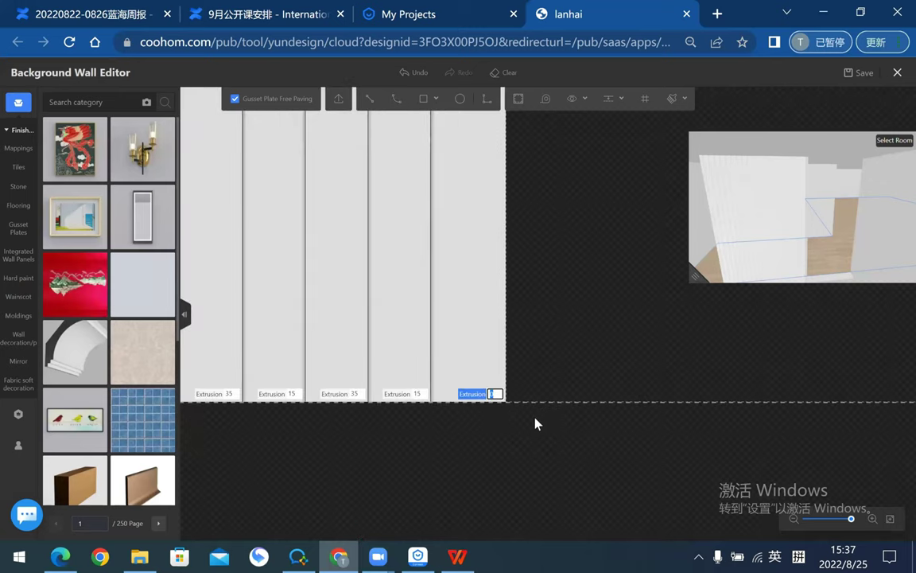
click(535, 424)
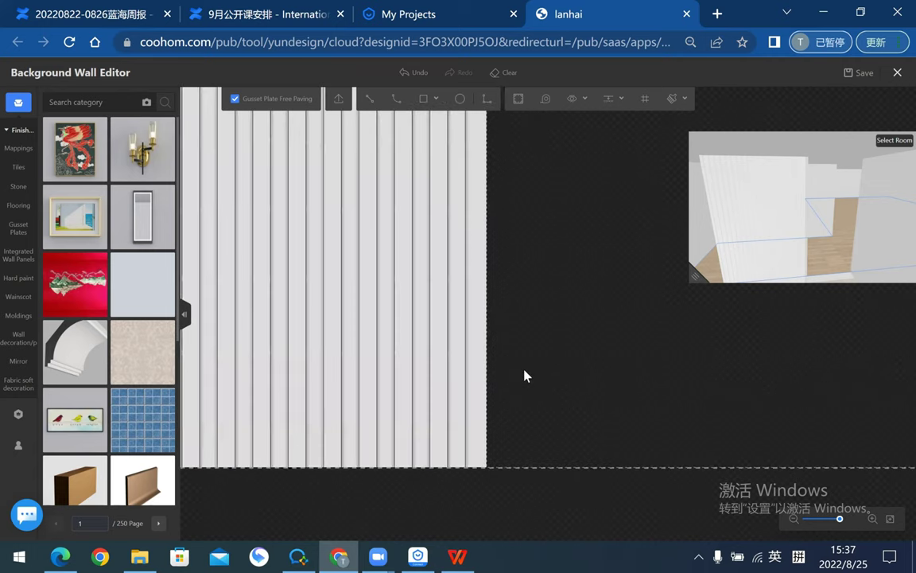
scroll(549, 294, down, 1)
scroll(589, 167, down, 1)
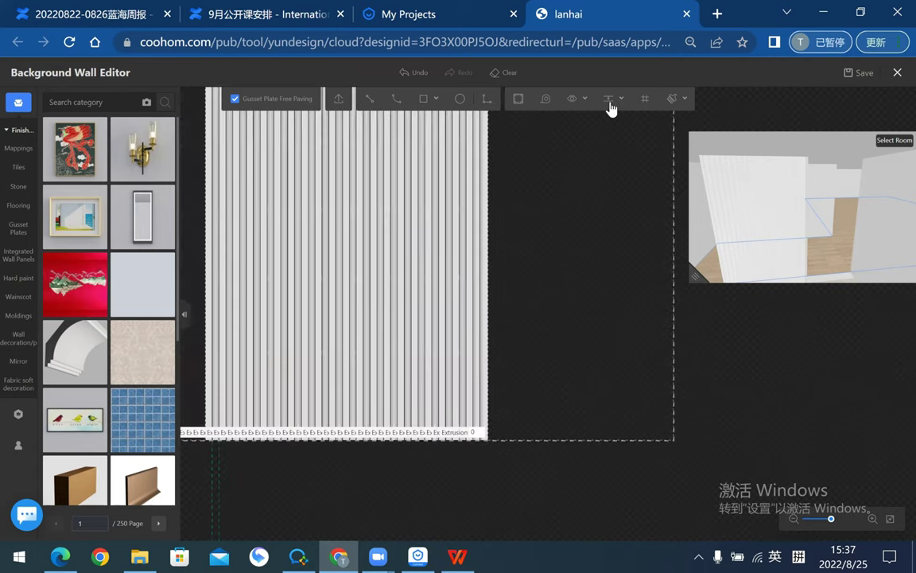
click(612, 100)
scroll(490, 416, up, 2)
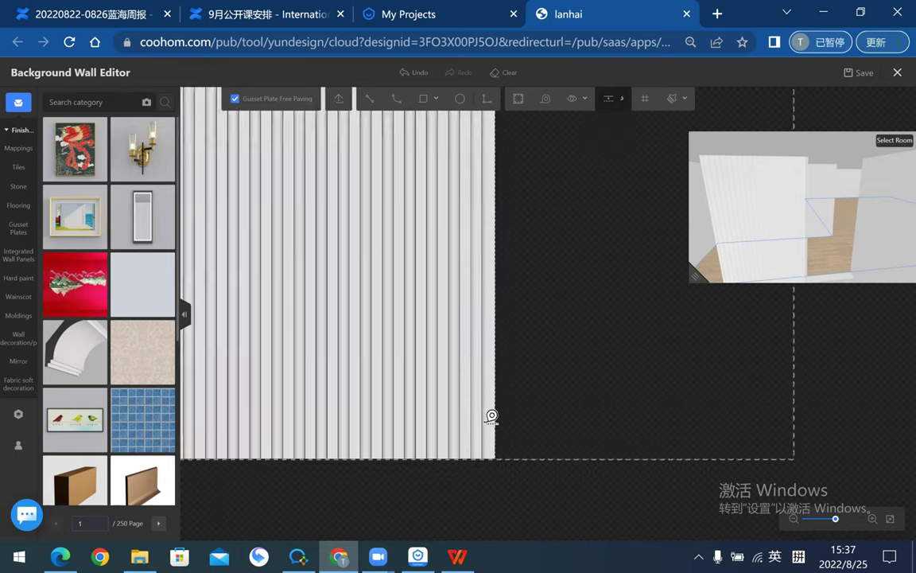
scroll(479, 363, up, 1)
scroll(489, 368, up, 1)
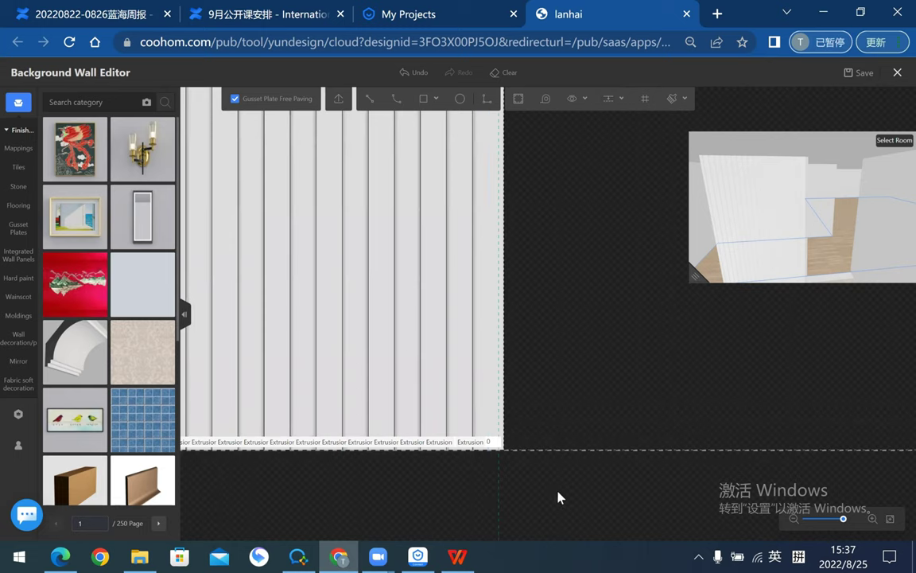
scroll(561, 387, down, 1)
scroll(561, 387, down, 1)
drag(583, 266, 537, 344)
scroll(537, 344, down, 2)
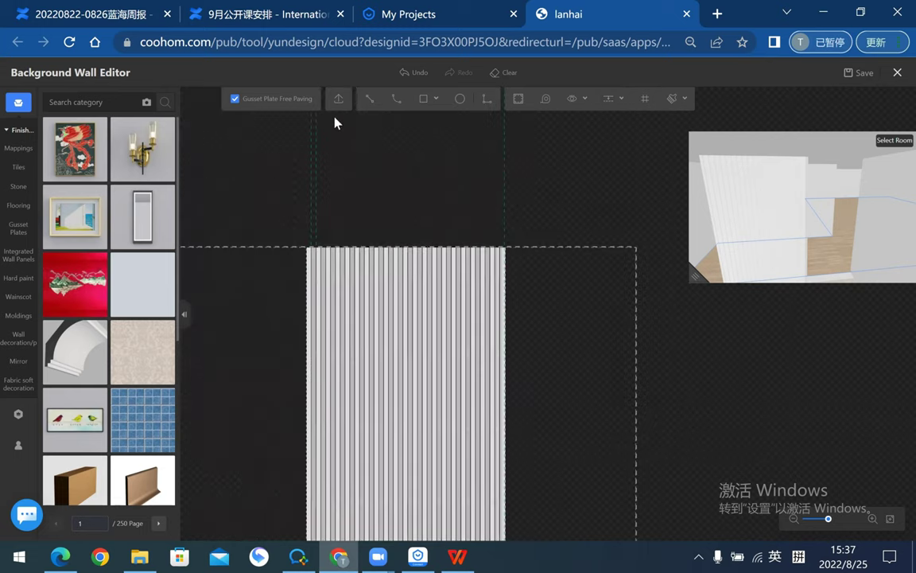
- Draw a vertical dividing line from the wall's top-right corner down to its bottom edge
click(376, 105)
scroll(411, 235, up, 2)
scroll(427, 246, up, 2)
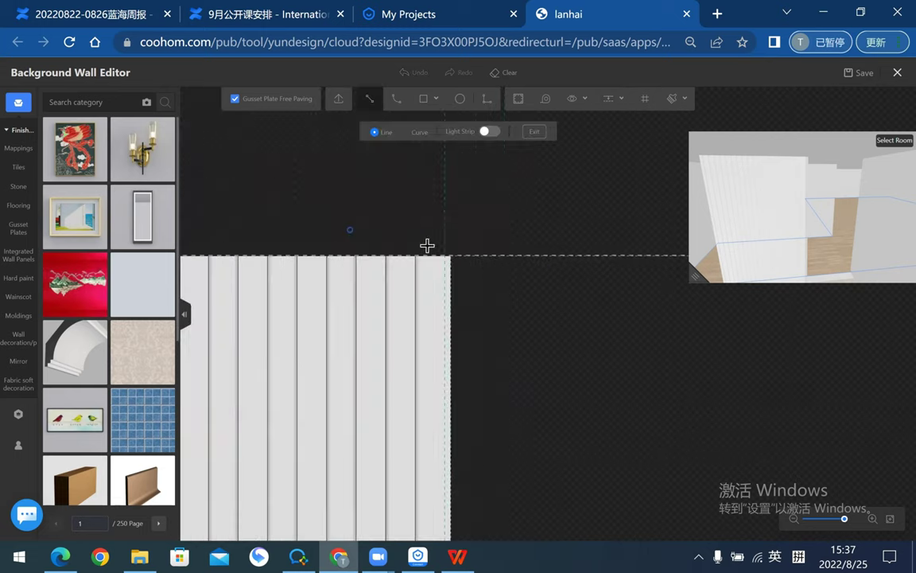
scroll(485, 254, up, 2)
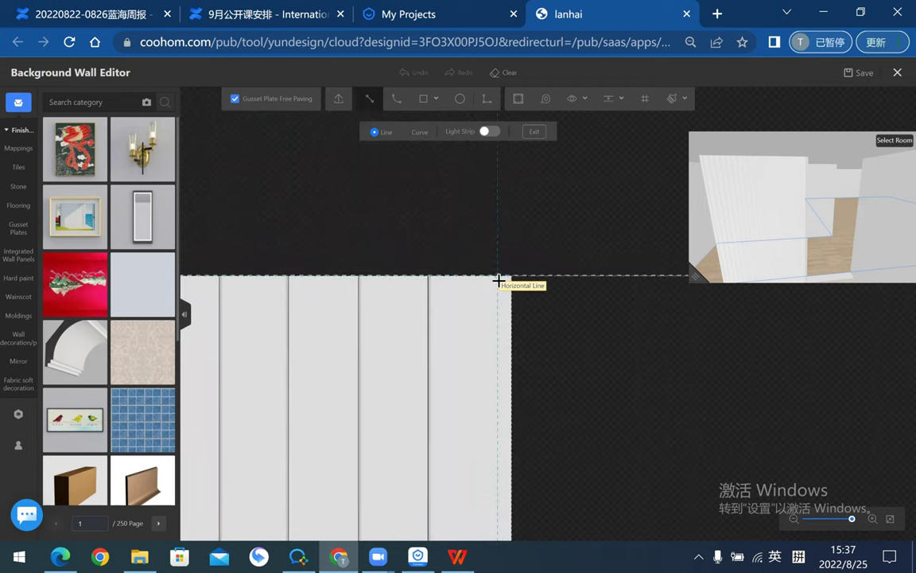
click(498, 280)
scroll(601, 440, down, 2)
scroll(509, 282, down, 1)
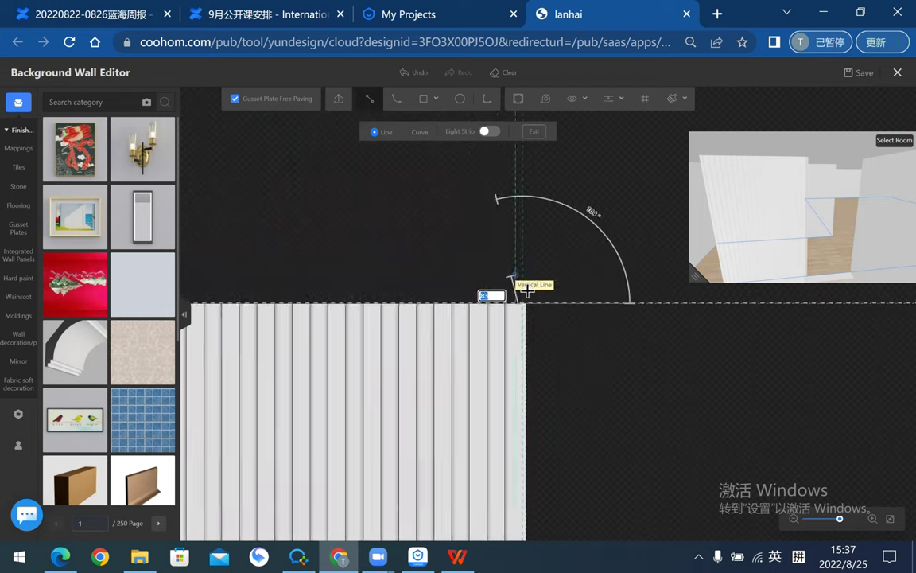
scroll(542, 327, down, 2)
middle_drag(578, 408, 563, 272)
scroll(541, 318, up, 1)
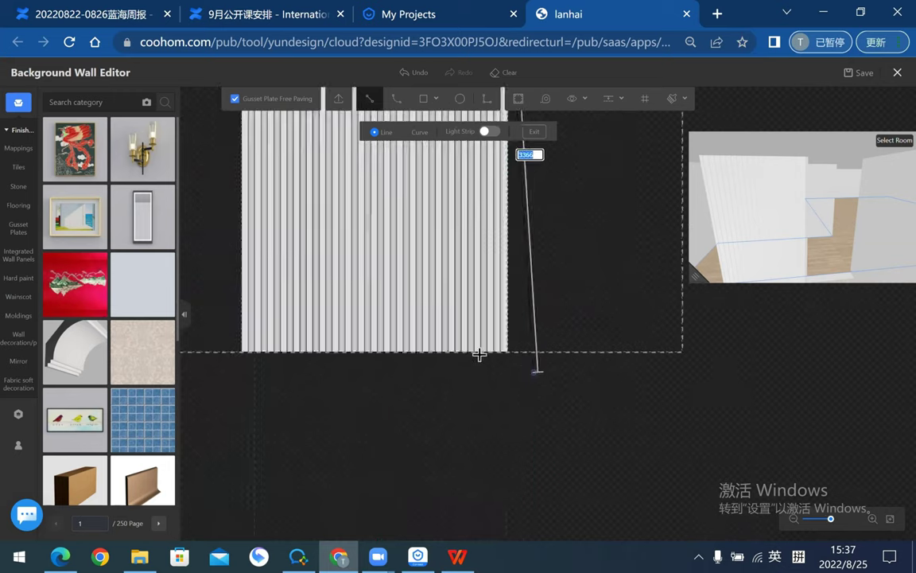
scroll(480, 355, up, 3)
scroll(491, 304, up, 2)
scroll(502, 319, up, 2)
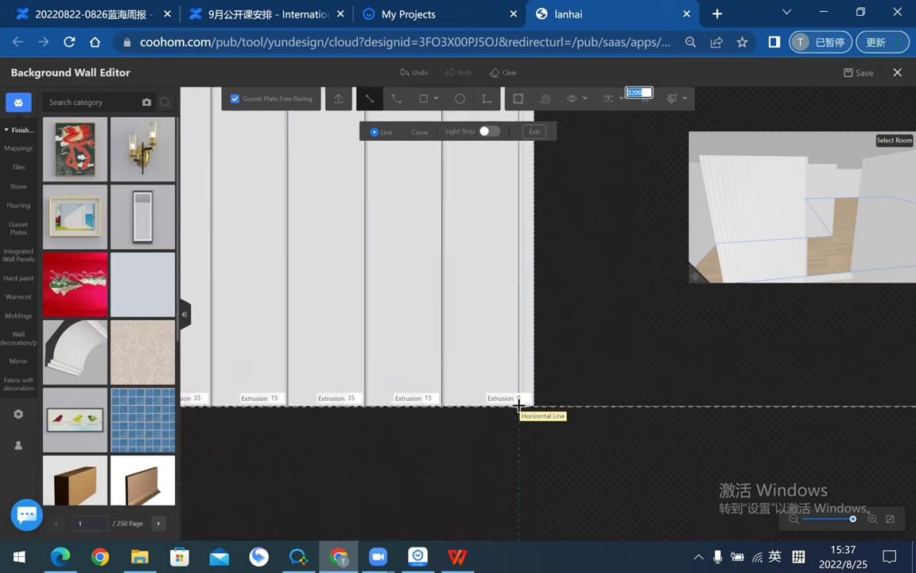
click(520, 406)
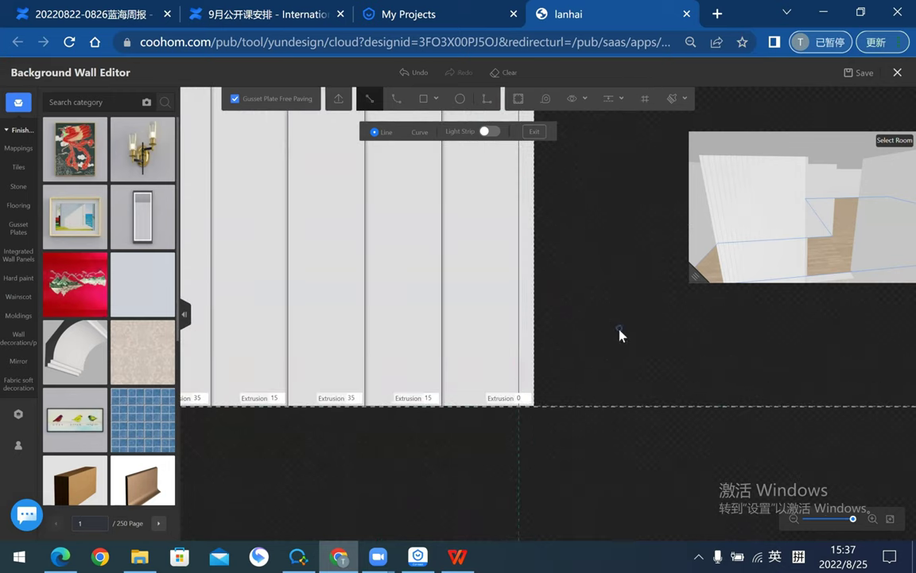
scroll(513, 417, up, 2)
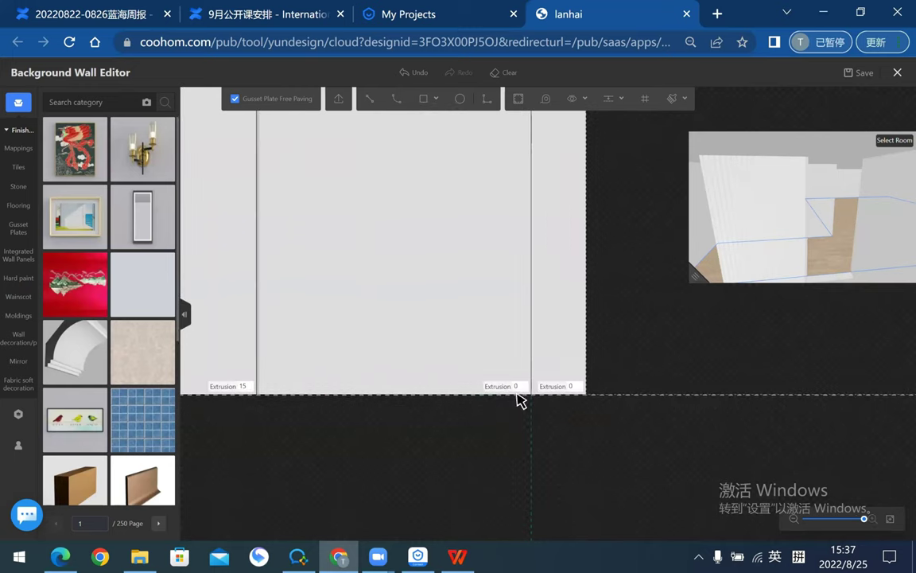
- Set the new right-side section's extrusion to 35
click(519, 385)
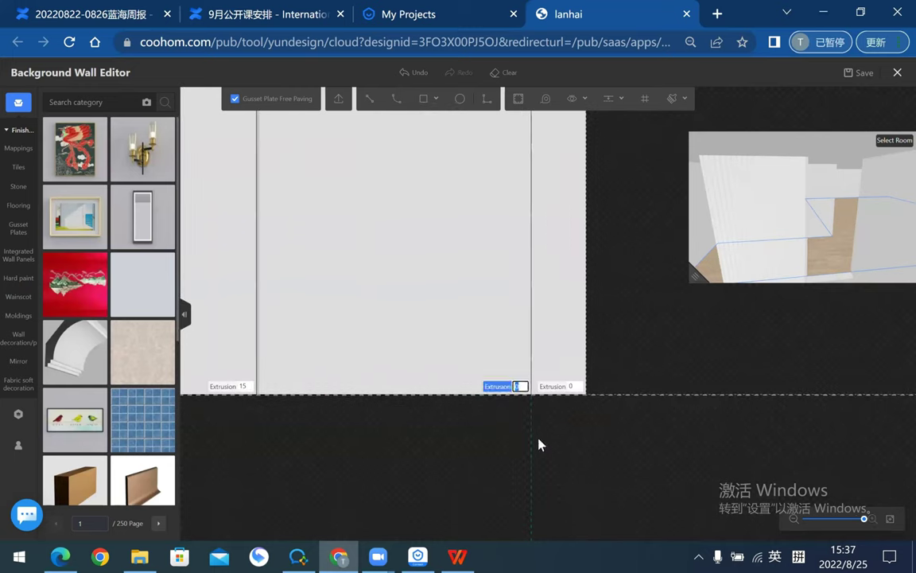
text(35)
key(Return)
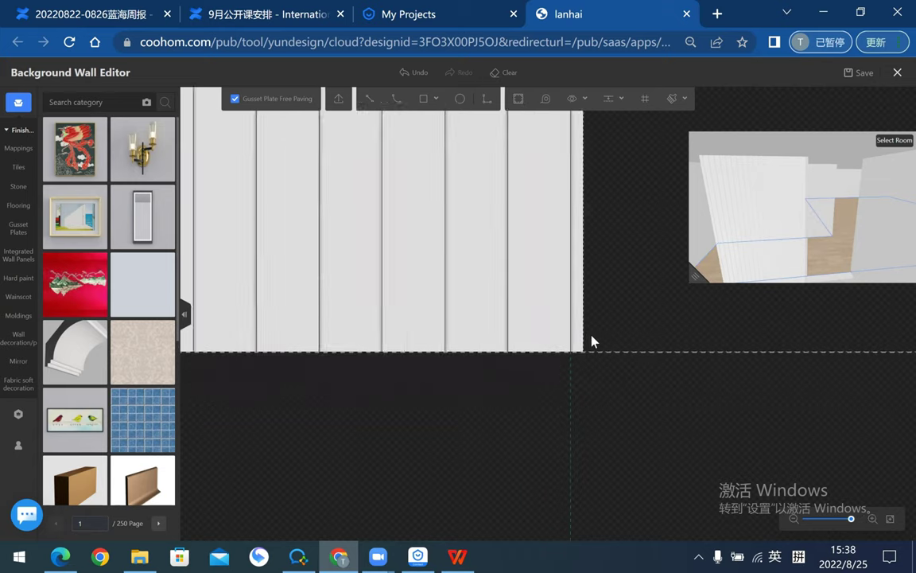
scroll(595, 412, down, 2)
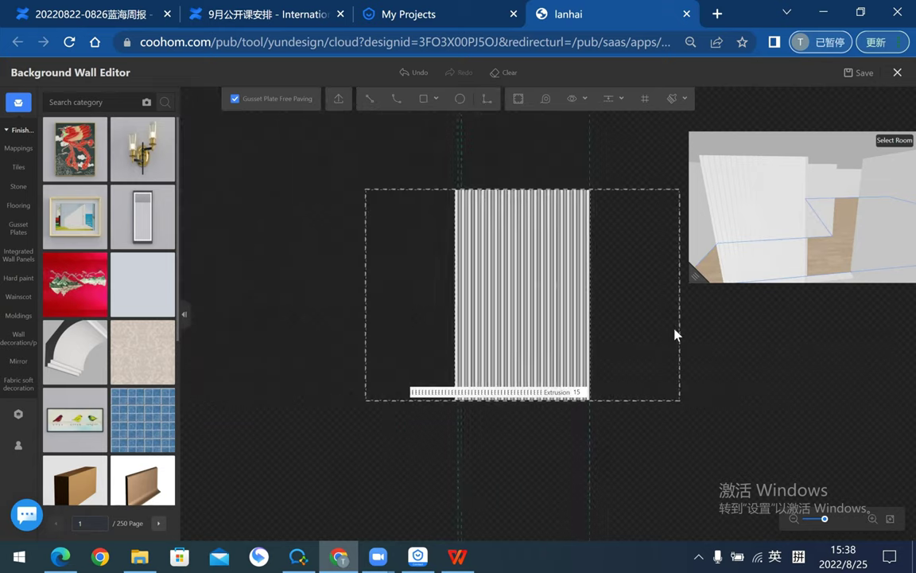
- Close the Background Wall Editor and zoom in on the room in 3D
click(897, 75)
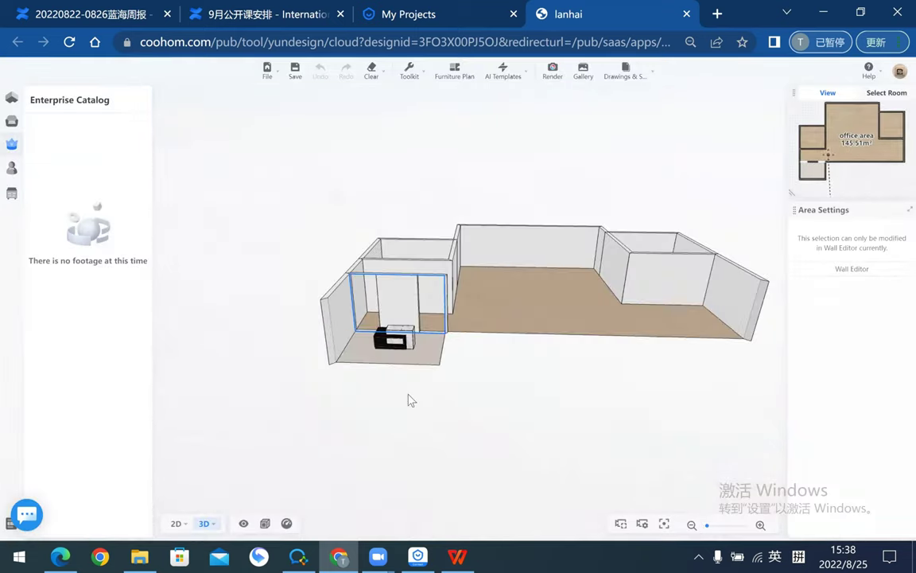
scroll(519, 298, up, 2)
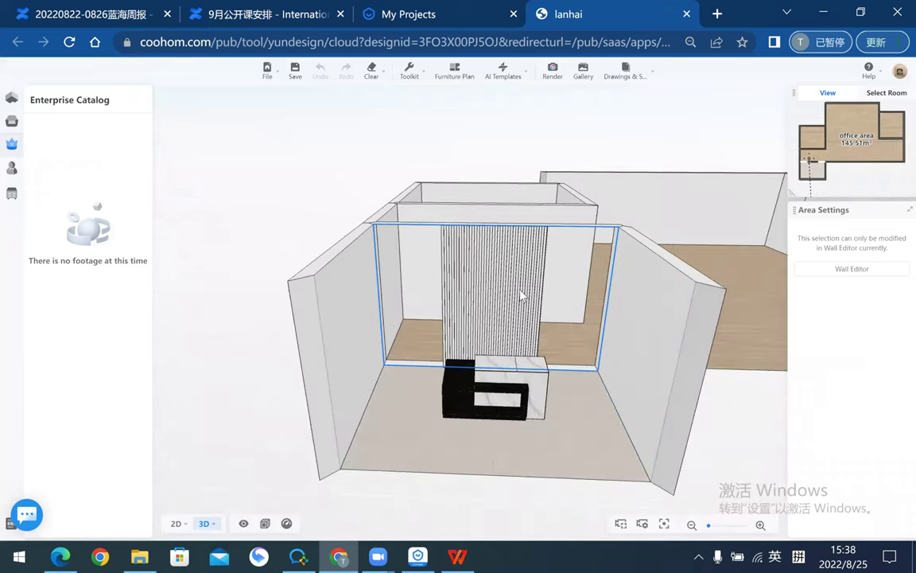
scroll(469, 374, up, 1)
scroll(423, 449, up, 1)
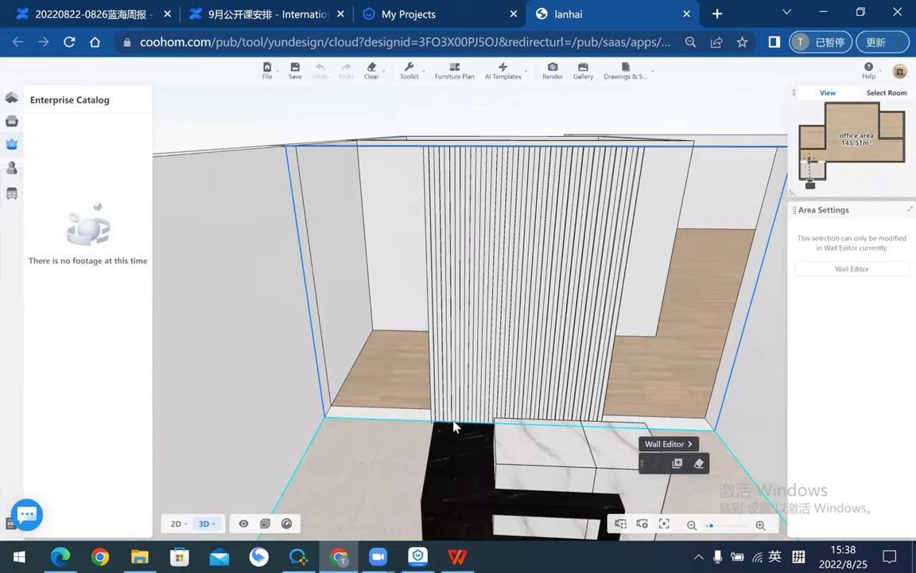
mouse_move(454, 427)
mouse_down()
mouse_move(430, 419)
mouse_move(351, 425)
mouse_move(380, 428)
mouse_up()
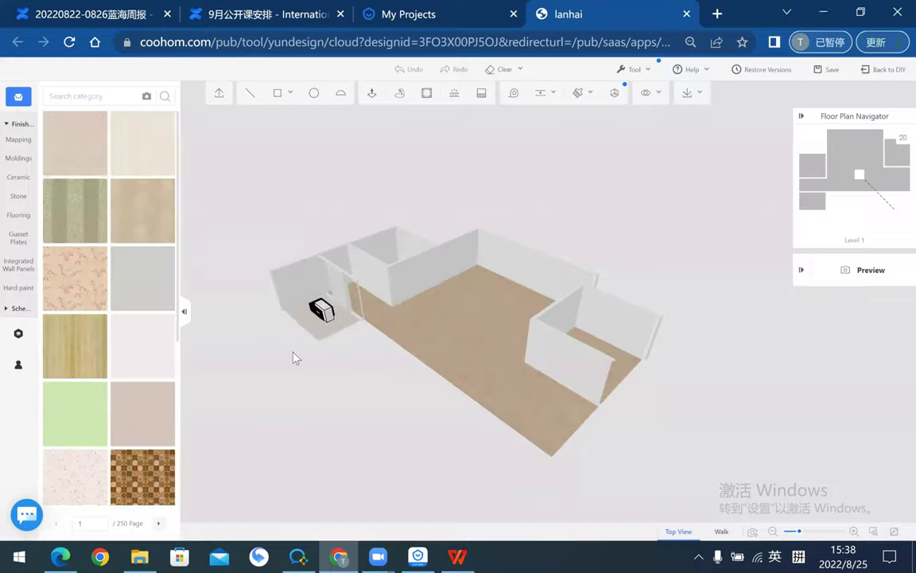
- Orbit around the small reception room toward the fluted wall
scroll(294, 357, up, 2)
scroll(372, 382, up, 2)
scroll(533, 401, up, 1)
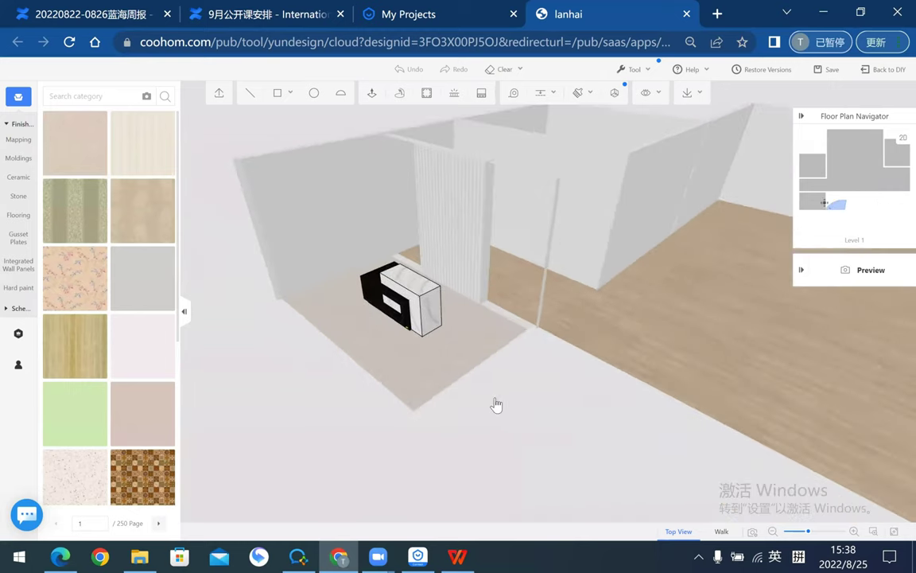
mouse_move(496, 405)
mouse_down()
mouse_move(536, 417)
mouse_move(667, 411)
mouse_move(714, 392)
mouse_move(524, 363)
mouse_move(456, 265)
mouse_up()
scroll(455, 266, up, 2)
- Select the fluted back wall and view it from above alongside the marble desk
click(453, 261)
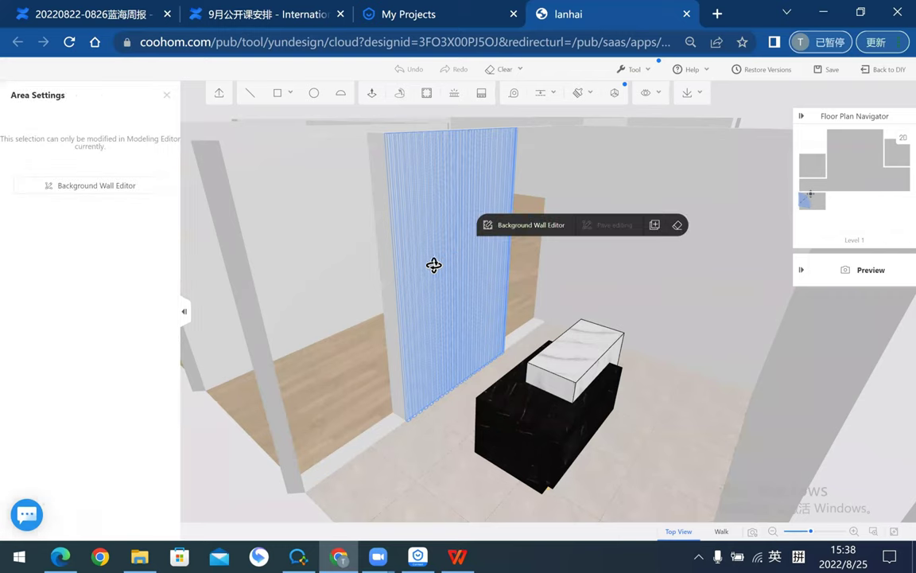
scroll(678, 354, down, 2)
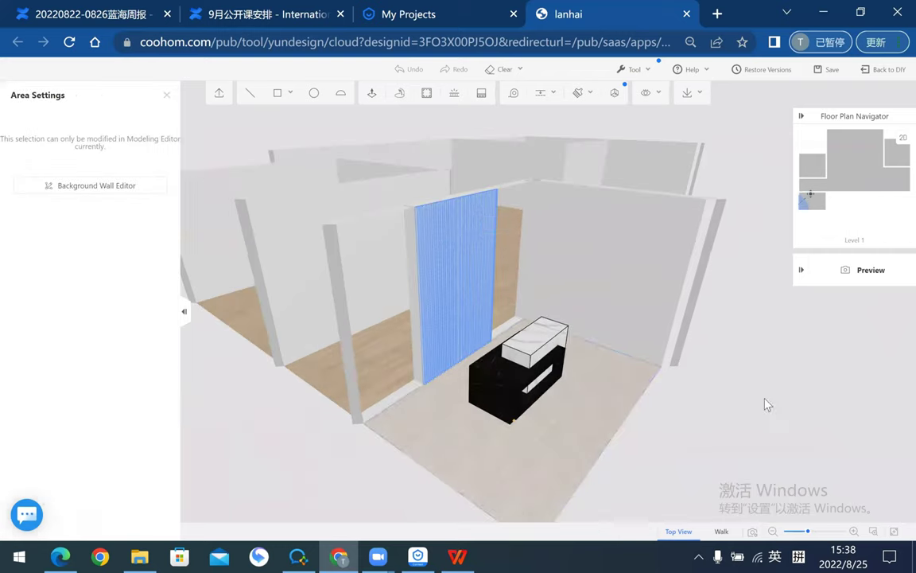
scroll(440, 234, up, 2)
click(439, 232)
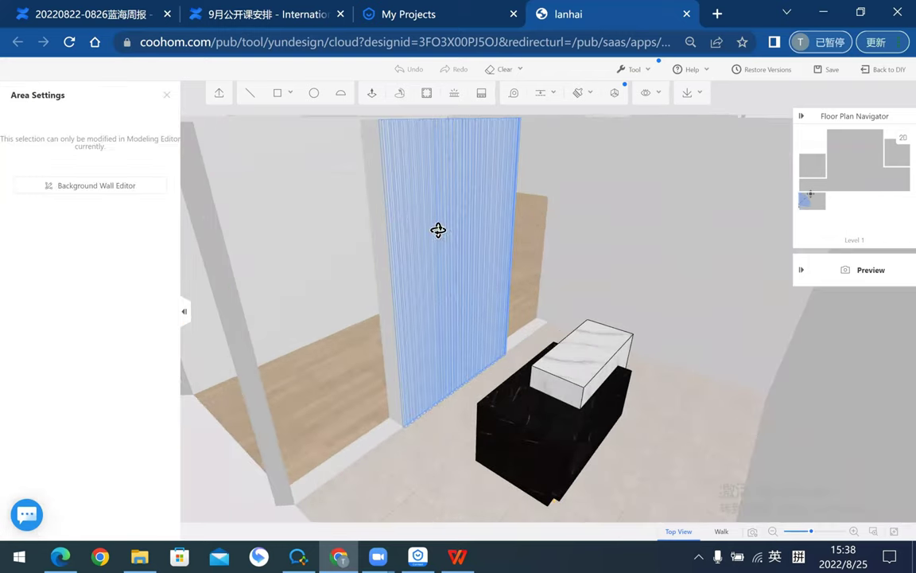
scroll(317, 393, down, 2)
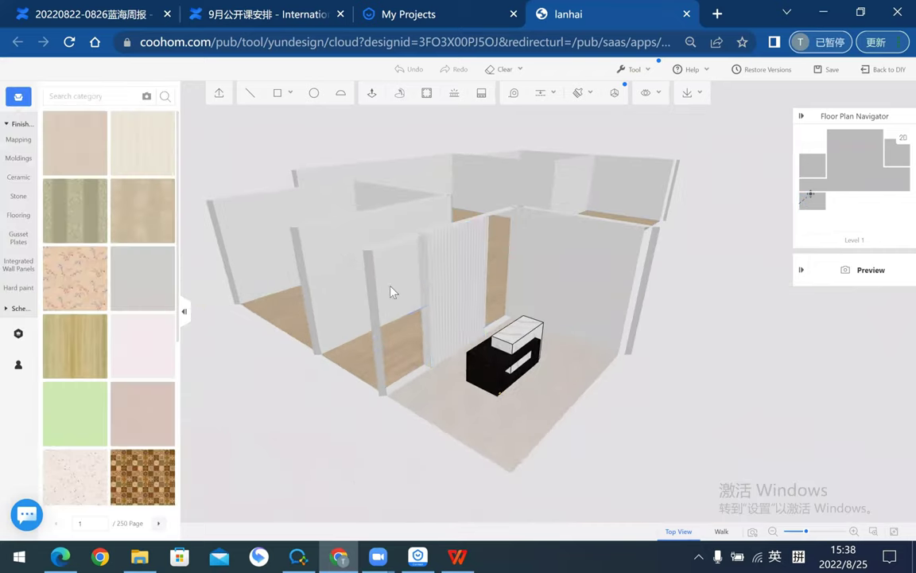
scroll(434, 233, up, 3)
click(434, 233)
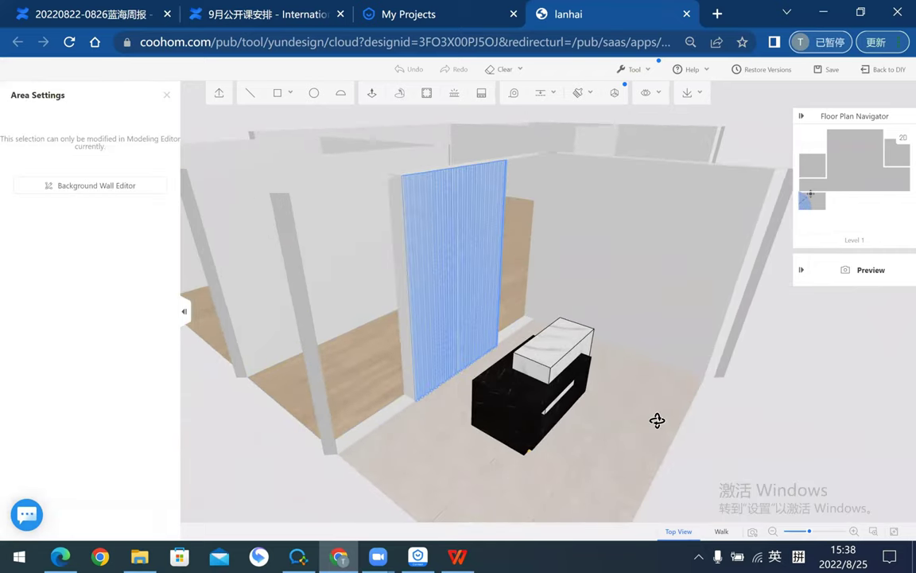
mouse_move(657, 419)
mouse_down()
mouse_move(665, 427)
mouse_move(755, 417)
mouse_move(757, 406)
mouse_move(740, 393)
mouse_move(301, 390)
mouse_move(231, 313)
mouse_move(7, 140)
mouse_move(29, 147)
mouse_up()
- Show the wood panel finishes and apply a dark wood finish to one slat
key(Escape)
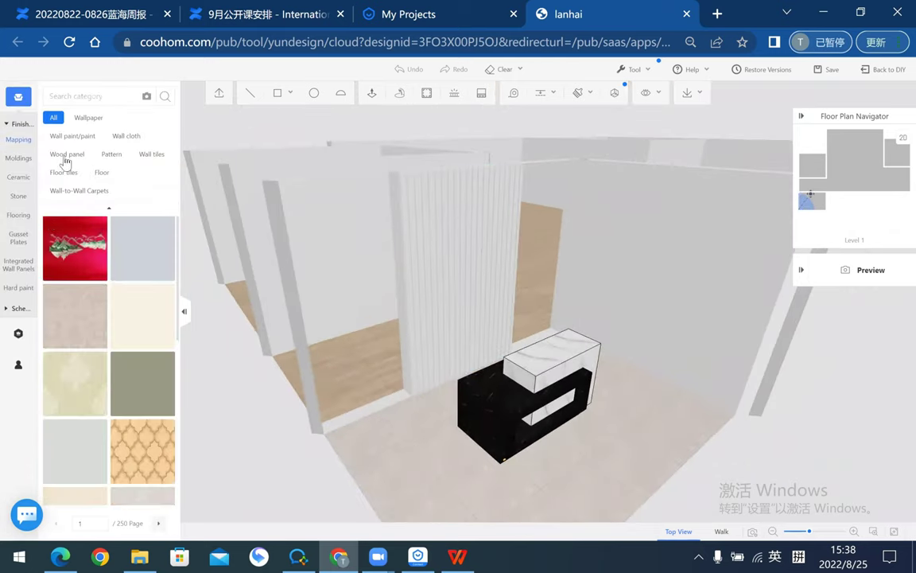
click(70, 155)
scroll(131, 397, down, 2)
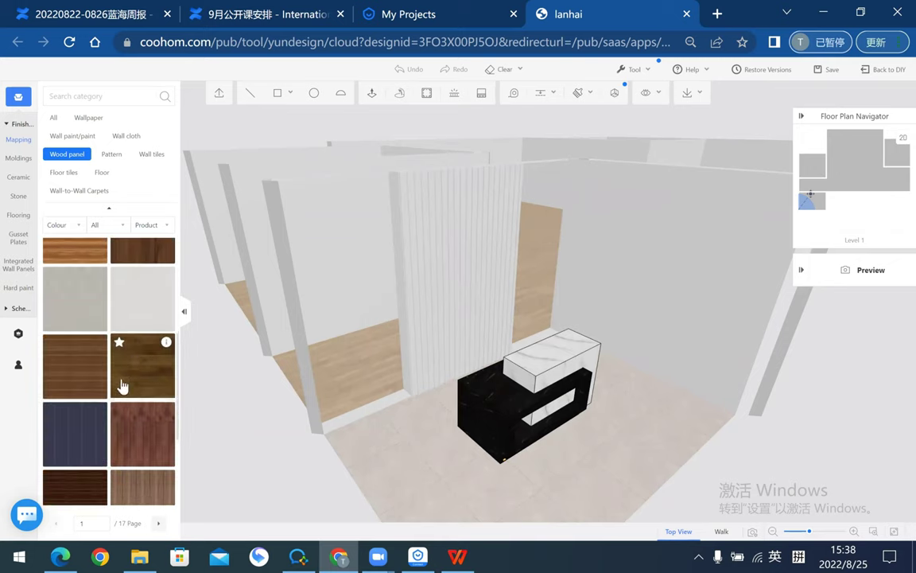
scroll(125, 374, down, 2)
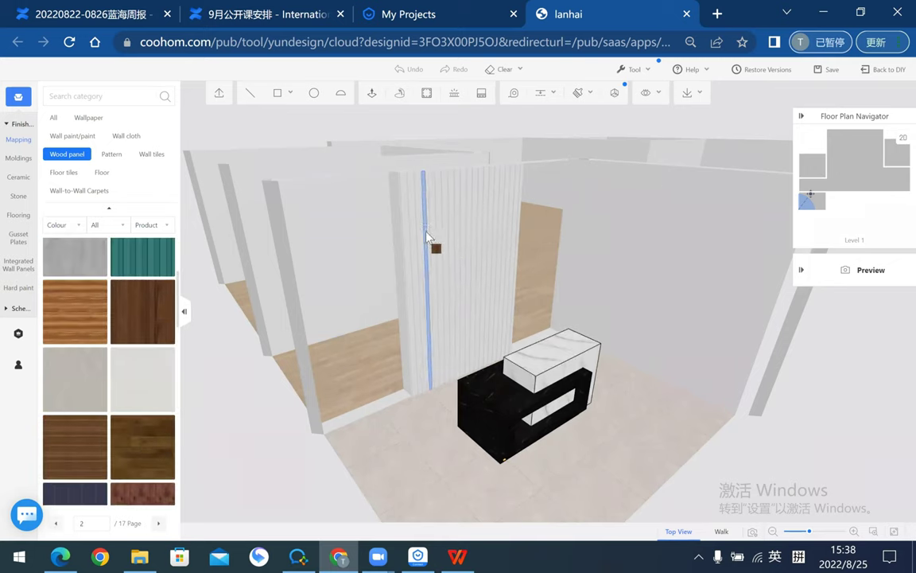
click(418, 297)
- Orbit closer to the fluted wall and select it
mouse_move(302, 466)
mouse_down()
mouse_move(477, 117)
mouse_move(522, 188)
mouse_up()
click(486, 386)
mouse_move(485, 386)
mouse_down()
mouse_move(487, 215)
mouse_move(504, 313)
mouse_up()
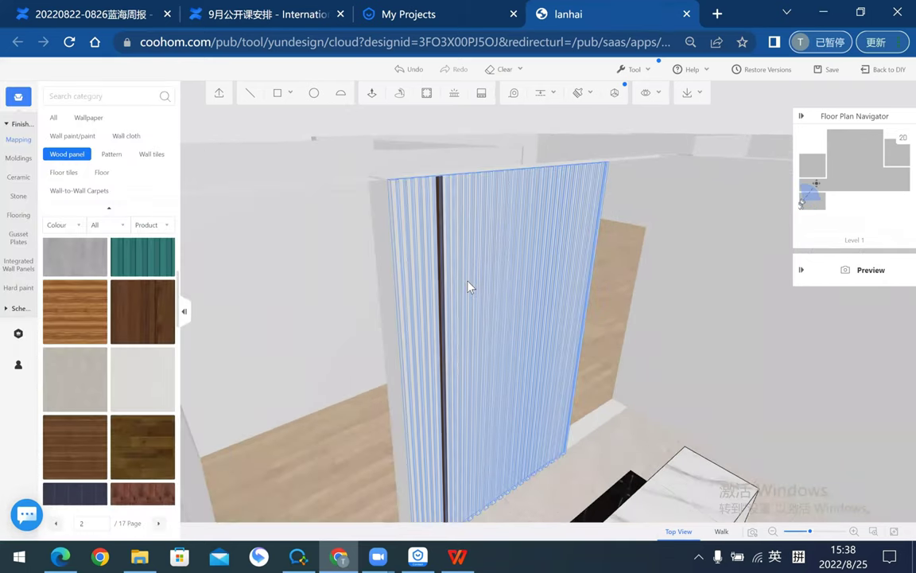
scroll(470, 287, up, 3)
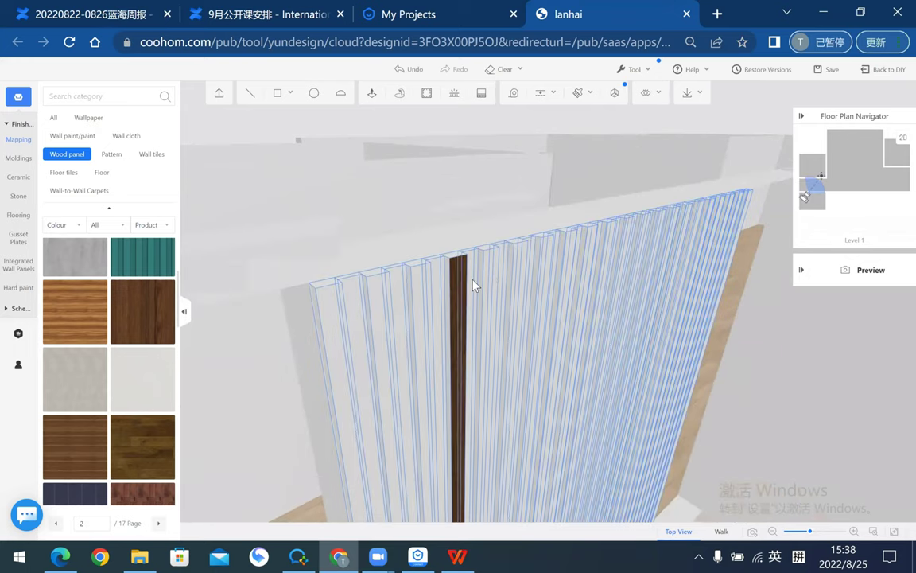
click(473, 281)
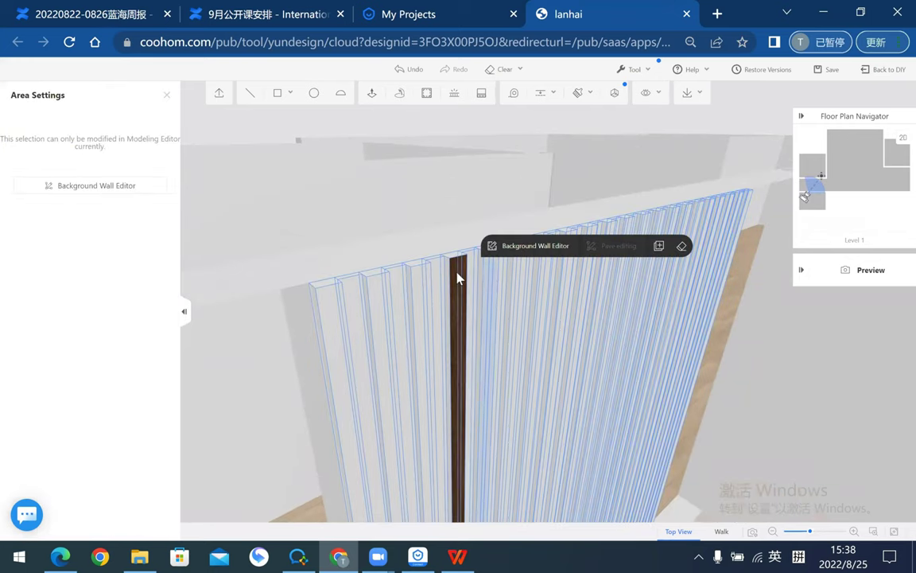
- Copy the dark wood onto two more slats, confirming replacement of their white material
click(458, 278)
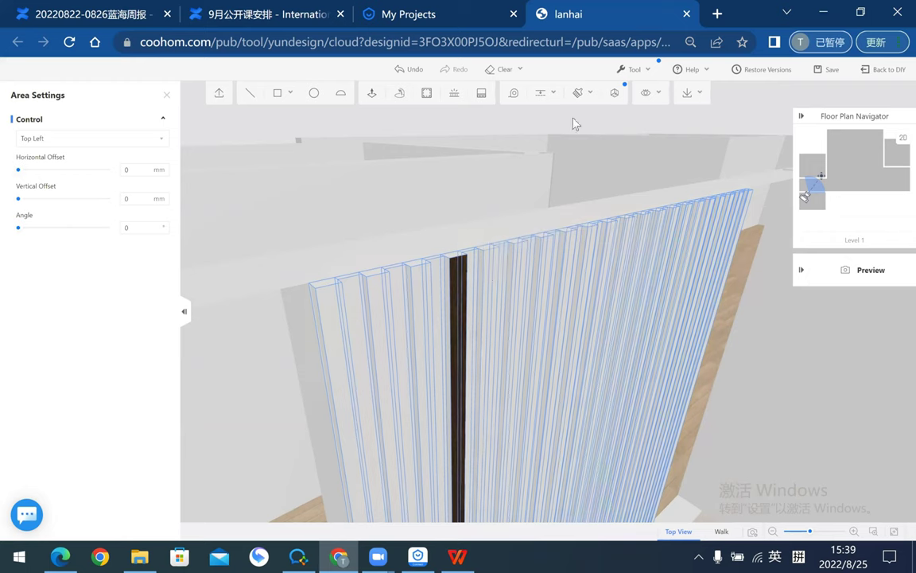
click(578, 92)
click(461, 283)
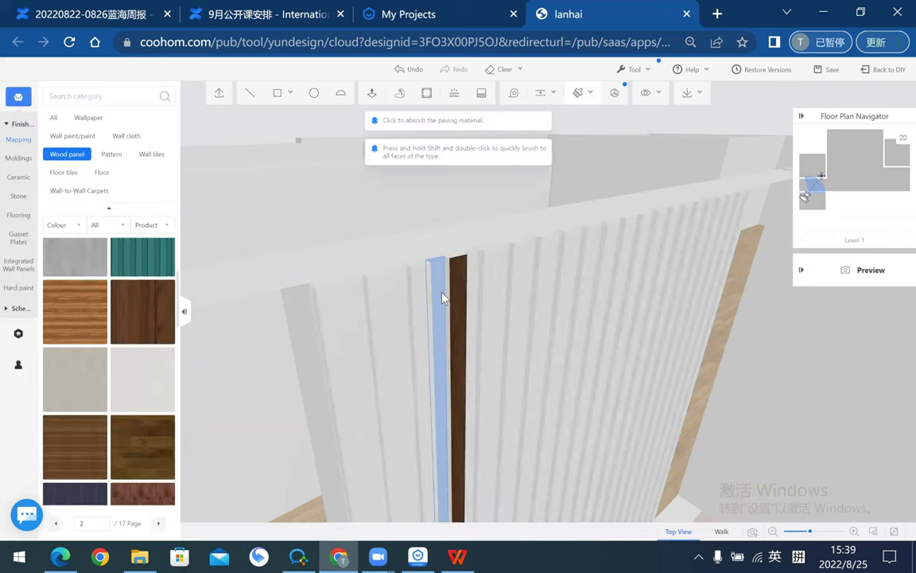
click(440, 286)
click(555, 363)
click(421, 286)
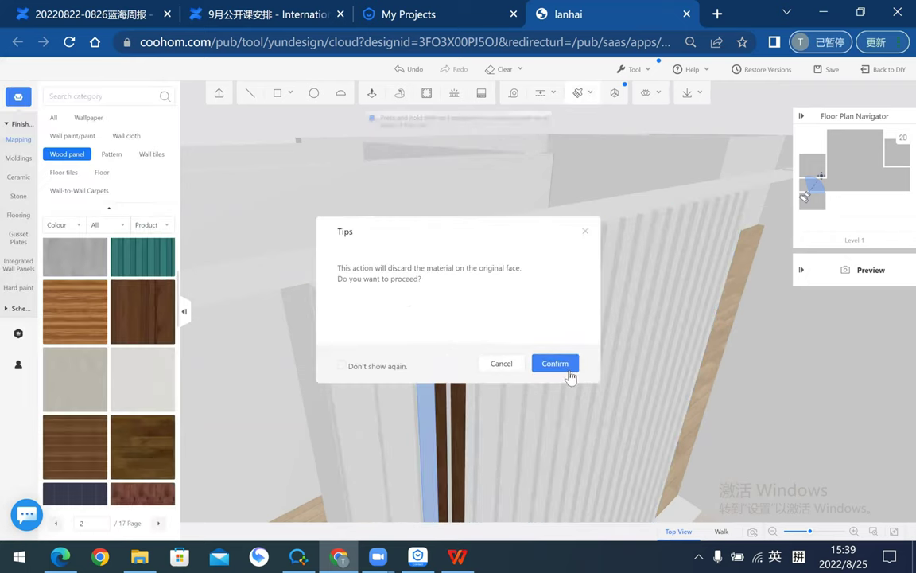
key(Return)
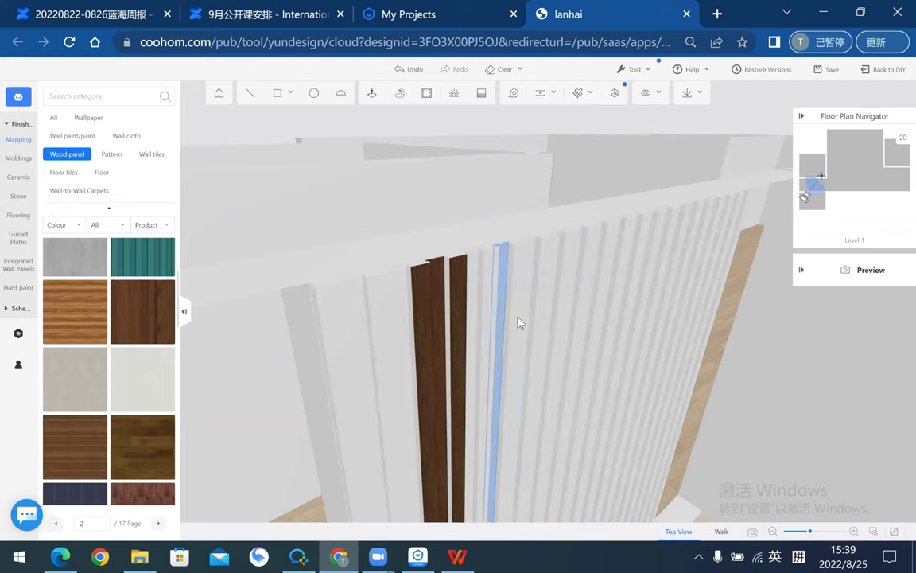
scroll(533, 294, down, 5)
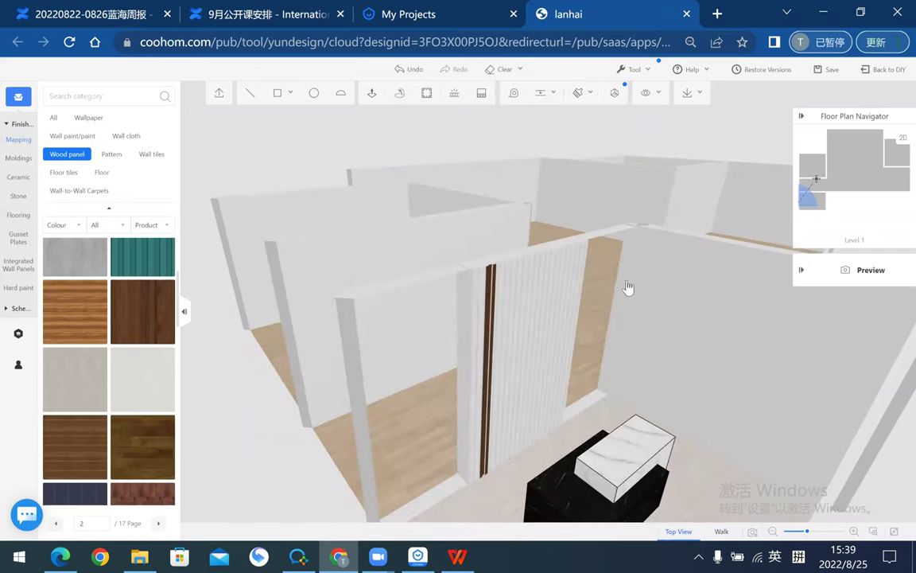
- Open the slatted wall in the Background Wall Editor and pick up the dark wood from a painted slat
double_click(454, 248)
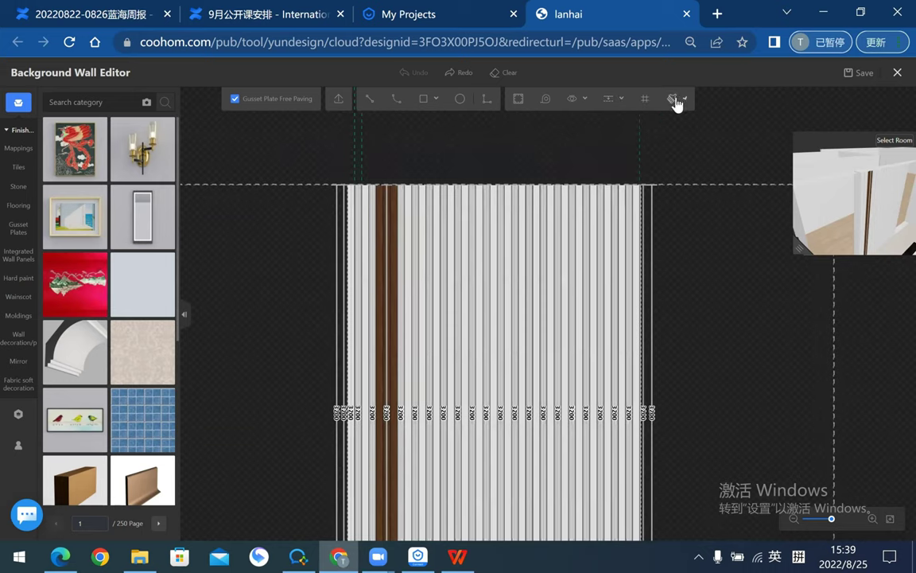
scroll(389, 219, up, 2)
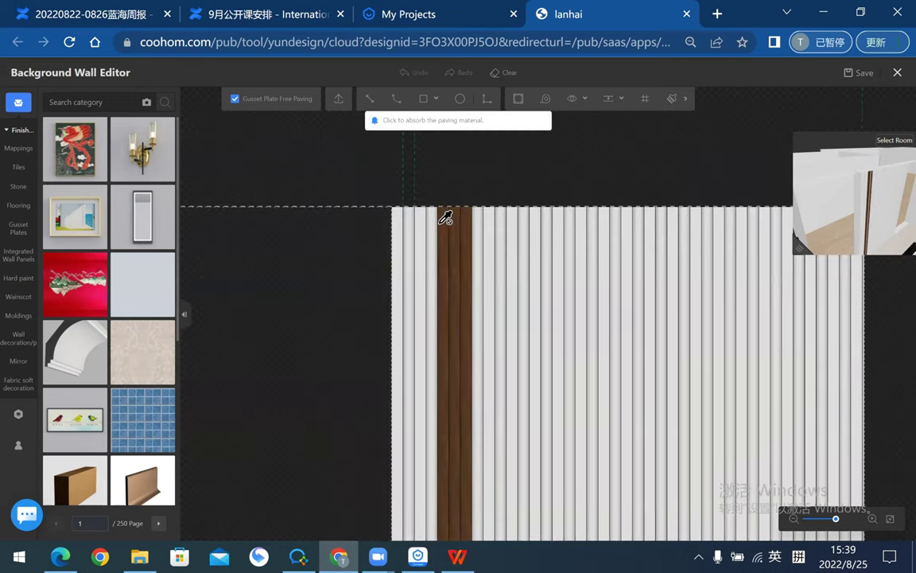
click(439, 217)
- Paint the white slats across the visible part of the wall dark wood
click(405, 224)
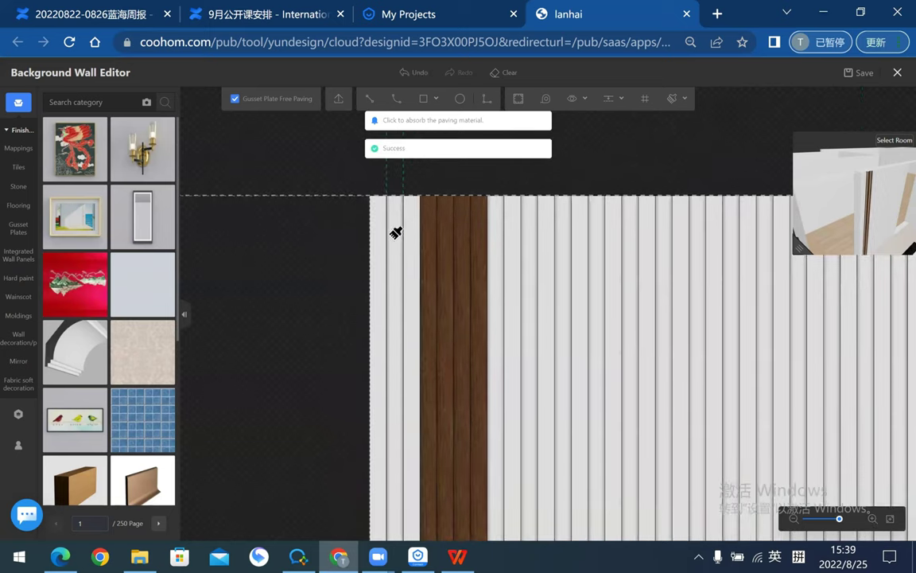
click(385, 237)
click(501, 215)
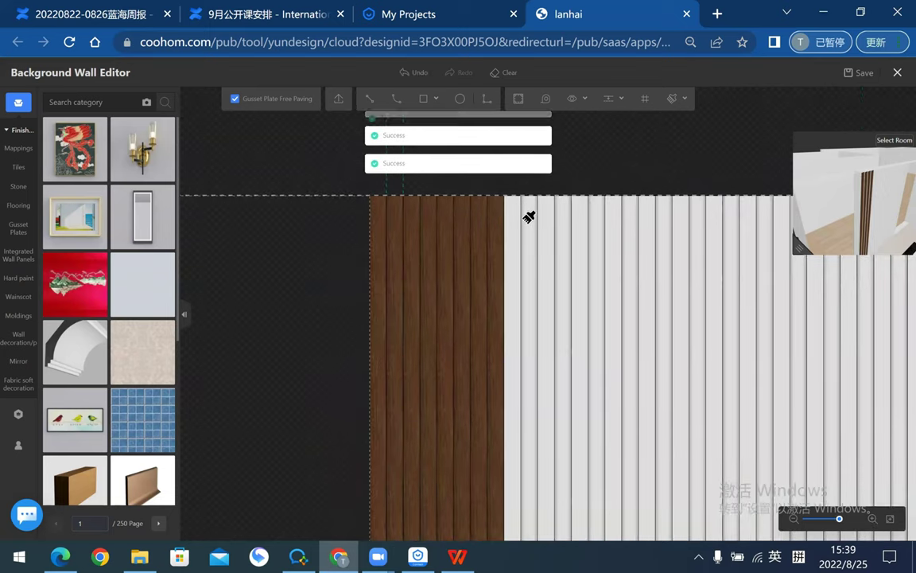
click(529, 215)
click(567, 213)
click(584, 214)
click(600, 213)
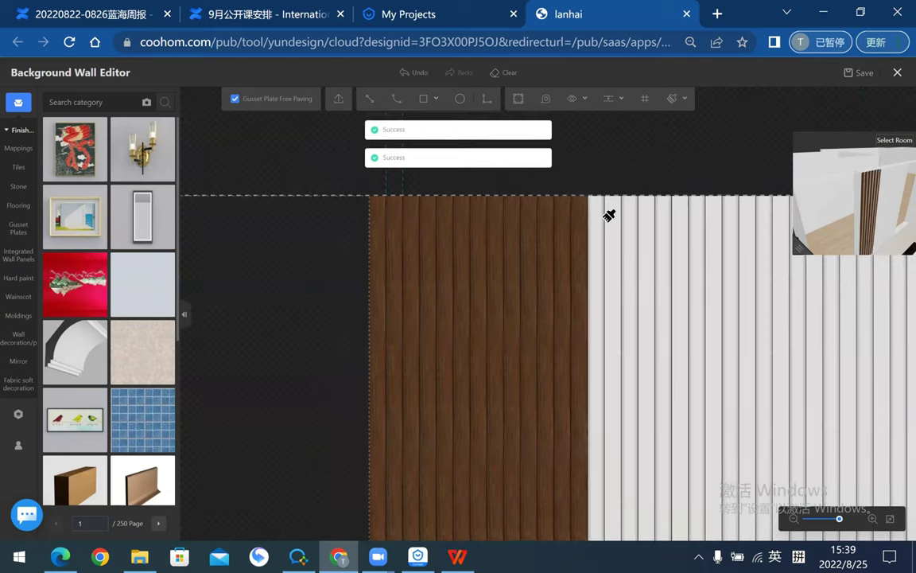
click(614, 215)
click(628, 216)
click(633, 216)
click(653, 220)
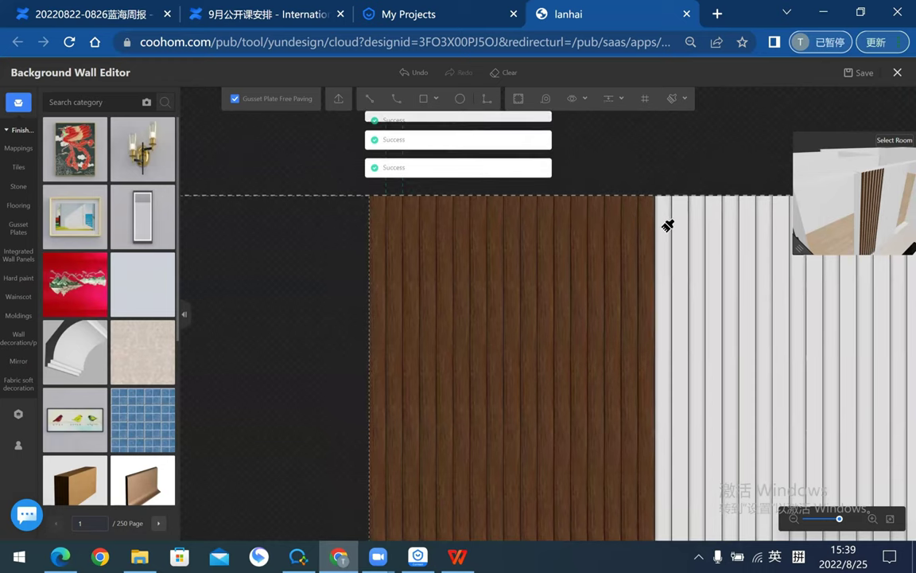
click(666, 225)
click(704, 229)
click(735, 230)
click(747, 227)
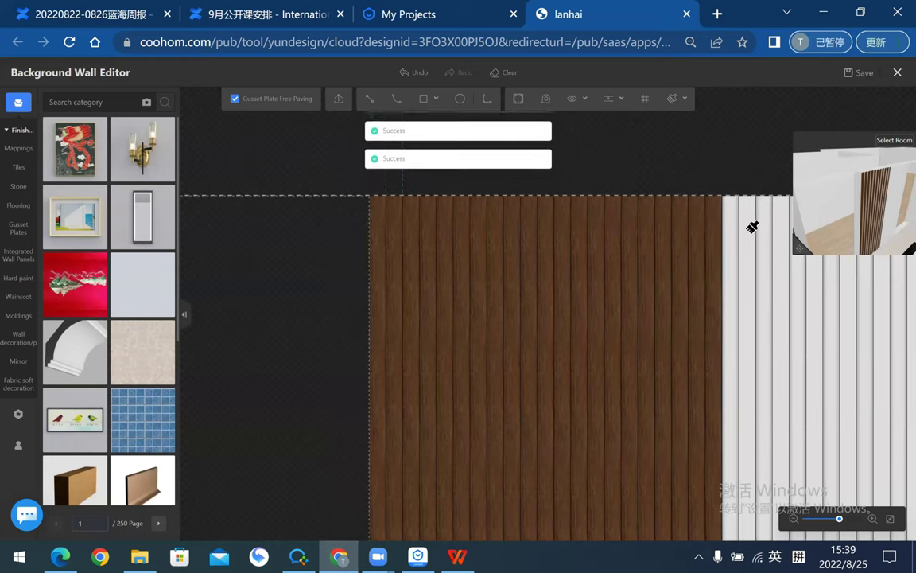
click(752, 225)
click(740, 215)
- Shift the view and paint the remaining white slats dark wood
scroll(652, 171, down, 1)
right_drag(615, 154, 367, 214)
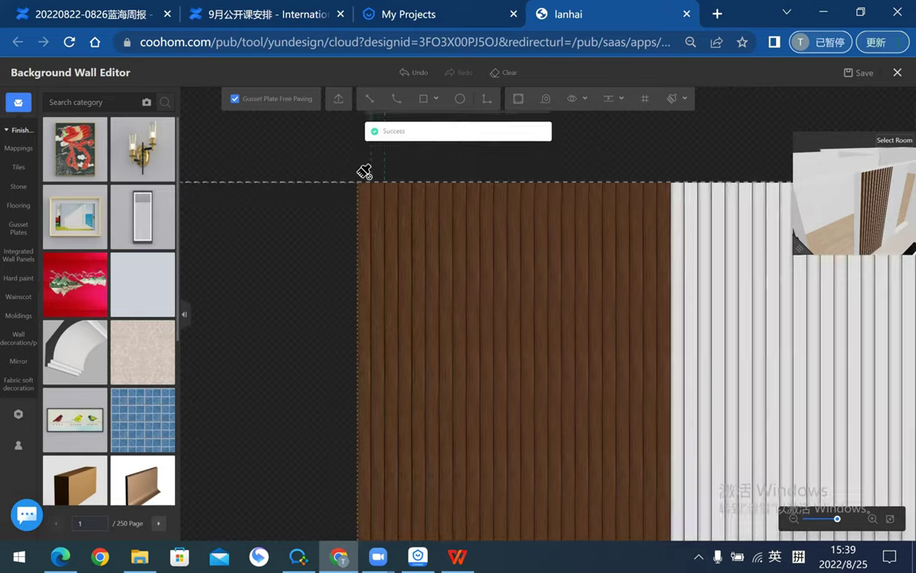
scroll(367, 214, down, 1)
click(403, 231)
click(402, 231)
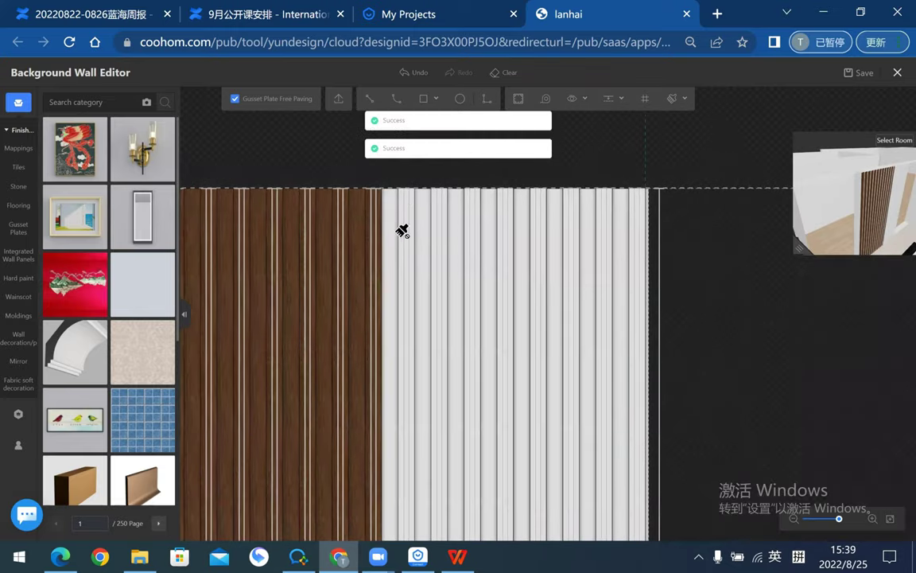
click(421, 227)
click(441, 220)
click(453, 219)
click(468, 218)
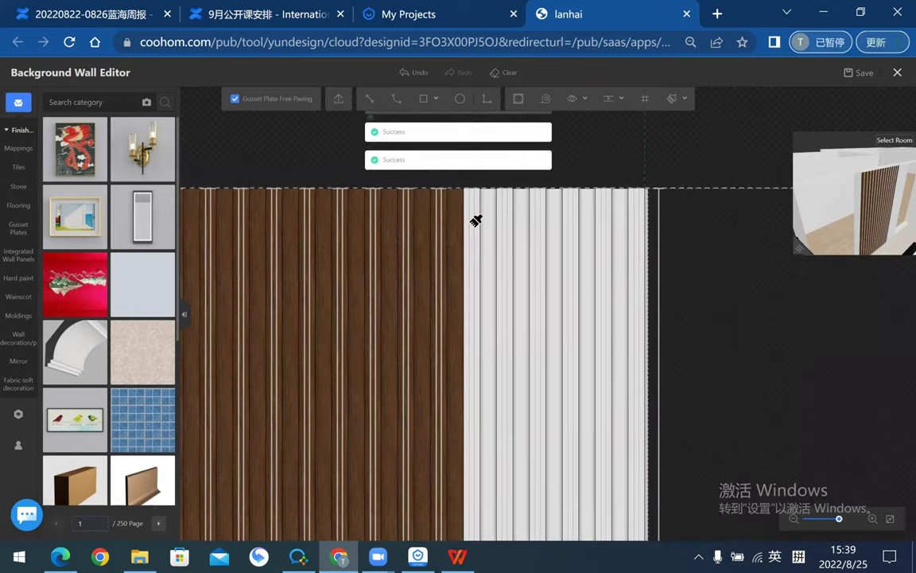
click(489, 217)
click(503, 217)
click(517, 211)
click(534, 211)
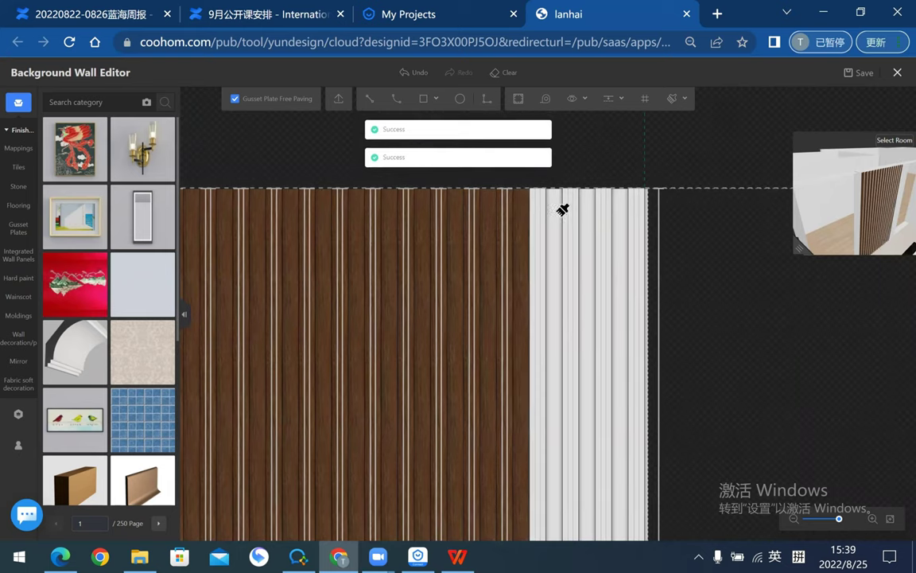
click(578, 211)
click(589, 212)
click(603, 210)
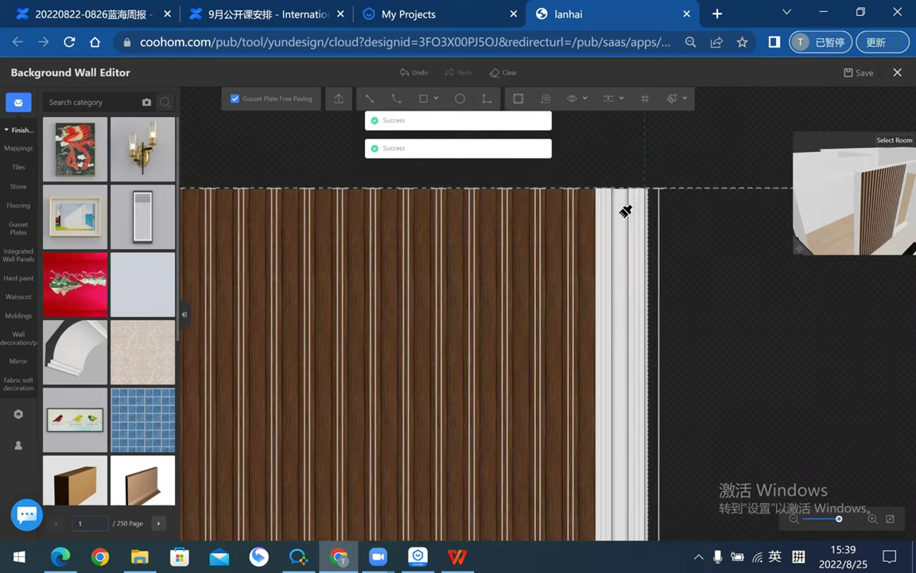
click(620, 210)
click(637, 209)
scroll(654, 194, up, 2)
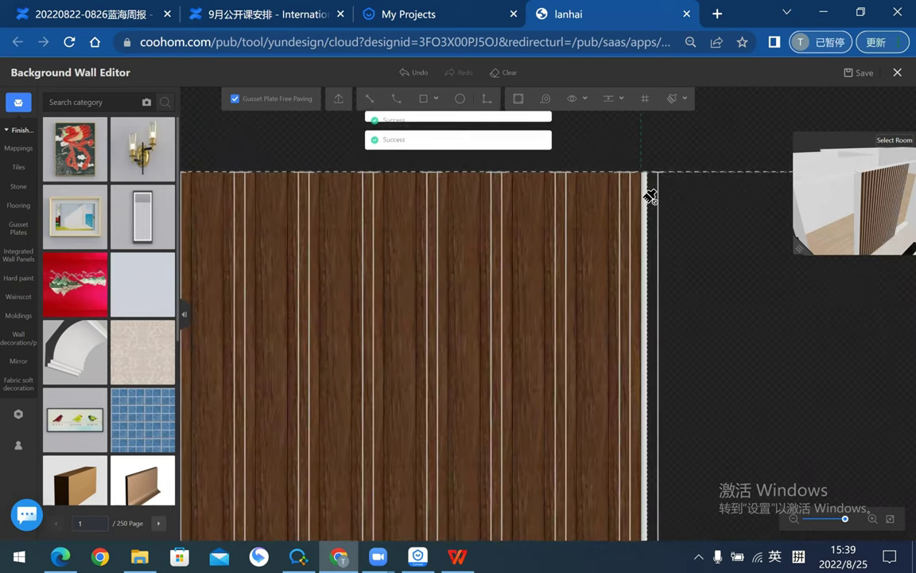
scroll(636, 266, down, 2)
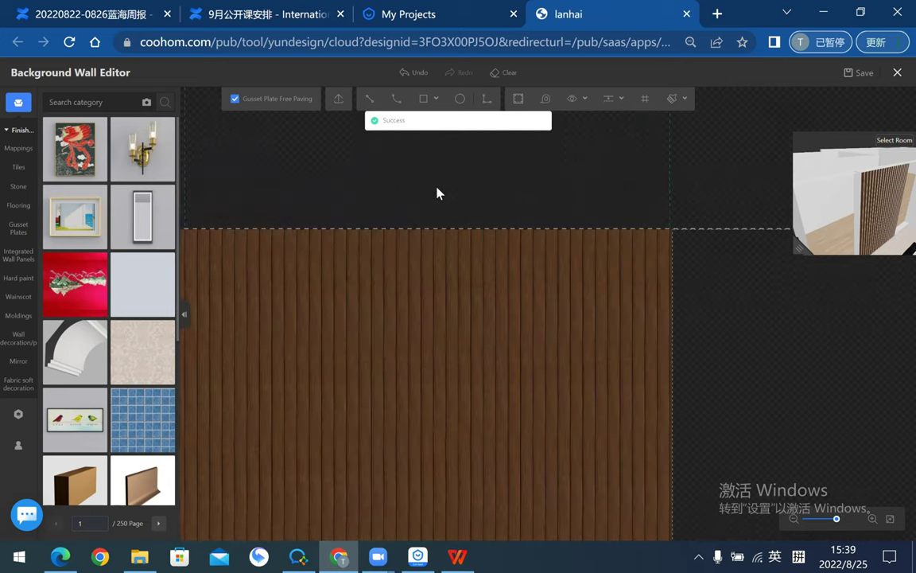
scroll(436, 193, down, 1)
scroll(447, 239, up, 2)
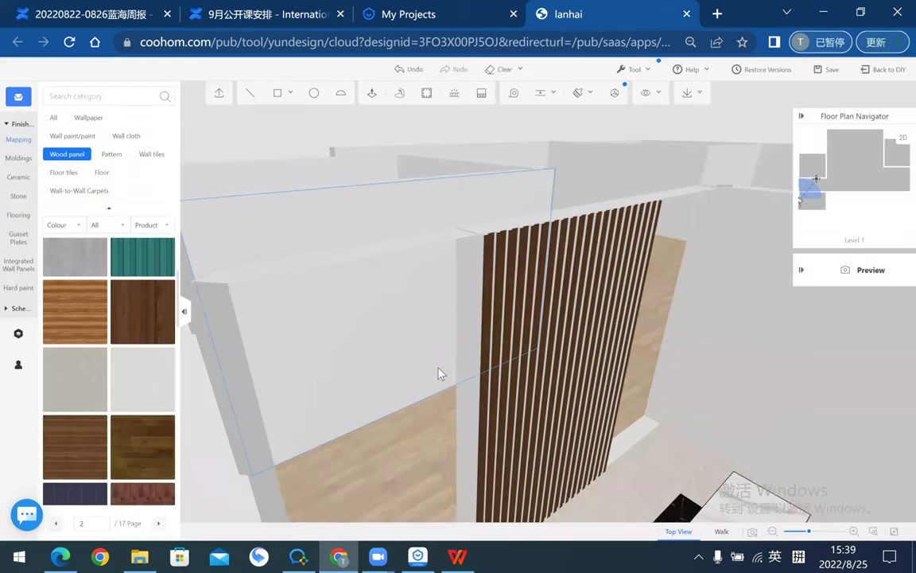
- Brush dark wood onto the white faces between slats, discarding their original material
scroll(450, 269, up, 3)
scroll(436, 300, up, 3)
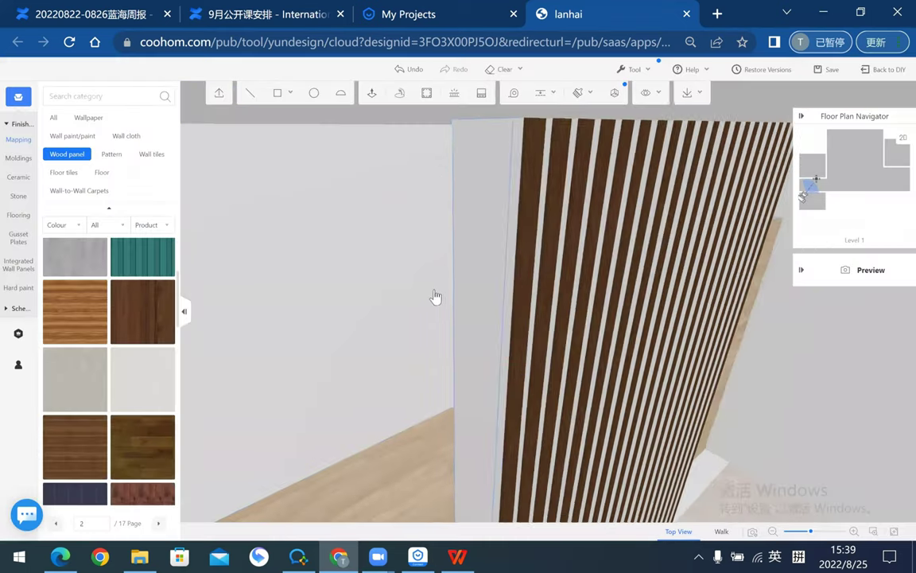
click(578, 93)
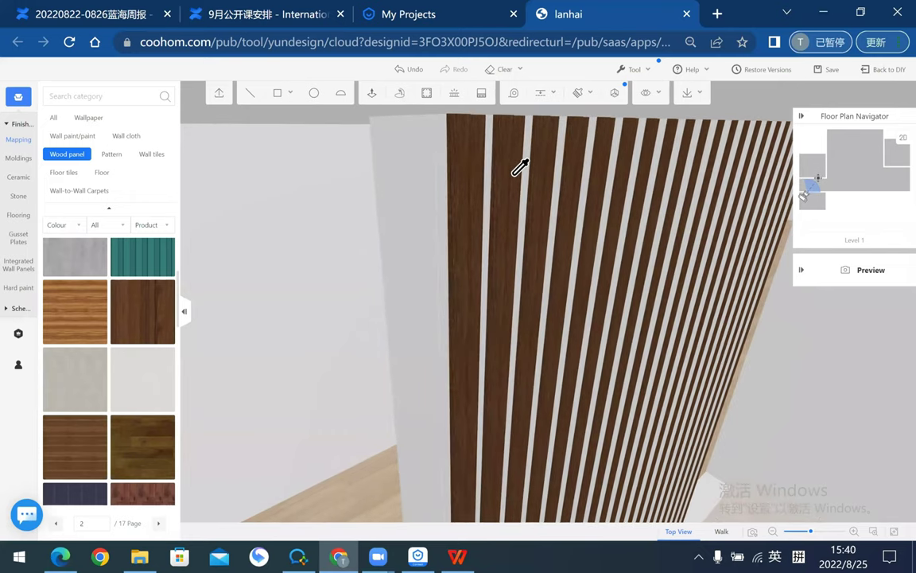
click(565, 358)
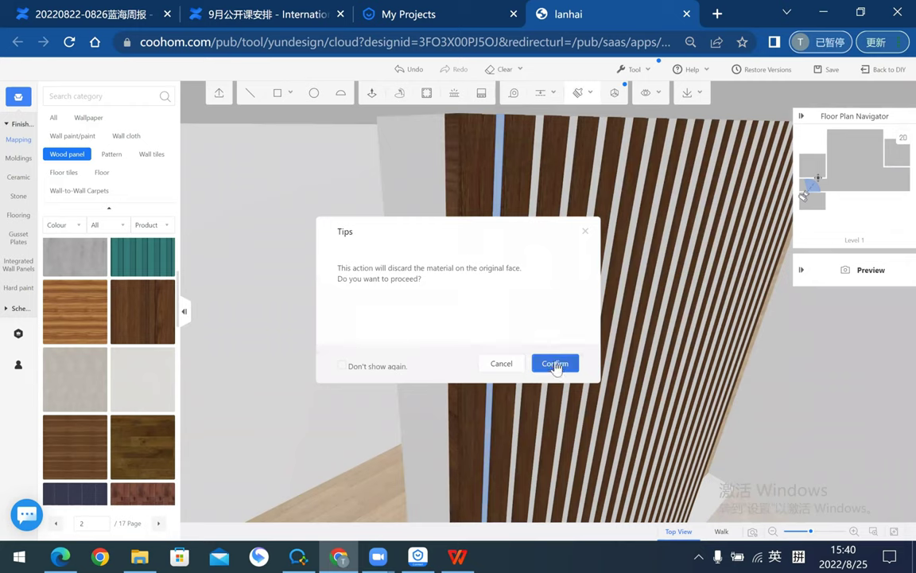
click(543, 364)
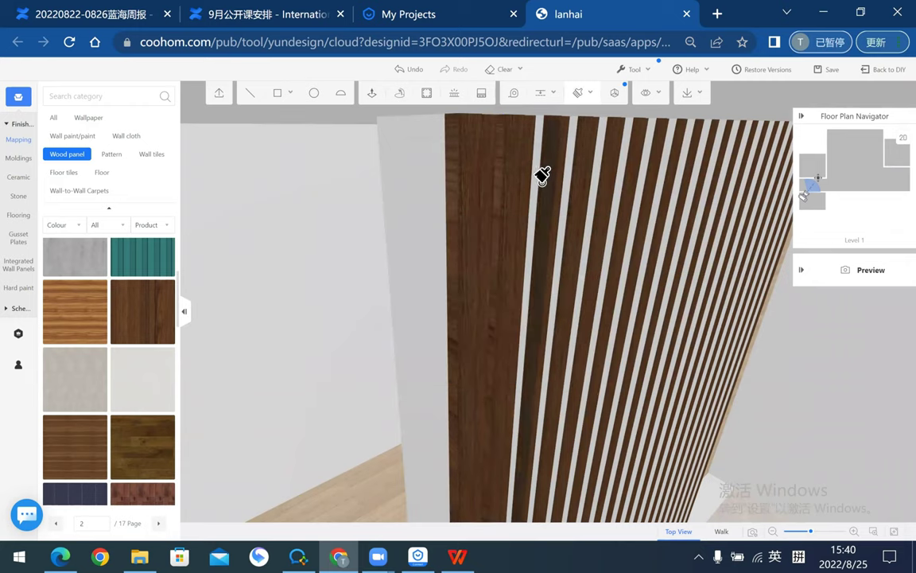
mouse_move(569, 165)
mouse_down()
mouse_move(685, 143)
mouse_move(698, 167)
mouse_move(714, 158)
mouse_move(707, 187)
mouse_move(730, 180)
mouse_move(751, 199)
mouse_move(761, 180)
mouse_move(764, 211)
mouse_up()
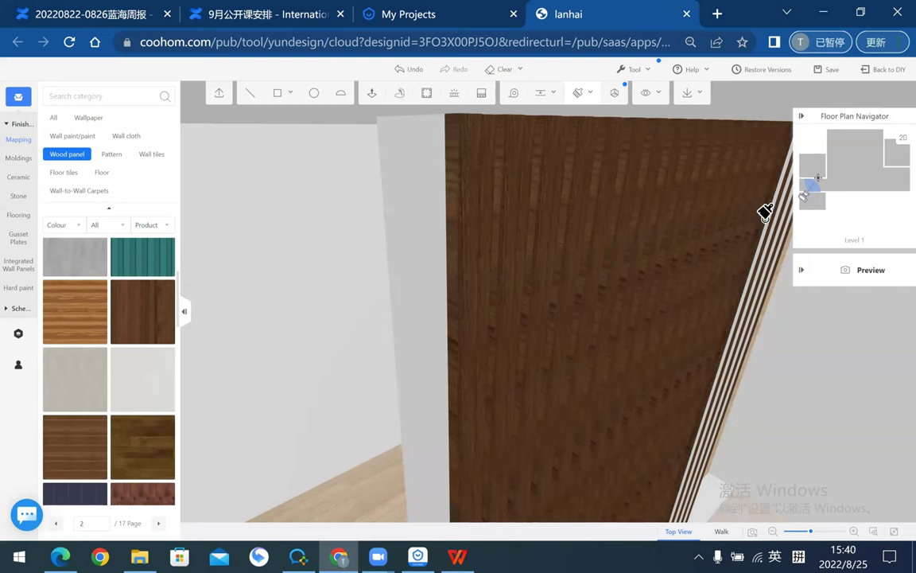
click(773, 209)
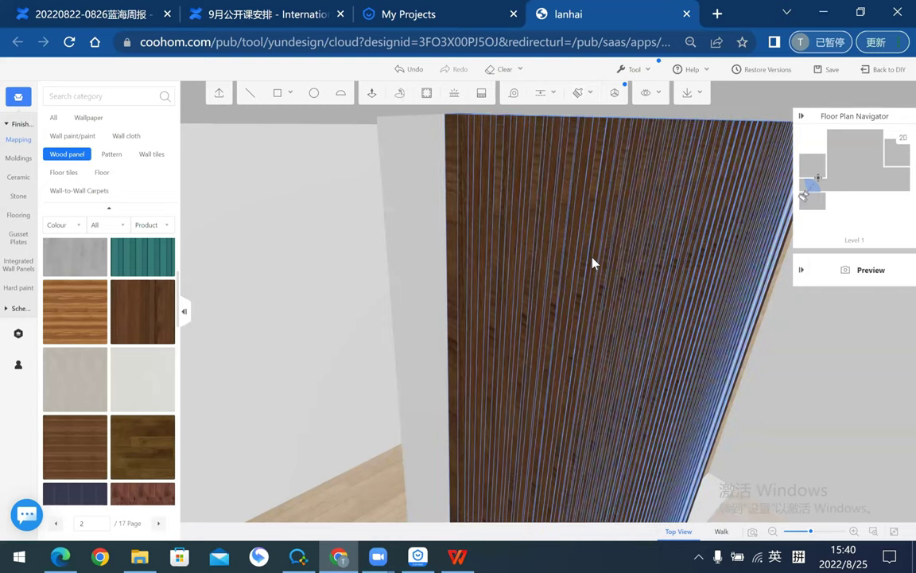
click(593, 262)
mouse_move(583, 280)
mouse_down()
mouse_move(620, 147)
mouse_move(644, 146)
mouse_up()
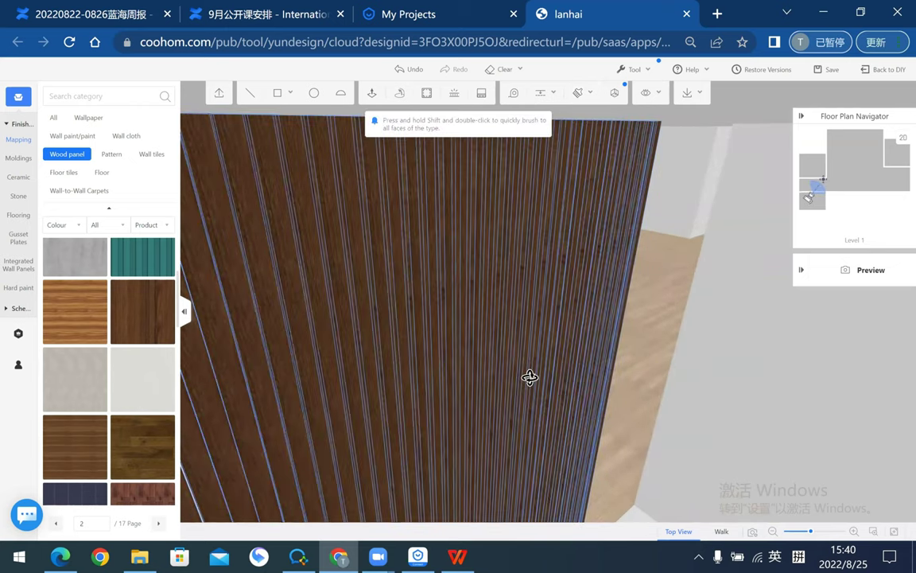
- Turn to face the slatted wall and fill the left-side gaps between slats with dark wood
scroll(491, 225, down, 5)
drag(449, 265, 532, 450)
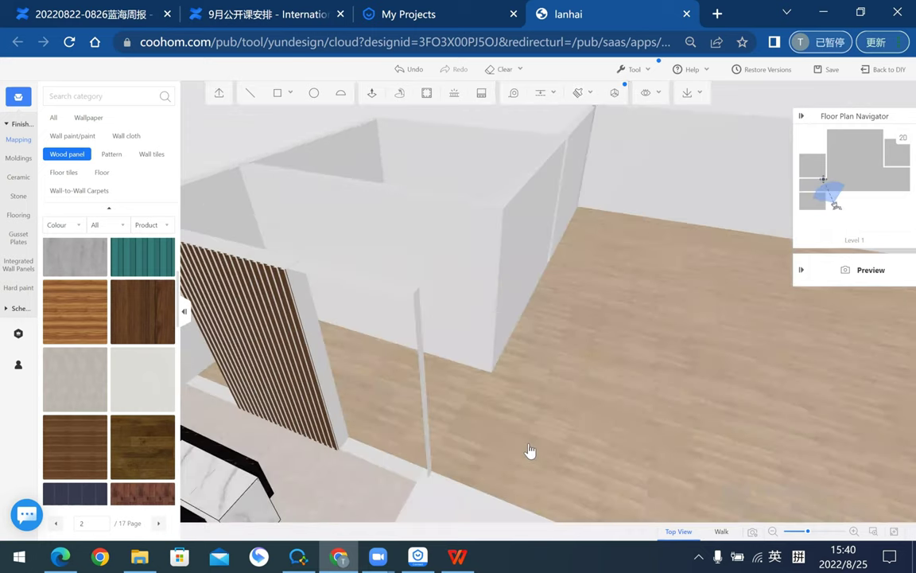
drag(477, 199, 347, 173)
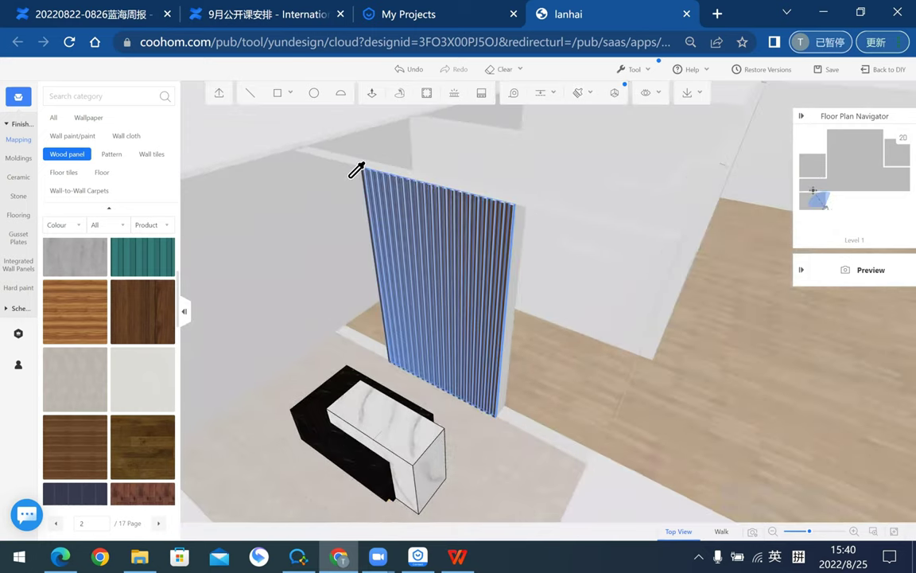
scroll(344, 170, up, 3)
scroll(346, 168, up, 3)
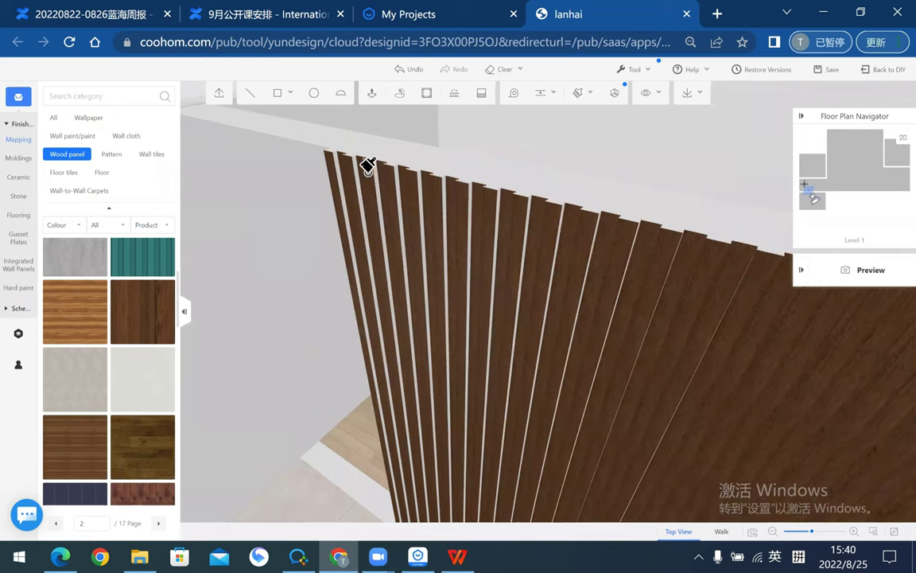
click(378, 161)
click(390, 162)
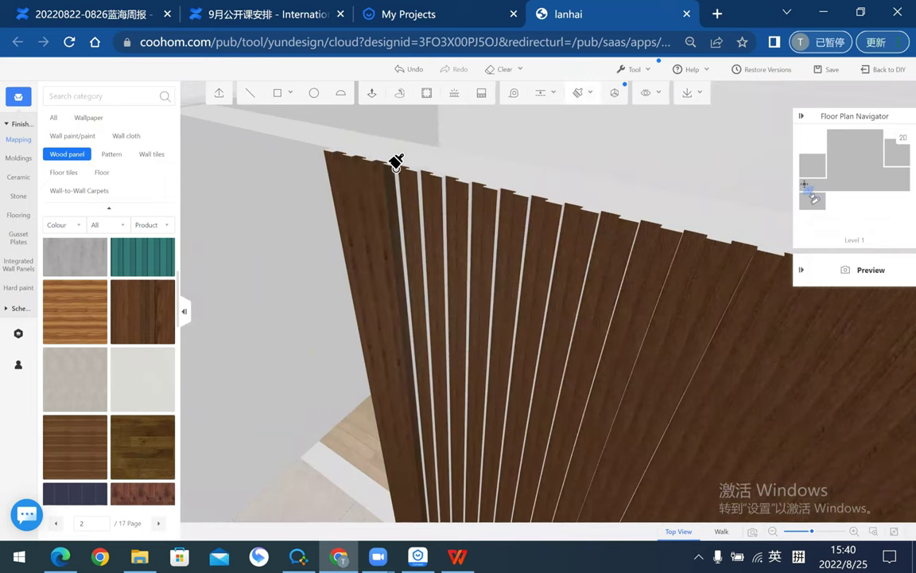
click(397, 164)
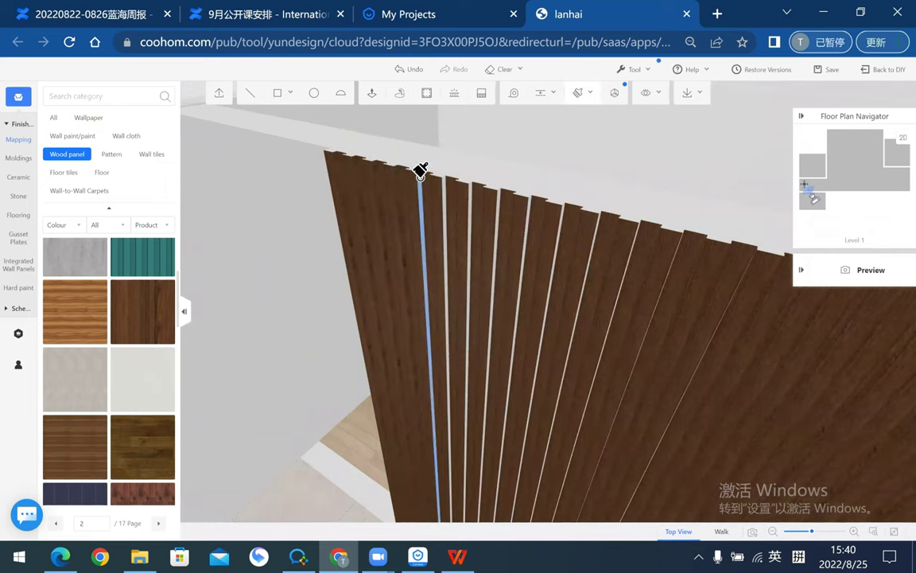
click(442, 171)
click(461, 177)
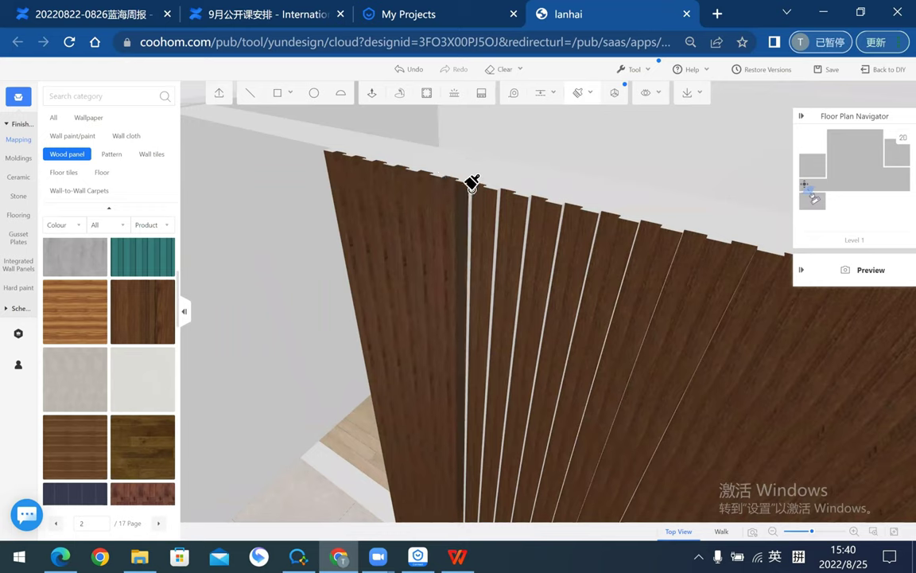
click(481, 185)
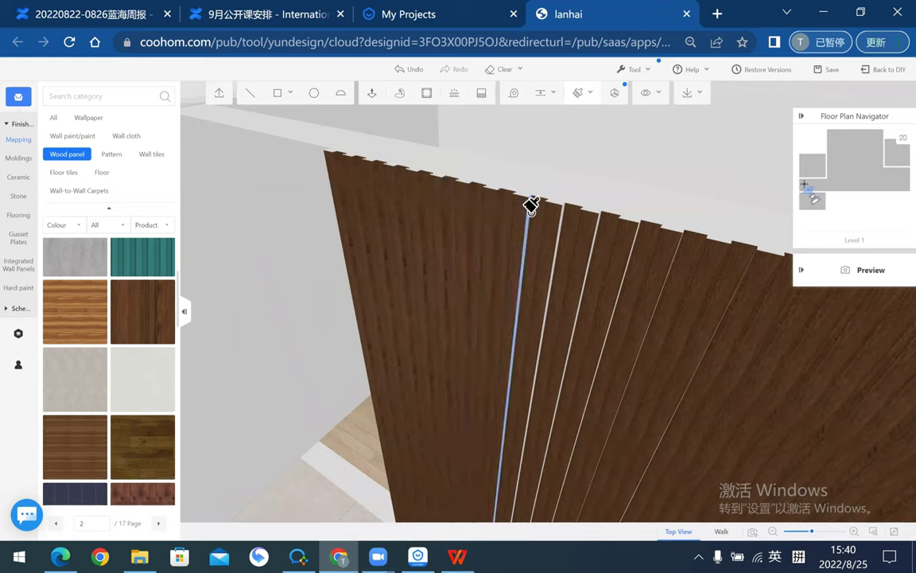
- Fill the remaining gaps through to the panel's end with dark wood
mouse_move(523, 209)
mouse_down()
mouse_move(469, 215)
mouse_move(289, 191)
mouse_move(331, 200)
mouse_up()
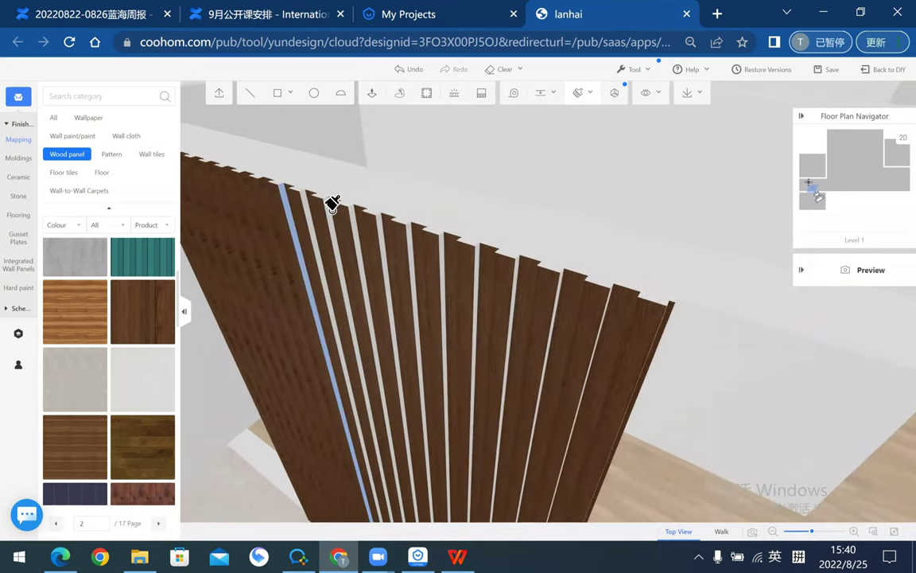
click(337, 204)
click(358, 206)
click(382, 212)
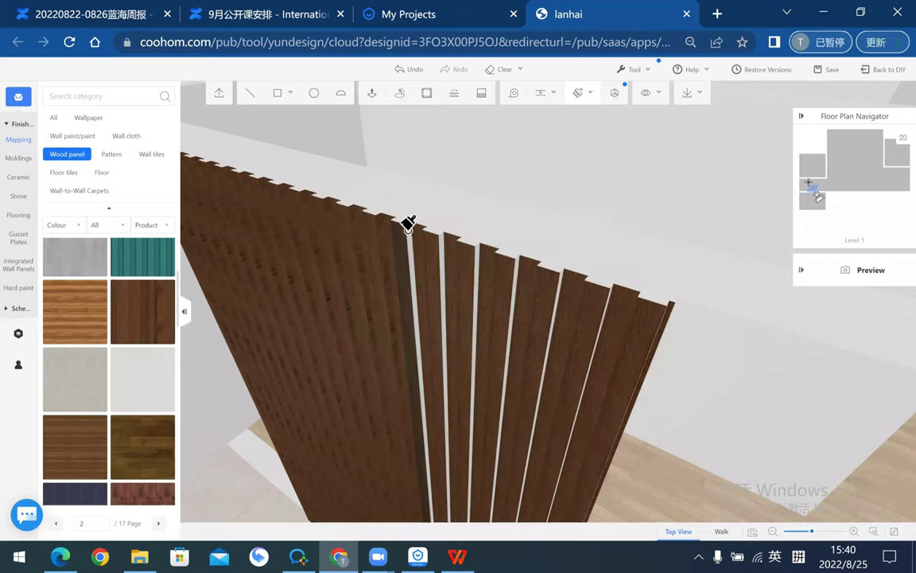
click(410, 221)
click(442, 237)
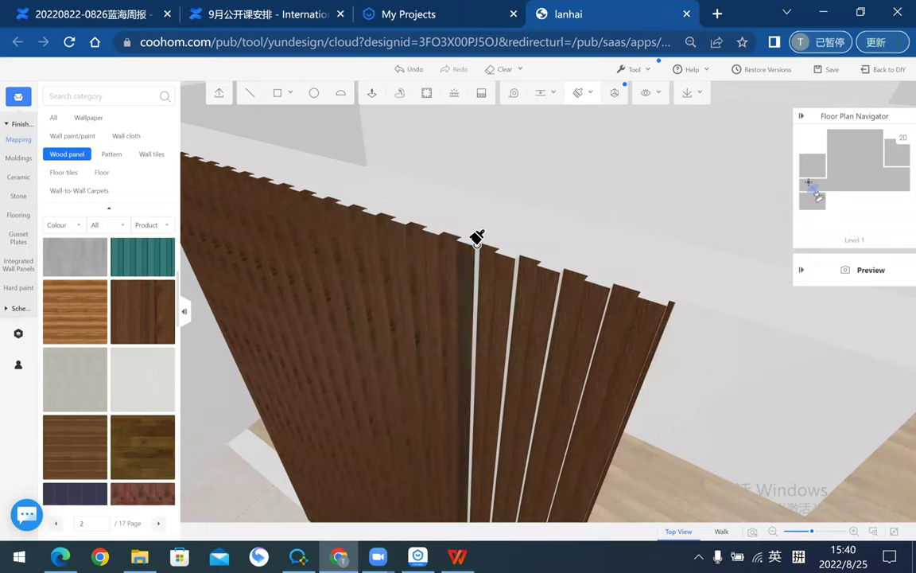
click(478, 243)
drag(508, 251, 423, 261)
click(427, 264)
click(465, 270)
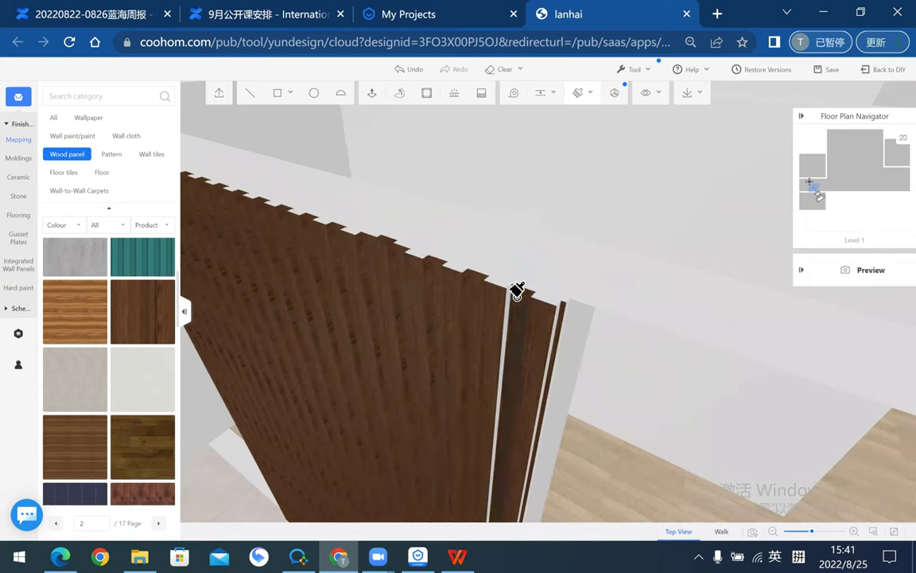
click(512, 288)
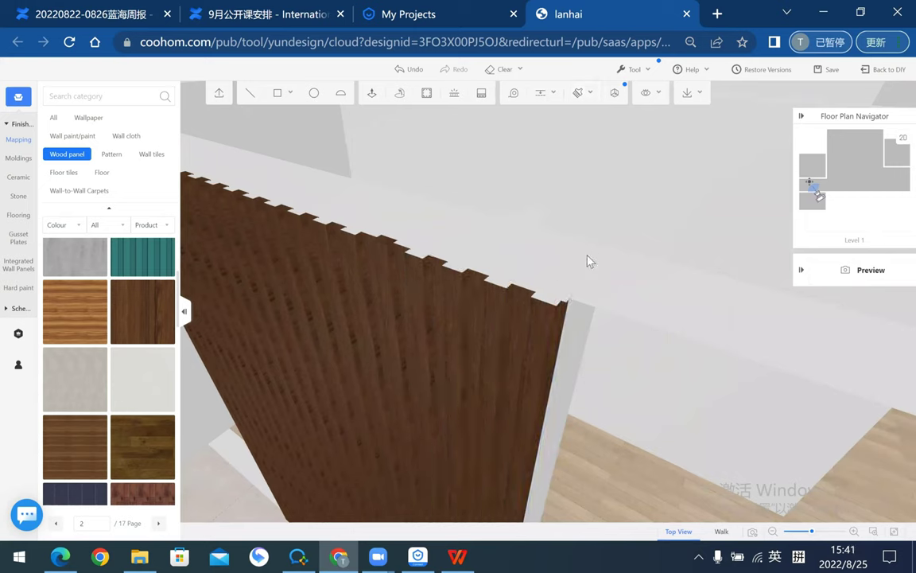
scroll(584, 318, down, 5)
mouse_move(579, 370)
mouse_down()
mouse_move(638, 389)
mouse_move(678, 380)
mouse_move(603, 335)
mouse_move(534, 237)
mouse_move(577, 264)
mouse_up()
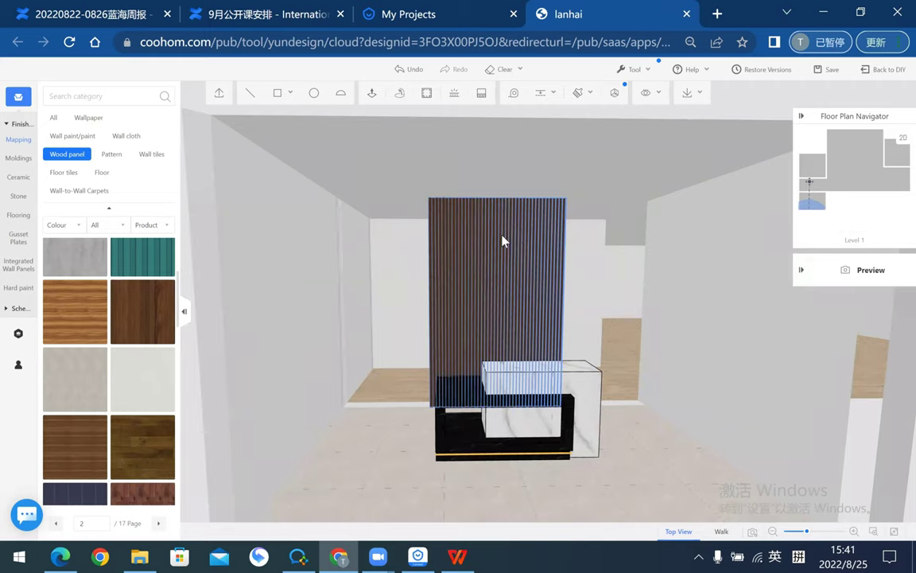
- Orbit around the room to check the wood panel, desk and entrance floor
click(700, 448)
mouse_move(700, 449)
mouse_down()
mouse_move(549, 349)
mouse_move(570, 360)
mouse_up()
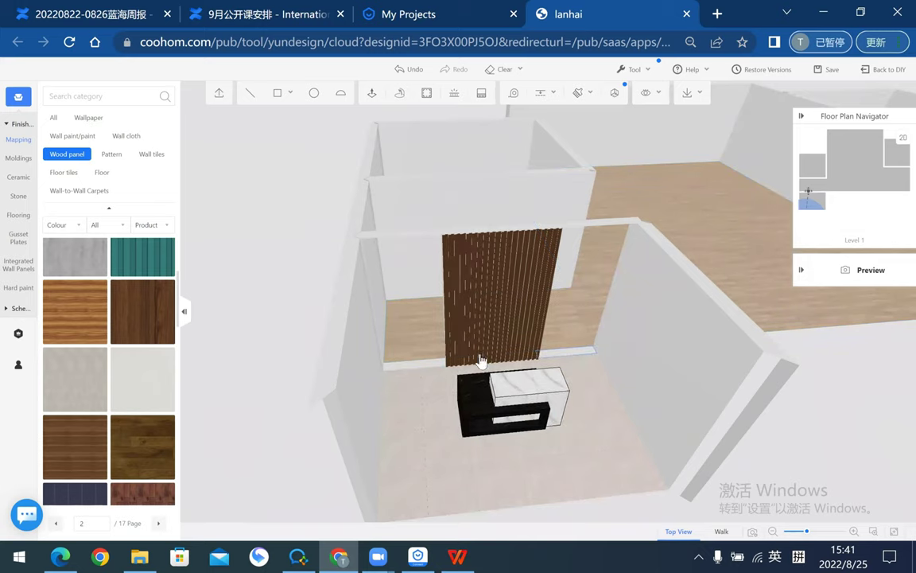
click(404, 370)
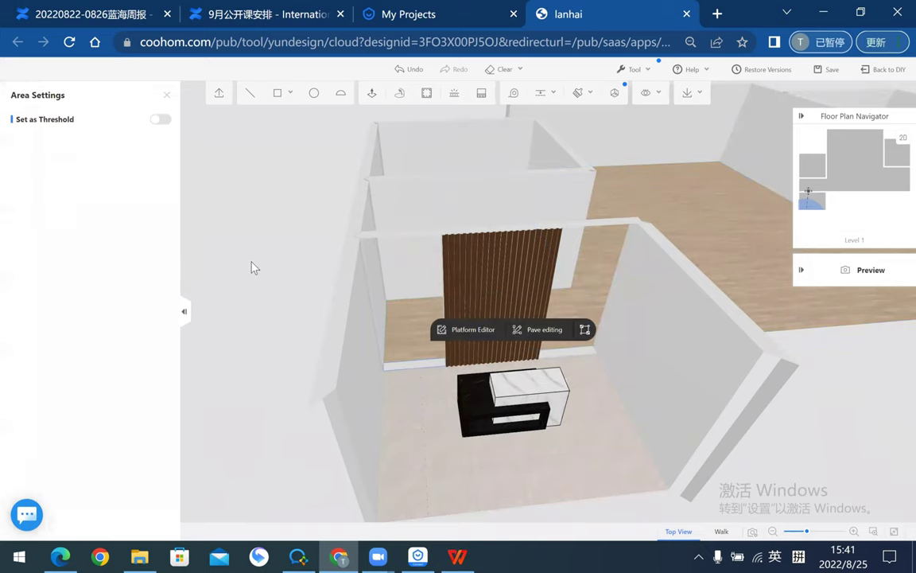
drag(351, 270, 443, 359)
scroll(477, 360, up, 3)
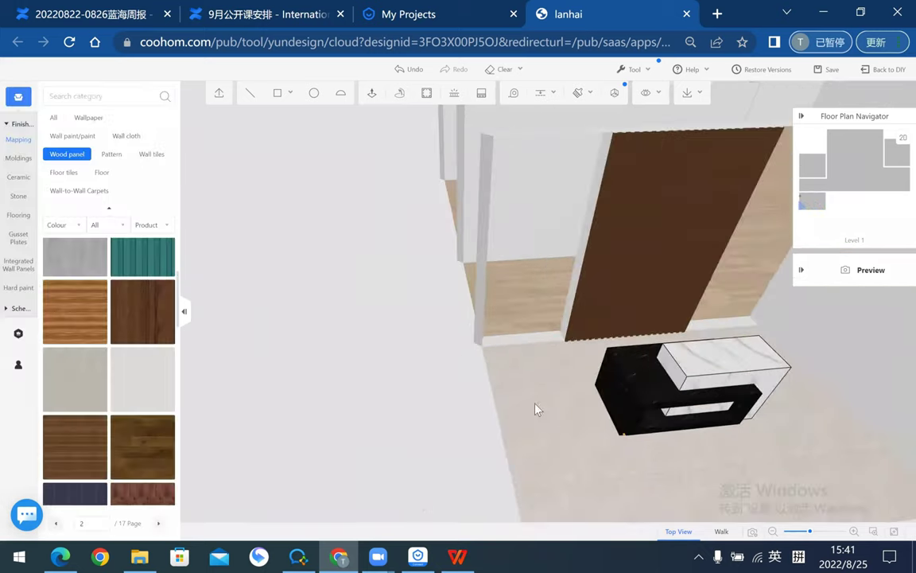
mouse_move(313, 348)
mouse_down()
mouse_move(380, 326)
mouse_move(444, 326)
mouse_up()
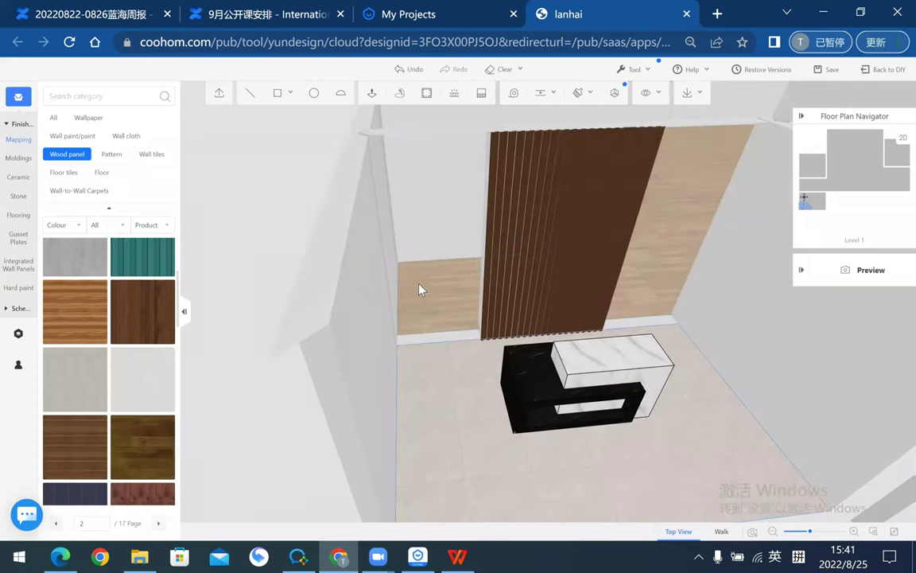
- Turn the material brush off and exit the finishes editor with Back to DIY
click(578, 93)
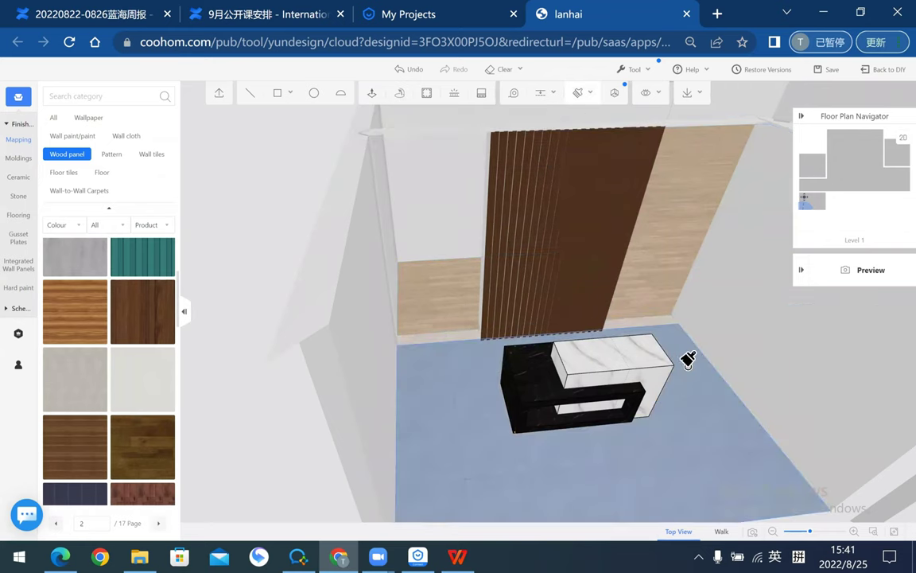
key(Escape)
scroll(568, 393, down, 5)
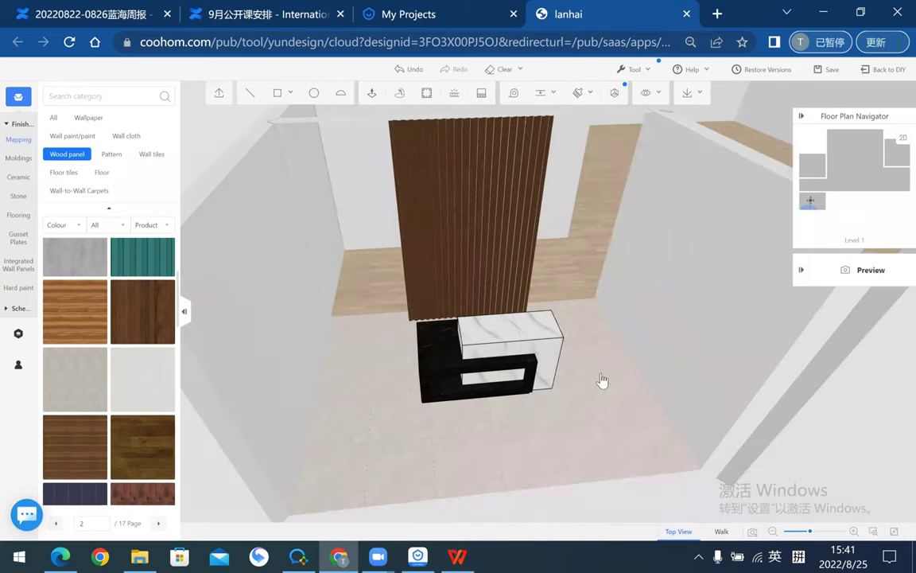
click(897, 70)
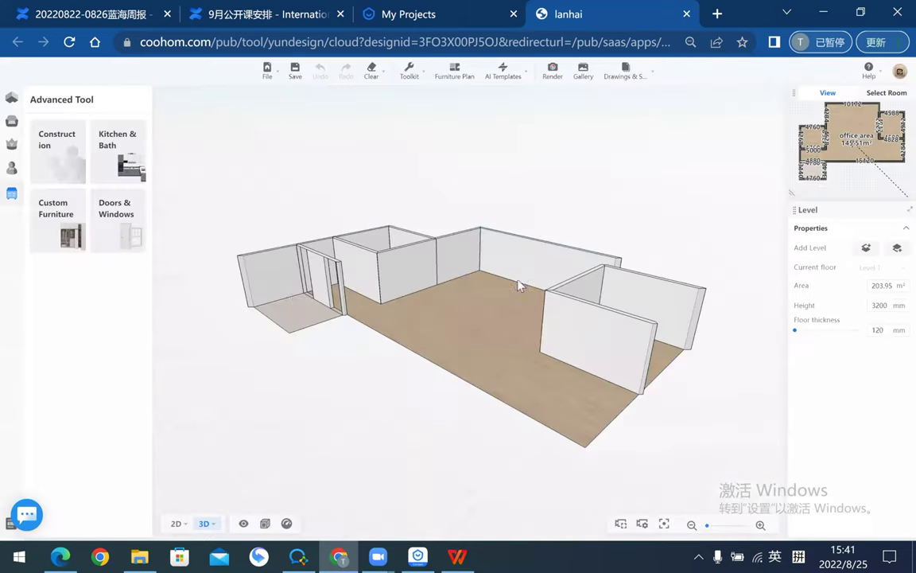
- Switch to the 2D floor plan, open the Public library, and check the reception reference slide
scroll(380, 345, up, 3)
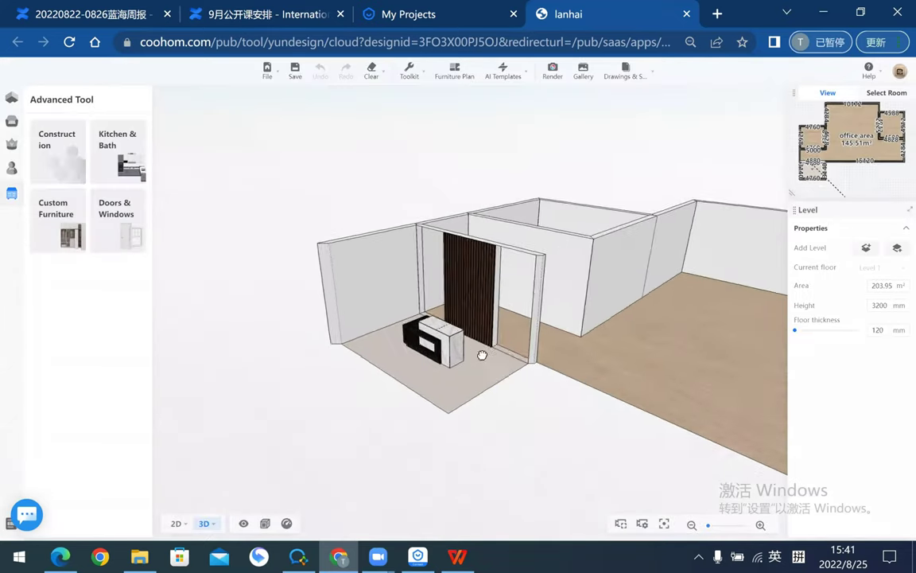
drag(338, 363, 446, 429)
click(177, 524)
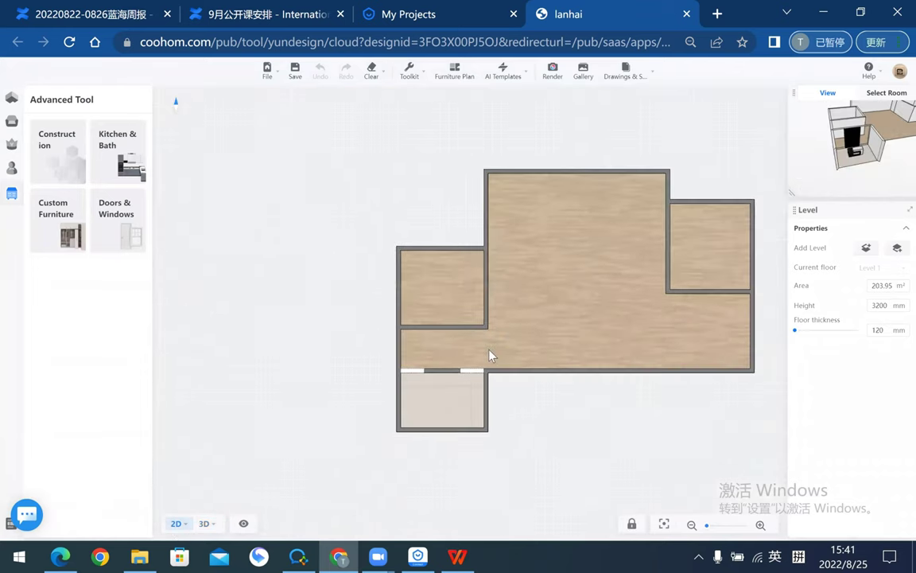
click(9, 122)
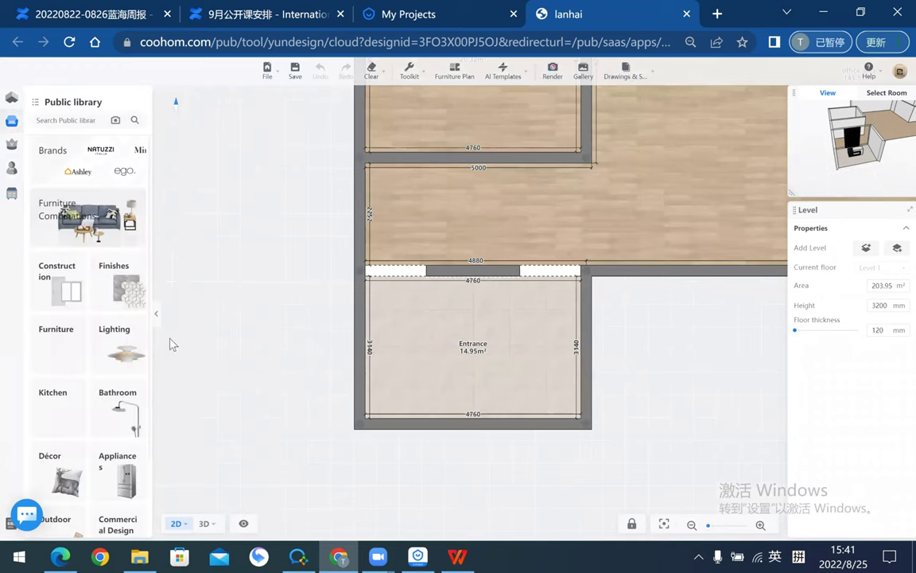
click(460, 556)
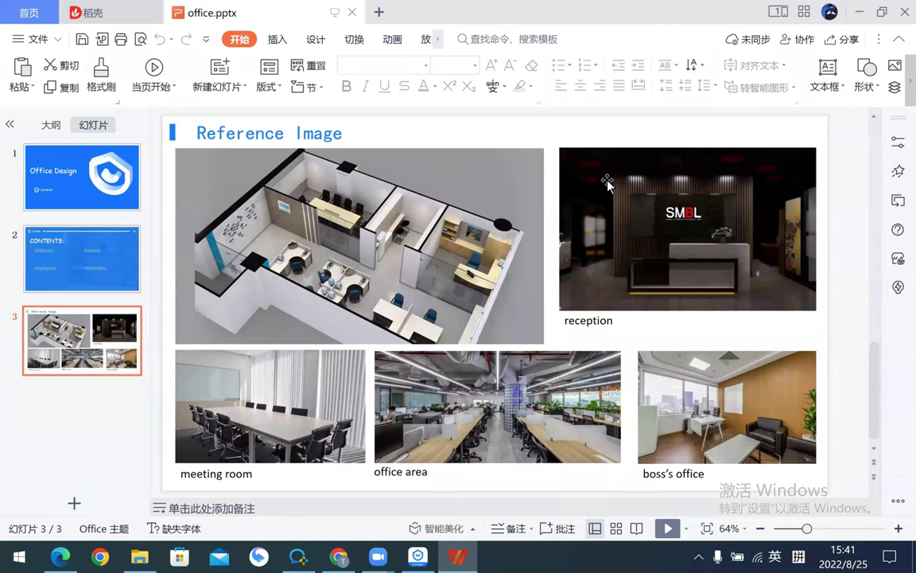
key(alt+Tab)
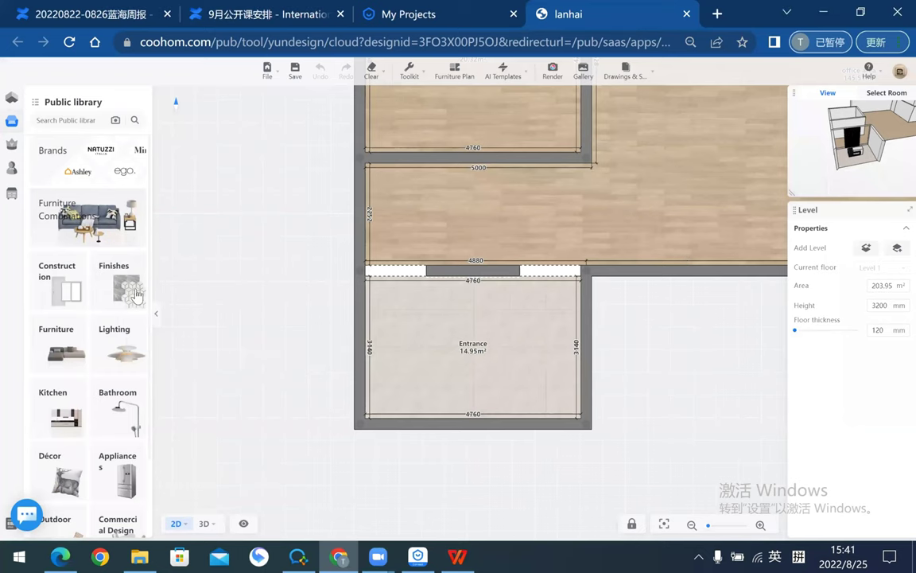
- Pick TM-grille ceiling 01B from Public library Construction > Suspended Ceilings for the Entrance
click(70, 291)
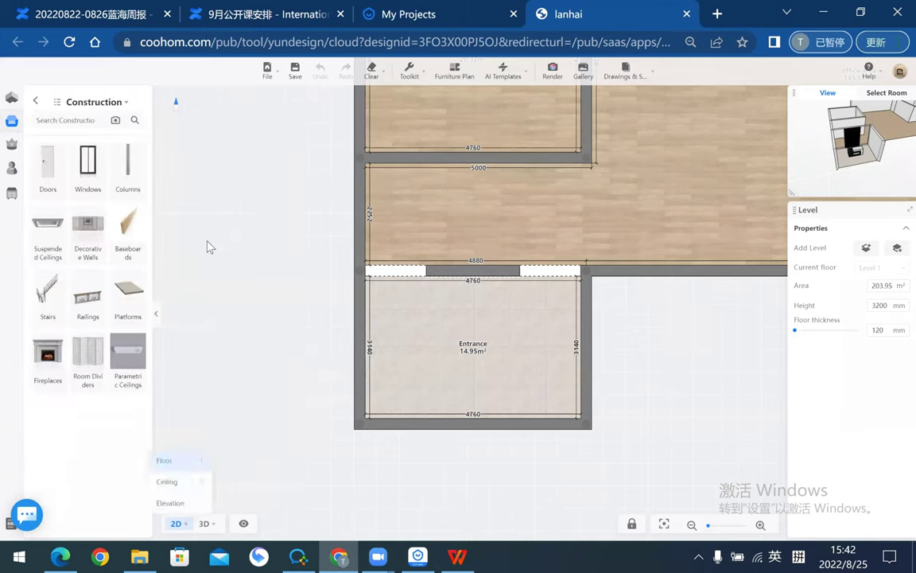
click(36, 105)
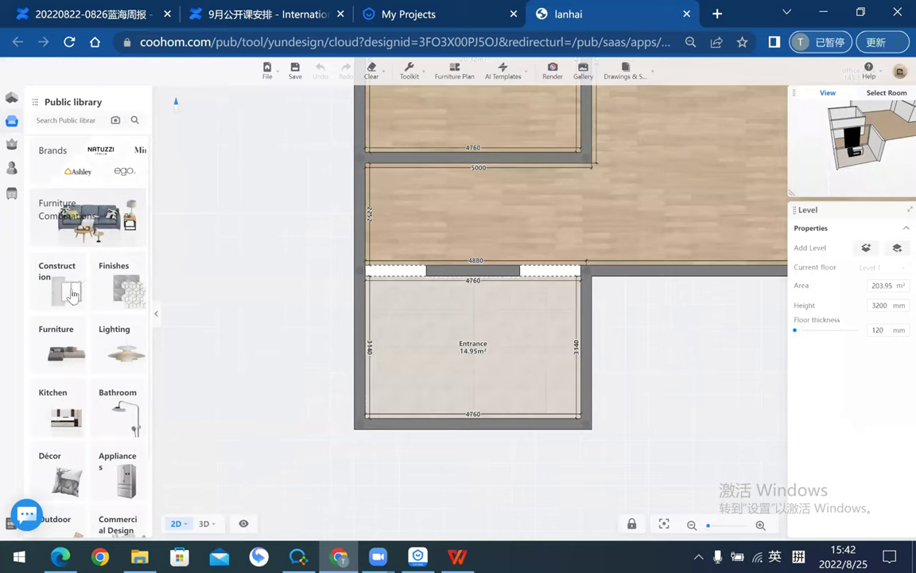
click(11, 192)
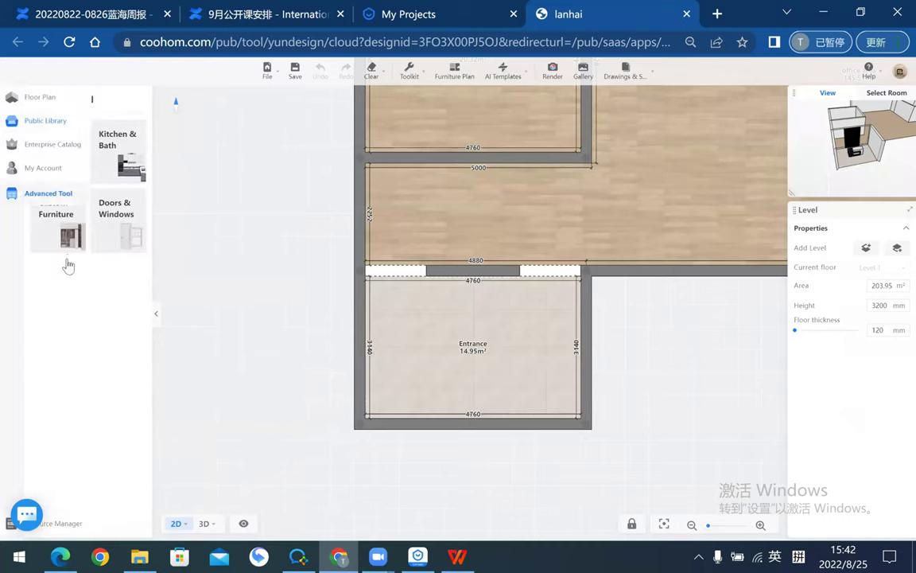
click(32, 121)
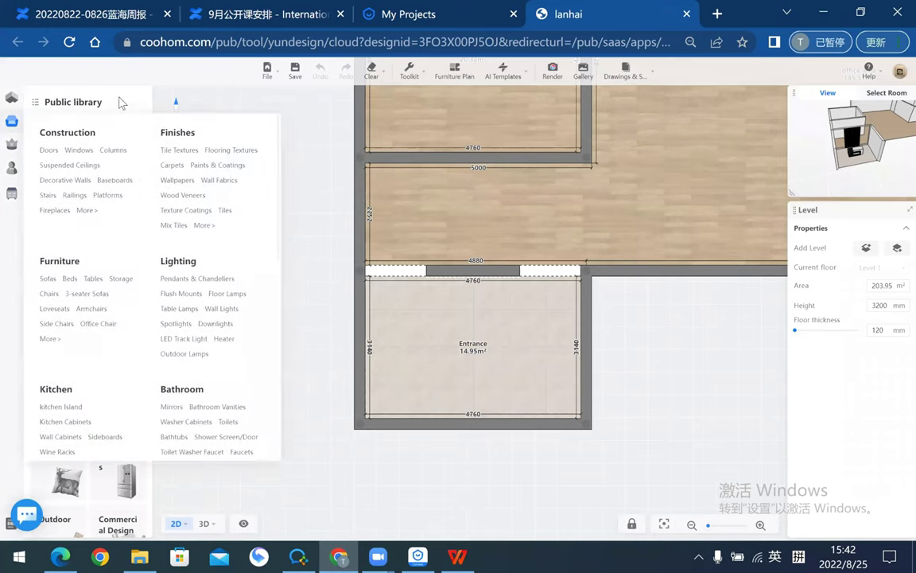
click(11, 194)
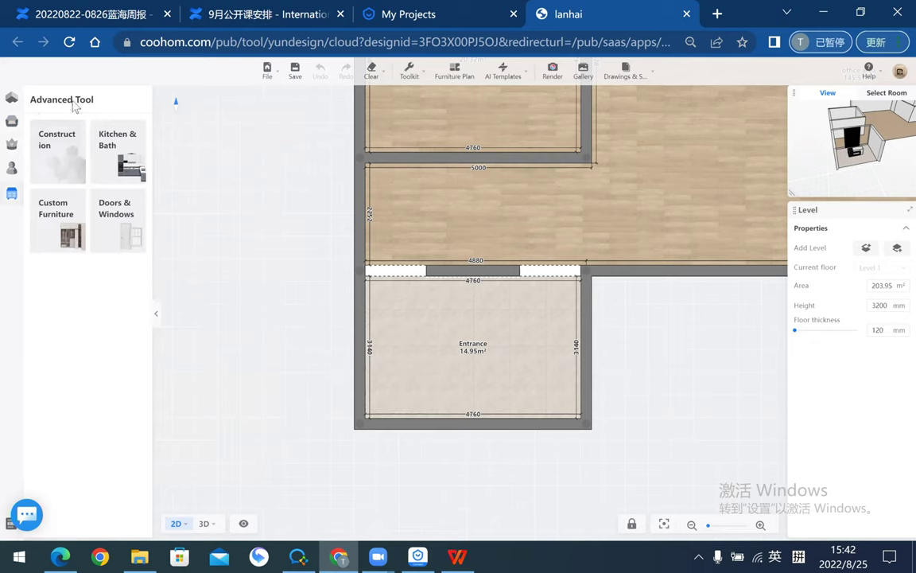
click(54, 136)
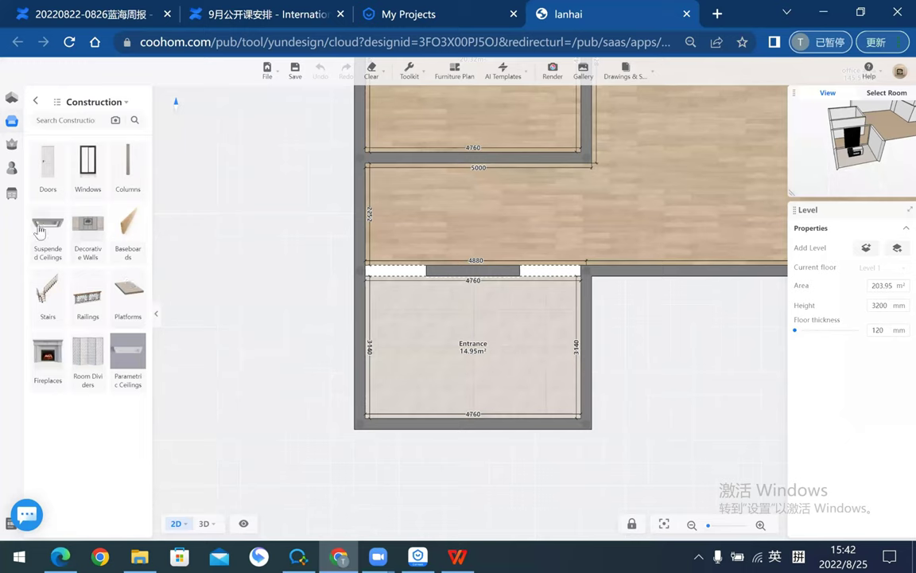
click(39, 230)
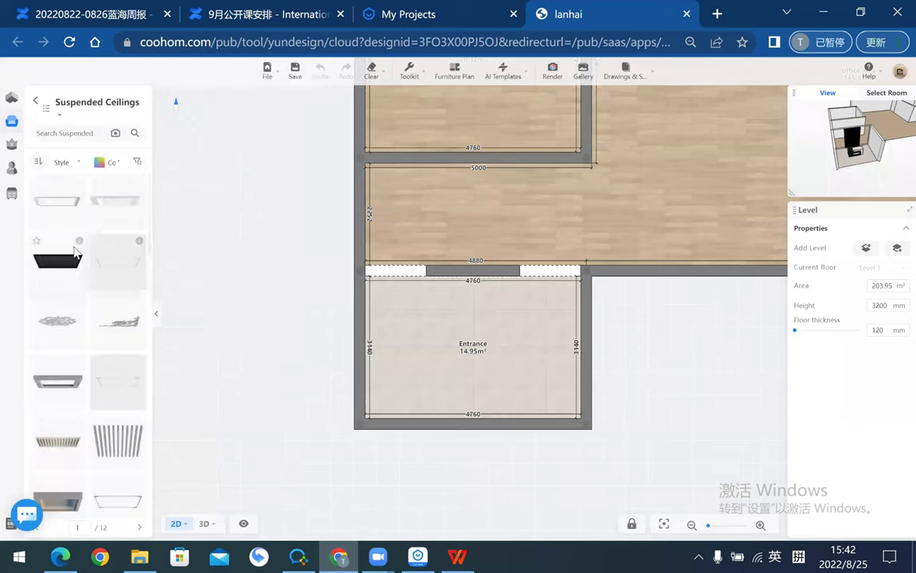
mouse_move(57, 436)
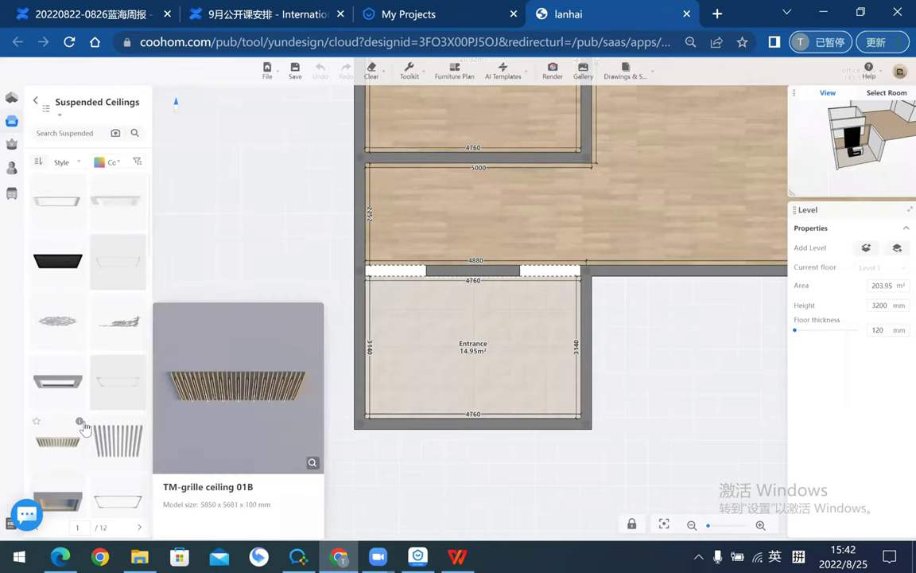
click(89, 433)
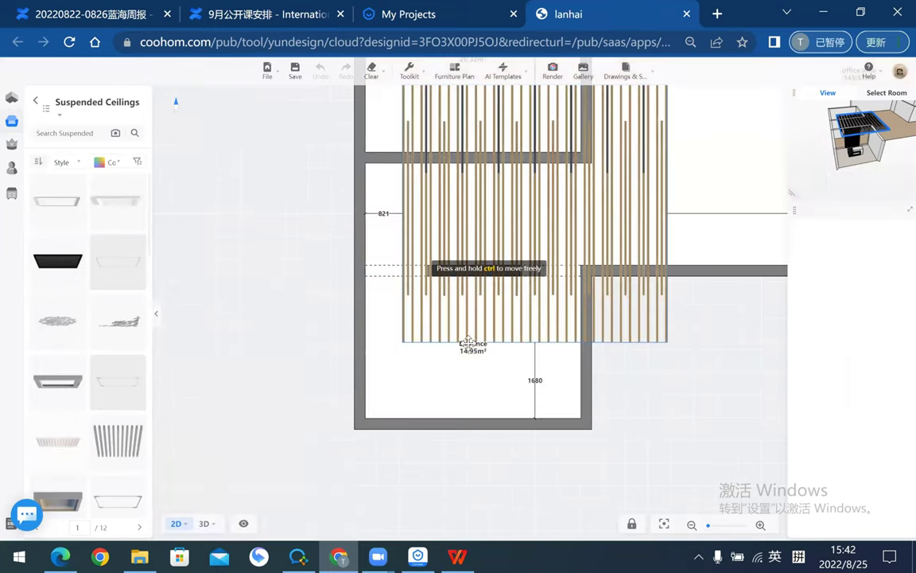
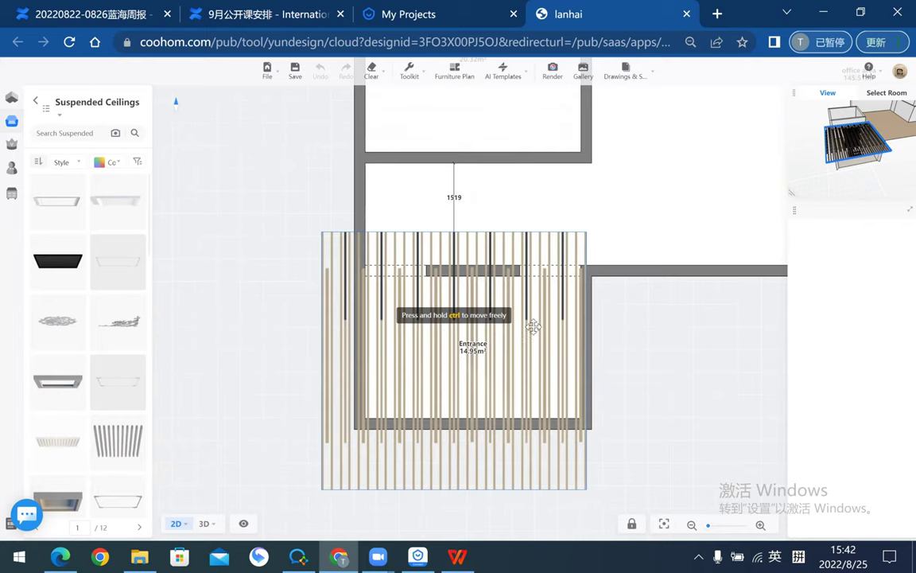
- Drop the TM-grille ceiling 01B (4760 × 3140 mm, 3100 mm high) into the Entrance and view it in 3D
click(440, 342)
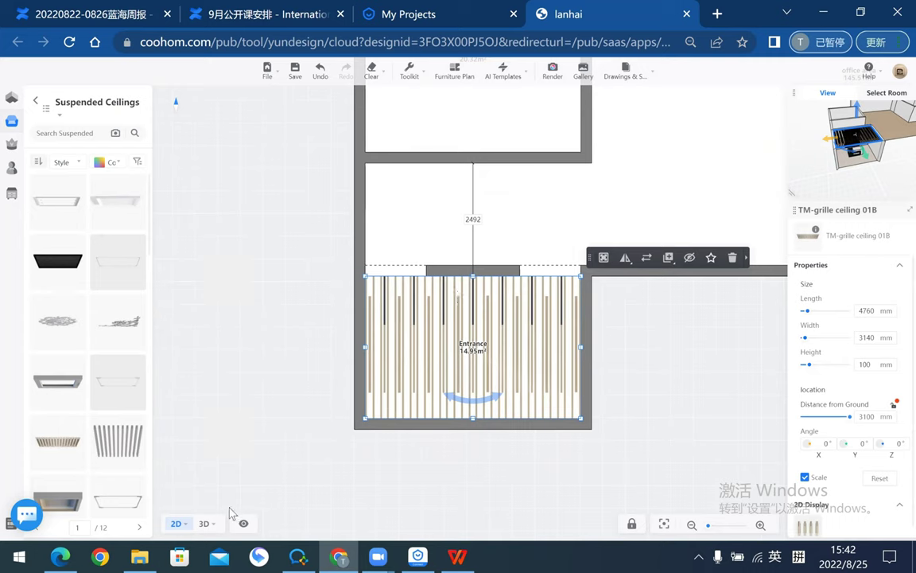
click(202, 523)
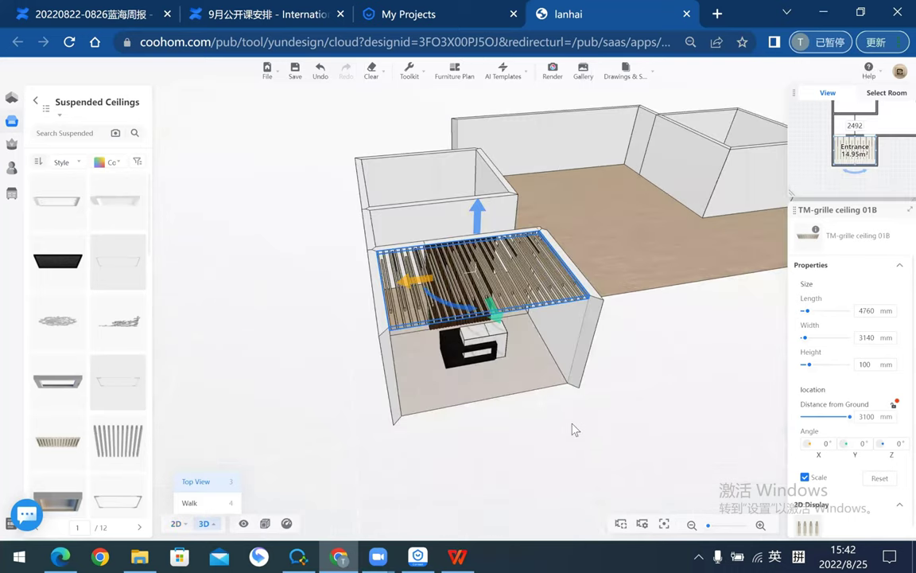
- Orbit the 3D view to inspect the Entrance's grille ceiling from the front and from above
drag(575, 430, 538, 403)
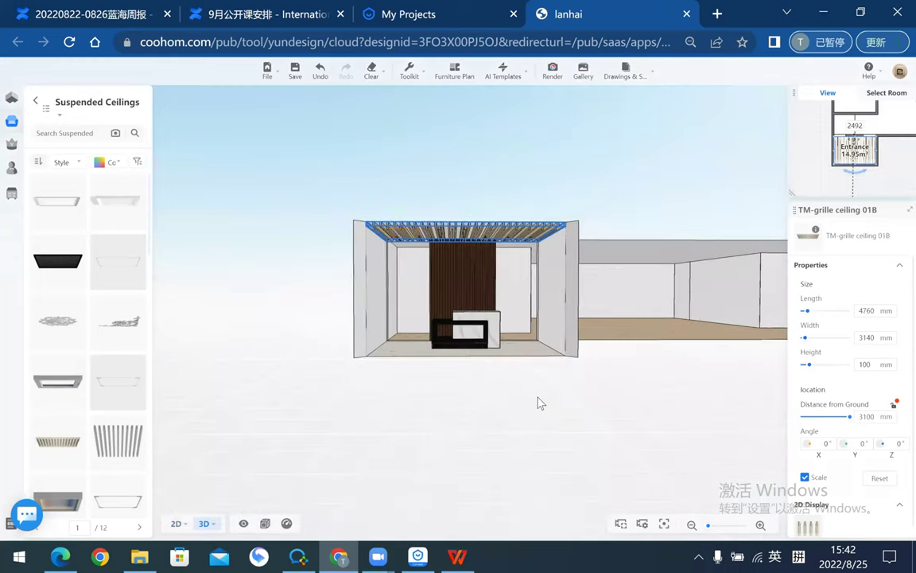
click(537, 403)
scroll(532, 421, up, 2)
scroll(541, 431, up, 2)
scroll(544, 450, up, 2)
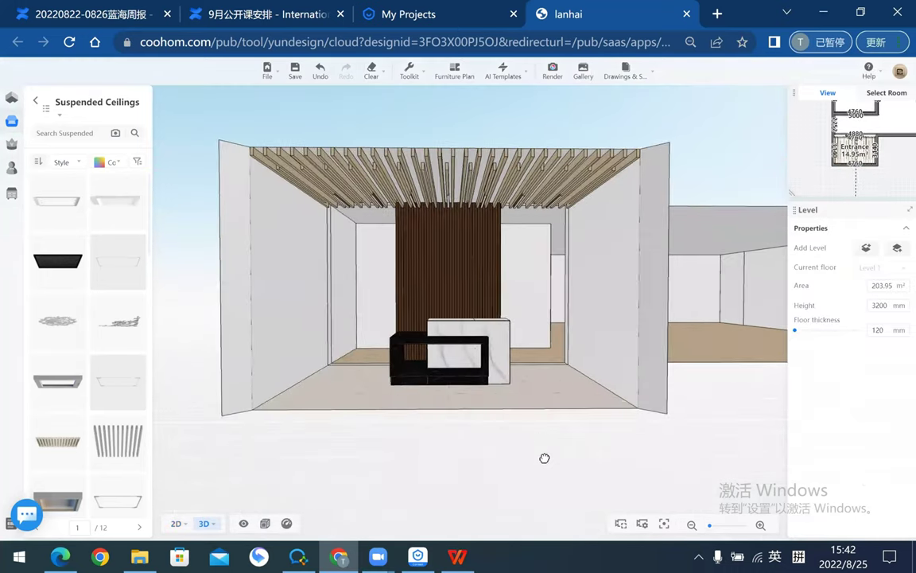
drag(544, 459, 338, 325)
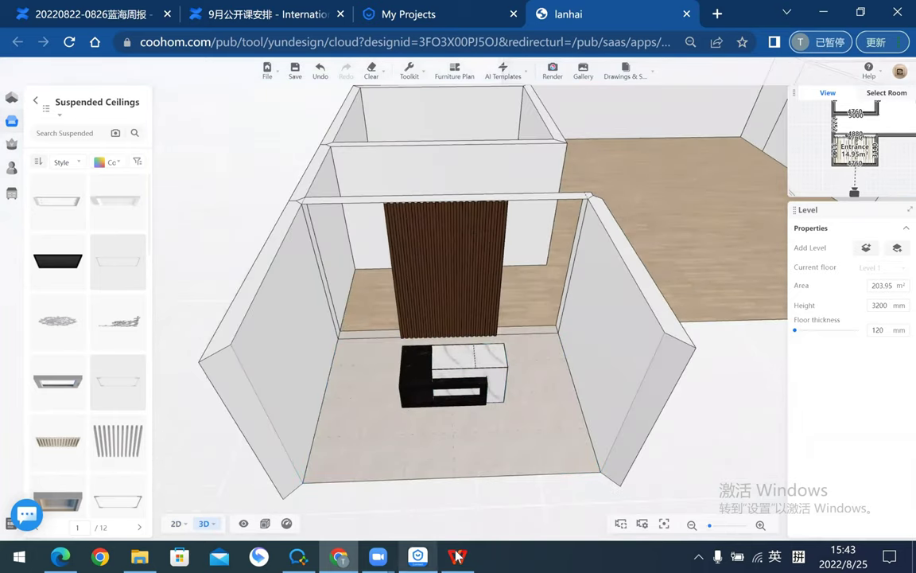
mouse_move(457, 557)
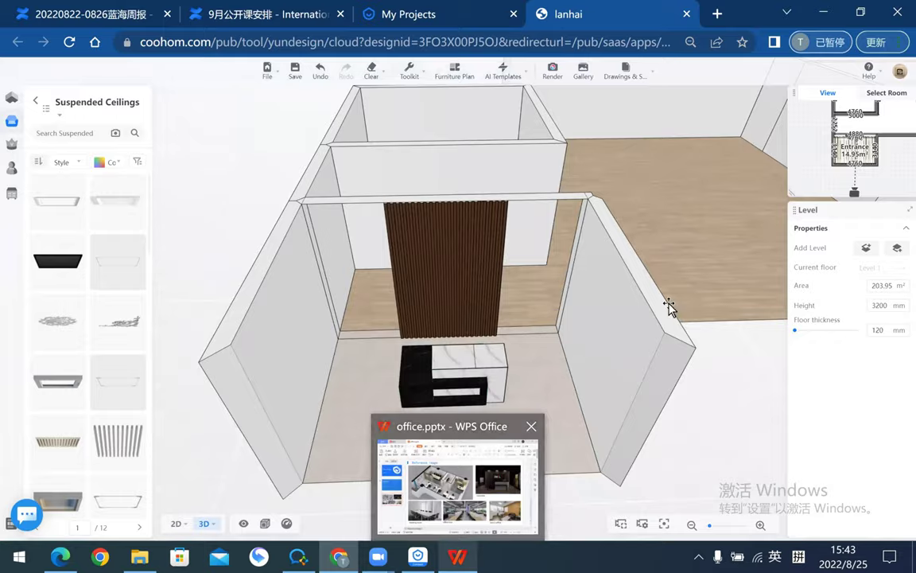
- Compare against the WPS reference slide, orbit the rooms again, then return to 2D with the meeting room in view
key(alt+Tab)
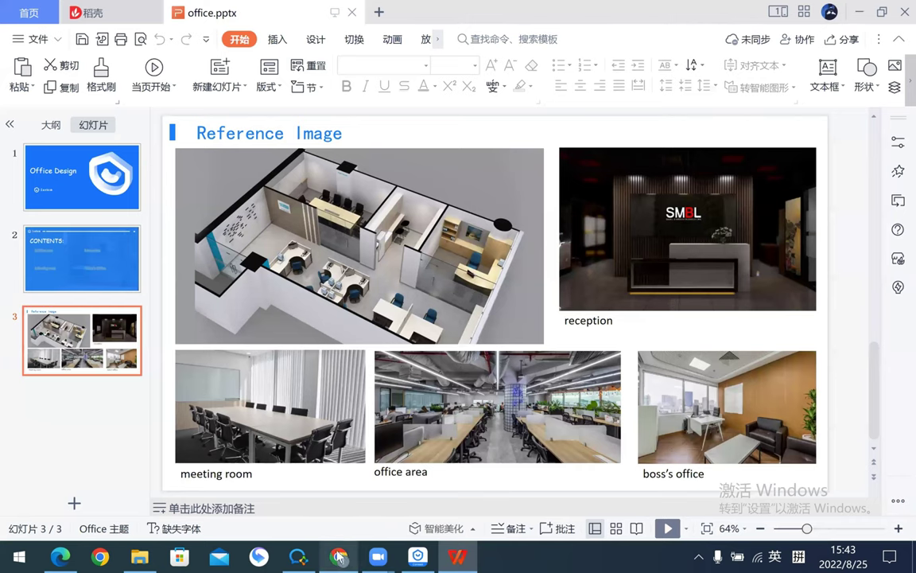
click(339, 557)
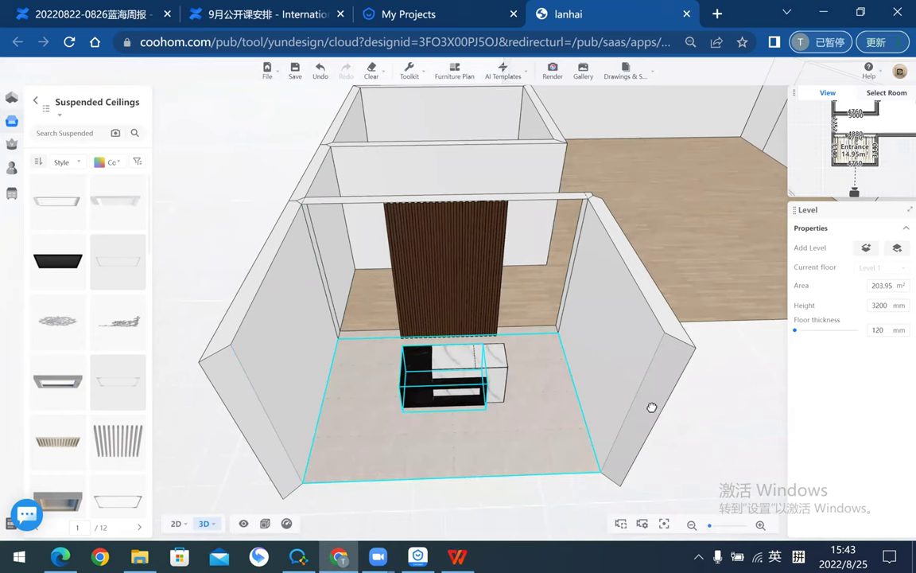
mouse_move(651, 409)
mouse_down()
mouse_move(700, 397)
mouse_move(688, 325)
mouse_up()
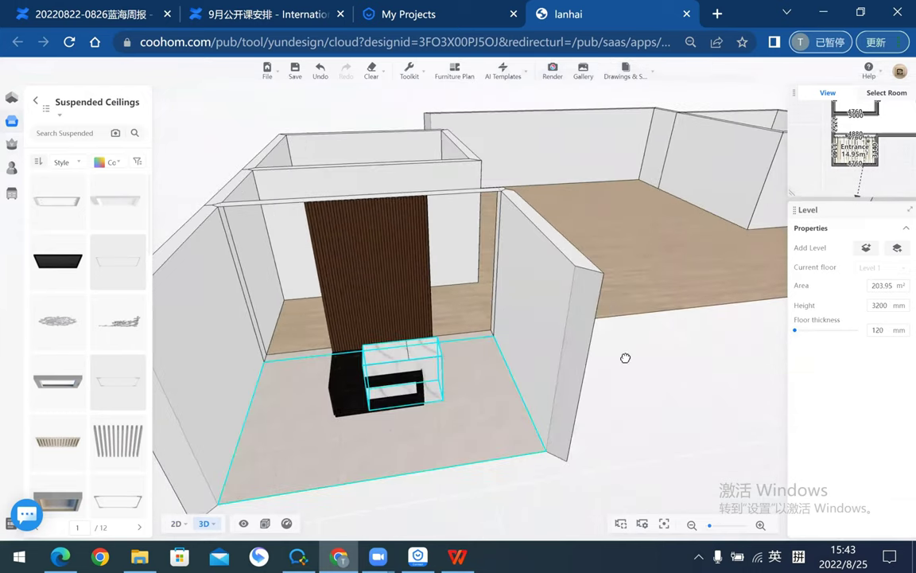
mouse_move(509, 373)
mouse_down()
mouse_move(554, 307)
mouse_move(638, 388)
mouse_move(640, 369)
mouse_move(573, 372)
mouse_move(564, 400)
mouse_move(534, 324)
mouse_up()
mouse_move(581, 345)
mouse_down()
mouse_move(509, 301)
mouse_move(285, 509)
mouse_up()
click(176, 524)
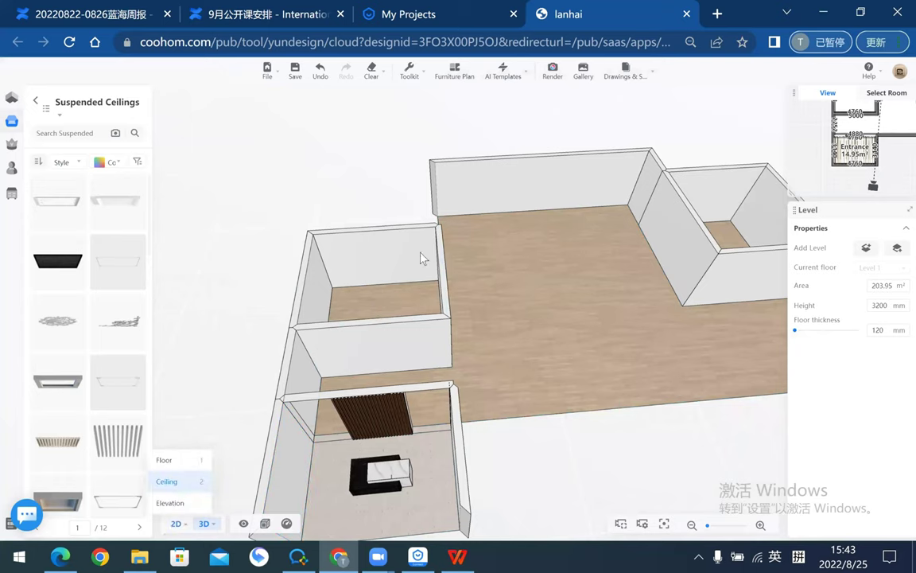
drag(287, 206, 301, 319)
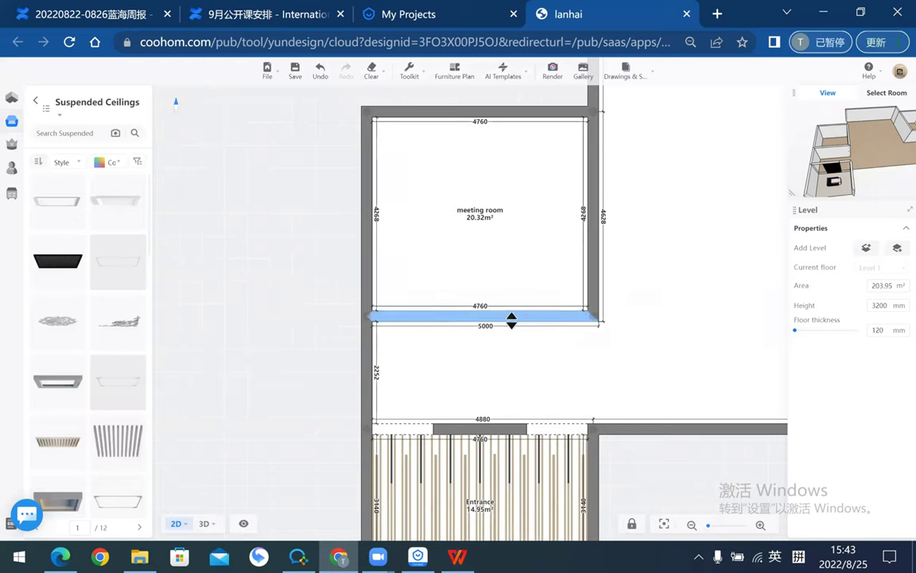
- Go back to Construction > Doors and browse the sliding, folding, exterior and interior door filters
click(43, 108)
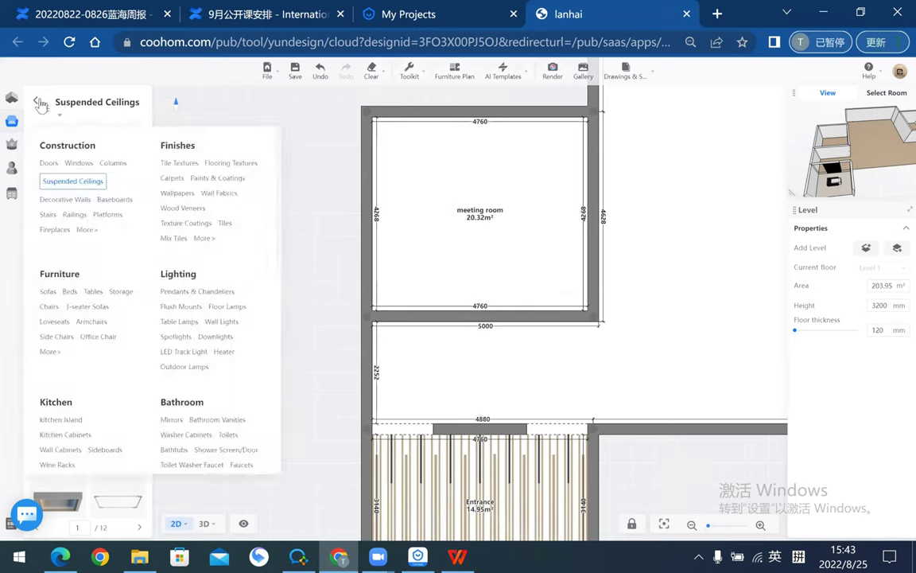
click(35, 100)
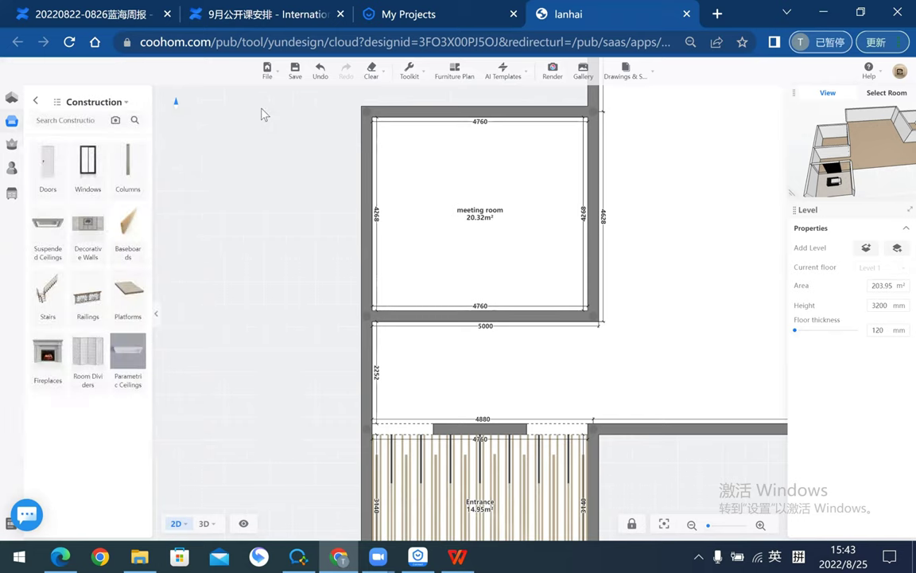
click(49, 160)
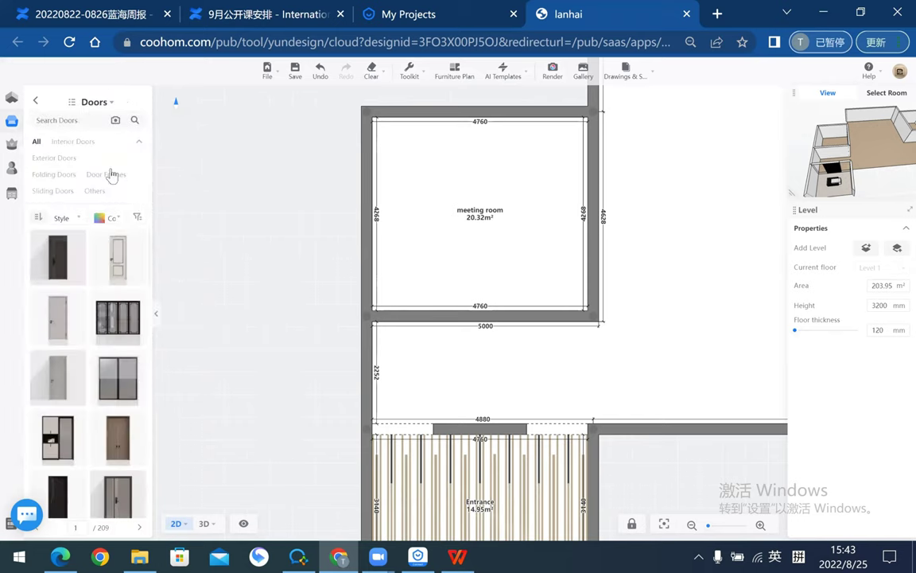
click(44, 192)
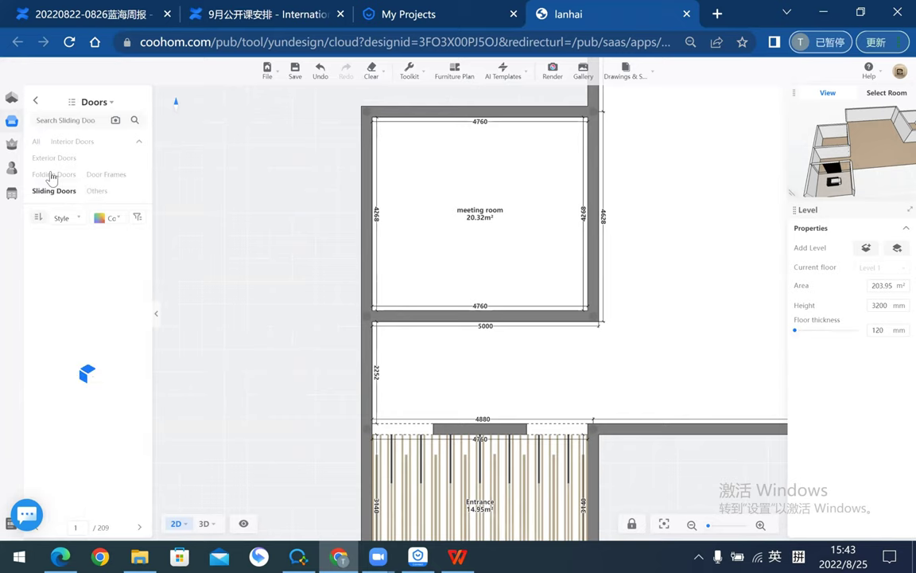
click(51, 175)
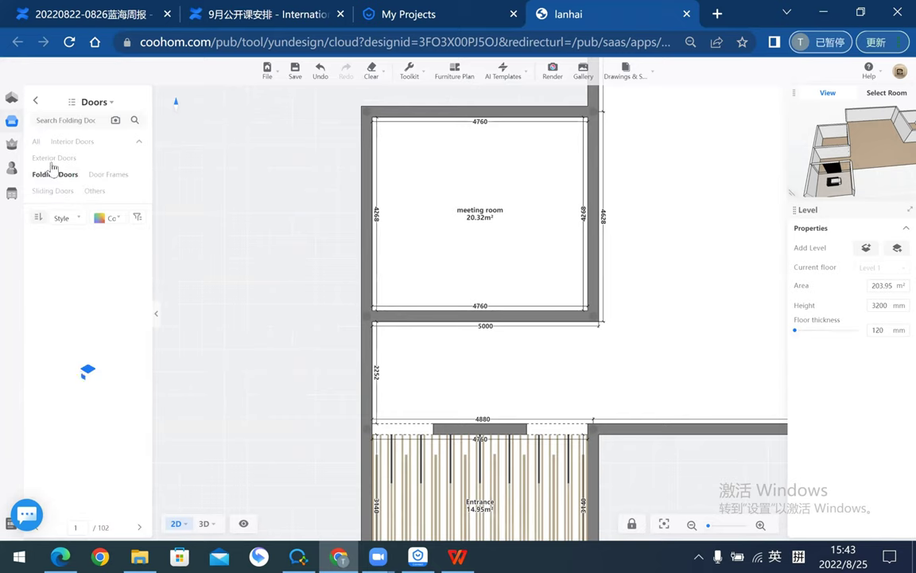
click(52, 159)
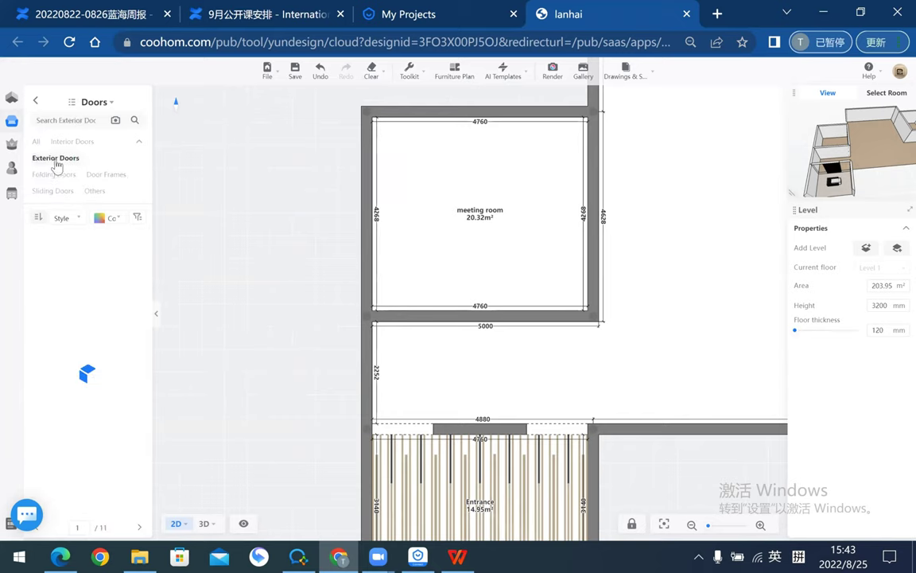
click(71, 143)
click(110, 175)
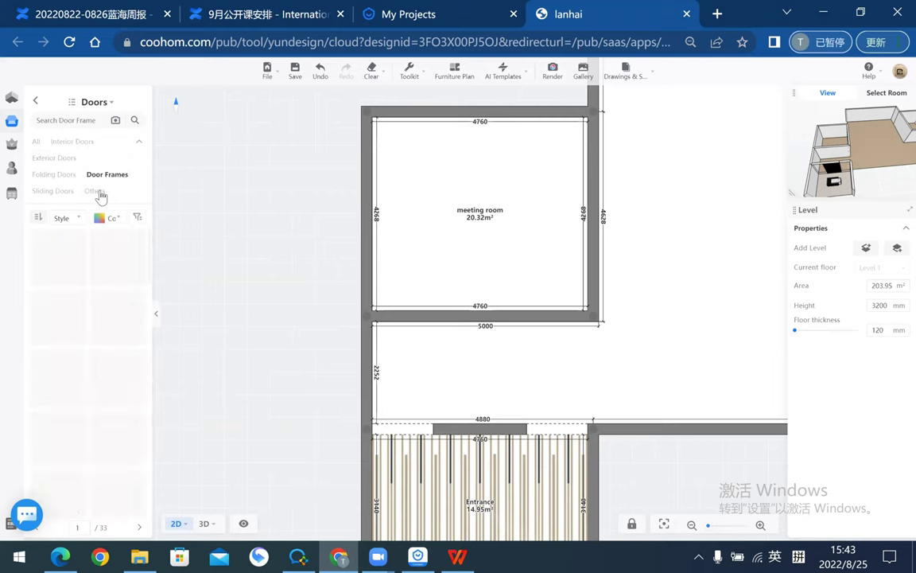
click(92, 190)
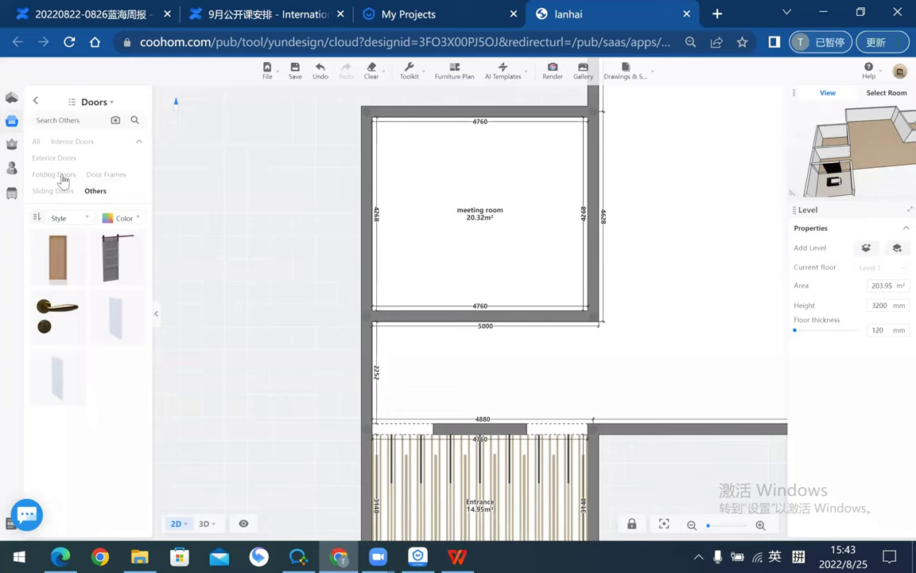
click(64, 176)
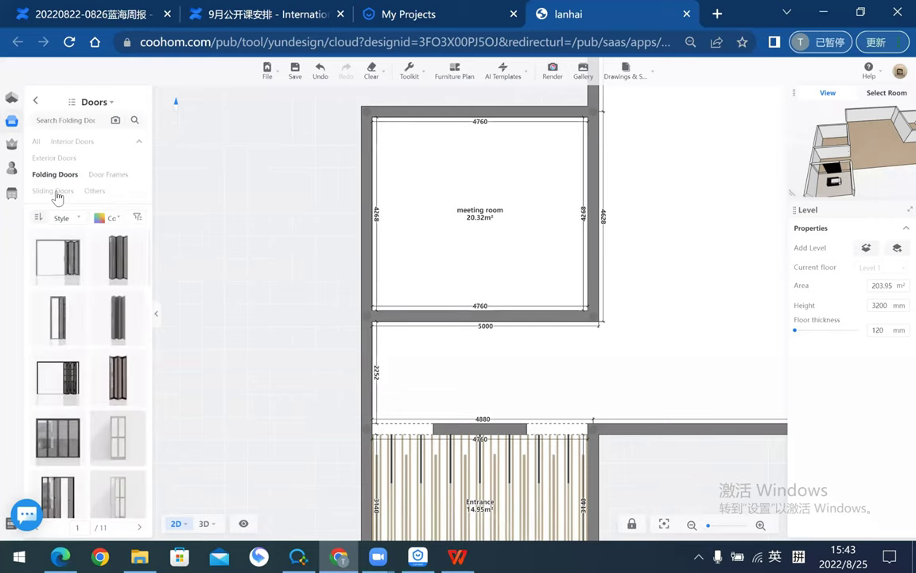
scroll(72, 265, down, 3)
scroll(73, 264, down, 3)
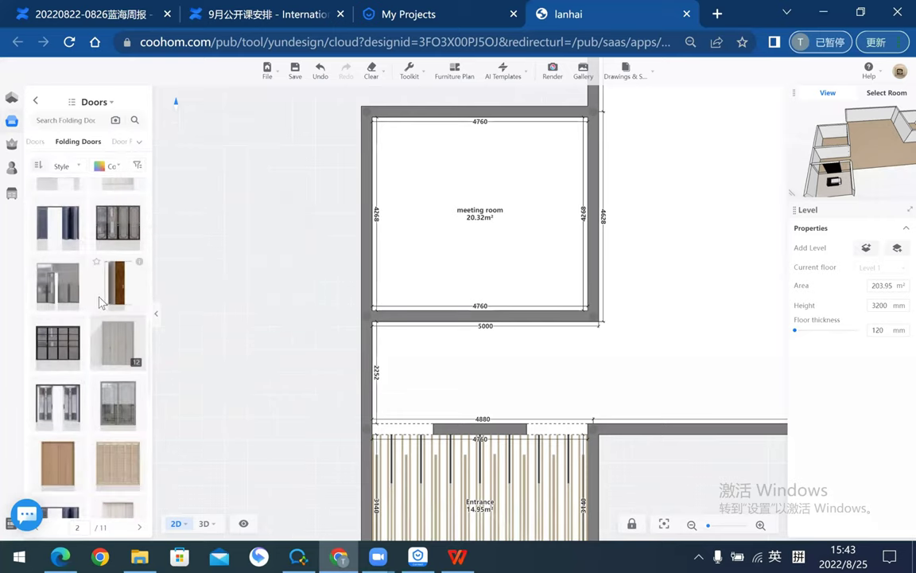
mouse_move(58, 283)
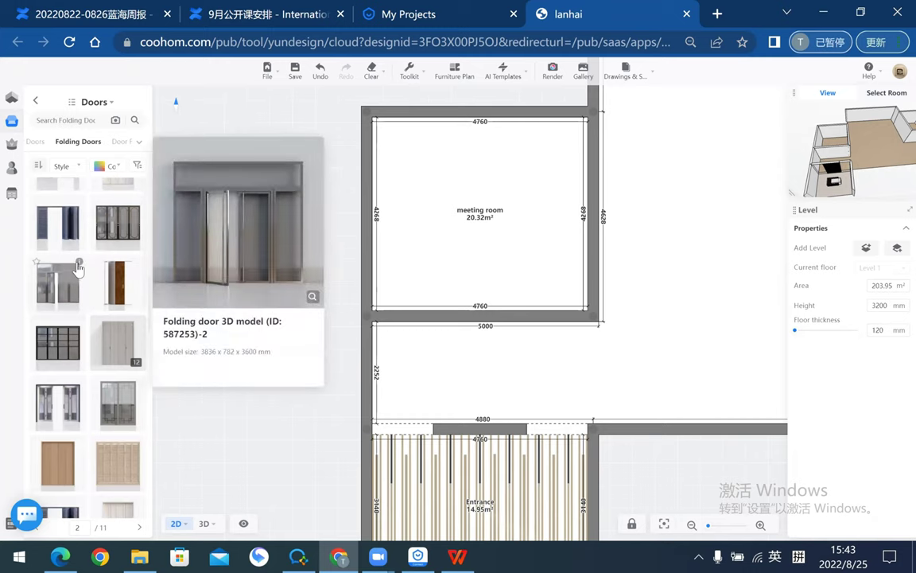
scroll(78, 268, up, 3)
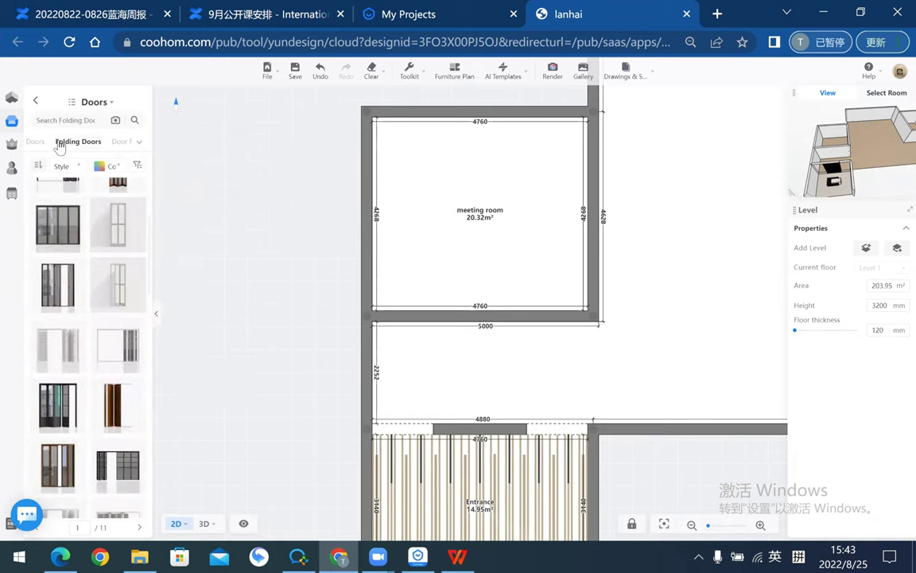
- Place a three-track sliding door on the right half of the meeting room's bottom wall
click(144, 142)
click(57, 193)
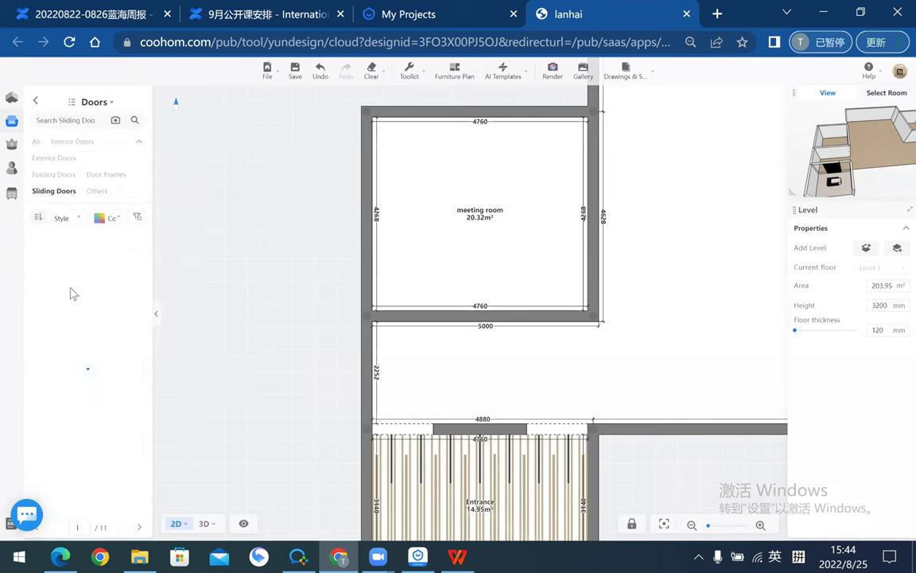
scroll(80, 286, down, 2)
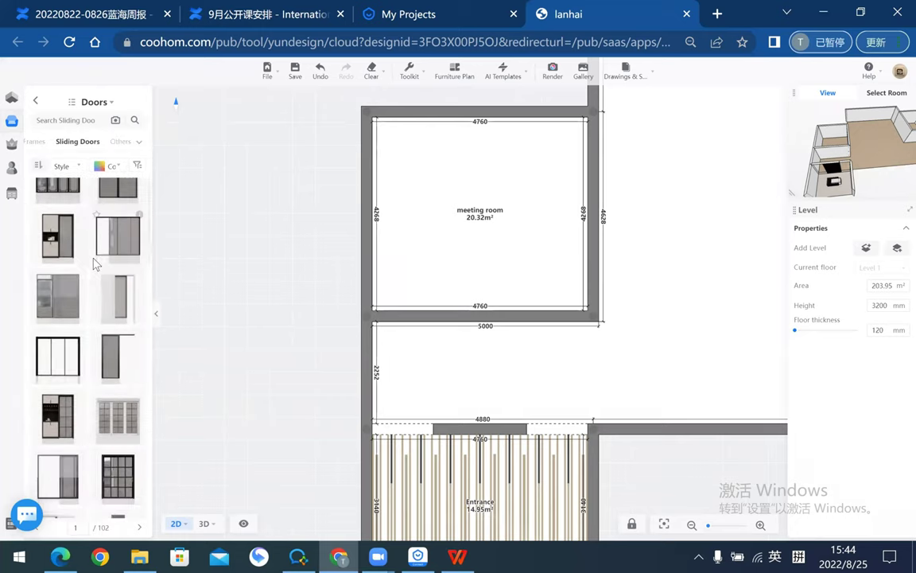
scroll(127, 255, up, 2)
mouse_move(118, 265)
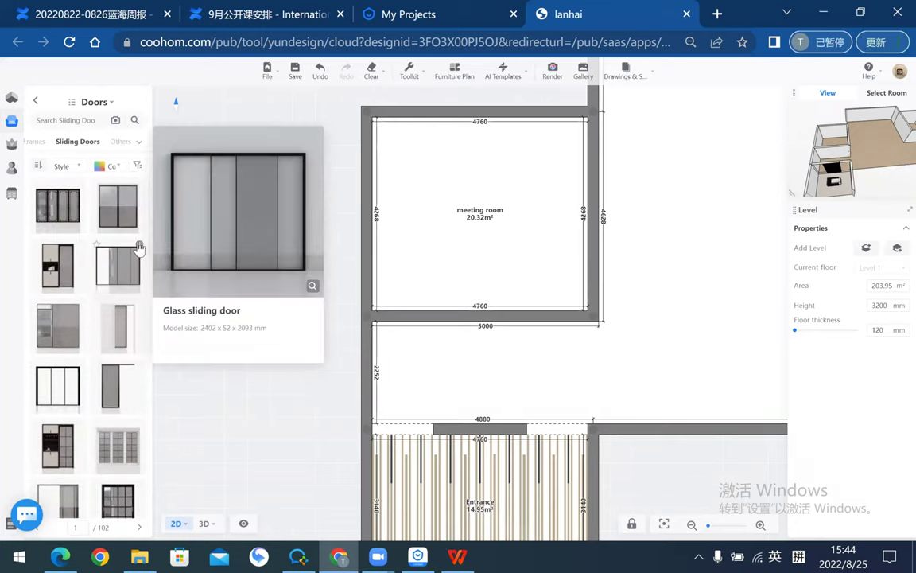
scroll(99, 290, down, 2)
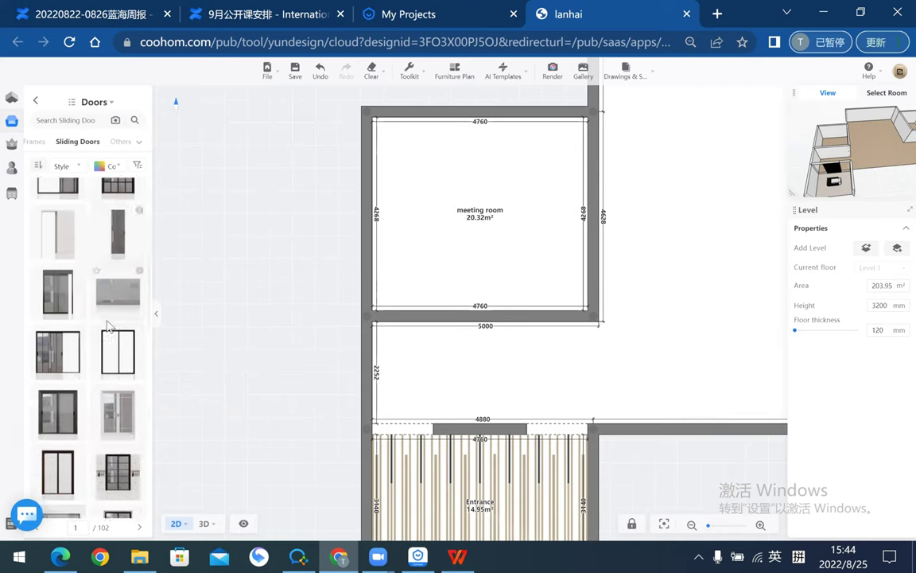
scroll(99, 284, down, 2)
mouse_move(57, 283)
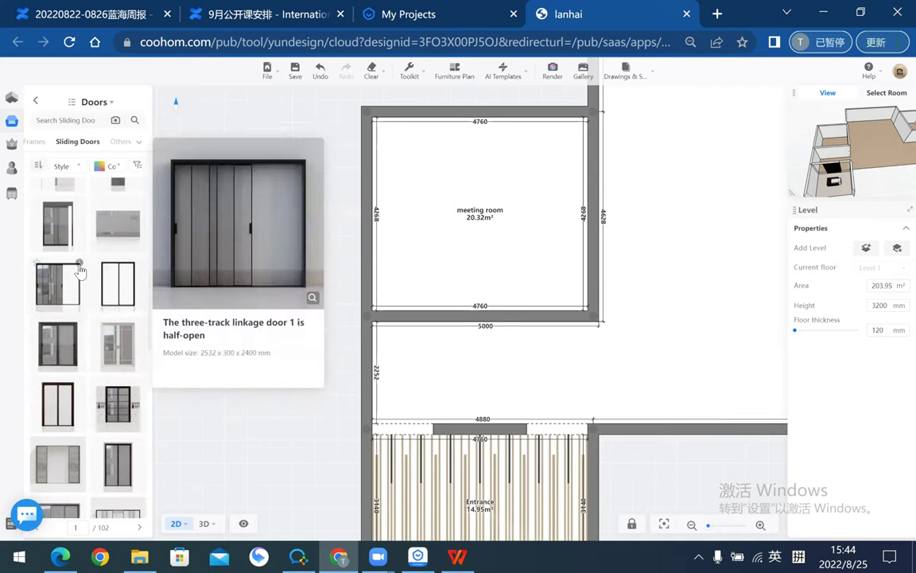
drag(64, 287, 551, 319)
click(292, 333)
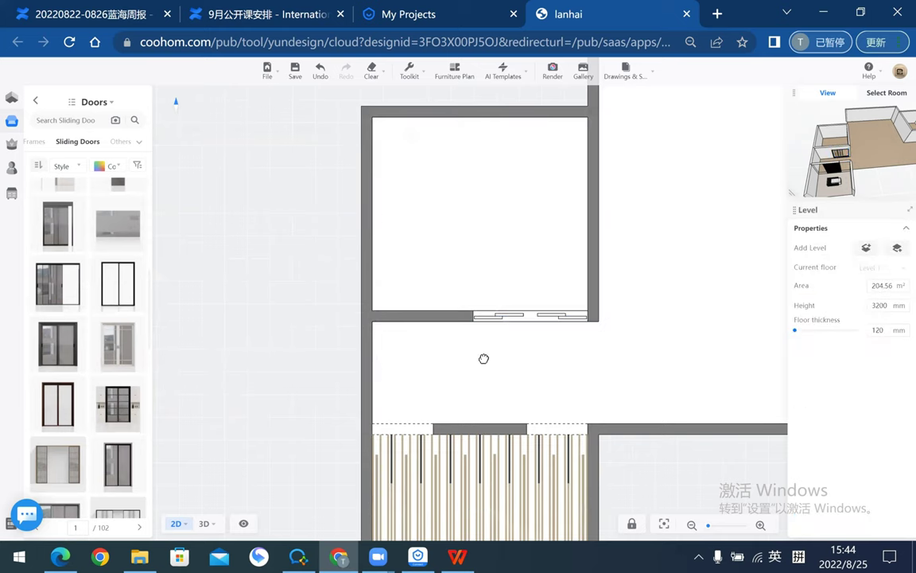
- Check the new sliding door's size in 3D, then switch to the WPS Reference Image slide
scroll(483, 359, up, 3)
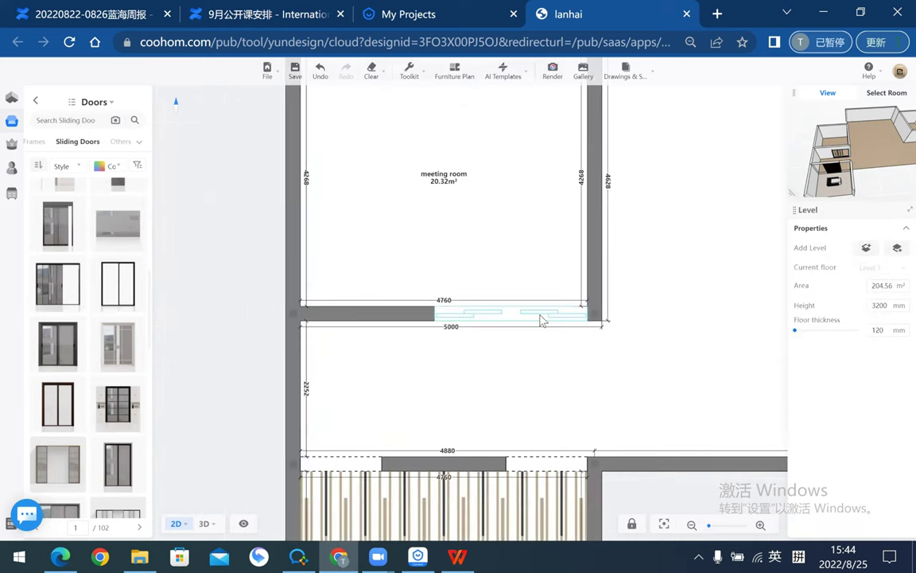
click(540, 319)
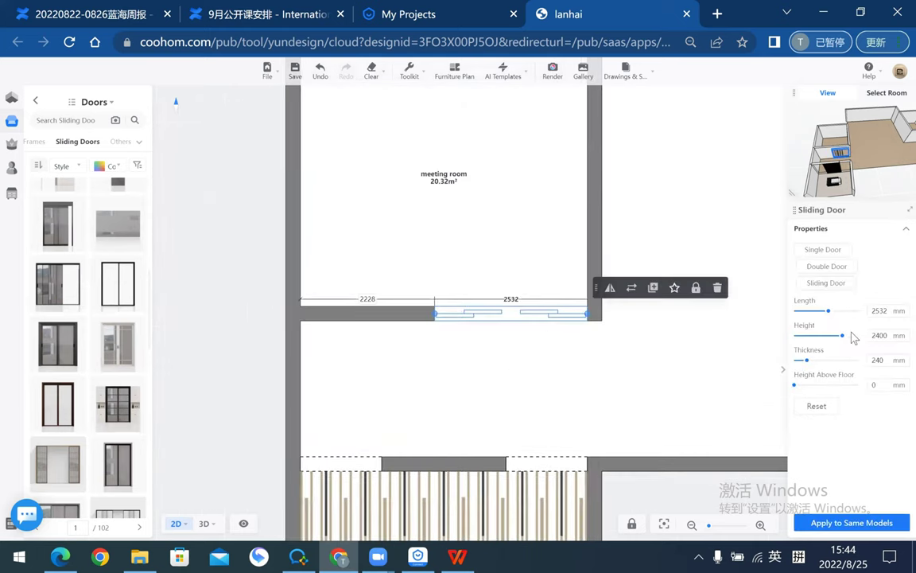
double_click(879, 333)
click(257, 305)
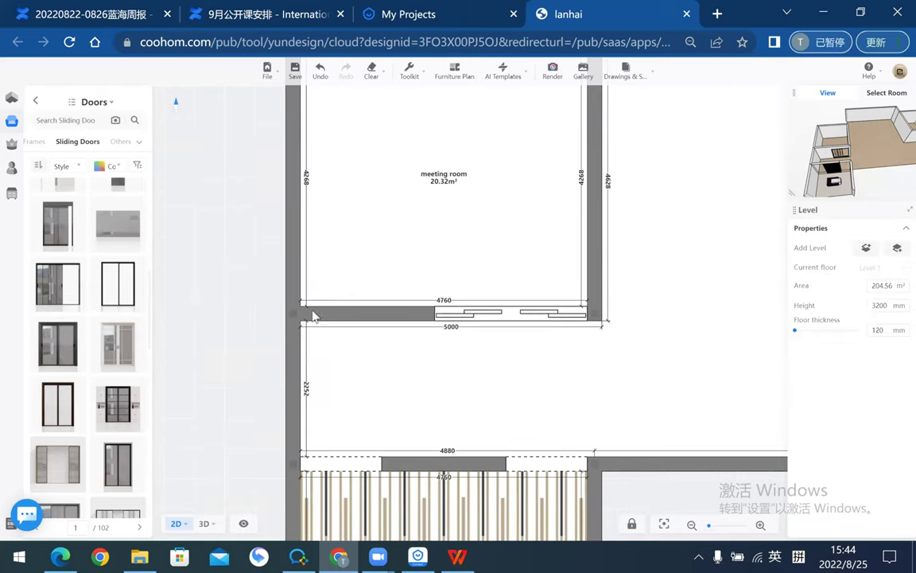
click(557, 315)
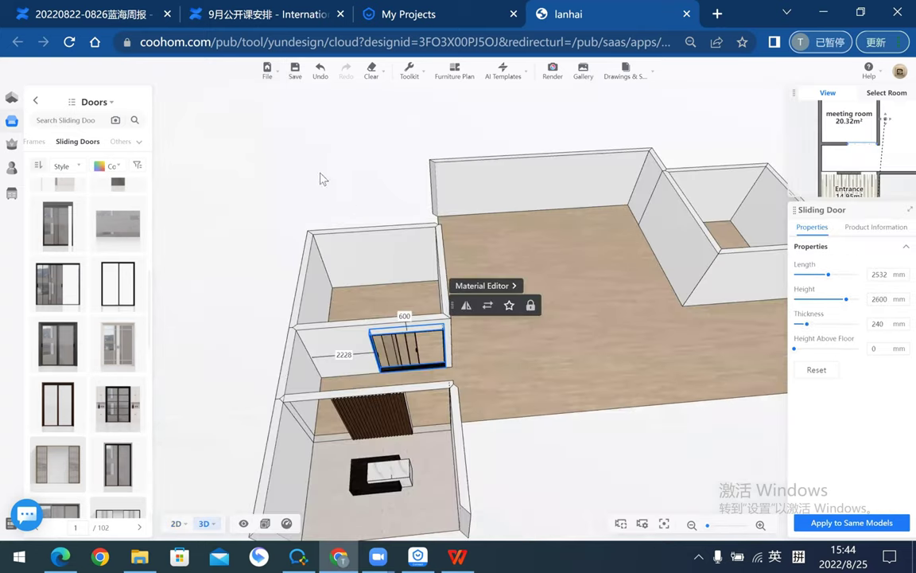
click(432, 194)
mouse_move(432, 194)
mouse_down()
mouse_move(299, 295)
mouse_move(307, 276)
mouse_move(386, 300)
mouse_move(352, 389)
mouse_move(344, 346)
mouse_move(334, 349)
mouse_move(323, 335)
mouse_move(258, 448)
mouse_move(315, 308)
mouse_move(660, 280)
mouse_move(265, 415)
mouse_move(266, 433)
mouse_up()
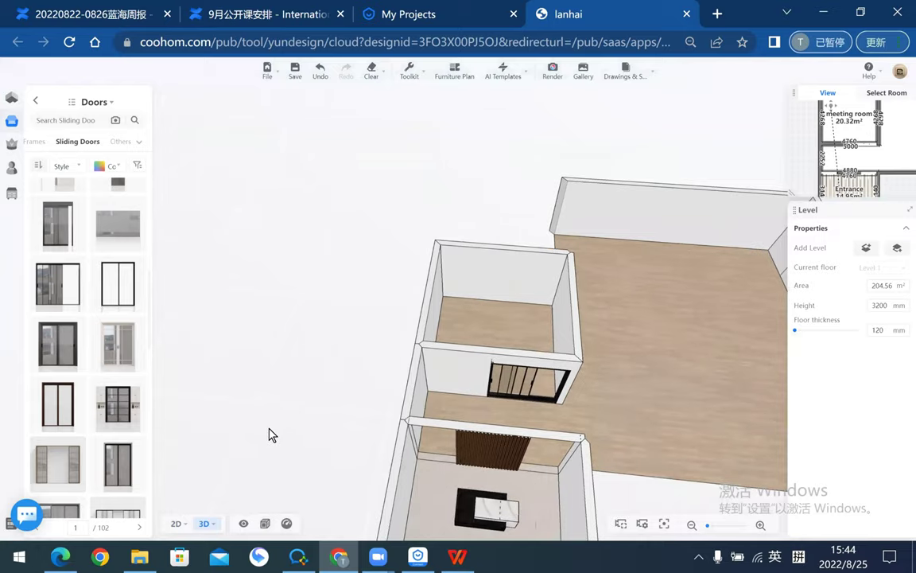
key(alt+Tab)
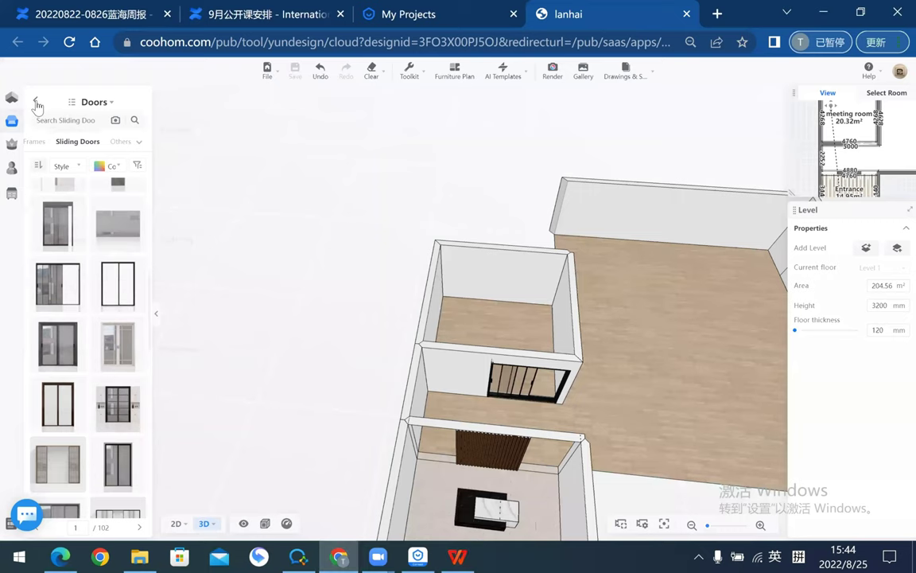
- Return to the floor plan and browse the furniture catalogue's office chairs
click(92, 102)
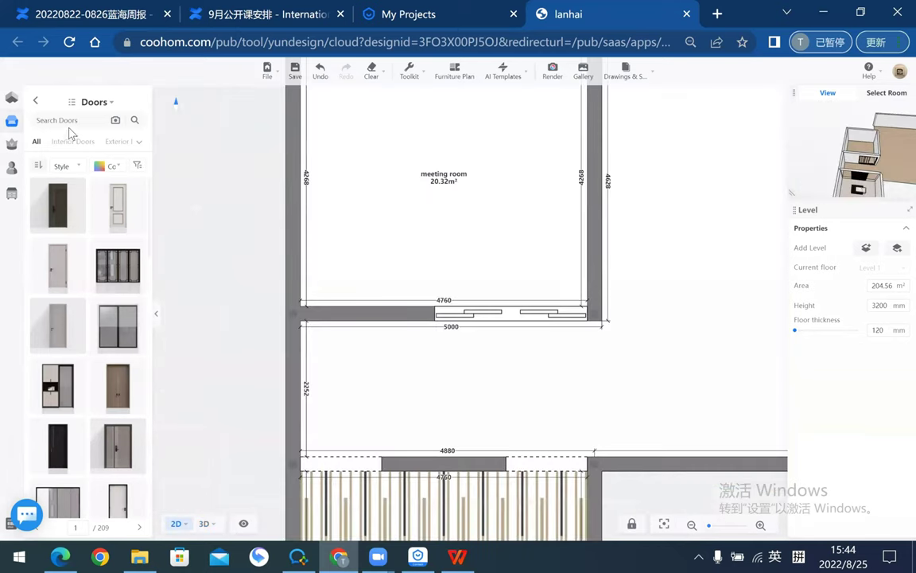
click(35, 101)
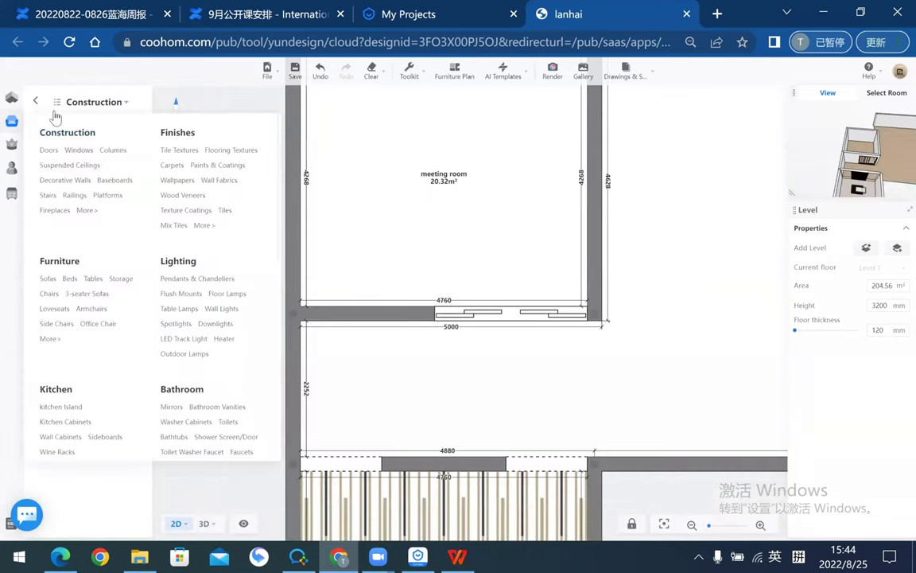
click(35, 100)
click(90, 344)
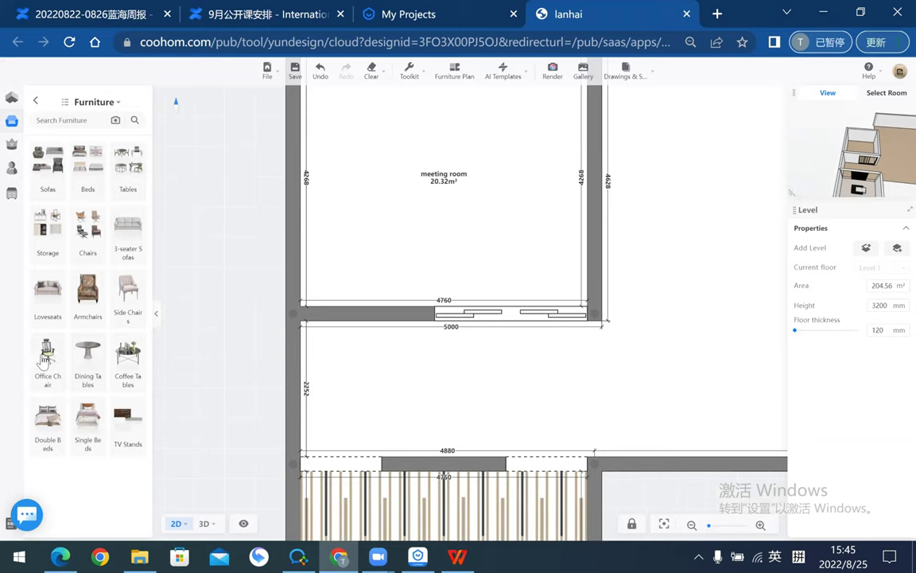
click(43, 356)
mouse_move(57, 370)
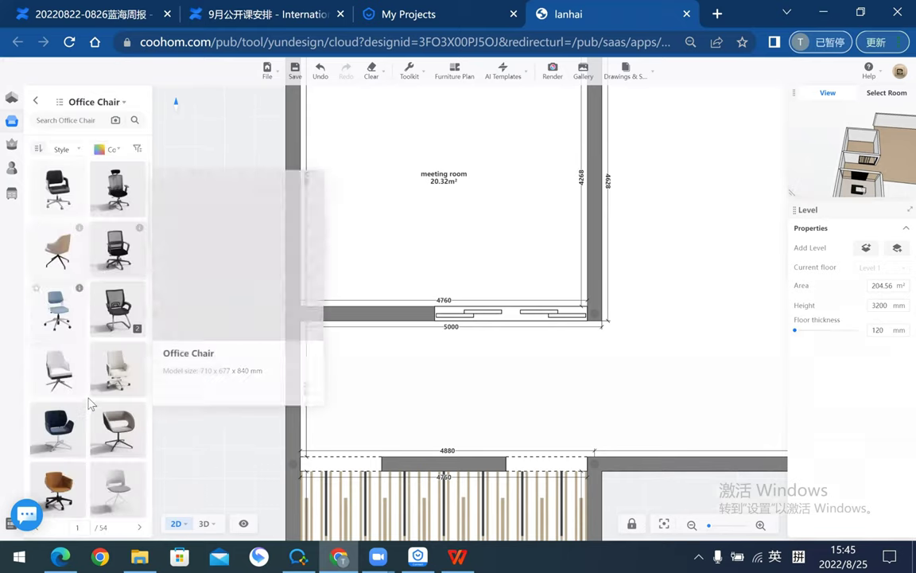
scroll(90, 382, down, 5)
scroll(79, 318, up, 5)
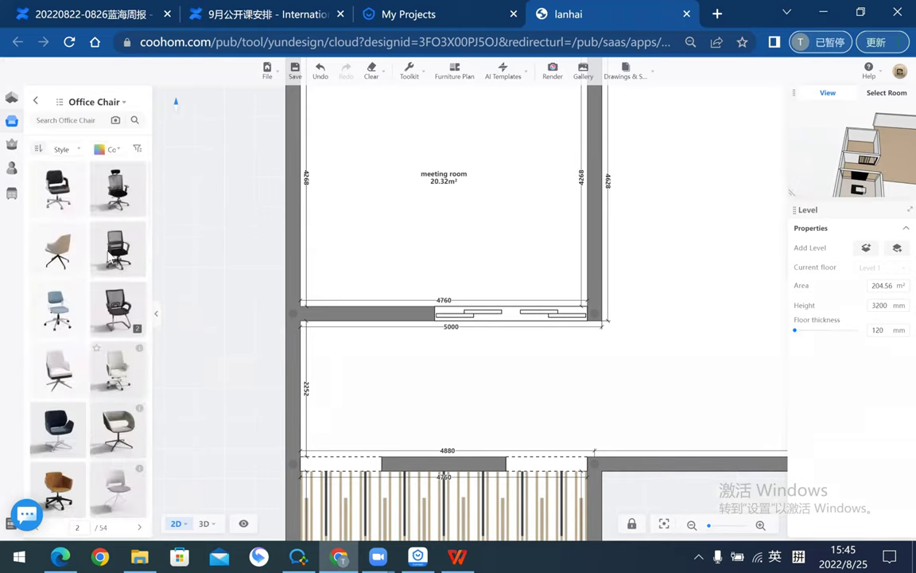
- Back out to the Public library and open the Commercial Design catalogue
click(36, 101)
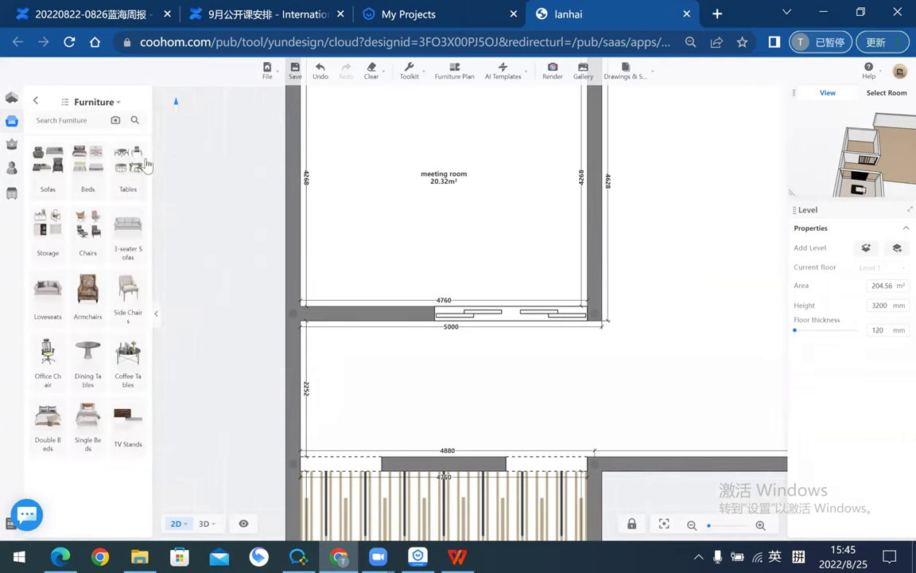
click(38, 103)
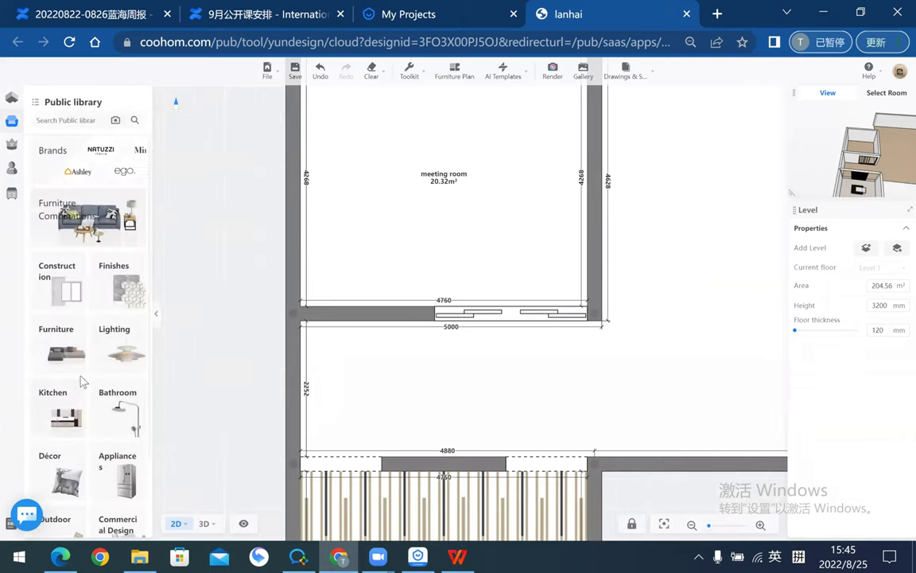
scroll(104, 374, down, 2)
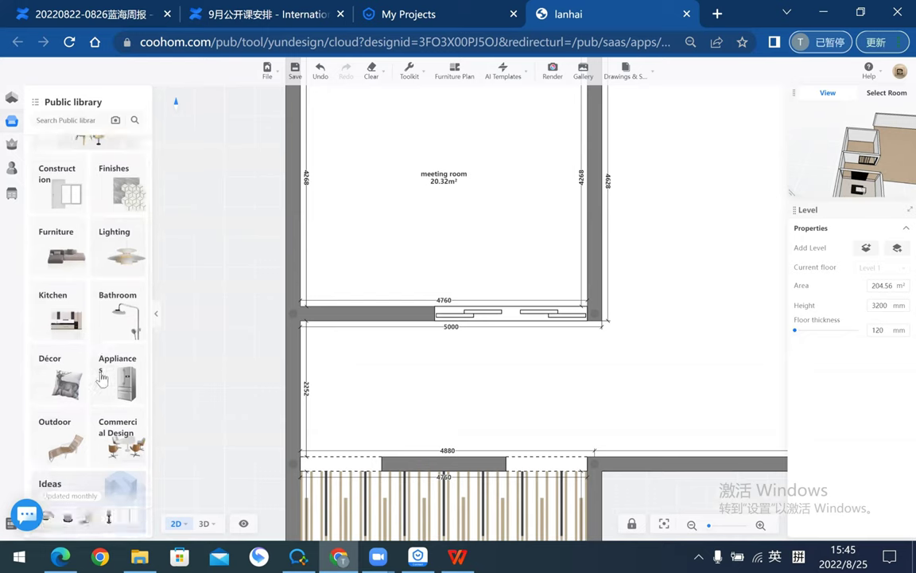
click(118, 455)
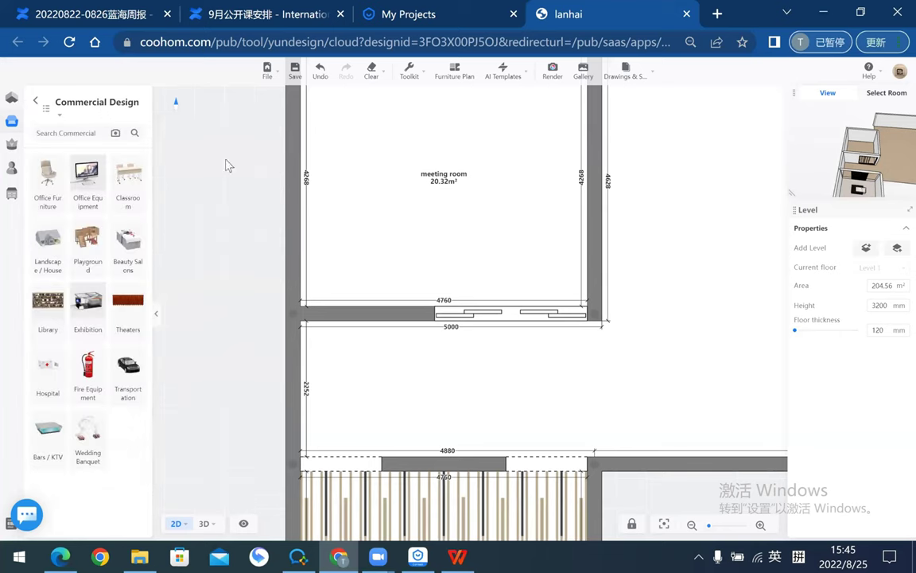
- Open Office Furniture and filter the catalogue to meeting tables
click(49, 177)
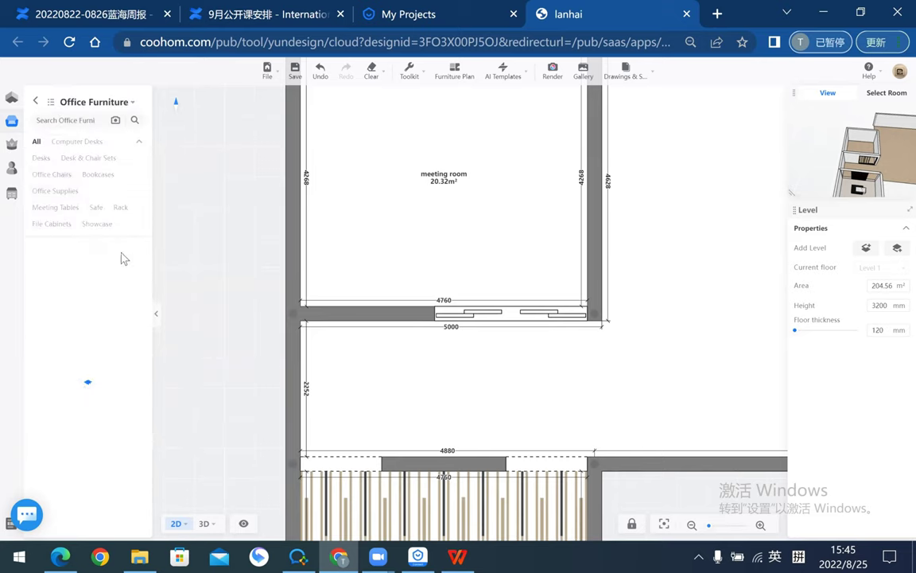
click(49, 211)
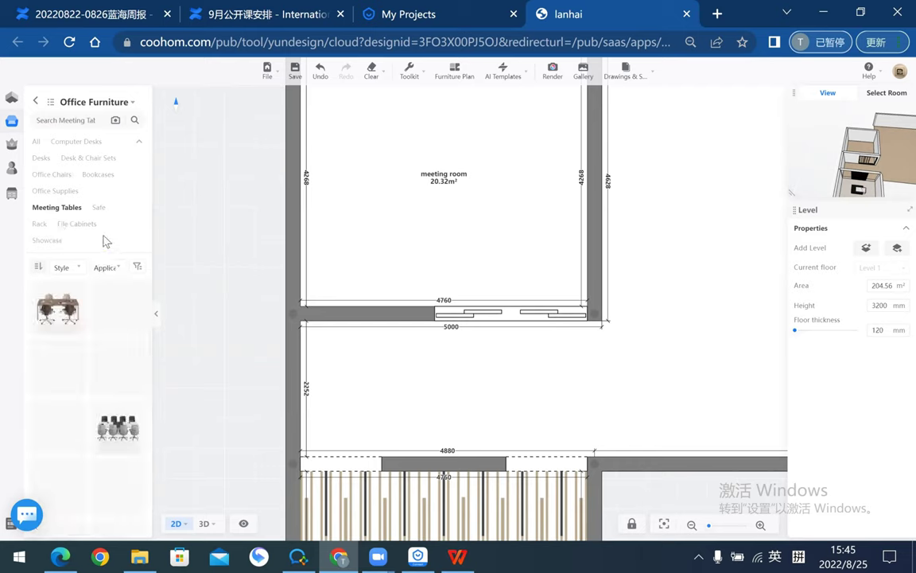
mouse_move(118, 307)
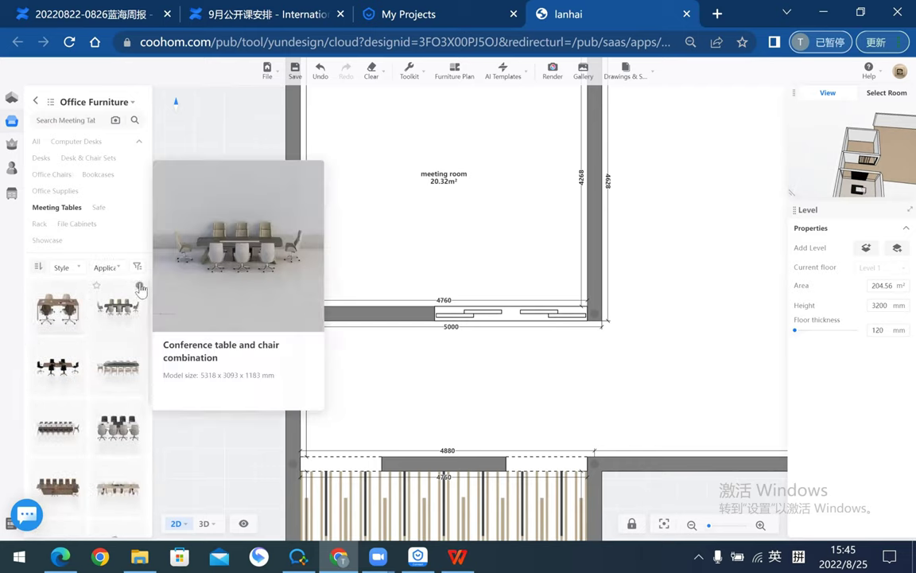
scroll(102, 326, down, 3)
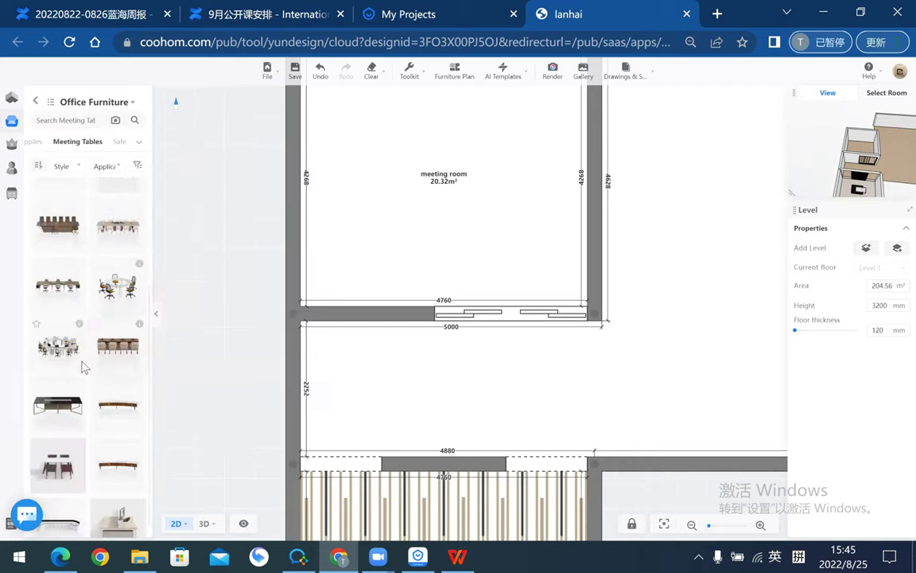
scroll(76, 337, down, 1)
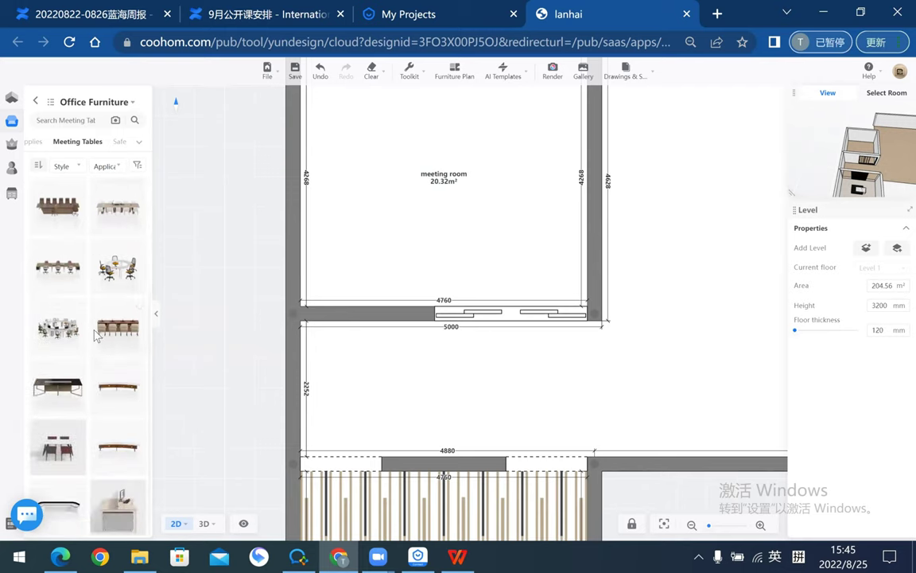
scroll(101, 340, up, 3)
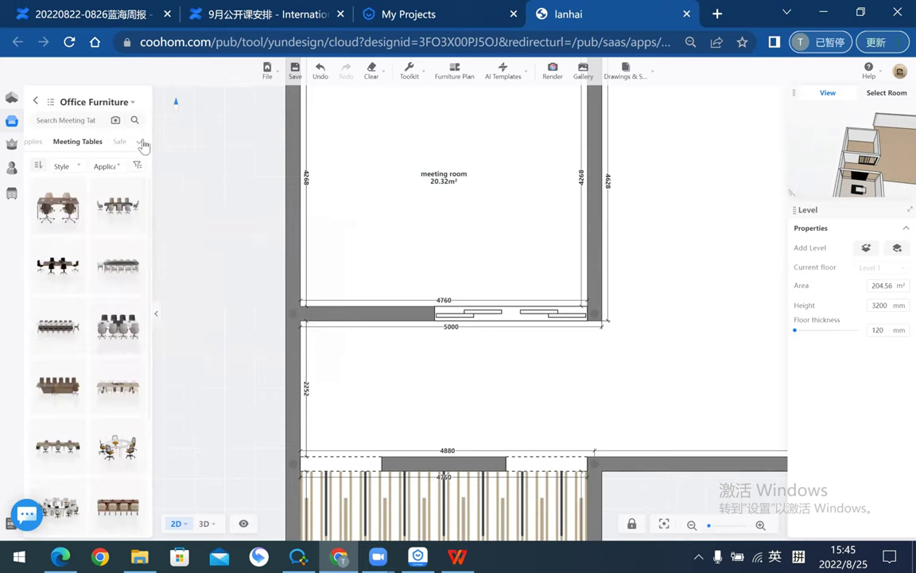
- Look through office supplies and office chairs, then return to the Meeting Tables list
click(141, 143)
click(57, 192)
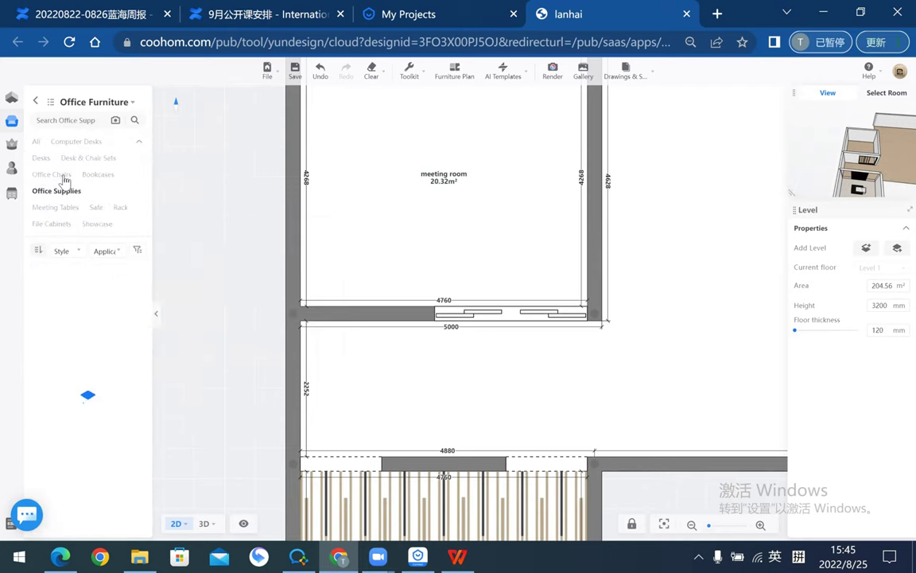
click(76, 177)
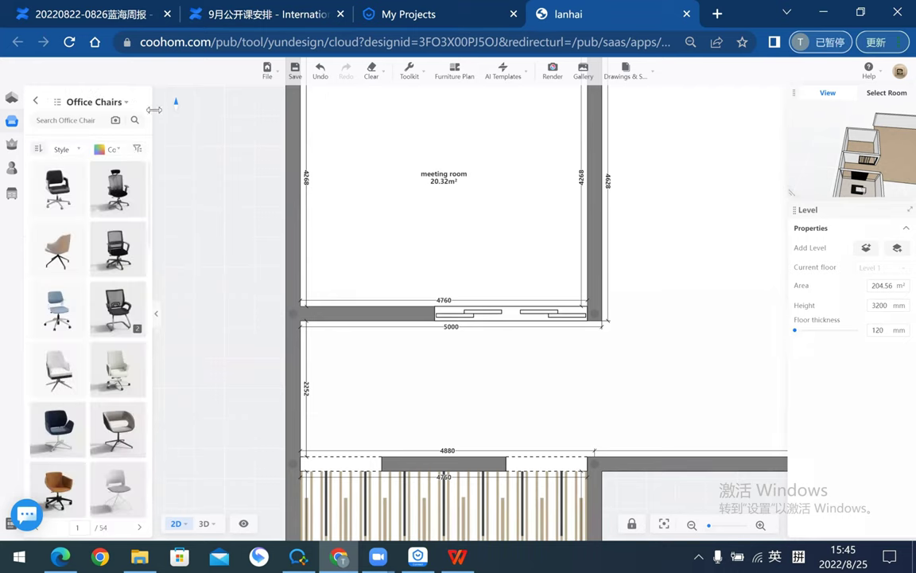
click(125, 104)
click(35, 101)
click(242, 107)
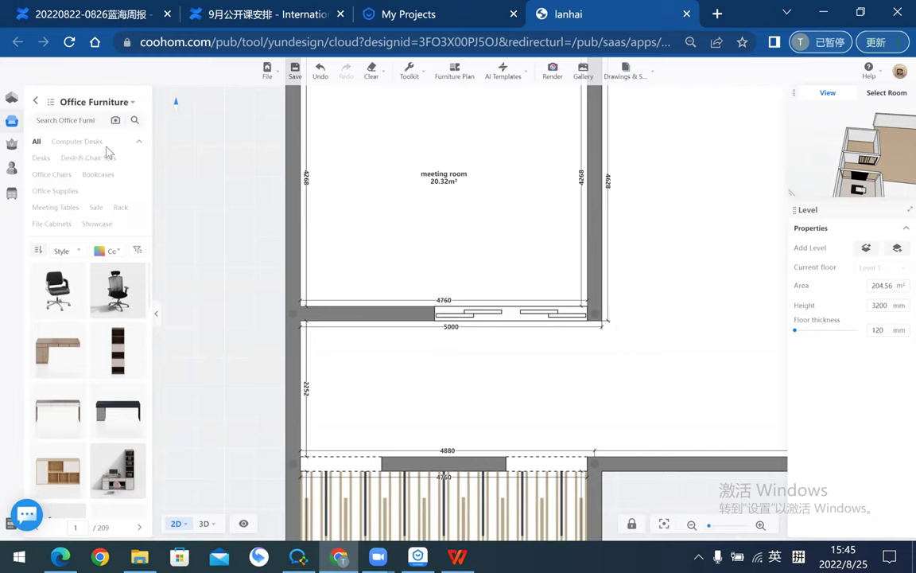
click(67, 207)
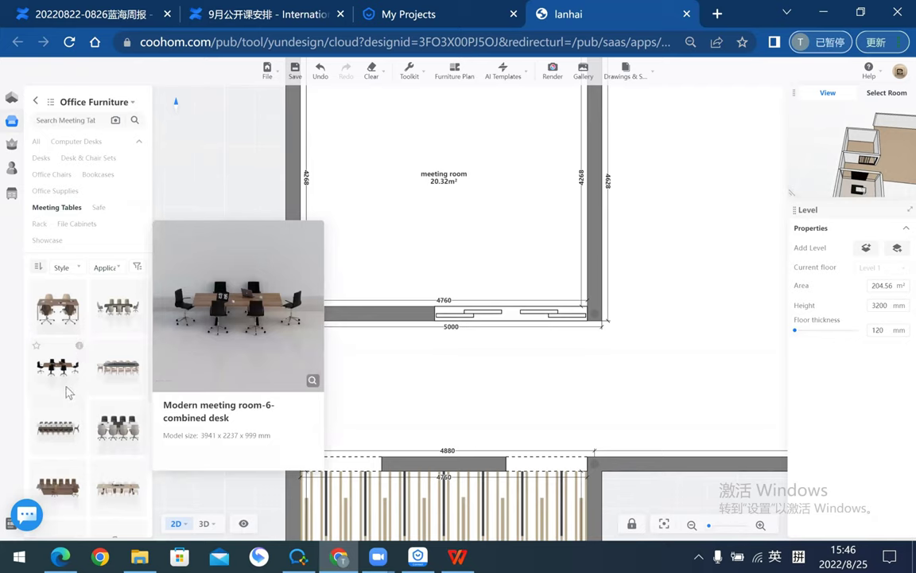
scroll(94, 383, down, 2)
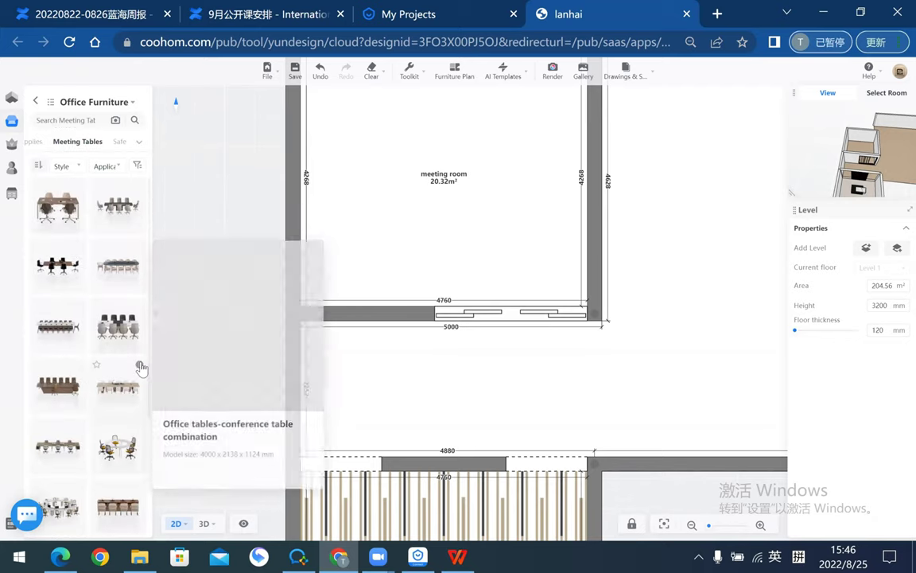
mouse_move(58, 324)
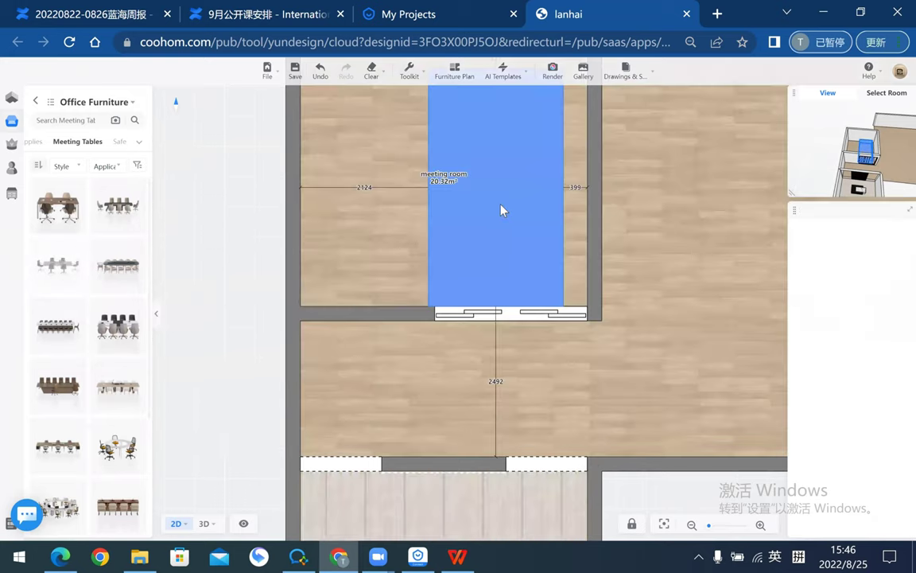
- Place the conference table set with six office chairs in the meeting room
drag(78, 309, 501, 209)
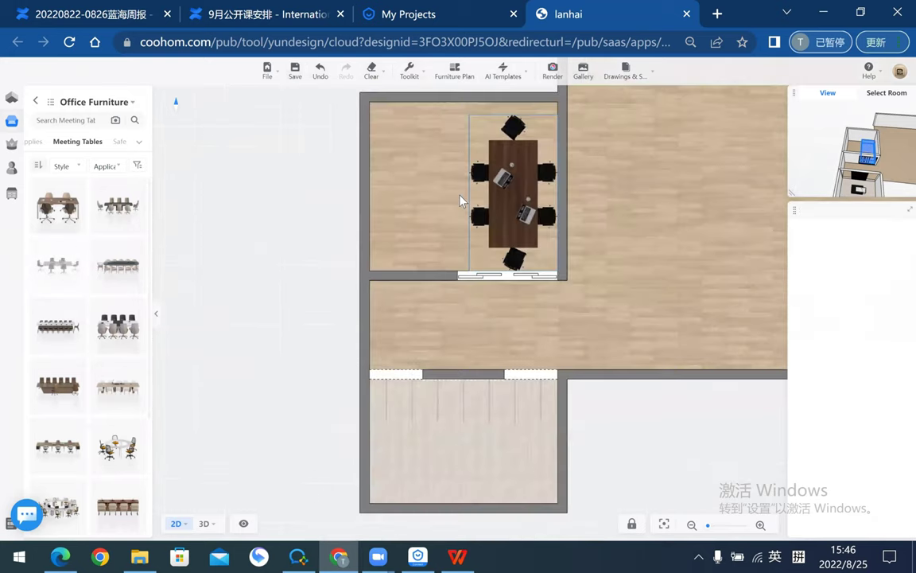
click(464, 186)
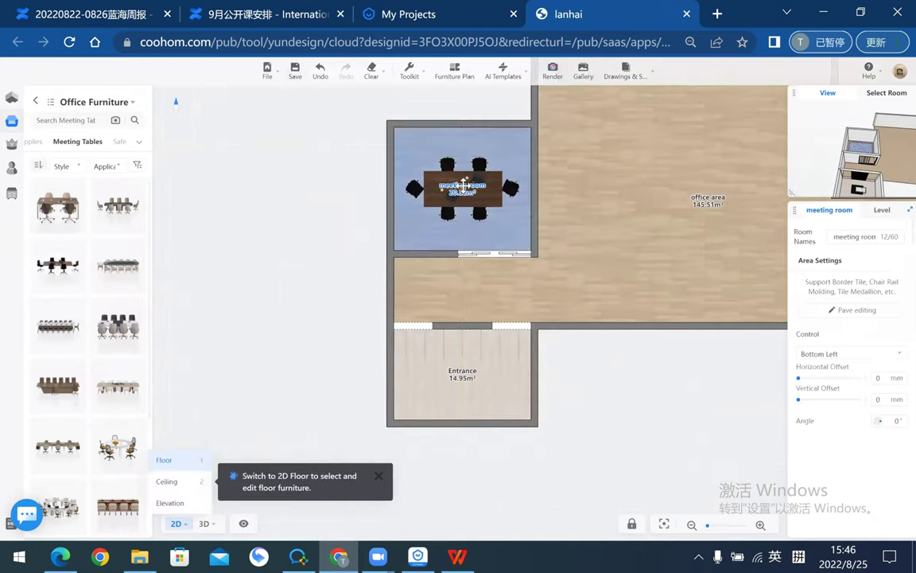
click(302, 213)
scroll(298, 210, up, 2)
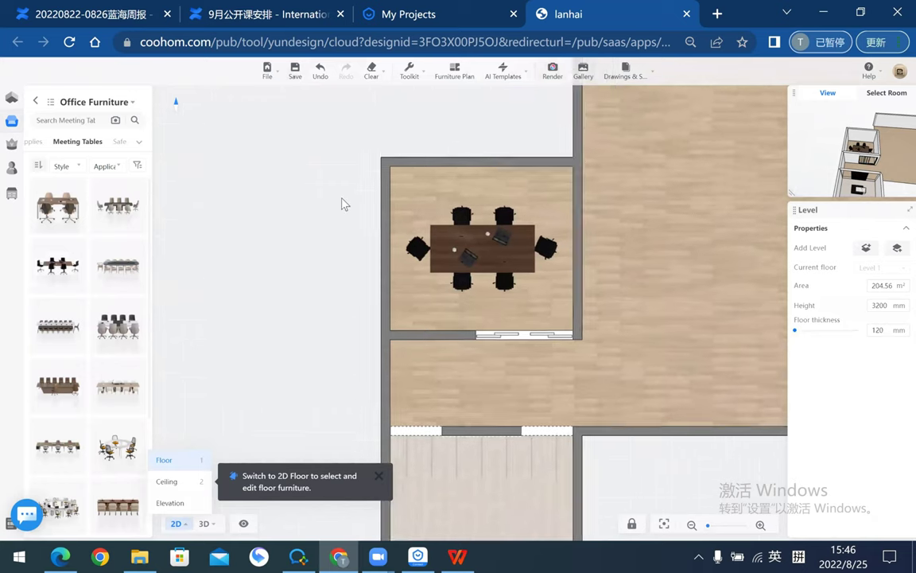
scroll(282, 326, up, 1)
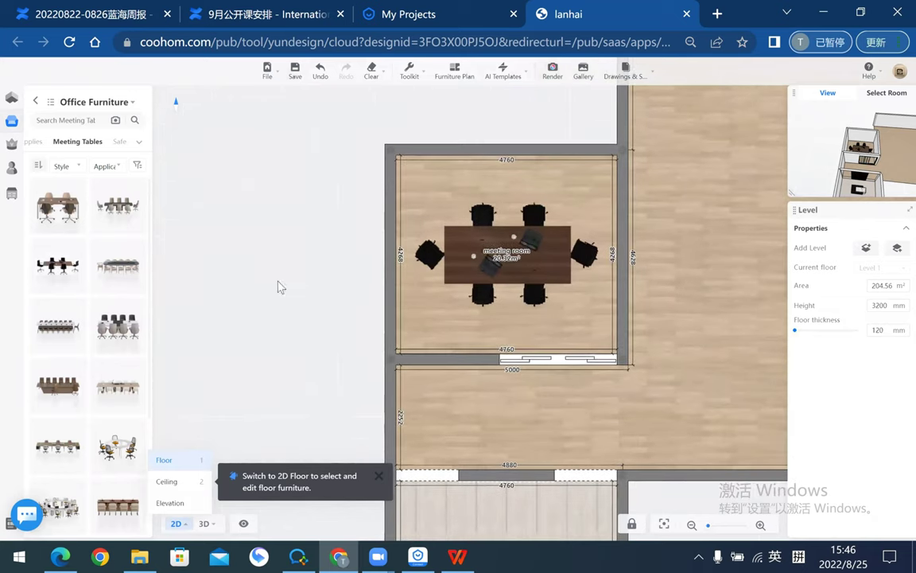
mouse_move(206, 524)
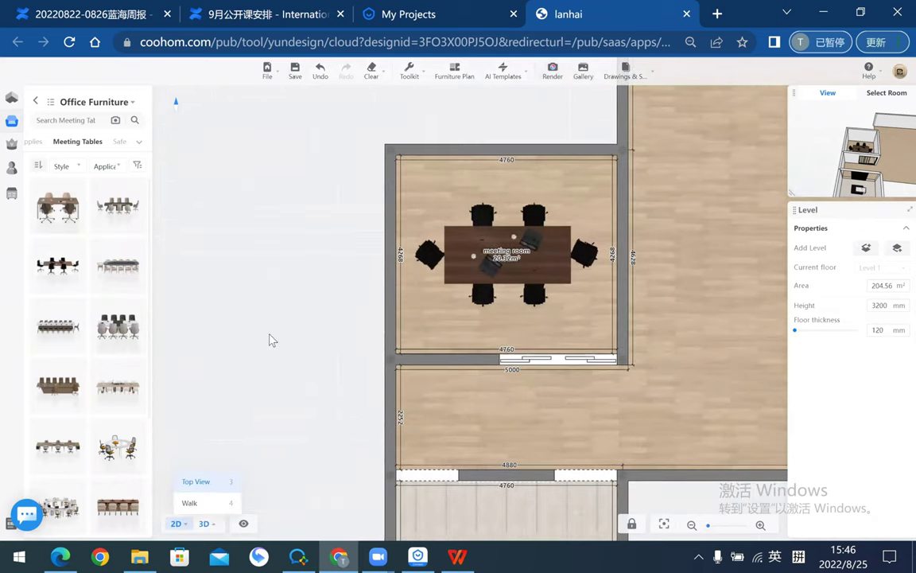
- Inspect the furnished meeting room in 3D, then return the catalogue to Commercial Design categories
key(3)
mouse_move(205, 299)
mouse_down()
mouse_move(437, 318)
mouse_move(538, 303)
mouse_move(527, 301)
mouse_up()
scroll(525, 298, down, 3)
scroll(519, 295, down, 2)
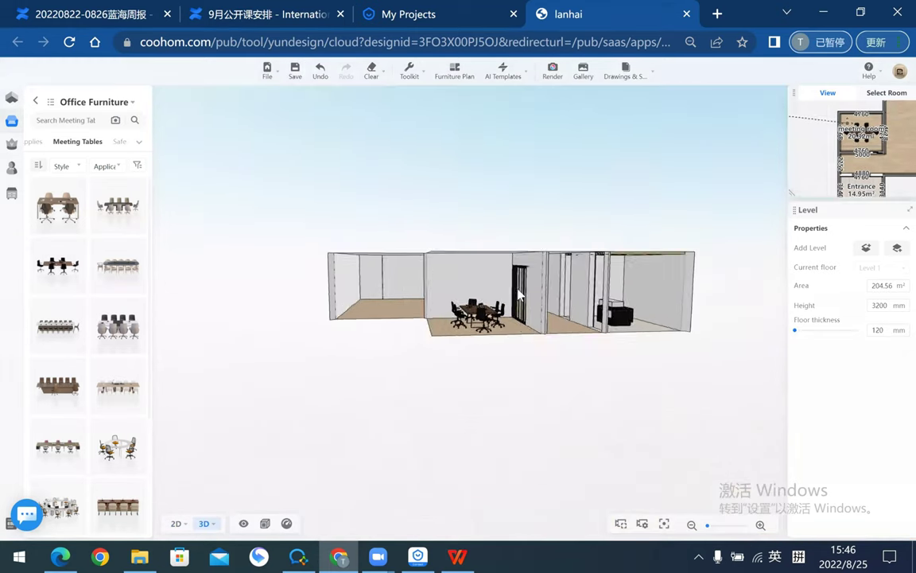
scroll(519, 294, up, 2)
scroll(532, 262, up, 2)
scroll(545, 237, up, 2)
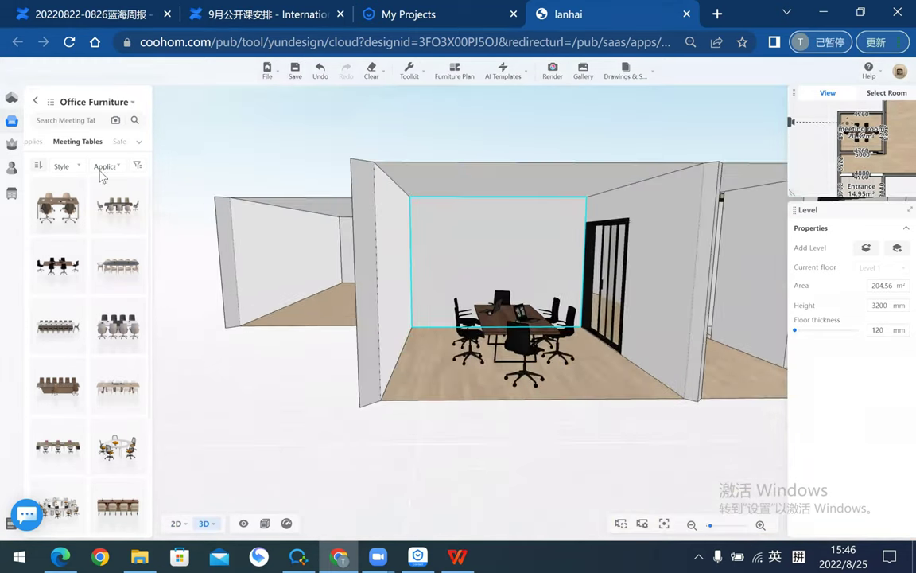
click(36, 102)
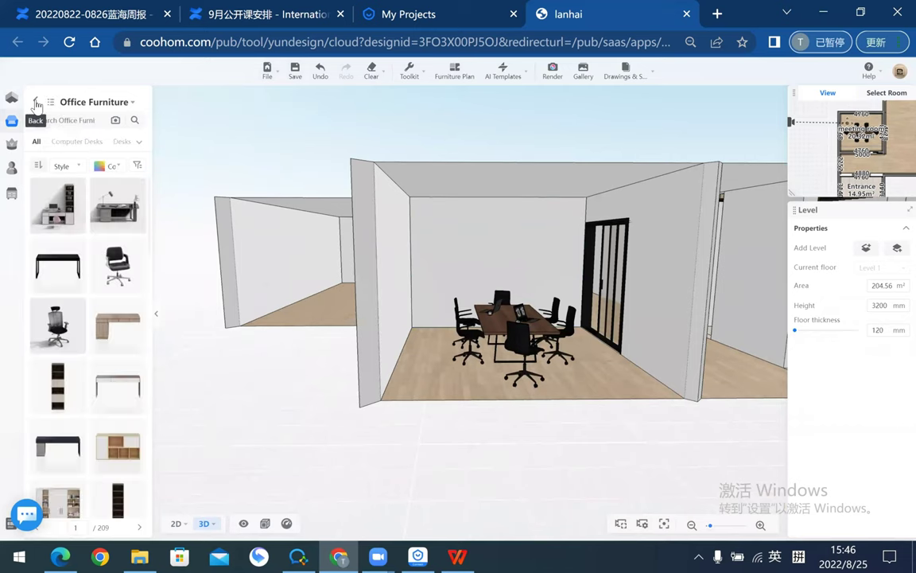
click(36, 103)
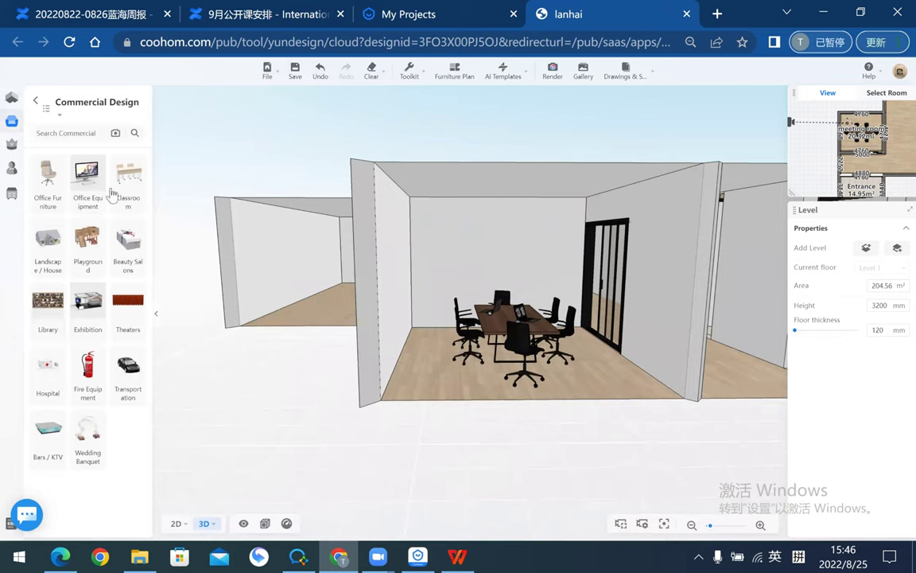
- Open Office Equipment and browse the printers, computers and Audio & Video Devices filters
click(89, 181)
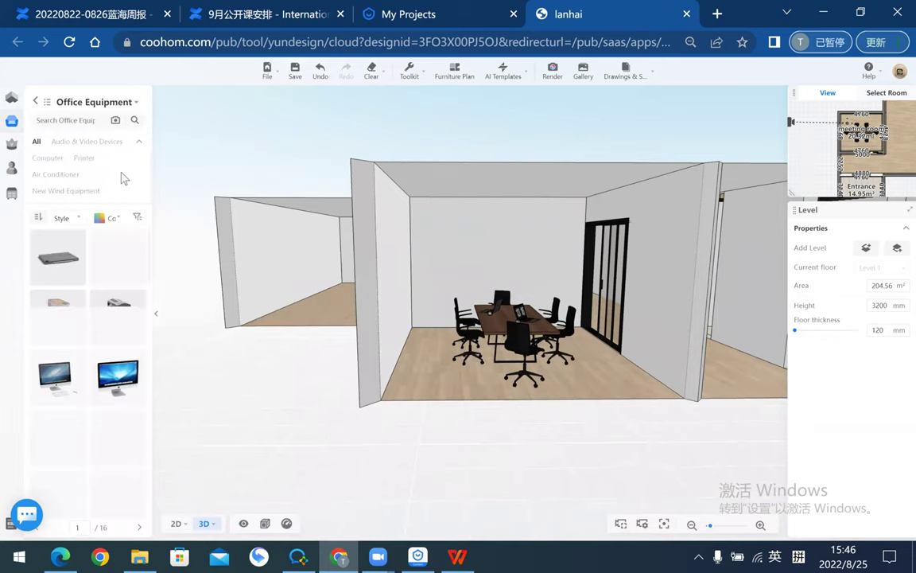
click(84, 159)
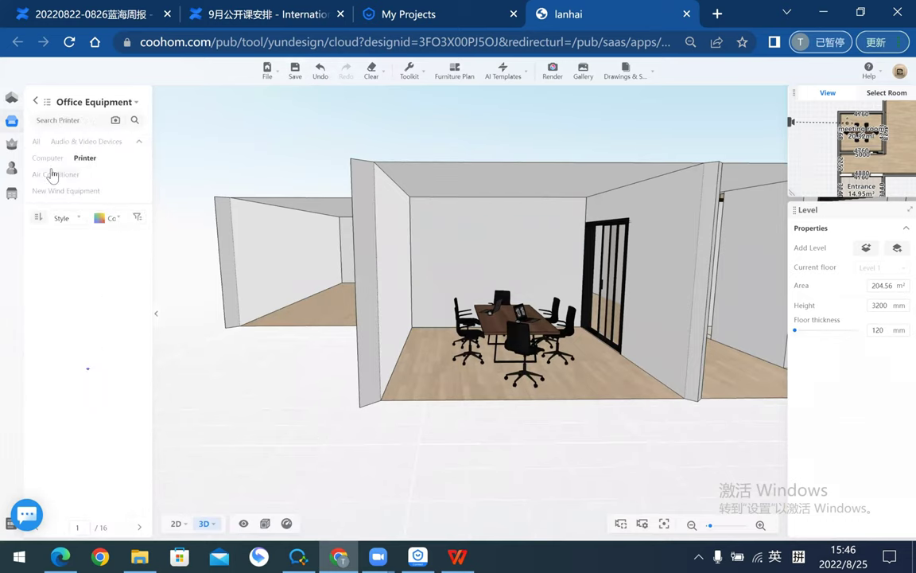
click(52, 174)
click(70, 190)
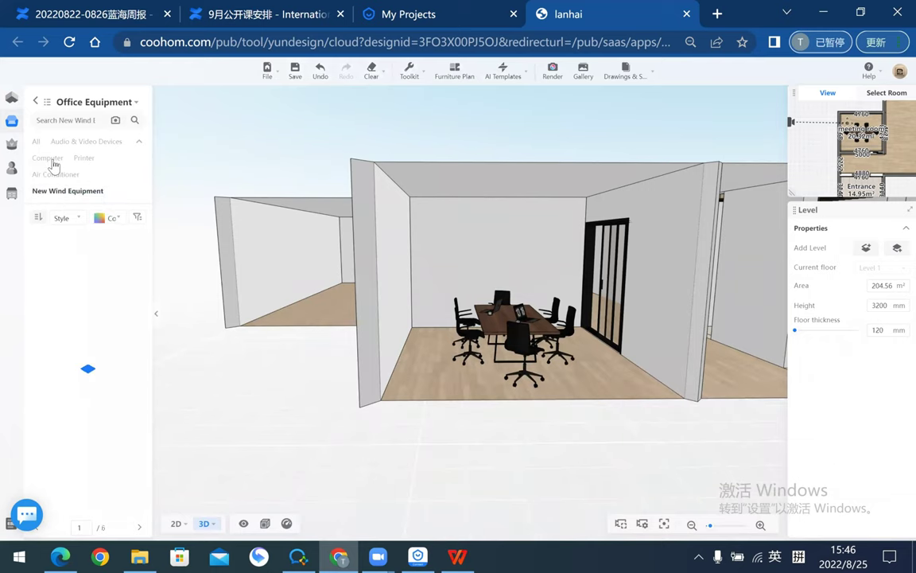
click(57, 159)
click(68, 141)
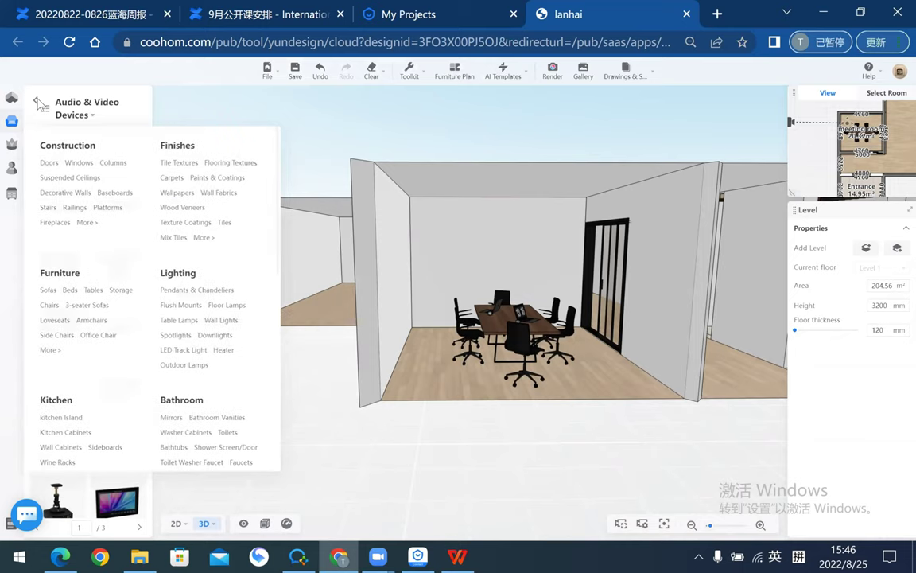
scroll(115, 353, down, 5)
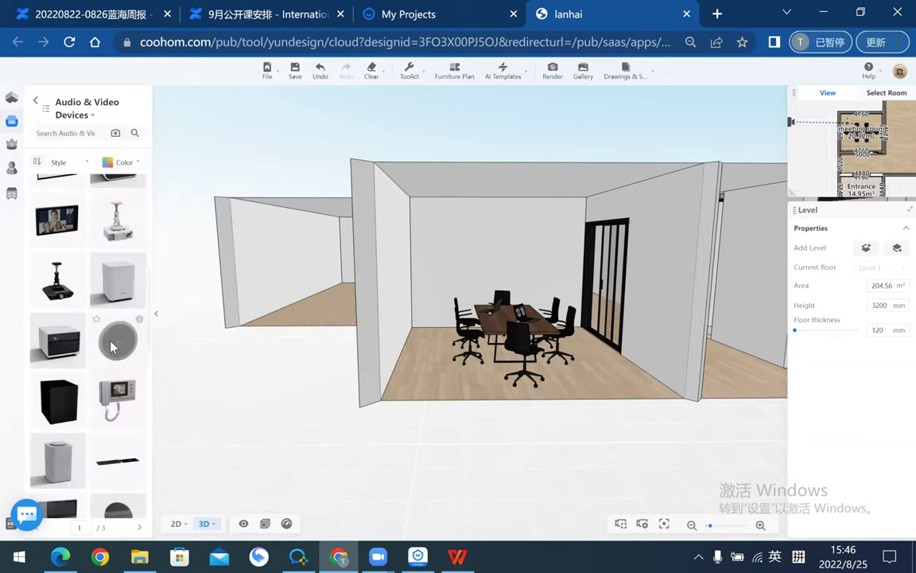
scroll(115, 352, up, 2)
scroll(115, 353, up, 1)
scroll(116, 354, up, 1)
scroll(95, 350, up, 2)
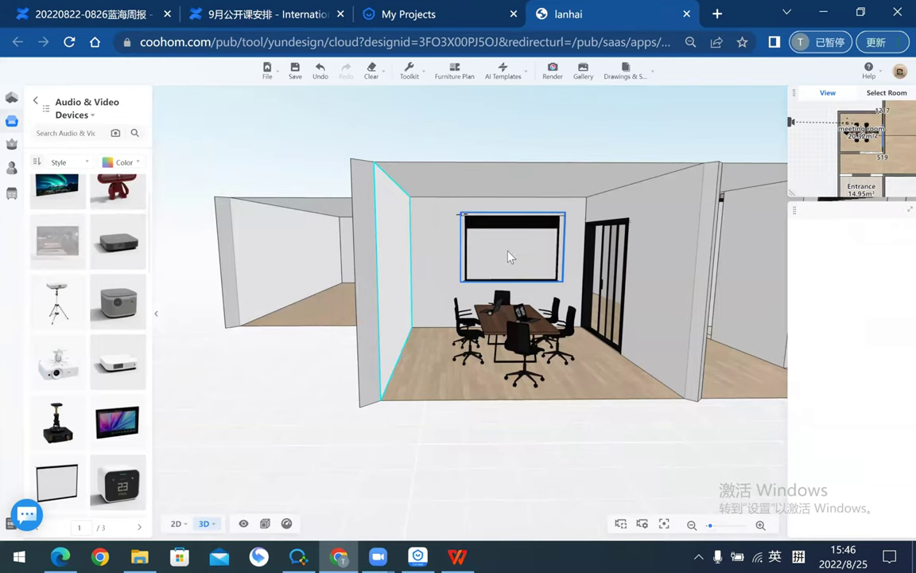
- Hang a TV on the meeting room's back wall and orbit the 3D view to check it
drag(488, 237, 503, 255)
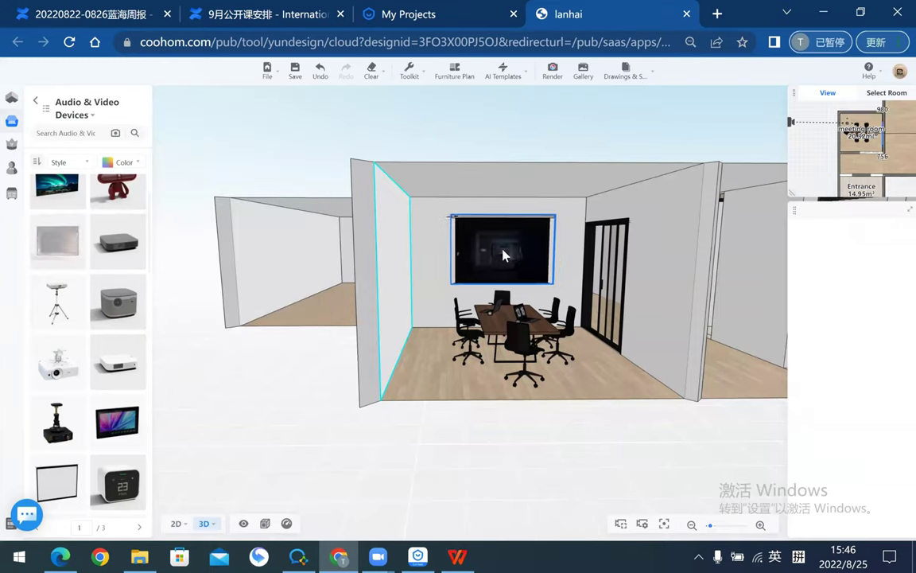
click(562, 450)
drag(562, 450, 548, 458)
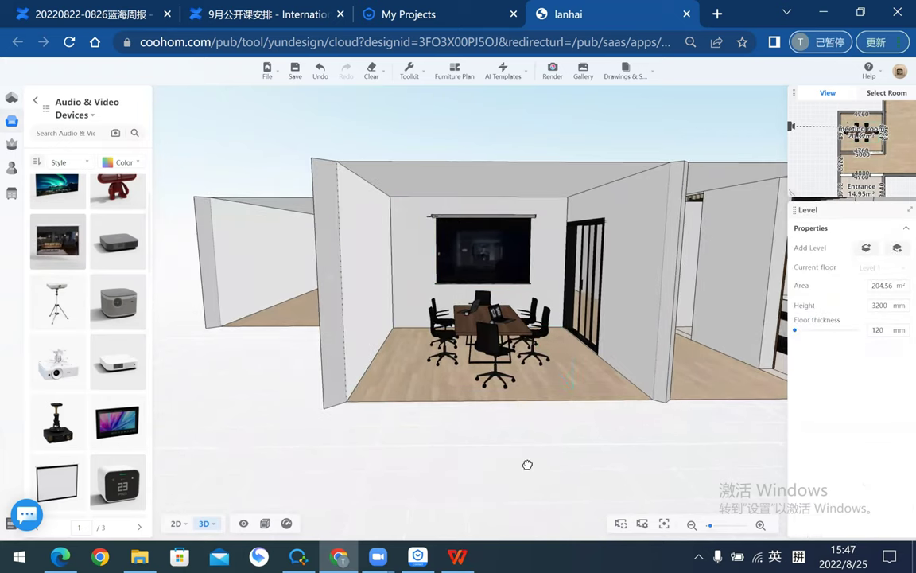
mouse_move(528, 464)
mouse_down()
mouse_move(665, 474)
mouse_move(368, 454)
mouse_move(483, 460)
mouse_move(443, 415)
mouse_up()
scroll(591, 479, up, 3)
mouse_move(591, 479)
mouse_down()
mouse_move(593, 468)
mouse_move(474, 315)
mouse_move(452, 223)
mouse_move(457, 172)
mouse_move(445, 381)
mouse_up()
- Enlarge the WPS meeting room photo for a closer look, then shrink it back to 5.51 × 9.25 cm
click(455, 555)
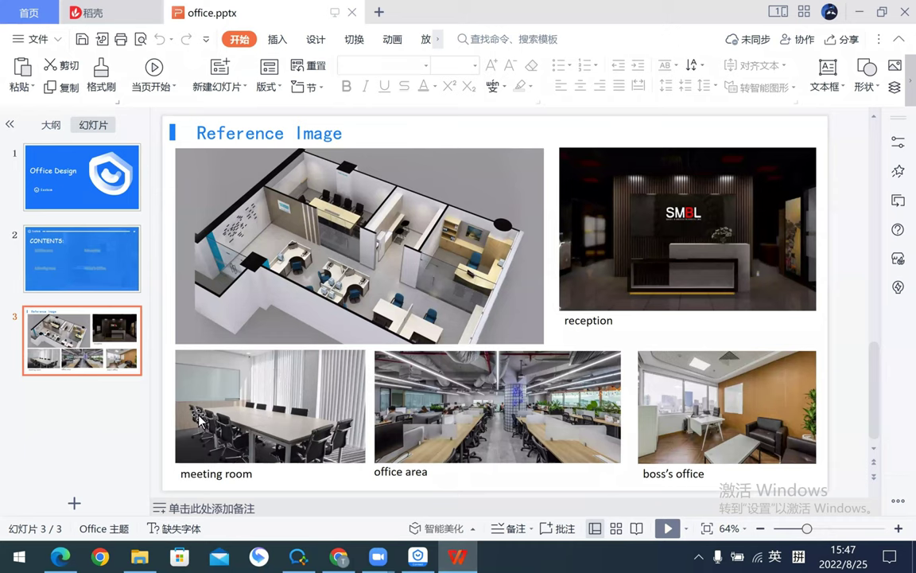
click(221, 424)
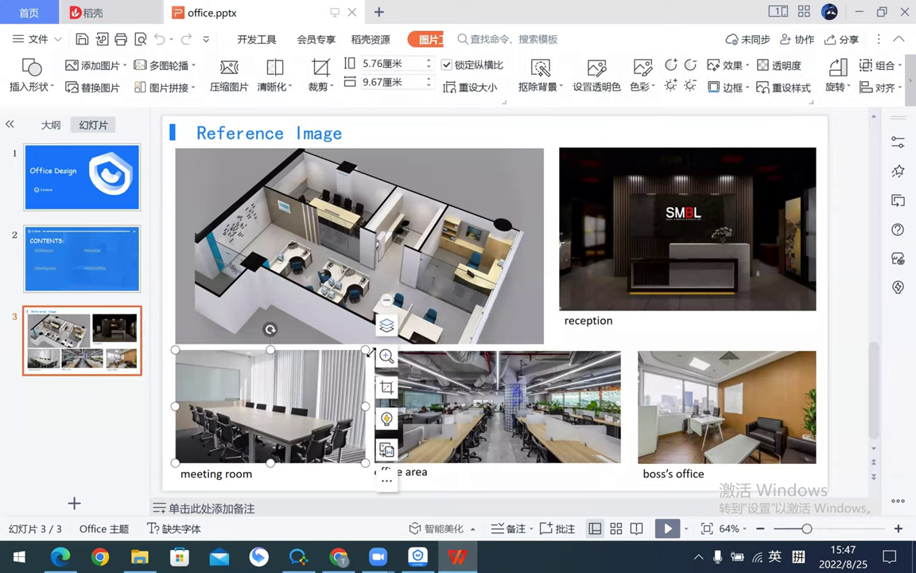
drag(365, 349, 630, 191)
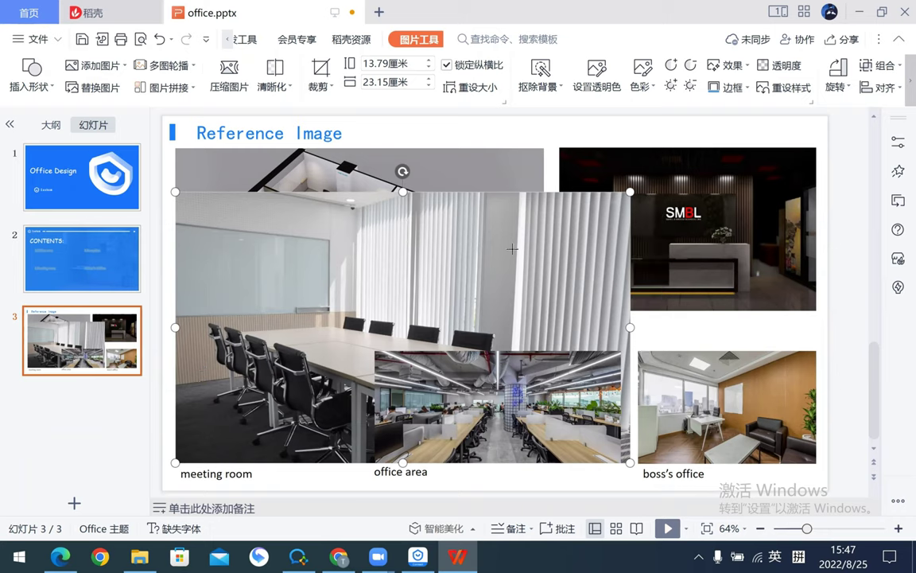
drag(629, 192, 357, 354)
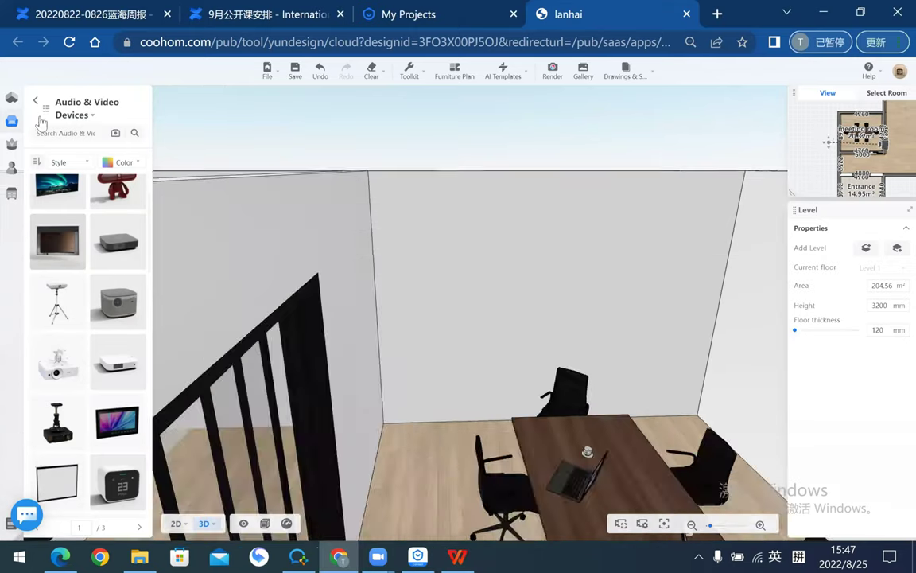
- Open Advanced Tool > Construction and bring the meeting room's back wall into the Background Wall Editor
click(11, 193)
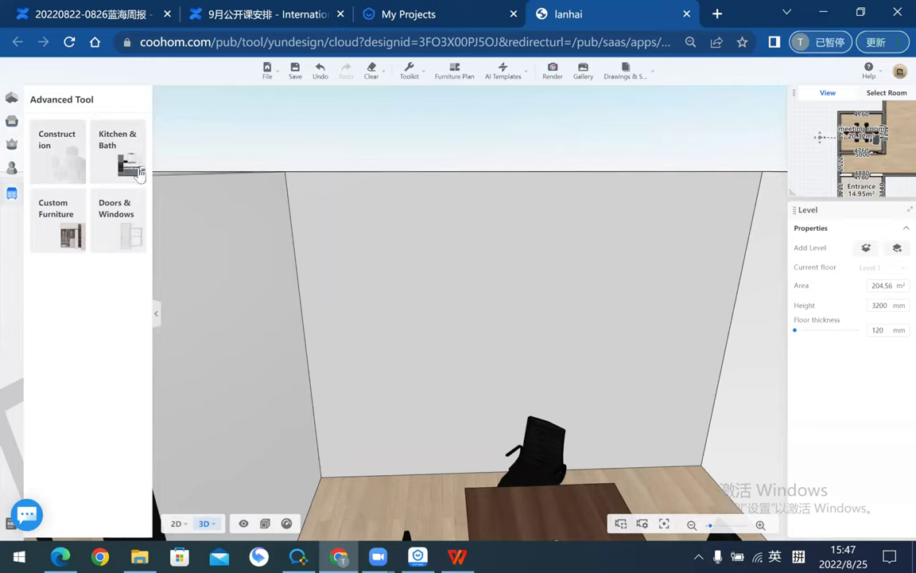
click(138, 174)
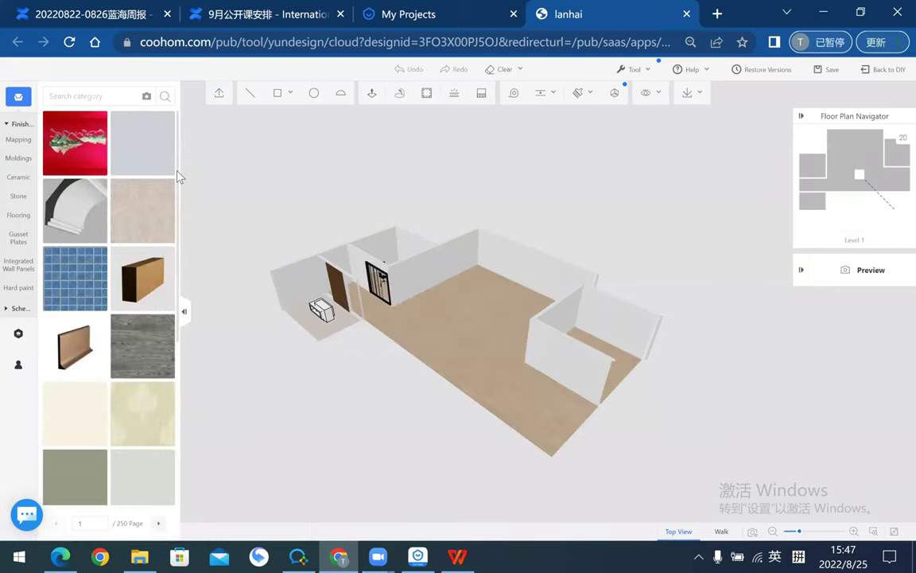
scroll(579, 194, up, 2)
scroll(548, 198, up, 2)
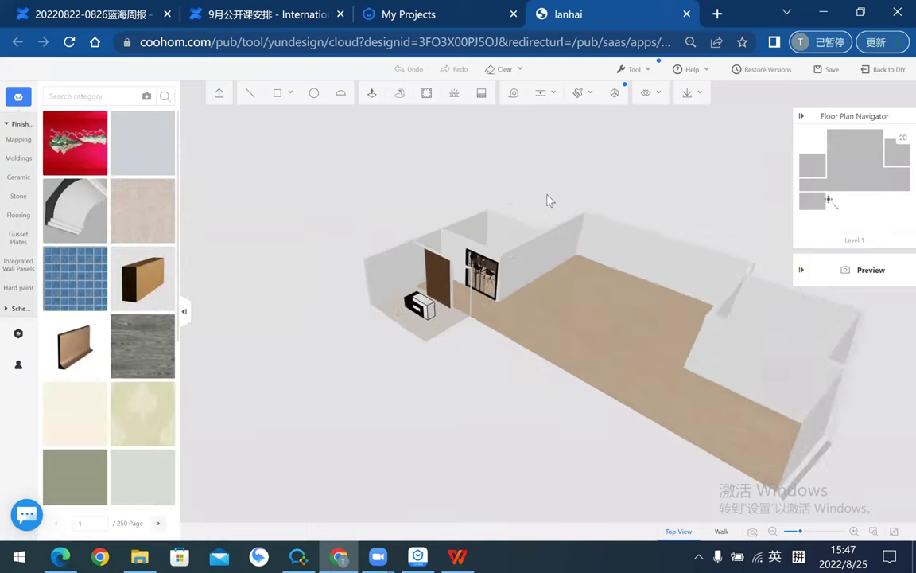
scroll(575, 272, up, 2)
mouse_move(575, 440)
mouse_down()
mouse_move(653, 197)
mouse_move(590, 204)
mouse_move(573, 226)
mouse_move(599, 215)
mouse_move(391, 284)
mouse_move(475, 169)
mouse_move(525, 145)
mouse_move(362, 327)
mouse_move(374, 295)
mouse_move(561, 326)
mouse_up()
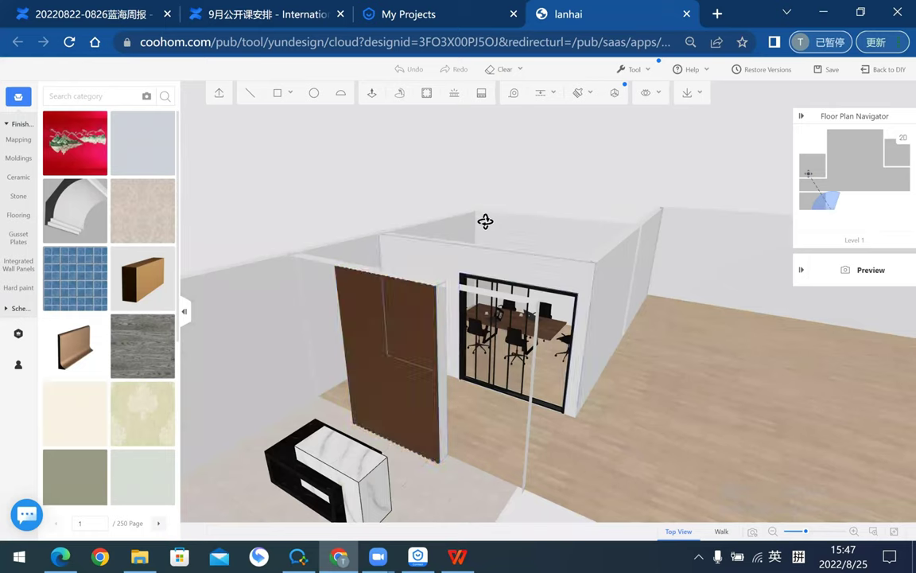
mouse_move(607, 292)
mouse_down()
mouse_move(521, 310)
mouse_move(636, 229)
mouse_move(581, 257)
mouse_move(440, 402)
mouse_up()
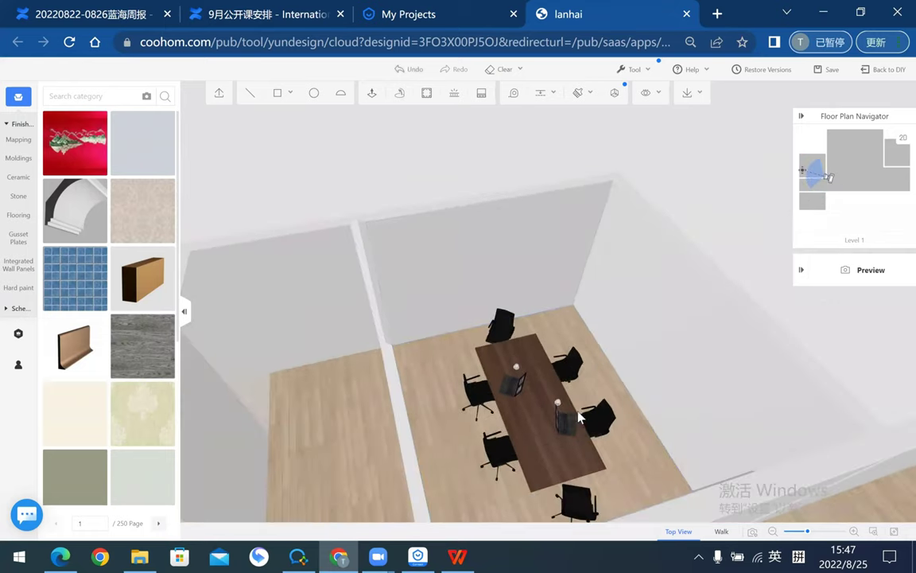
double_click(520, 369)
mouse_move(611, 98)
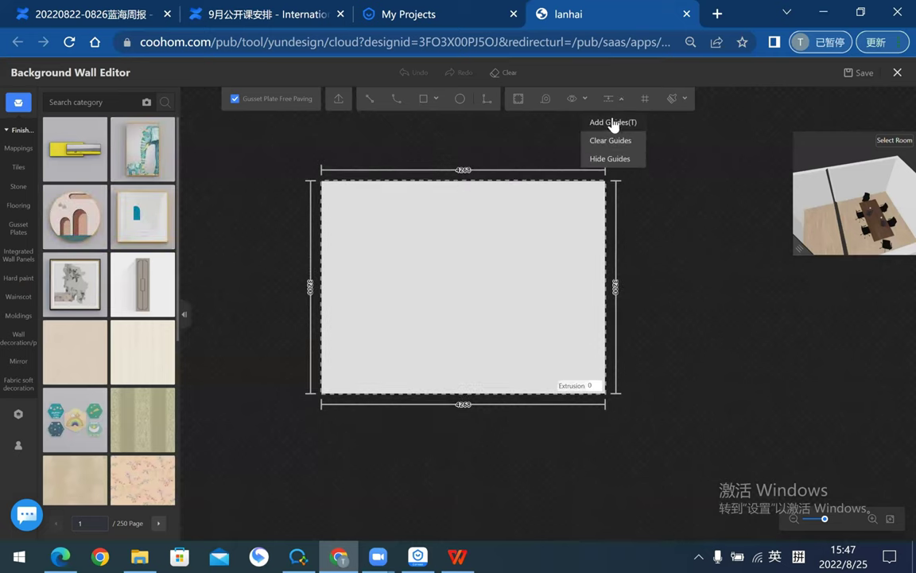
- Place a horizontal guide across the meeting room wall panel at the default distance from the bottom
click(613, 123)
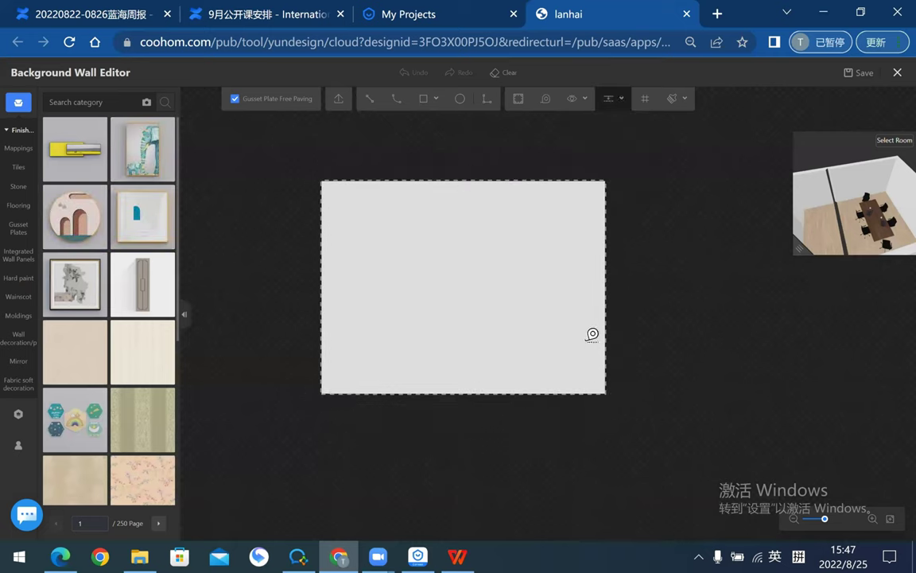
click(592, 331)
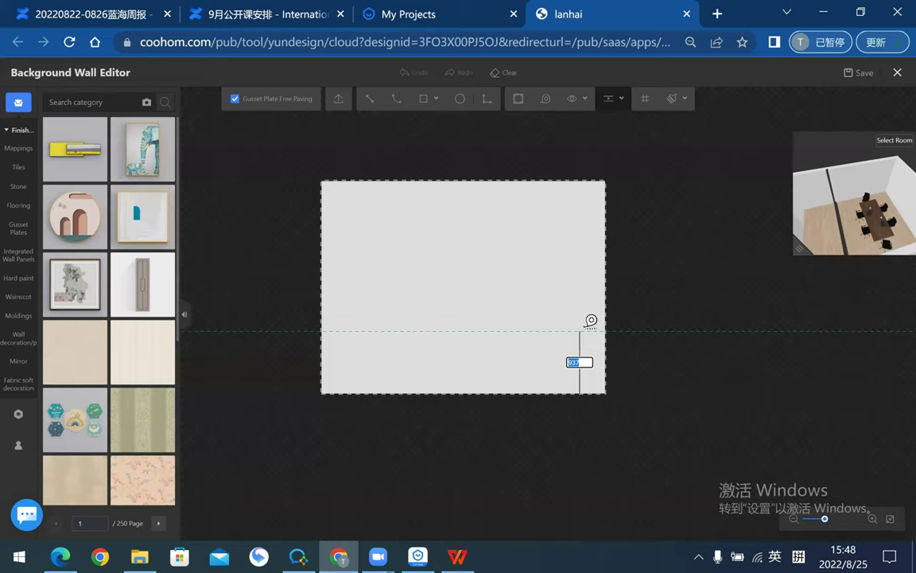
key(Return)
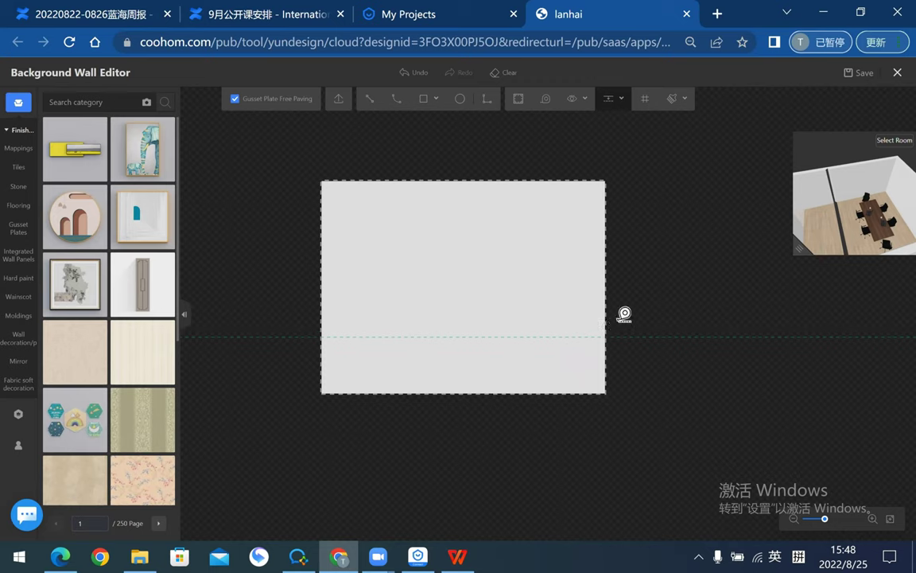
key(Escape)
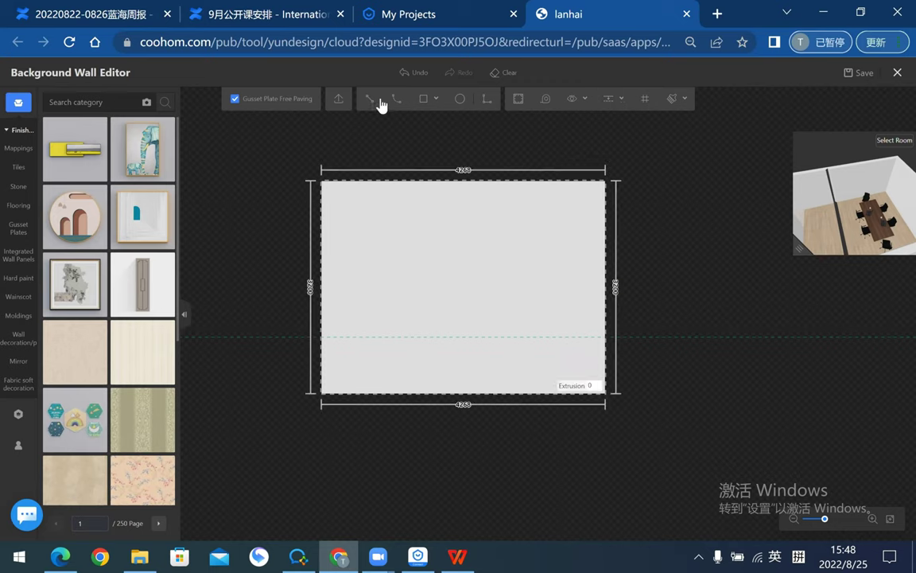
- Draw a straight line along the guide from the panel's left edge to its right edge
click(369, 98)
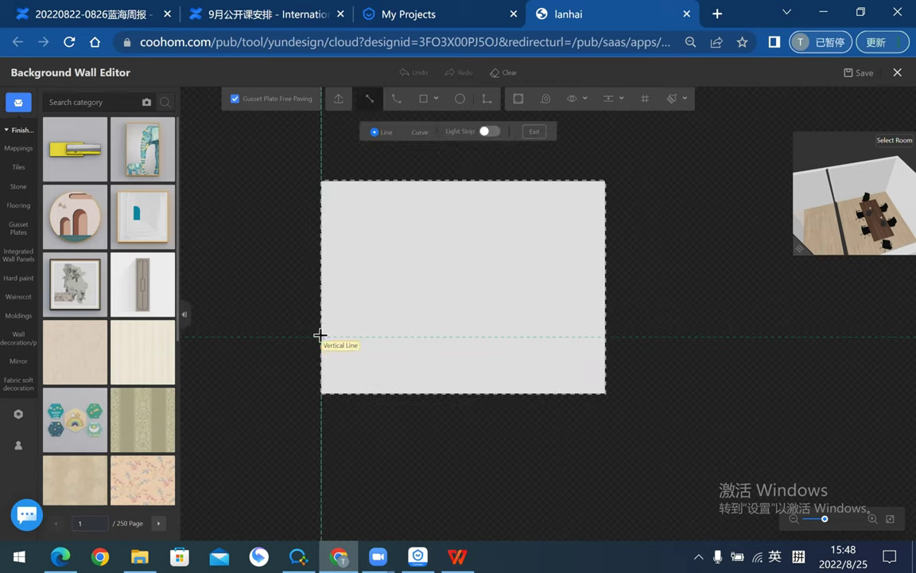
click(322, 336)
click(607, 334)
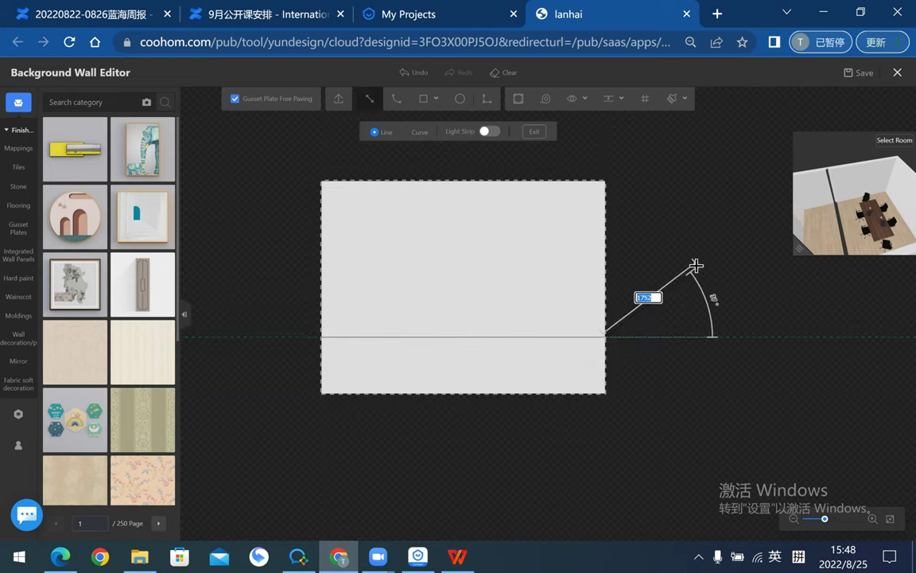
key(Escape)
scroll(712, 361, up, 3)
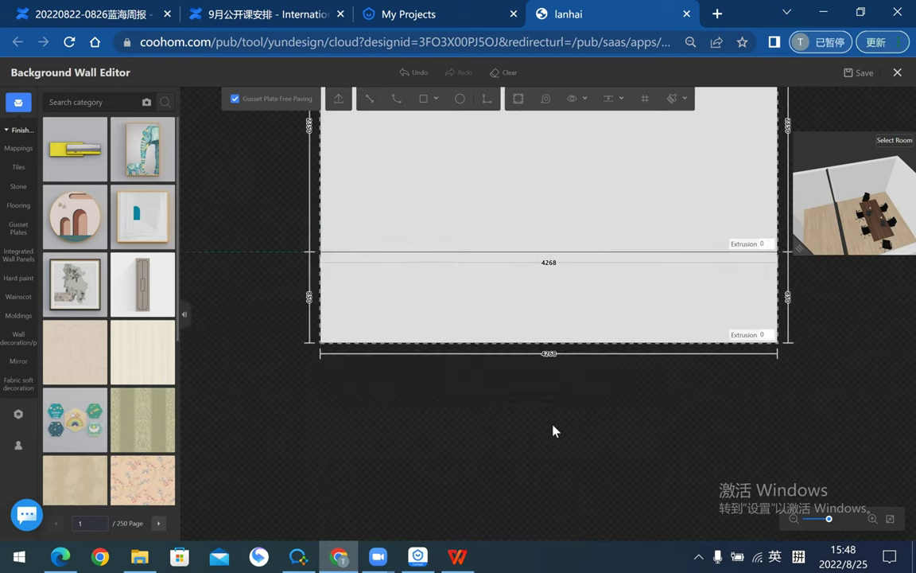
drag(672, 315, 513, 321)
drag(194, 213, 361, 250)
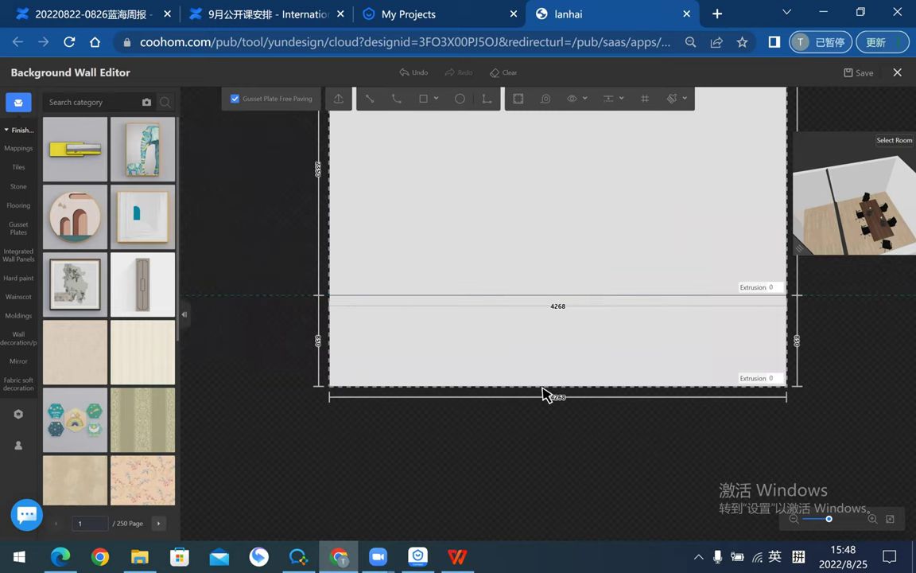
- Start placing additional guide lines on the wall panel
click(608, 101)
click(613, 123)
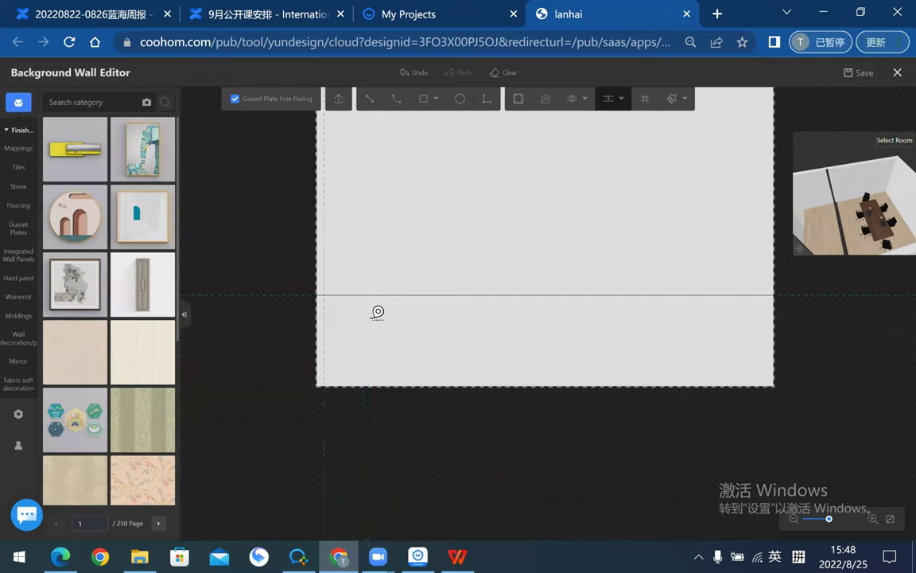
scroll(273, 353, up, 2)
scroll(366, 371, up, 2)
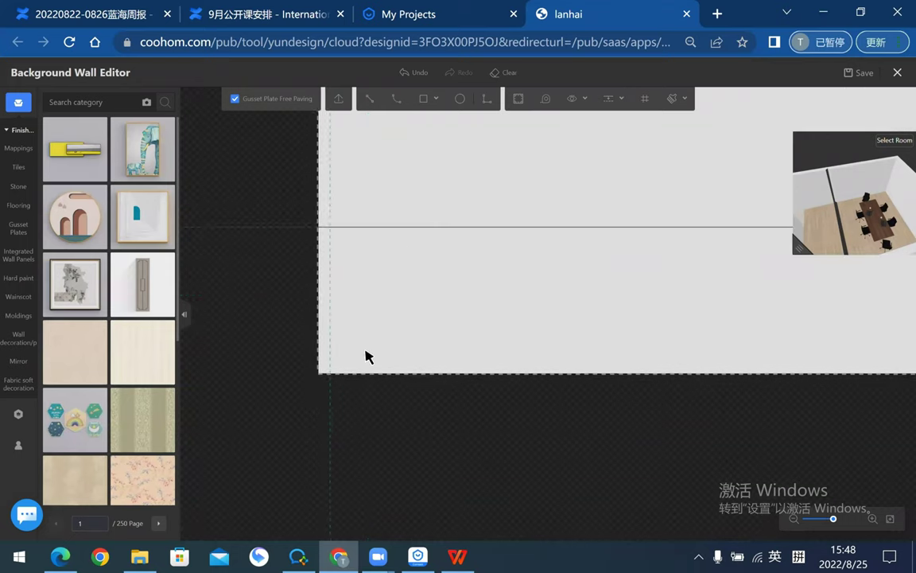
- Give the existing left wall strip an extrusion depth of 20
click(422, 99)
click(327, 214)
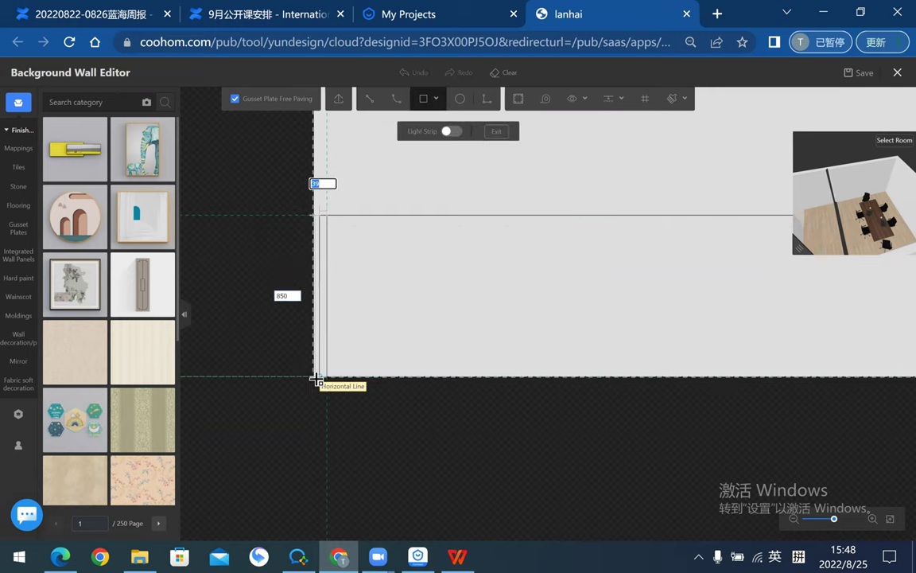
key(Escape)
key(Escape)
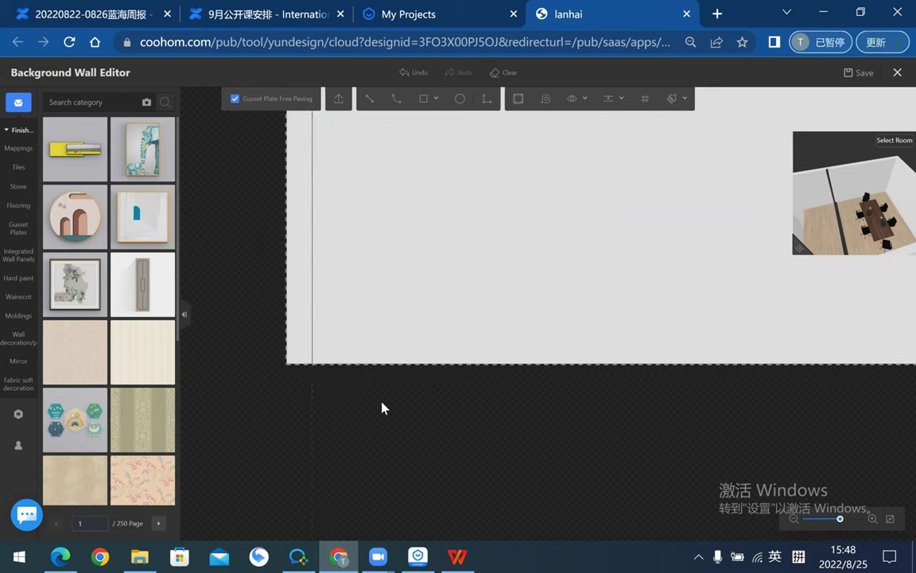
scroll(567, 417, up, 3)
scroll(516, 411, up, 2)
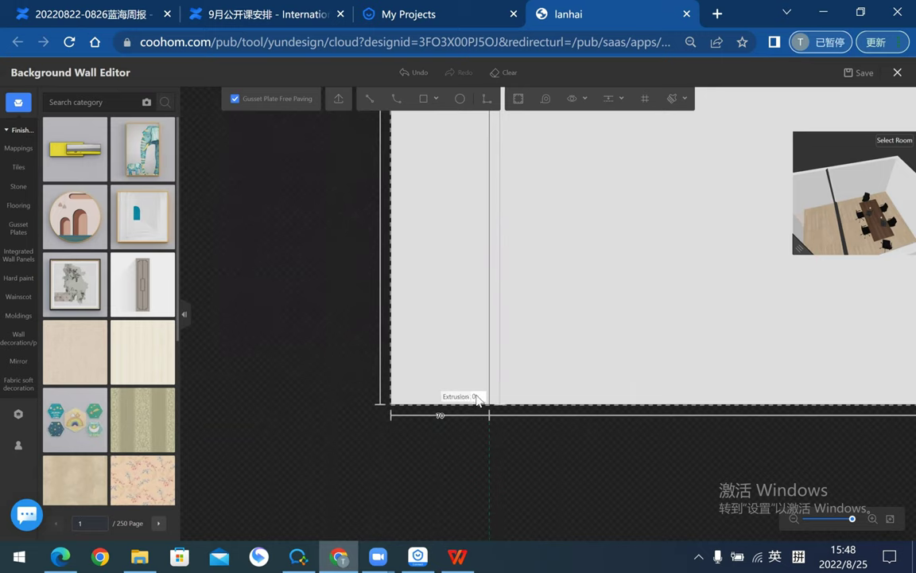
click(476, 396)
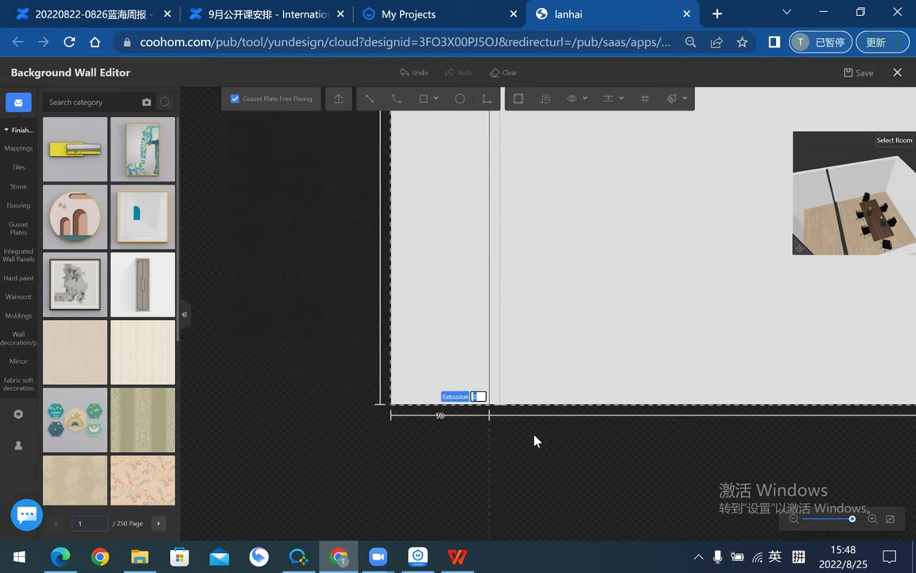
text(20)
key(Return)
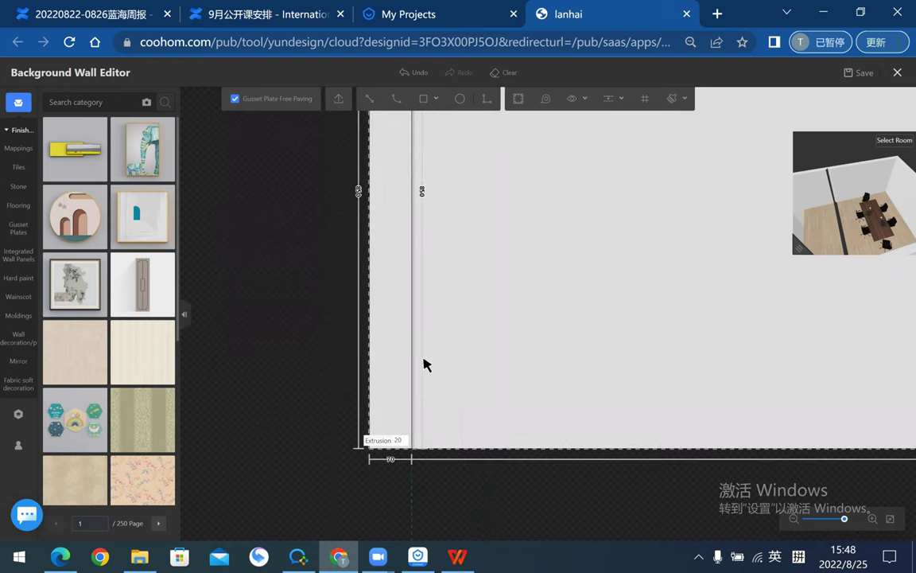
- Add a new vertical guide beside the first strip to mark the next 70-wide strip
click(600, 103)
click(613, 124)
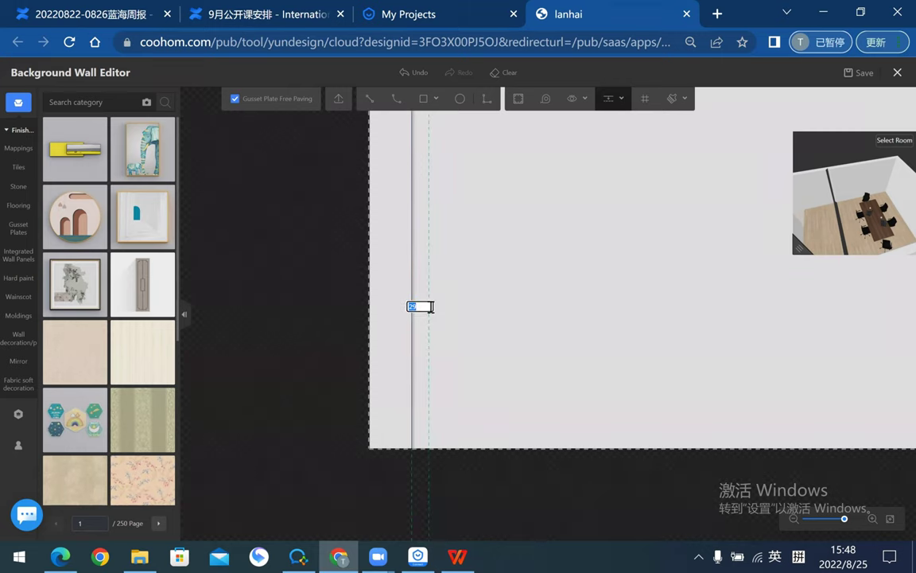
key(Escape)
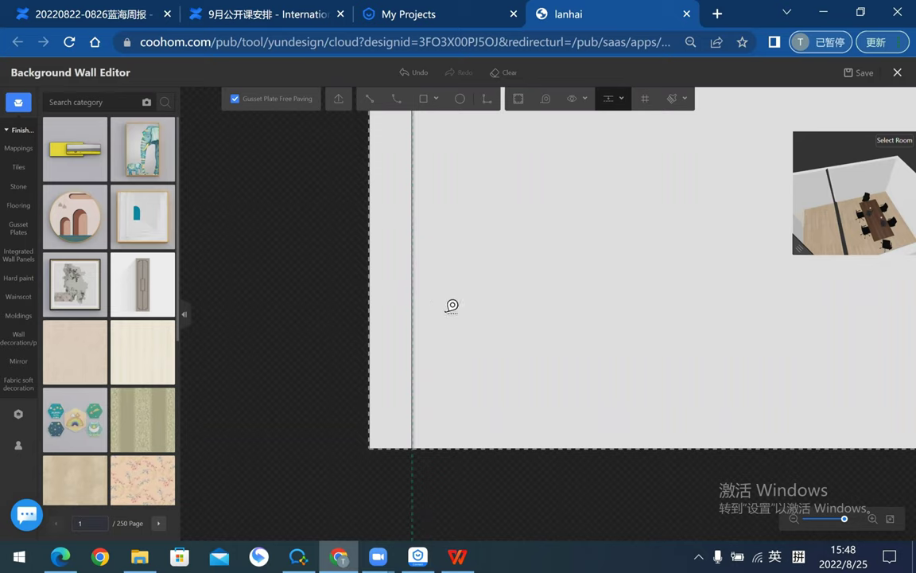
scroll(426, 470, up, 1)
scroll(453, 422, up, 2)
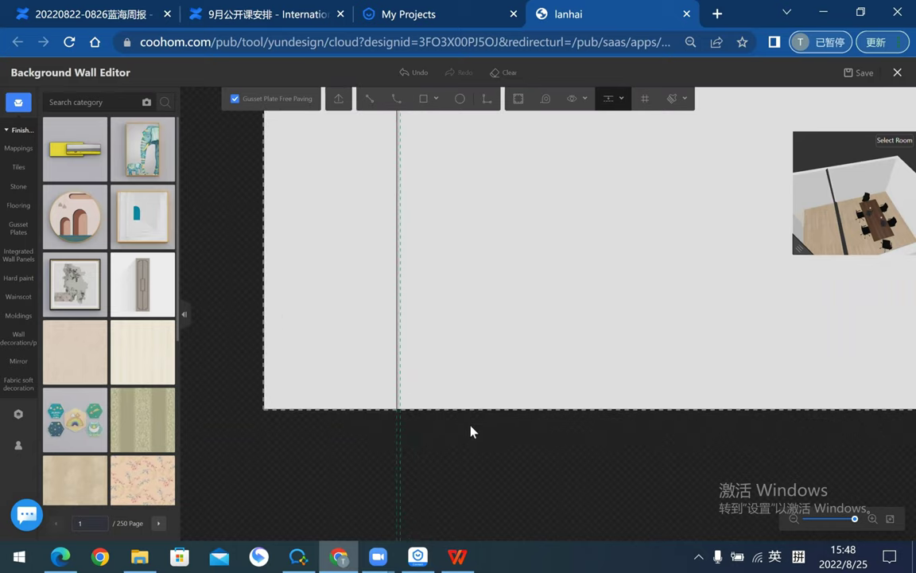
click(608, 99)
click(611, 121)
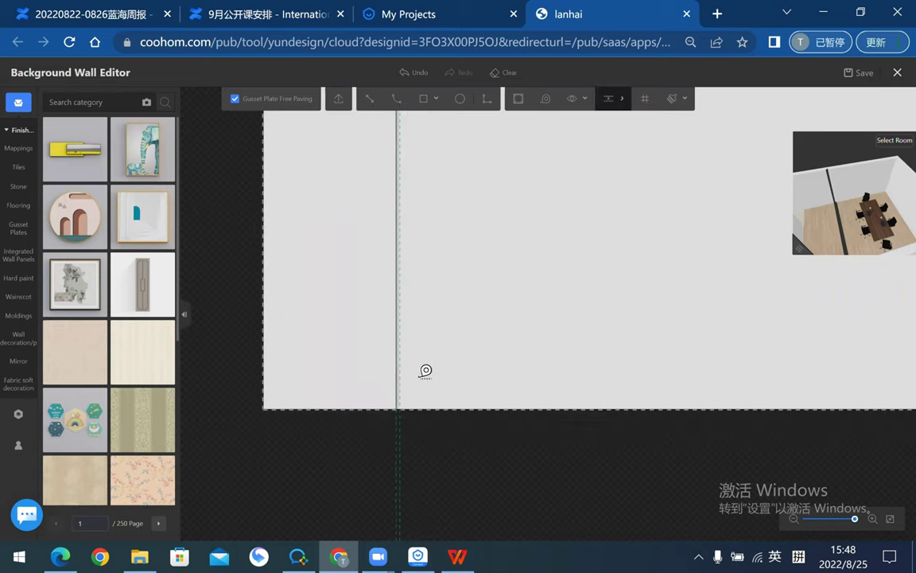
click(412, 378)
scroll(470, 455, down, 3)
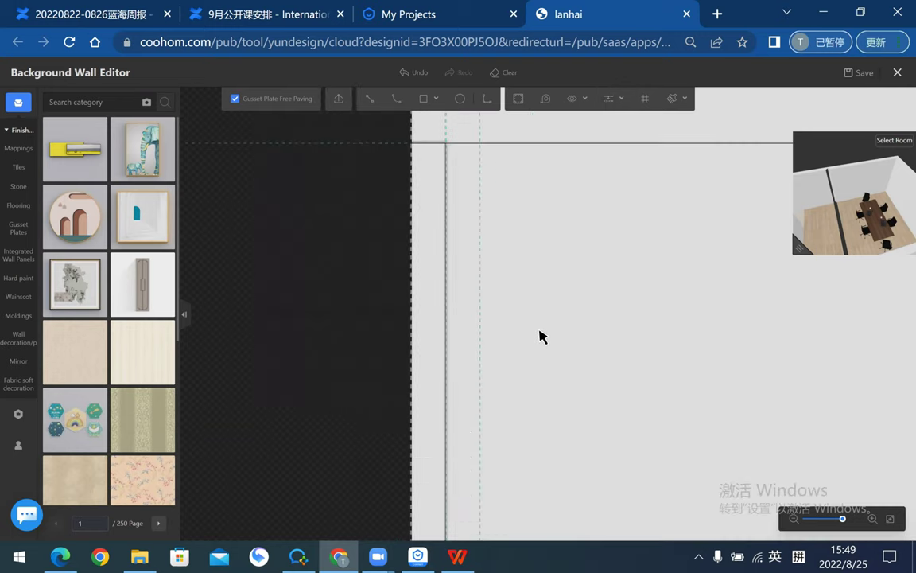
scroll(540, 334, down, 1)
- Draw a second 70-wide rectangular strip next to the first one
click(423, 99)
scroll(501, 213, up, 2)
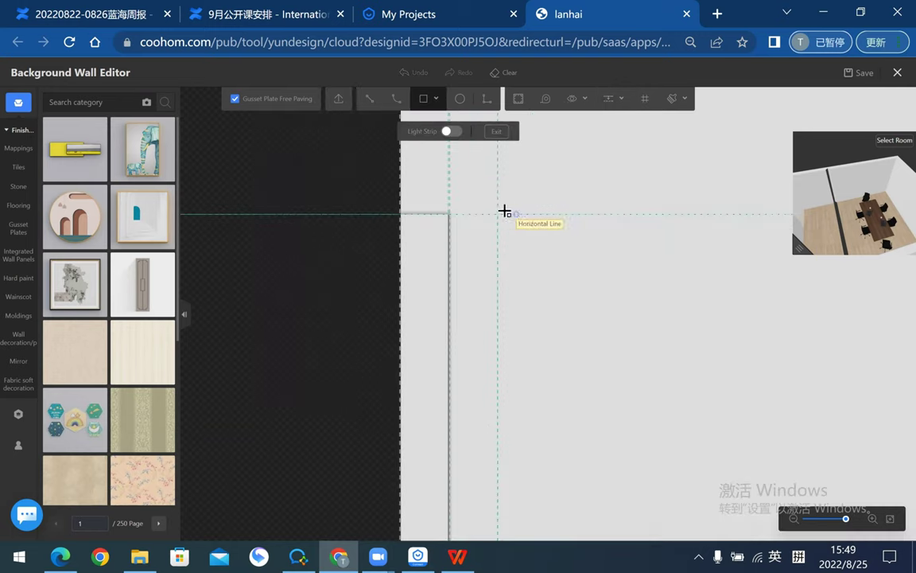
scroll(512, 477, down, 1)
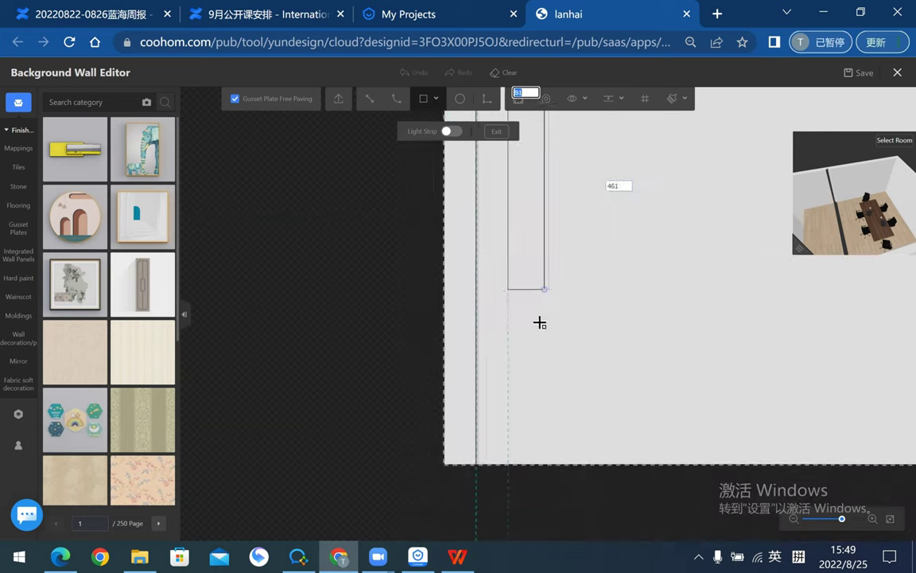
scroll(540, 321, up, 1)
scroll(557, 458, up, 1)
scroll(493, 358, up, 2)
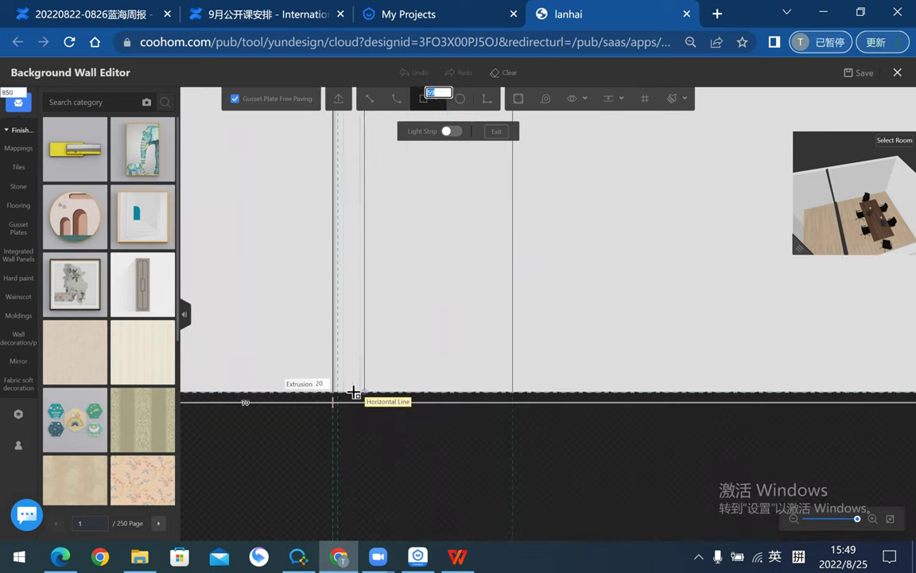
key(Return)
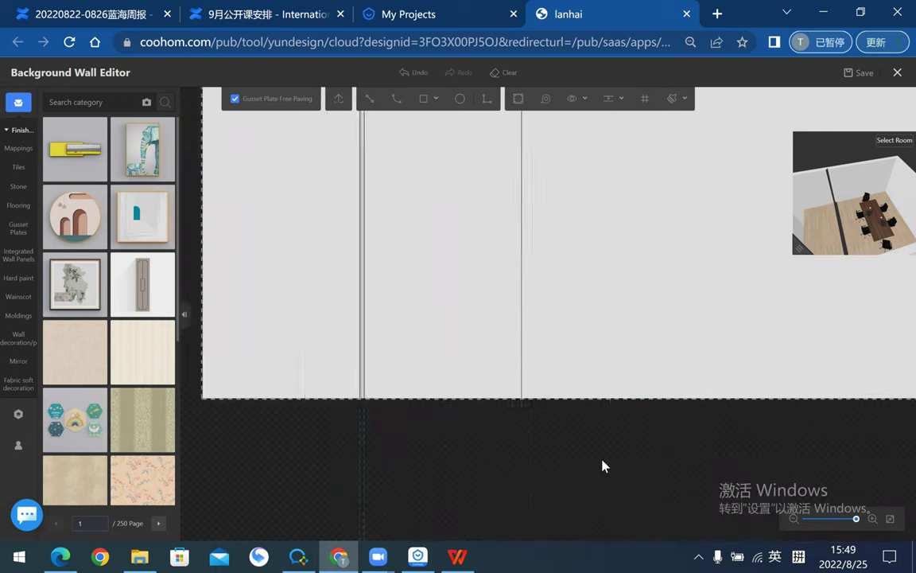
- Set the new strip's extrusion depth to 20
scroll(473, 429, up, 2)
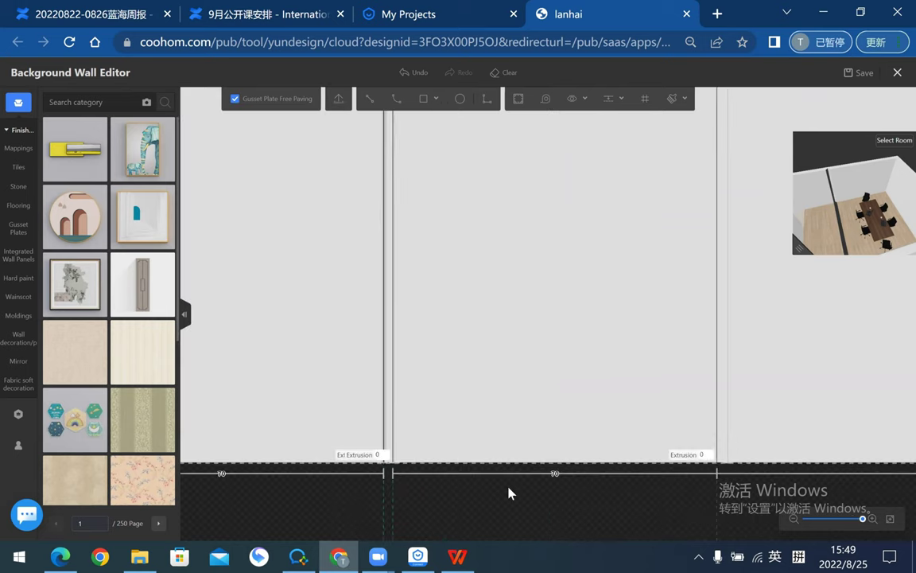
scroll(461, 318, up, 1)
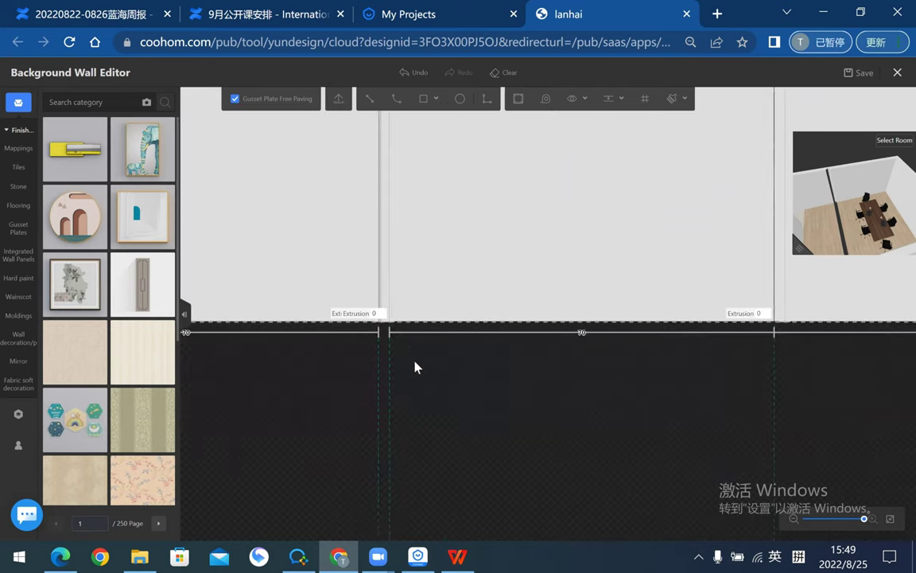
scroll(584, 342, up, 1)
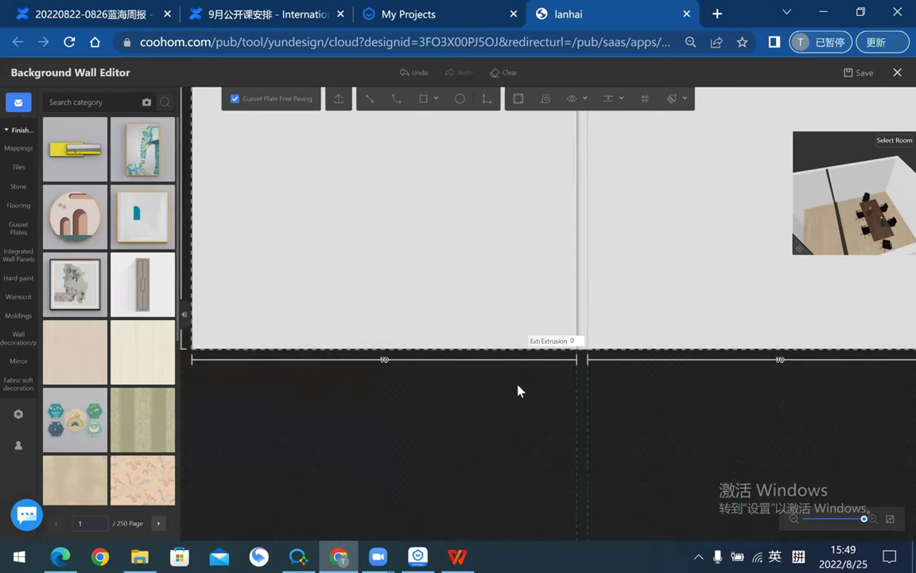
scroll(521, 393, down, 2)
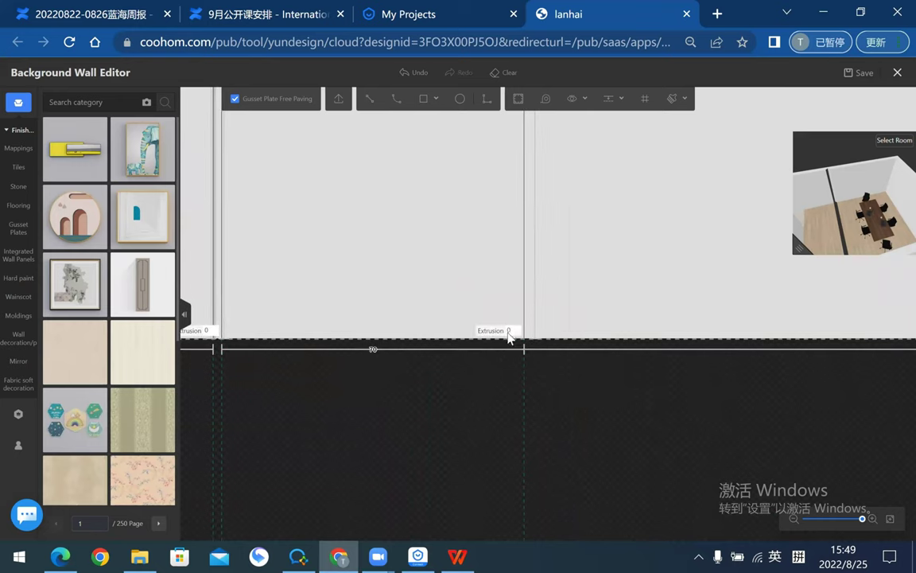
click(513, 331)
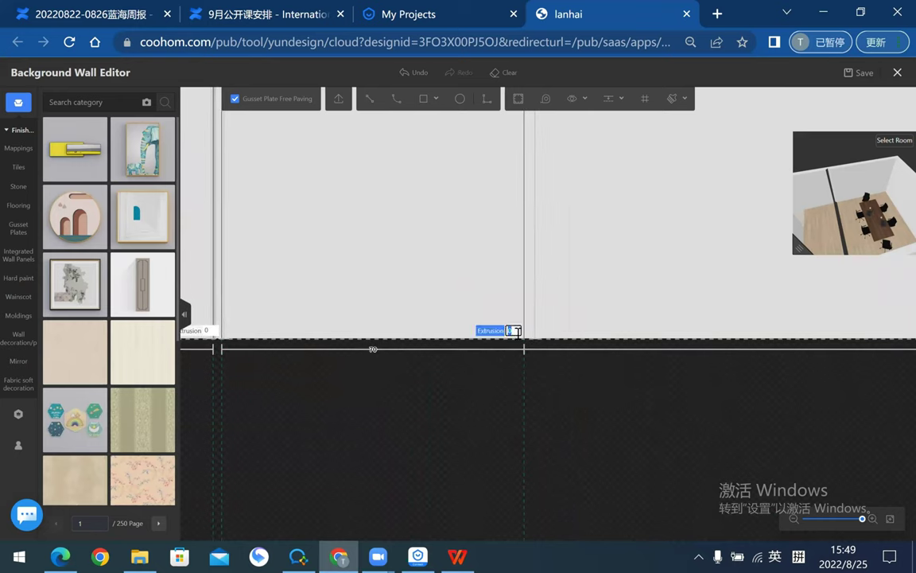
text(2)
key(Return)
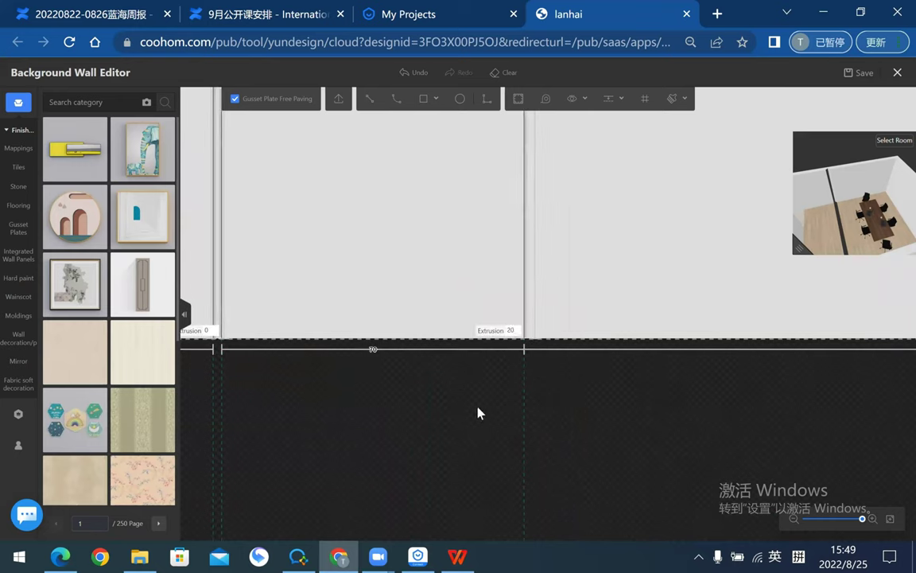
scroll(478, 412, down, 1)
scroll(462, 393, down, 2)
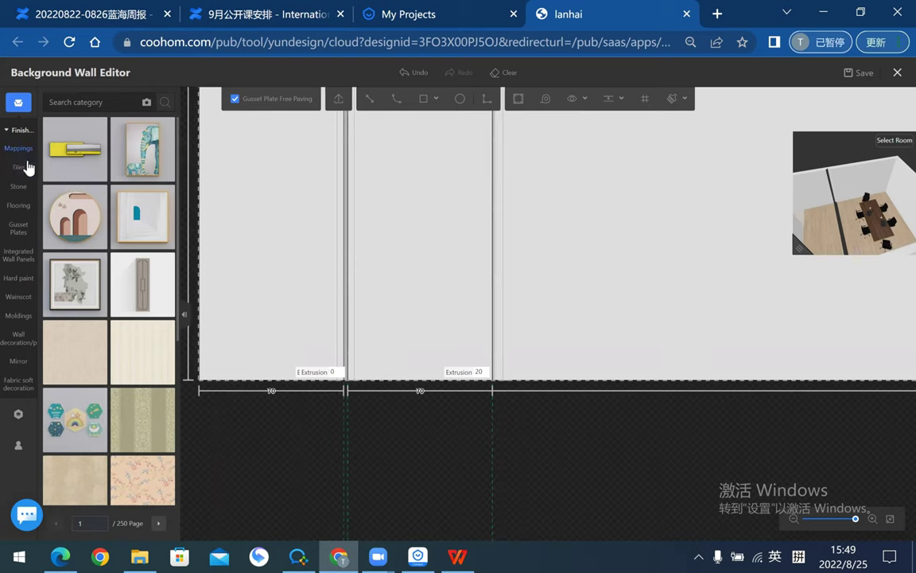
- Apply a light wood veneer from Mappings > Wood Veneers to the left strip, rotated twice for vertical grain
click(23, 167)
click(70, 159)
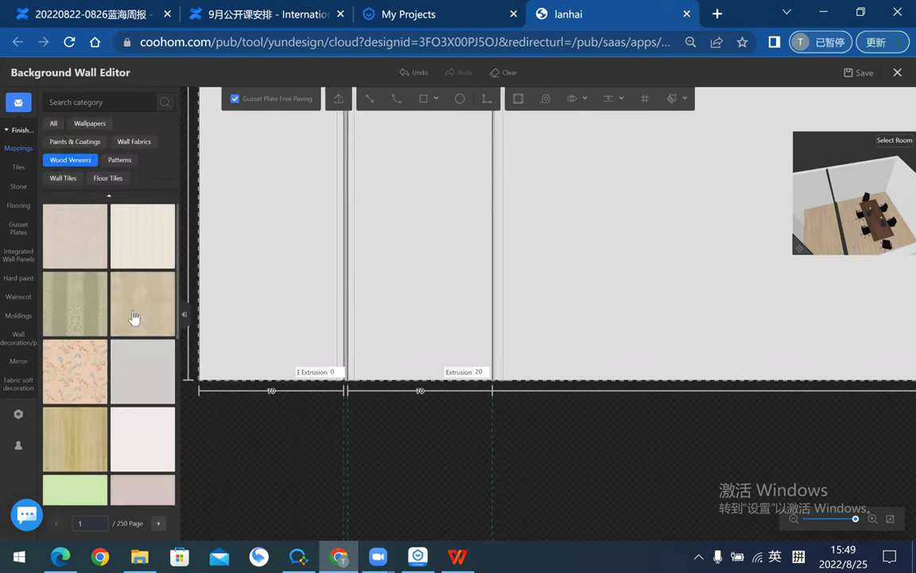
scroll(116, 334, down, 2)
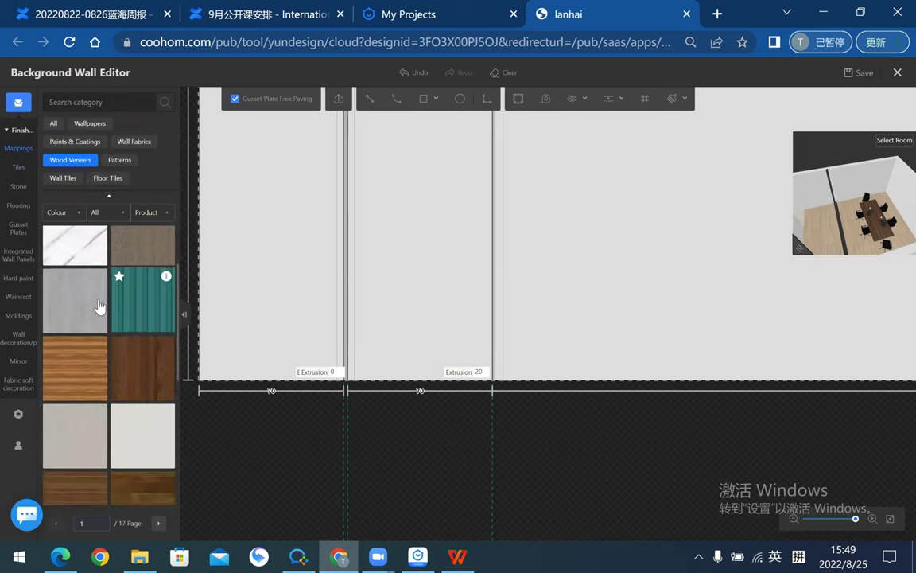
scroll(113, 367, down, 3)
scroll(116, 342, down, 2)
scroll(119, 359, down, 3)
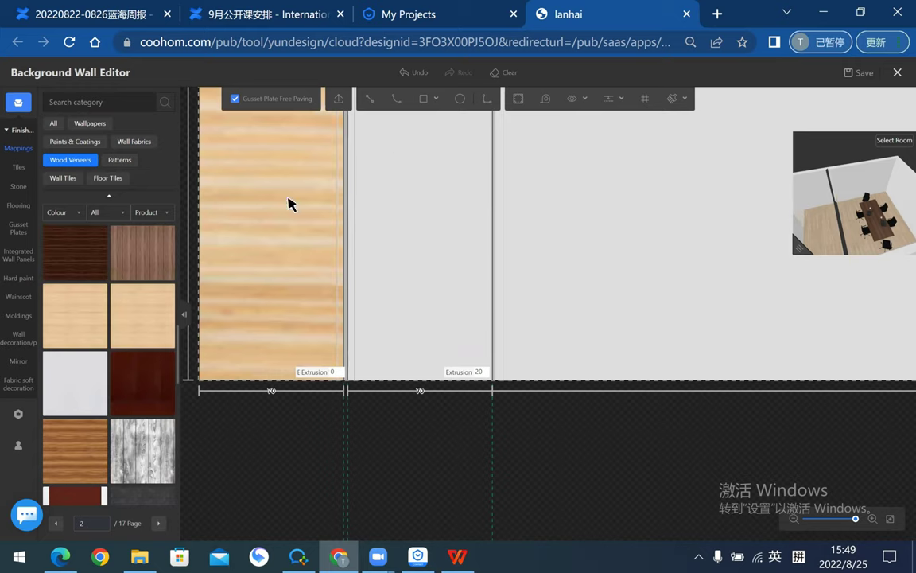
click(340, 189)
click(432, 160)
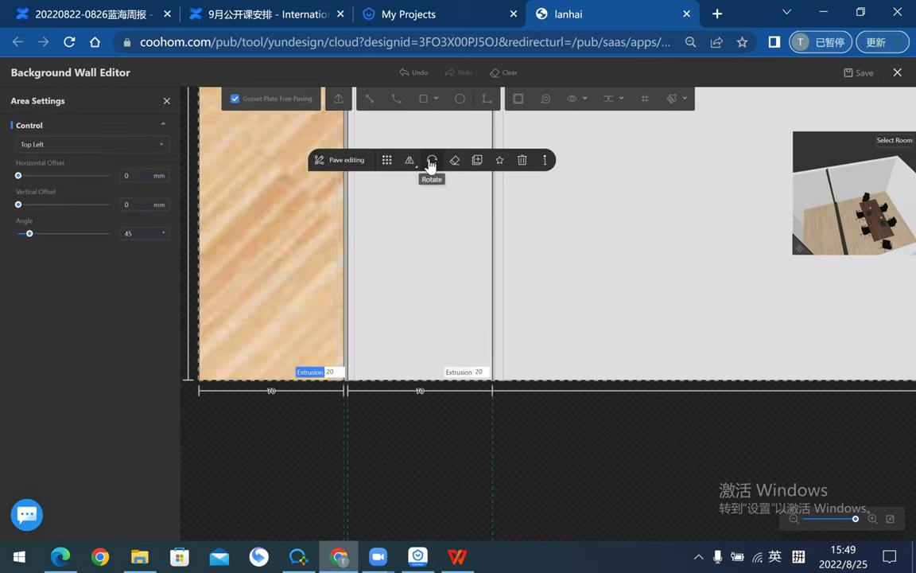
click(432, 159)
click(412, 460)
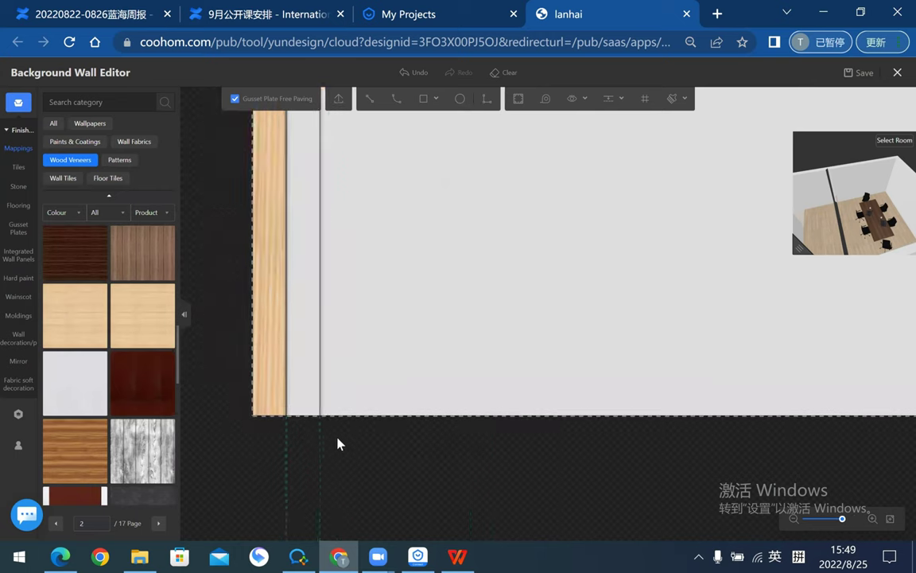
- Copy the wood veneer finish onto the adjacent strip with the material brush
scroll(380, 445, down, 2)
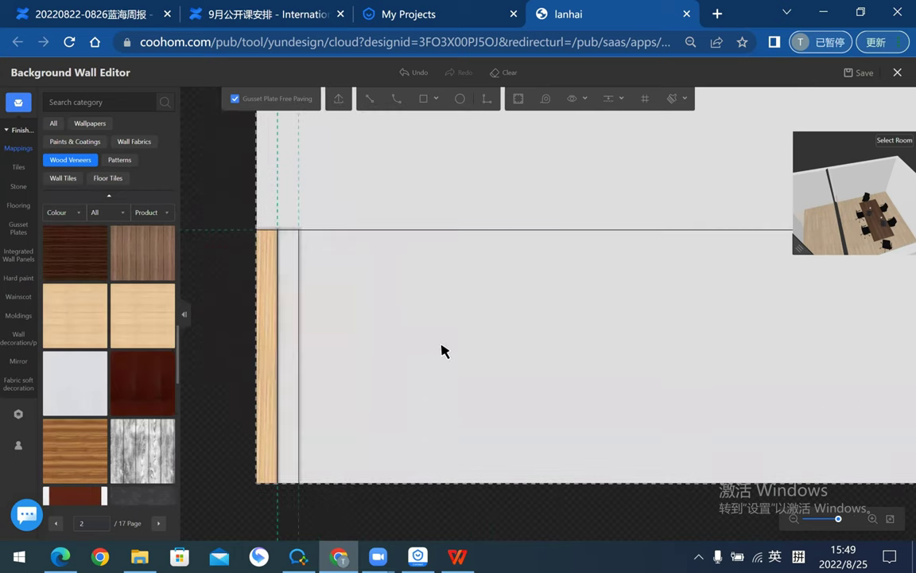
click(672, 98)
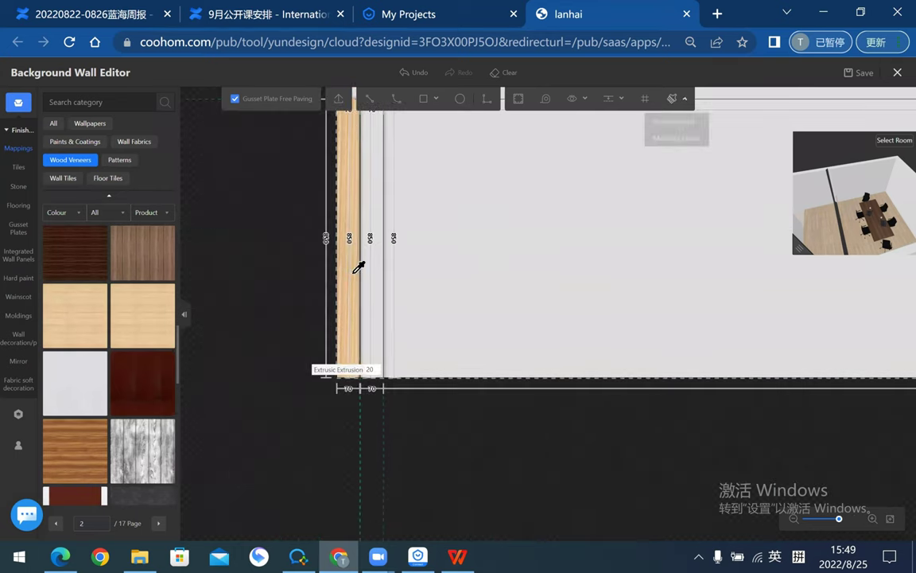
click(366, 282)
scroll(371, 367, up, 3)
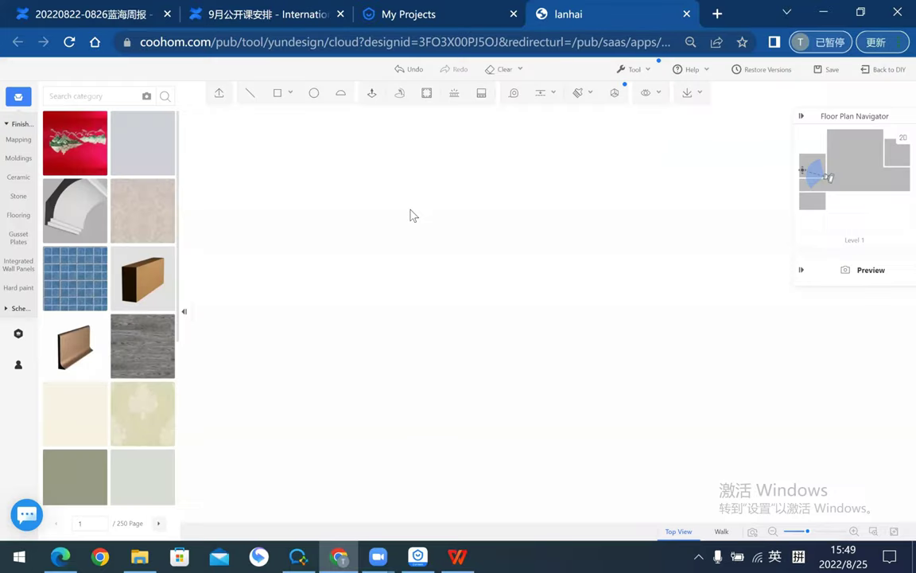
- Orbit toward the wall corner and reopen the meeting room wall face in the Background Wall Editor
scroll(465, 327, up, 3)
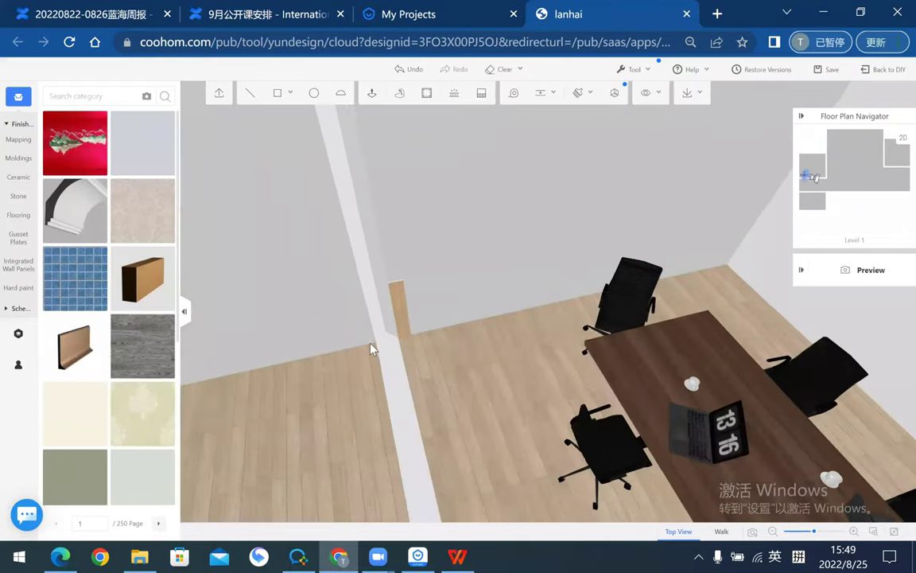
scroll(372, 348, up, 3)
mouse_move(522, 314)
mouse_down()
mouse_move(455, 284)
mouse_move(452, 249)
mouse_up()
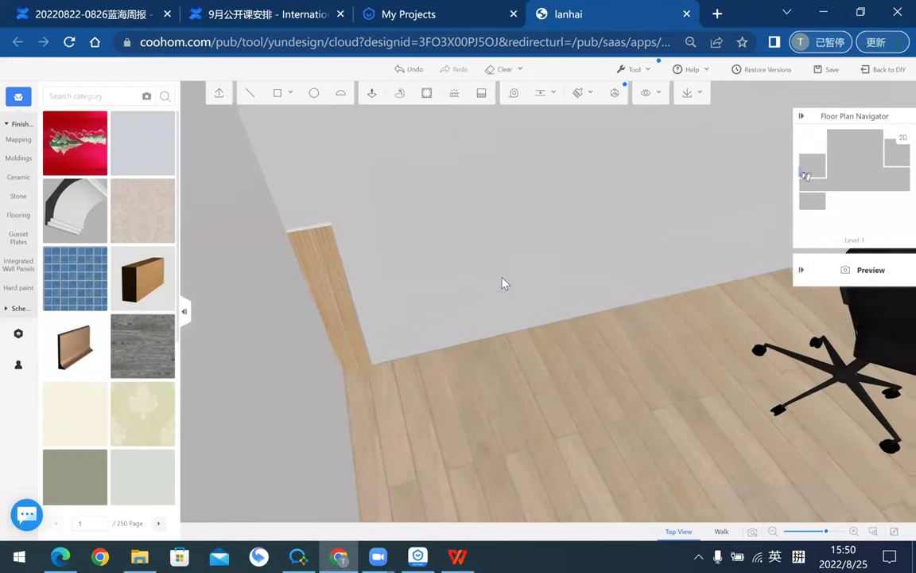
scroll(610, 223, up, 2)
double_click(450, 337)
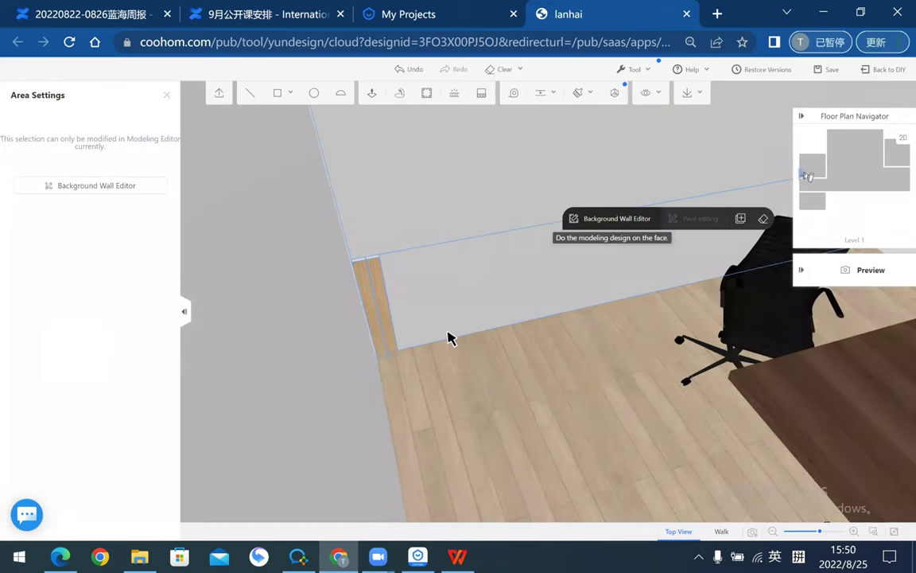
scroll(394, 366, up, 3)
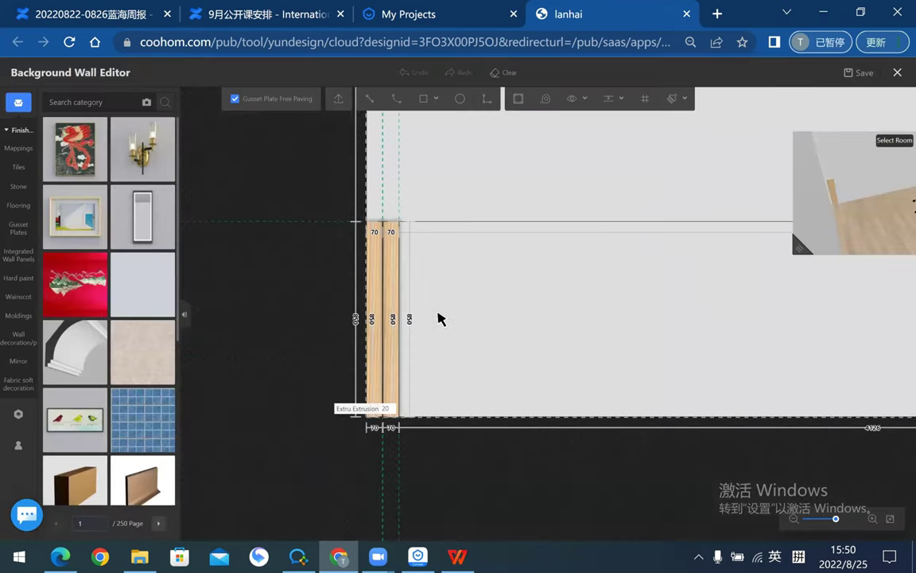
scroll(400, 370, up, 1)
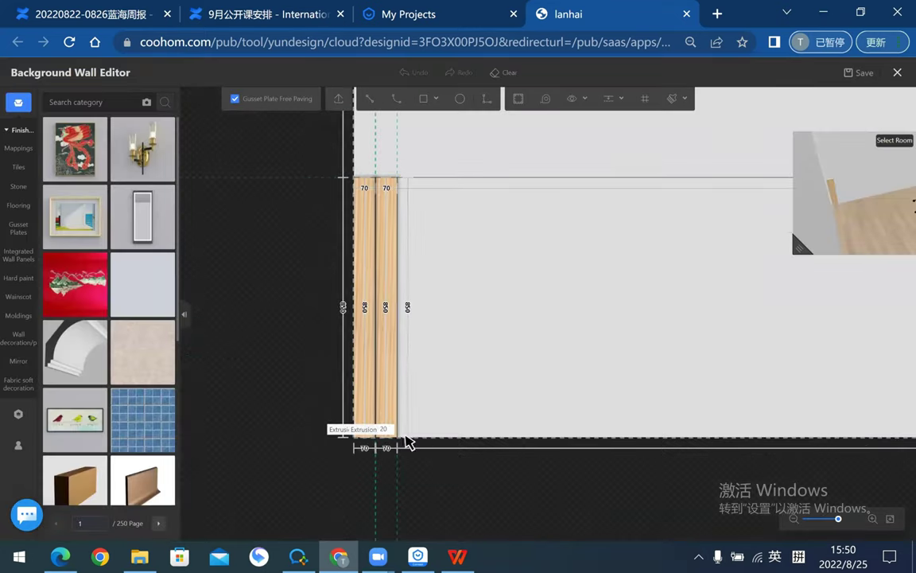
scroll(407, 430, up, 1)
scroll(383, 405, up, 1)
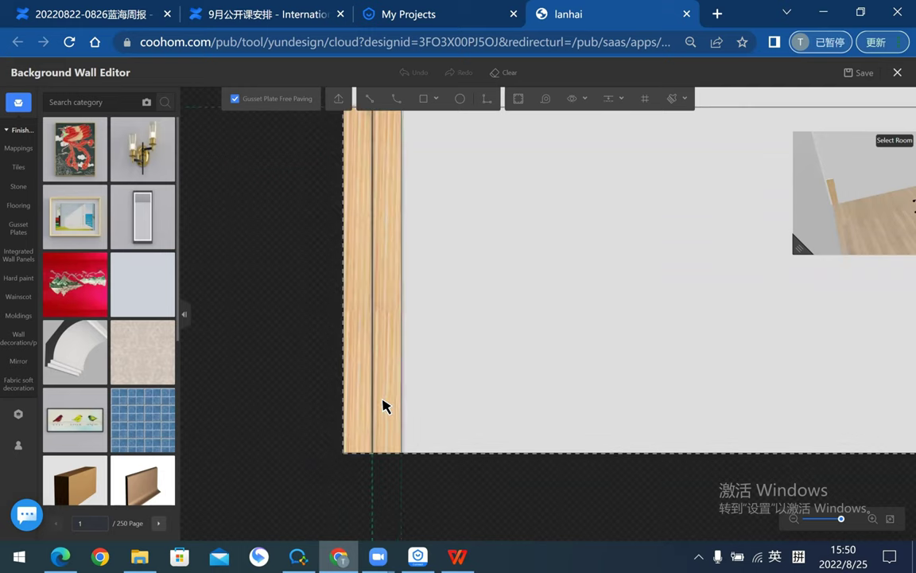
scroll(391, 364, up, 2)
scroll(384, 382, down, 3)
scroll(363, 367, up, 3)
scroll(360, 367, up, 2)
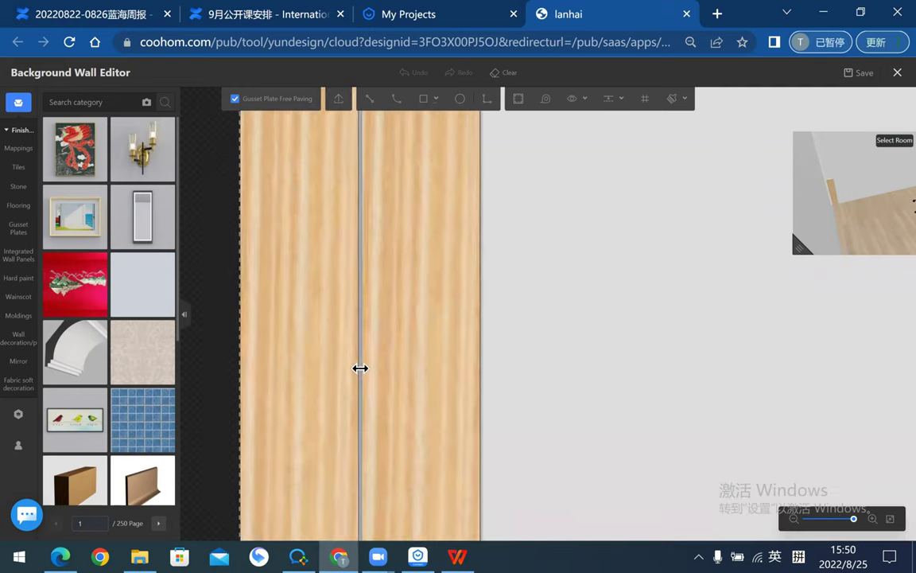
scroll(356, 367, up, 2)
scroll(350, 352, up, 1)
scroll(466, 287, down, 1)
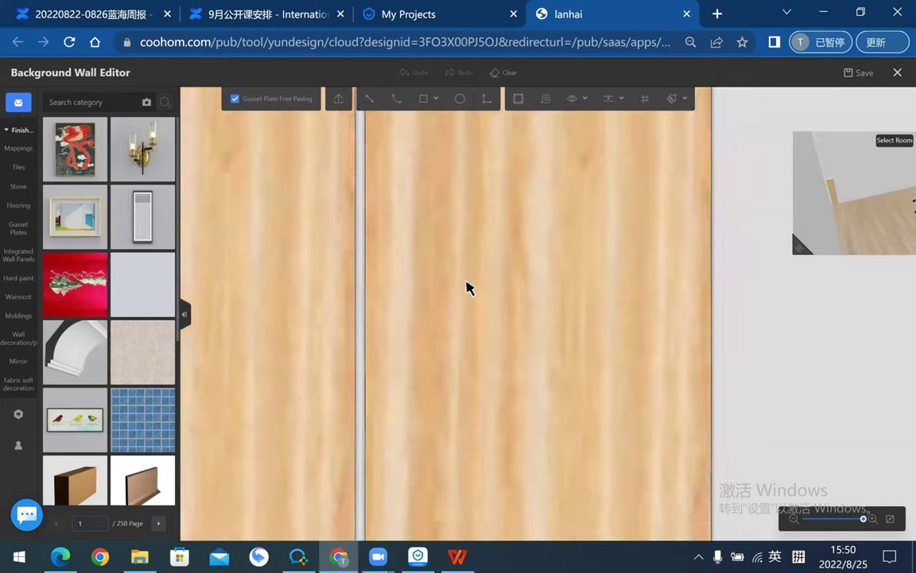
scroll(437, 286, down, 2)
scroll(527, 260, down, 2)
scroll(441, 310, down, 1)
scroll(332, 255, down, 1)
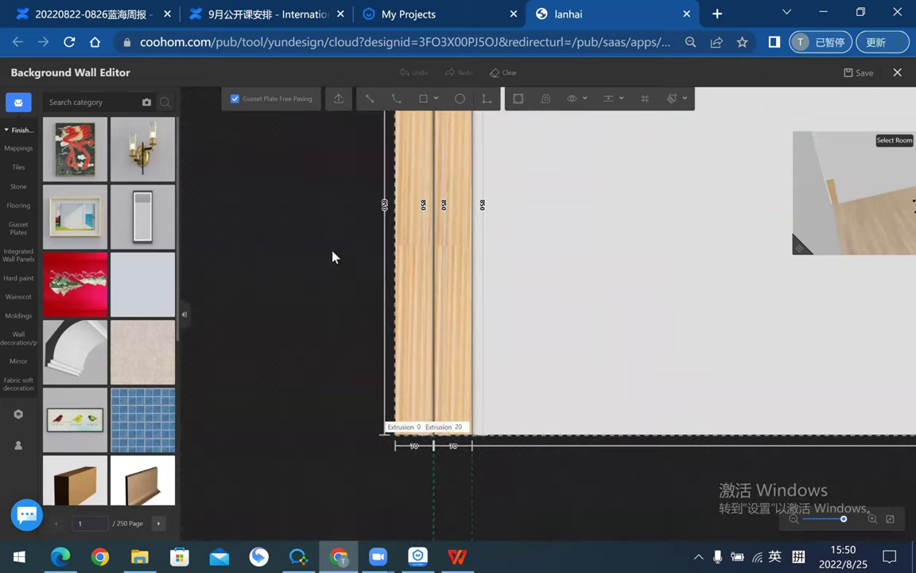
scroll(317, 299, down, 1)
scroll(360, 347, down, 1)
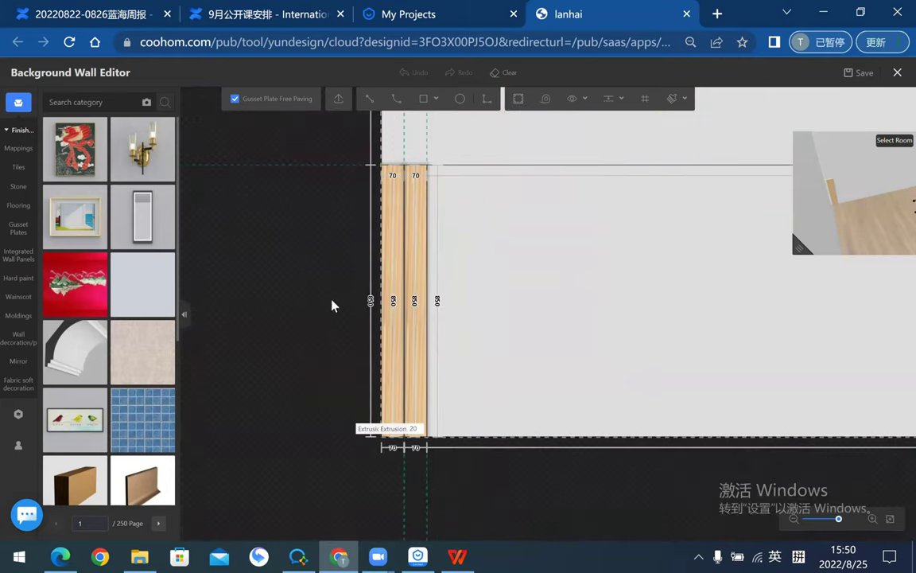
- Marquee-select both 70-wide wood strips, then click empty canvas to deselect them
mouse_move(493, 479)
mouse_down()
mouse_move(322, 278)
mouse_move(296, 194)
mouse_up()
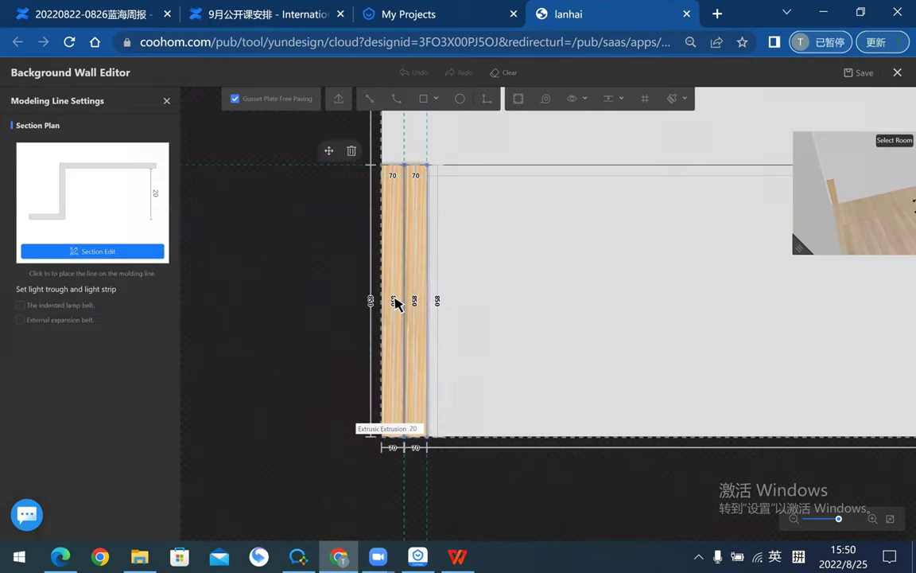
click(483, 512)
scroll(392, 331, up, 2)
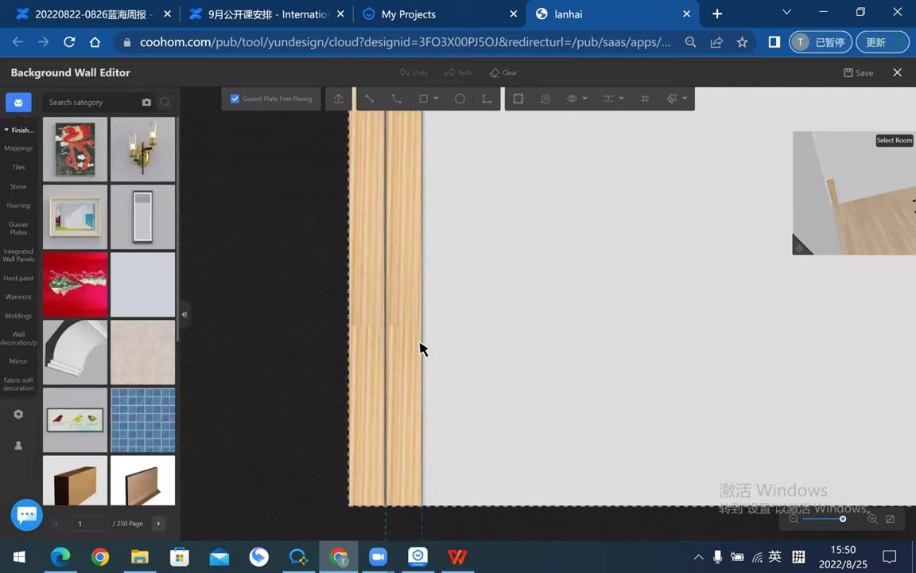
scroll(457, 319, down, 1)
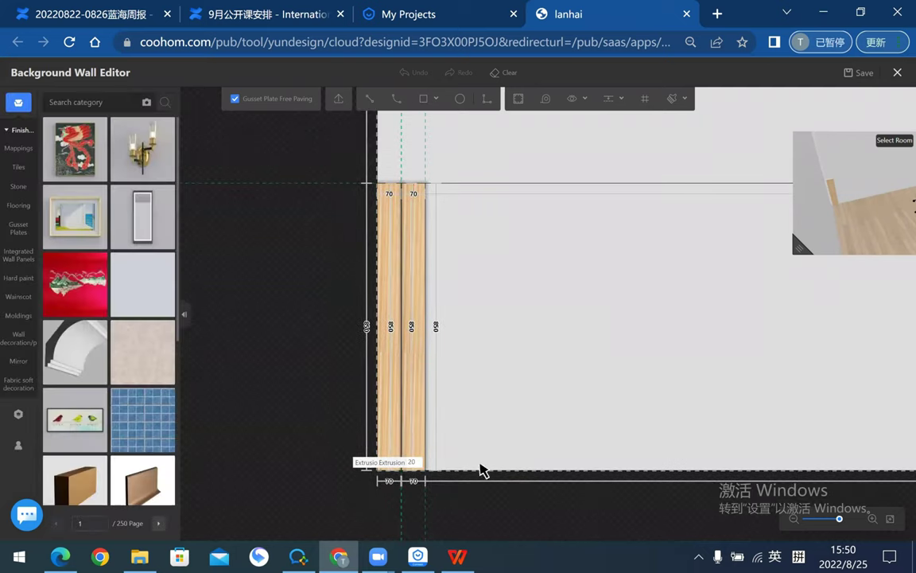
- Array the two wood strips across the full 4126-wide lower band of the wall
drag(427, 443, 287, 145)
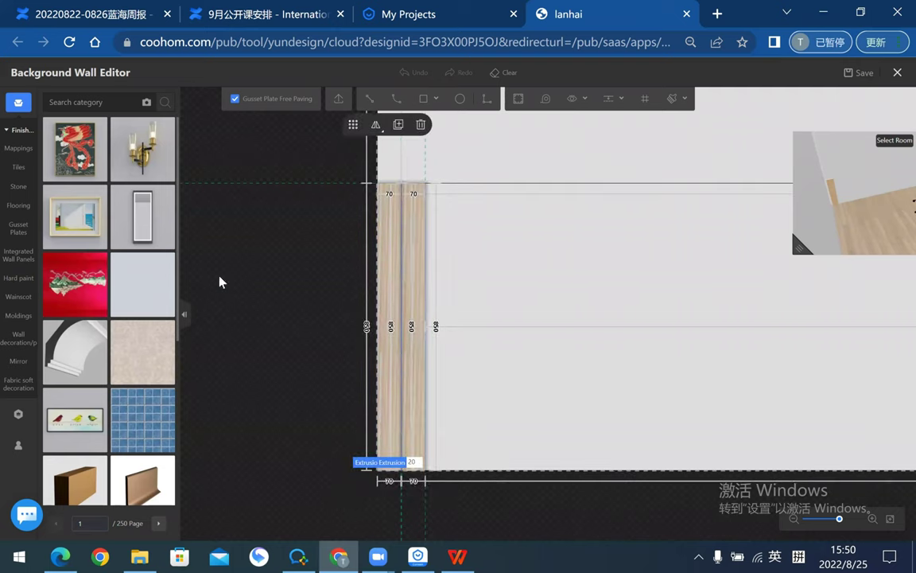
scroll(336, 358, down, 2)
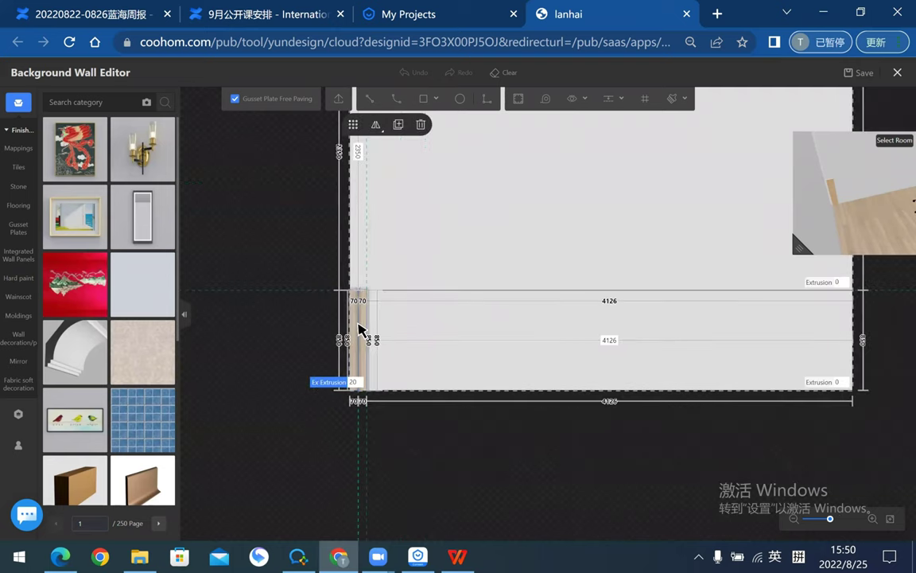
scroll(362, 328, up, 1)
click(353, 125)
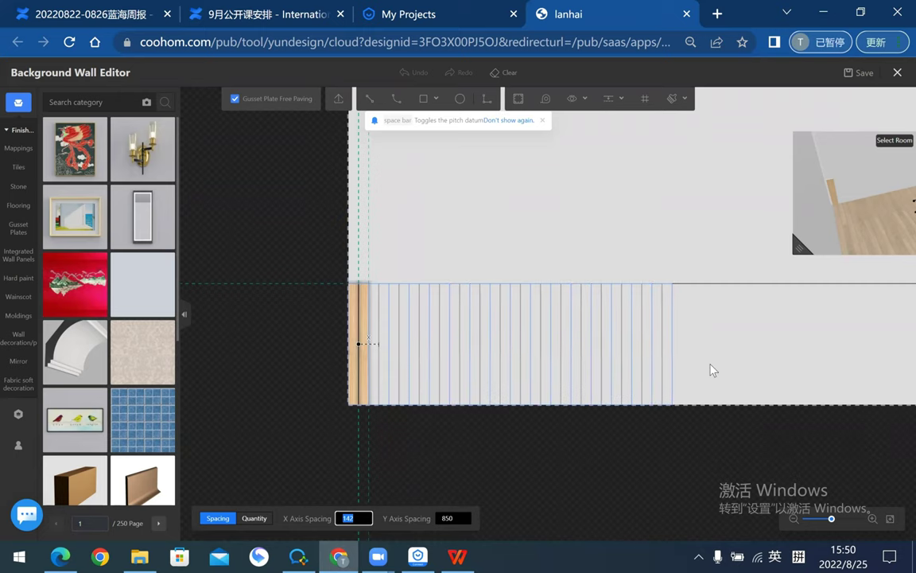
click(849, 365)
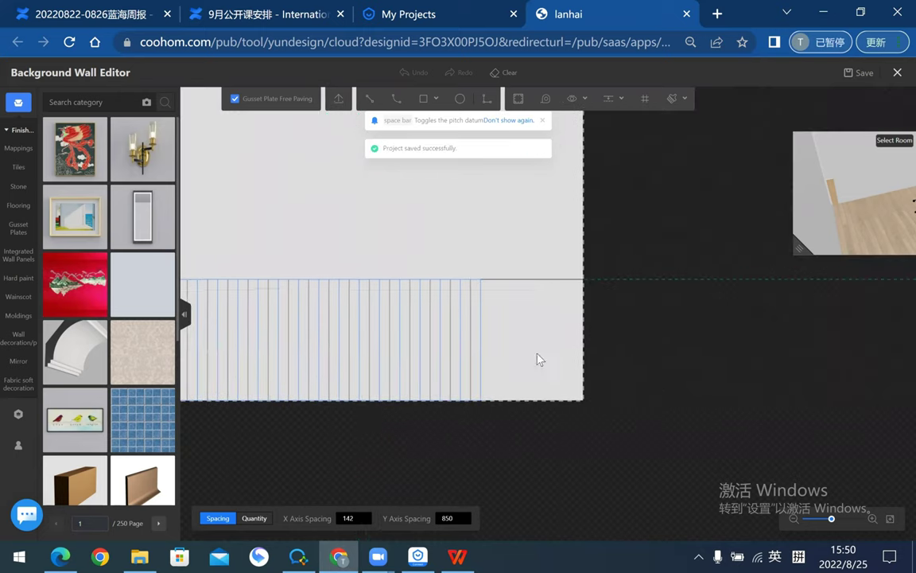
click(578, 358)
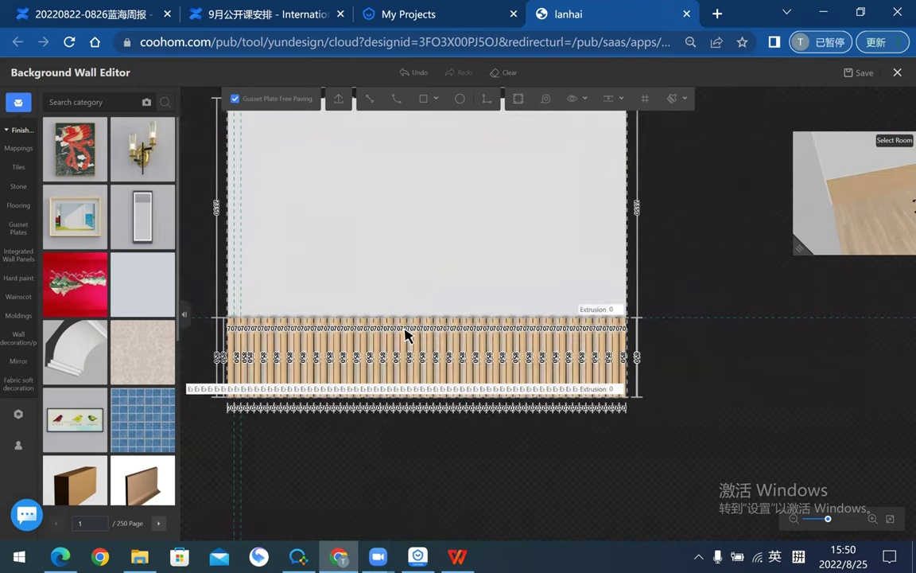
- Hide the Line Length, Line Spacing, Arc Height and Extrusion labels
click(572, 98)
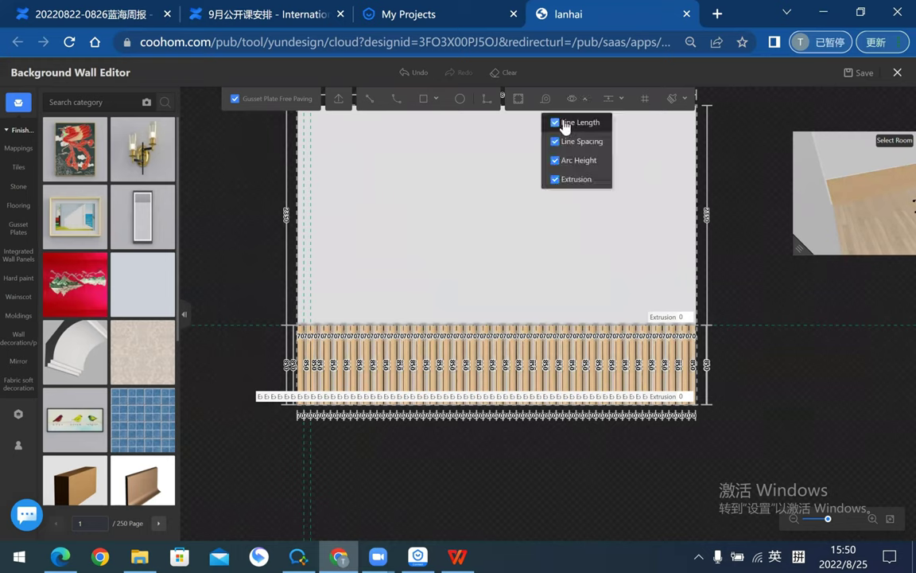
click(554, 121)
click(554, 141)
click(554, 160)
click(554, 179)
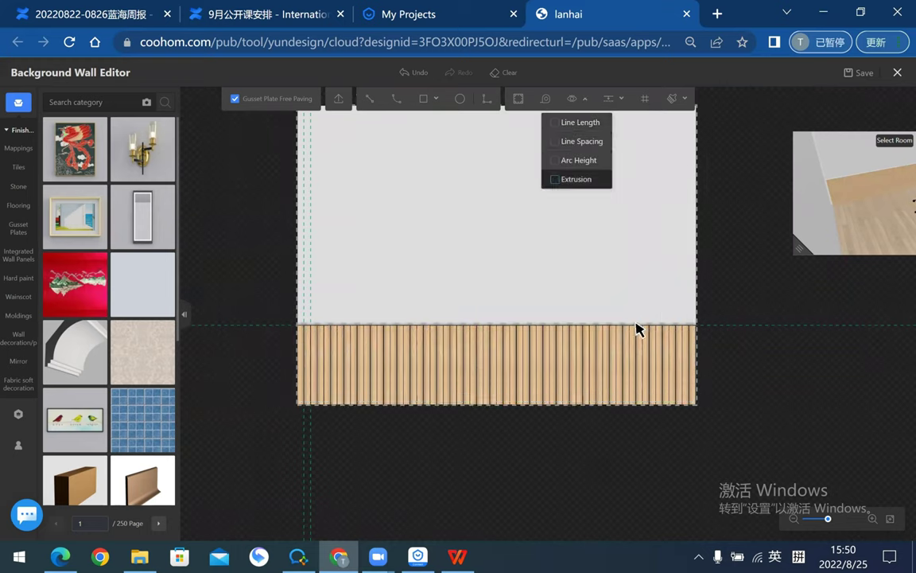
mouse_move(693, 249)
mouse_down()
mouse_move(640, 302)
mouse_move(660, 338)
mouse_up()
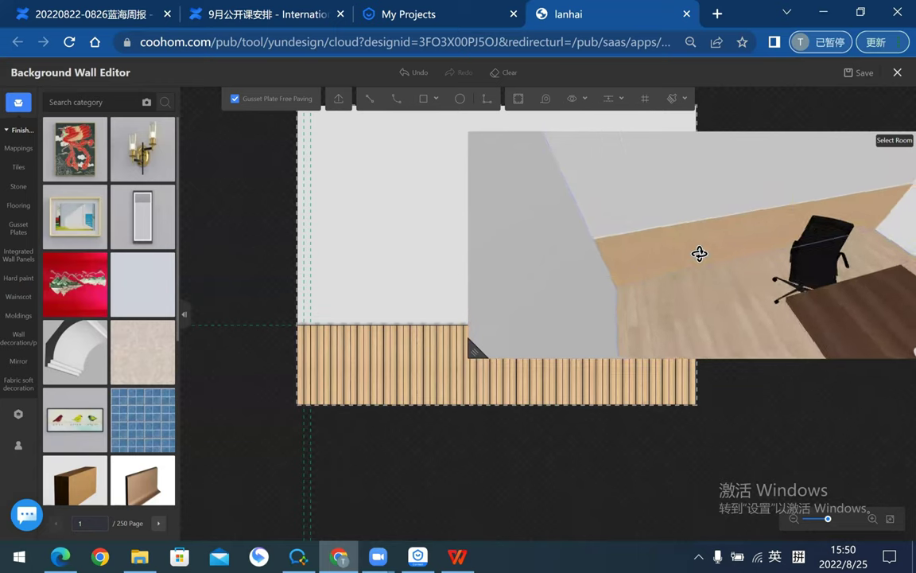
mouse_move(469, 348)
mouse_down()
mouse_move(796, 204)
mouse_move(789, 227)
mouse_up()
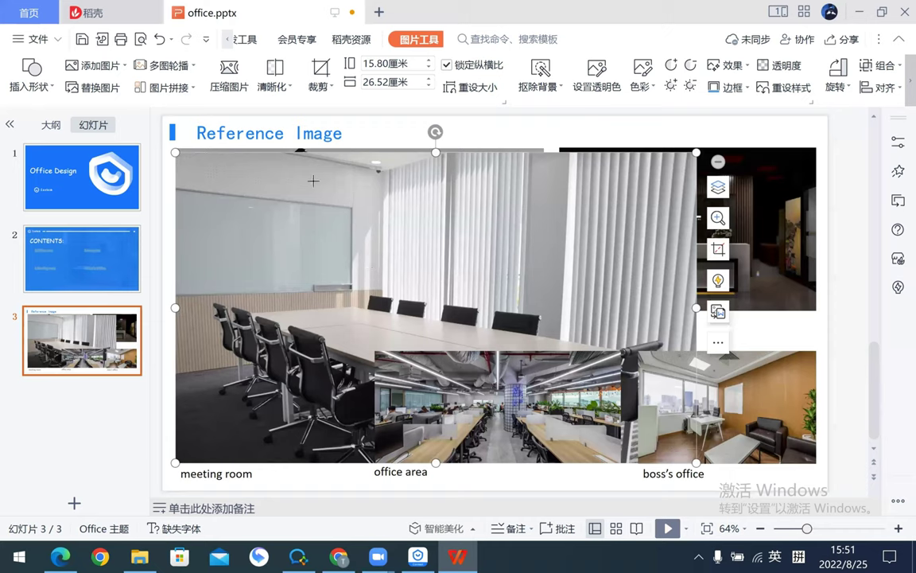
- Drag the meeting room photo's corner handle on slide 3 to enlarge it
drag(696, 151, 680, 170)
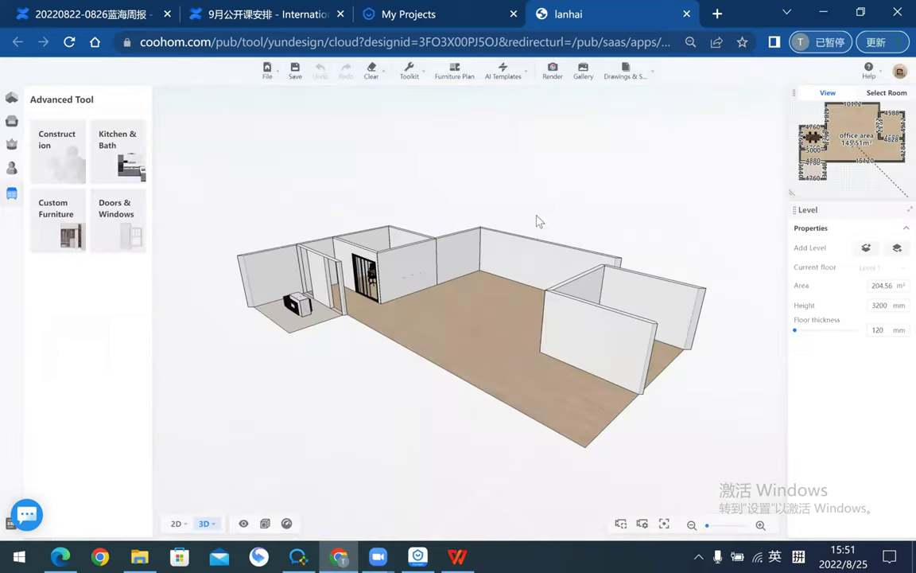
- Orbit the 3D view down into the meeting room and begin a Public library search
drag(448, 182, 666, 434)
scroll(665, 372, up, 3)
mouse_move(665, 373)
mouse_down()
mouse_move(560, 285)
mouse_move(37, 137)
mouse_up()
scroll(545, 257, up, 5)
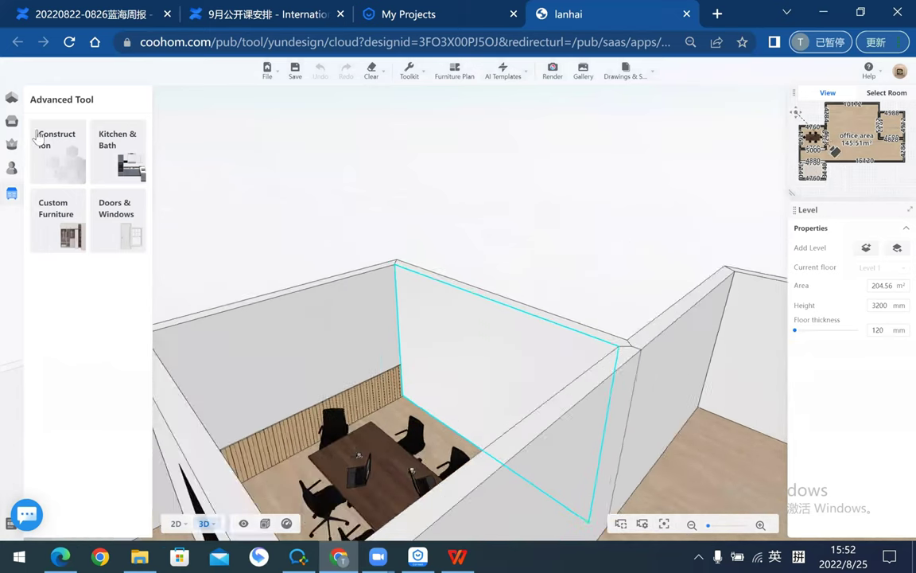
click(11, 121)
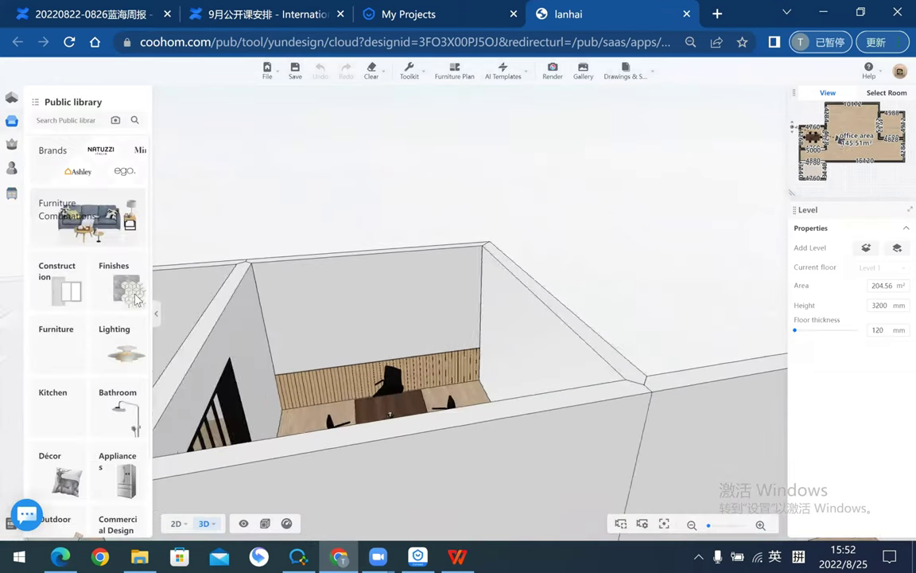
click(86, 120)
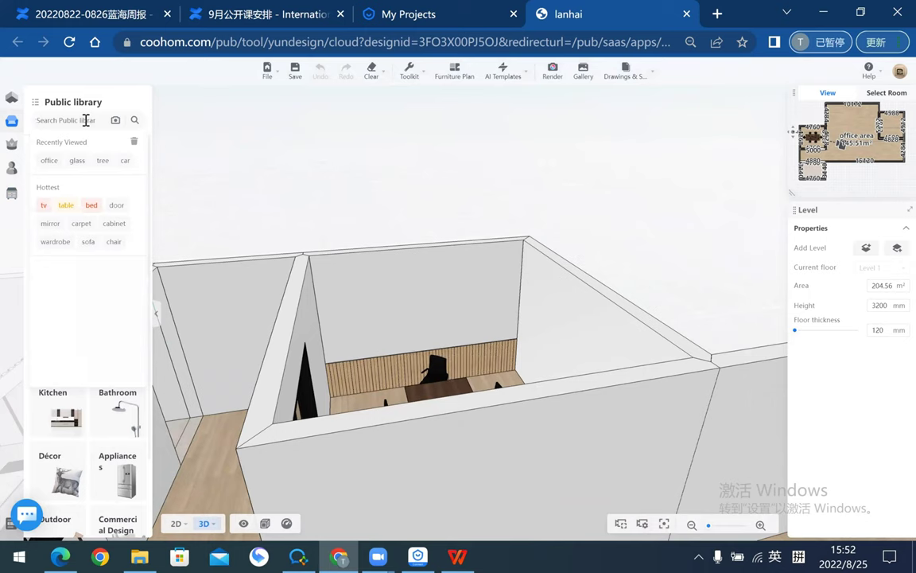
- Search 'balckbo' and hang the grey board result on the meeting room's back wall
text(b)
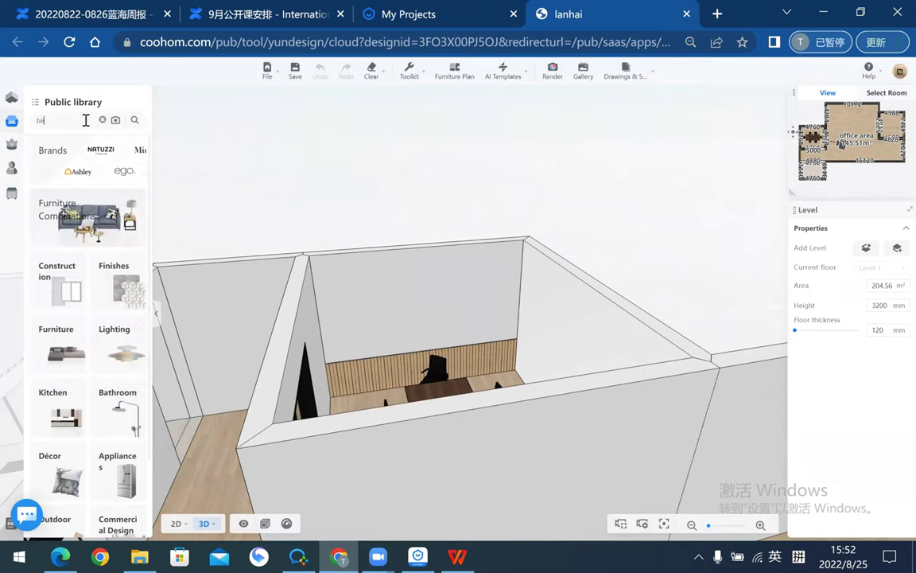
text(alckboard)
key(Return)
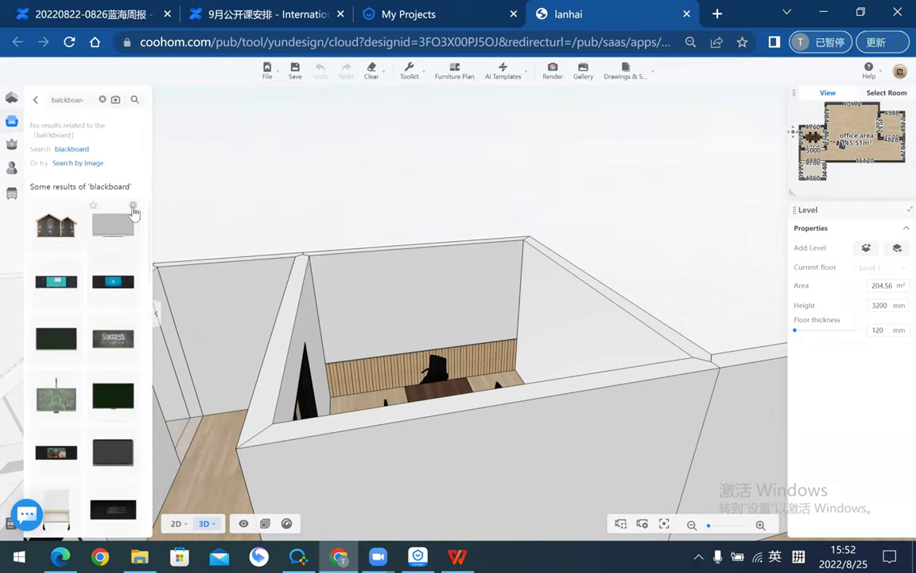
scroll(112, 288, down, 3)
scroll(113, 335, down, 2)
scroll(114, 372, down, 2)
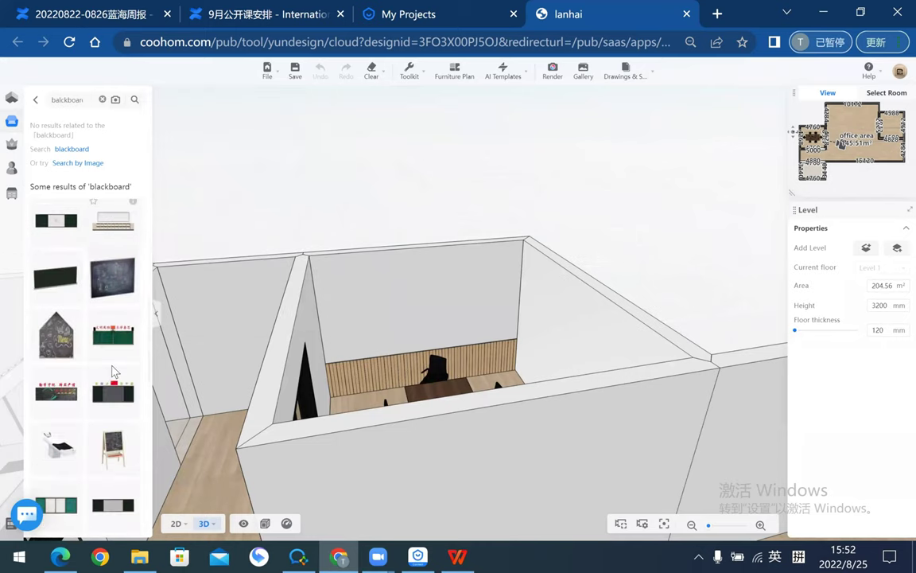
scroll(112, 366, up, 2)
scroll(106, 346, down, 1)
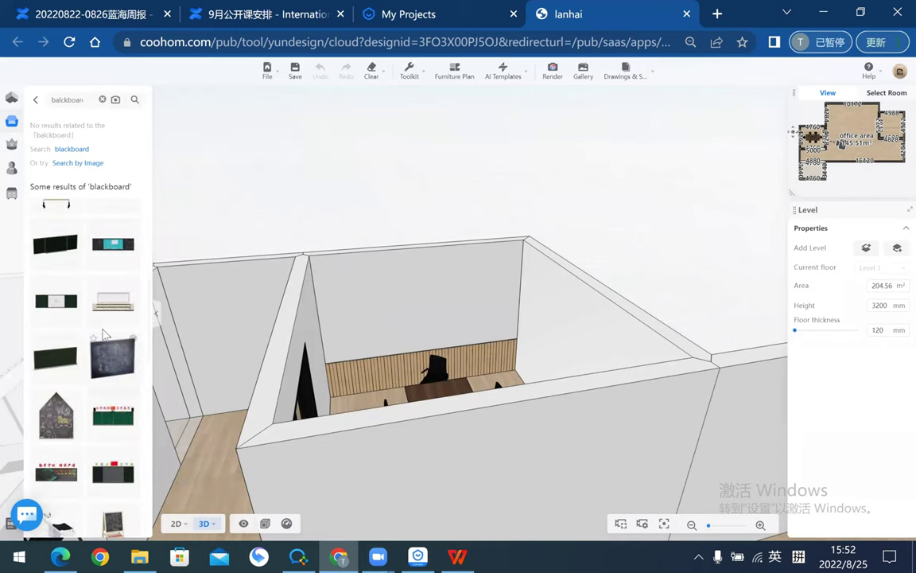
scroll(100, 330, down, 2)
scroll(100, 334, down, 2)
scroll(112, 358, down, 2)
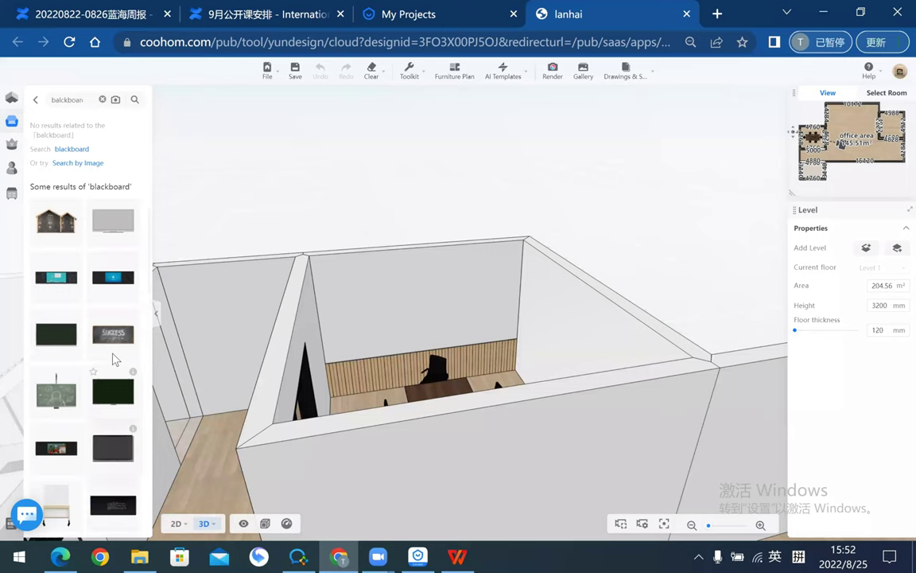
click(110, 208)
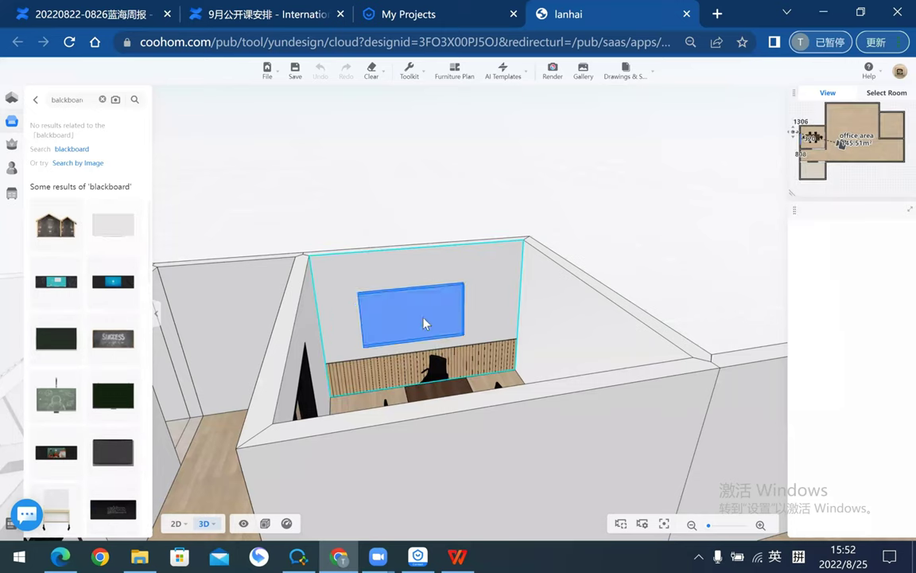
click(424, 322)
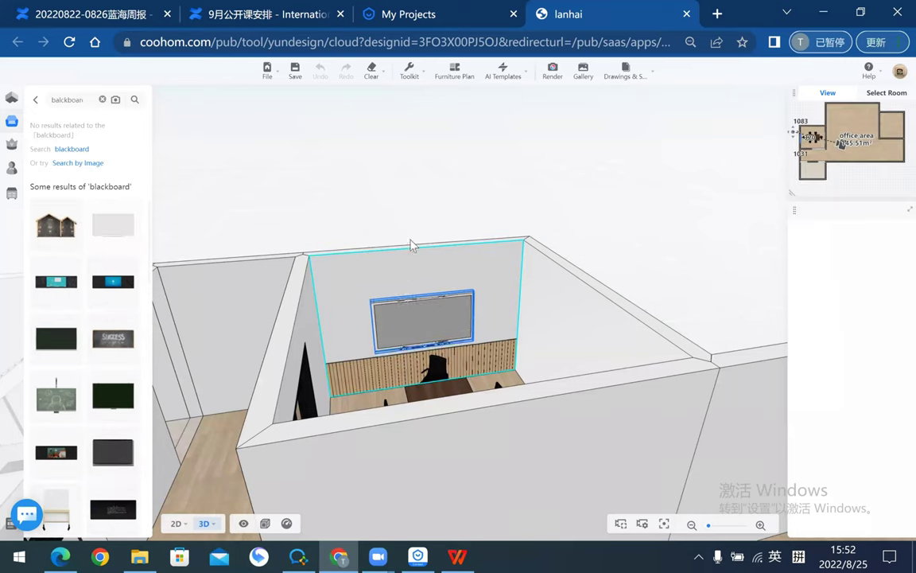
click(473, 197)
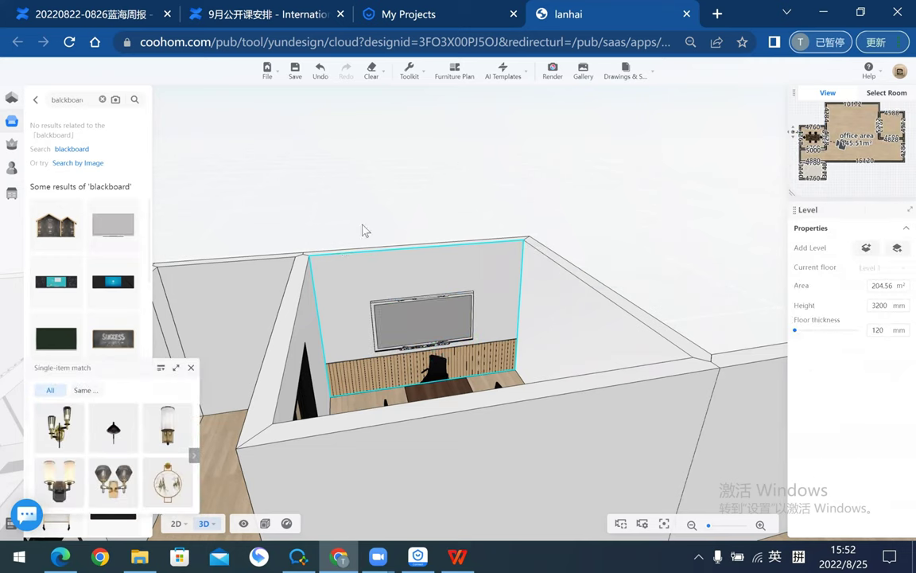
- Orbit around the meeting room to check the board, then return to the 2D floor plan
scroll(374, 225, up, 5)
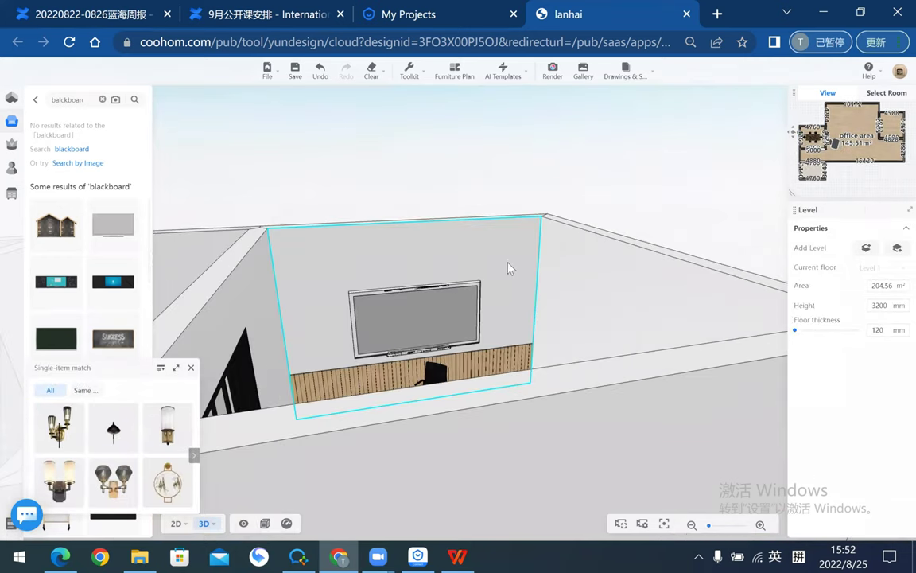
scroll(509, 269, up, 3)
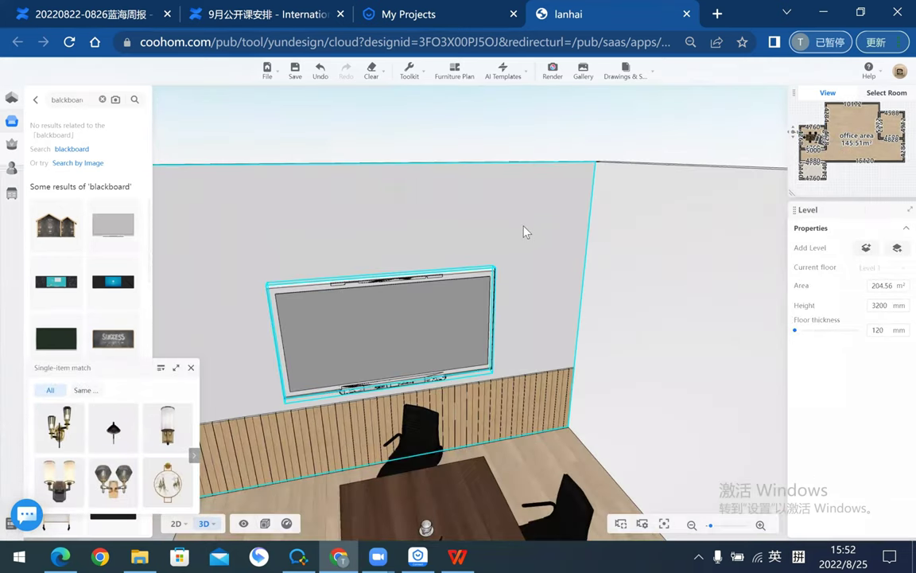
click(233, 338)
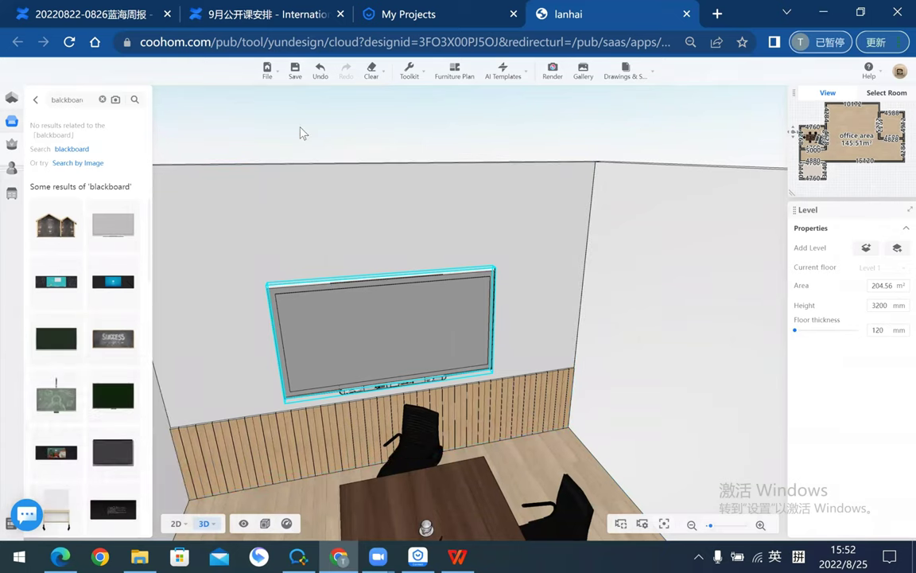
mouse_move(437, 189)
mouse_down()
mouse_move(577, 222)
mouse_move(286, 236)
mouse_move(480, 164)
mouse_move(519, 183)
mouse_up()
scroll(518, 183, down, 3)
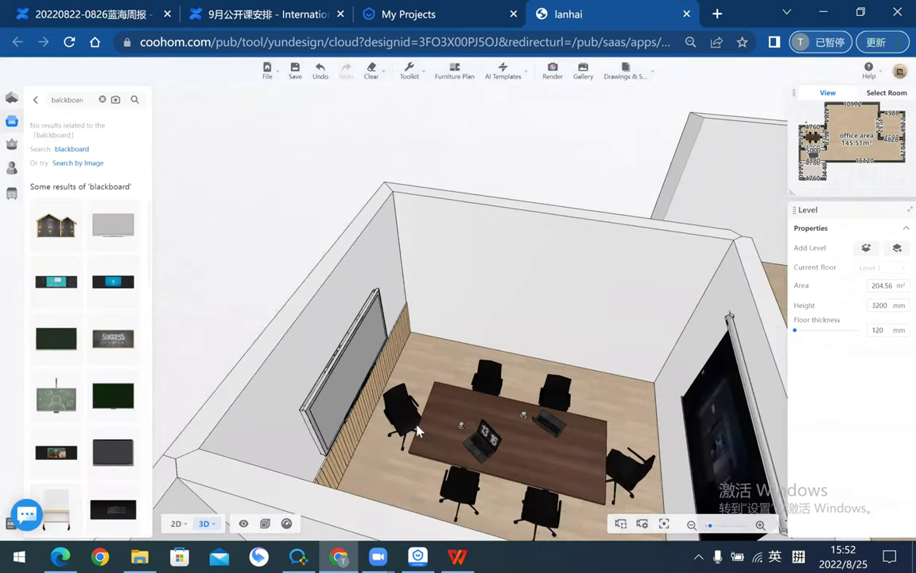
mouse_move(501, 327)
mouse_down()
mouse_move(449, 227)
mouse_move(462, 352)
mouse_up()
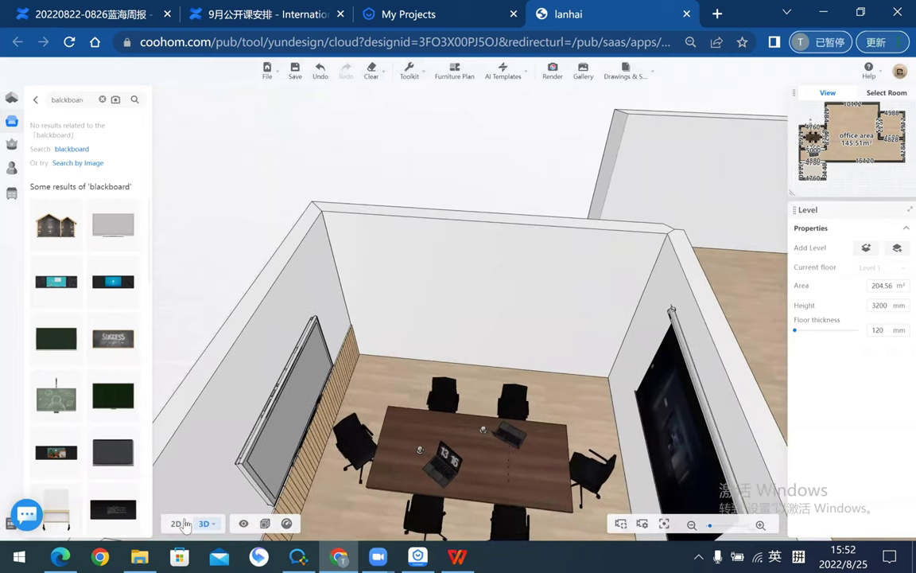
click(177, 522)
- Open Construction > Windows in the library and look through the Bay window models
scroll(352, 215, down, 2)
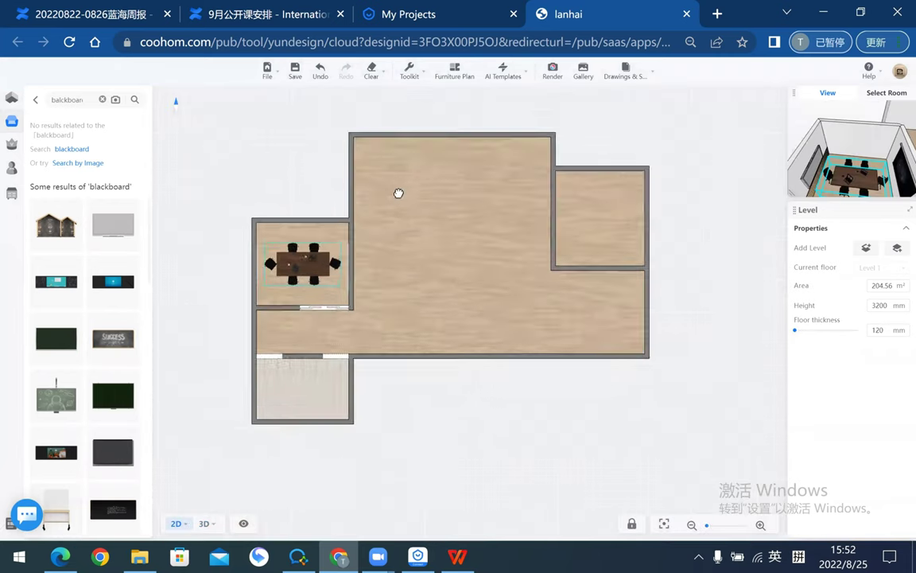
scroll(398, 193, down, 2)
scroll(411, 231, up, 2)
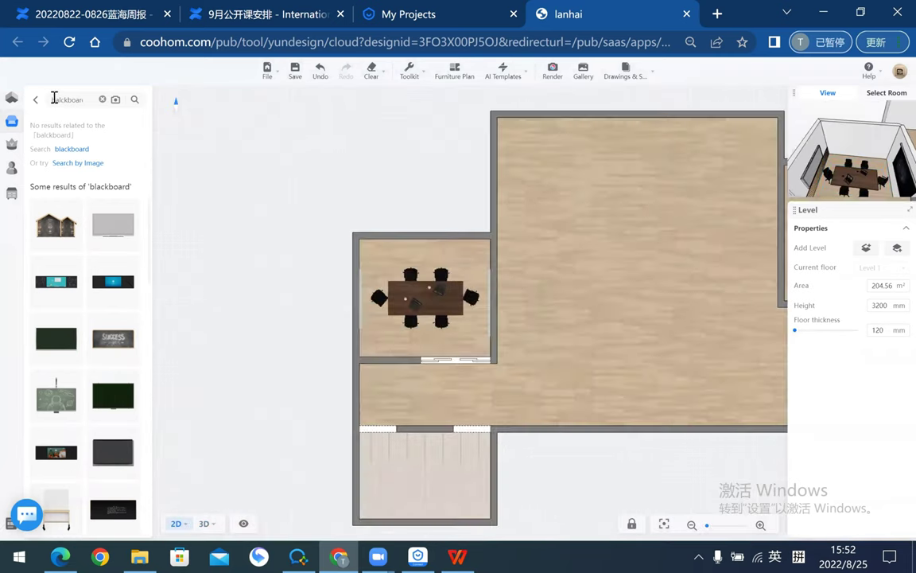
scroll(410, 231, up, 3)
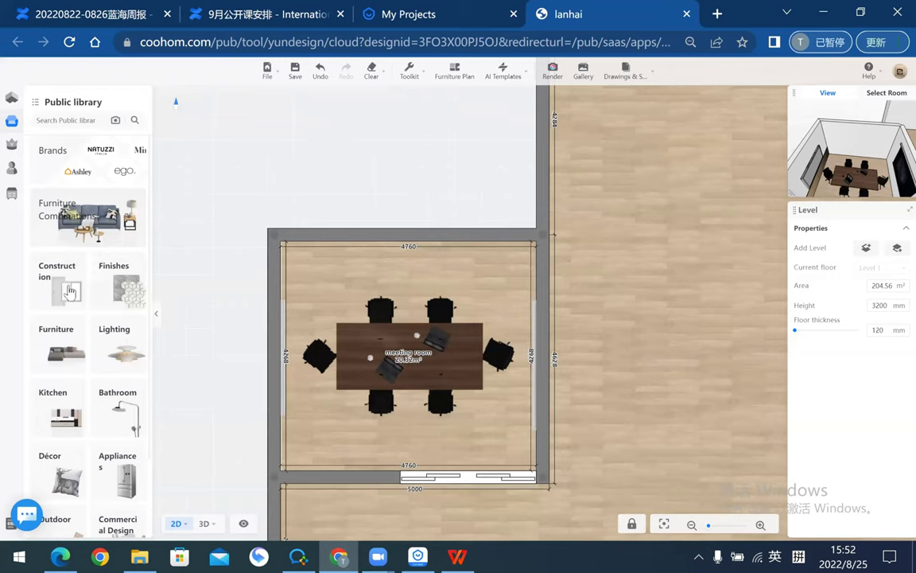
click(70, 291)
click(95, 178)
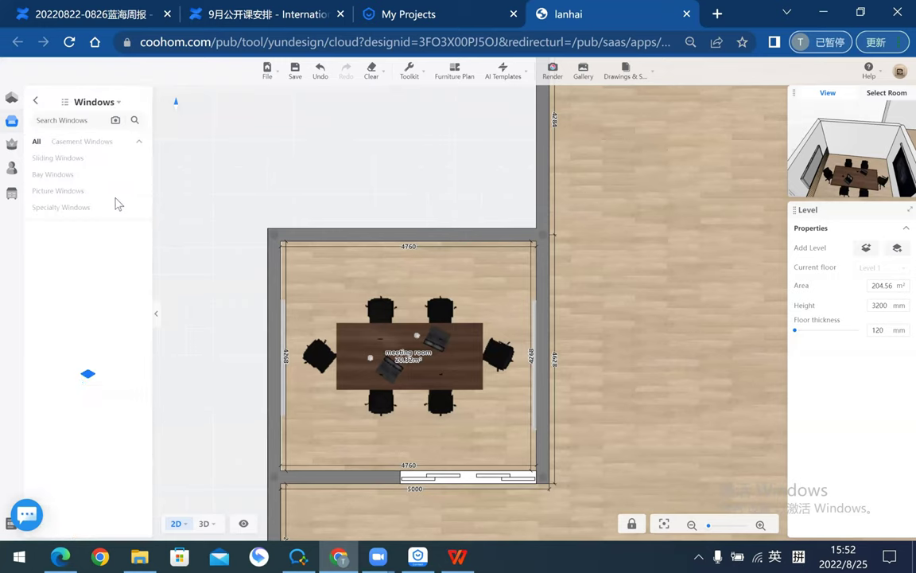
click(66, 175)
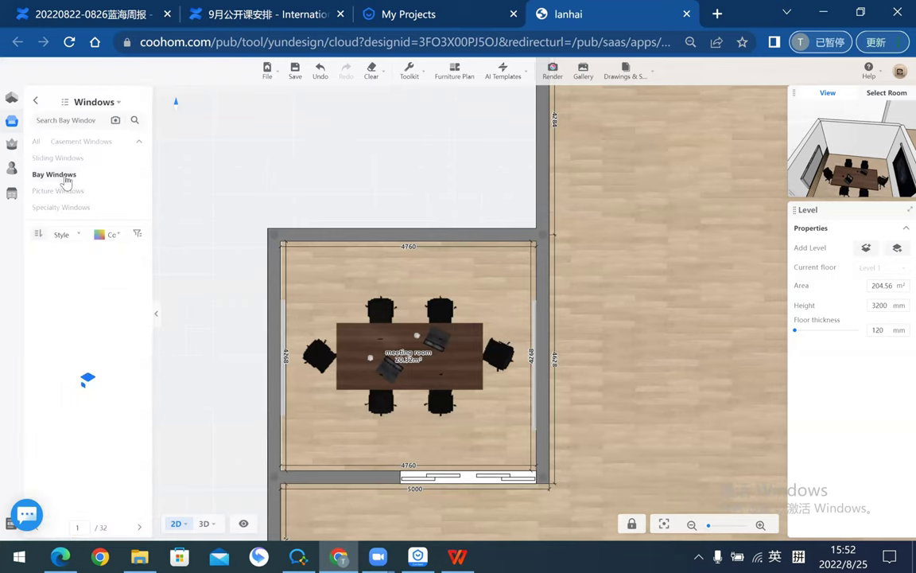
scroll(83, 298, down, 3)
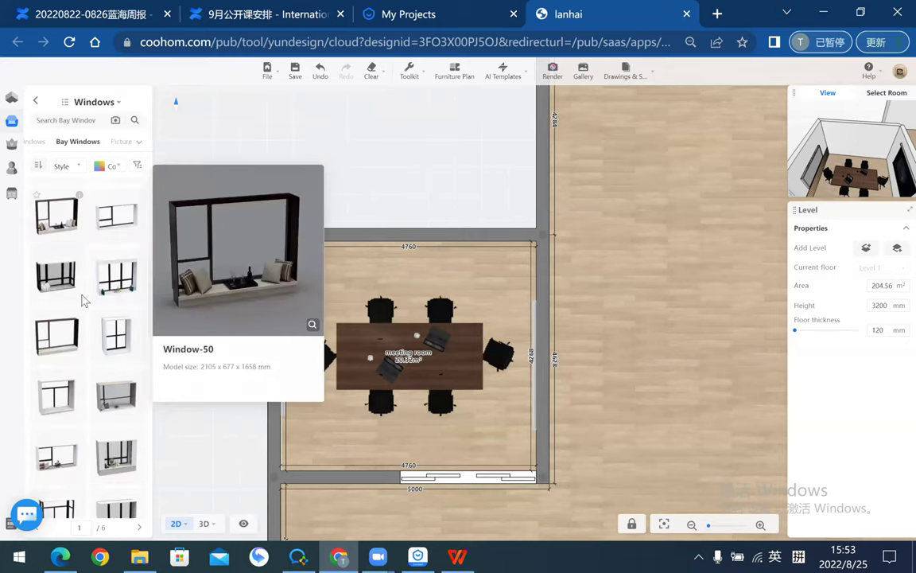
scroll(87, 302, down, 3)
scroll(92, 302, down, 2)
scroll(89, 302, up, 3)
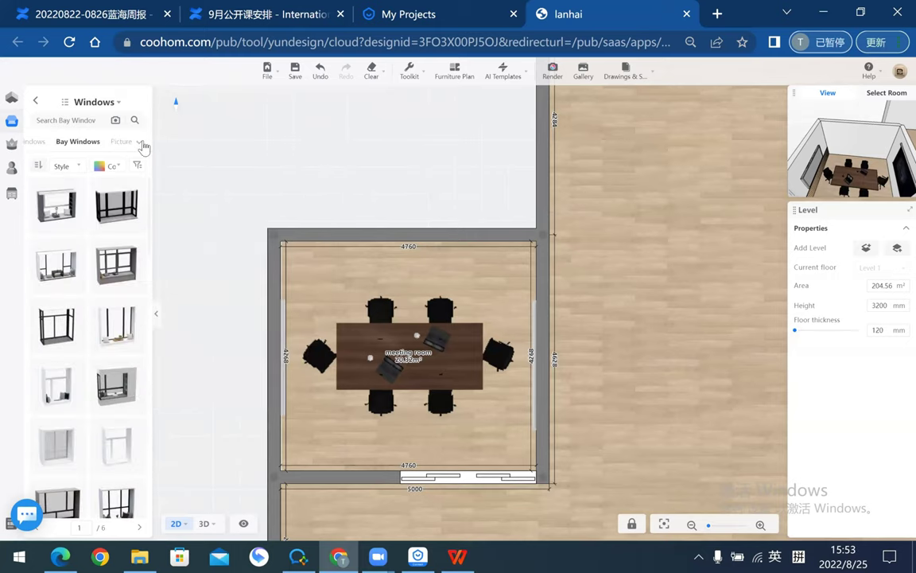
scroll(125, 153, up, 3)
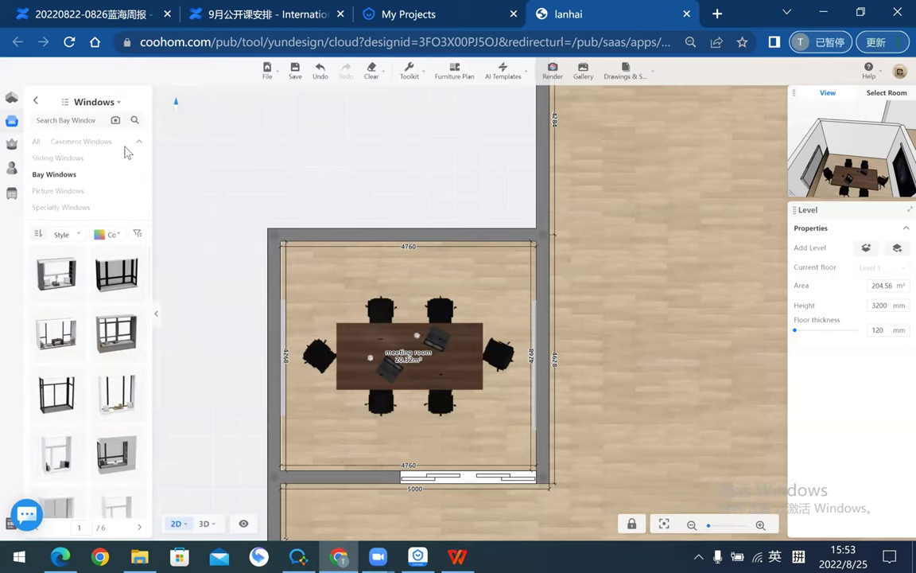
- Check Sliding windows, then switch to Casement Windows and scroll through their thumbnails
click(57, 158)
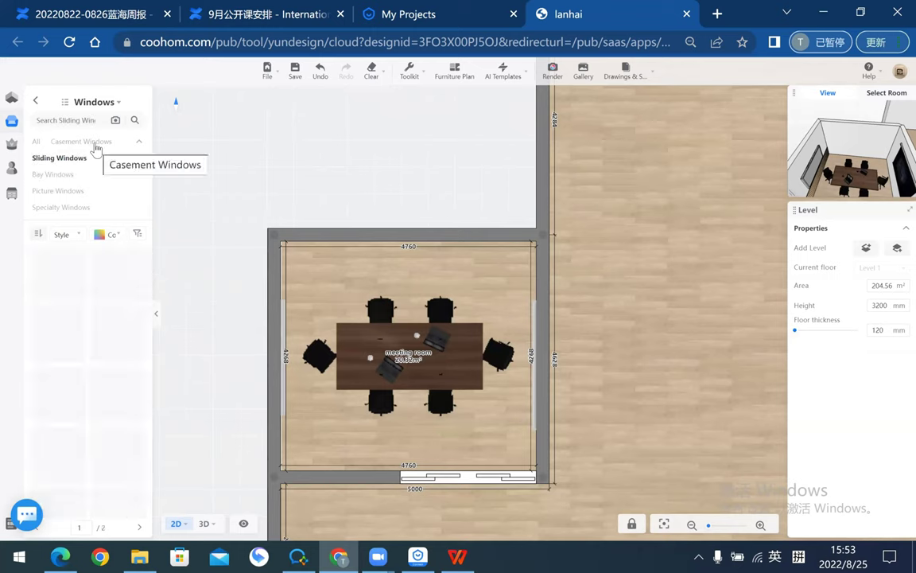
click(96, 143)
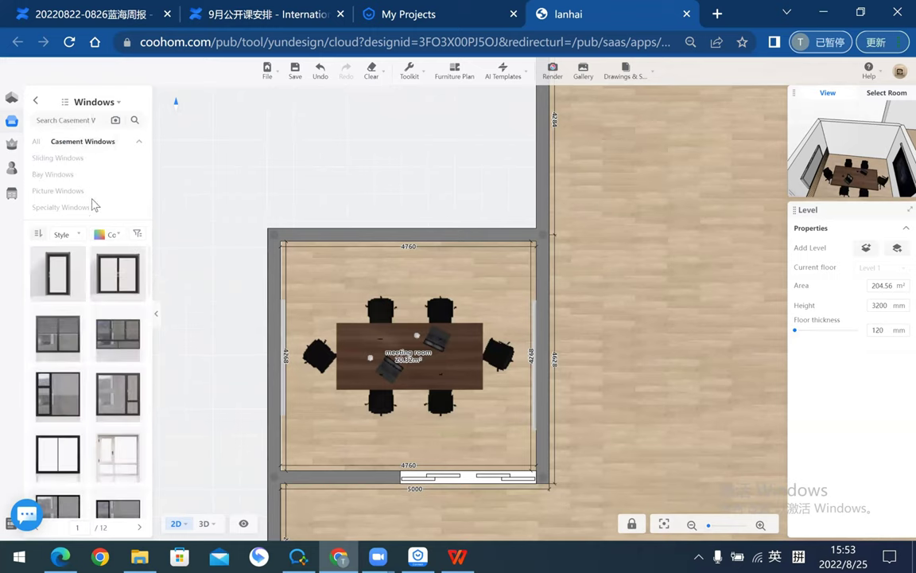
scroll(94, 377, down, 2)
scroll(92, 378, down, 1)
scroll(91, 379, down, 1)
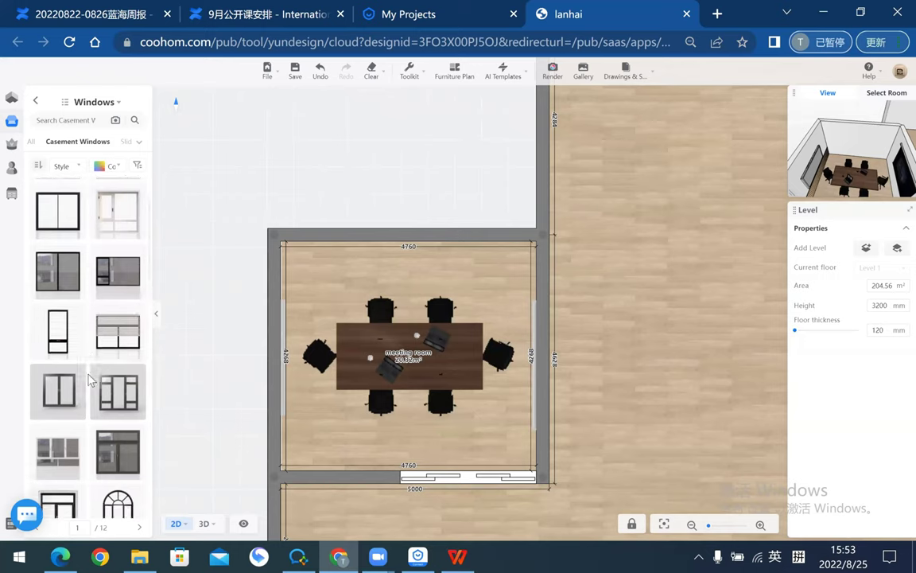
scroll(90, 380, down, 1)
scroll(87, 342, up, 1)
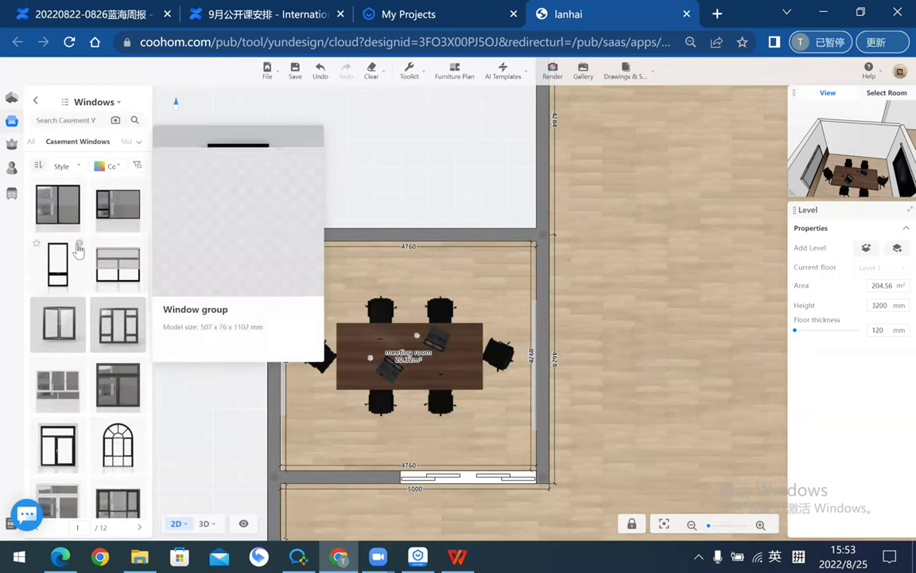
scroll(72, 345, down, 1)
scroll(79, 350, down, 1)
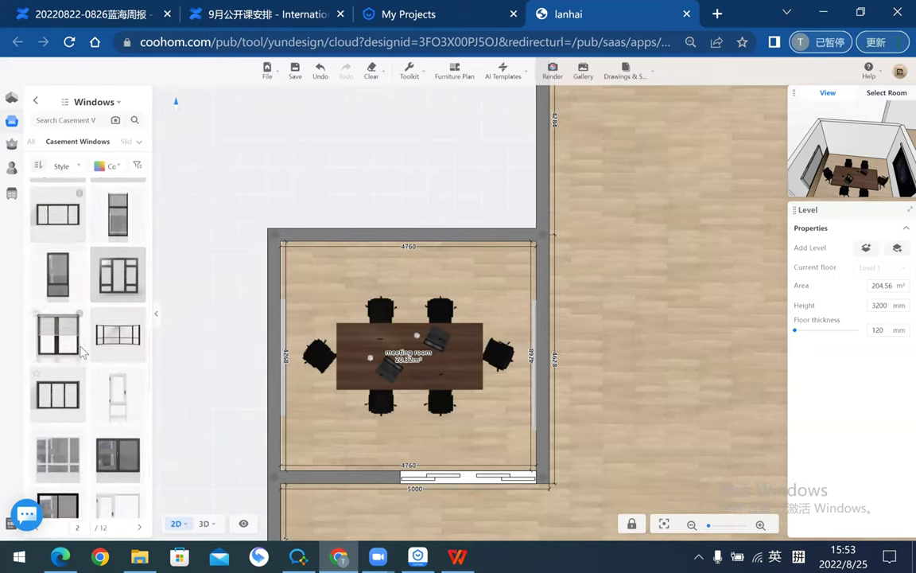
scroll(88, 353, down, 1)
scroll(95, 364, down, 1)
scroll(93, 367, down, 2)
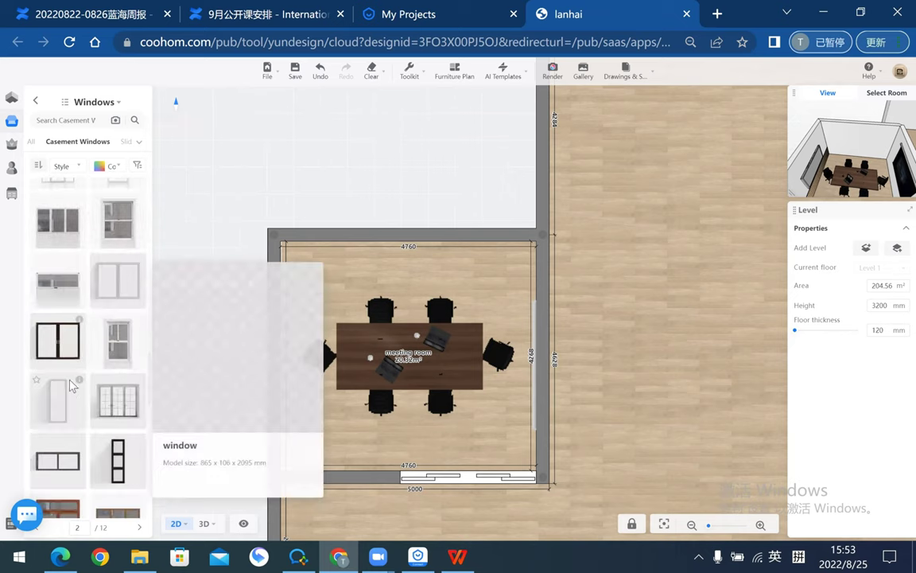
- Place a casement window on the meeting room's top wall, 50 mm above the floor
mouse_move(68, 415)
mouse_down()
mouse_move(304, 243)
mouse_move(329, 234)
mouse_move(382, 237)
mouse_up()
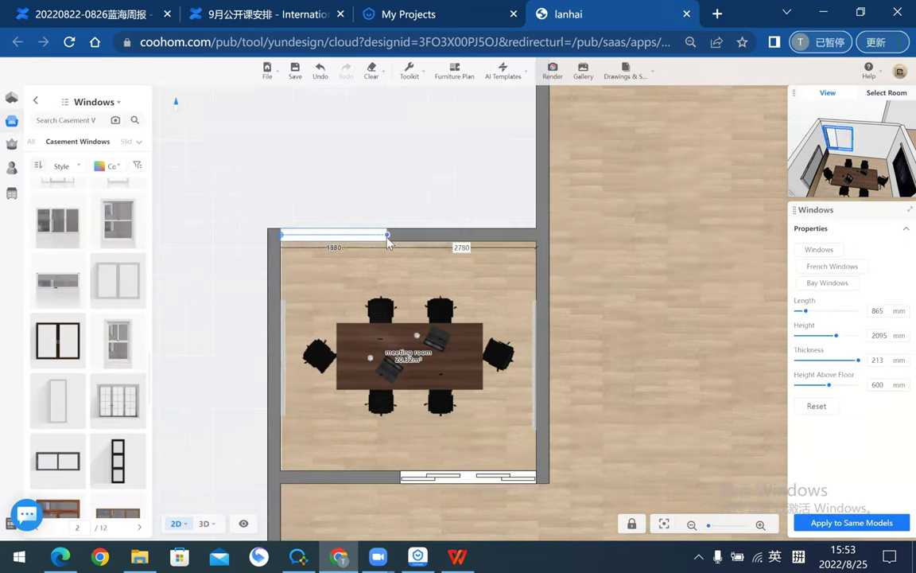
click(323, 149)
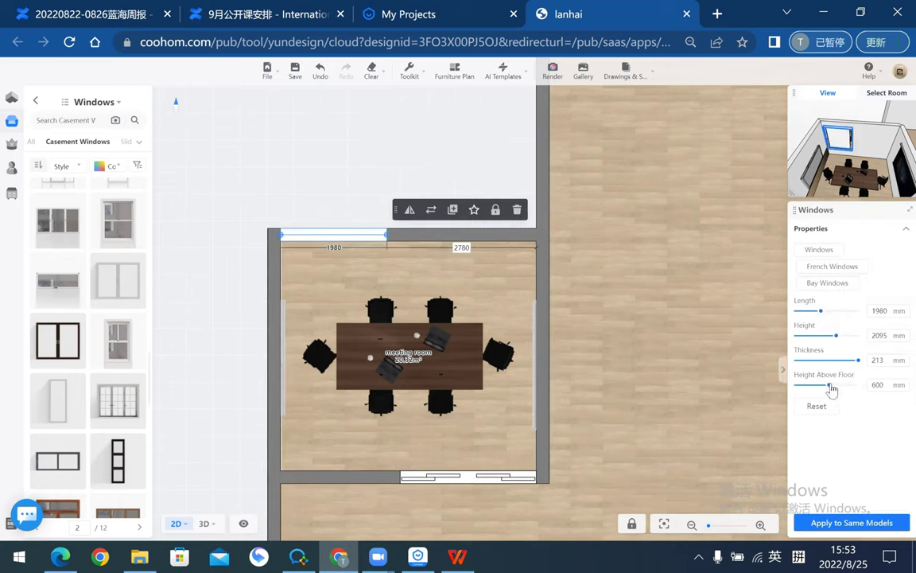
double_click(888, 385)
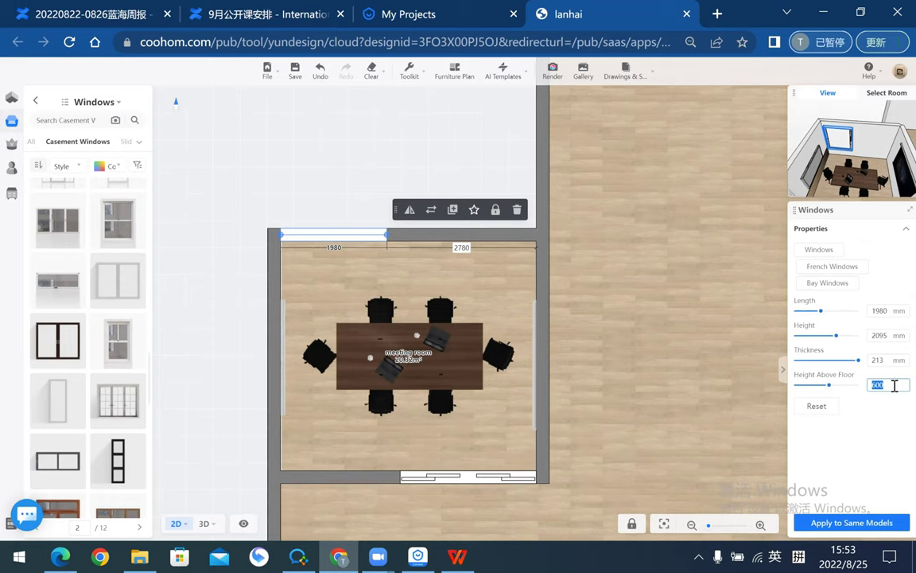
text(50)
key(Return)
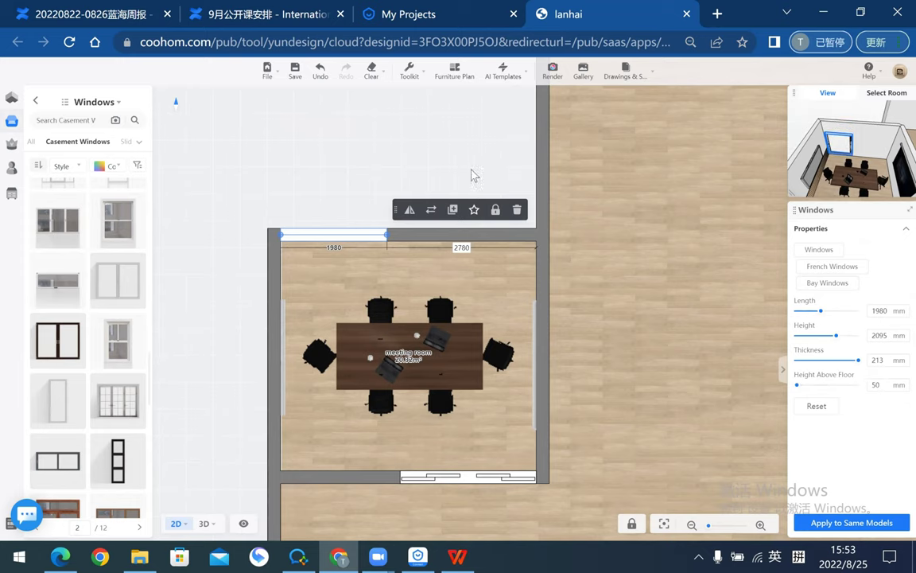
- Make the top-wall casement window 2658 mm tall
click(350, 195)
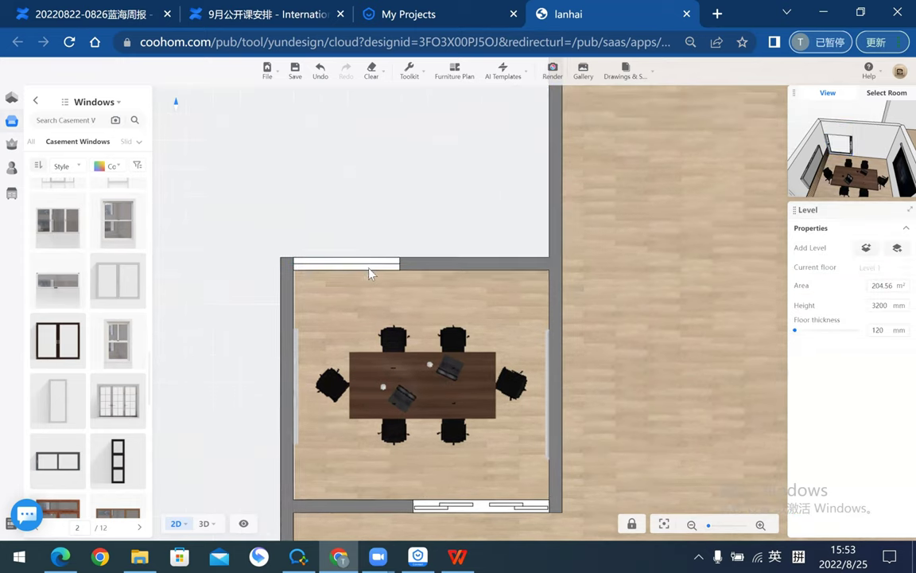
click(369, 270)
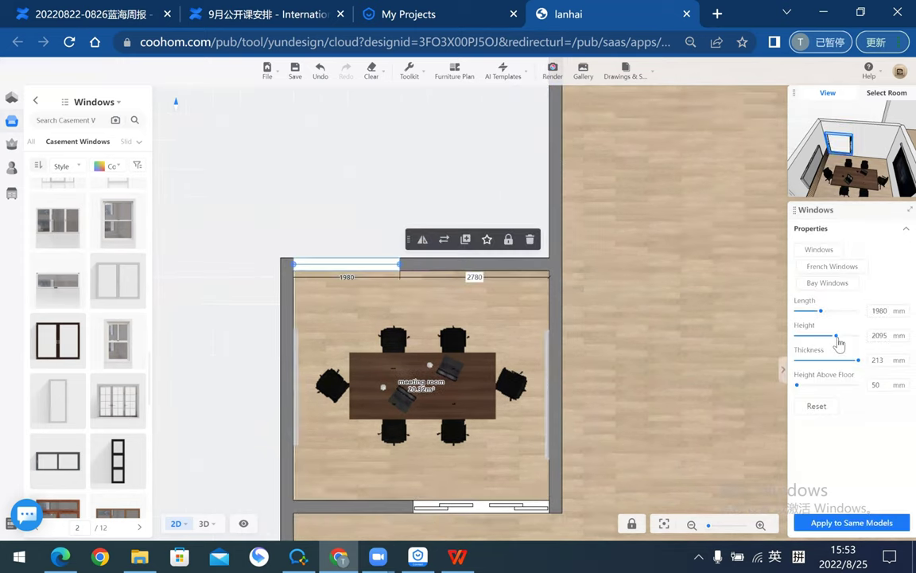
drag(837, 337, 848, 338)
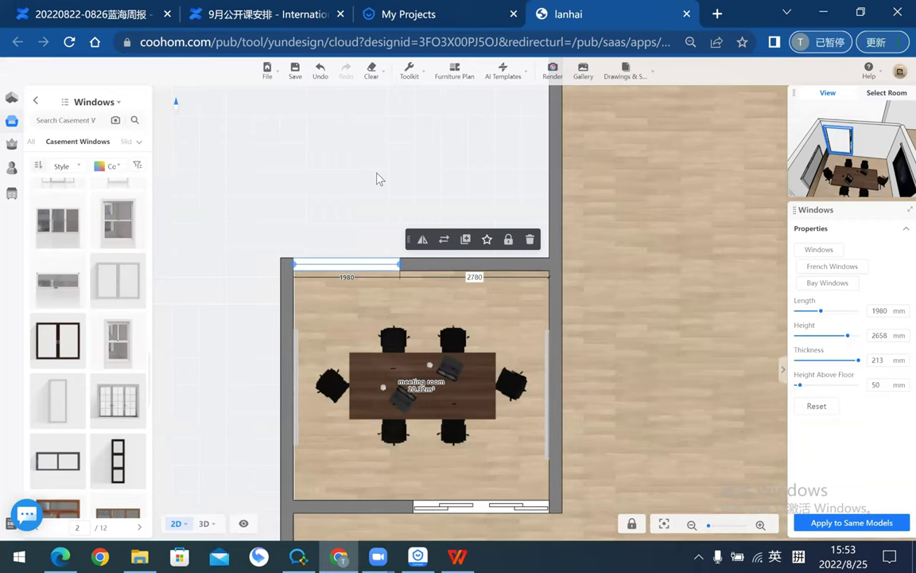
scroll(333, 251, up, 3)
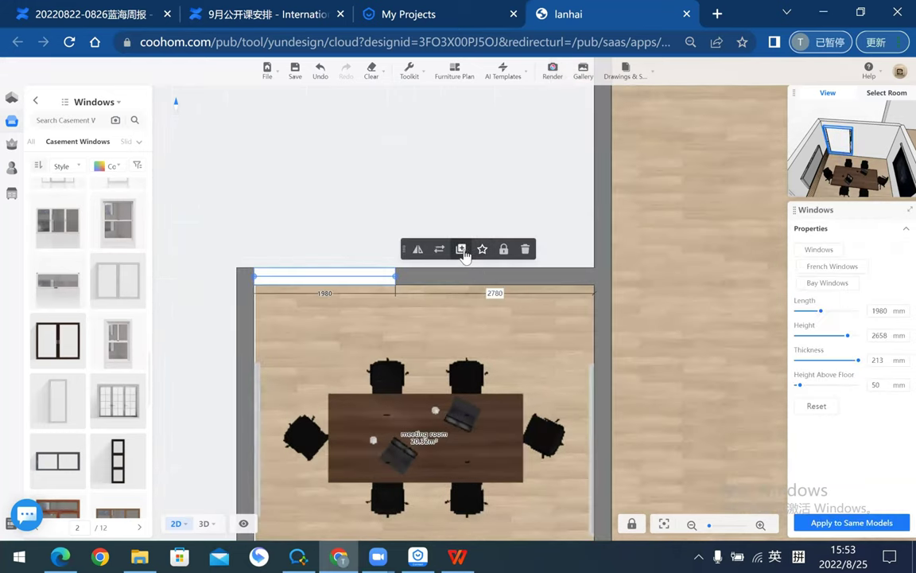
- Duplicate the window to the right along the top wall and check its settings
click(462, 249)
click(525, 272)
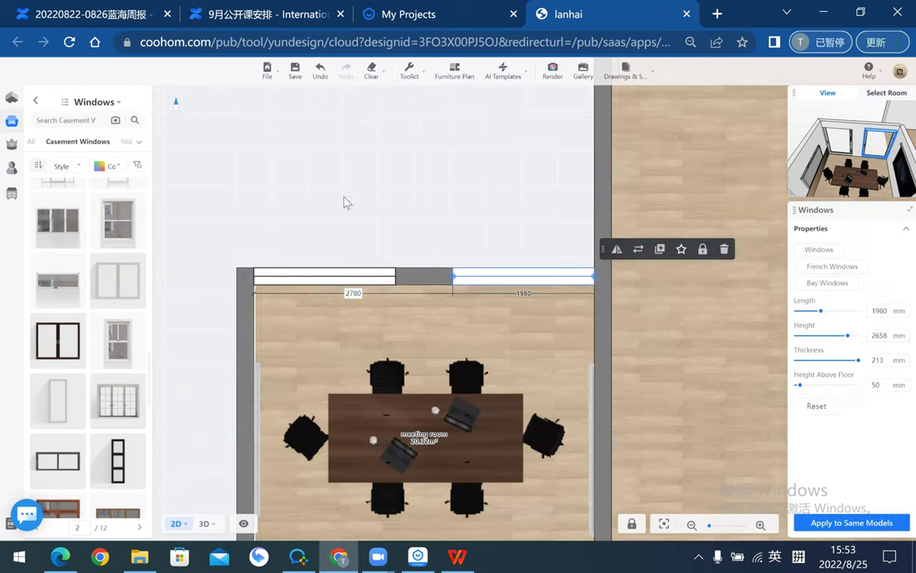
click(444, 230)
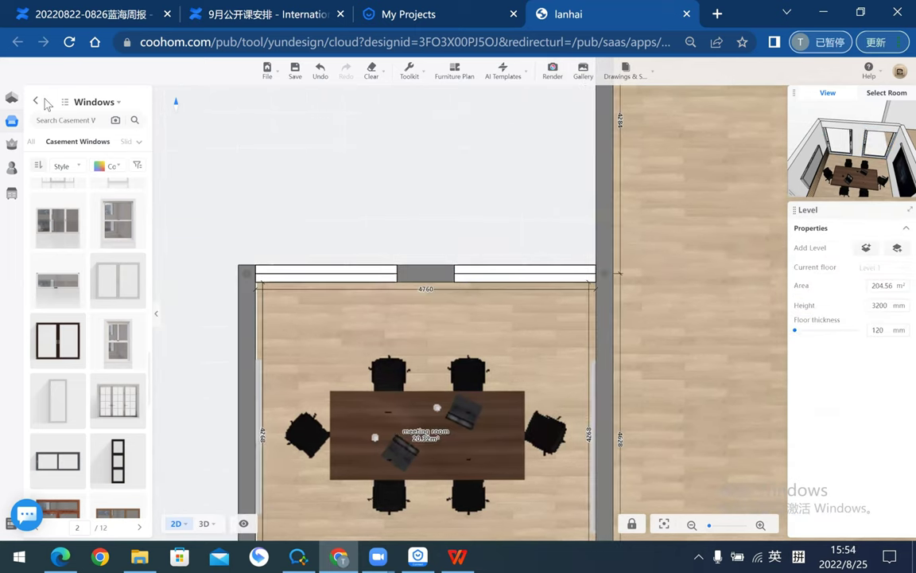
click(35, 101)
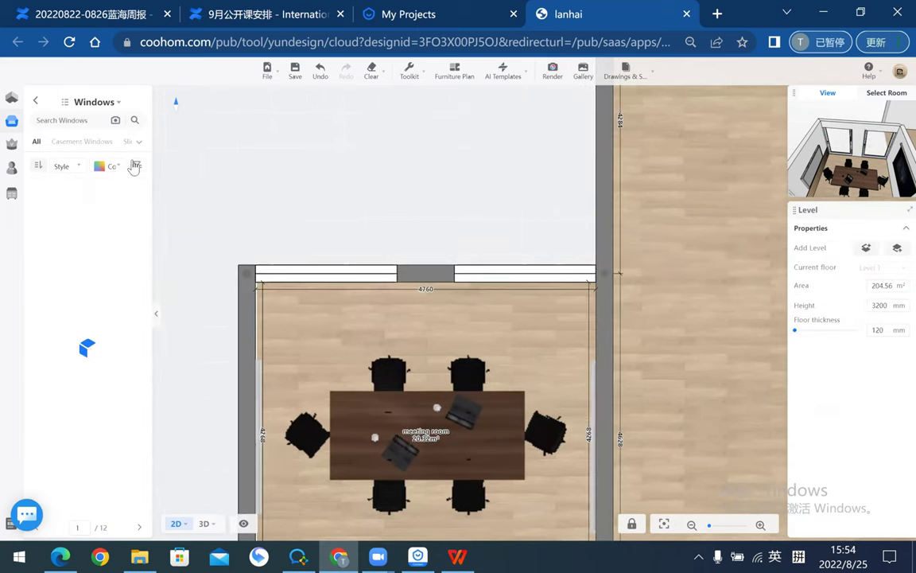
- Go back to the library overview and browse Décor > Curtains
click(36, 103)
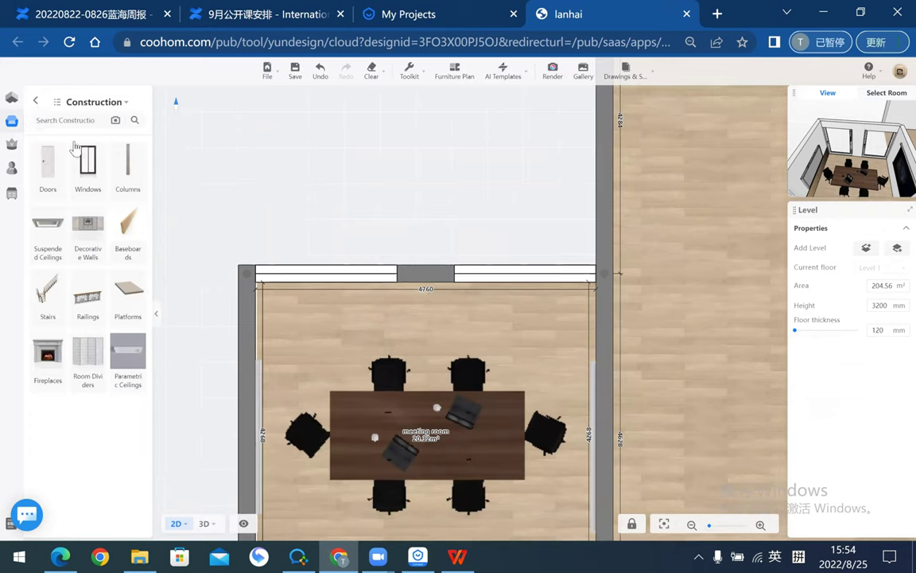
click(35, 101)
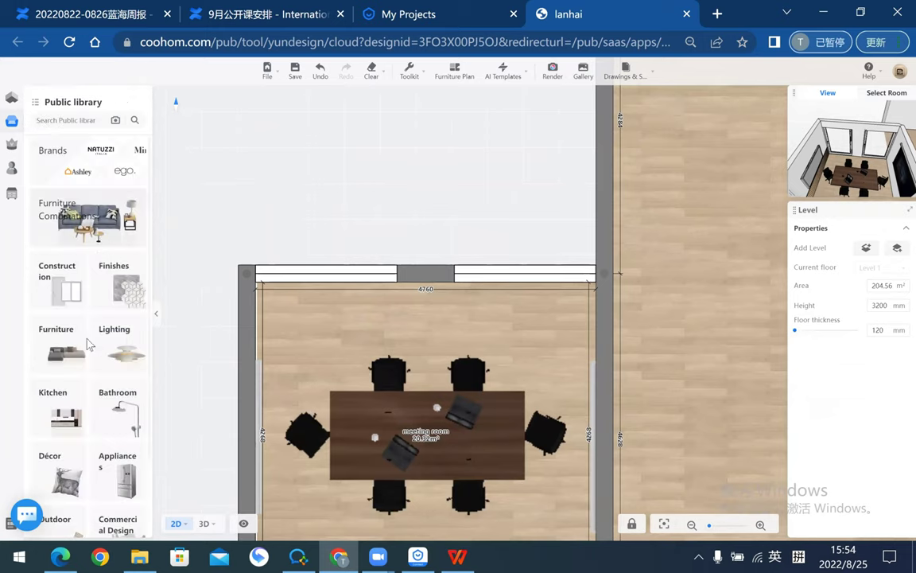
scroll(99, 375, down, 3)
click(55, 350)
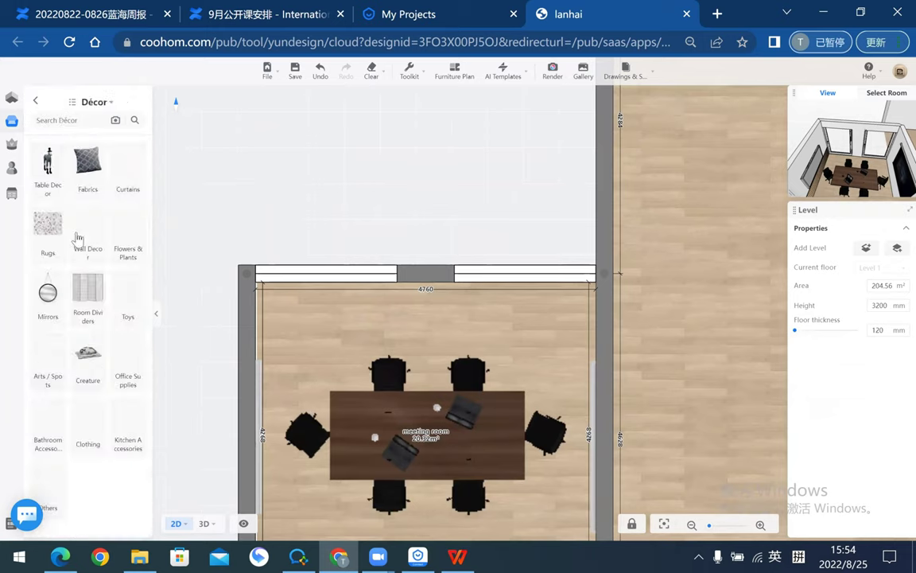
click(131, 160)
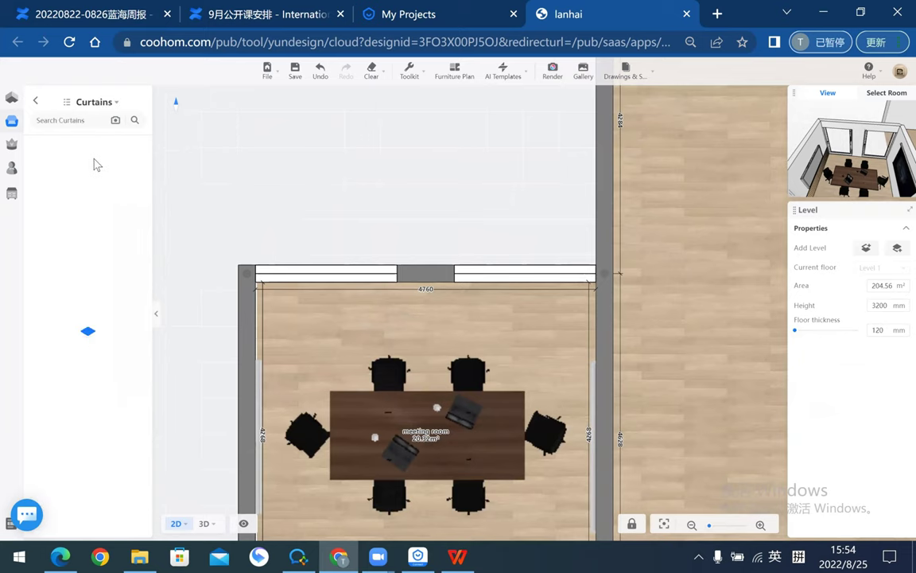
scroll(79, 319, down, 2)
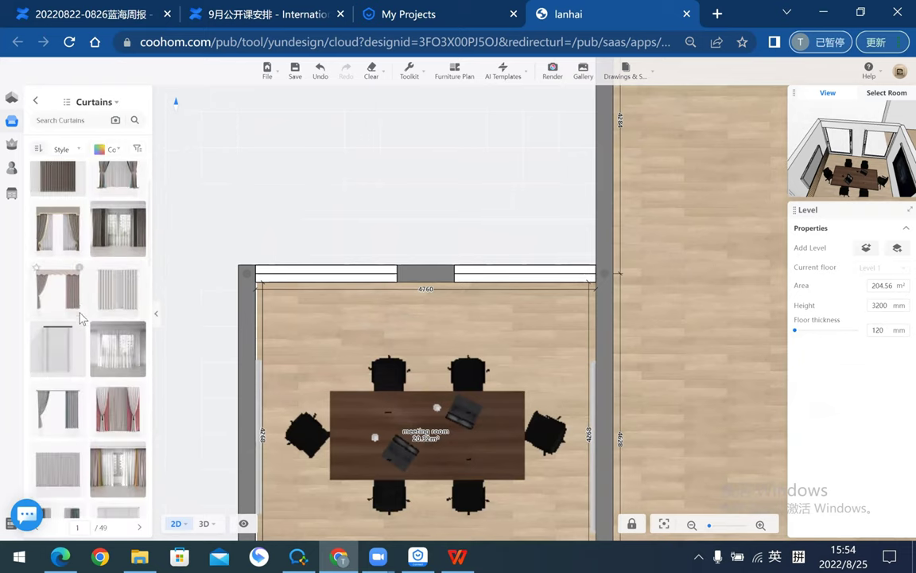
scroll(77, 297, down, 2)
scroll(104, 278, down, 2)
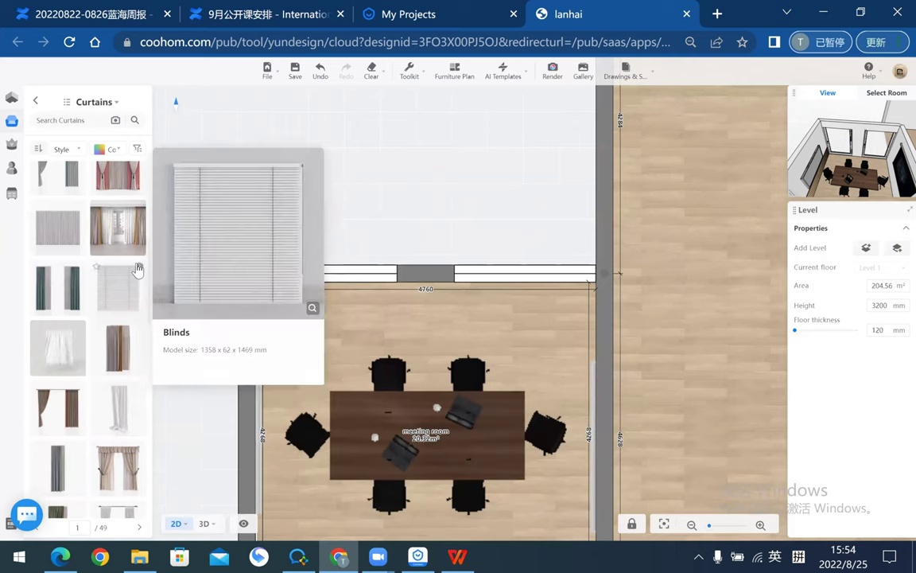
- Place a slatted blind across the top wall's left window and raise it over the window in 3D
mouse_move(118, 297)
mouse_down()
mouse_move(498, 287)
mouse_move(484, 285)
mouse_up()
click(354, 295)
scroll(354, 290, up, 5)
mouse_move(207, 524)
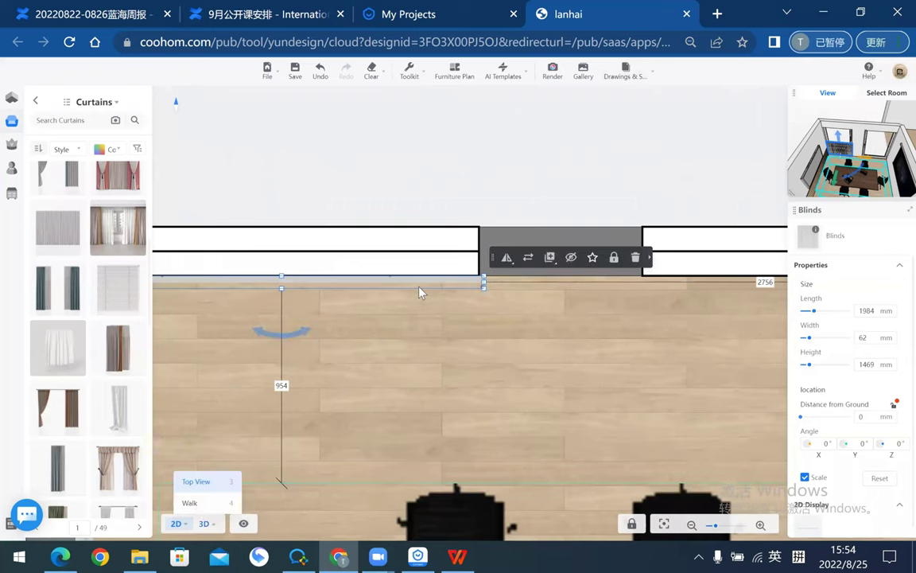
key(2)
drag(406, 330, 407, 253)
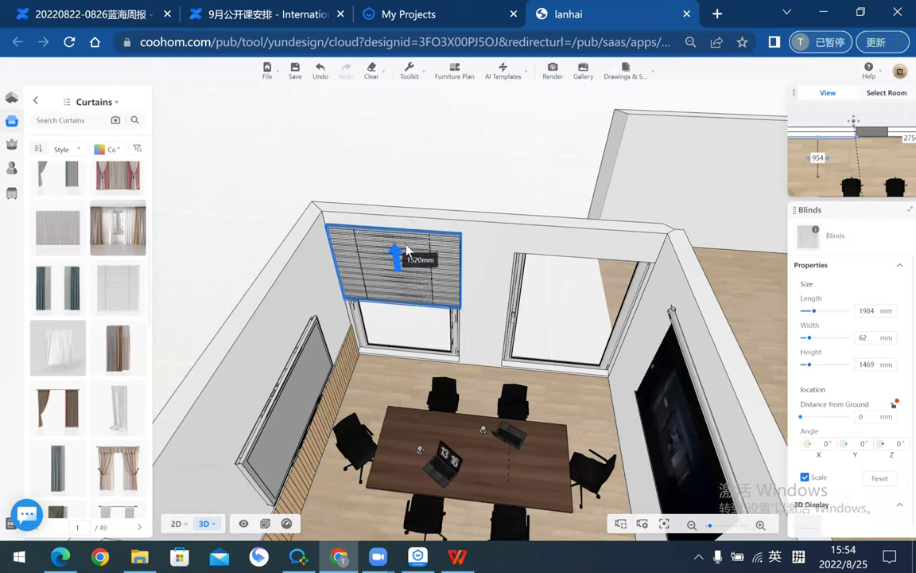
click(262, 157)
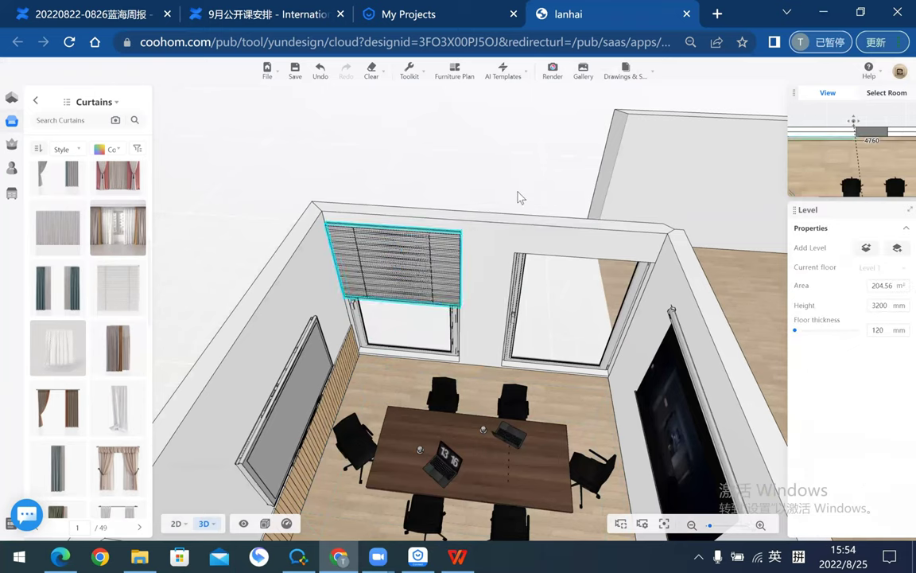
- Orbit the room to check the blind, then return to the 2D floor plan
mouse_move(495, 157)
mouse_down()
mouse_move(462, 230)
mouse_move(553, 207)
mouse_up()
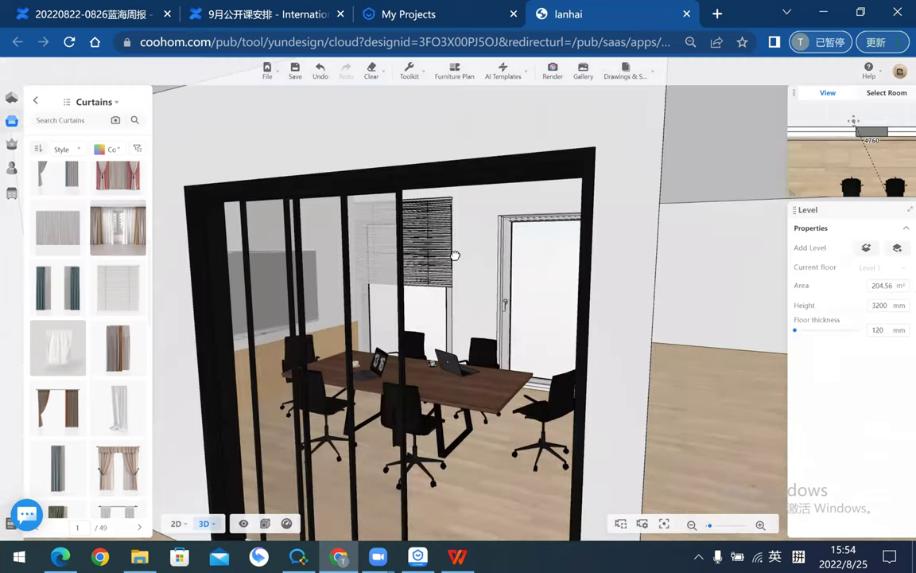
scroll(553, 206, up, 5)
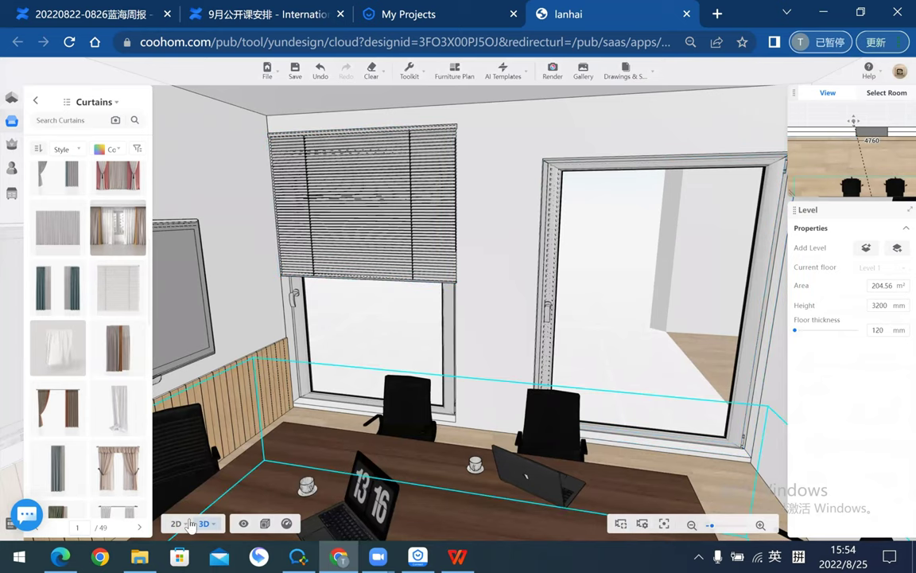
click(182, 524)
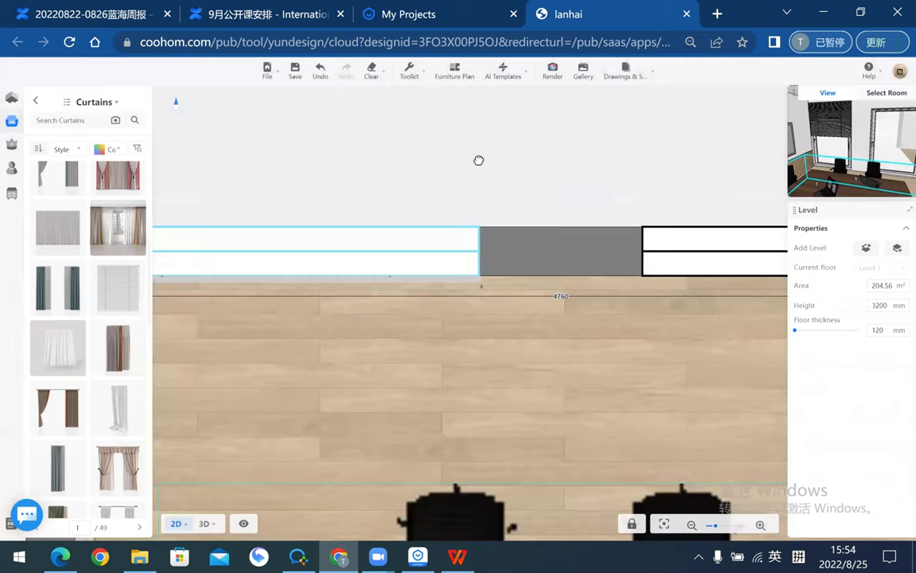
click(493, 205)
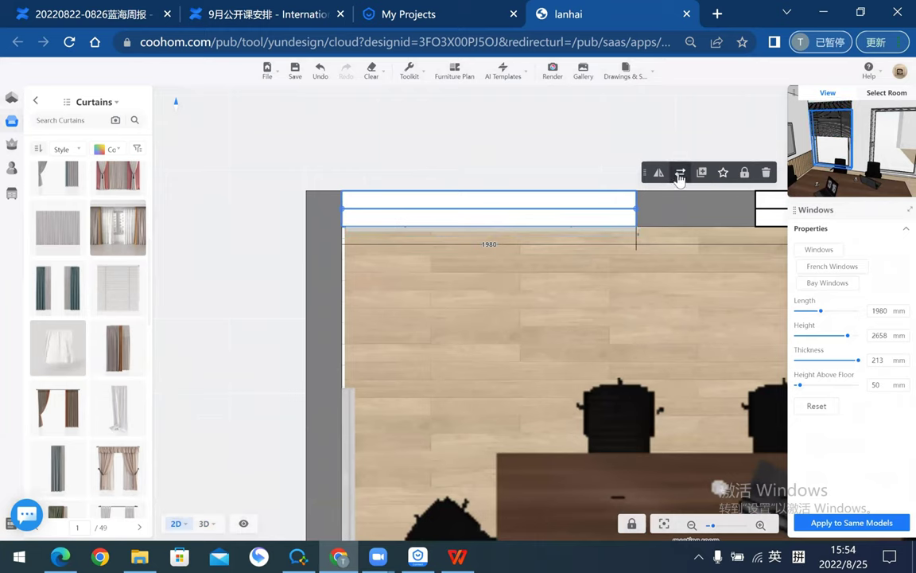
- Save the project and swap the left meeting-room window for a plain white-framed model
click(680, 172)
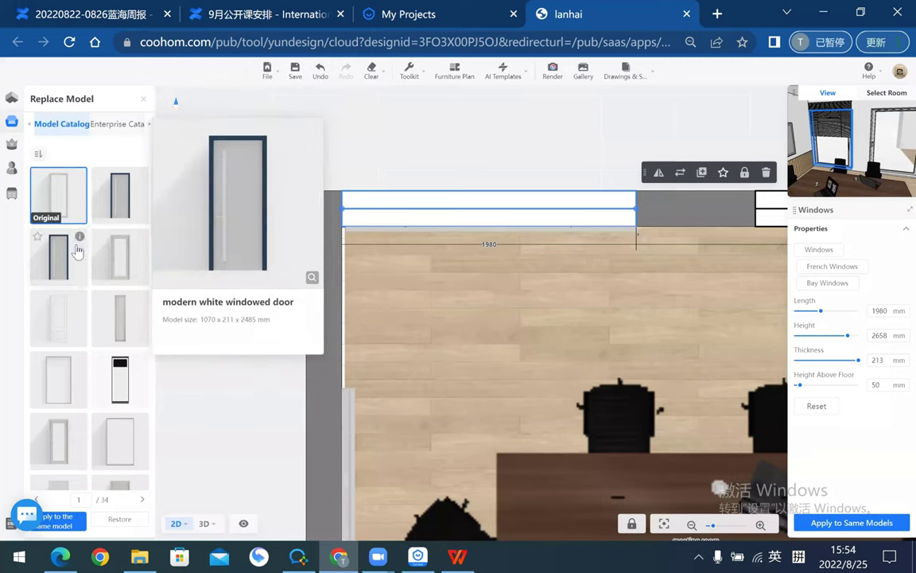
scroll(76, 254, down, 1)
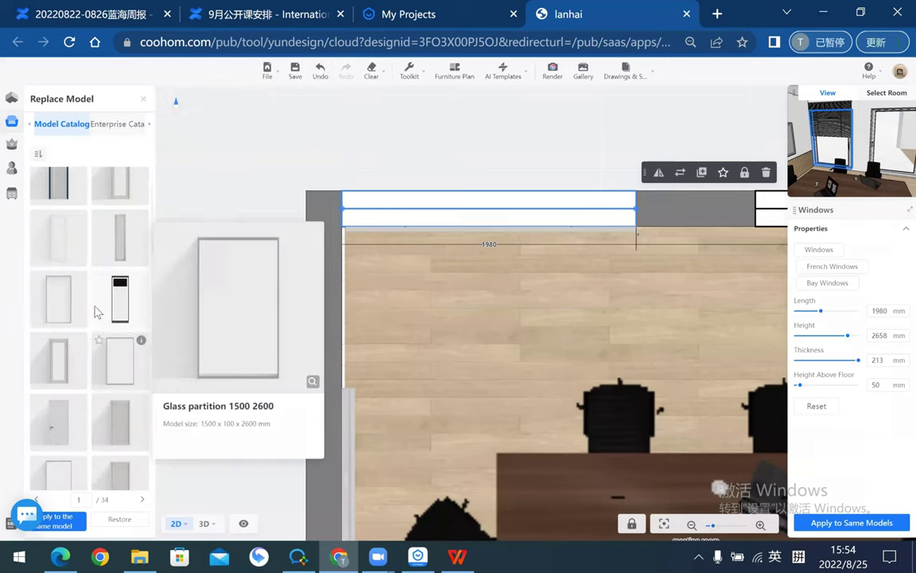
key(ctrl+s)
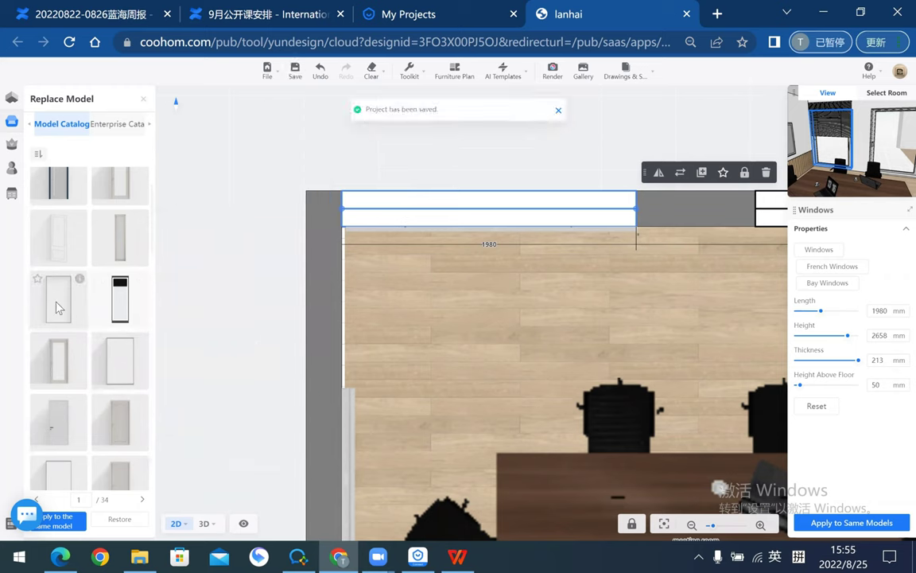
click(57, 307)
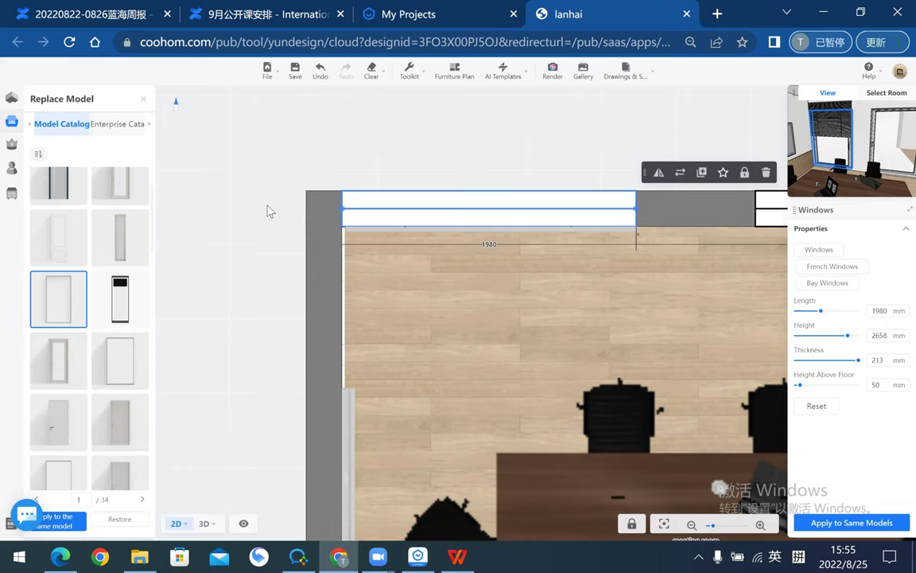
mouse_move(207, 523)
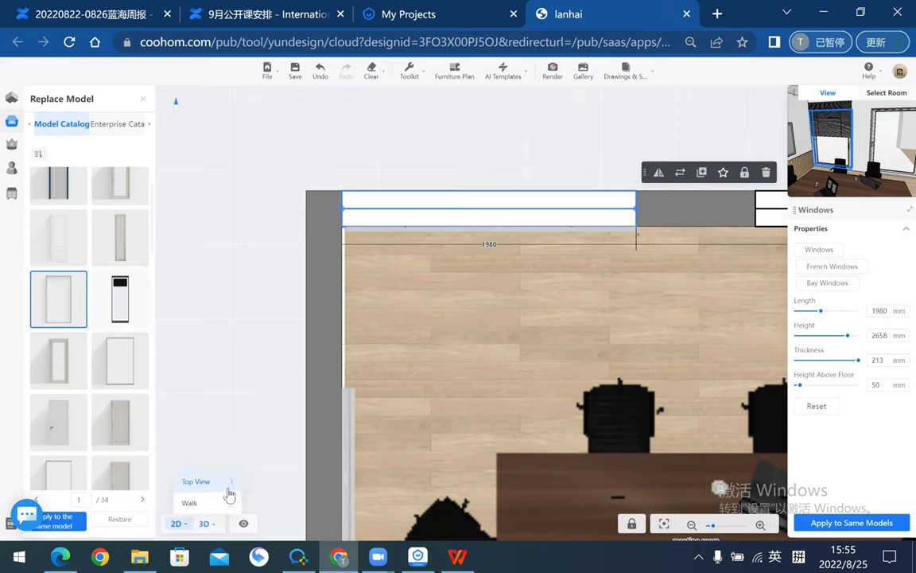
key(3)
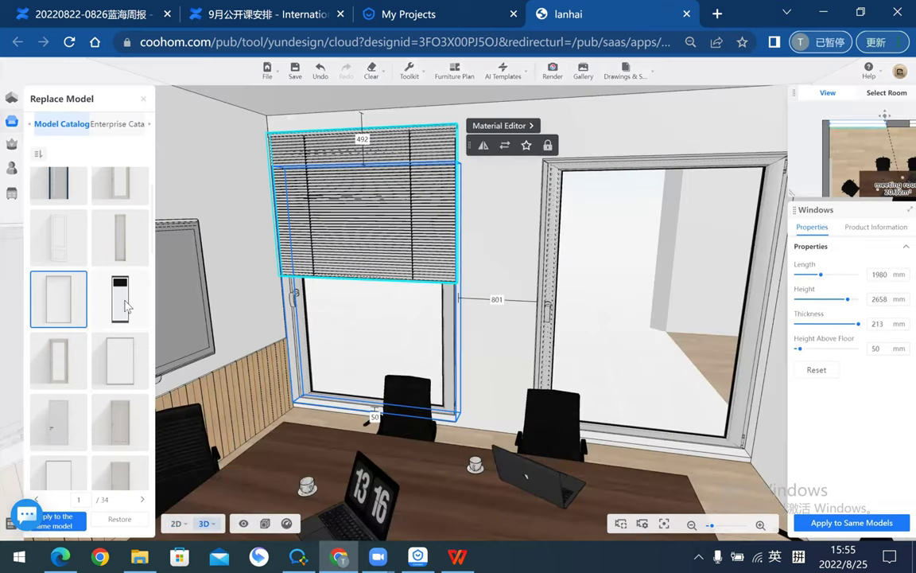
click(125, 360)
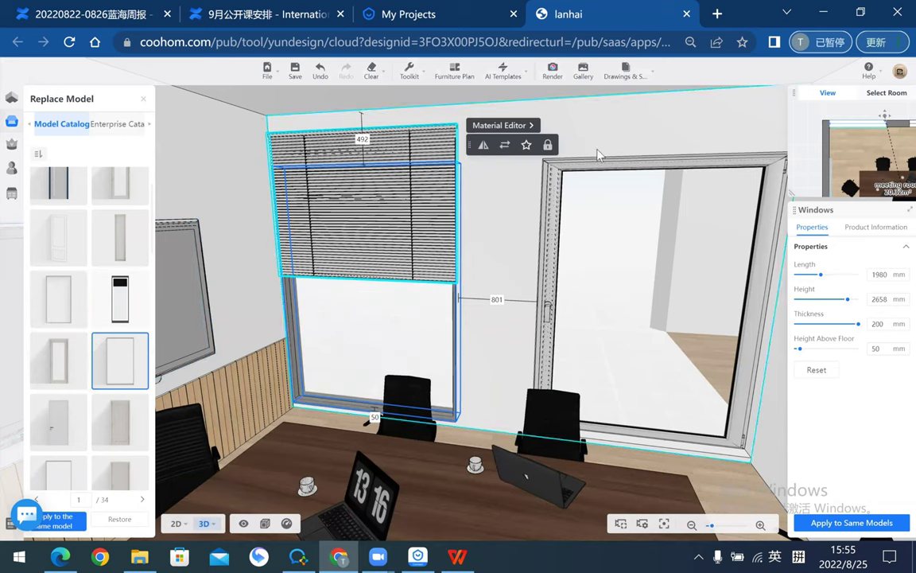
- Replace the right window with the same white-framed model
click(585, 170)
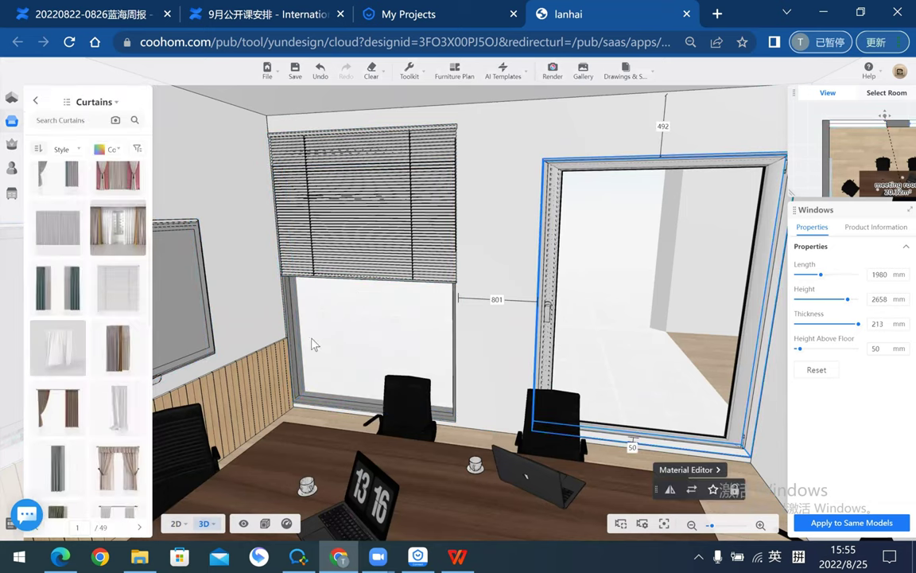
click(692, 490)
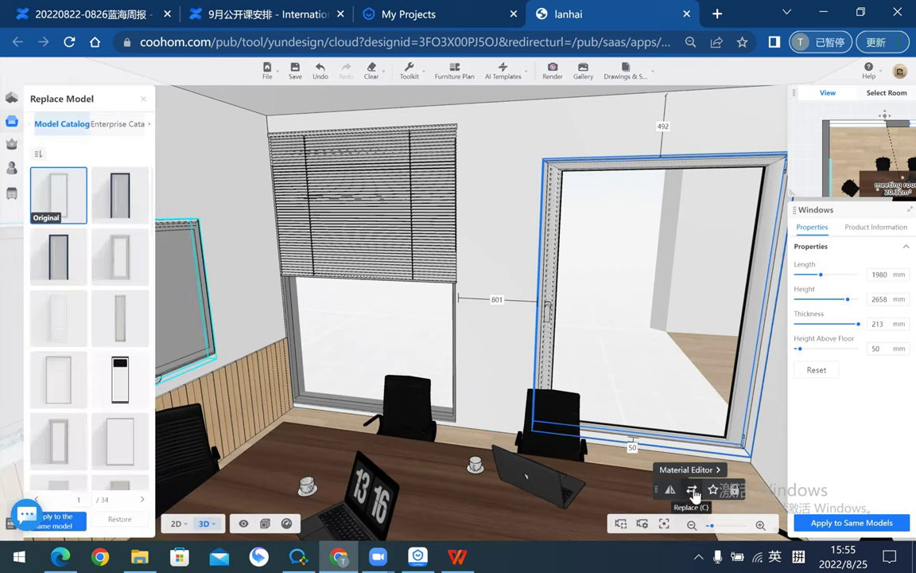
scroll(76, 294, down, 3)
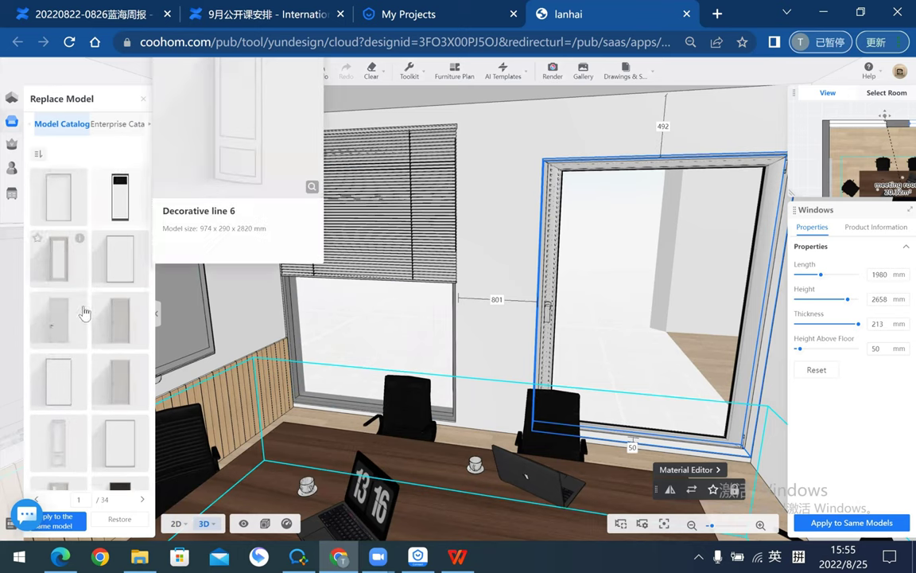
click(124, 206)
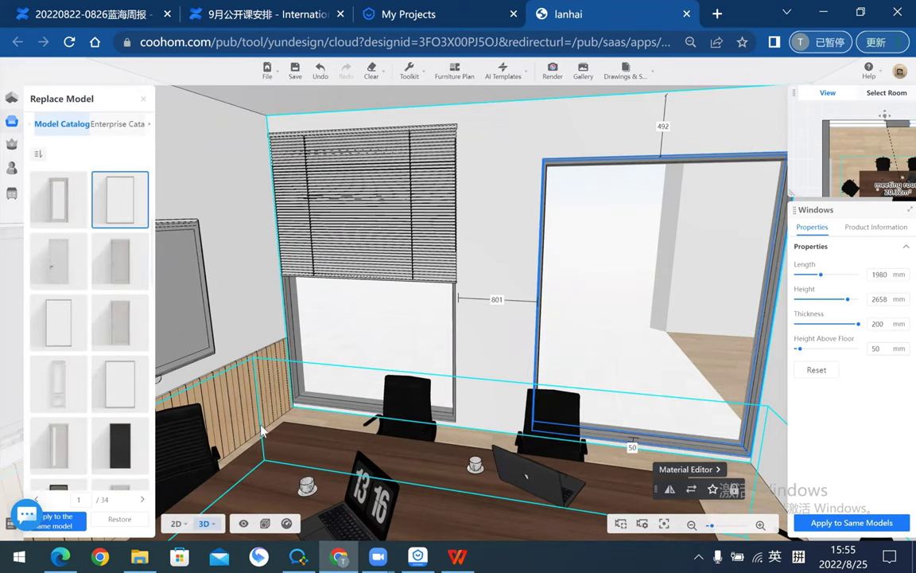
- Clear the window selection, move around the meeting room in 3D to inspect the new windows, and save
key(1)
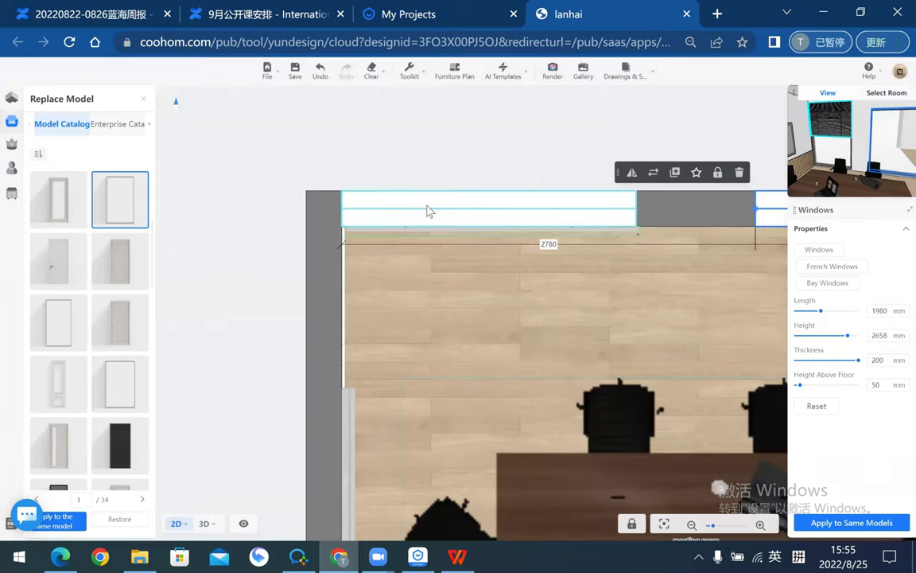
click(362, 183)
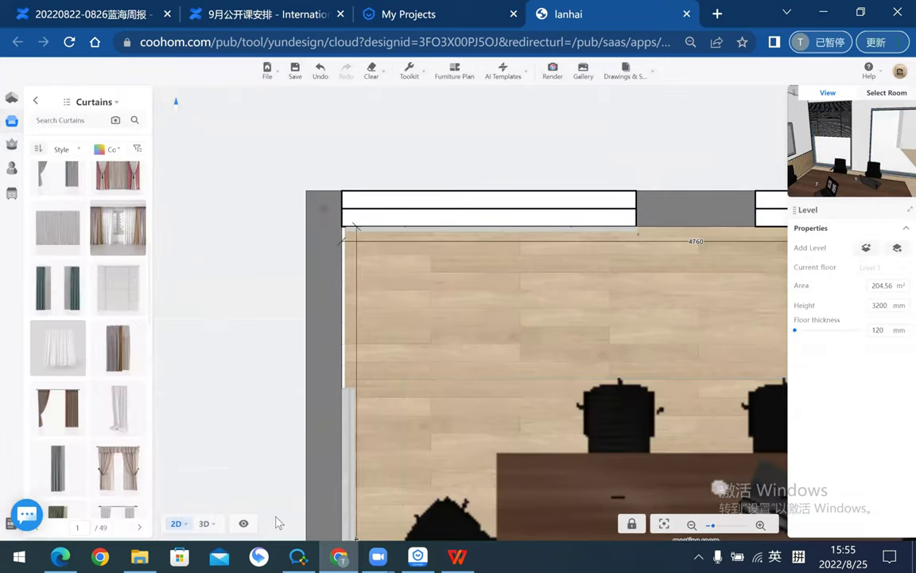
click(204, 523)
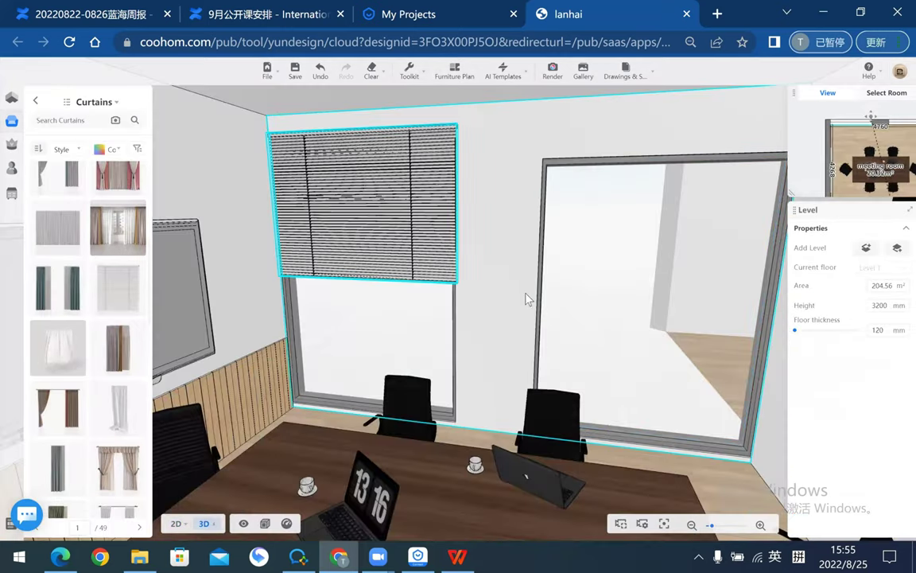
scroll(471, 243, down, 2)
scroll(476, 232, down, 2)
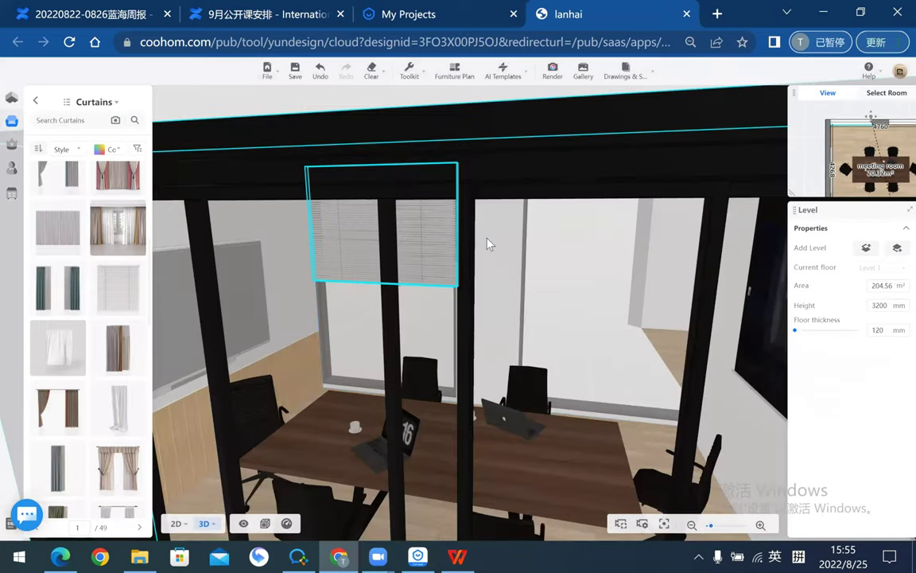
scroll(487, 243, up, 2)
scroll(405, 133, up, 1)
scroll(391, 123, up, 1)
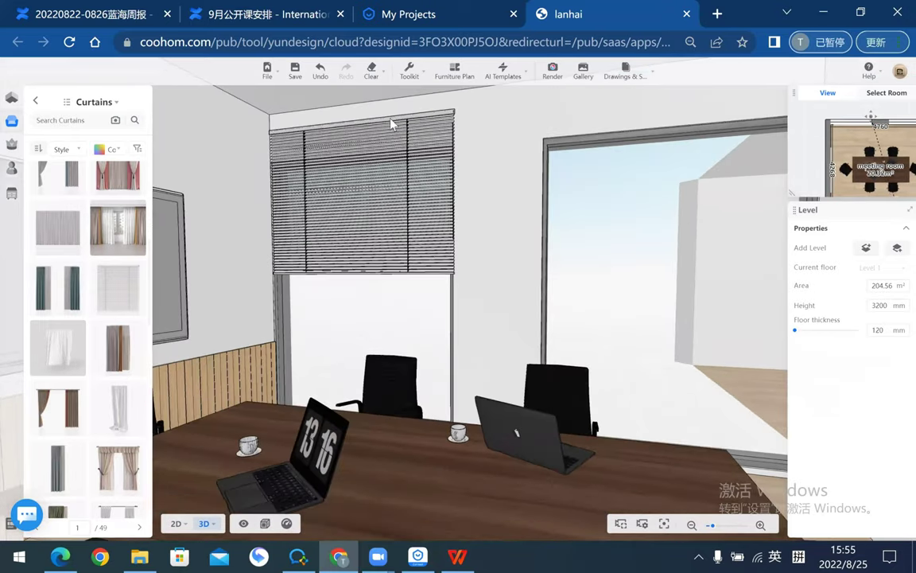
scroll(486, 260, down, 2)
scroll(479, 264, up, 1)
scroll(469, 134, up, 2)
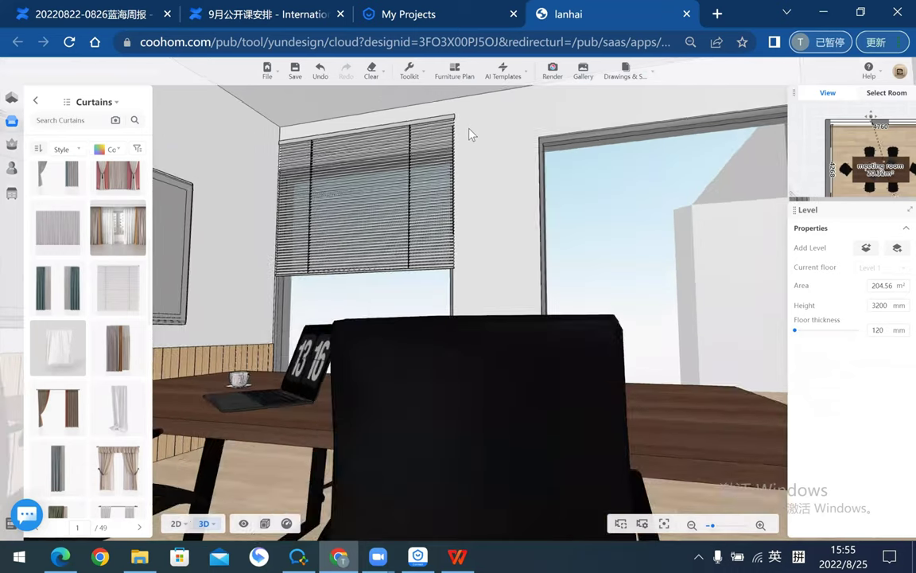
scroll(517, 155, up, 1)
scroll(564, 176, up, 1)
scroll(645, 190, up, 2)
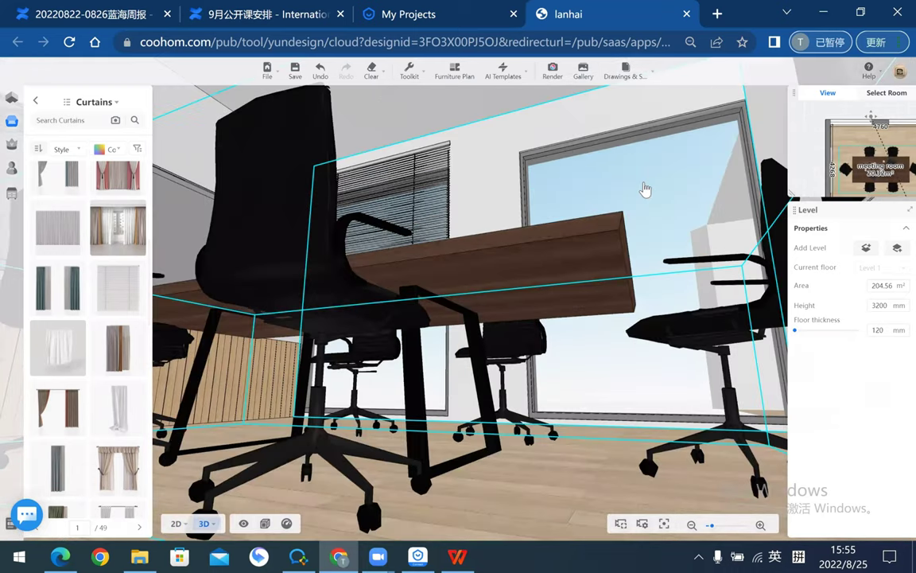
scroll(645, 189, down, 2)
scroll(605, 213, down, 2)
key(ctrl+s)
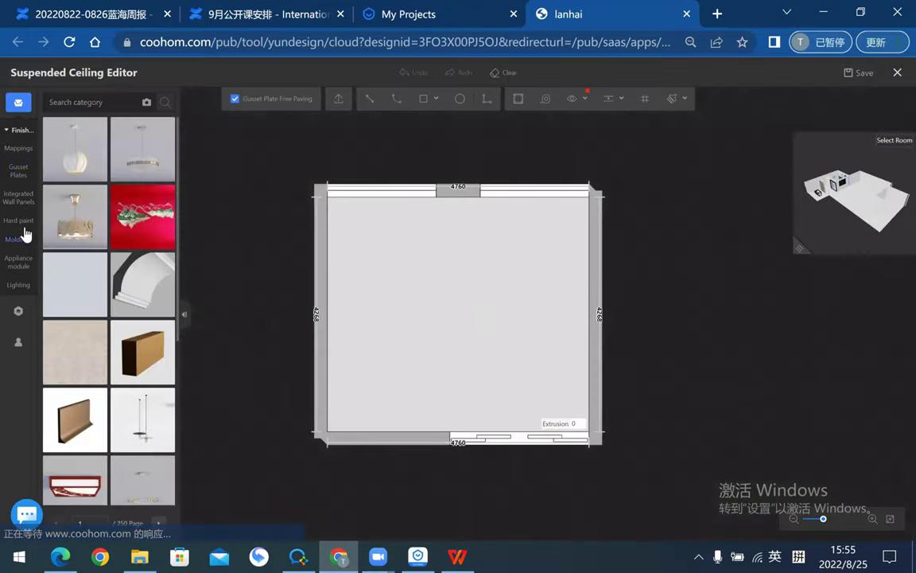
- Step through the Hard paint, Moldings and Appliance module ceiling categories to Lighting products
click(20, 220)
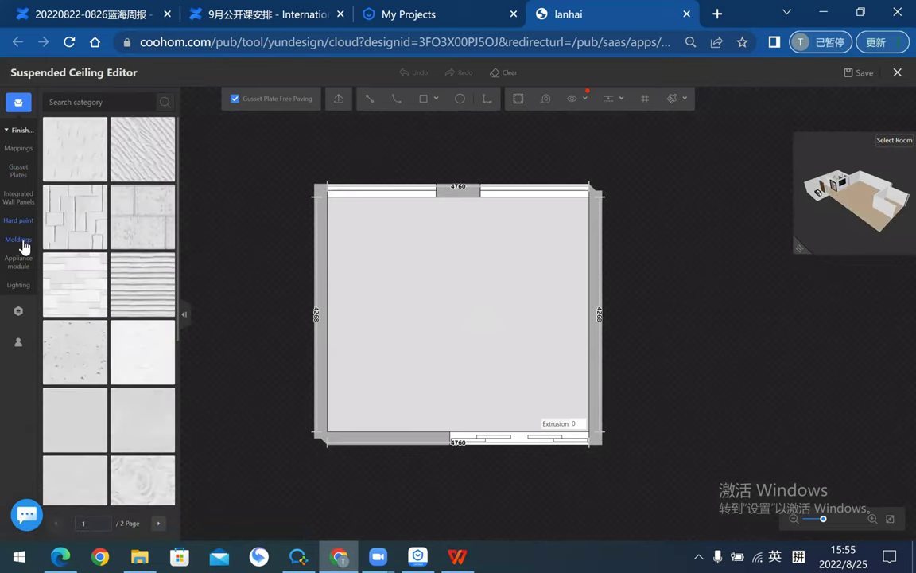
click(25, 241)
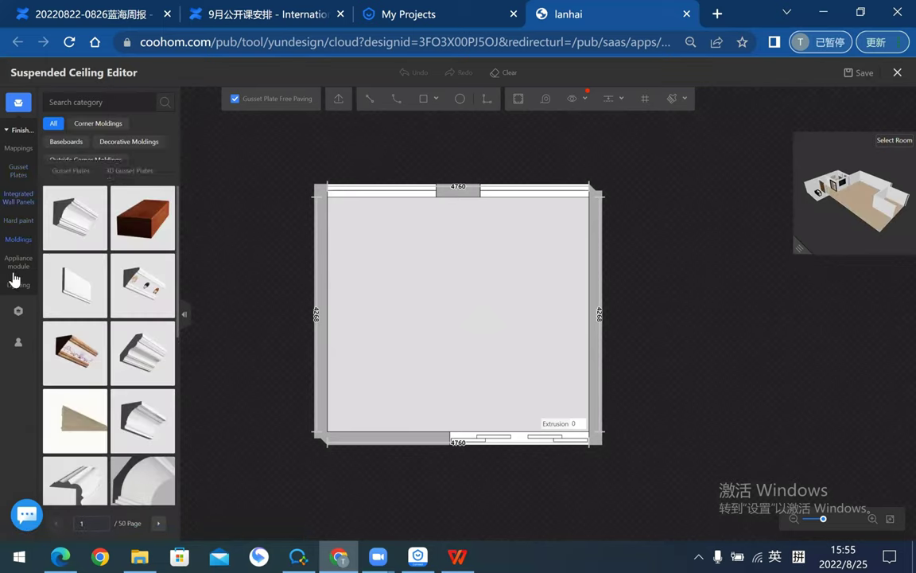
click(17, 263)
click(21, 288)
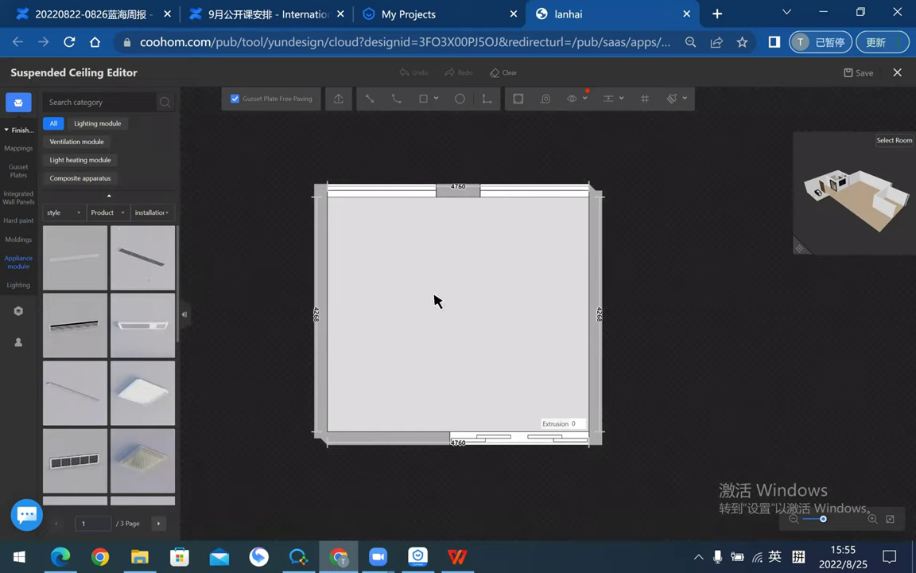
mouse_move(142, 325)
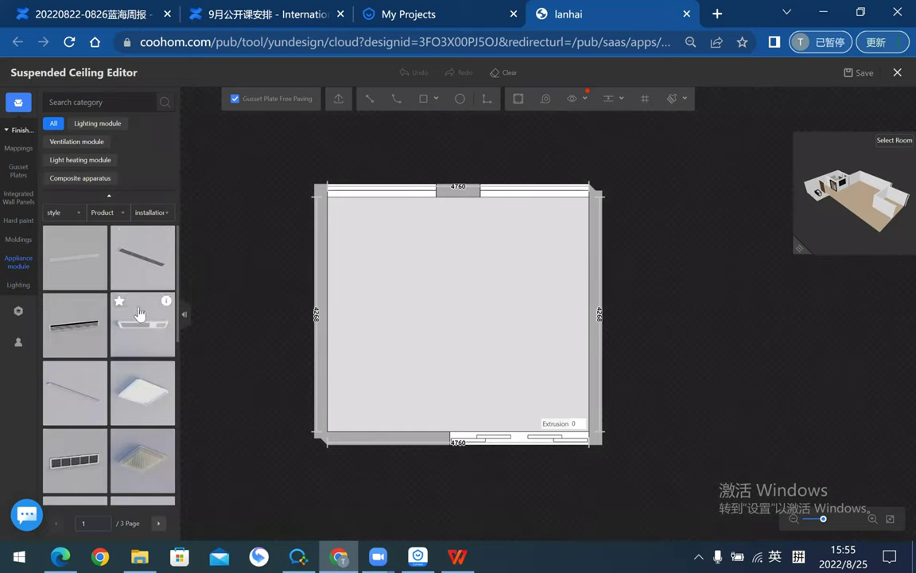
- Scroll through the pages of lighting appliance products
scroll(121, 302, down, 2)
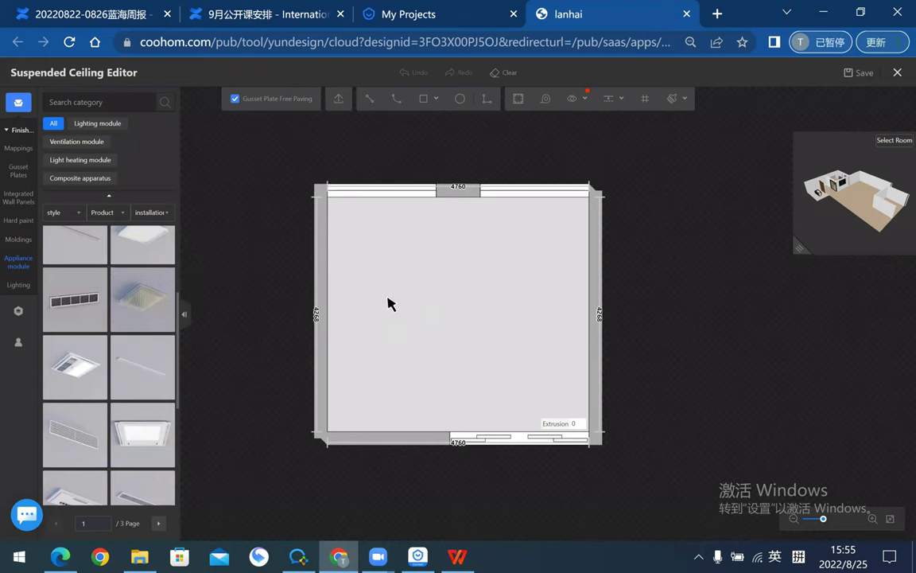
scroll(120, 358, down, 2)
scroll(124, 374, down, 2)
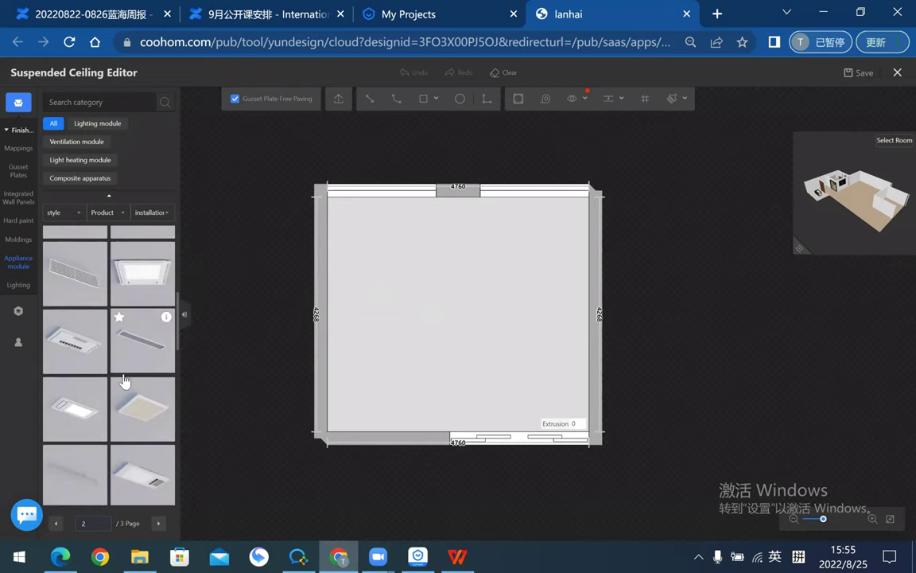
scroll(112, 374, down, 2)
scroll(109, 372, down, 2)
scroll(113, 370, down, 2)
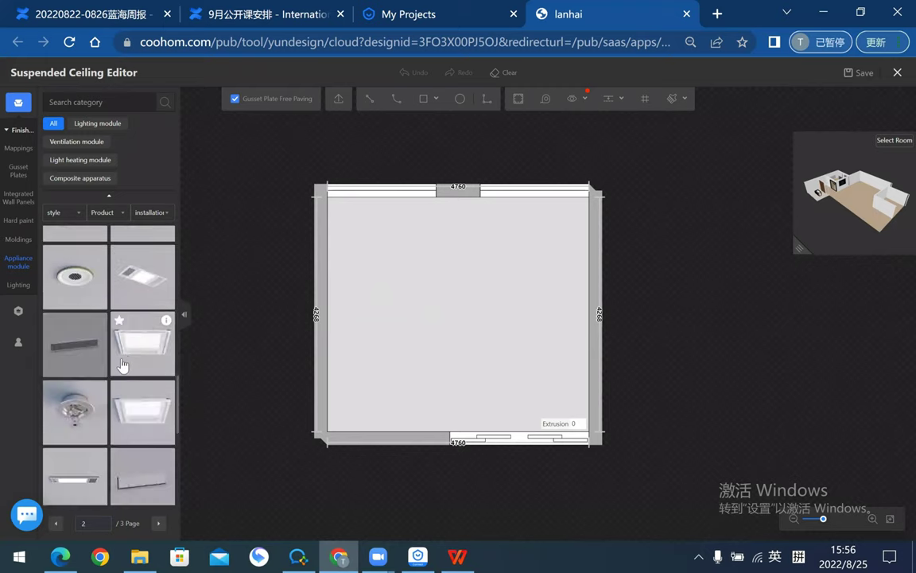
scroll(120, 366, down, 2)
scroll(126, 363, down, 2)
scroll(126, 366, down, 2)
scroll(116, 378, down, 2)
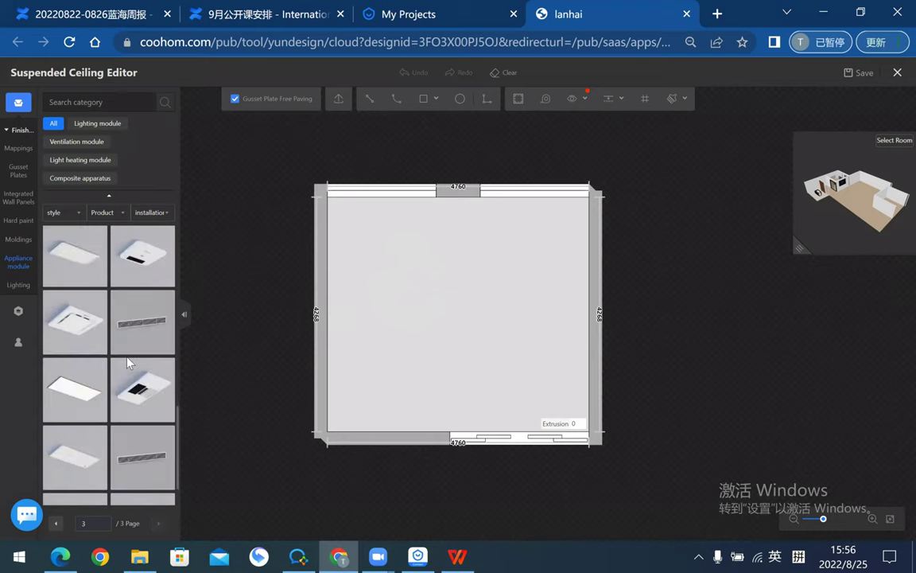
scroll(103, 394, down, 2)
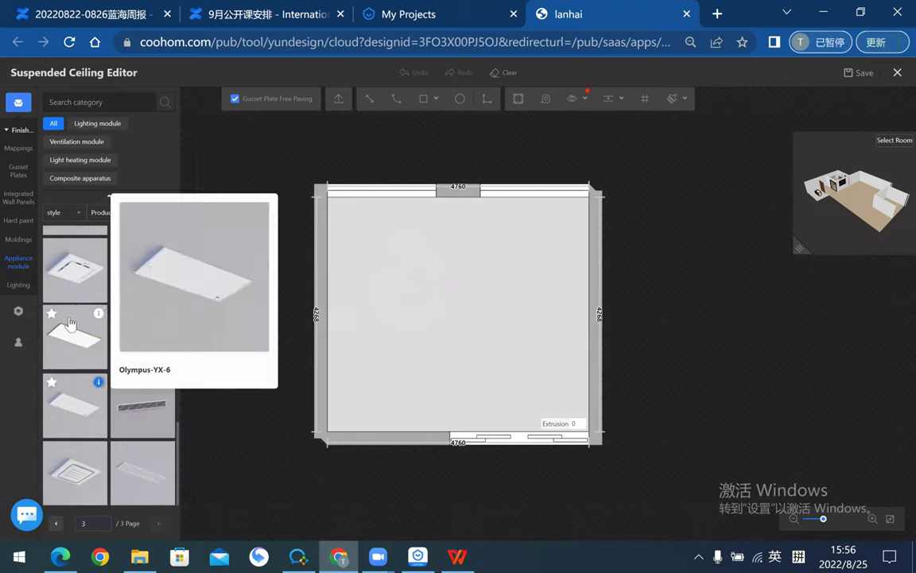
scroll(67, 286, up, 3)
scroll(87, 311, down, 1)
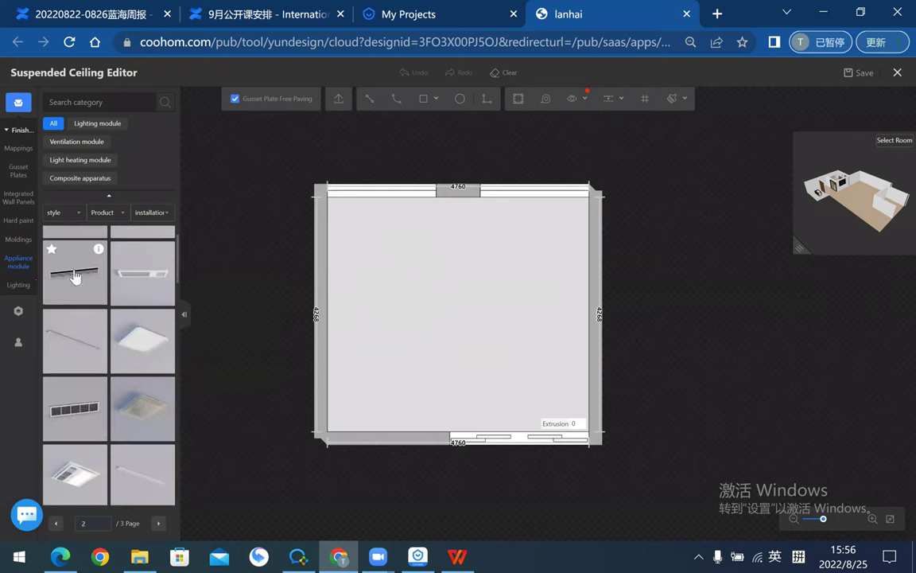
- Check the lighting fixtures and gusset plates, then settle on the Moldings collection
click(18, 284)
scroll(107, 317, down, 2)
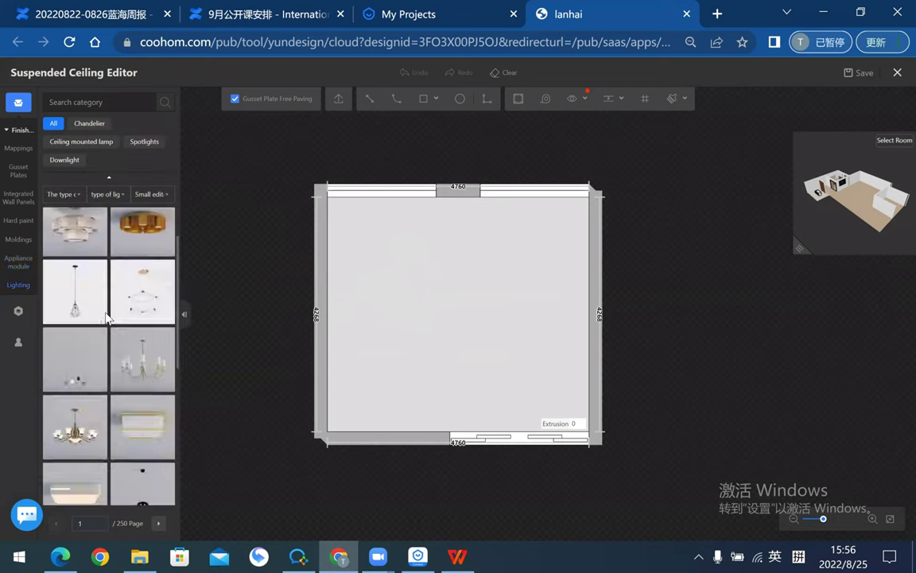
scroll(121, 315, up, 2)
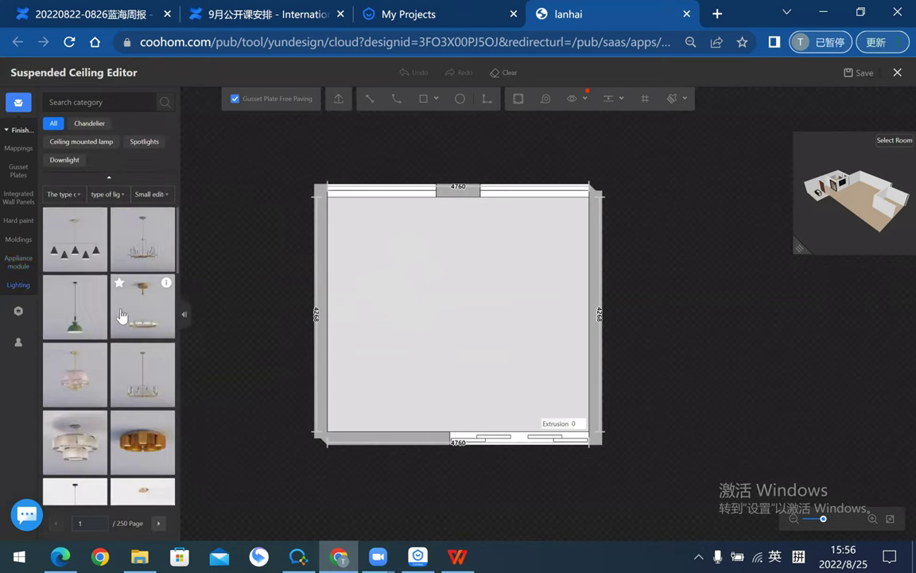
click(18, 175)
click(18, 239)
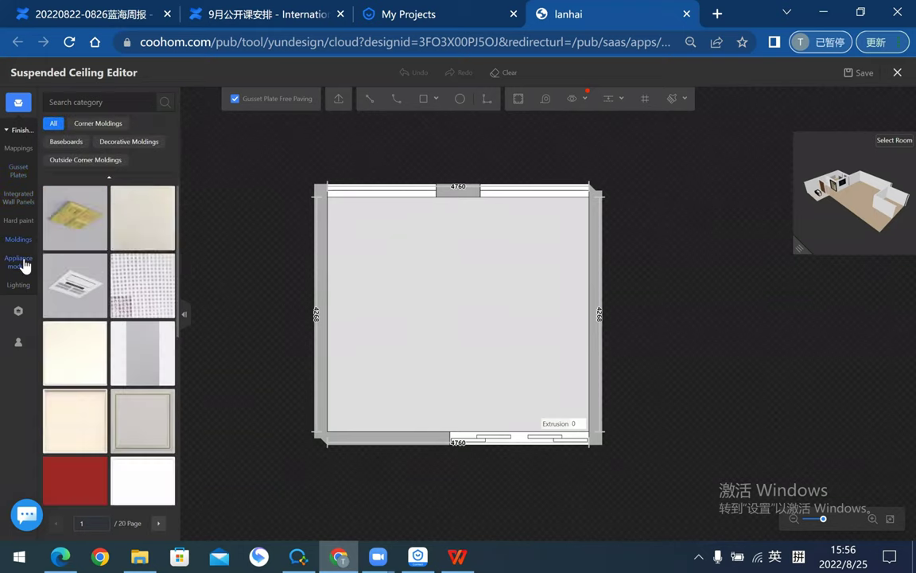
- Place a trial light module from Appliance modules in the ceiling's bottom-left corner
click(29, 262)
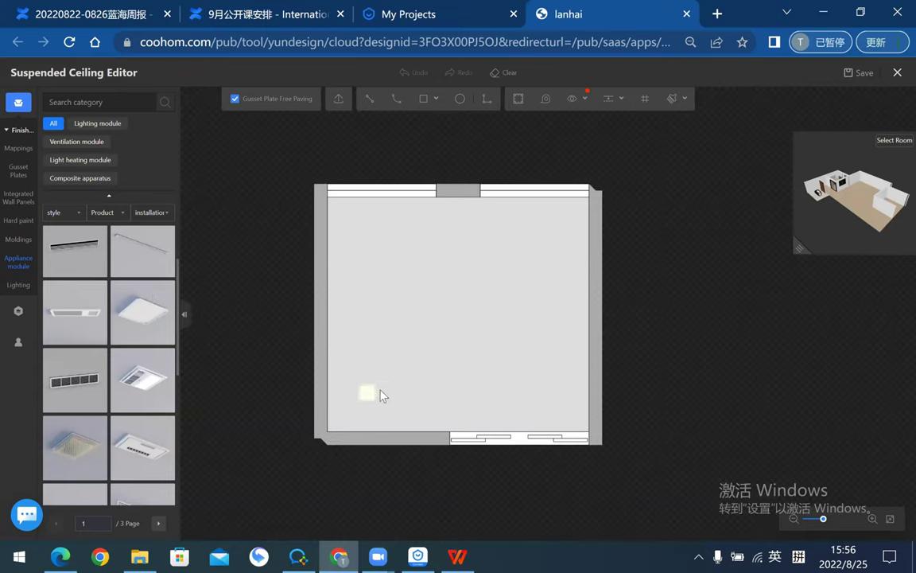
scroll(358, 406, up, 3)
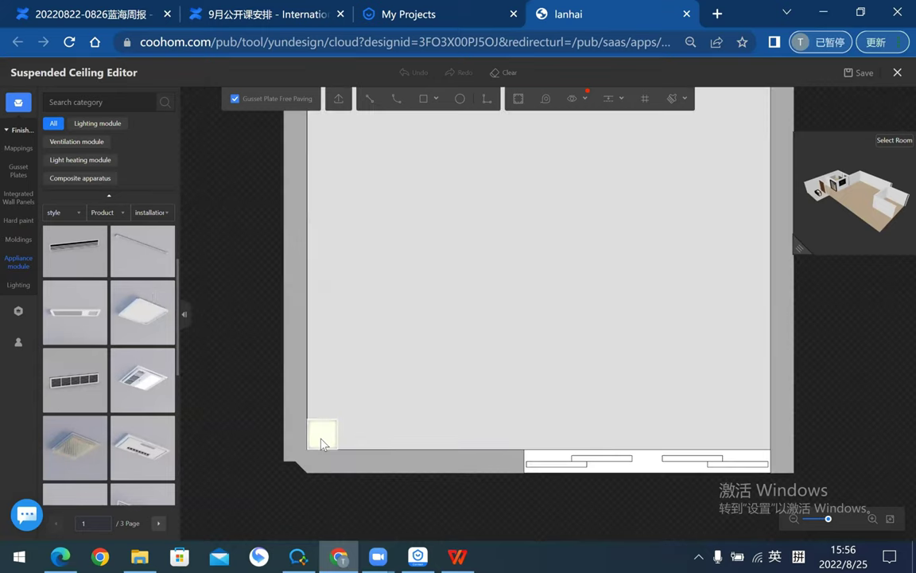
scroll(386, 398, down, 5)
click(350, 414)
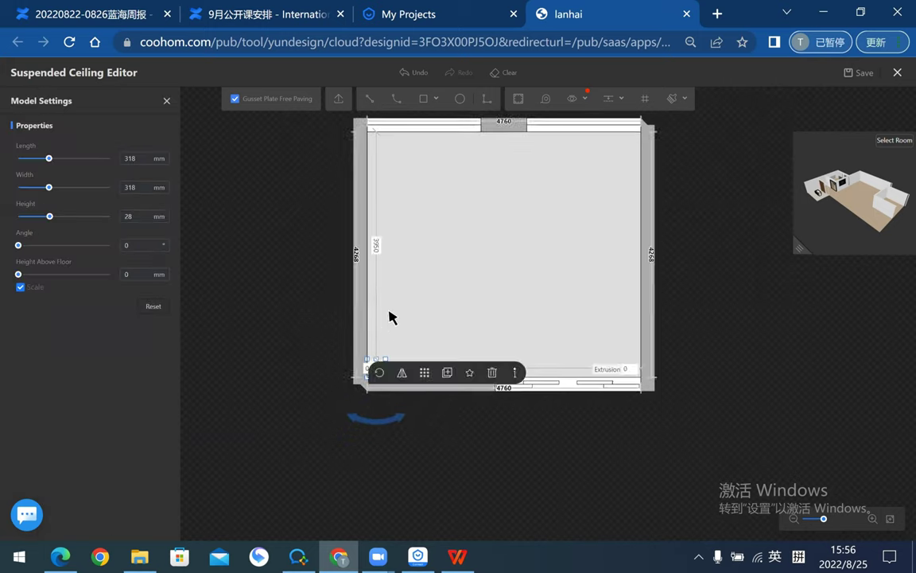
- Delete the trial light module so the ceiling is blank again
scroll(352, 397, up, 3)
scroll(374, 425, up, 2)
scroll(405, 432, down, 2)
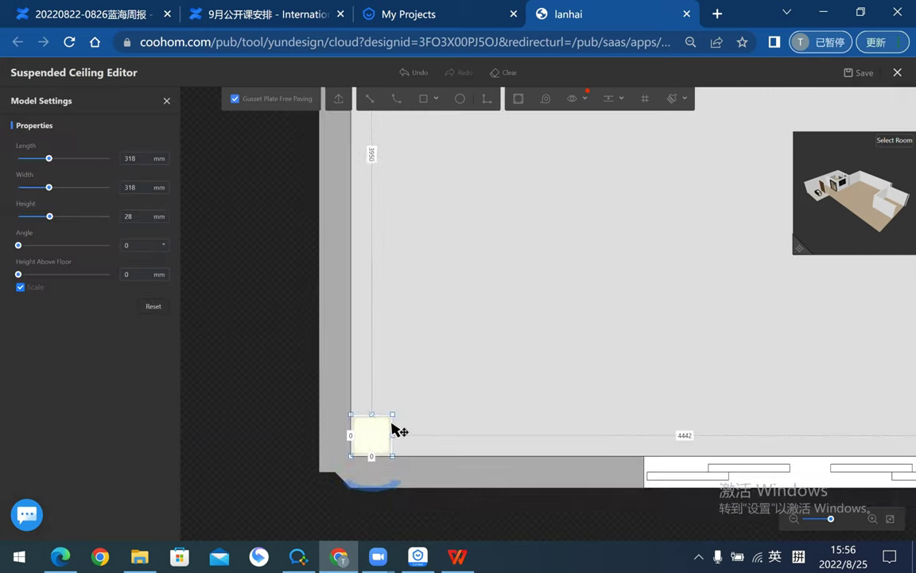
scroll(398, 429, down, 2)
scroll(334, 414, down, 1)
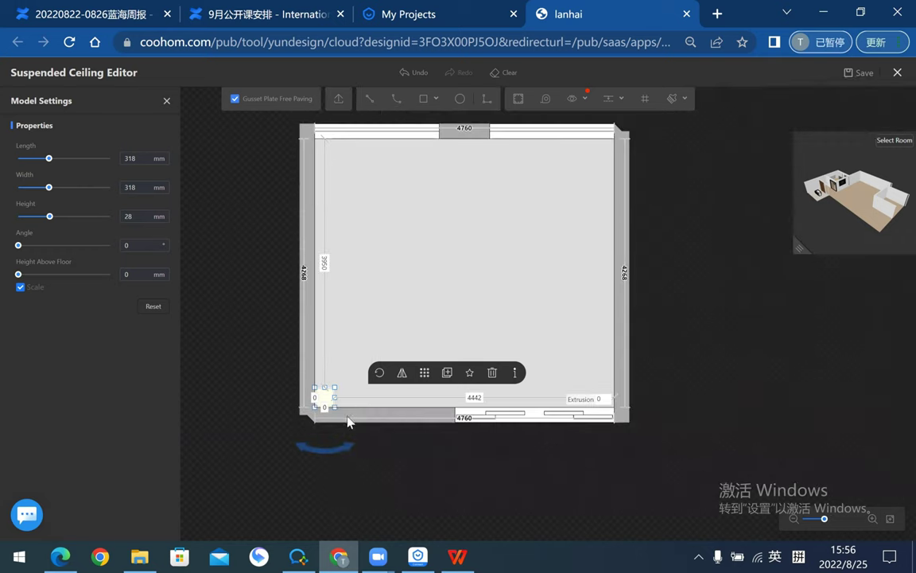
click(493, 373)
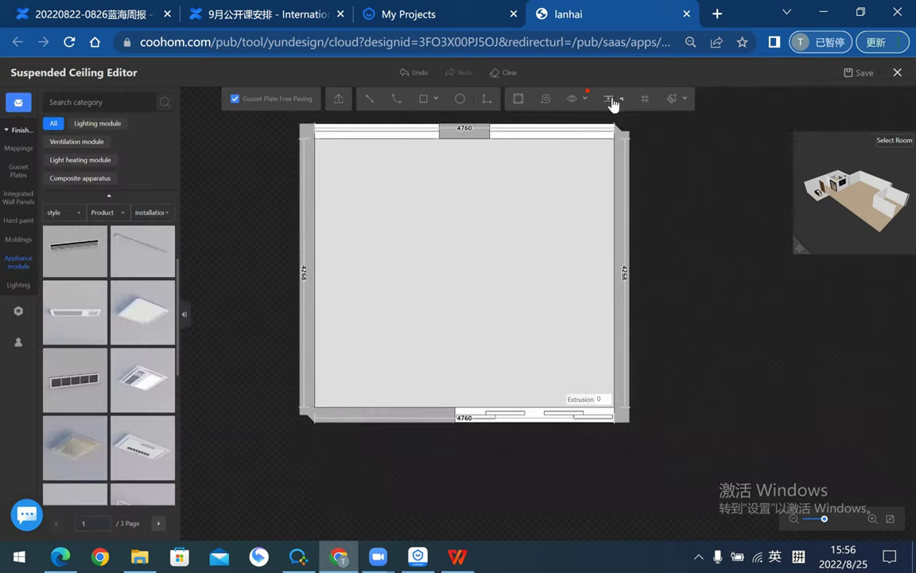
click(612, 101)
- Add guides 600 mm from the left and bottom walls and draw a corner panel to their intersection
click(557, 113)
text(600)
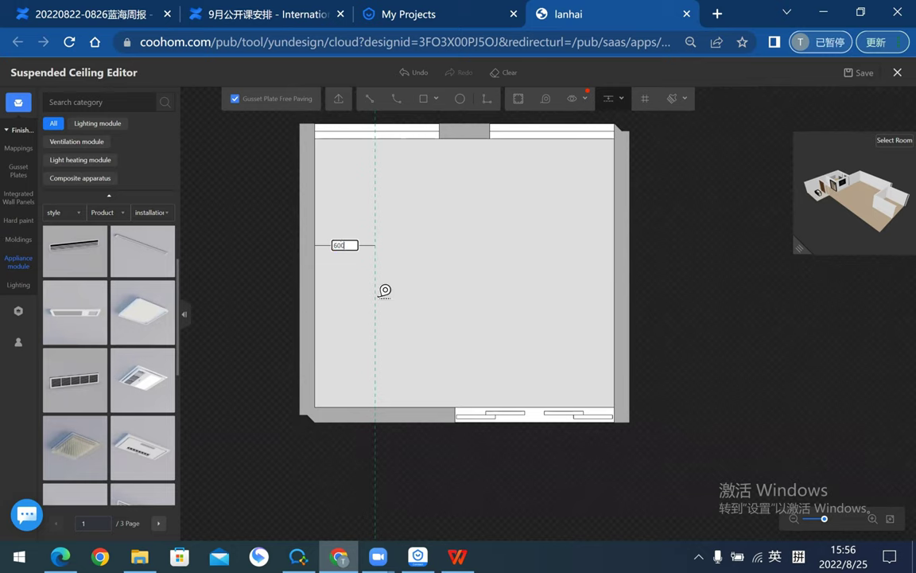
key(Return)
click(405, 360)
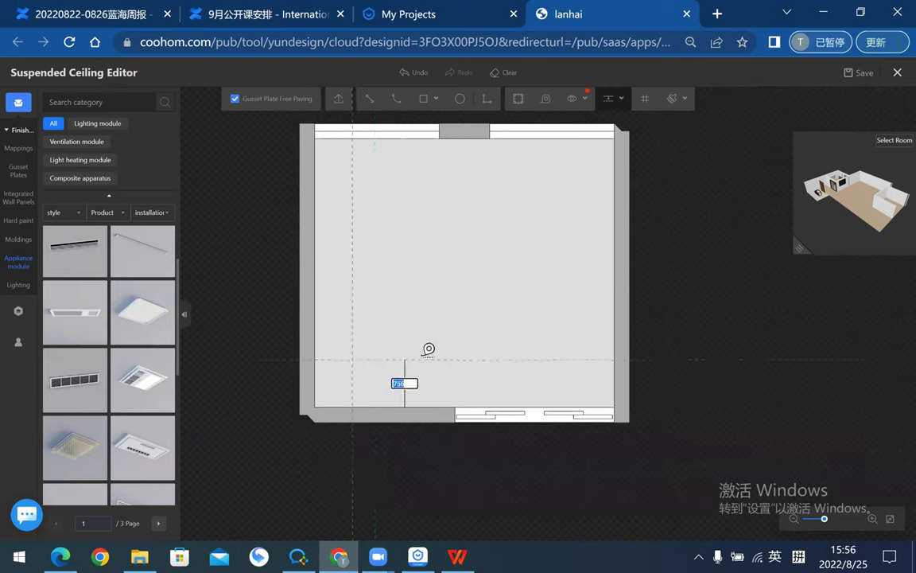
key(Return)
scroll(420, 427, up, 3)
click(423, 98)
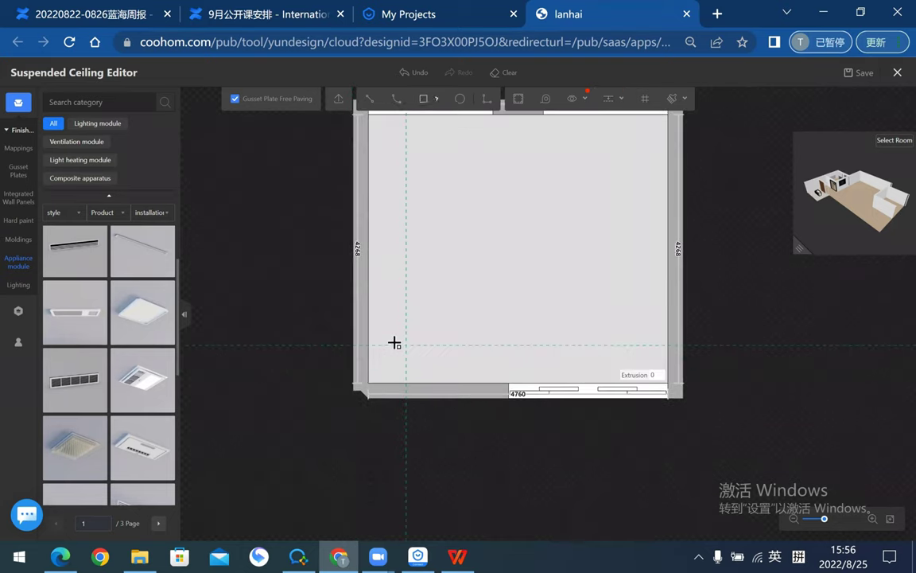
click(360, 396)
right_click(471, 450)
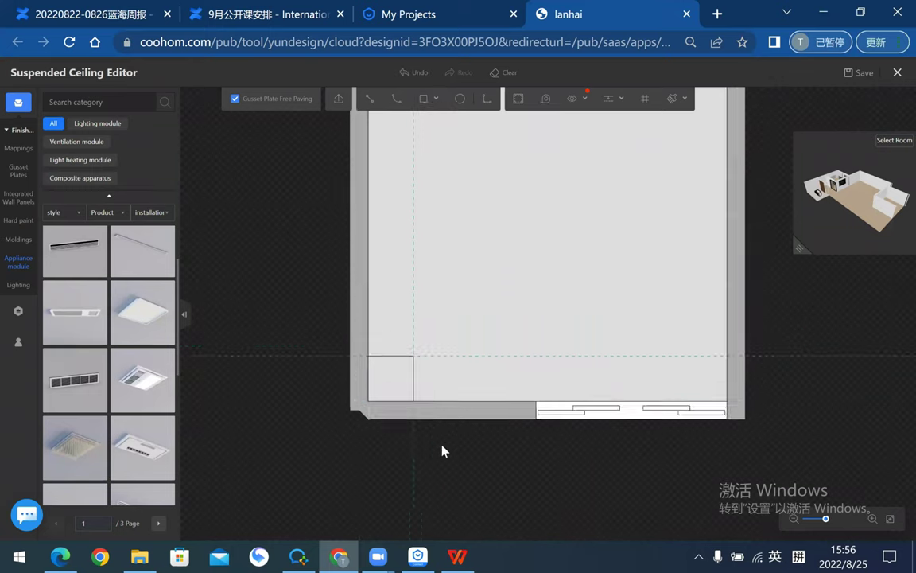
- Repeat the 600 mm corner panel along the bottom strip of the ceiling
click(378, 396)
click(376, 397)
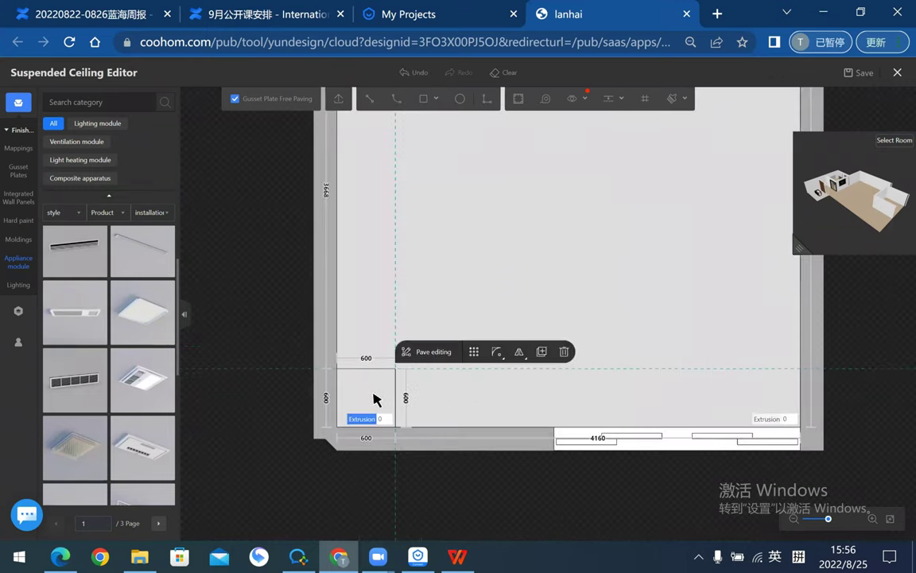
click(474, 352)
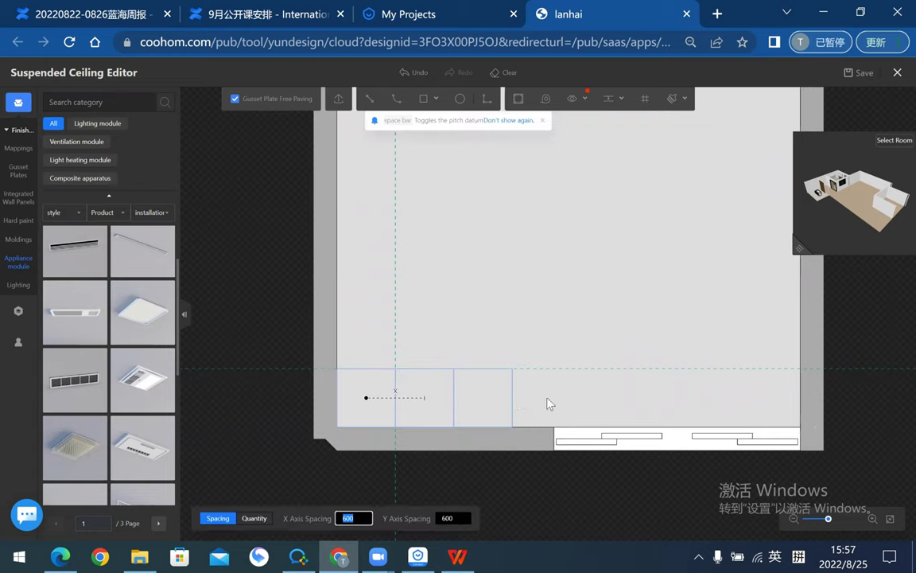
click(783, 407)
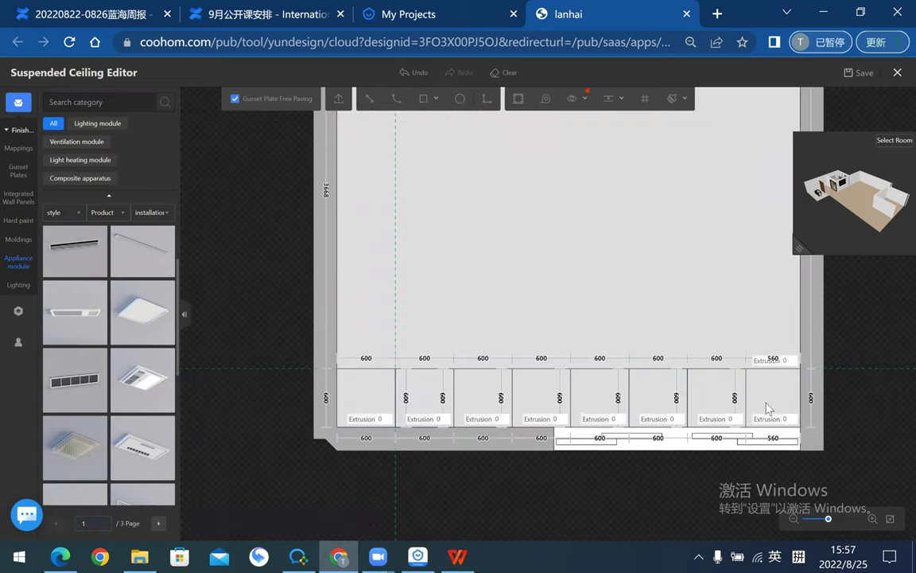
- Select the bottom row of panels and grid-pave the whole ceiling with 600 mm X/Y spacing
scroll(362, 398, down, 2)
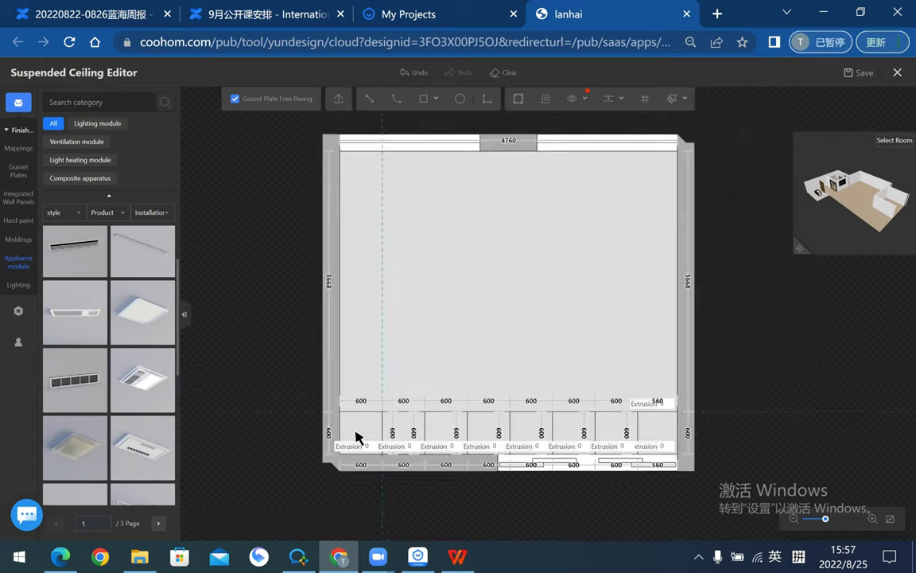
scroll(356, 434, up, 2)
click(364, 433)
click(401, 489)
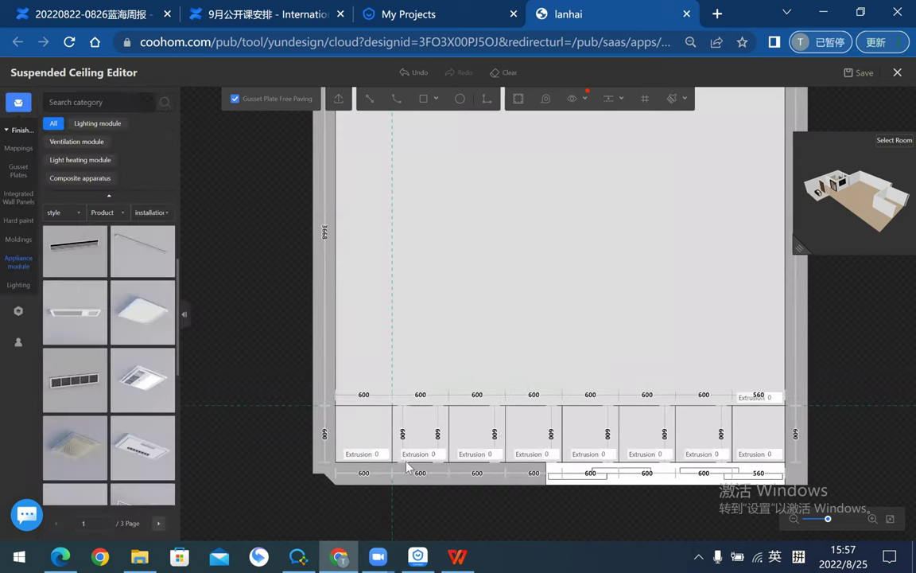
scroll(410, 470, down, 2)
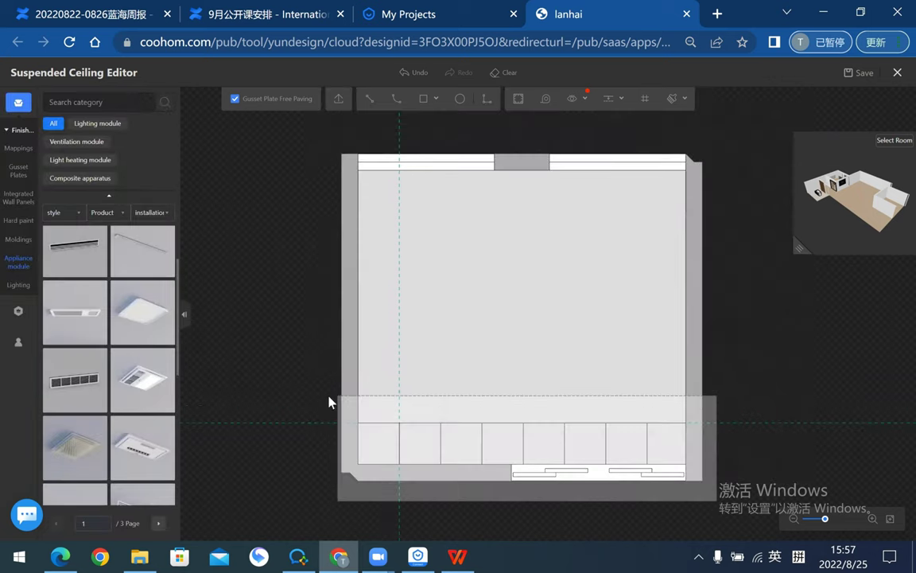
drag(719, 491, 330, 398)
click(362, 361)
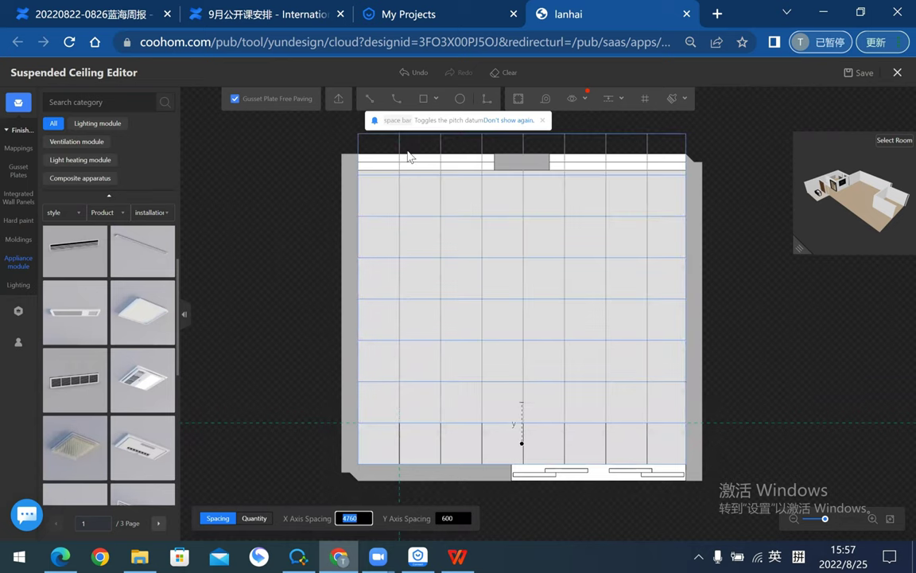
text(600)
key(Return)
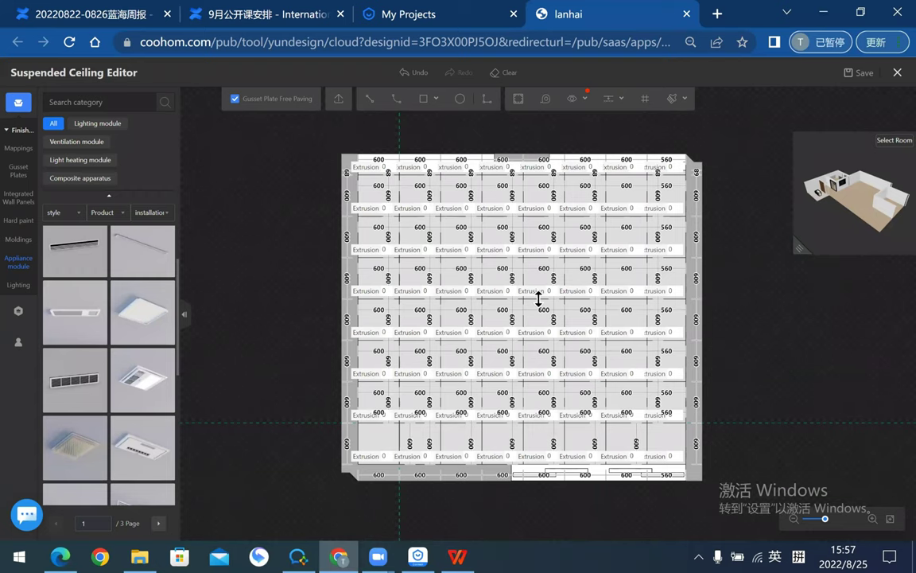
- Hide the line spacing, arc height and extrusion labels in the view display options
scroll(539, 299, up, 5)
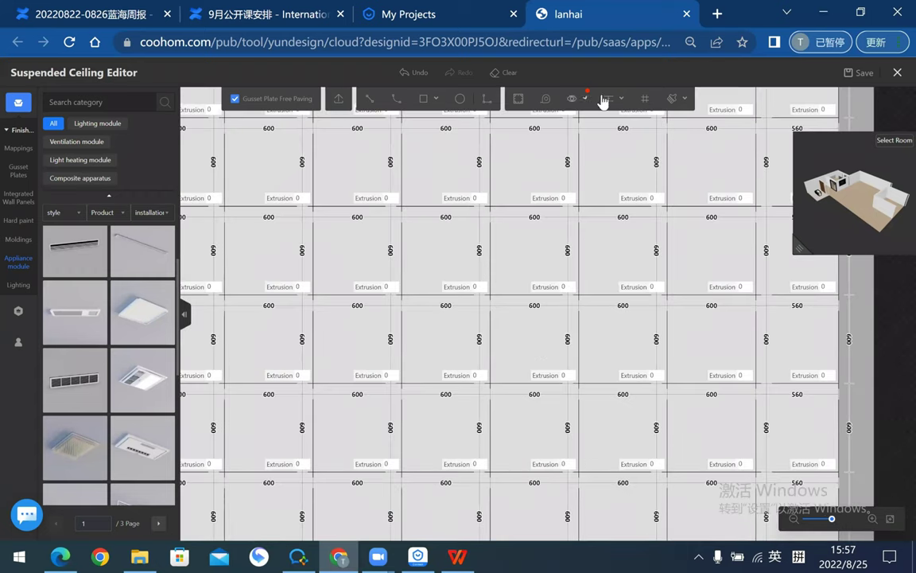
click(583, 98)
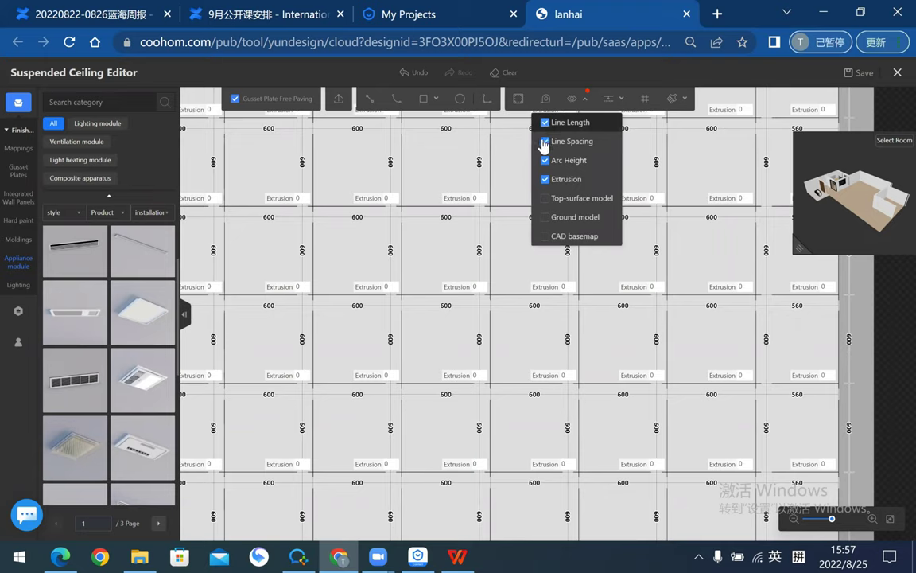
click(544, 141)
click(544, 160)
click(544, 179)
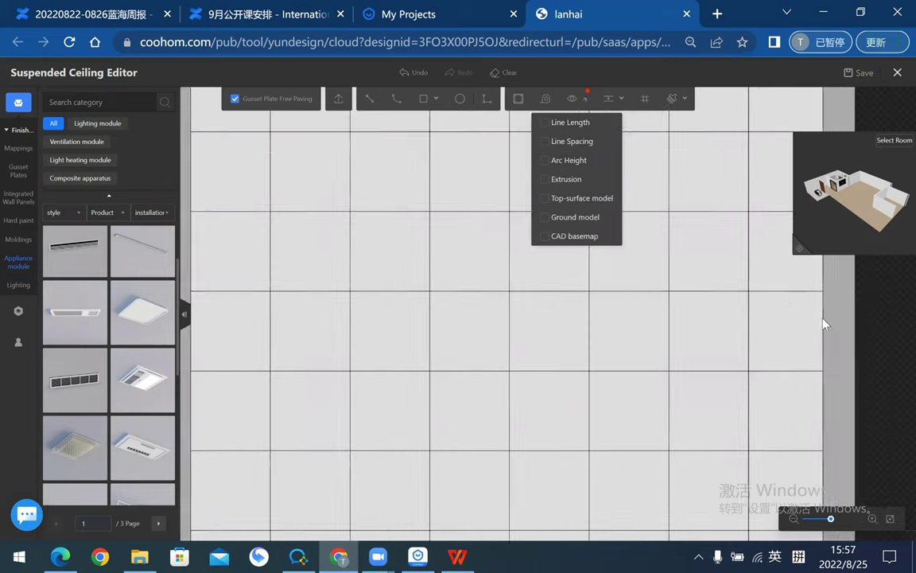
- Pick the square panel light from the catalogue
scroll(796, 334, down, 3)
scroll(750, 347, down, 2)
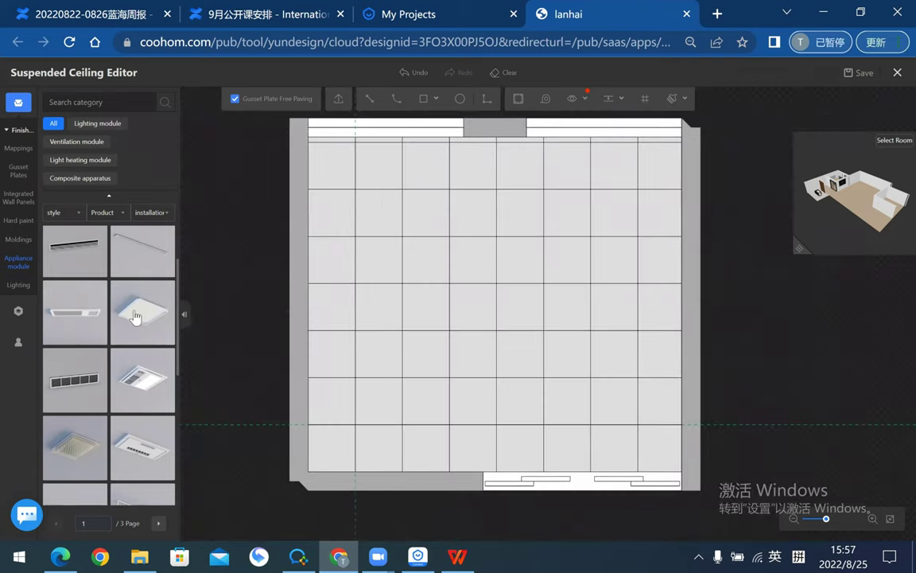
click(135, 316)
- Drop the panel light into a second-row grid cell and resize it to fit the cell
scroll(588, 306, up, 2)
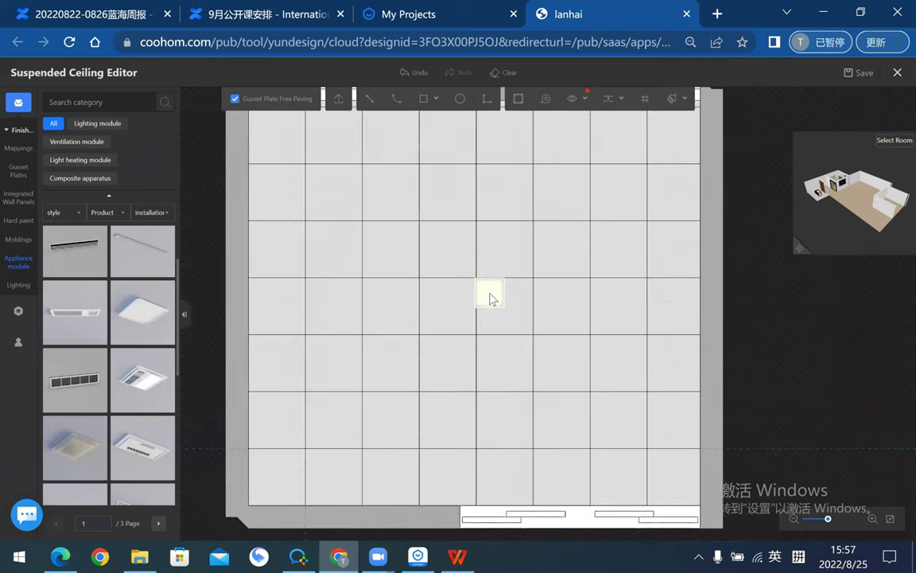
scroll(610, 393, down, 2)
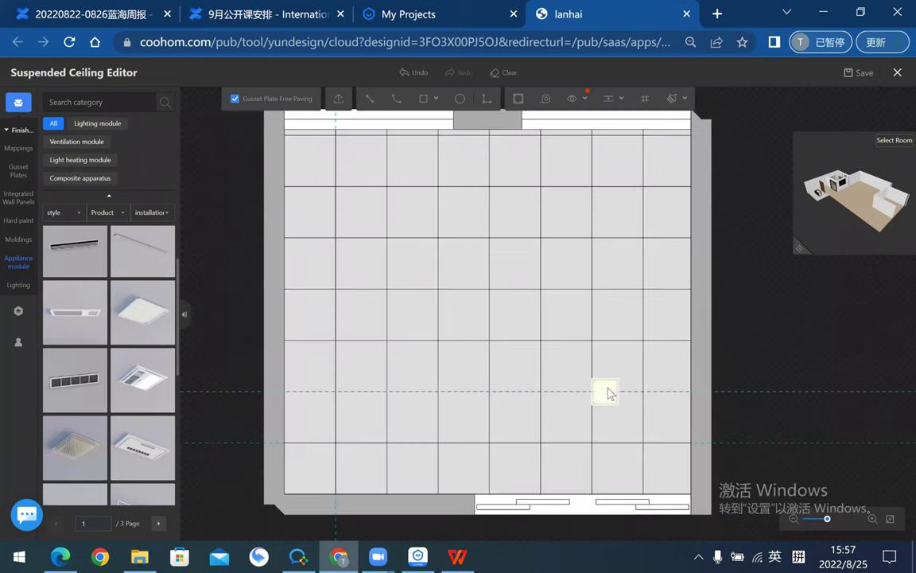
click(609, 393)
drag(516, 279, 409, 207)
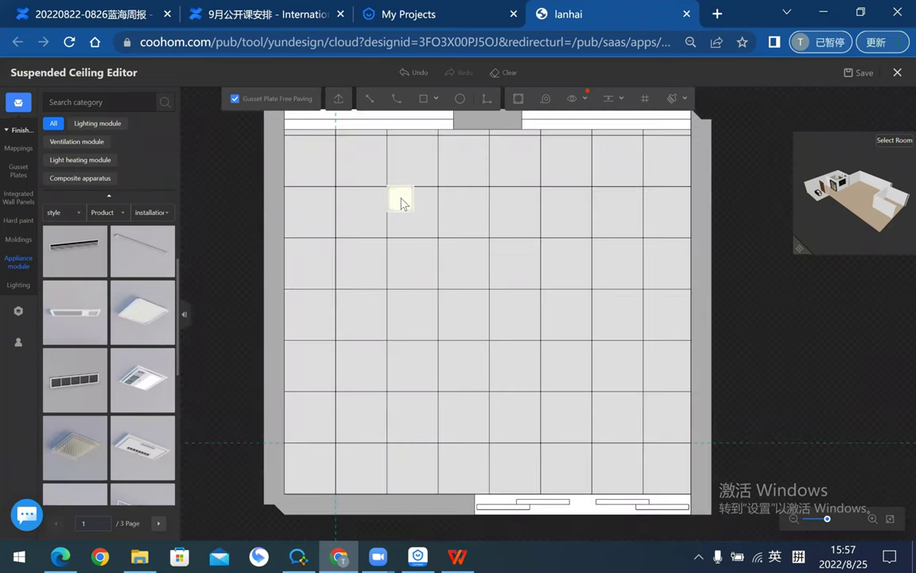
scroll(408, 207, up, 2)
click(421, 216)
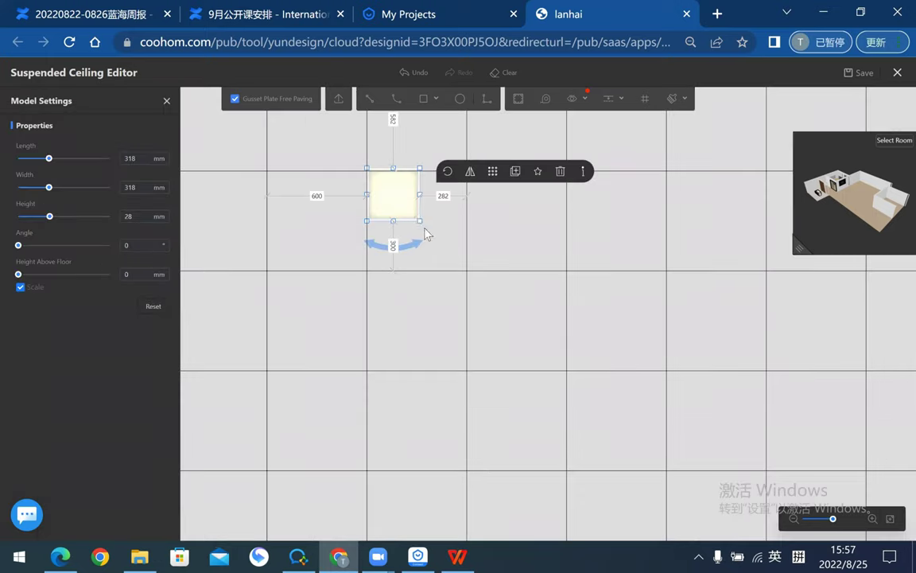
drag(420, 221, 471, 280)
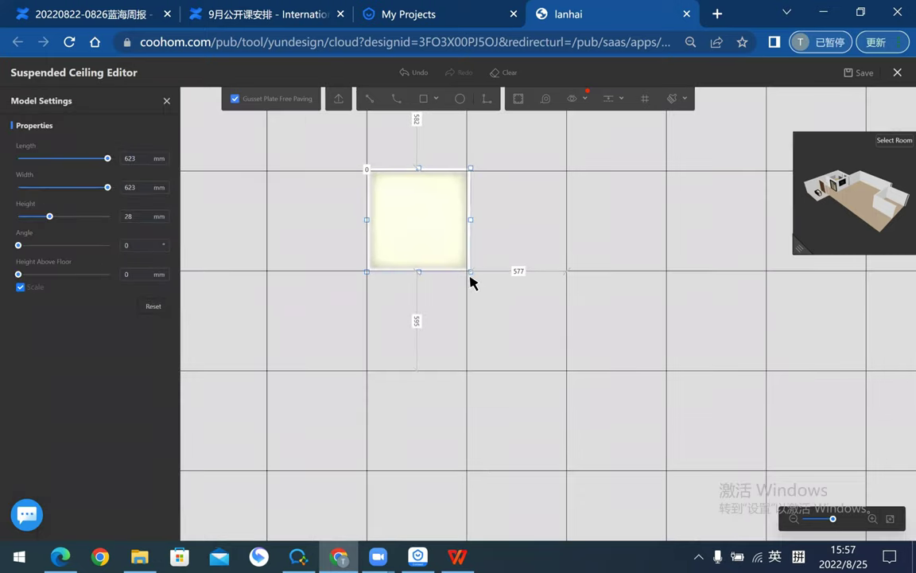
drag(471, 223, 470, 219)
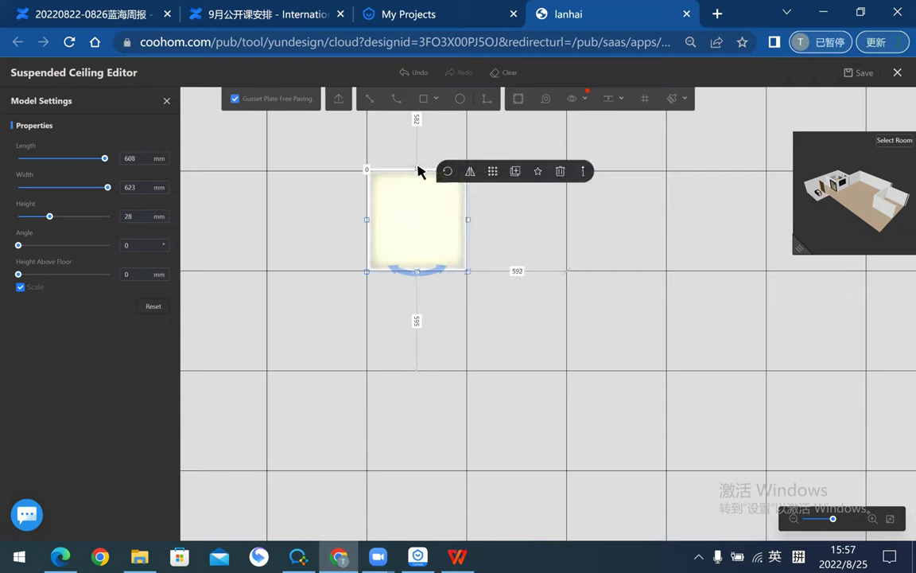
drag(416, 165, 419, 171)
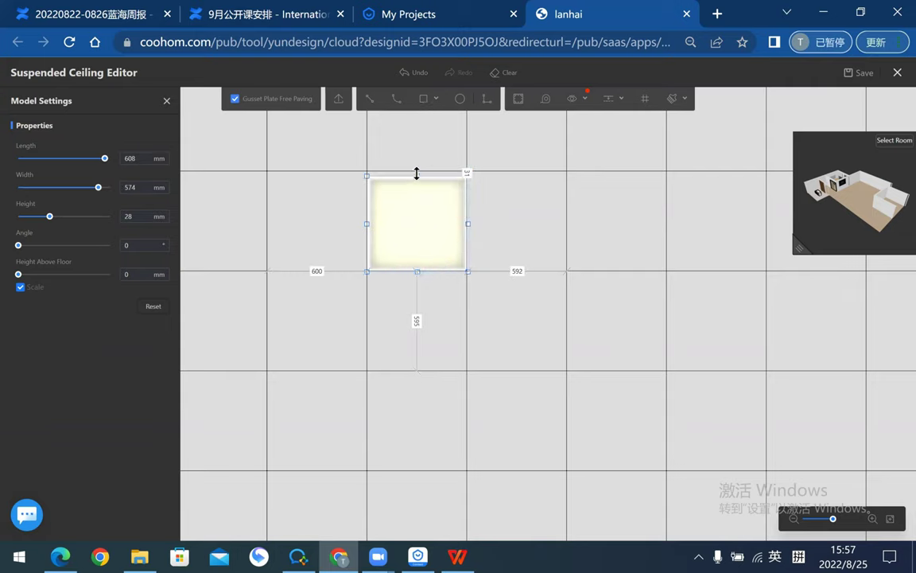
scroll(250, 342, down, 5)
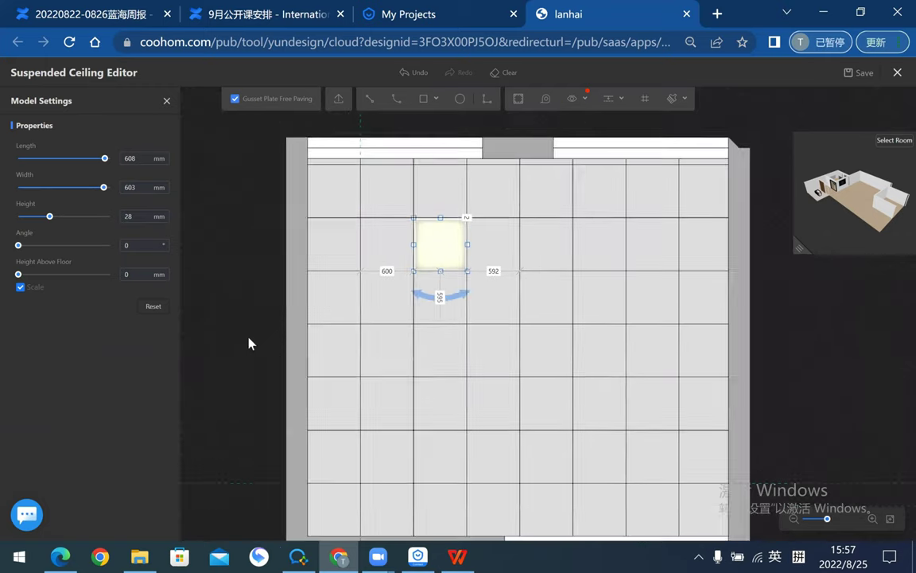
click(280, 326)
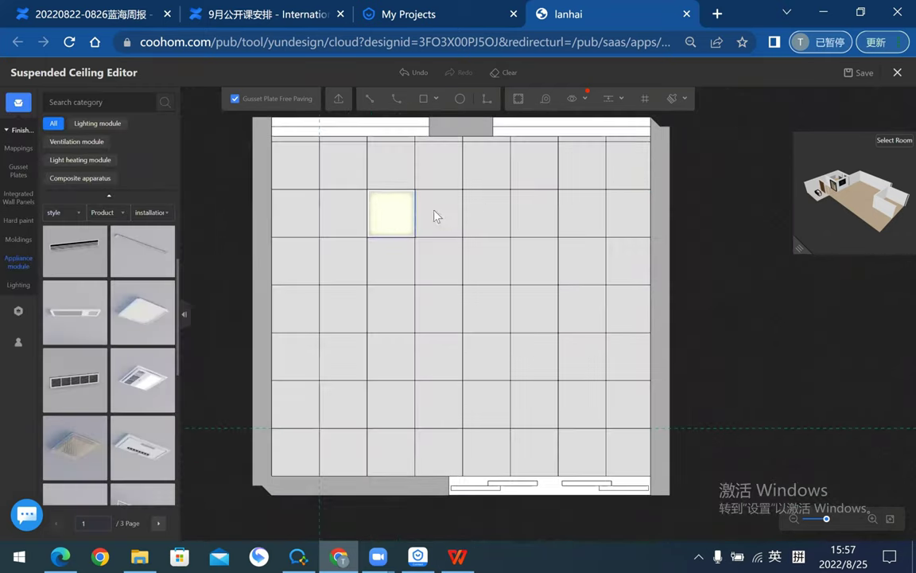
- Place panel light copies in the upper-left, lower-left, lower-right and upper-right cells, cancelling the extra copy
click(398, 208)
click(490, 176)
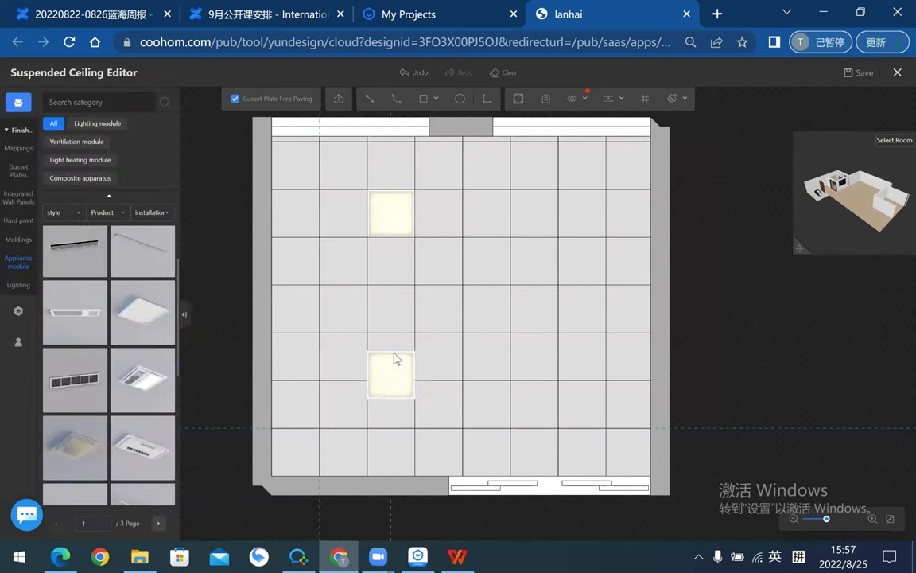
click(395, 358)
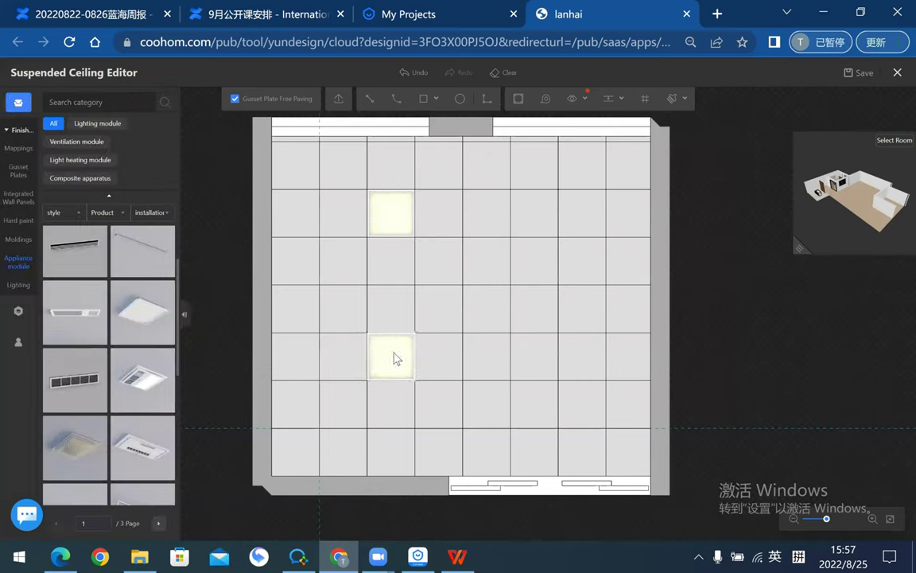
click(535, 364)
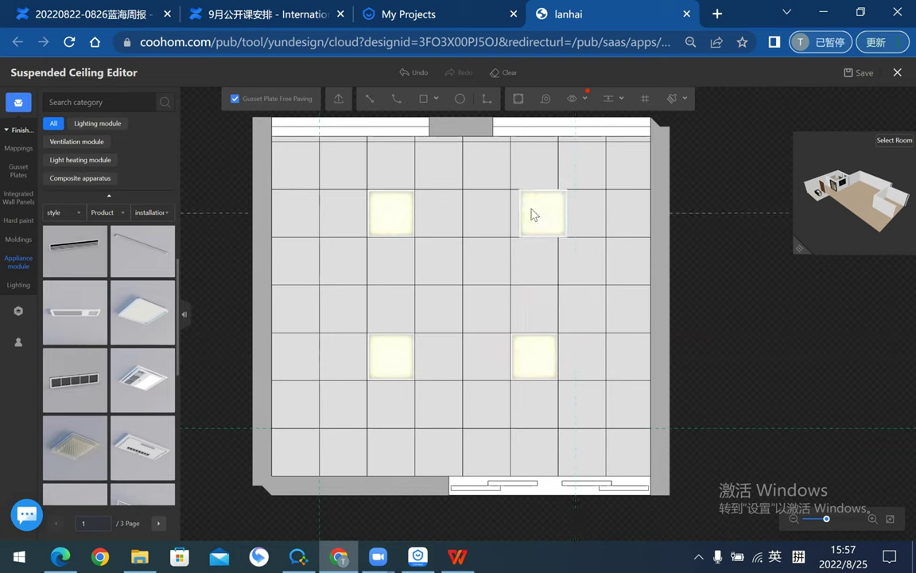
click(537, 212)
key(Escape)
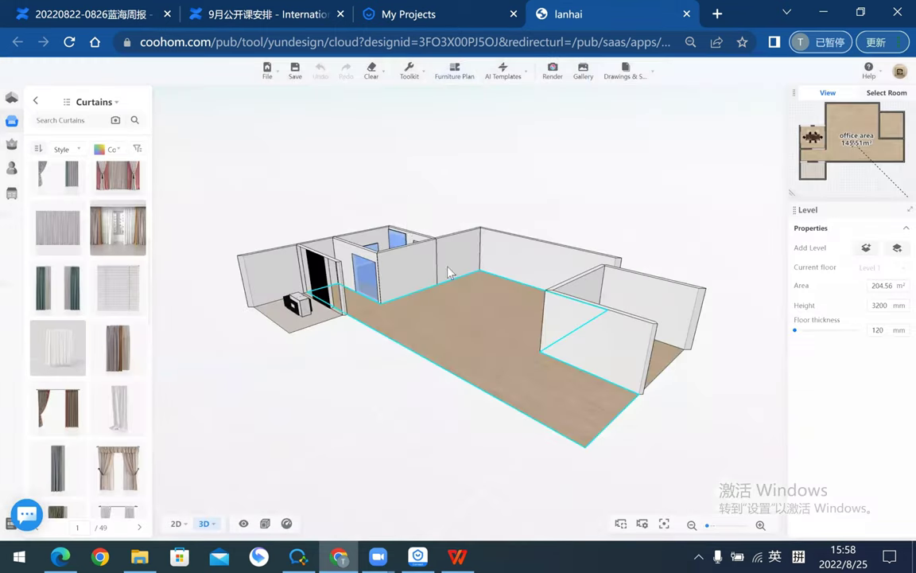
- Jump into the meeting room via Select Room, orbit to view its lit ceiling and furniture, then switch to 2D
scroll(406, 253, up, 5)
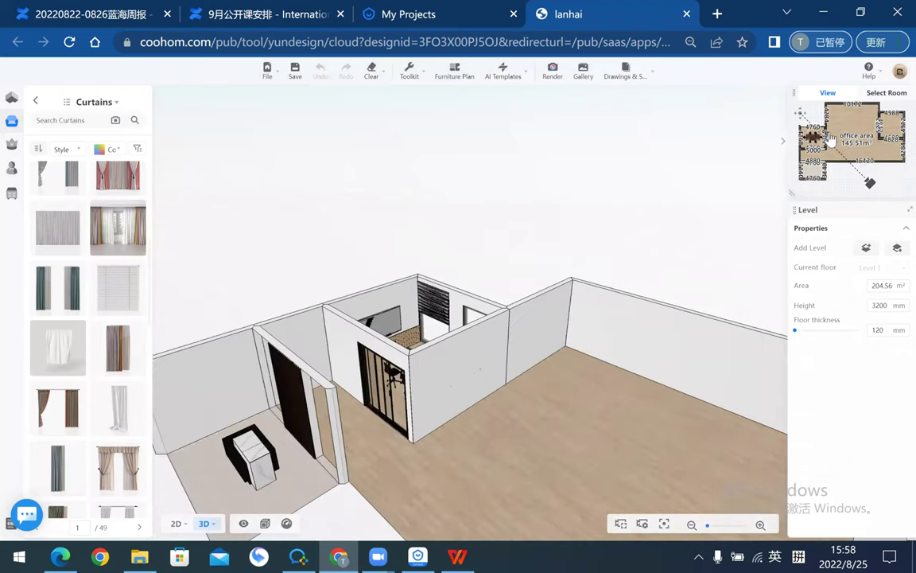
click(889, 94)
click(475, 305)
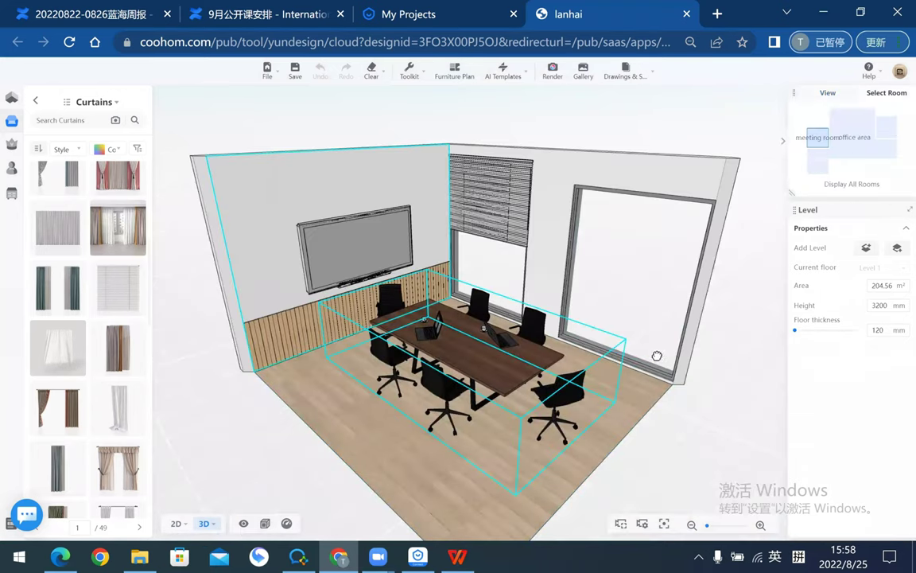
mouse_move(716, 401)
mouse_down()
mouse_move(654, 353)
mouse_move(705, 256)
mouse_up()
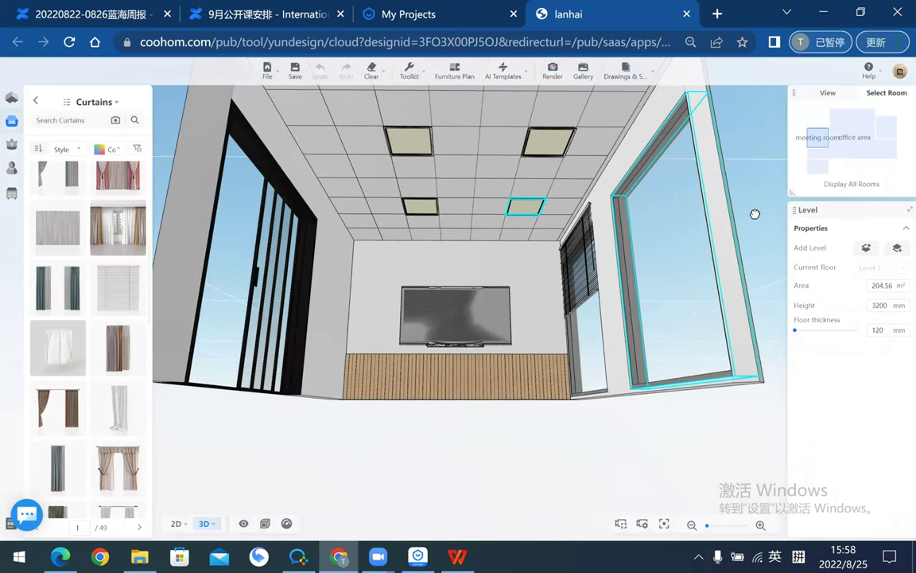
drag(163, 477, 788, 187)
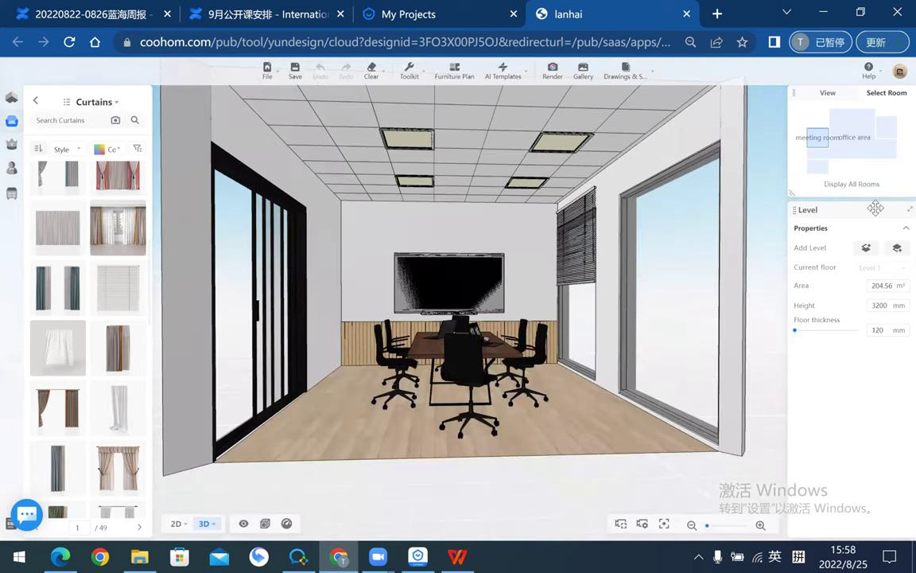
scroll(470, 358, down, 5)
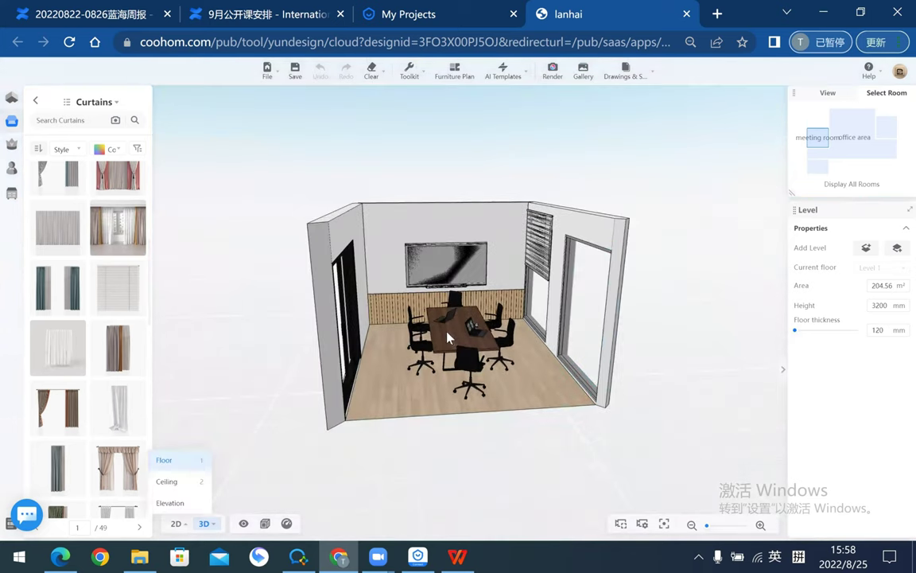
scroll(470, 415, down, 3)
drag(477, 417, 438, 401)
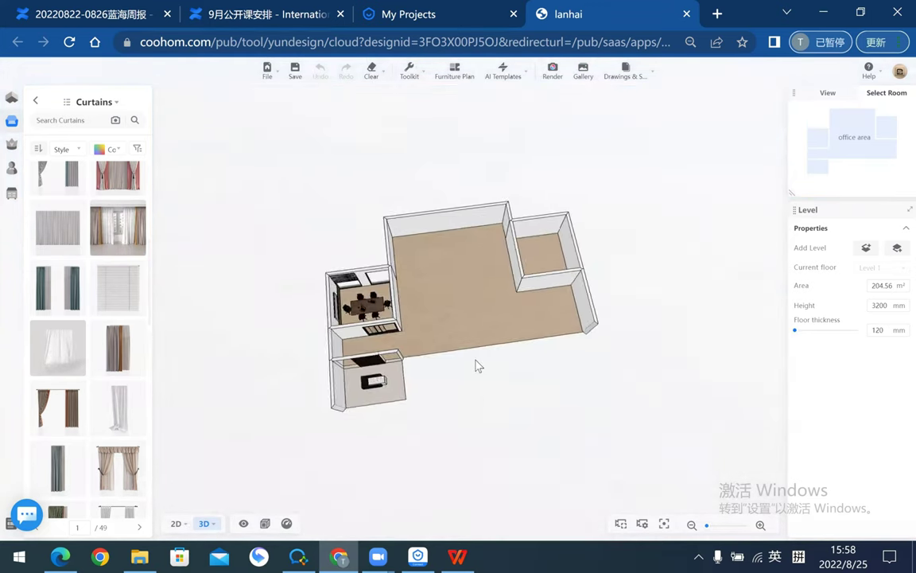
scroll(458, 471, up, 2)
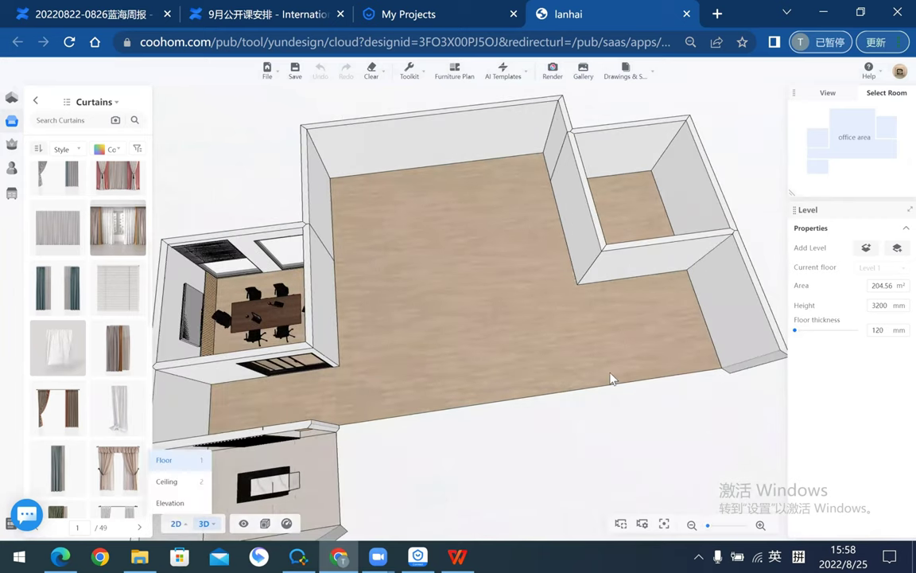
key(1)
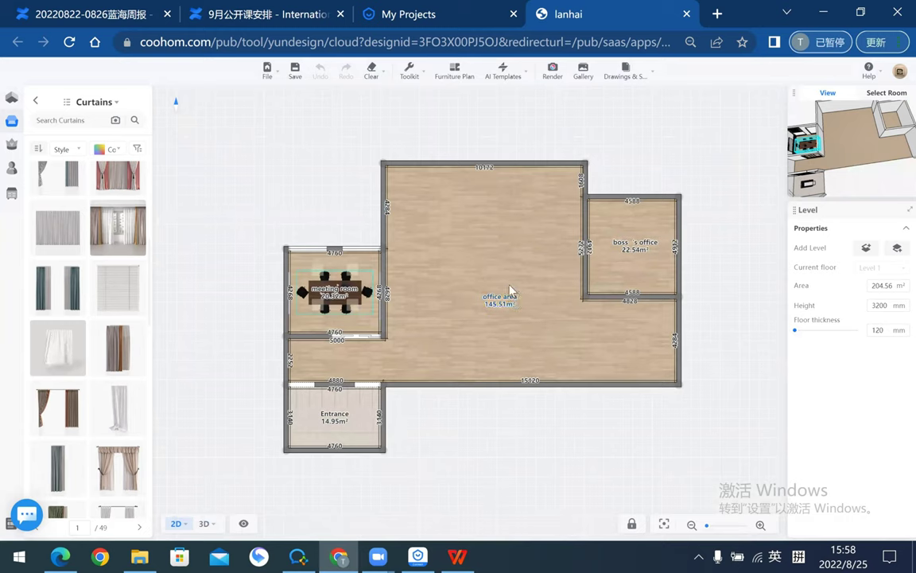
- Move the office area label up and left, close the Match suggestions, and zoom in on the plan
drag(509, 299, 488, 274)
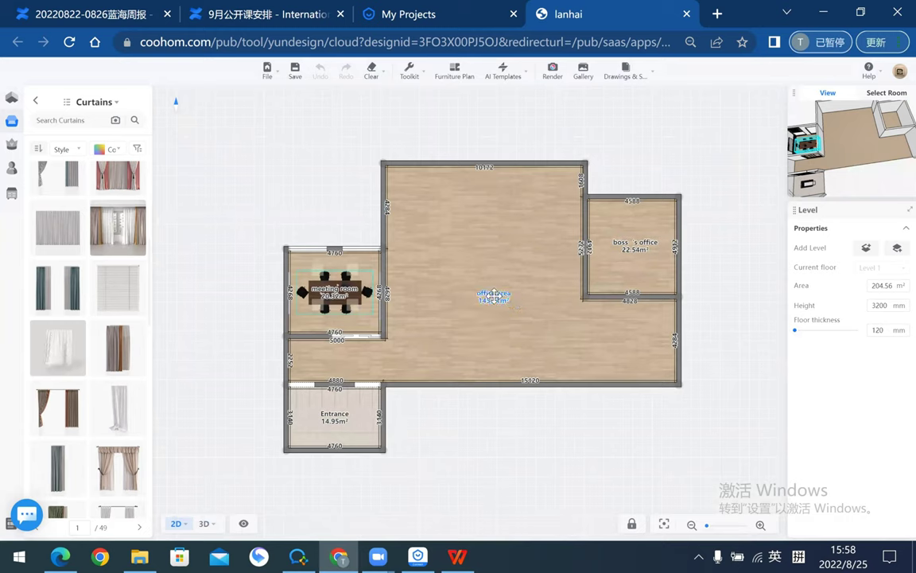
click(570, 329)
key(Escape)
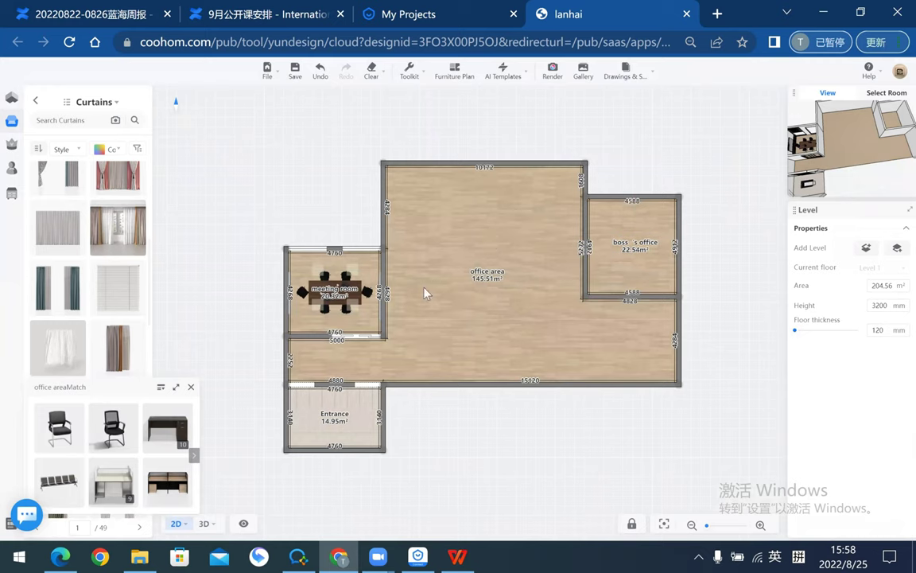
click(191, 389)
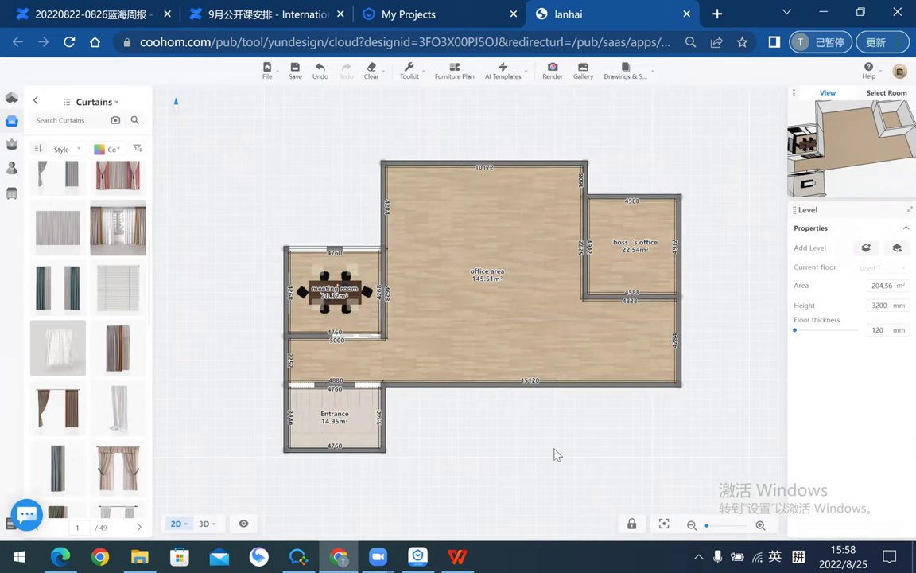
scroll(342, 179, up, 1)
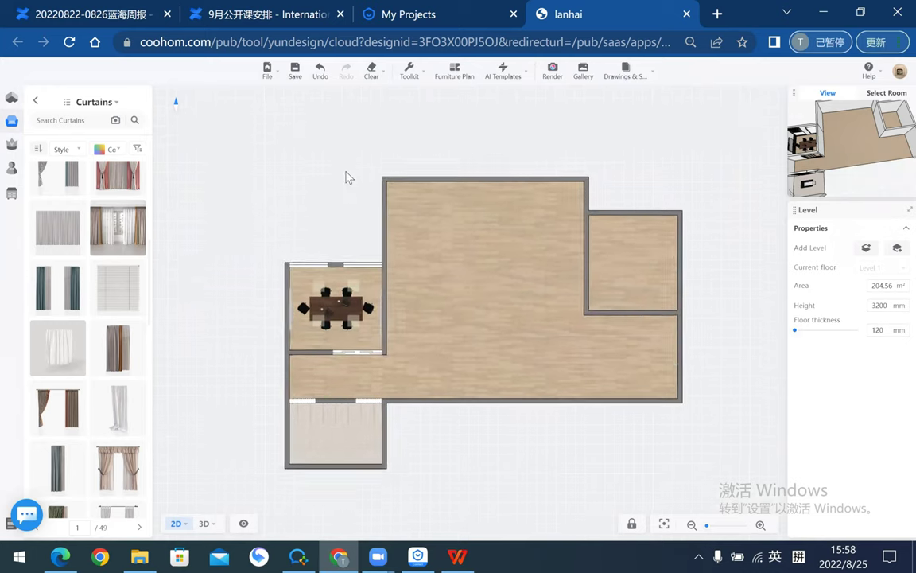
scroll(362, 263, up, 3)
scroll(357, 280, up, 2)
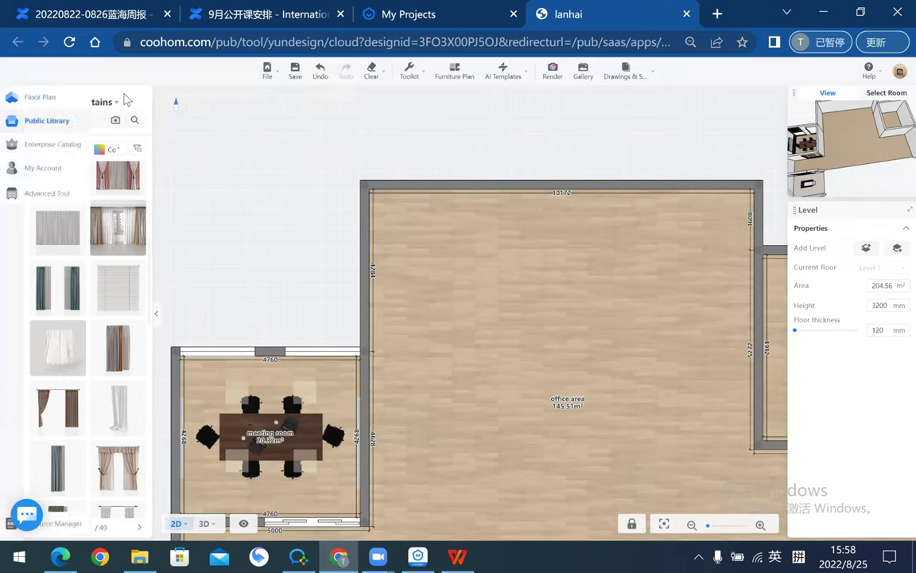
- Go back to Public library > Construction > Windows and choose the Modern glass window (no glass)
click(35, 101)
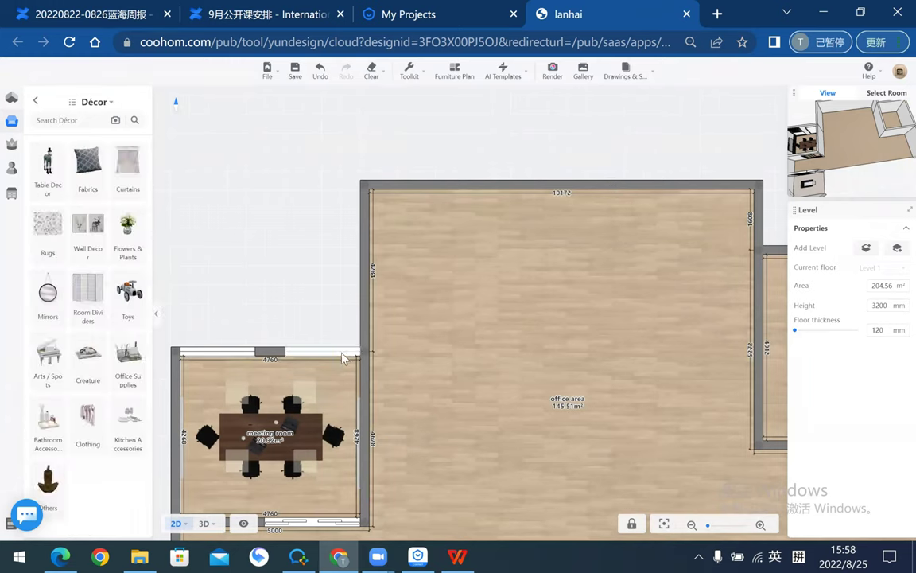
click(35, 101)
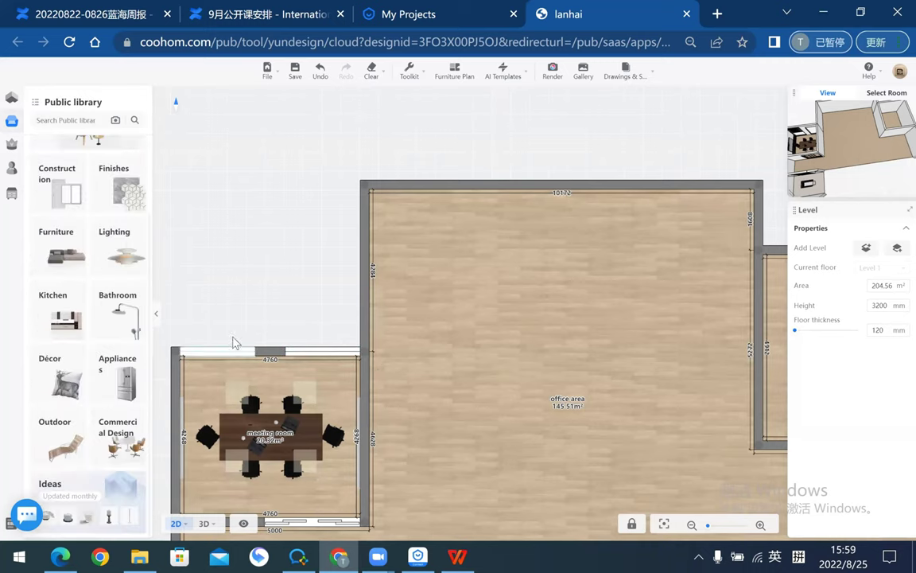
click(131, 207)
click(89, 156)
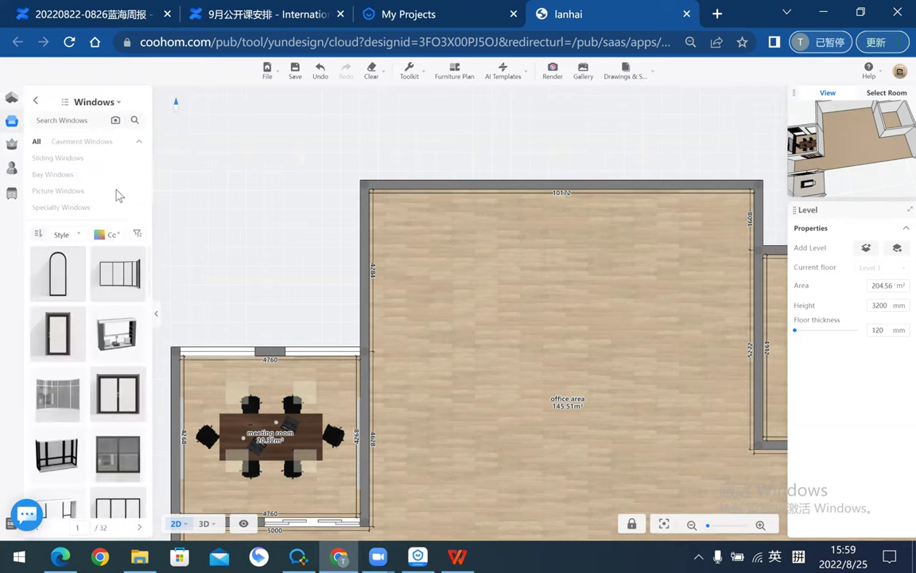
scroll(111, 278, down, 2)
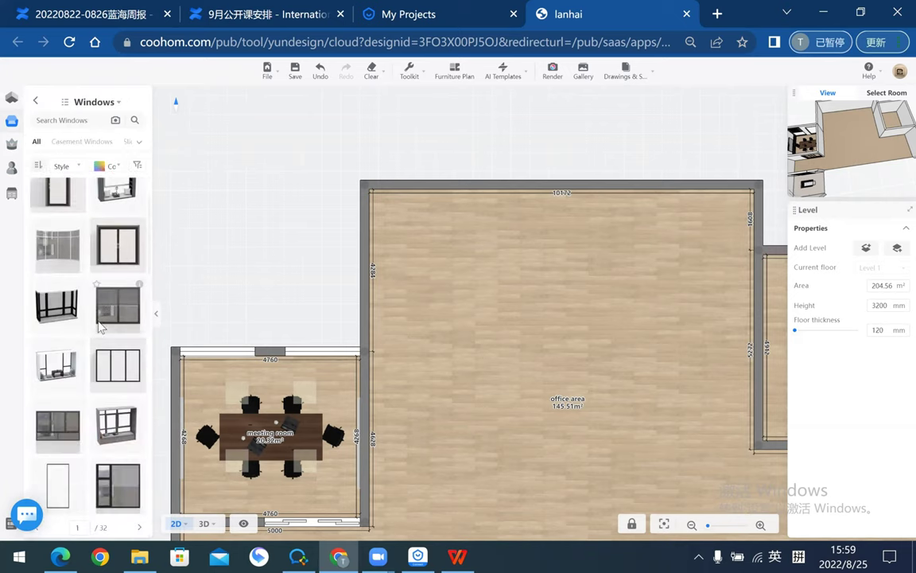
scroll(91, 299, down, 2)
mouse_move(57, 325)
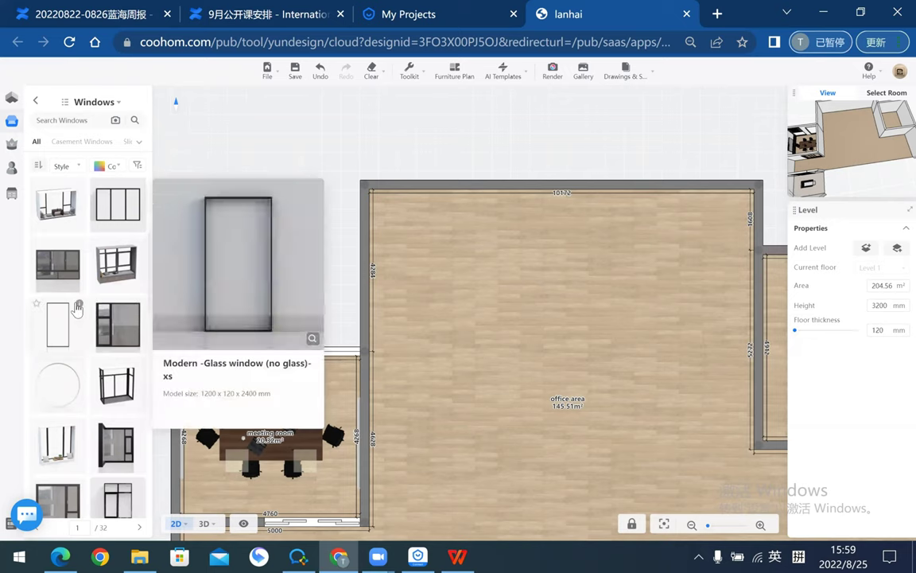
click(36, 339)
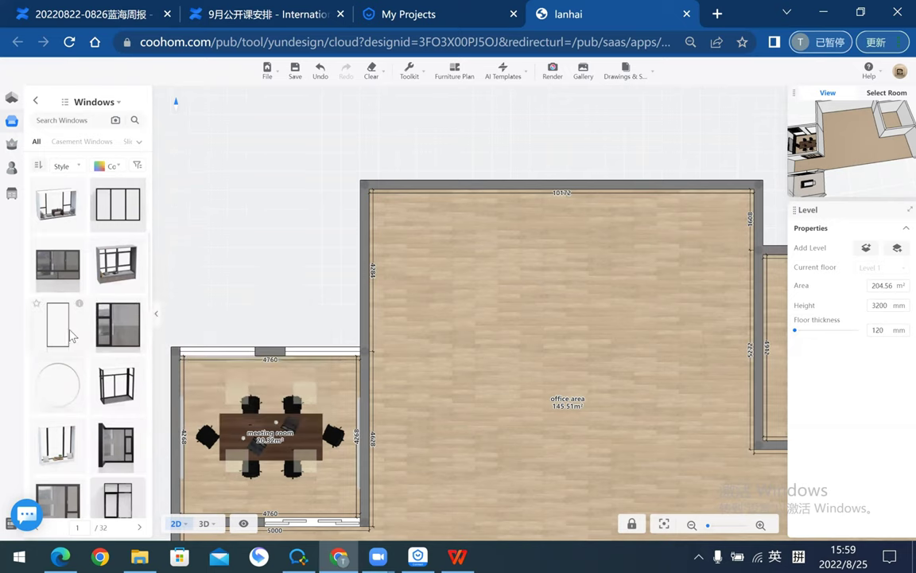
- Place a window in the top wall 500 mm from the corner, 200 mm above floor, 2600 mm tall
click(413, 187)
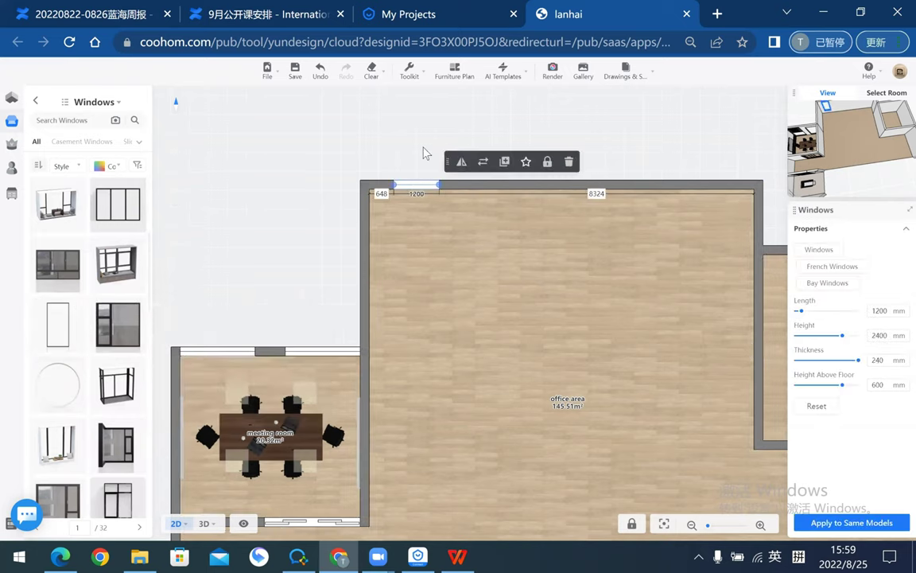
click(336, 159)
click(390, 186)
click(384, 194)
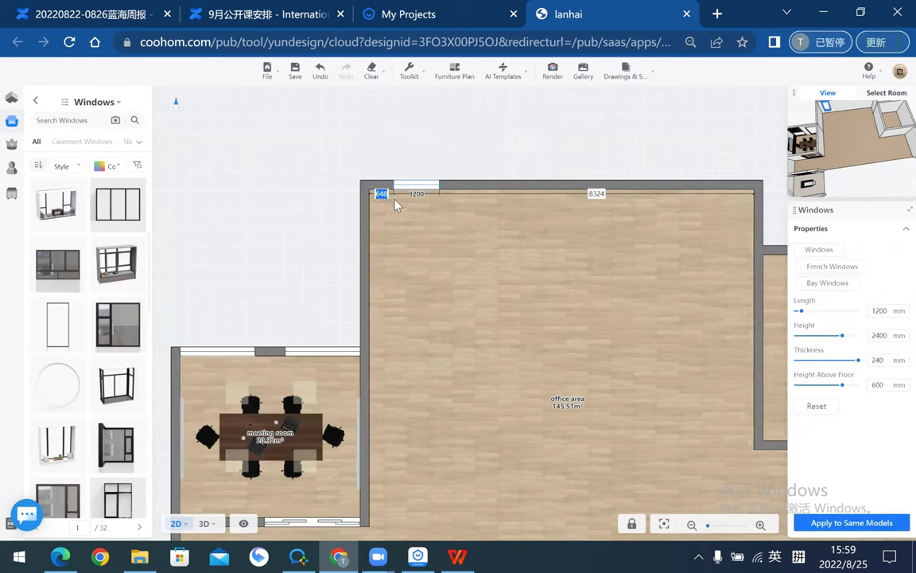
text(500)
key(Return)
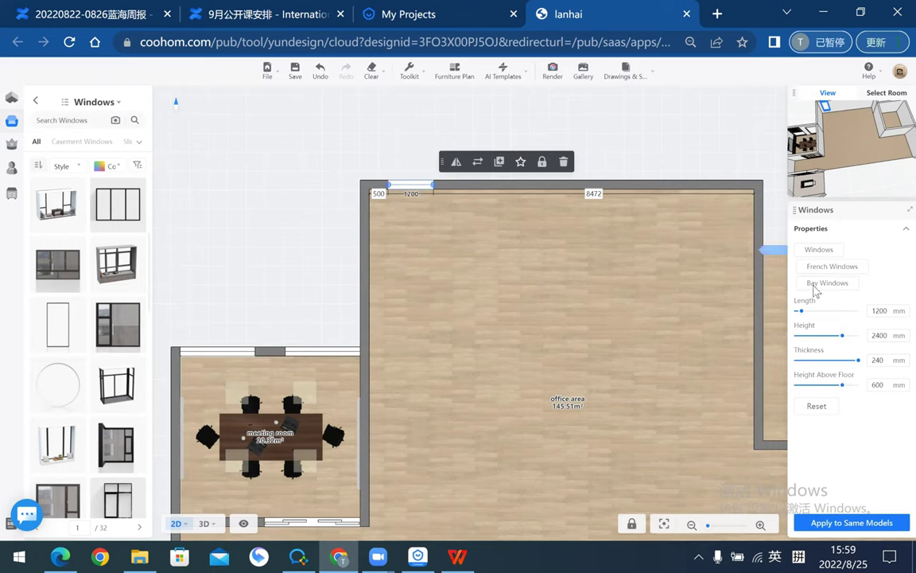
click(879, 383)
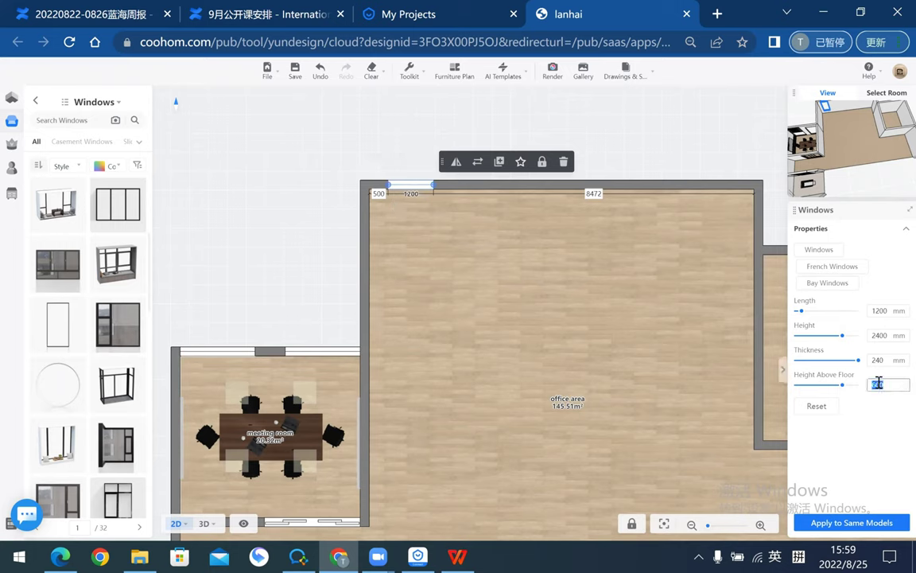
text(200)
key(Return)
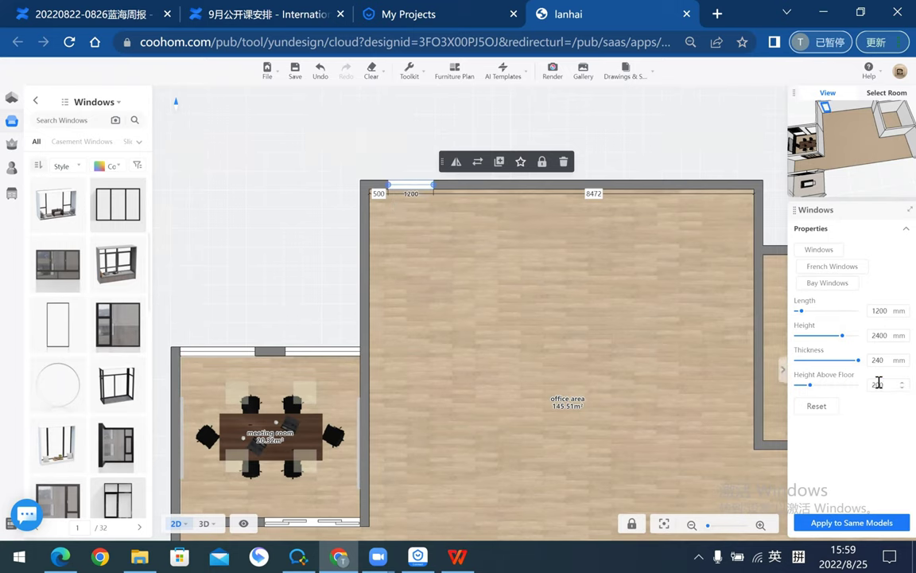
click(885, 337)
text(2600)
key(Return)
- Check the window in 3D, then return to the 2D plan and select the left top-wall window
click(205, 523)
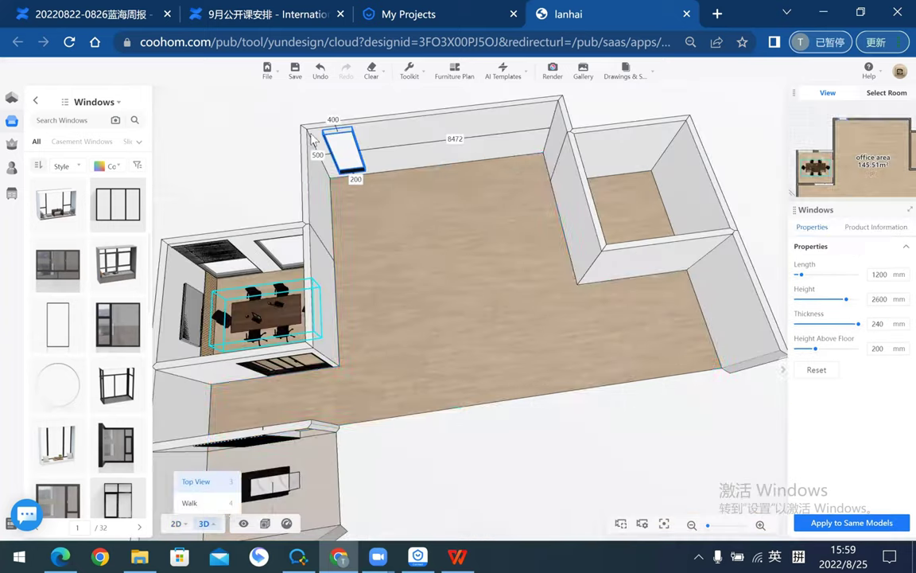
click(414, 230)
mouse_move(413, 239)
mouse_down()
mouse_move(417, 293)
mouse_move(560, 322)
mouse_move(510, 330)
mouse_move(419, 188)
mouse_move(508, 165)
mouse_move(488, 200)
mouse_up()
click(424, 168)
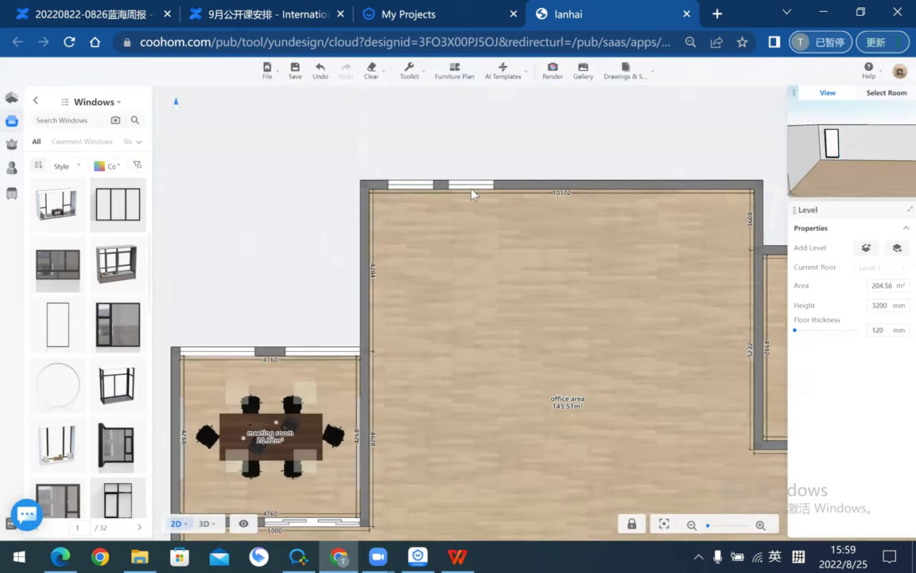
click(471, 151)
click(466, 145)
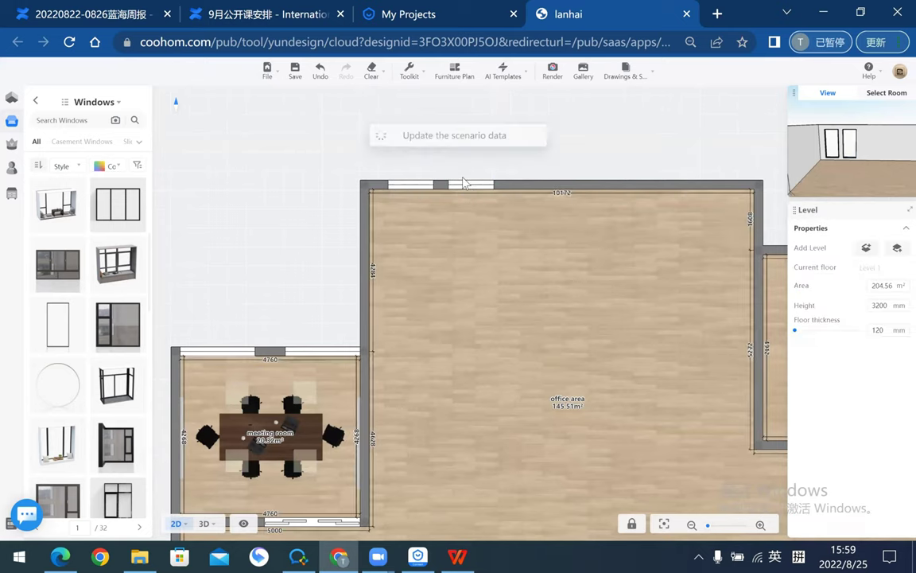
scroll(484, 173, up, 2)
scroll(450, 204, up, 3)
click(354, 191)
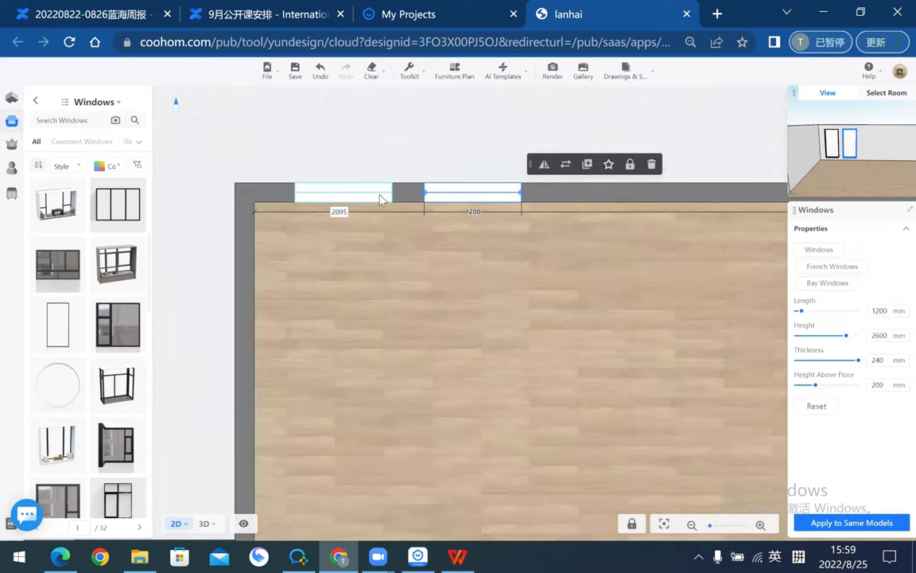
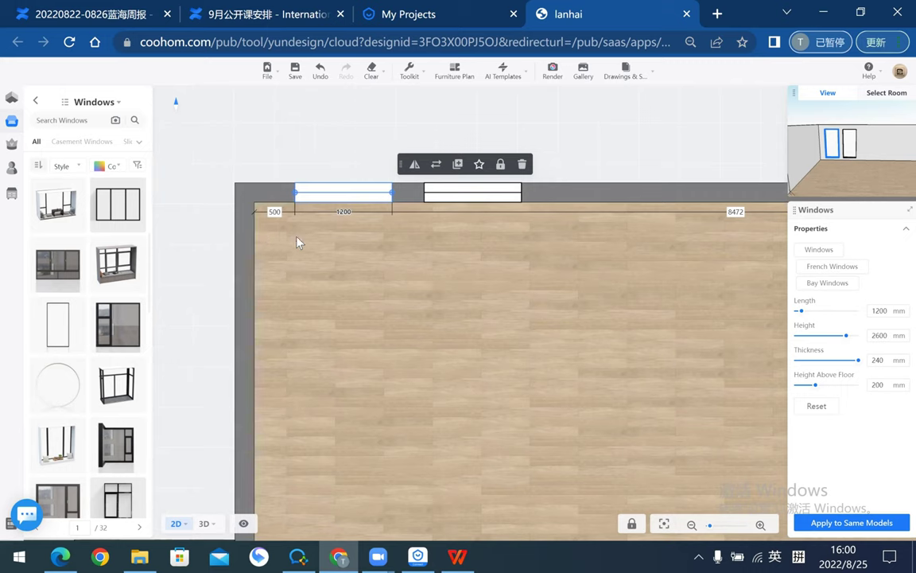
- Set the second top-wall window's distance dimension to 2200 mm
click(451, 199)
click(339, 210)
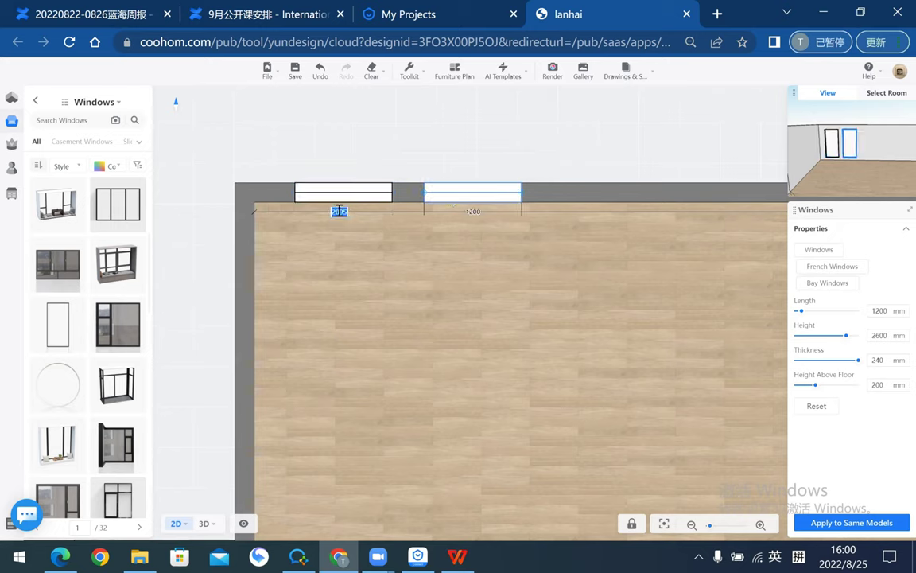
text(2200)
key(Return)
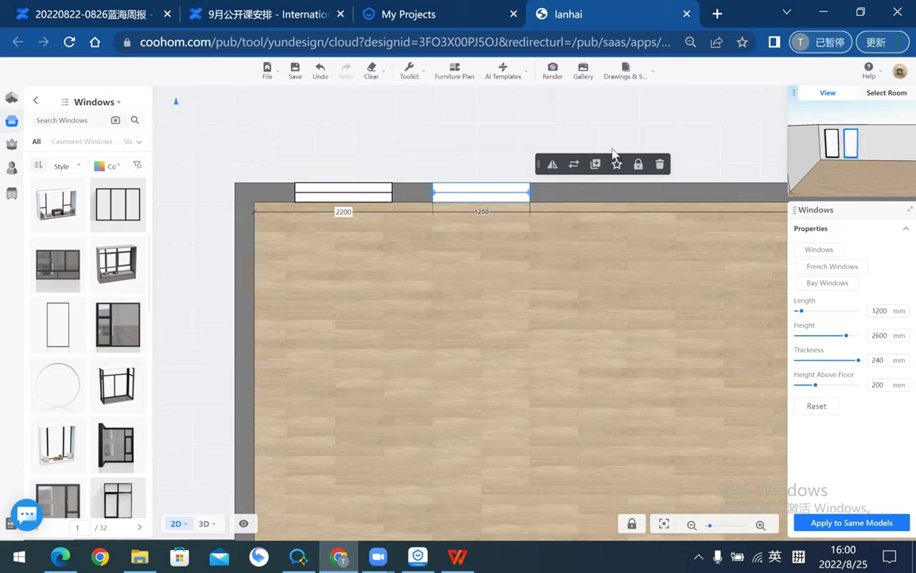
click(413, 136)
- Copy the rightmost window three times, placing the copies evenly along the top wall
scroll(423, 133, down, 2)
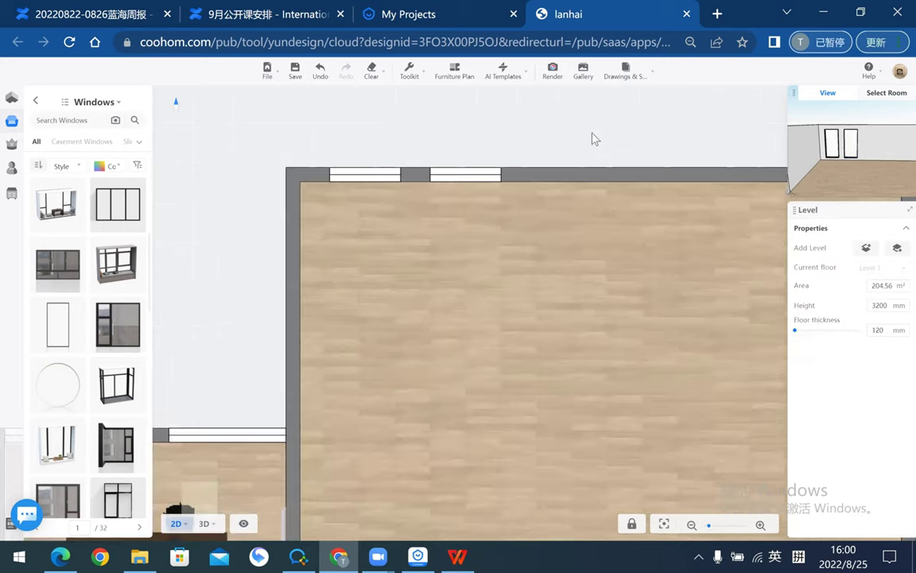
scroll(494, 151, down, 2)
scroll(280, 190, up, 2)
click(300, 220)
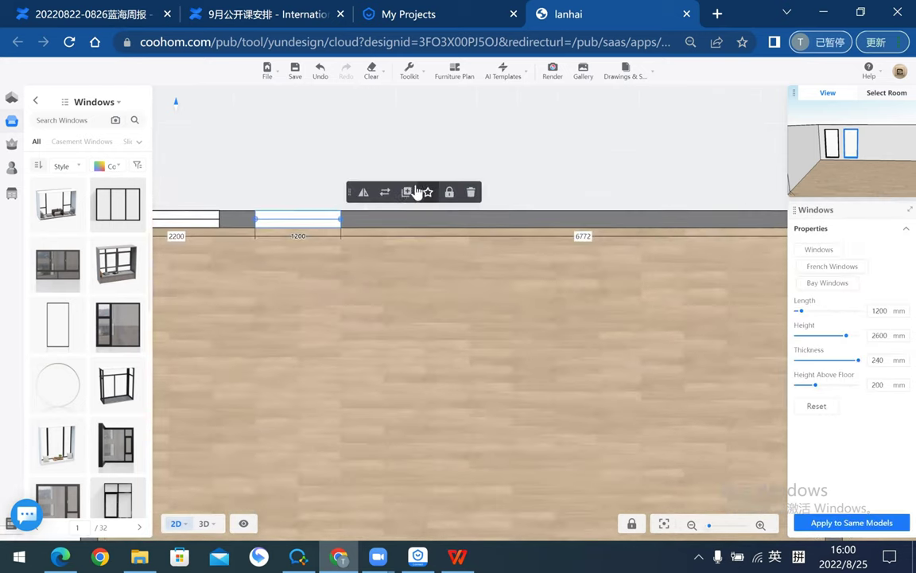
click(417, 193)
click(426, 221)
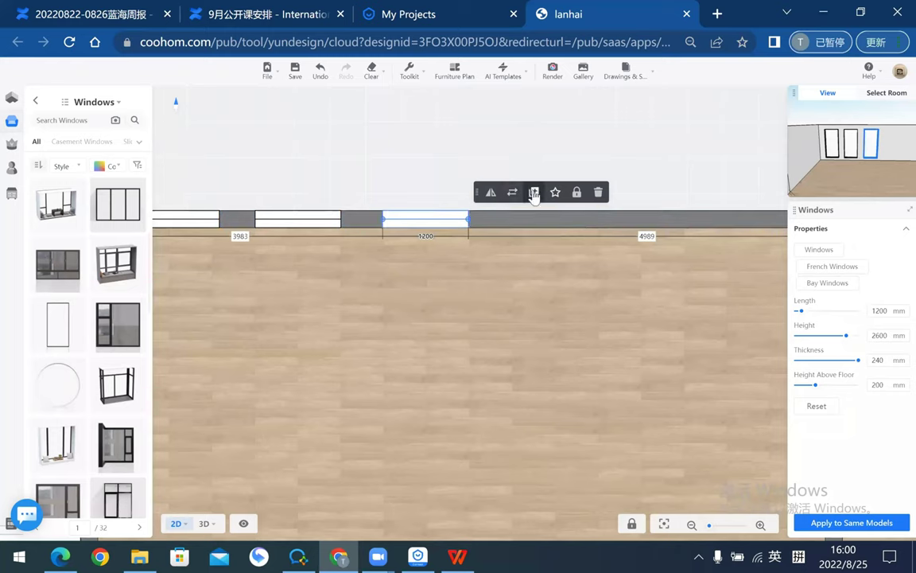
click(534, 196)
click(552, 221)
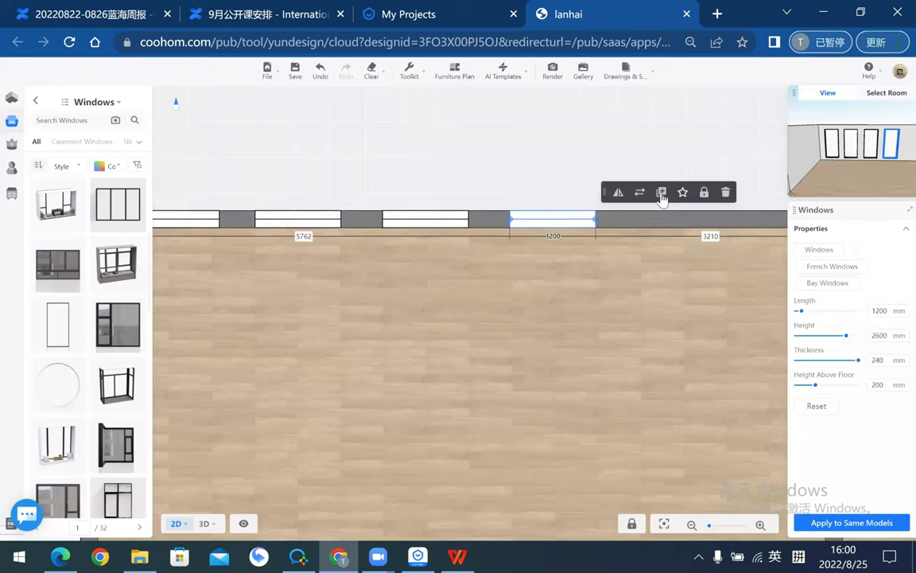
click(661, 196)
click(674, 216)
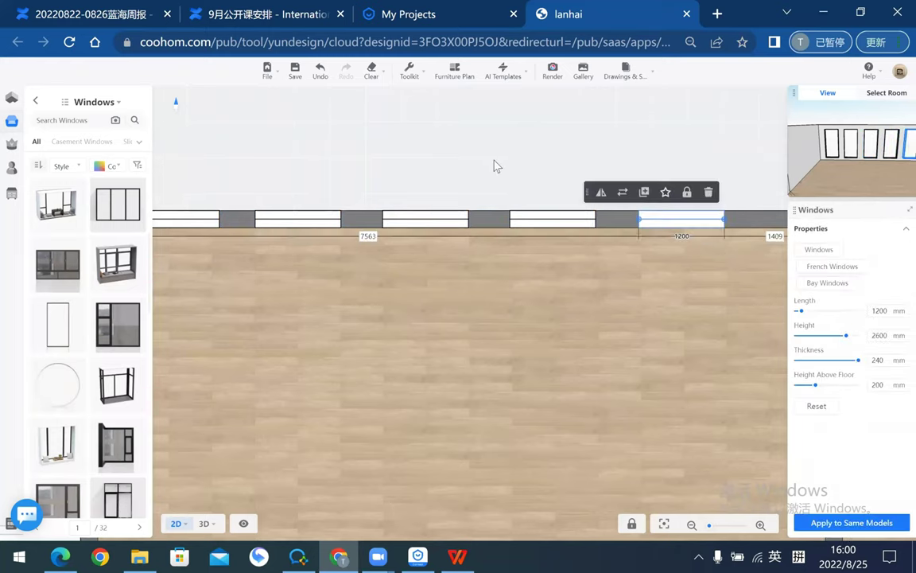
click(493, 166)
scroll(493, 165, down, 2)
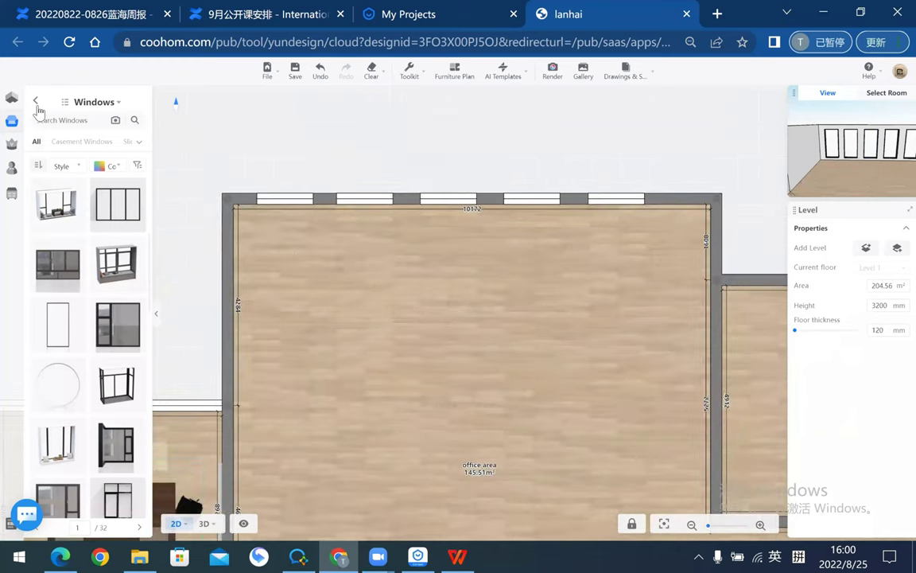
scroll(209, 213, down, 2)
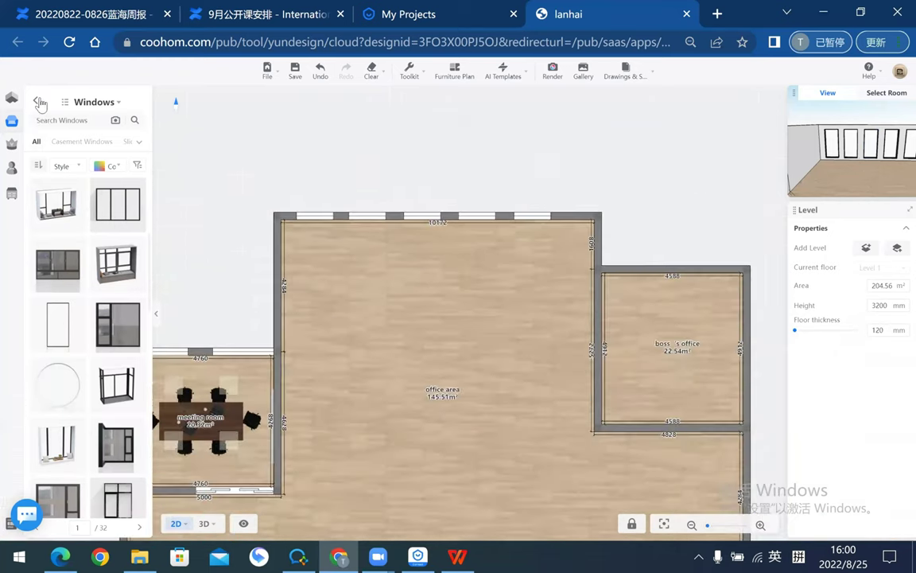
- Browse the Commercial Design Office Furniture catalogue, filtered to Computer Desks
click(35, 101)
click(38, 101)
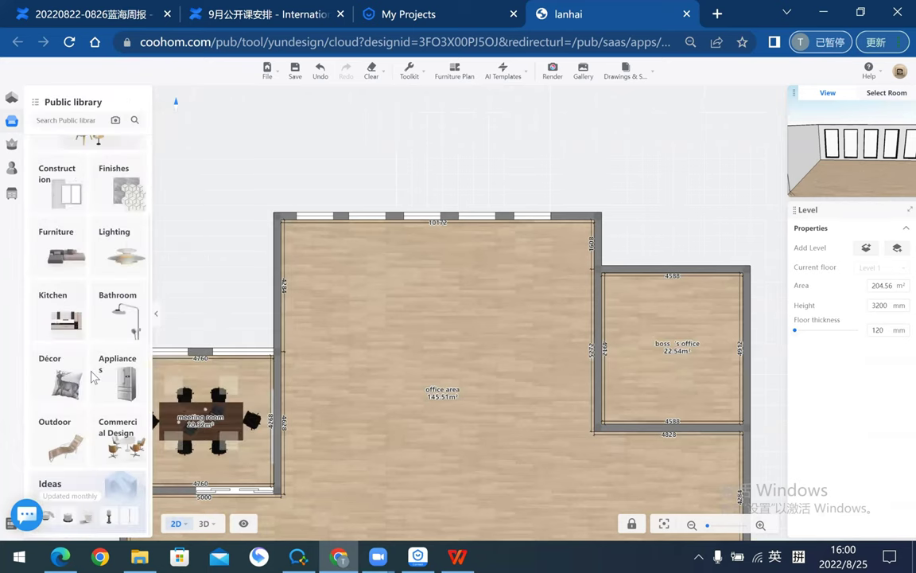
click(132, 440)
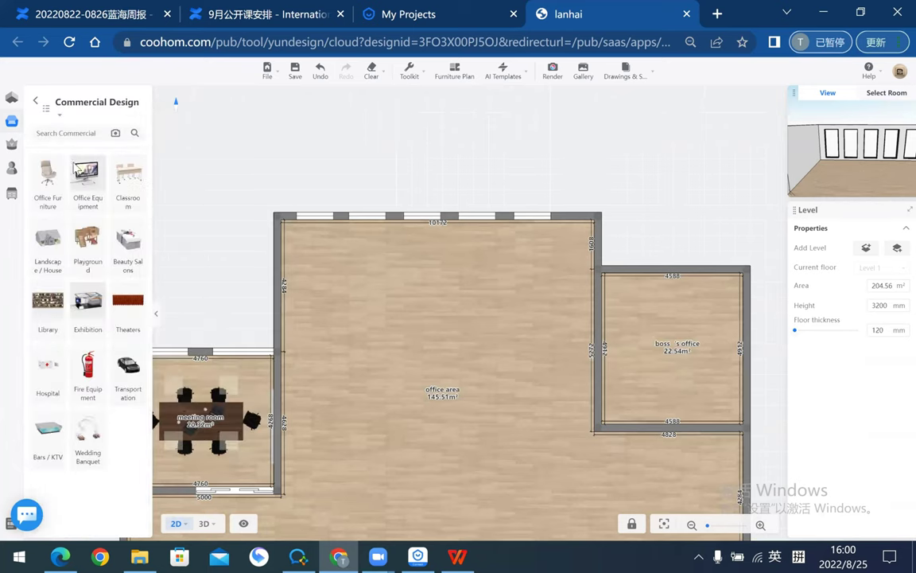
click(46, 169)
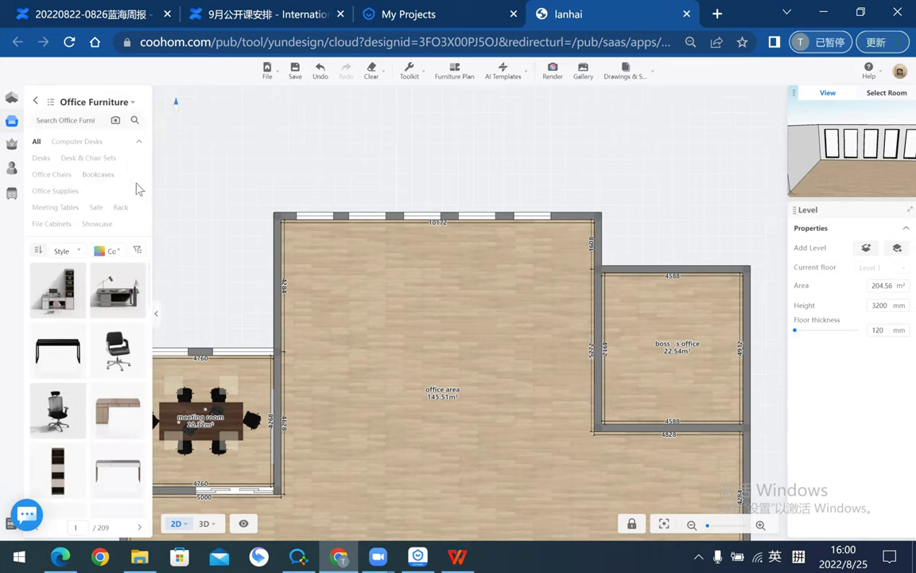
click(76, 142)
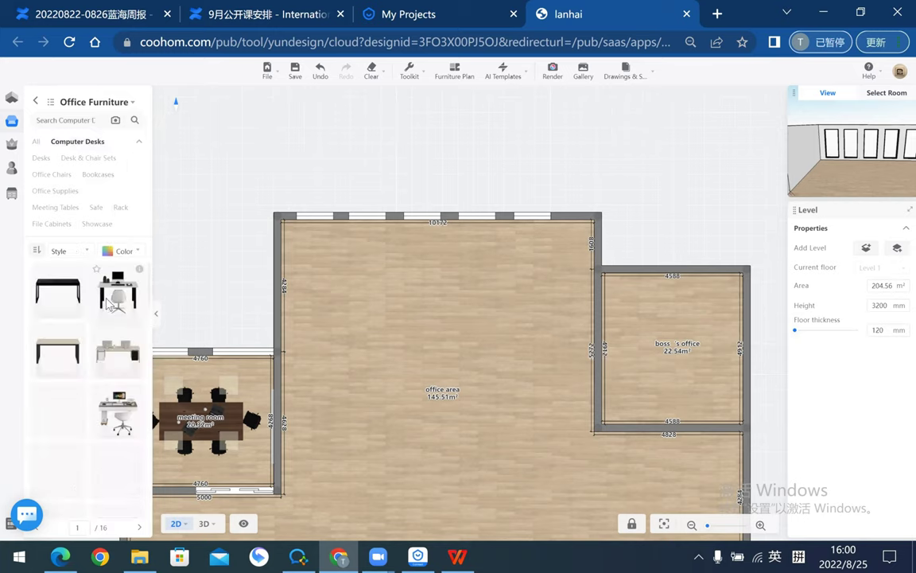
- Scroll through the Computer Desks list to find the Plato three-person staff table
scroll(77, 374, down, 3)
scroll(75, 381, down, 2)
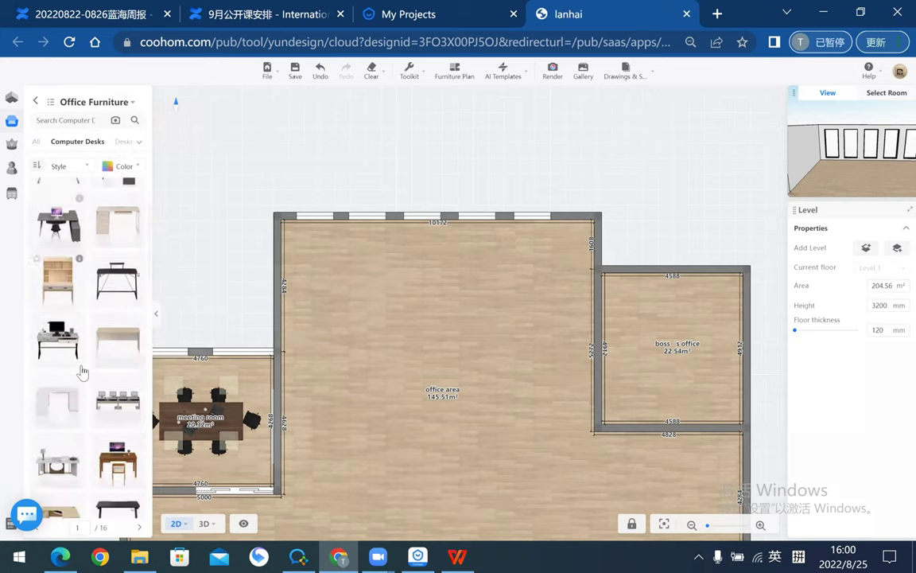
scroll(73, 394, down, 2)
scroll(74, 401, down, 2)
scroll(75, 401, down, 2)
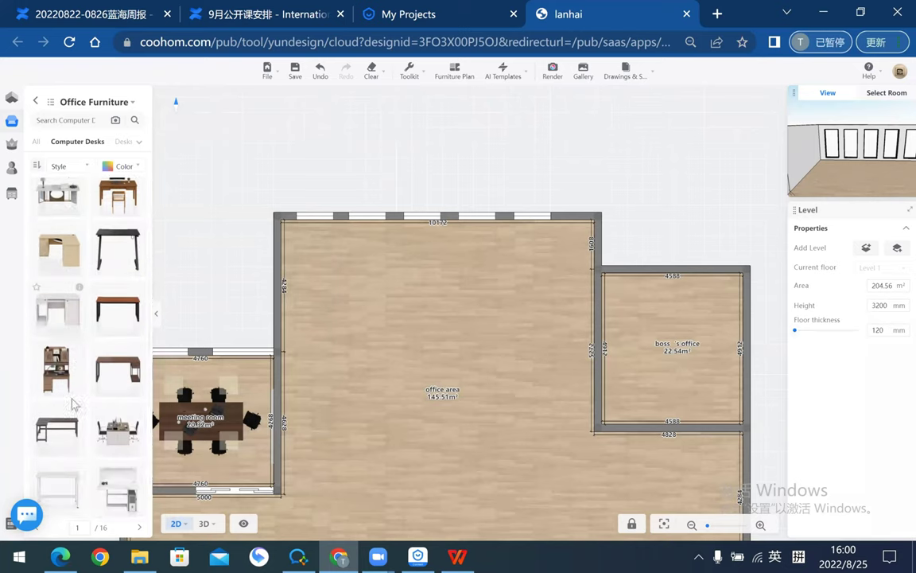
scroll(76, 399, down, 2)
scroll(77, 398, down, 2)
scroll(84, 391, down, 2)
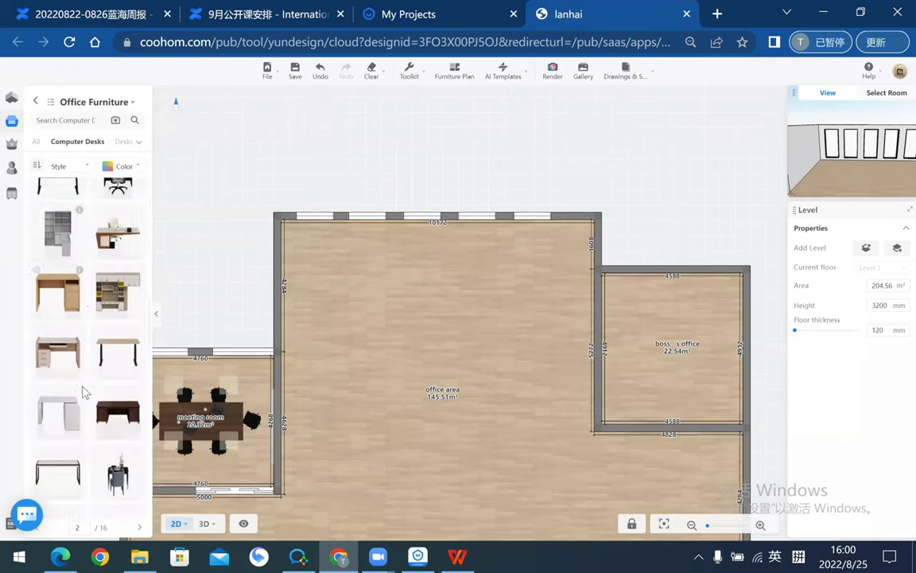
scroll(82, 388, down, 2)
scroll(86, 358, down, 2)
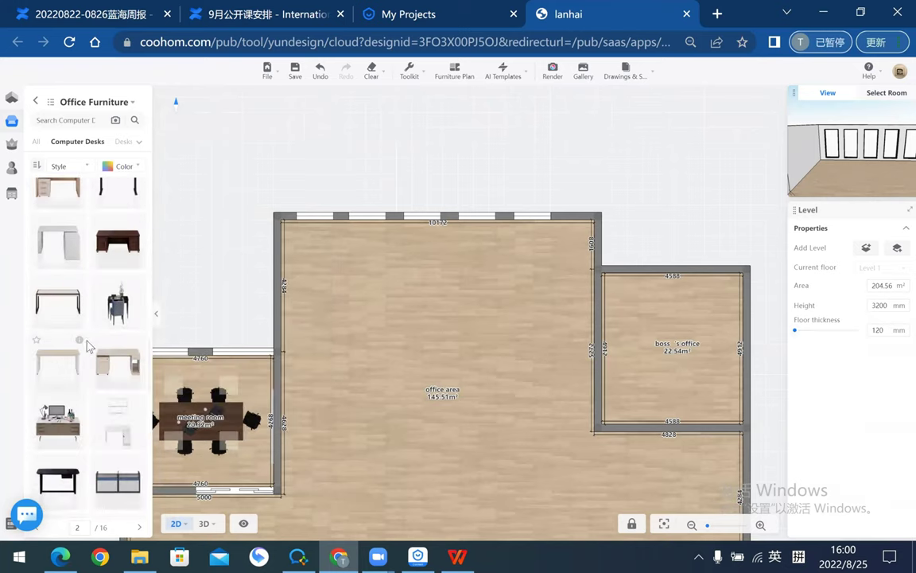
scroll(83, 342, down, 2)
scroll(88, 342, down, 2)
scroll(100, 346, down, 2)
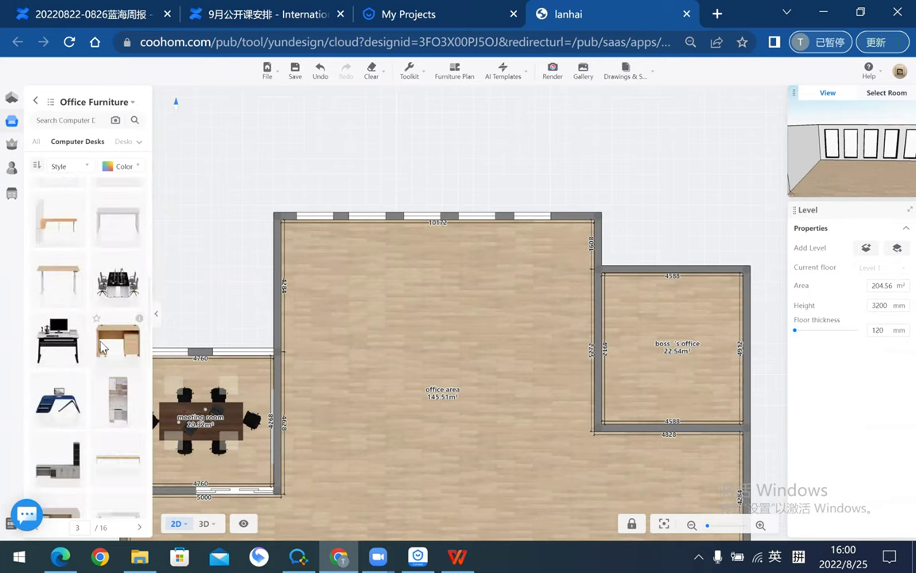
scroll(100, 346, down, 2)
scroll(99, 345, down, 2)
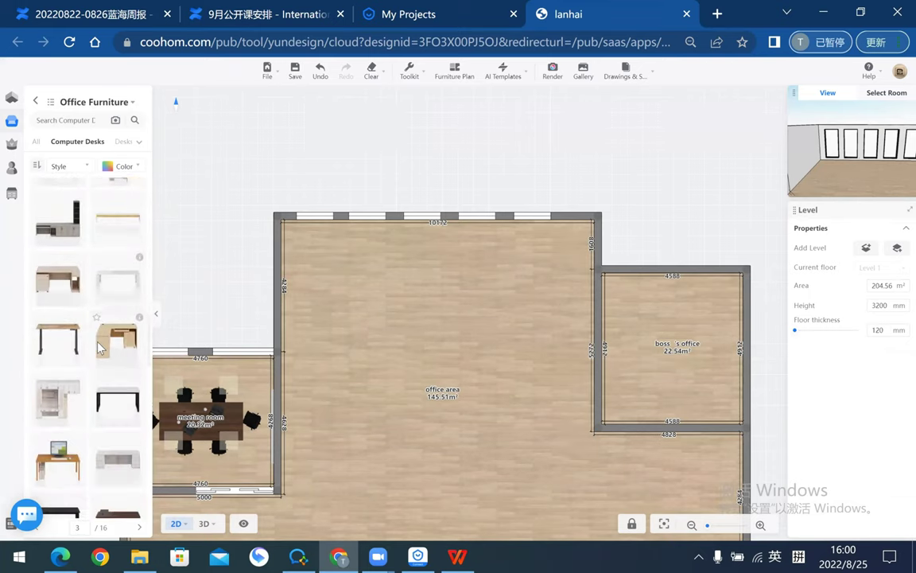
scroll(99, 345, down, 2)
scroll(98, 345, down, 2)
scroll(98, 346, down, 2)
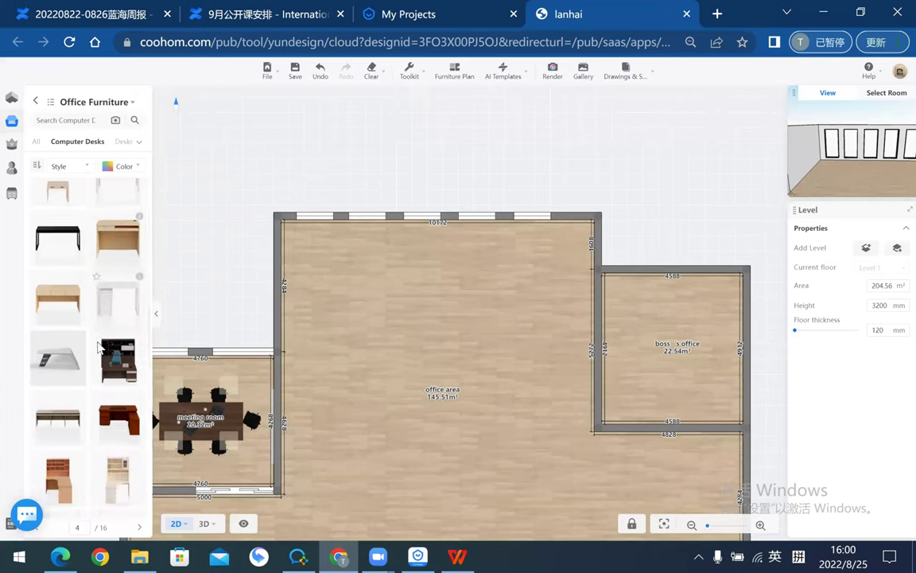
scroll(99, 346, down, 2)
scroll(100, 346, down, 2)
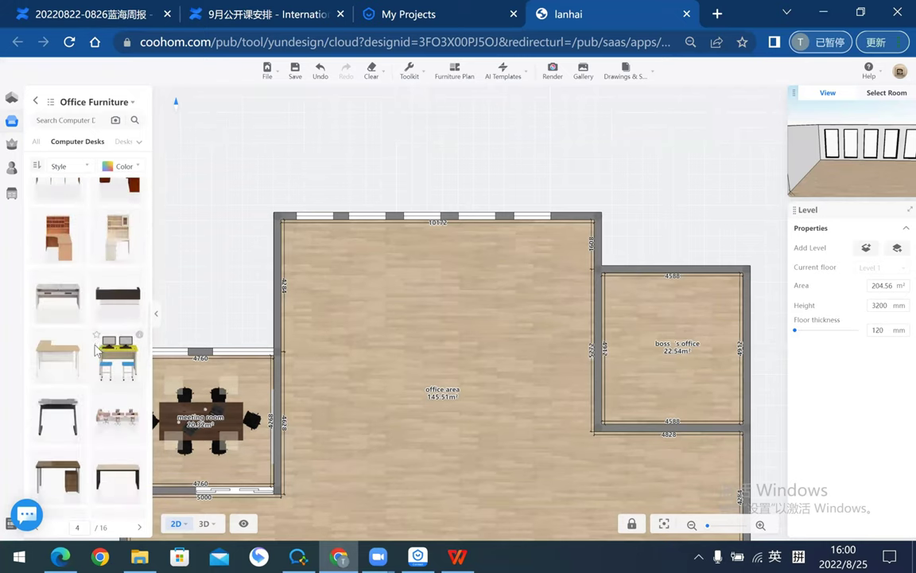
scroll(95, 348, down, 2)
scroll(94, 346, down, 2)
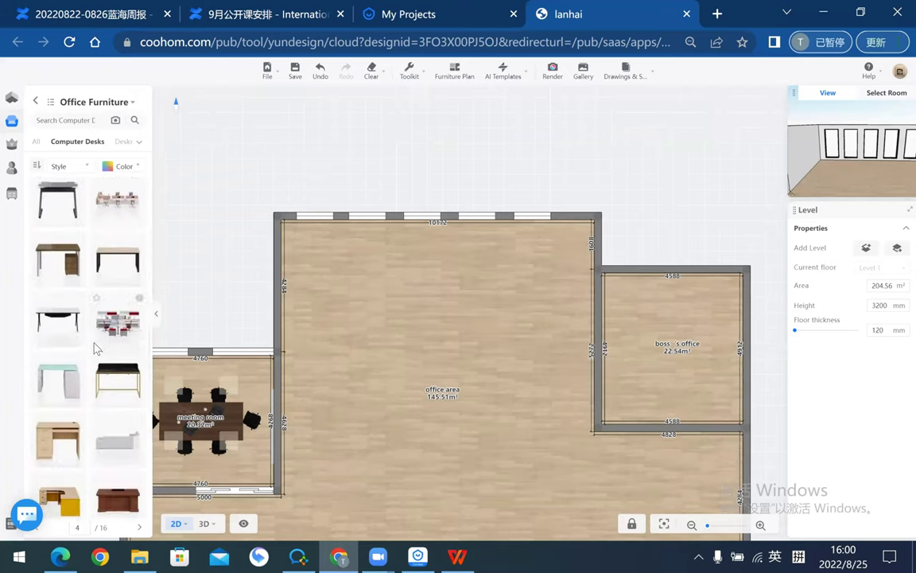
scroll(87, 338, down, 2)
scroll(84, 335, down, 2)
scroll(79, 340, down, 2)
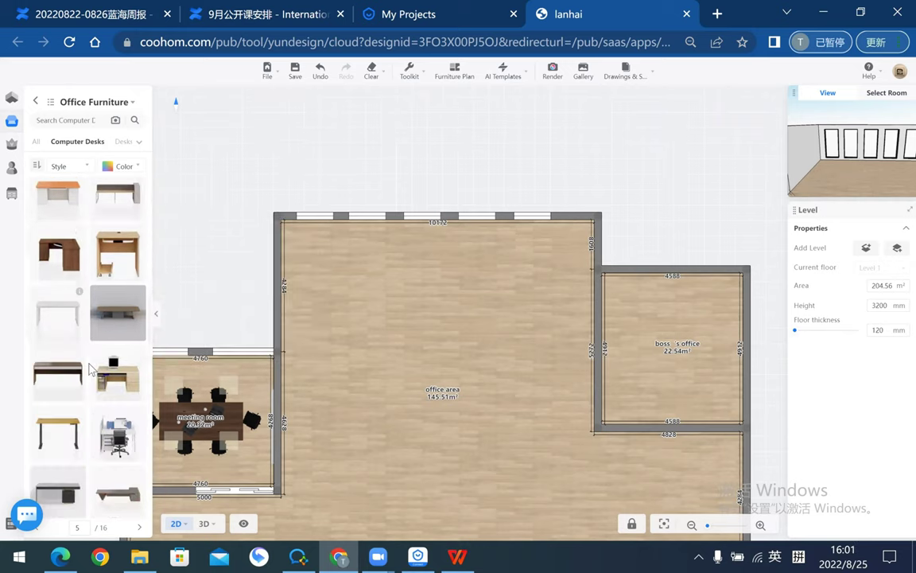
scroll(78, 342, down, 2)
scroll(84, 366, down, 2)
scroll(89, 385, down, 2)
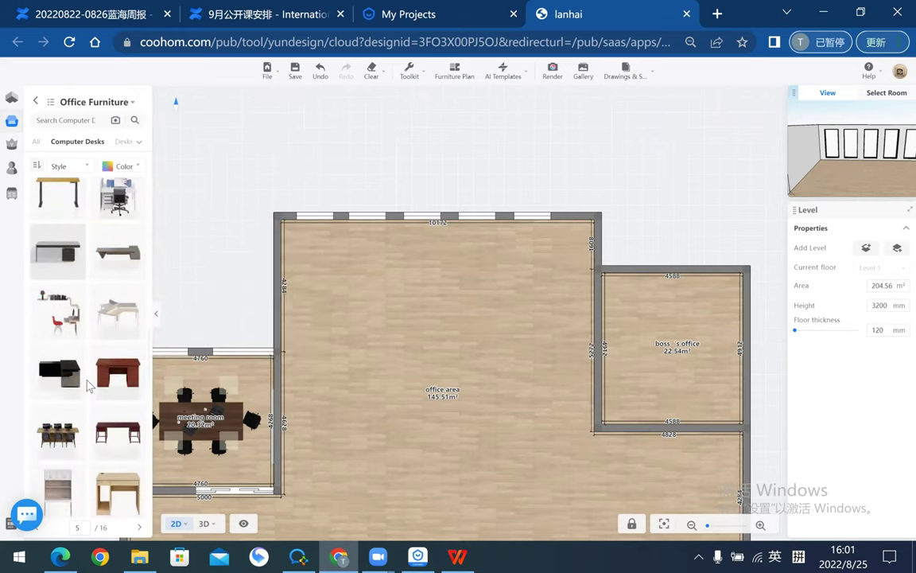
scroll(87, 382, down, 2)
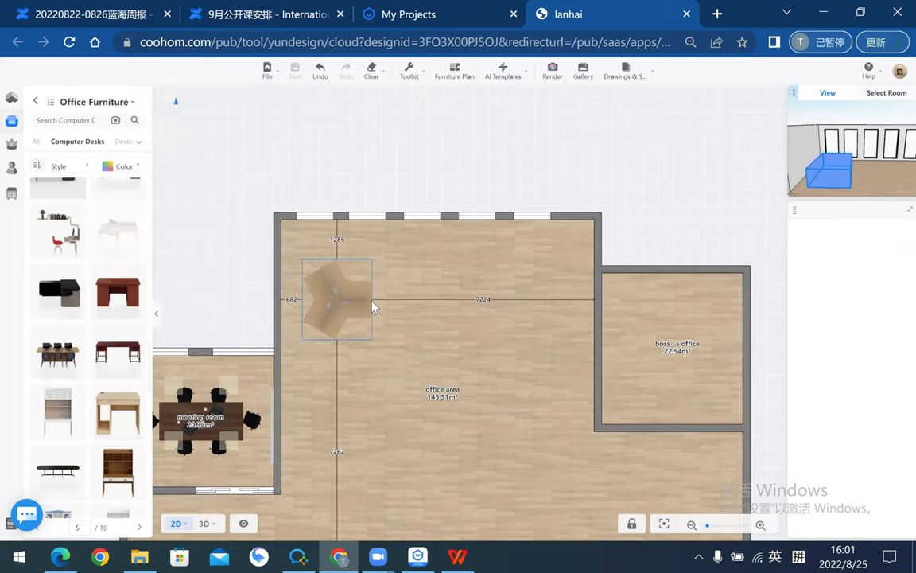
- Place the Plato staff desk in the office area and add a copy to its right
drag(132, 230, 370, 307)
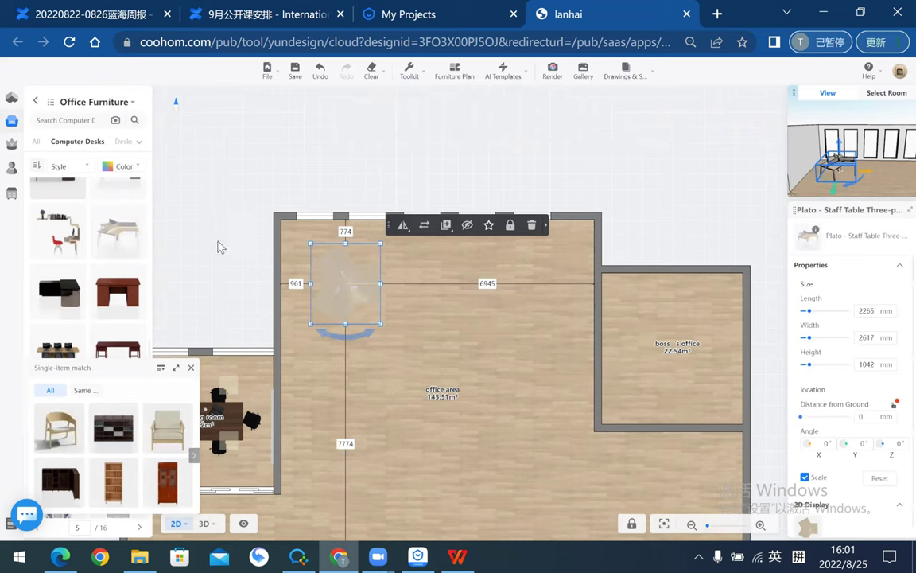
click(219, 246)
click(346, 282)
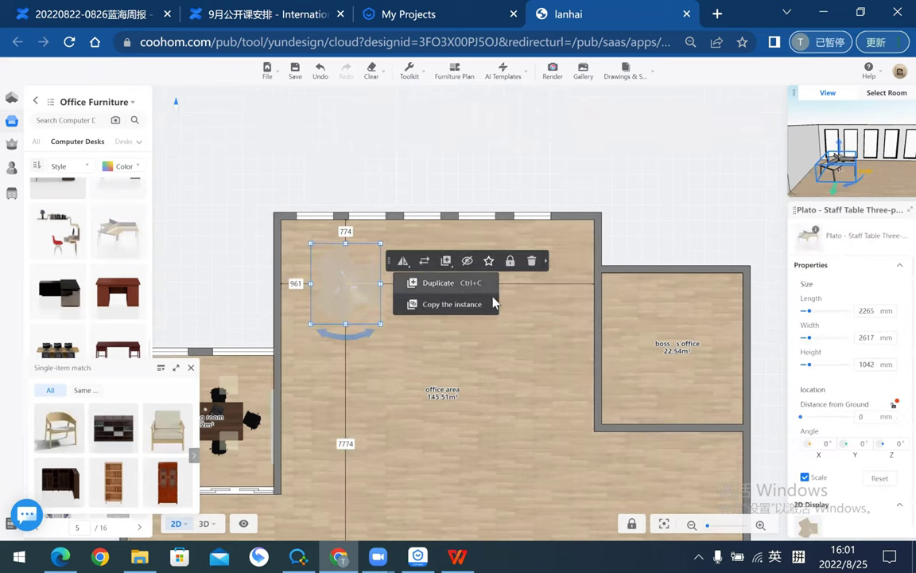
click(493, 302)
click(428, 292)
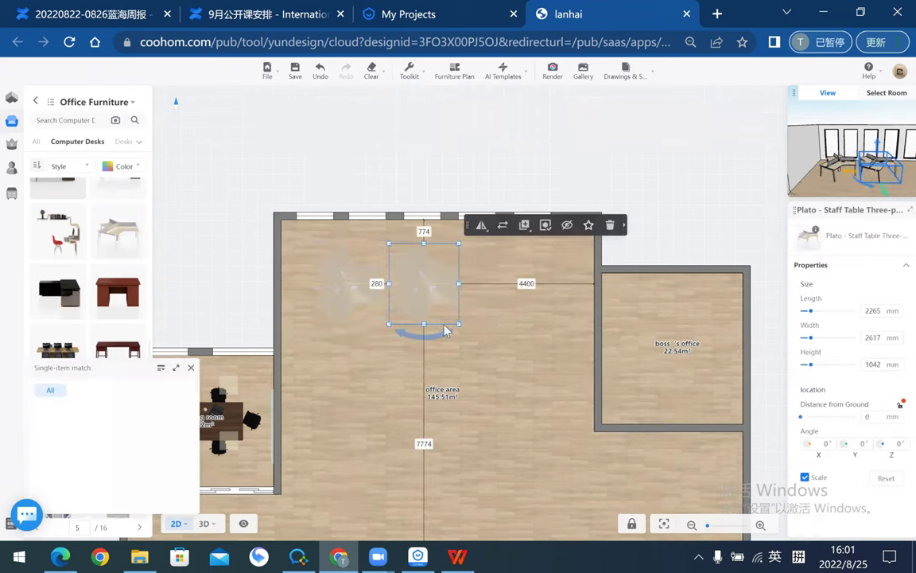
- Rotate the copied desk 180° so it sits back-to-back with the first
drag(466, 292, 475, 285)
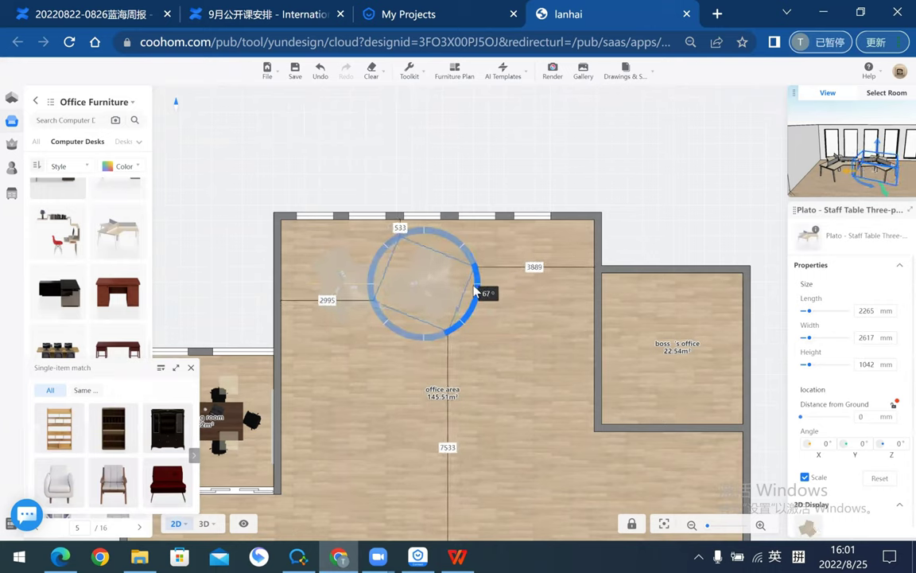
mouse_move(475, 285)
mouse_down()
mouse_move(431, 224)
mouse_move(373, 231)
mouse_up()
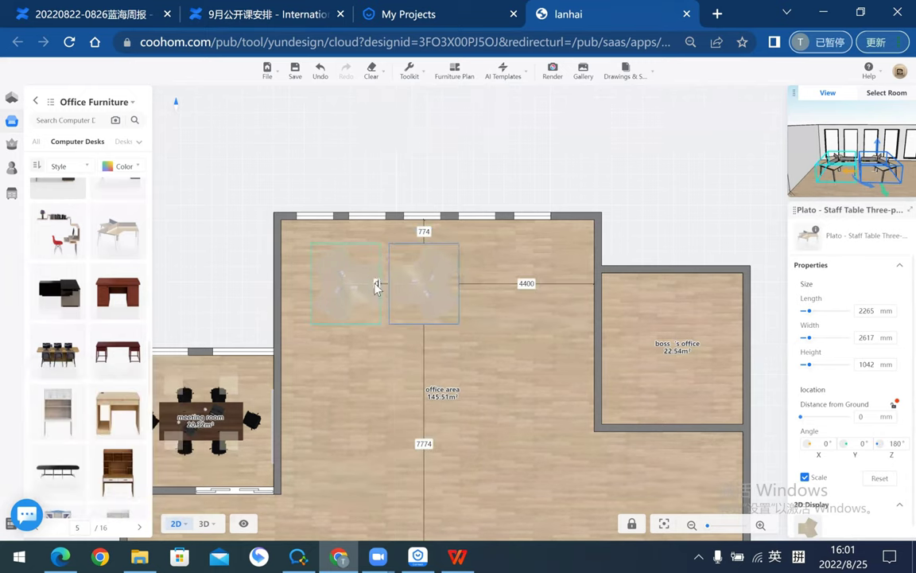
click(187, 183)
scroll(410, 321, up, 1)
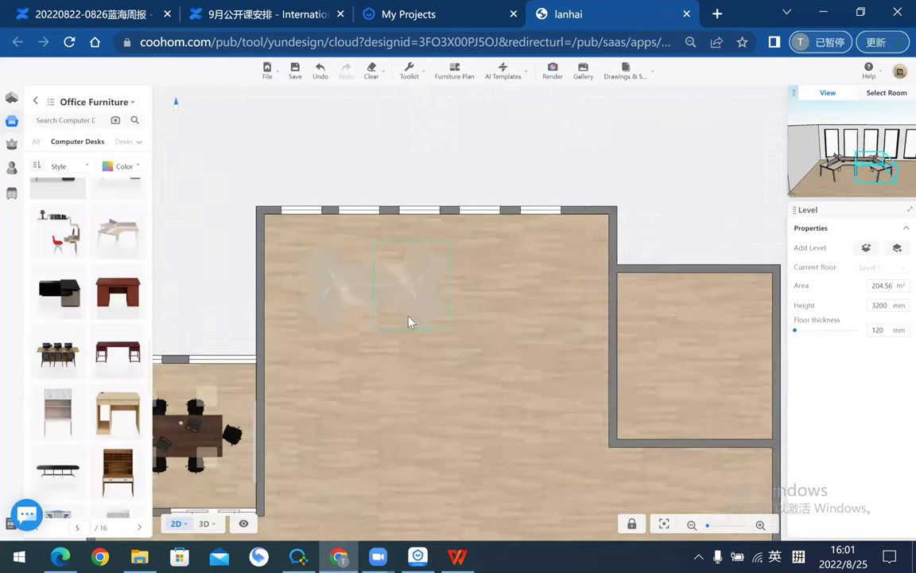
click(212, 523)
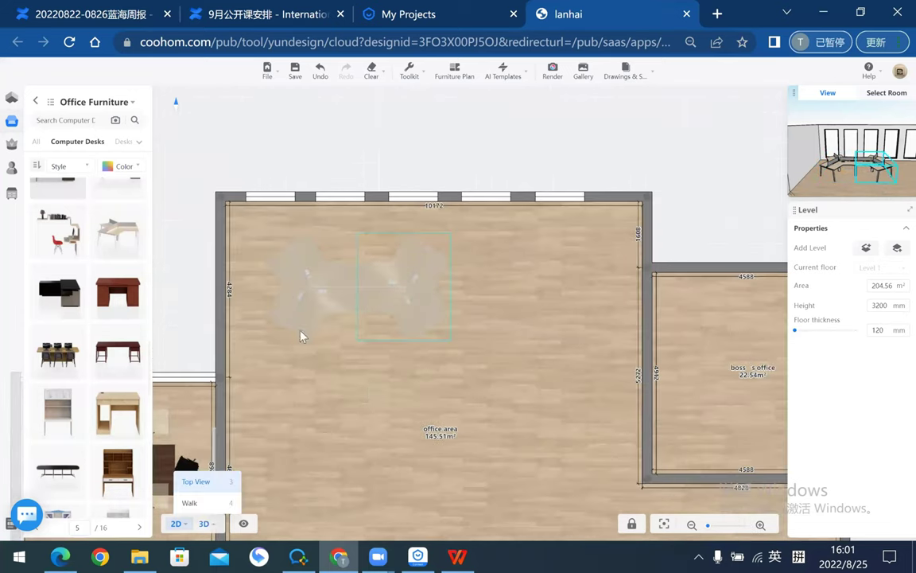
- Check the desk pair in 3D from eye level, then return to the 2D plan
key(3)
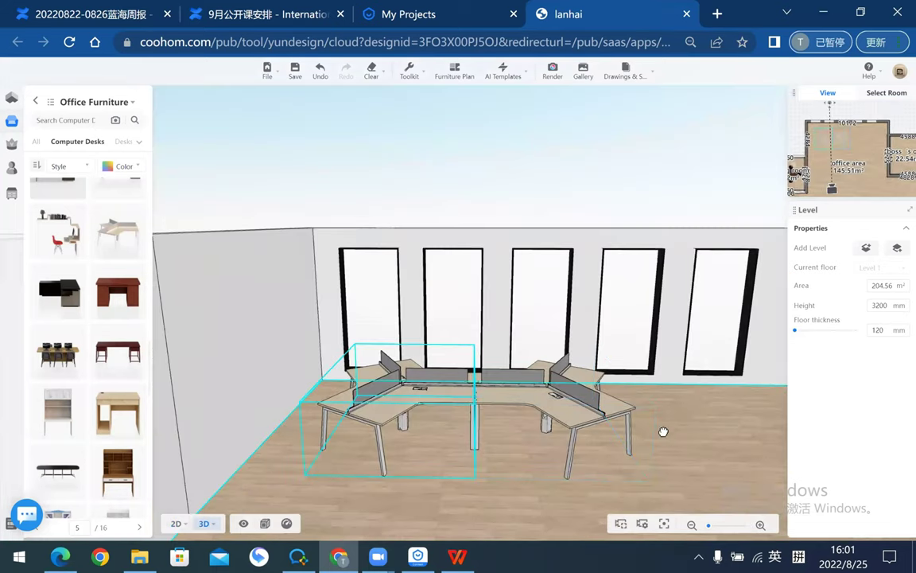
mouse_move(620, 415)
mouse_down()
mouse_move(613, 429)
mouse_move(669, 435)
mouse_move(685, 459)
mouse_move(668, 471)
mouse_move(382, 228)
mouse_move(405, 161)
mouse_move(355, 207)
mouse_move(347, 263)
mouse_move(431, 272)
mouse_move(417, 290)
mouse_up()
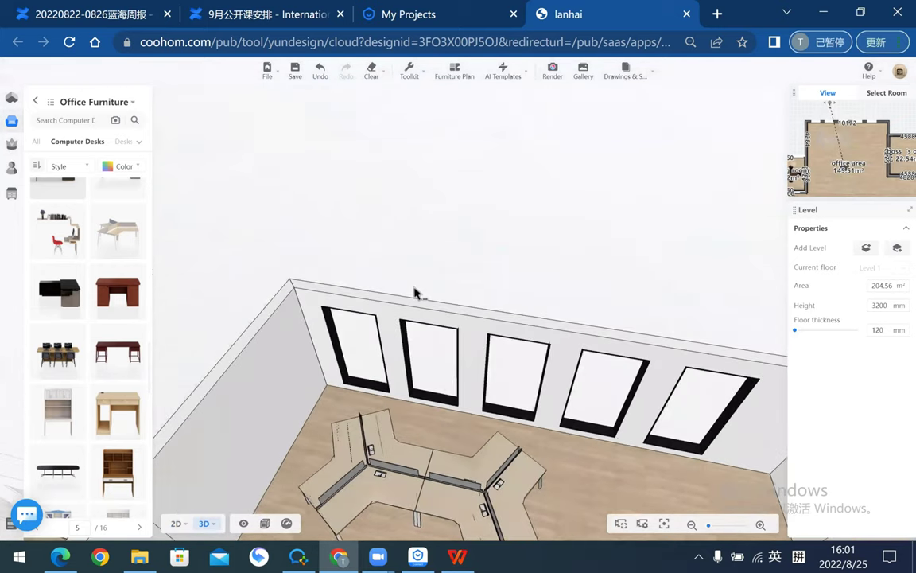
key(1)
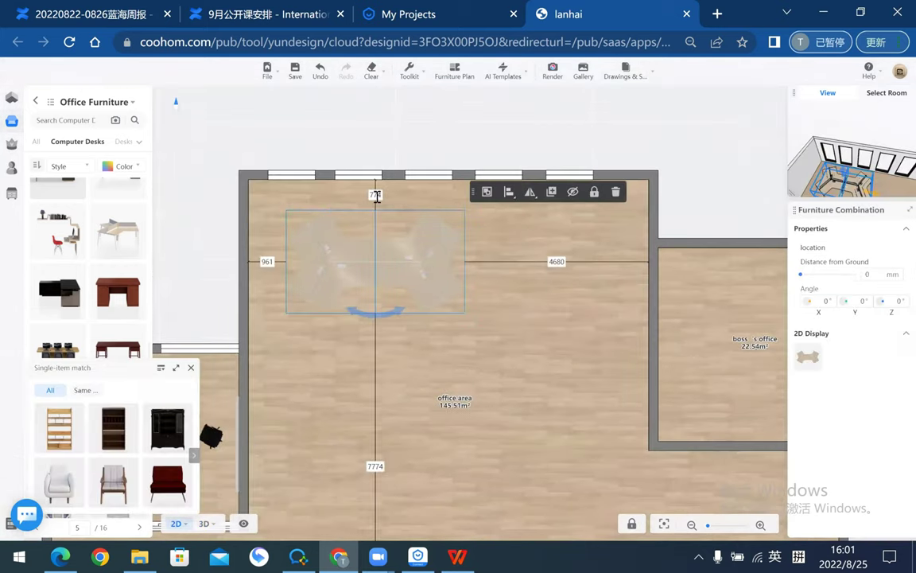
- Position the desk pair 1000 mm from the top wall and 1000 mm from the left wall
drag(377, 197, 369, 214)
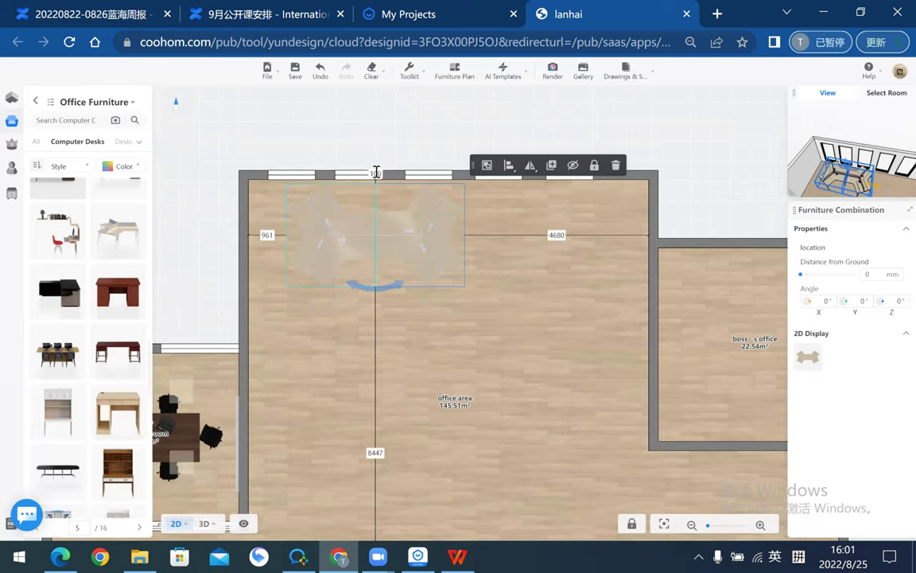
click(376, 174)
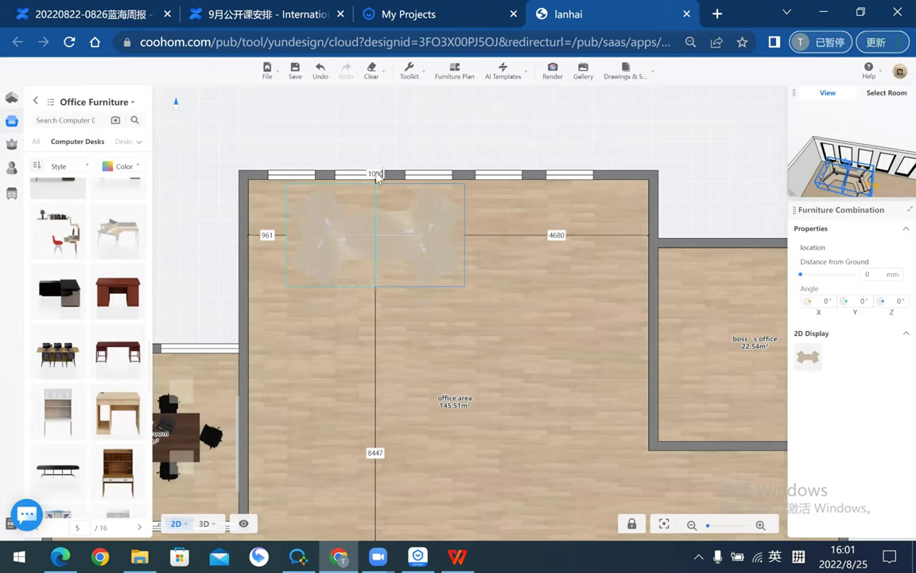
key(Return)
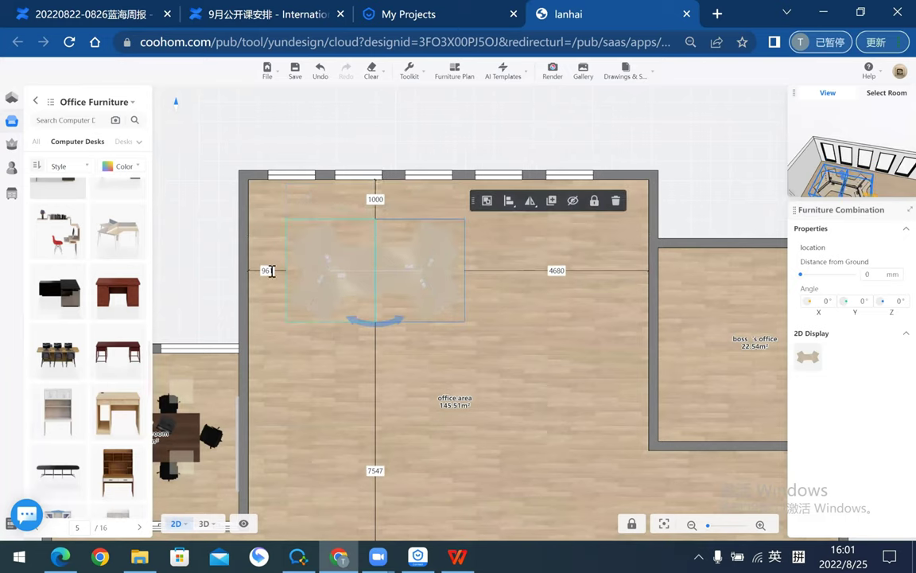
click(269, 270)
text(1000)
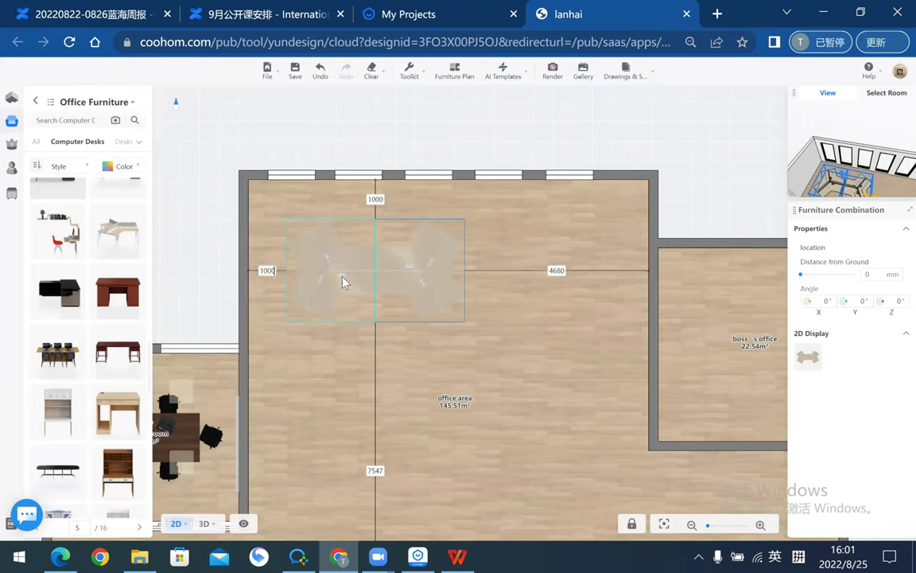
key(Return)
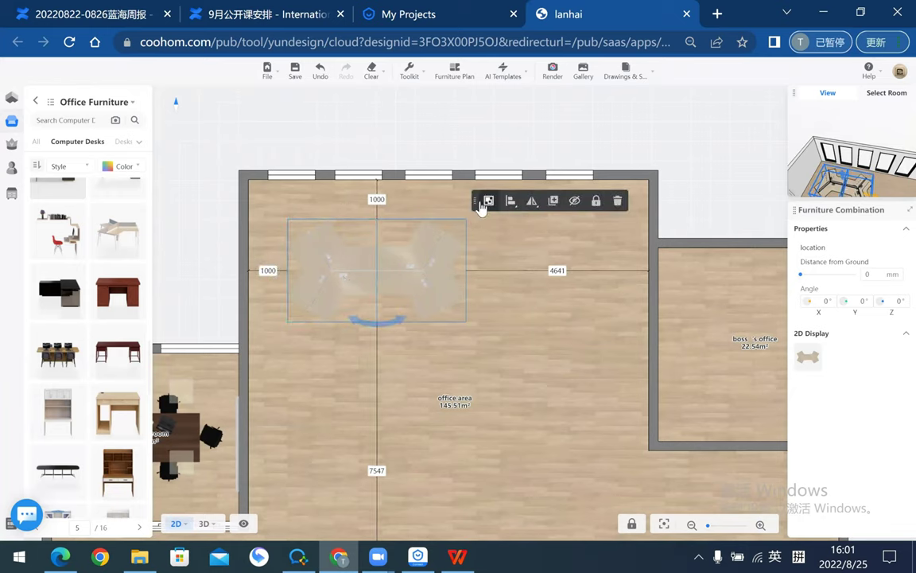
- Copy the desk group and place it 1400 mm below the first
click(518, 194)
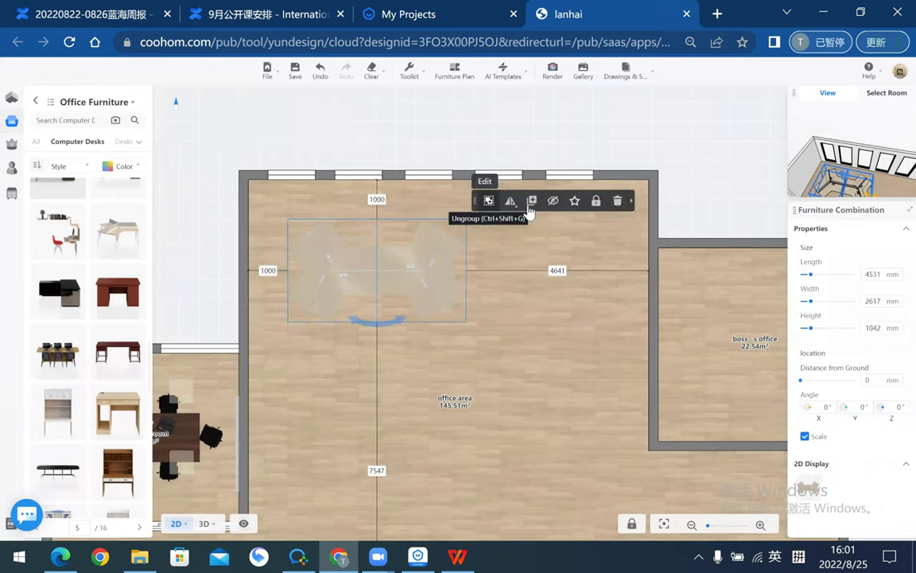
scroll(441, 239, down, 2)
mouse_move(402, 244)
mouse_down()
mouse_move(383, 362)
mouse_move(395, 364)
mouse_up()
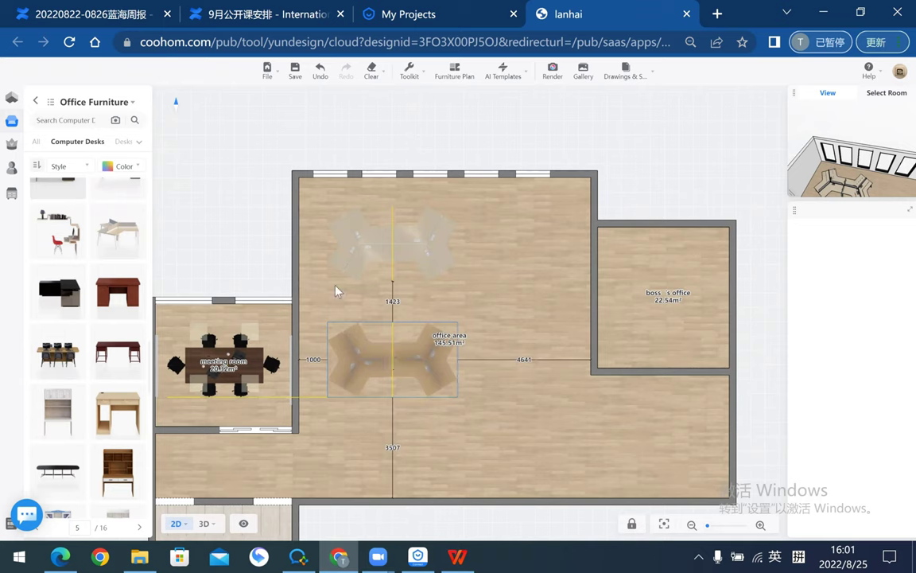
click(395, 302)
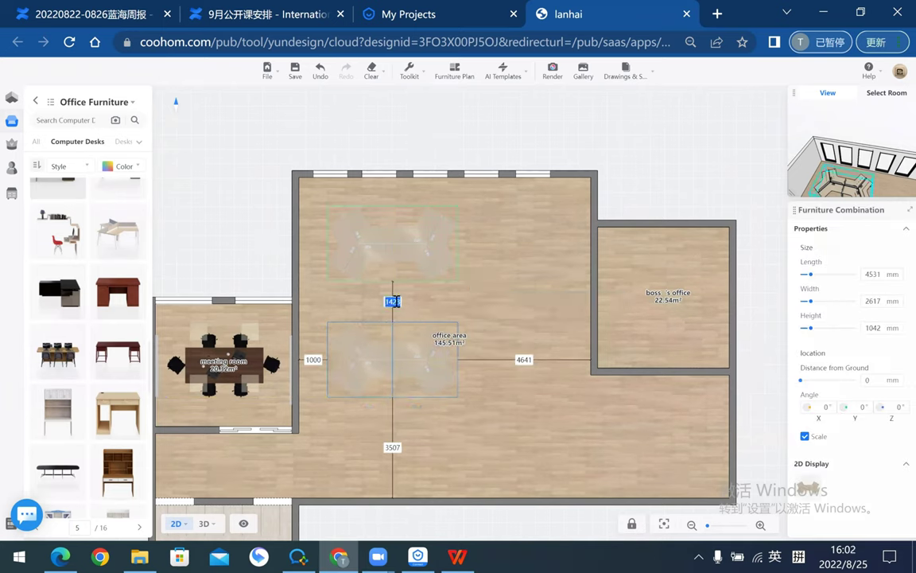
text(1400)
key(Return)
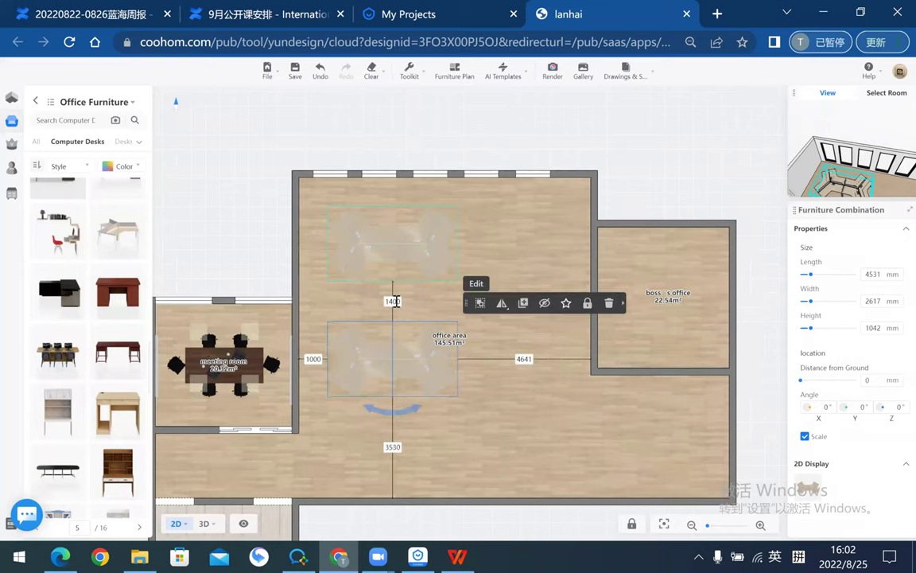
click(228, 194)
scroll(259, 194, down, 3)
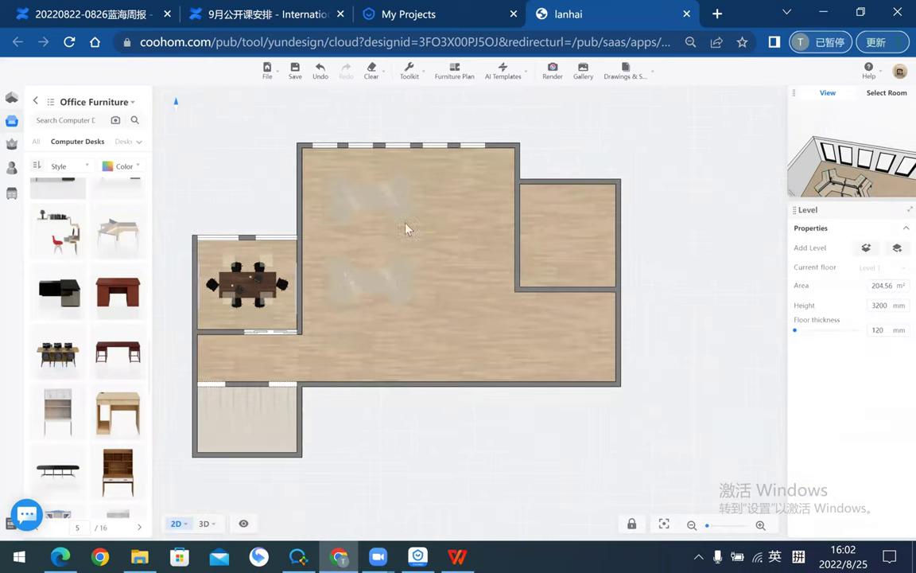
scroll(385, 307, up, 3)
scroll(507, 271, up, 2)
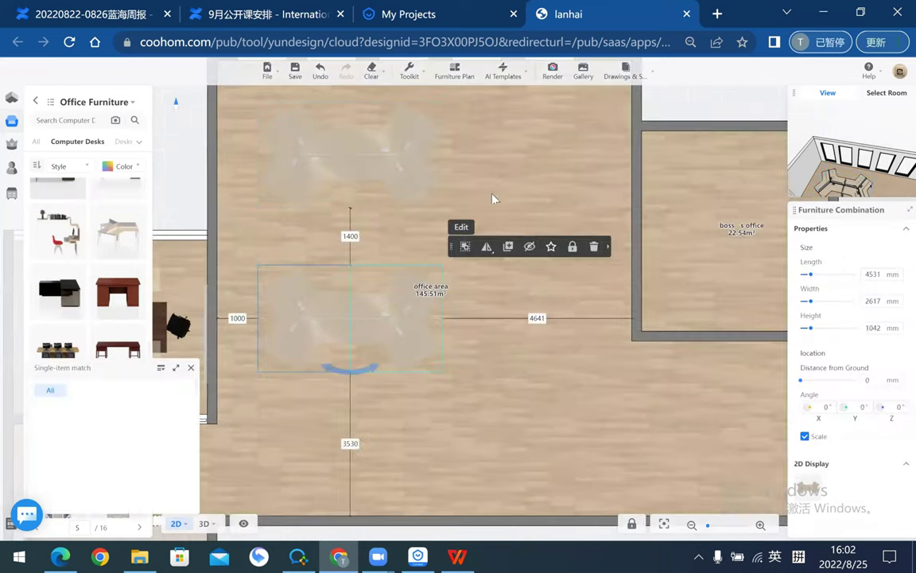
- Place another desk group in the lower-right area, 1500 mm from the right wall
mouse_move(350, 316)
mouse_down()
mouse_move(468, 241)
mouse_move(561, 326)
mouse_up()
scroll(613, 334, down, 3)
scroll(562, 322, up, 3)
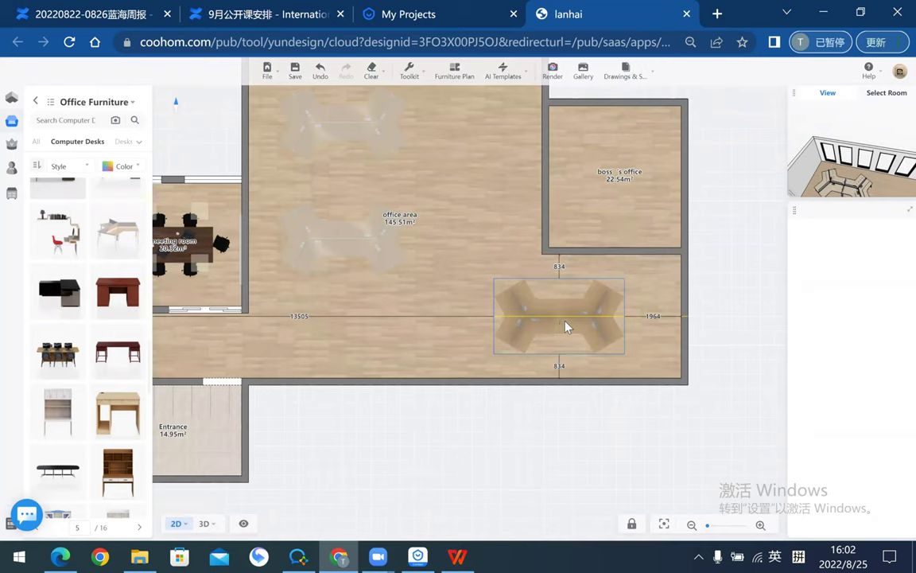
drag(561, 326, 558, 325)
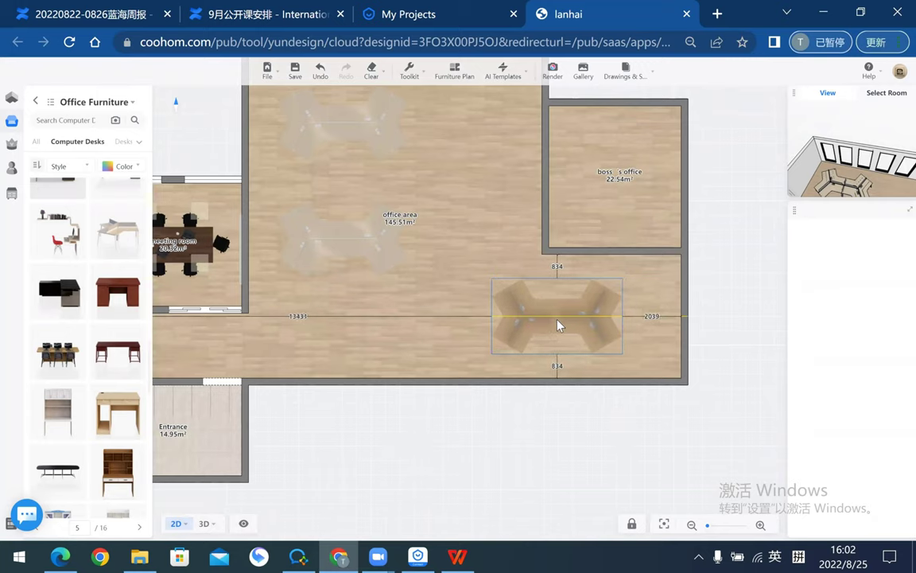
click(652, 317)
text(1500)
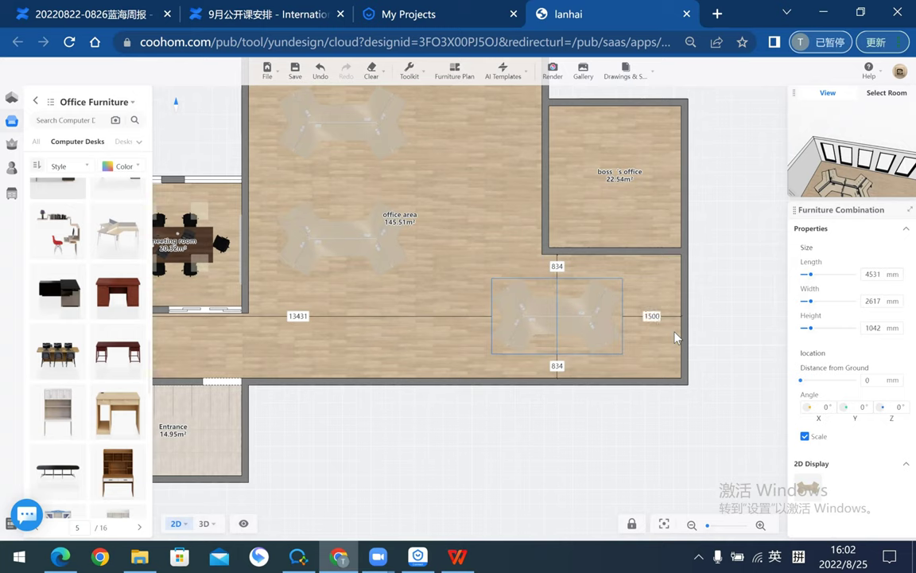
click(515, 389)
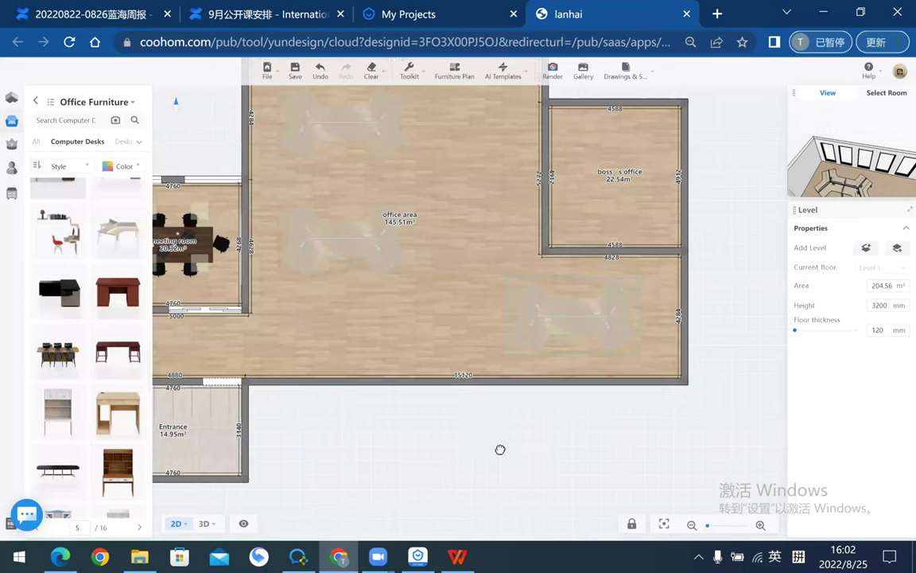
- Add a Kepler four-seat combined table near the top of the office area
scroll(689, 275, down, 2)
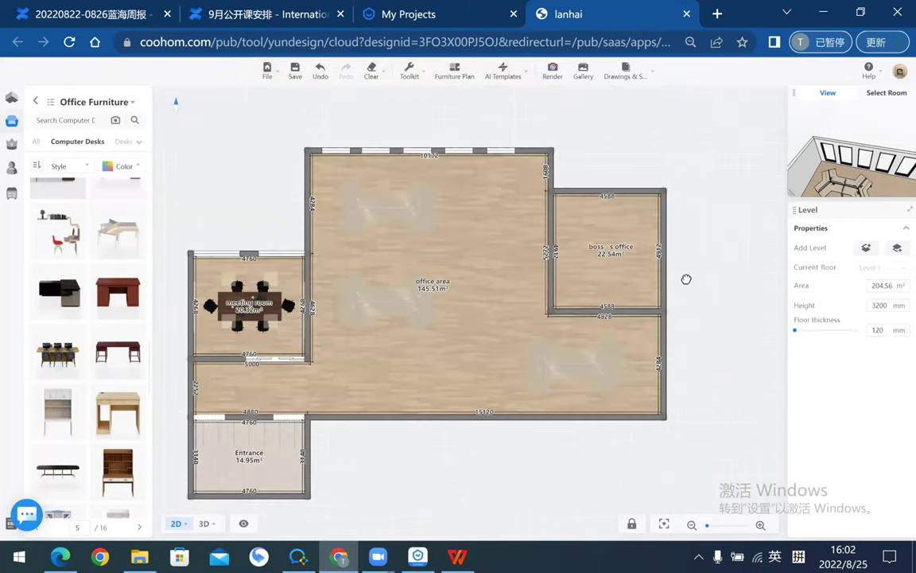
scroll(716, 282, up, 1)
scroll(701, 272, down, 1)
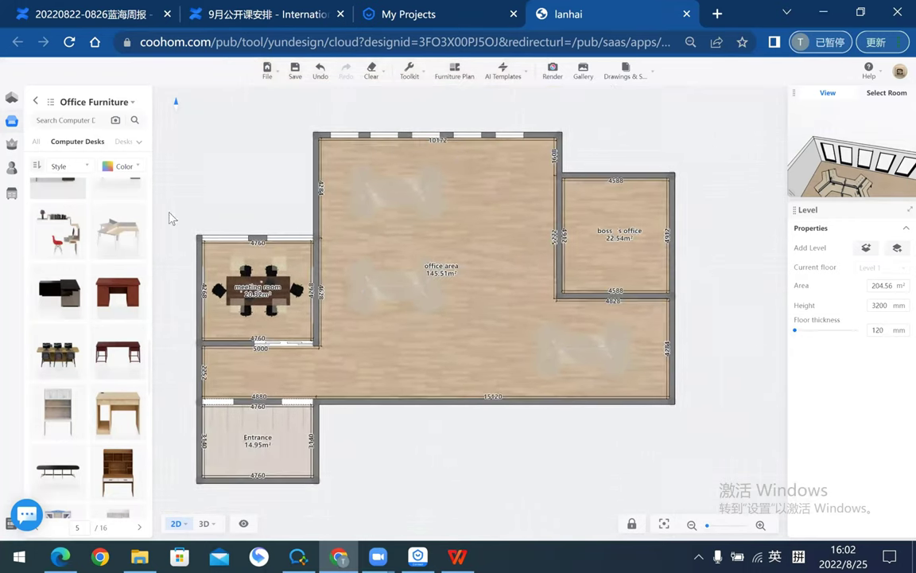
scroll(90, 326, down, 5)
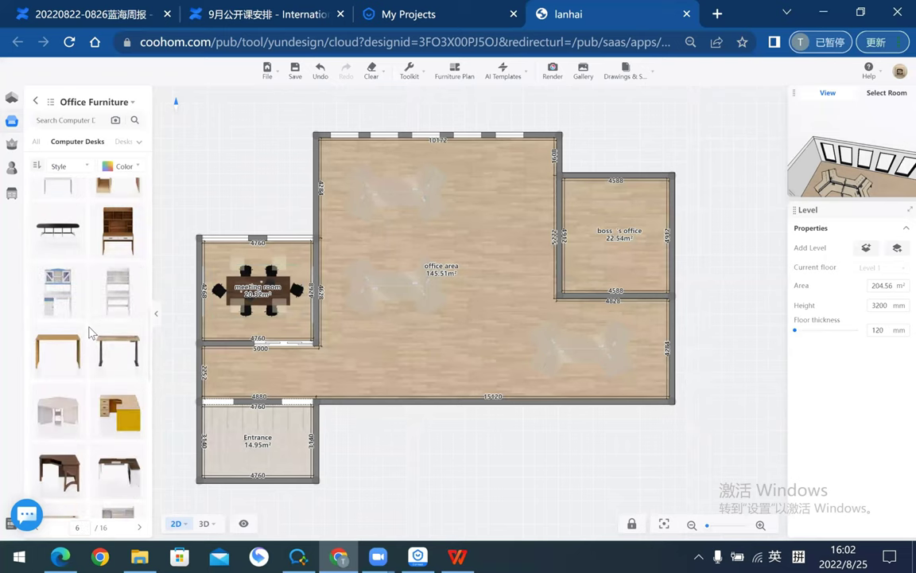
scroll(90, 332, down, 2)
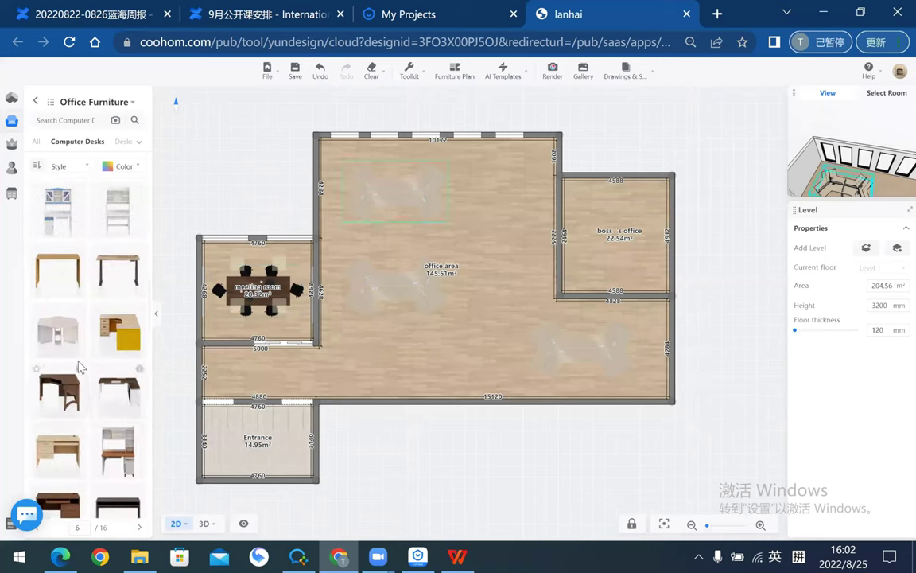
scroll(79, 350, down, 2)
scroll(88, 374, down, 2)
scroll(90, 383, down, 2)
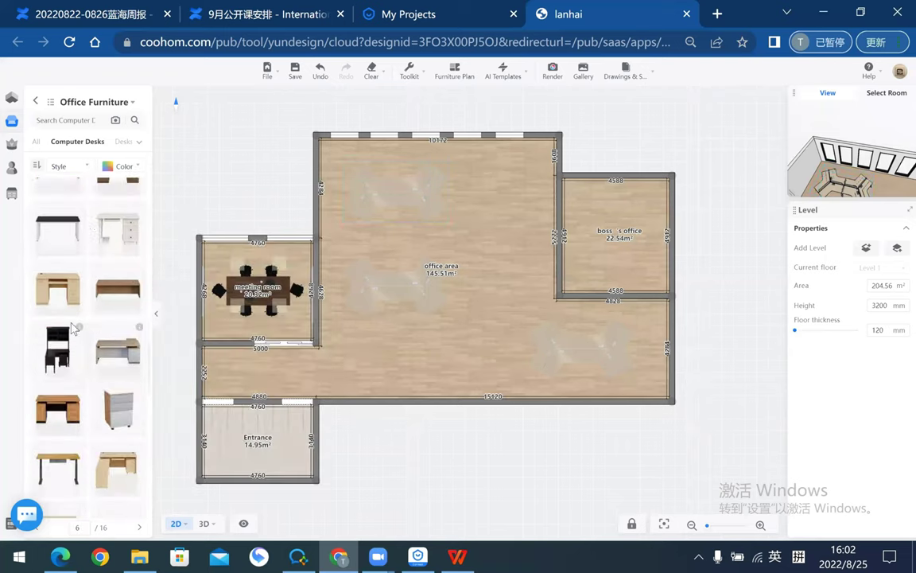
scroll(95, 349, down, 2)
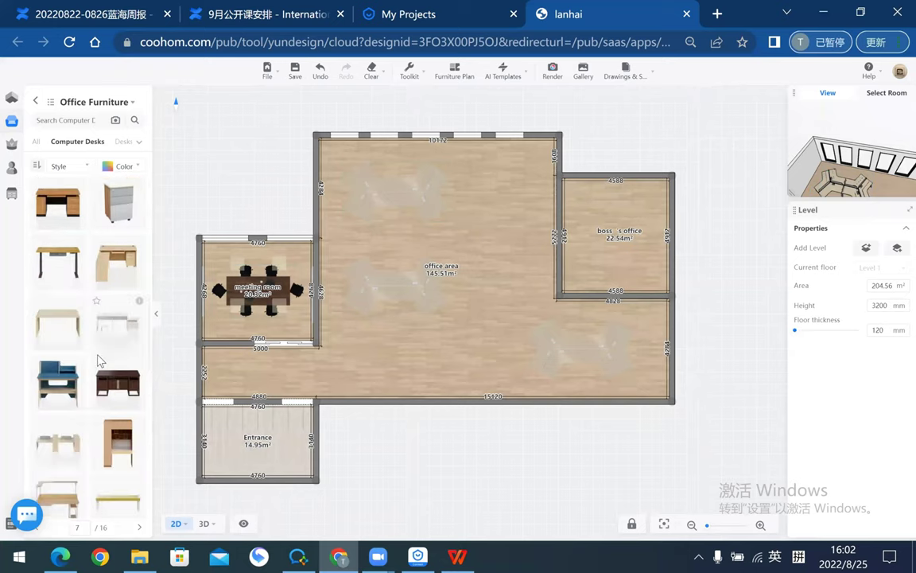
scroll(93, 354, down, 2)
mouse_move(79, 310)
mouse_down()
mouse_move(503, 213)
mouse_move(506, 195)
mouse_up()
scroll(506, 215, up, 2)
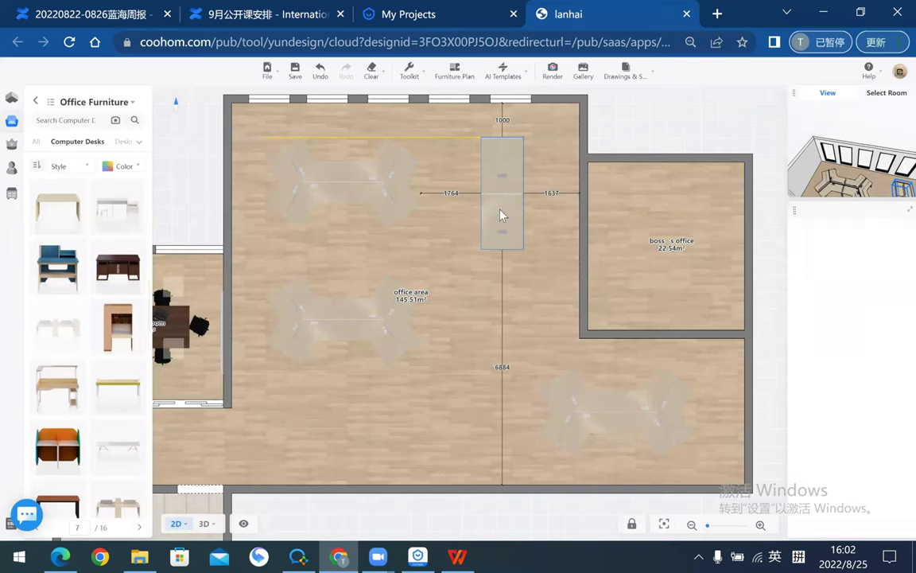
- Set the combined table 1500 mm from the office area's left side
click(503, 199)
key(Tab)
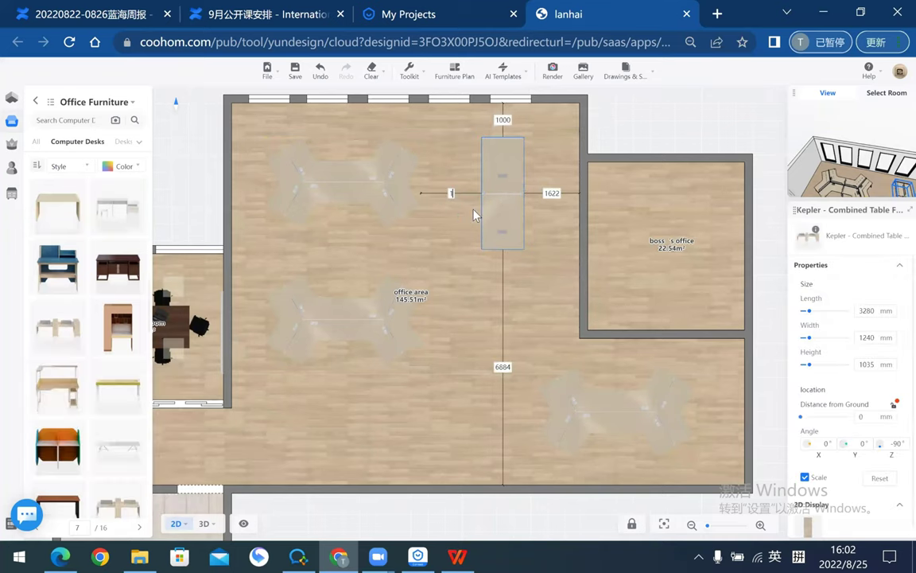
text(500)
key(Return)
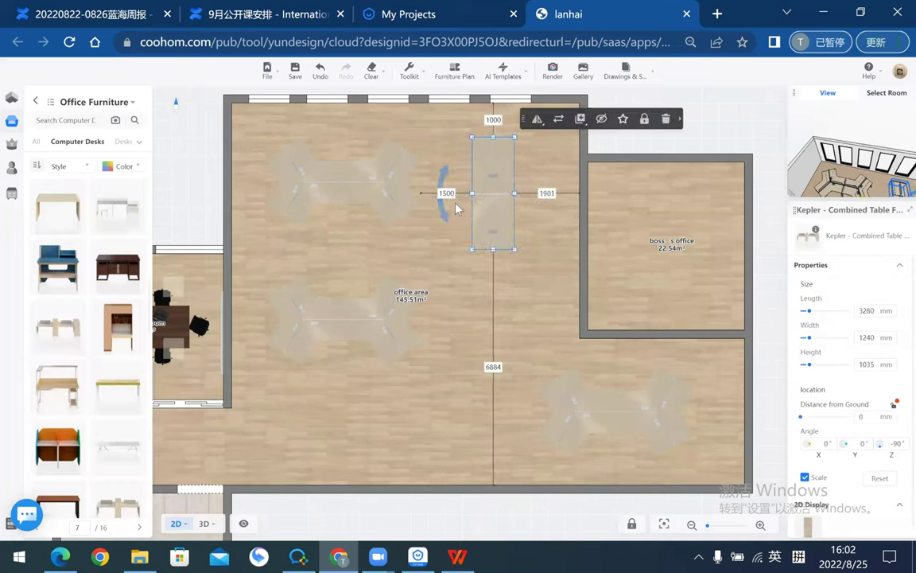
scroll(453, 203, down, 1)
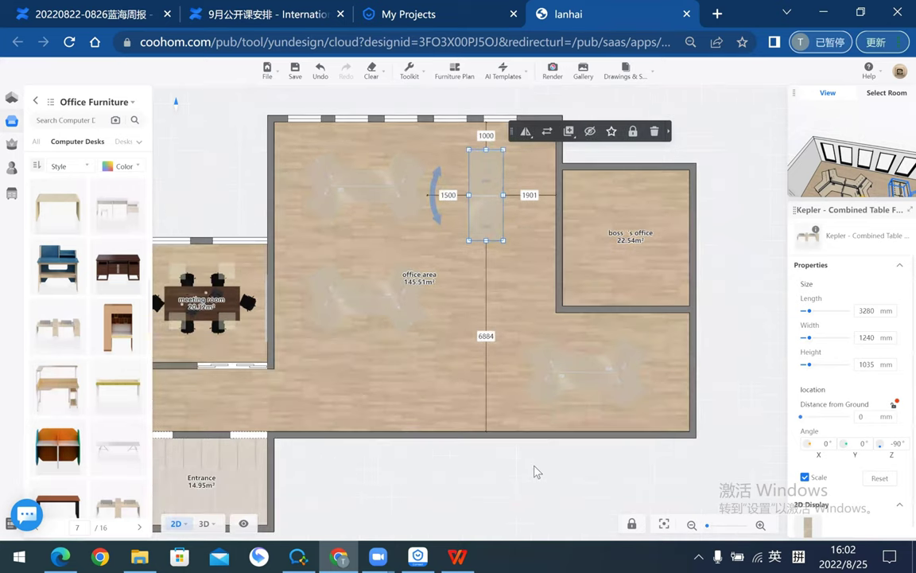
- Inspect the desk layout and back-wall desks in 3D, then return to 2D
click(206, 528)
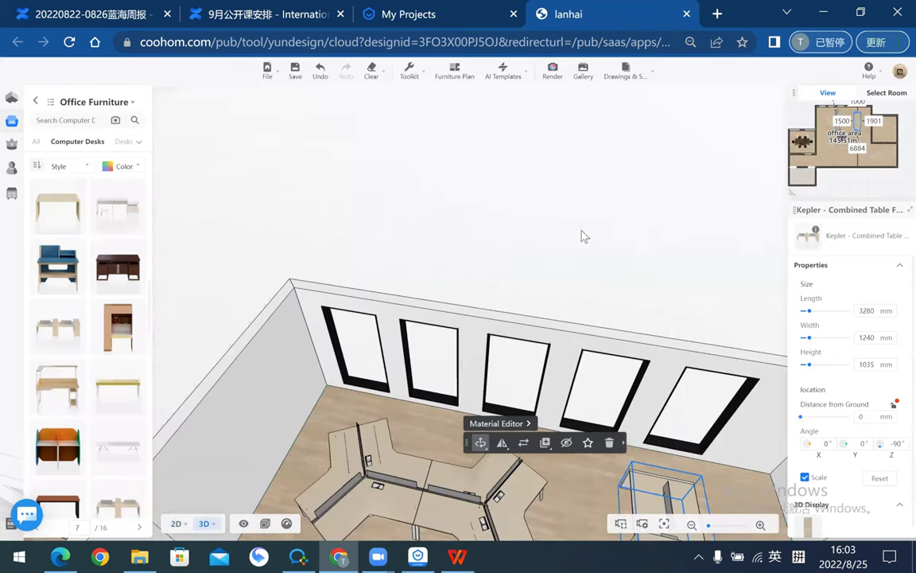
scroll(581, 236, down, 3)
click(604, 230)
drag(604, 230, 382, 219)
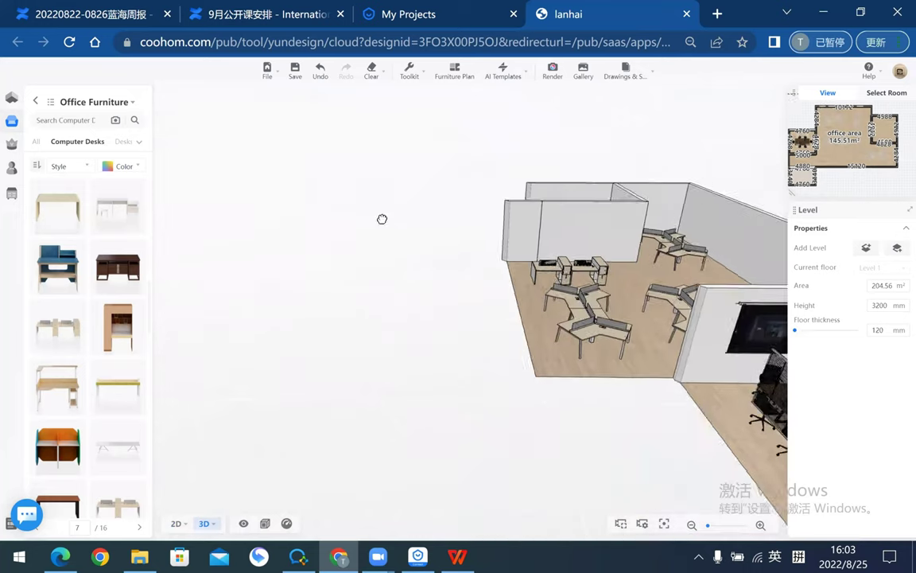
scroll(498, 313, up, 2)
scroll(577, 311, up, 2)
scroll(430, 362, up, 3)
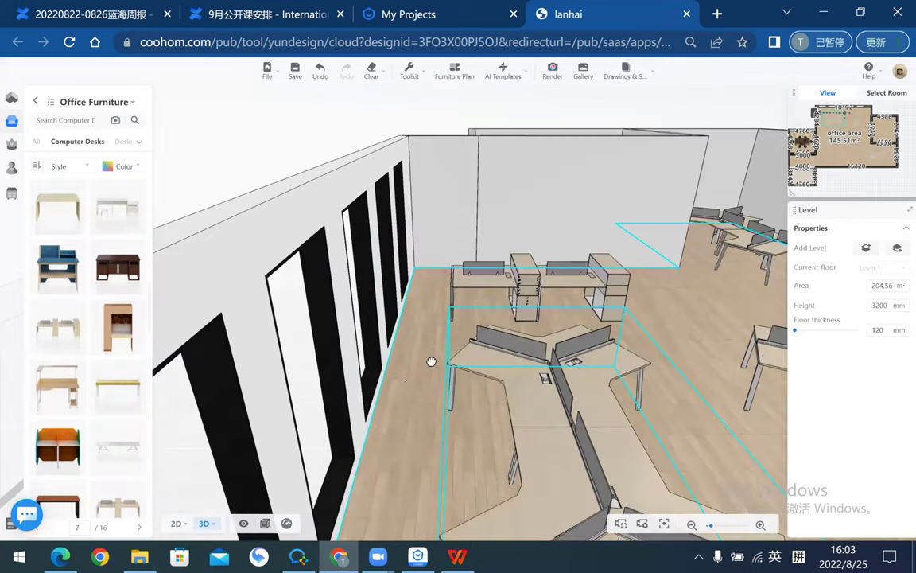
scroll(430, 362, down, 2)
drag(431, 362, 344, 376)
scroll(375, 254, down, 2)
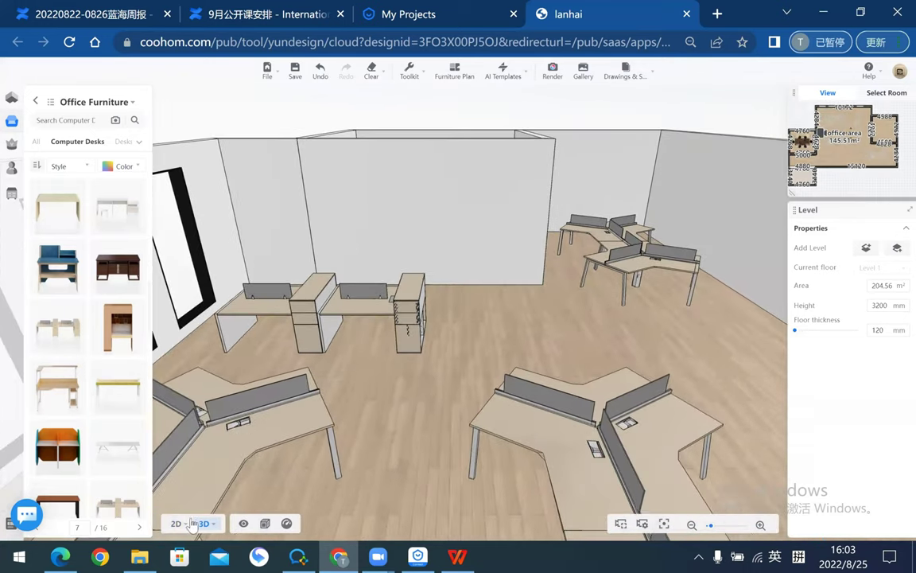
click(191, 523)
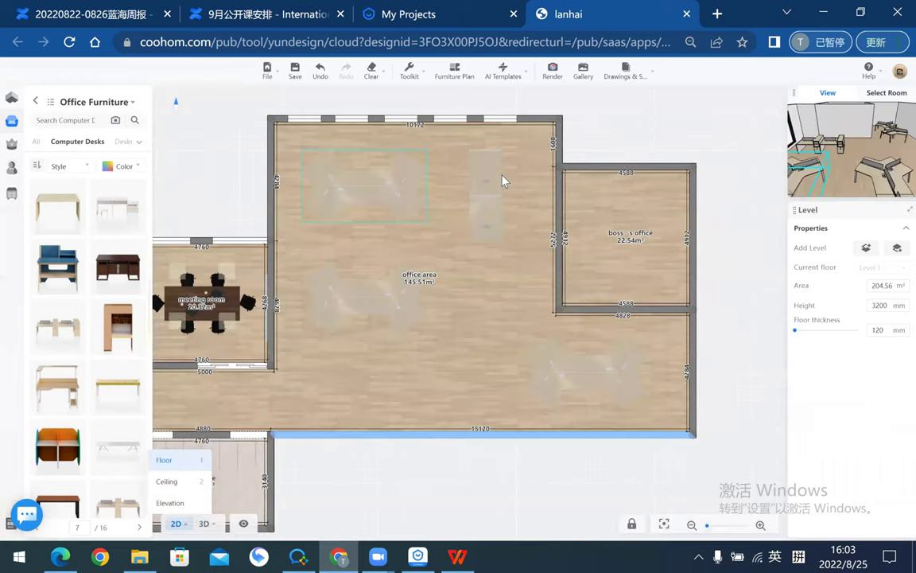
- Move the second combined table directly below the first with a 0 mm gap
click(484, 202)
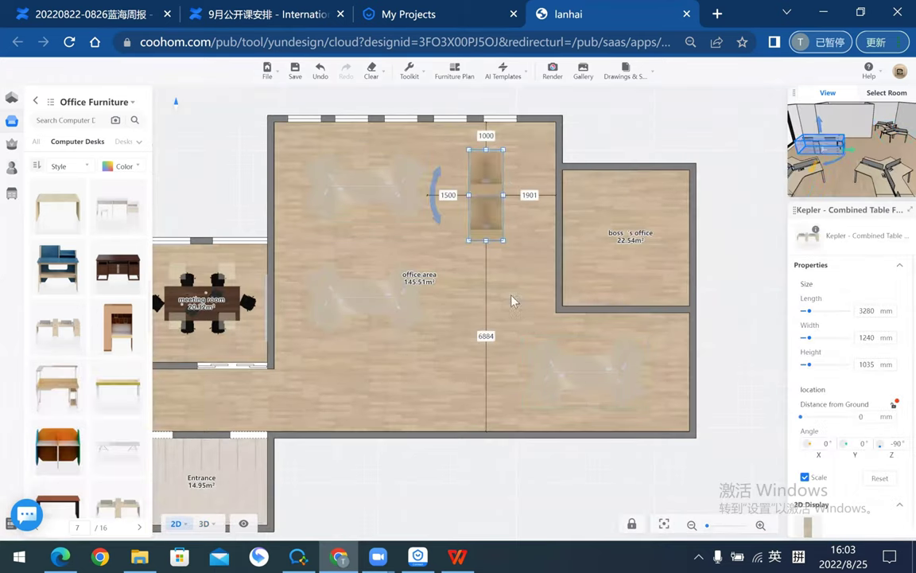
drag(484, 202, 488, 303)
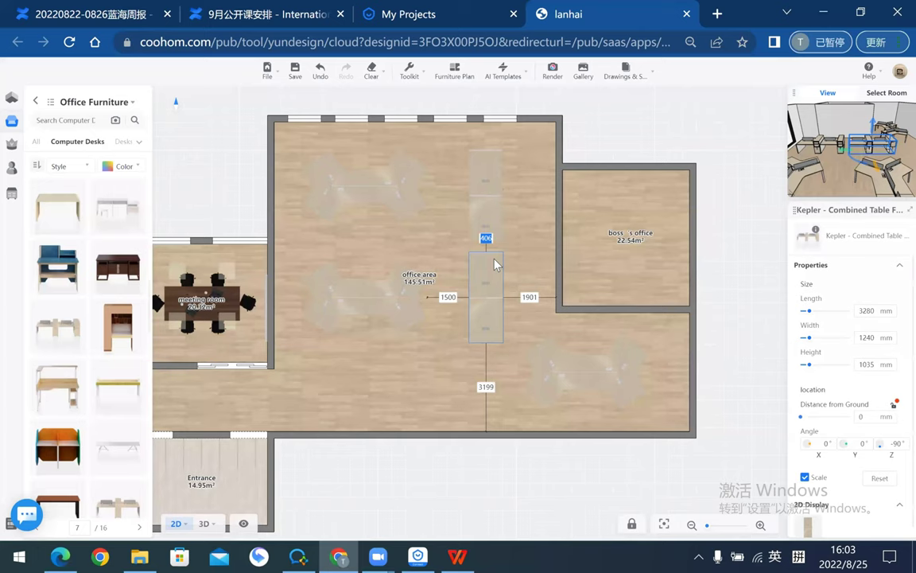
text(0)
key(Return)
click(235, 180)
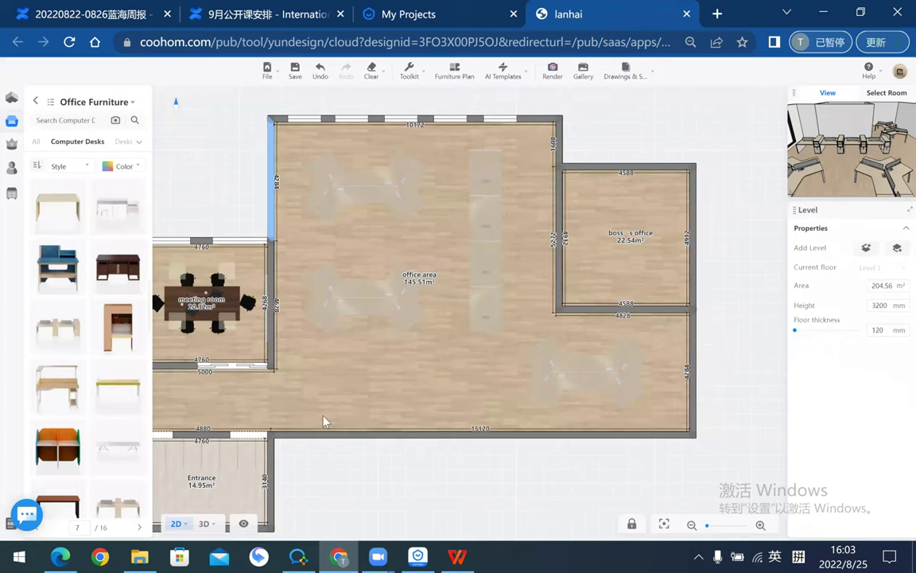
- Survey the whole office from above in 3D and switch the library to Office Chairs
key(2)
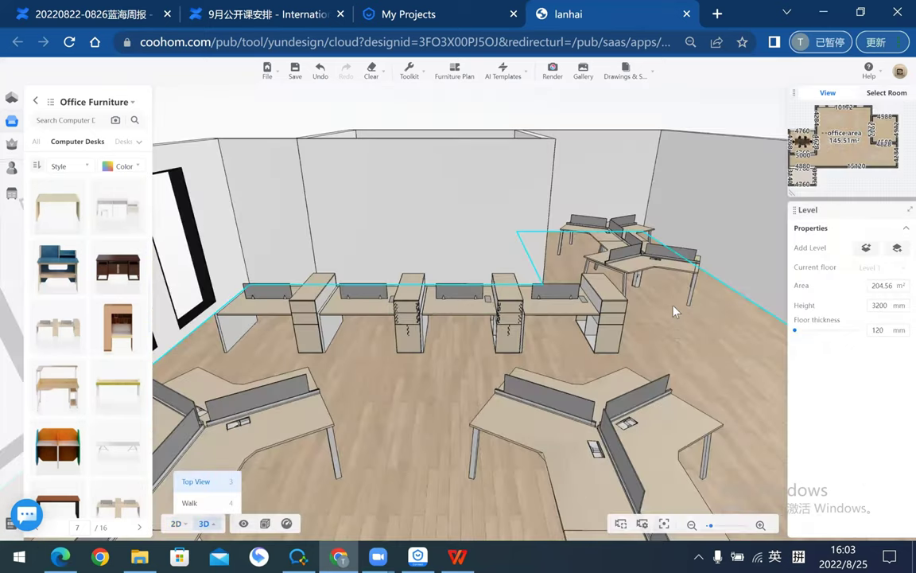
mouse_move(637, 343)
mouse_down()
mouse_move(437, 370)
mouse_move(590, 277)
mouse_move(475, 277)
mouse_move(524, 270)
mouse_move(574, 299)
mouse_move(651, 299)
mouse_move(538, 288)
mouse_move(469, 262)
mouse_move(409, 276)
mouse_move(525, 290)
mouse_move(363, 225)
mouse_move(574, 303)
mouse_up()
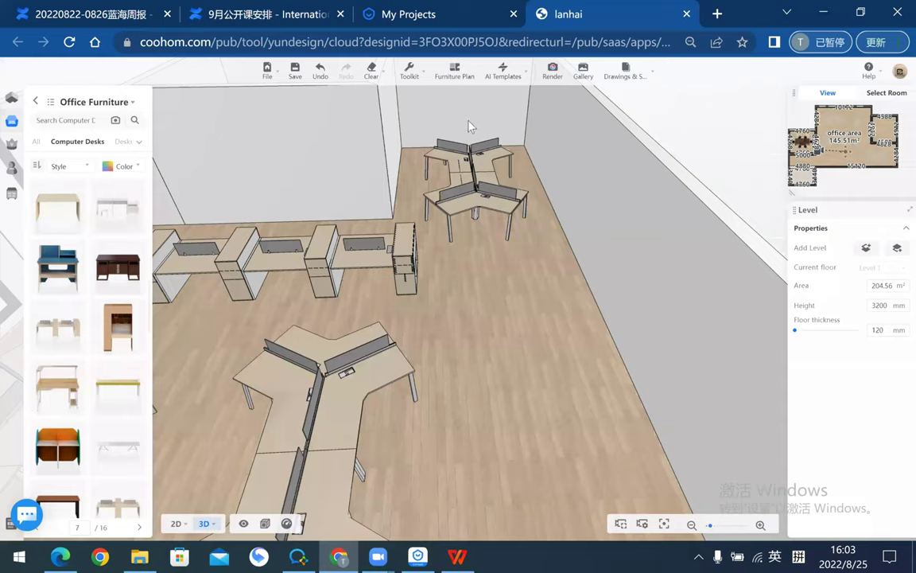
scroll(562, 219, down, 3)
drag(563, 218, 583, 276)
scroll(622, 273, up, 1)
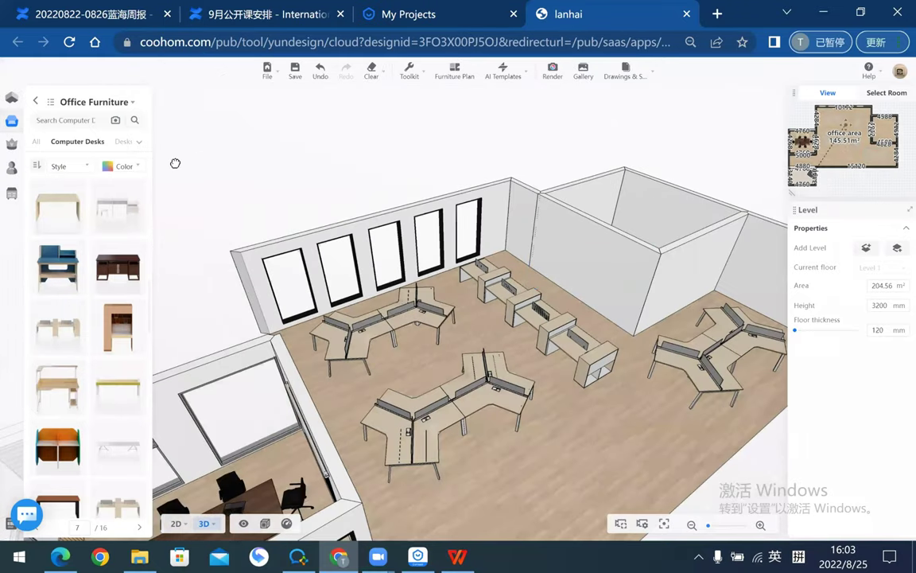
click(139, 146)
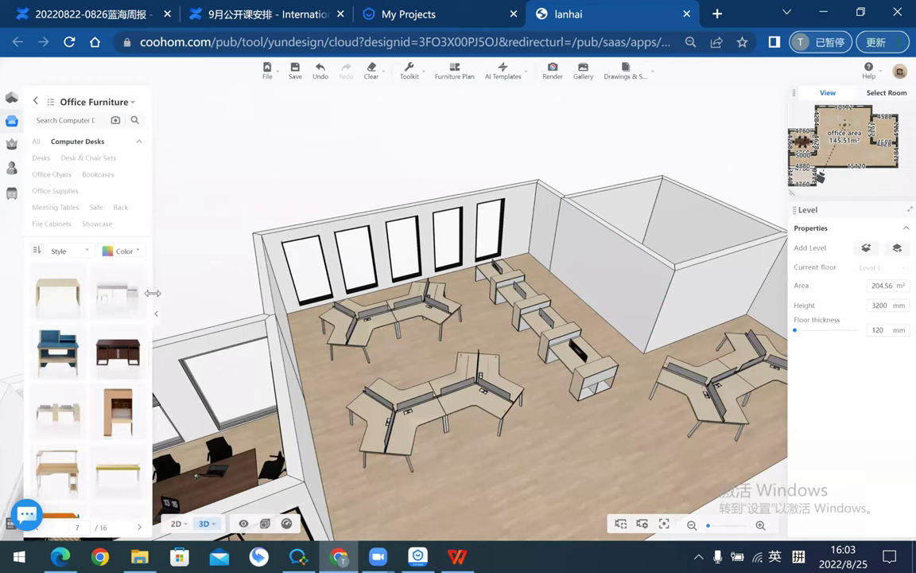
click(51, 175)
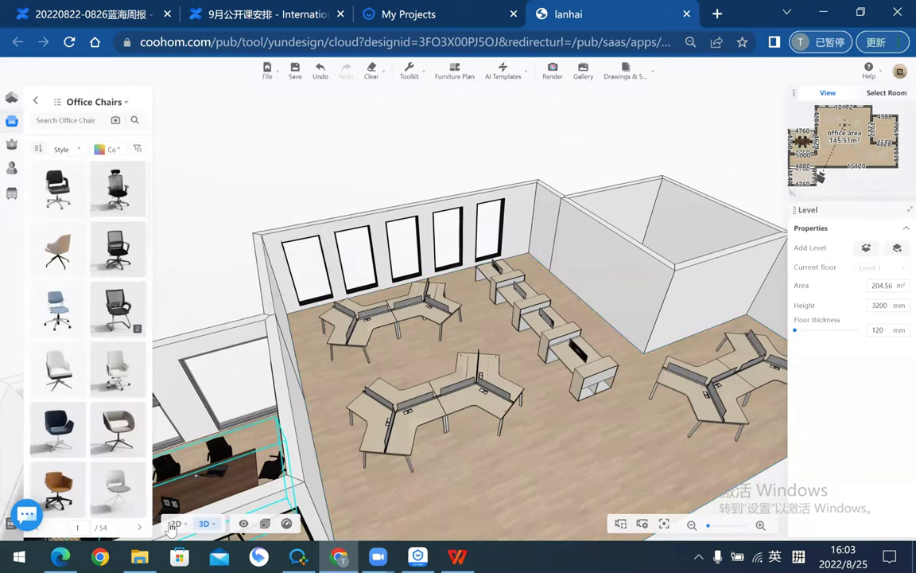
- In the 2D plan, seat an office chair at the desk cluster and a rotated copy opposite it
key(1)
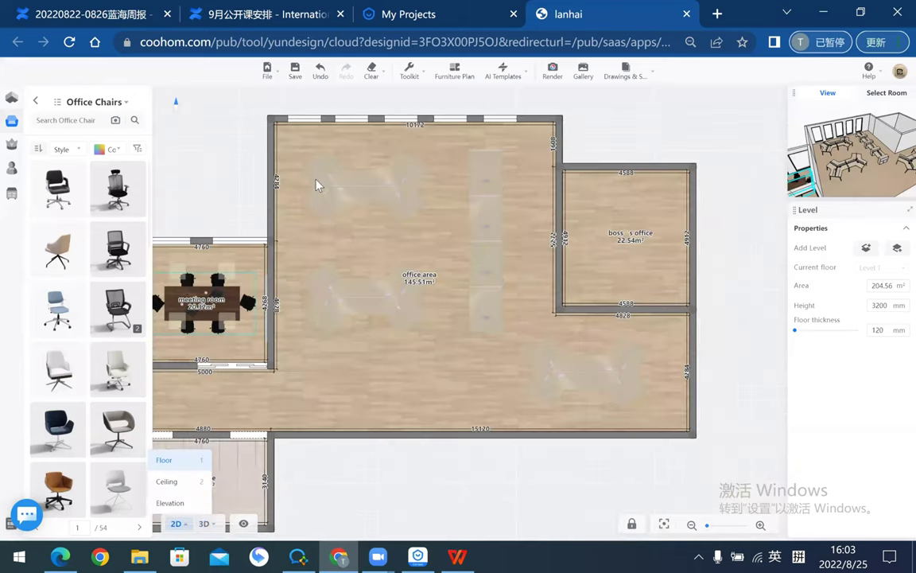
scroll(244, 312, up, 3)
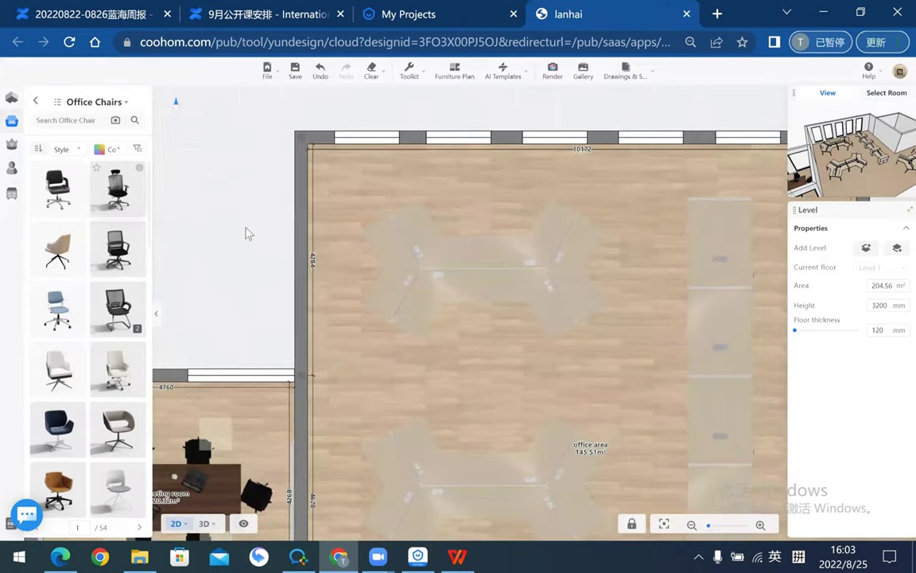
scroll(381, 276, up, 3)
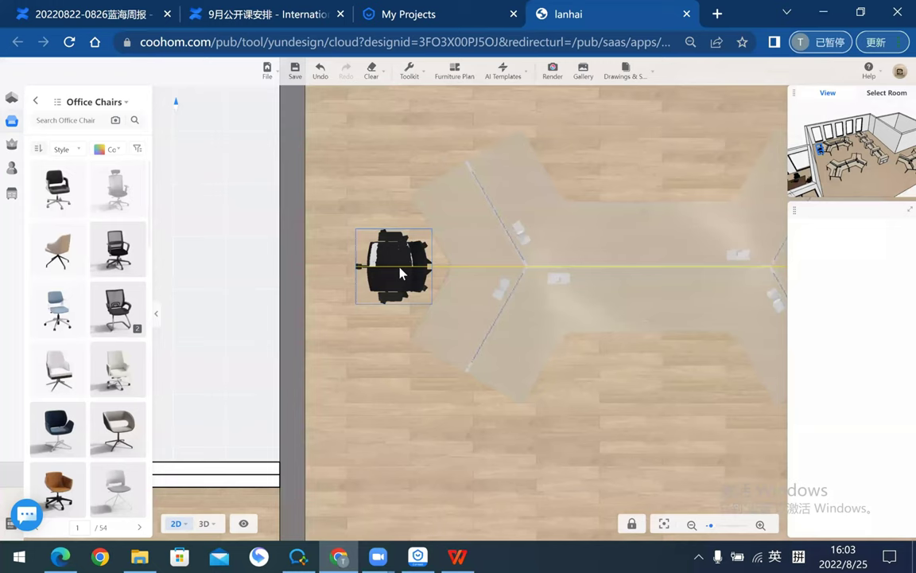
click(384, 310)
mouse_move(348, 267)
mouse_down()
mouse_move(459, 237)
mouse_move(462, 266)
mouse_up()
scroll(294, 235, down, 3)
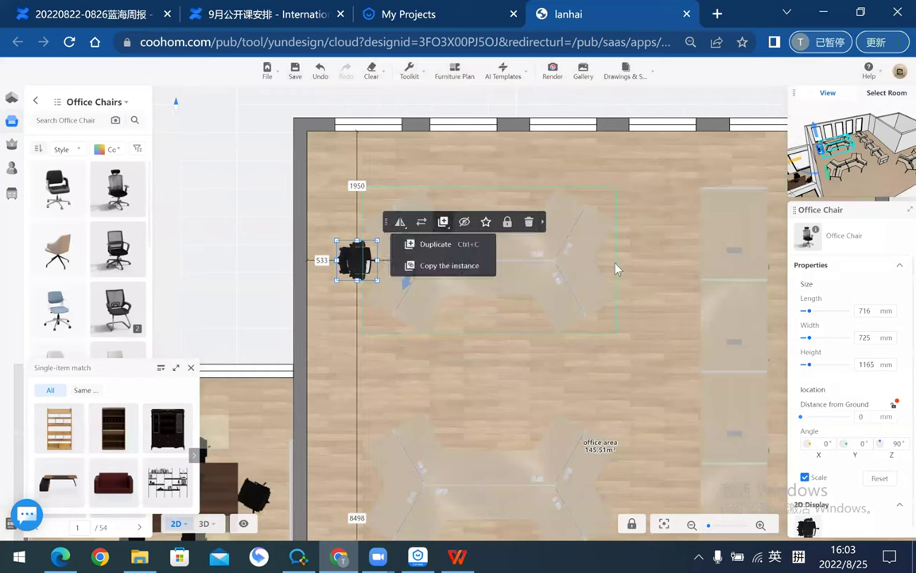
click(443, 222)
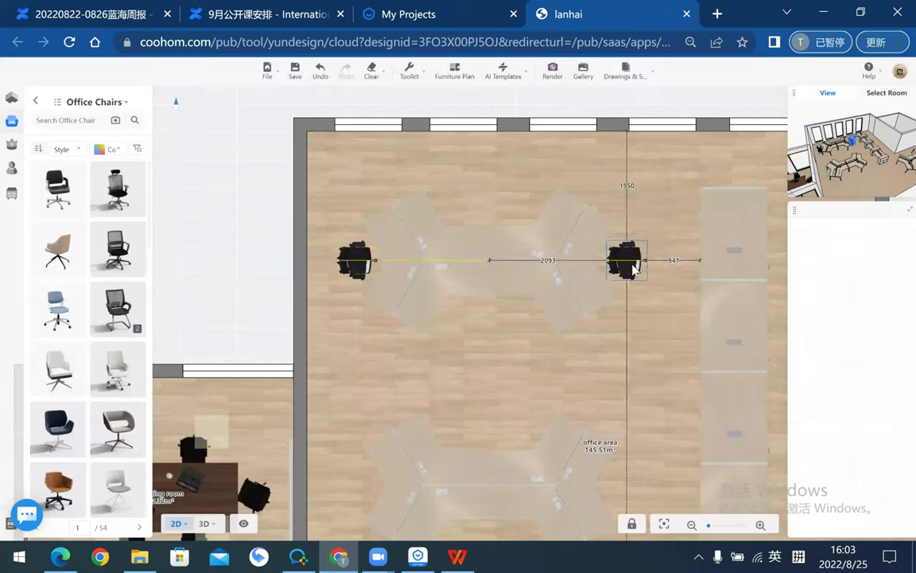
click(634, 270)
drag(619, 311, 510, 248)
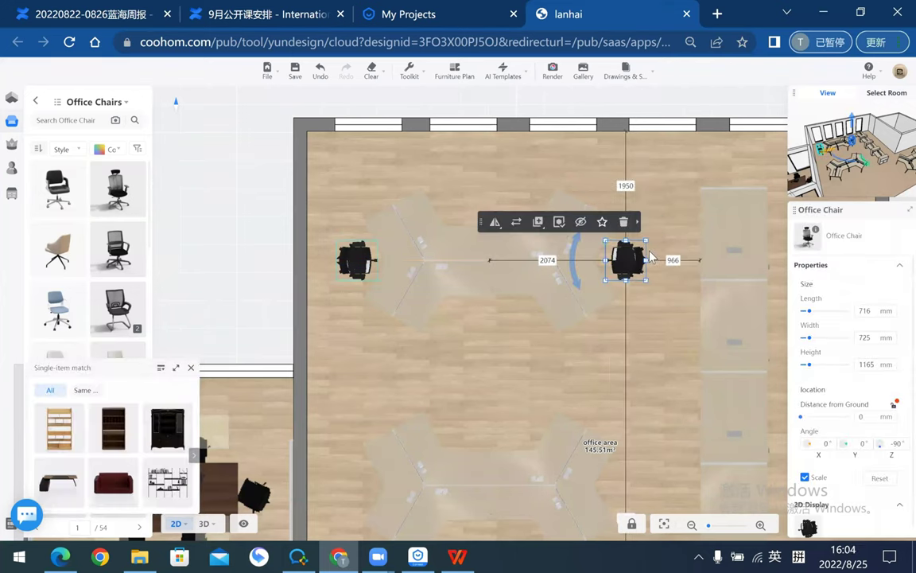
scroll(610, 269, up, 3)
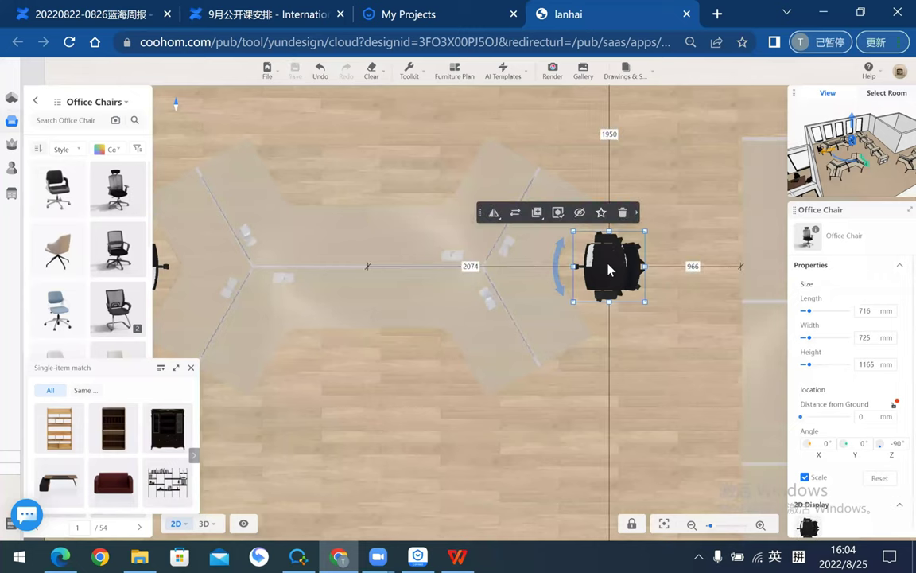
drag(610, 270, 604, 270)
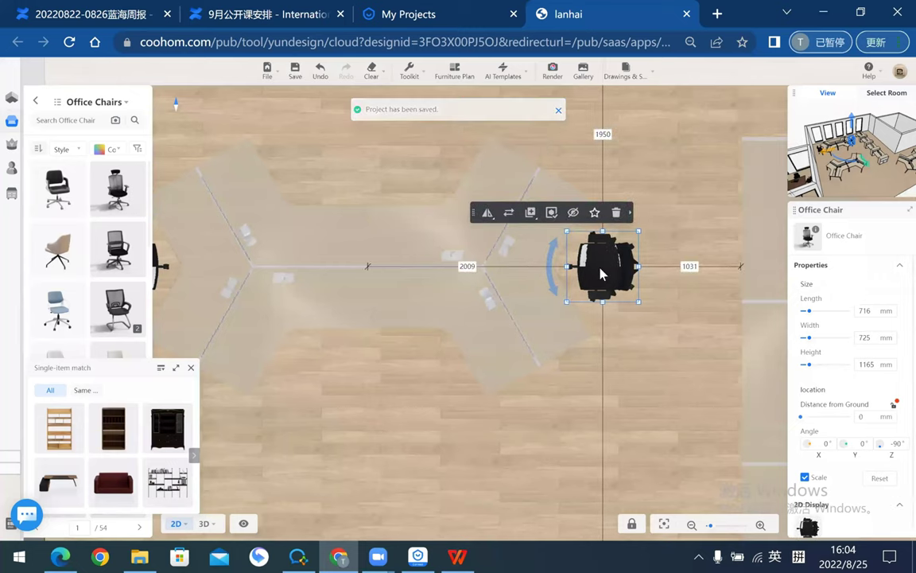
scroll(346, 260, down, 5)
click(348, 246)
- Add a chair between the clusters facing the desk above, with a copy beside it
scroll(358, 251, up, 1)
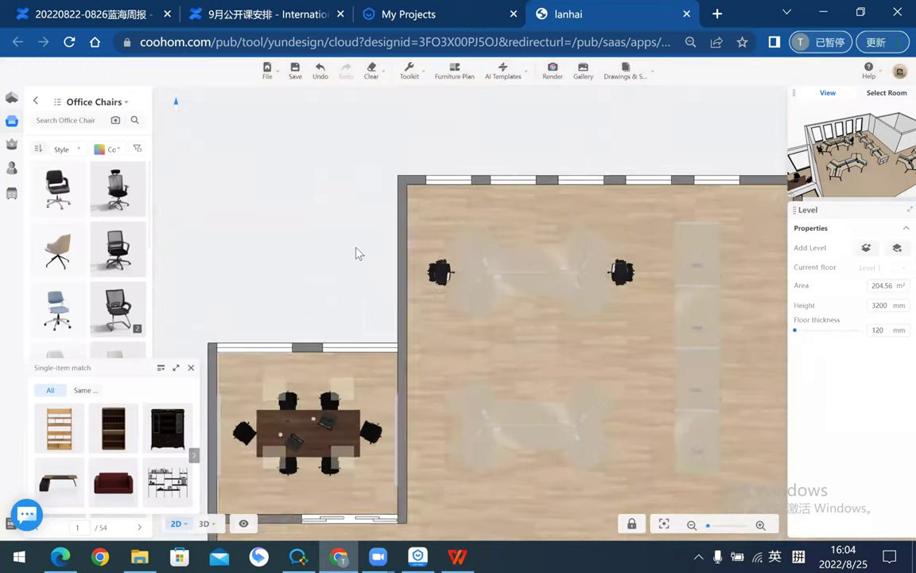
scroll(314, 228, up, 4)
scroll(186, 204, up, 2)
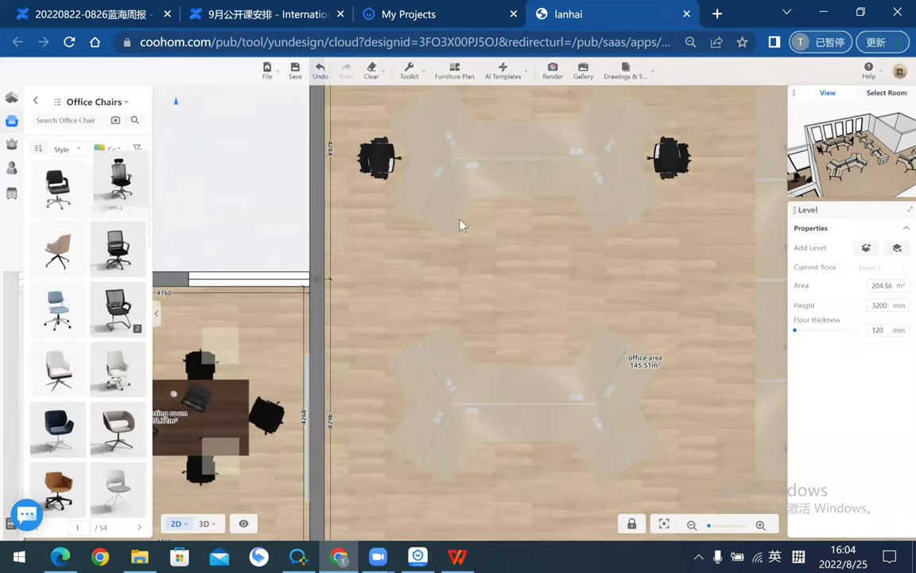
mouse_move(117, 189)
mouse_down()
mouse_move(497, 224)
mouse_move(500, 246)
mouse_up()
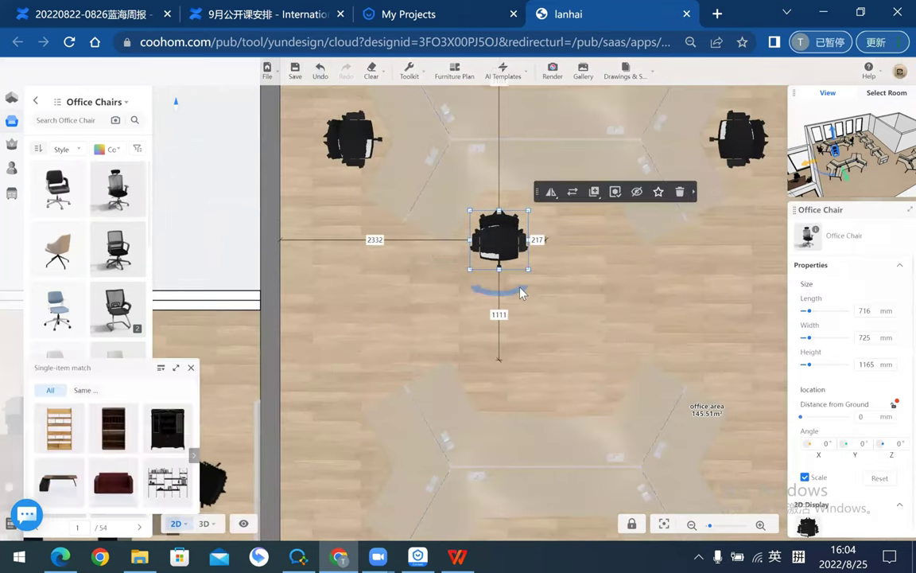
mouse_move(521, 293)
mouse_down()
mouse_move(458, 184)
mouse_move(489, 188)
mouse_up()
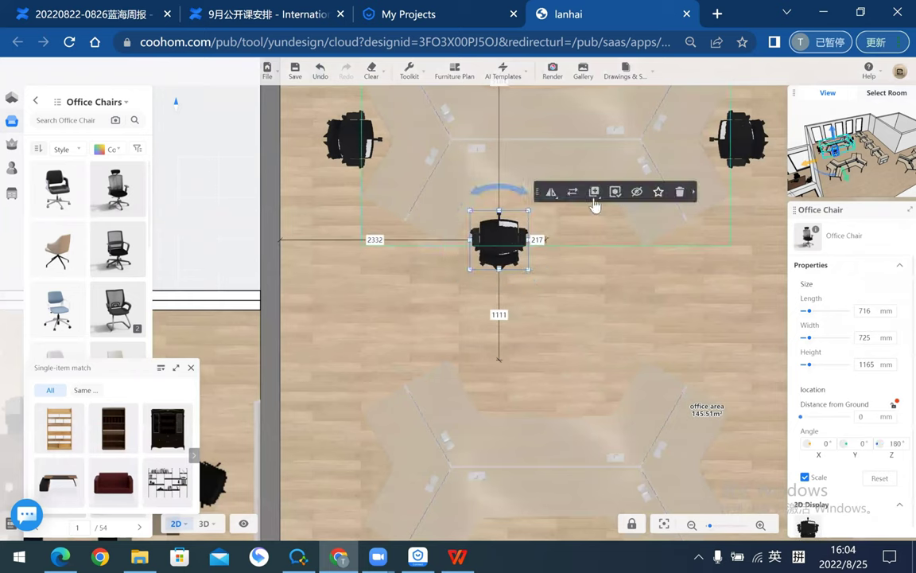
key(ctrl+c)
key(ctrl+v)
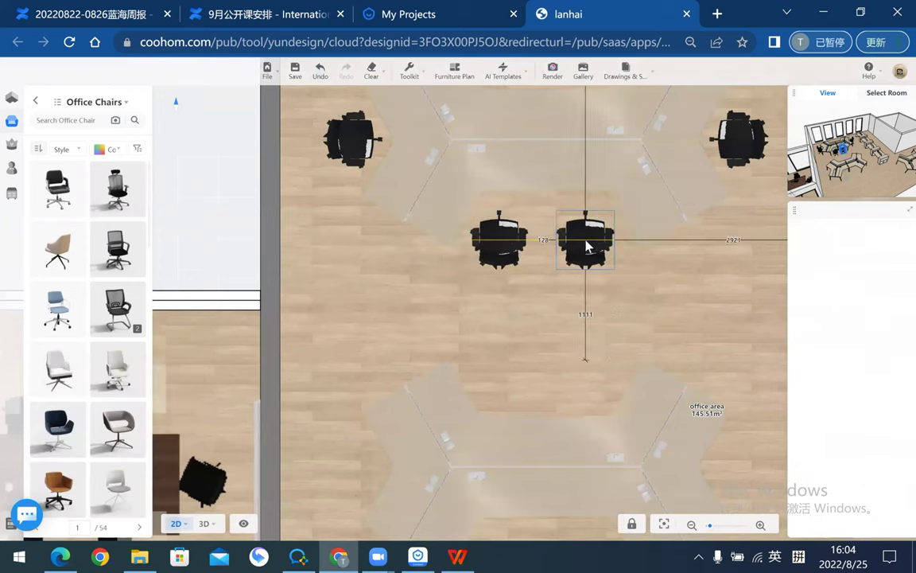
click(586, 247)
- Group the two chairs, then duplicate and mirror the pair to the cluster's top
scroll(549, 275, down, 2)
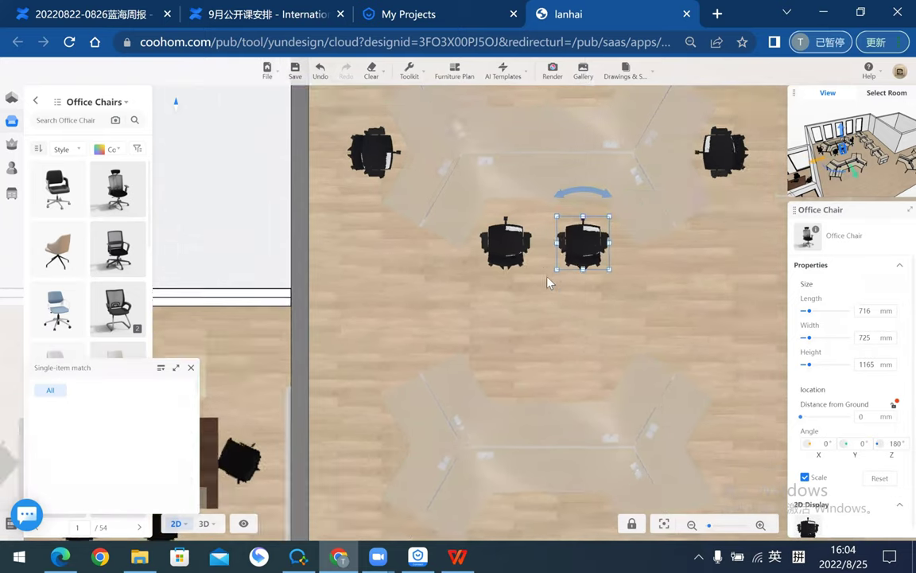
scroll(528, 263, down, 3)
scroll(523, 265, up, 1)
ctrl+click(522, 265)
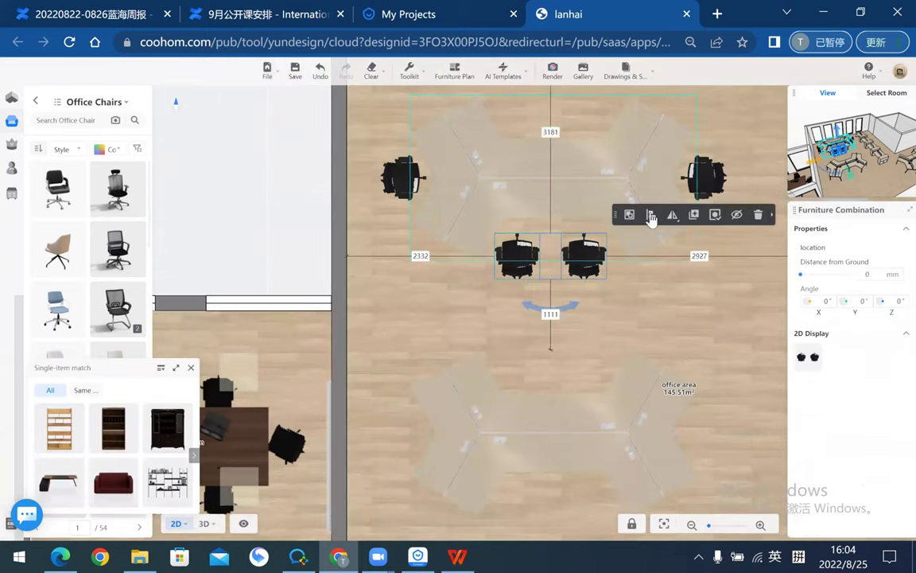
click(627, 216)
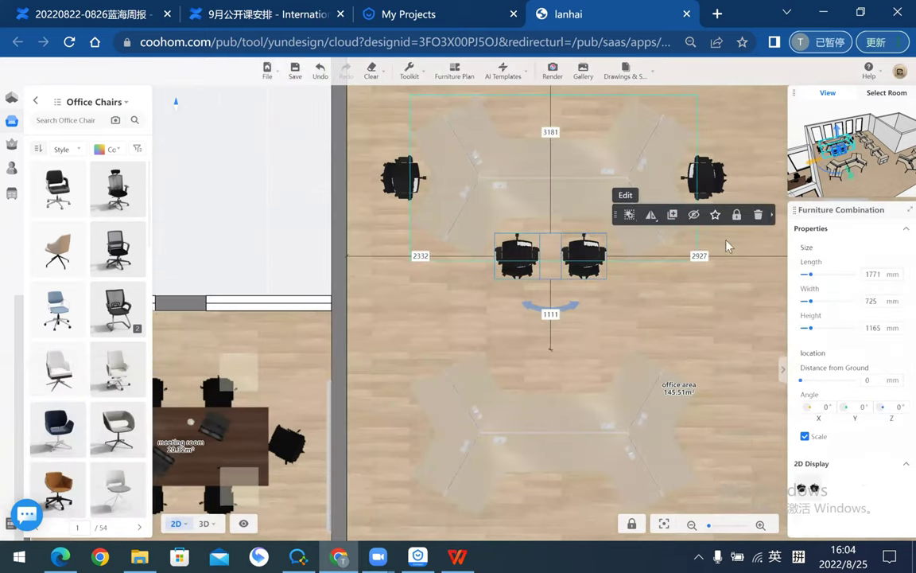
click(676, 224)
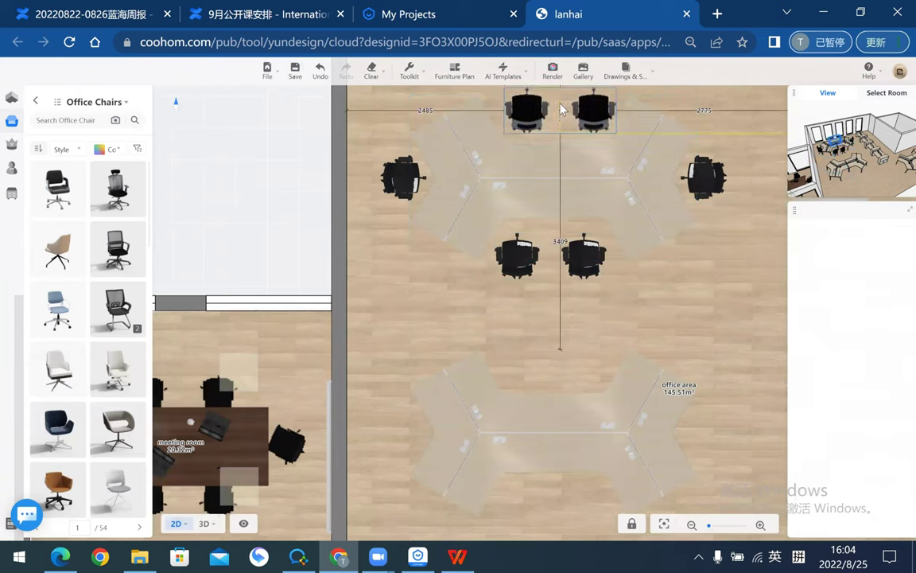
click(555, 116)
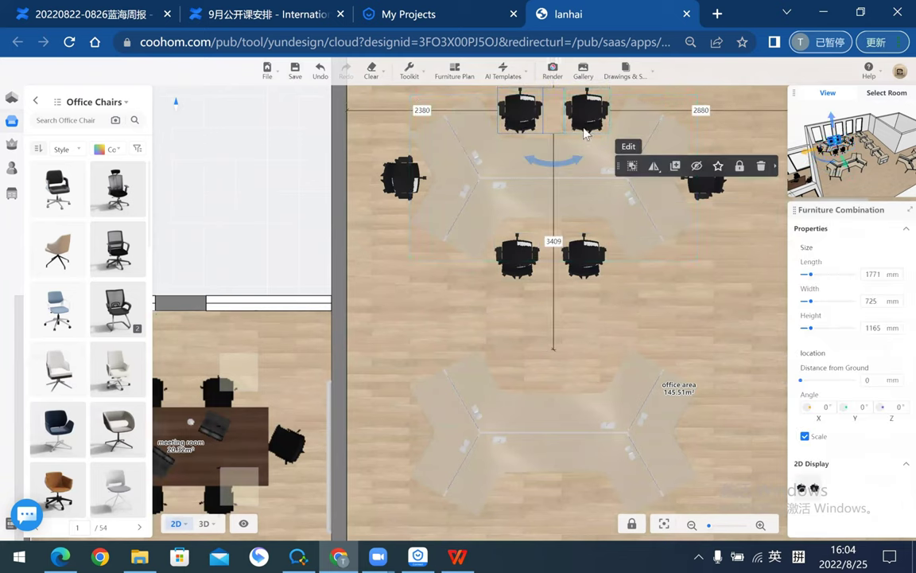
mouse_move(653, 165)
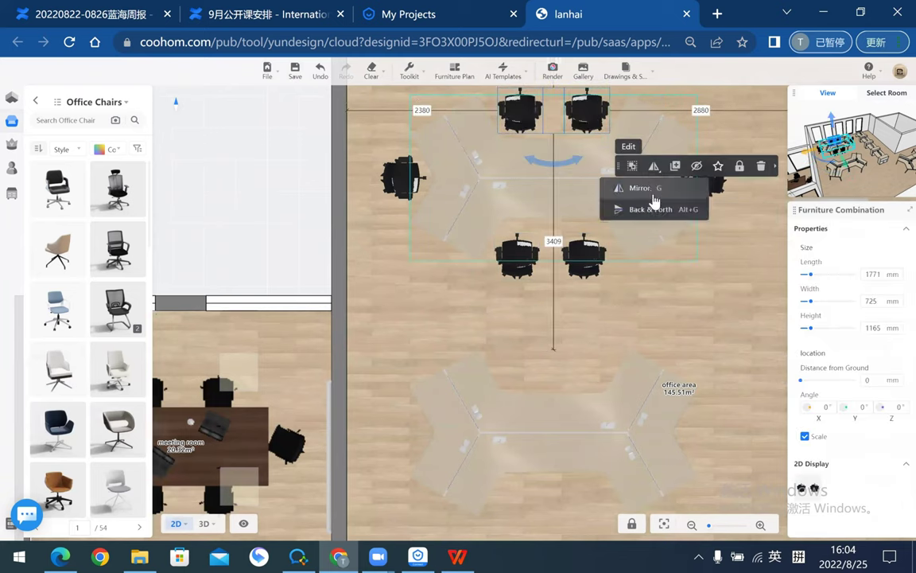
click(651, 209)
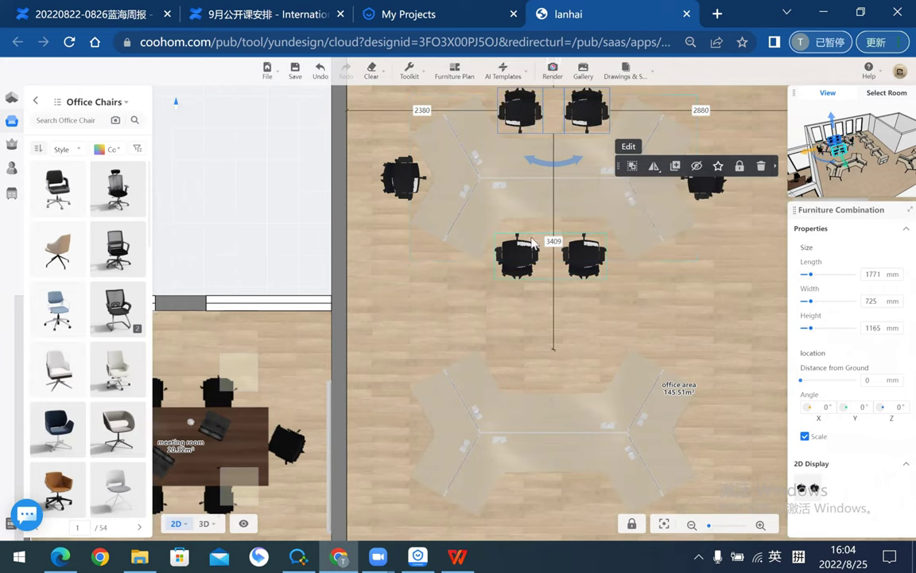
click(293, 199)
- Select all six chairs and duplicate the arrangement around the lower desk cluster
scroll(393, 235, down, 3)
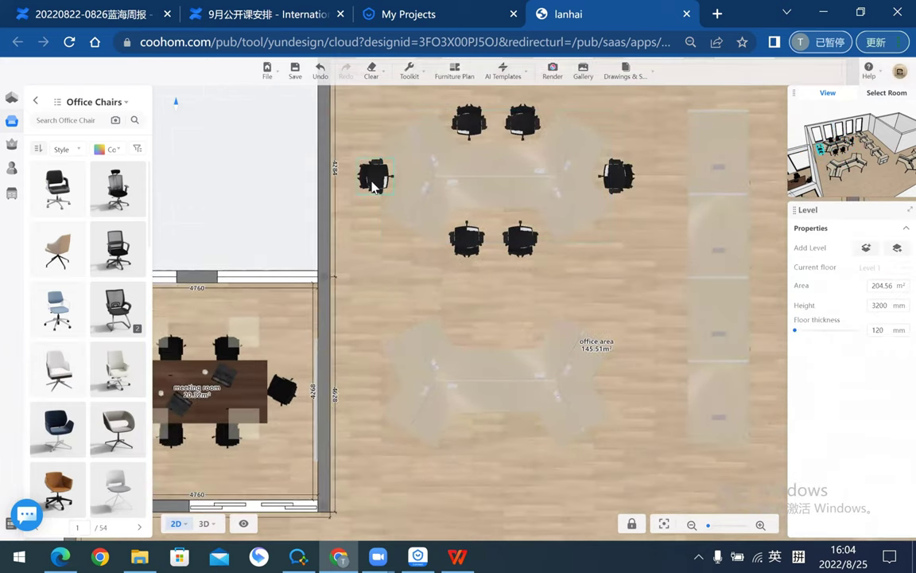
click(373, 187)
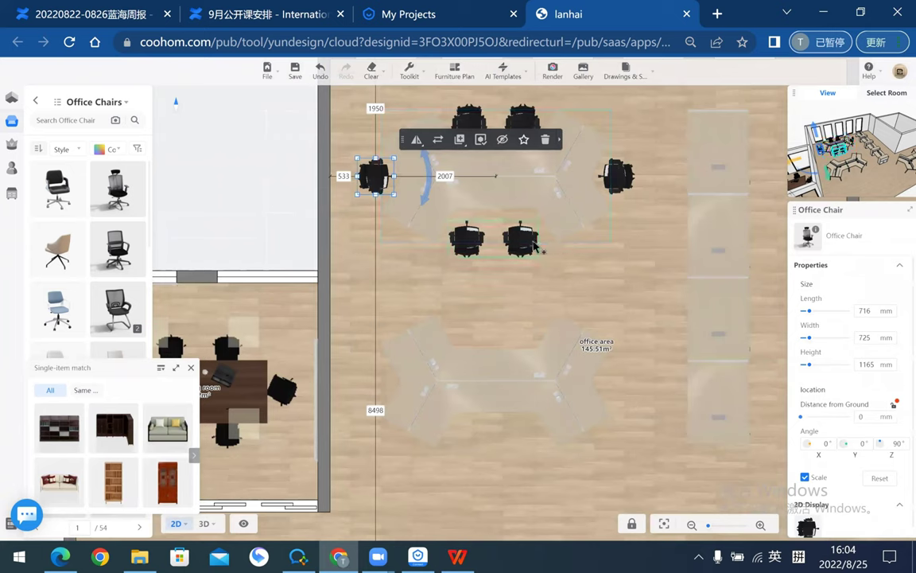
click(620, 179)
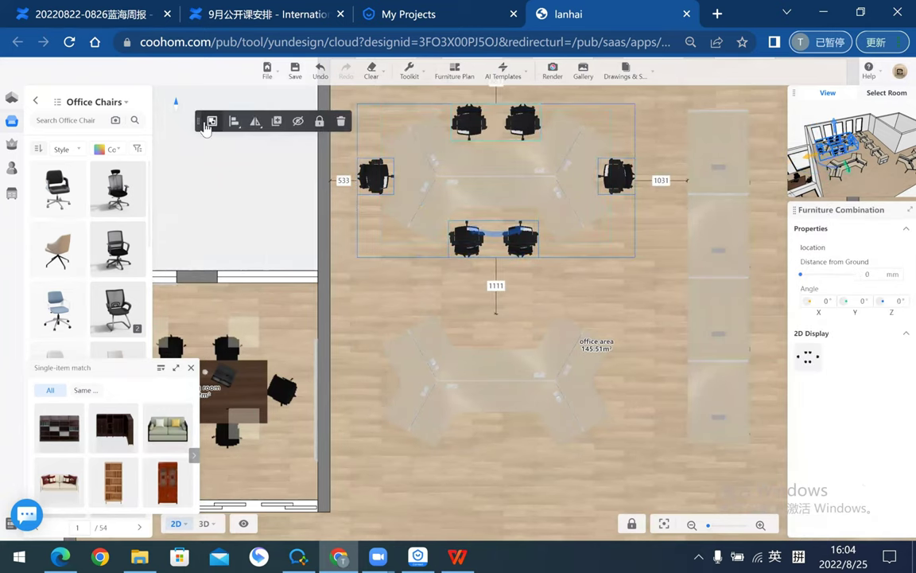
click(269, 137)
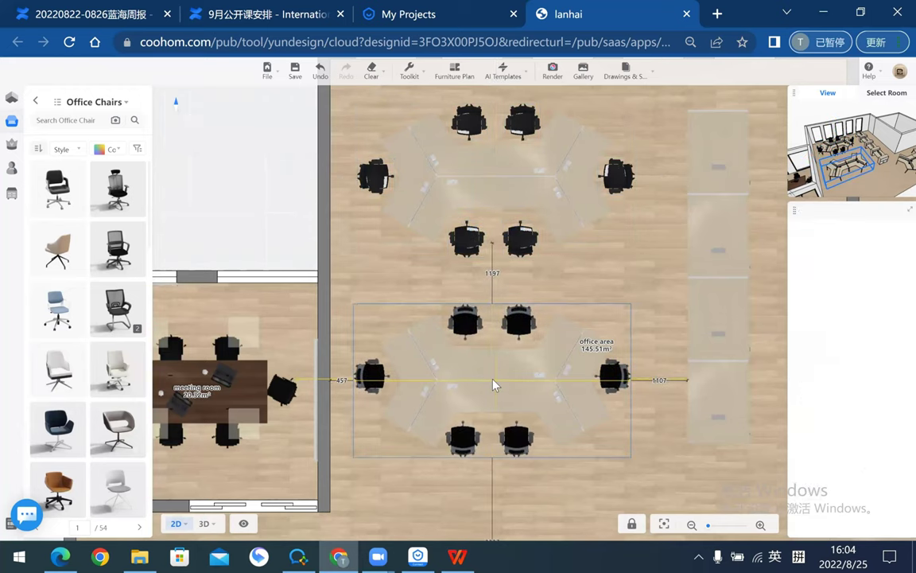
click(493, 385)
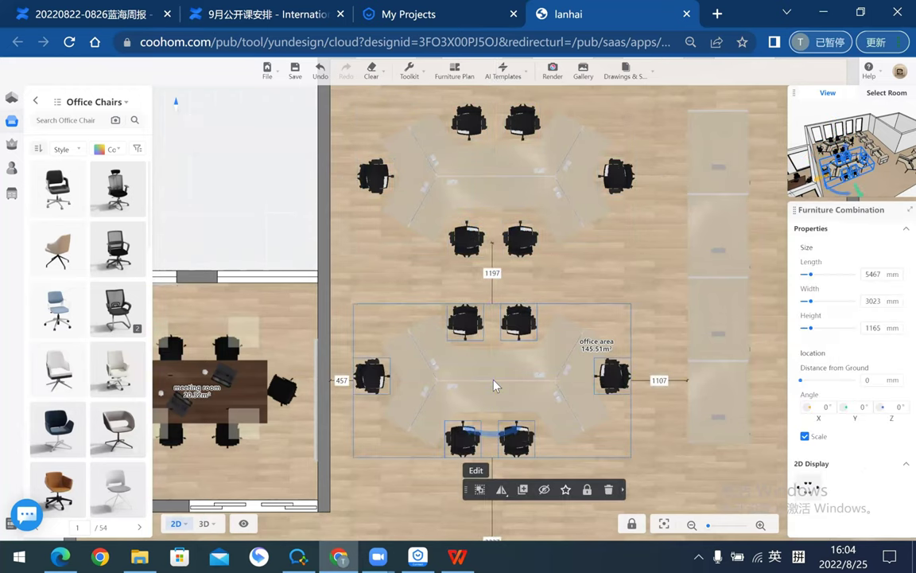
scroll(256, 200, down, 5)
click(256, 200)
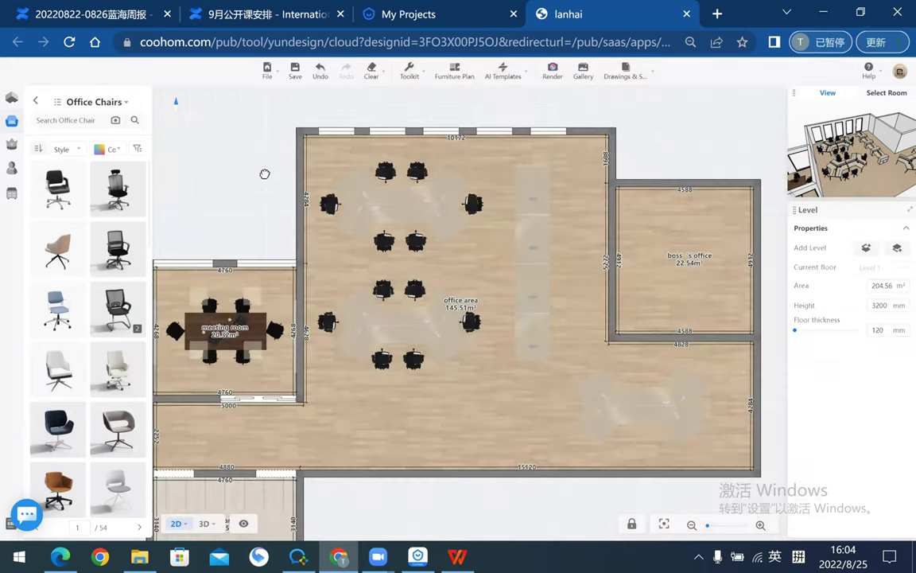
- Copy the lower cluster's chair set onto the right-hand desk cluster
scroll(429, 222, up, 3)
click(478, 263)
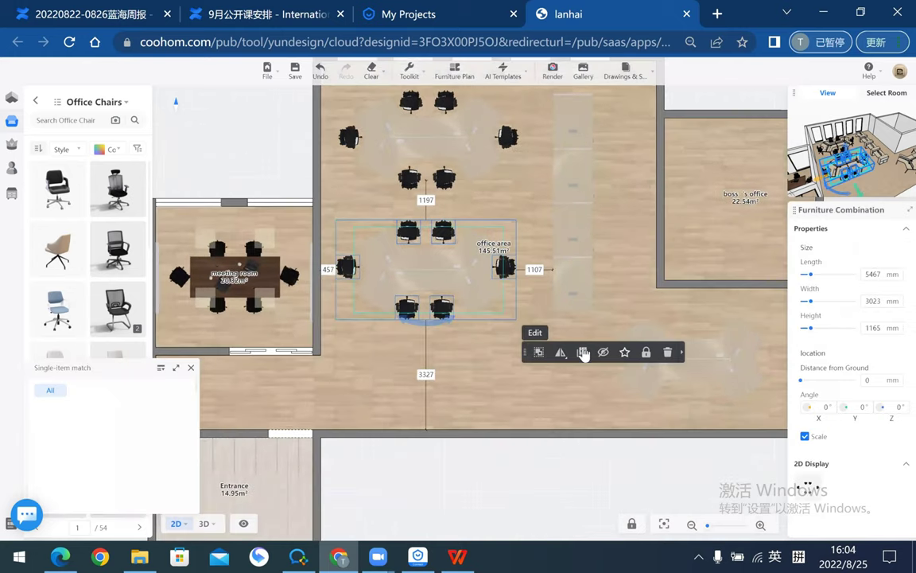
click(583, 353)
scroll(377, 286, down, 3)
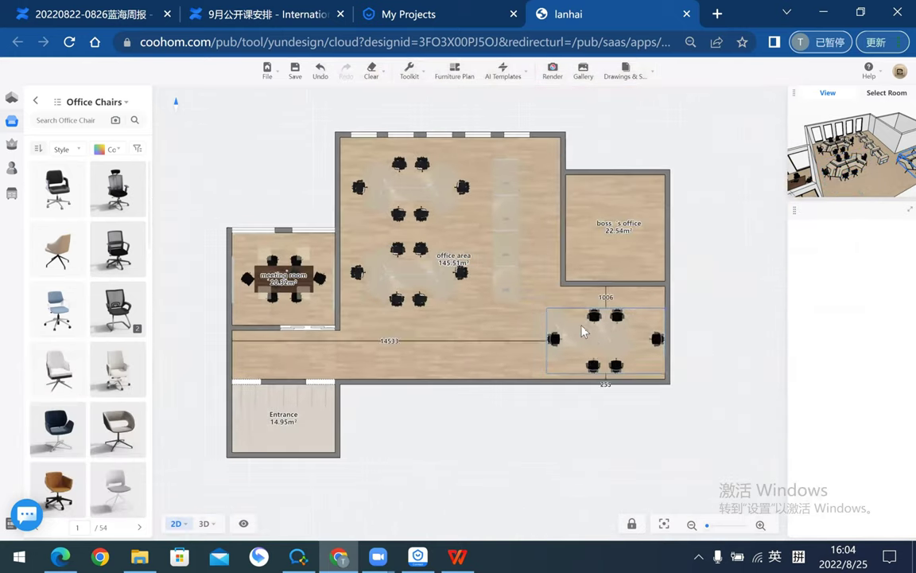
scroll(582, 331, up, 2)
click(580, 334)
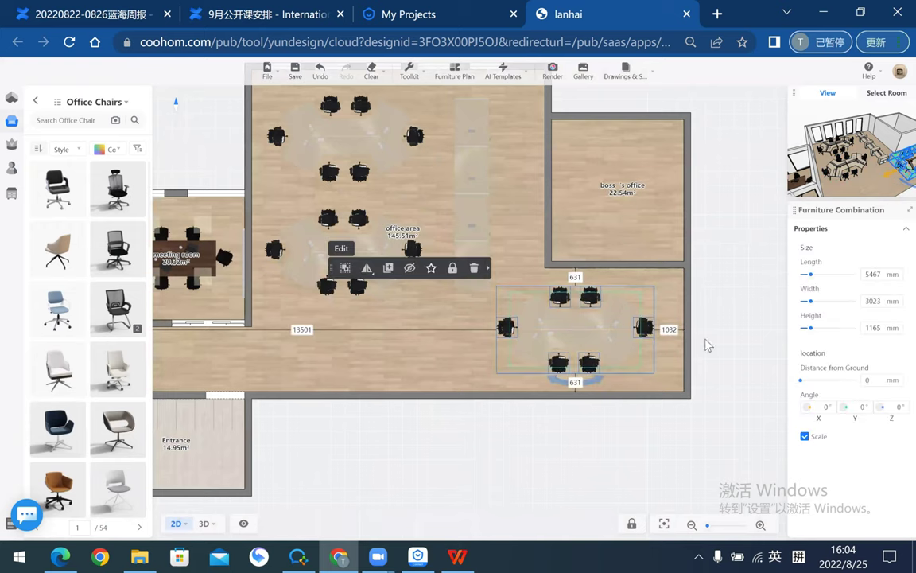
click(727, 245)
scroll(654, 251, down, 2)
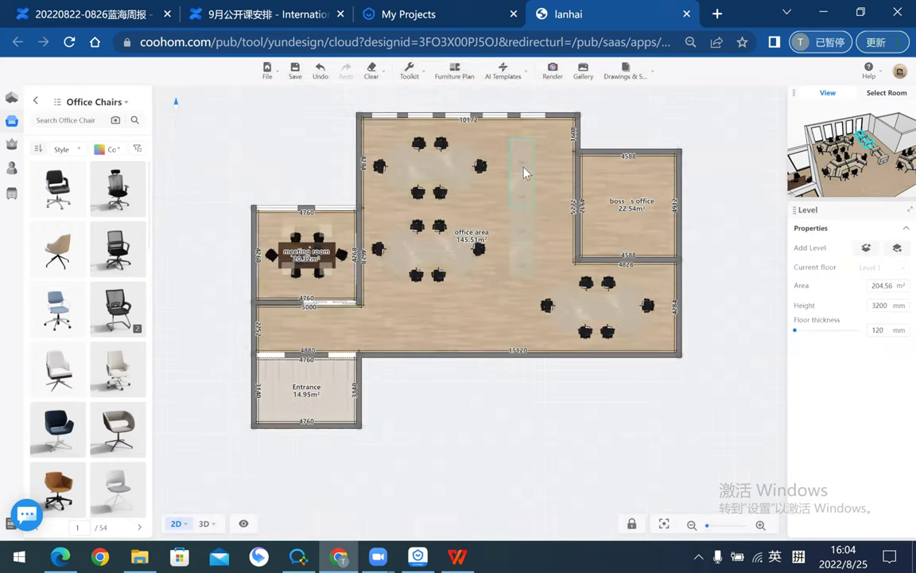
scroll(511, 184, up, 1)
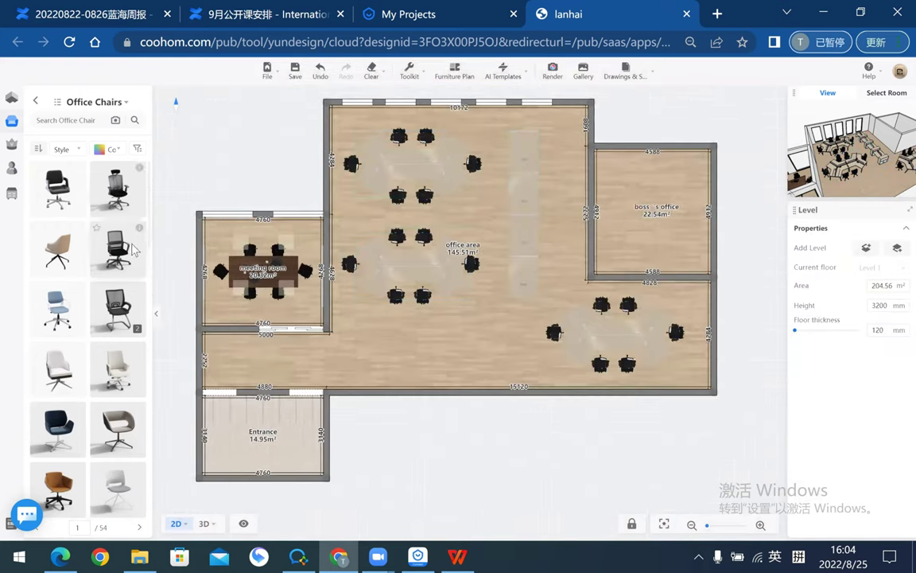
click(118, 243)
- Place a black office chair at the cabinet row's top and copy it into a column of four
scroll(517, 136, up, 1)
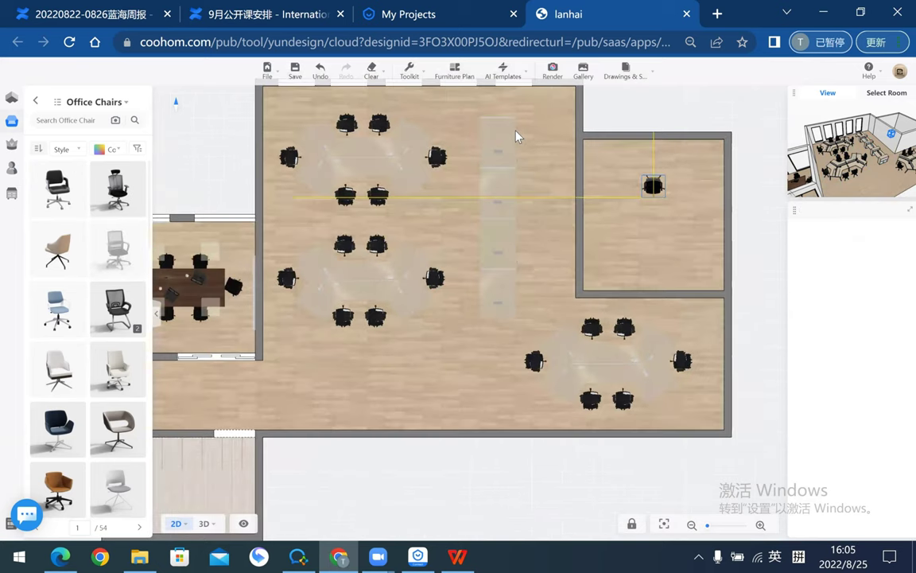
scroll(517, 140, up, 1)
scroll(515, 143, up, 1)
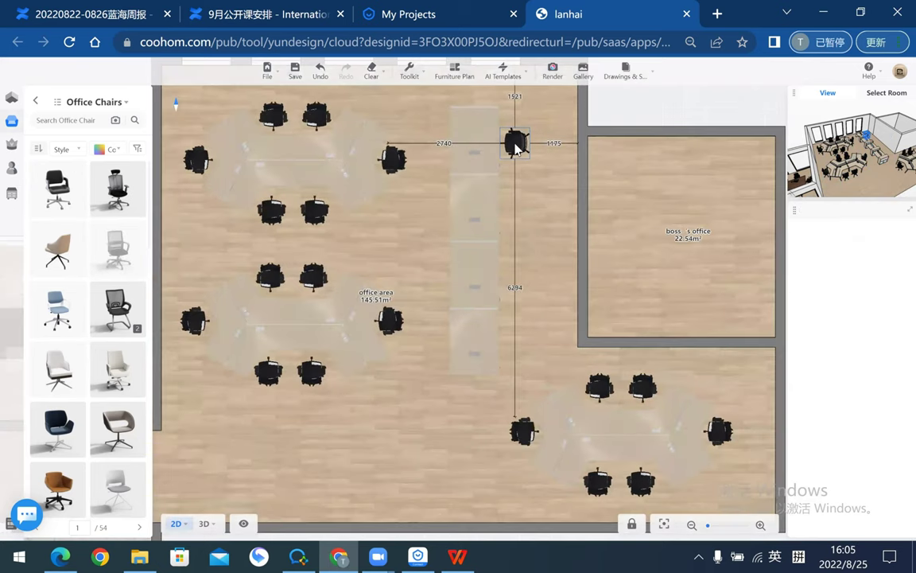
click(515, 144)
mouse_move(595, 109)
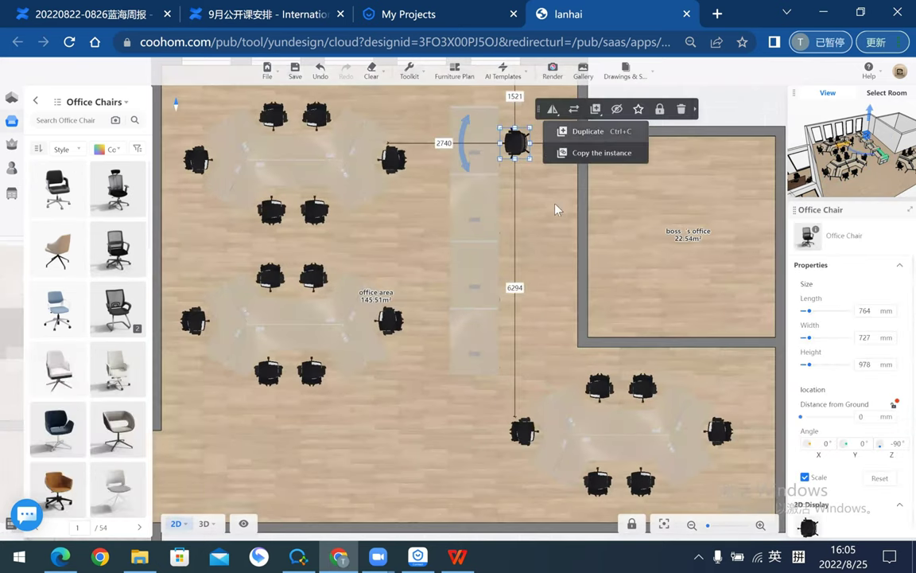
key(ctrl+c)
click(515, 205)
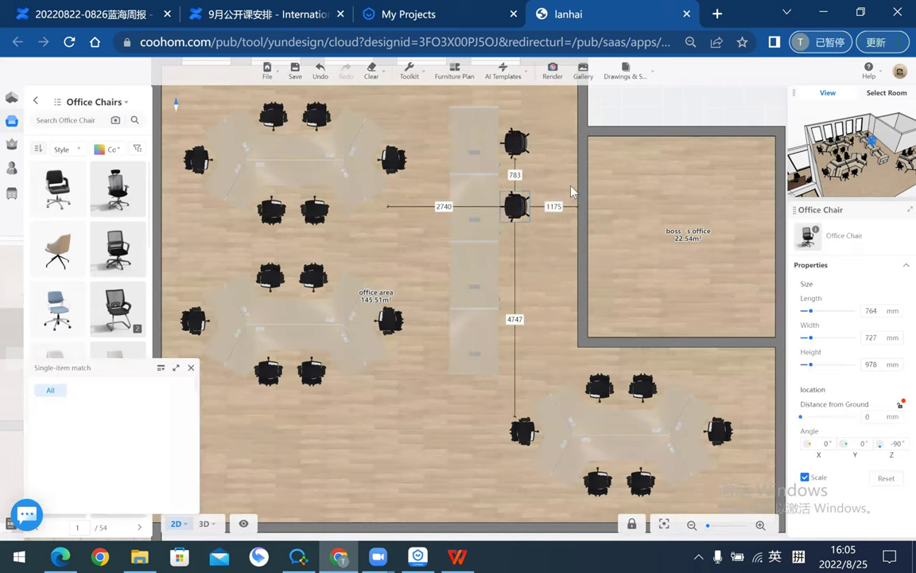
click(572, 194)
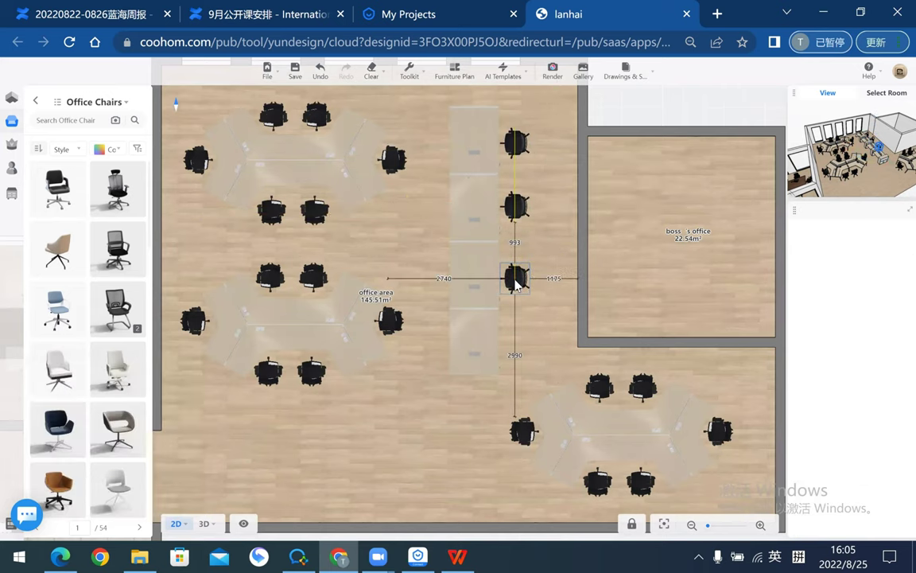
click(596, 272)
key(ctrl+c)
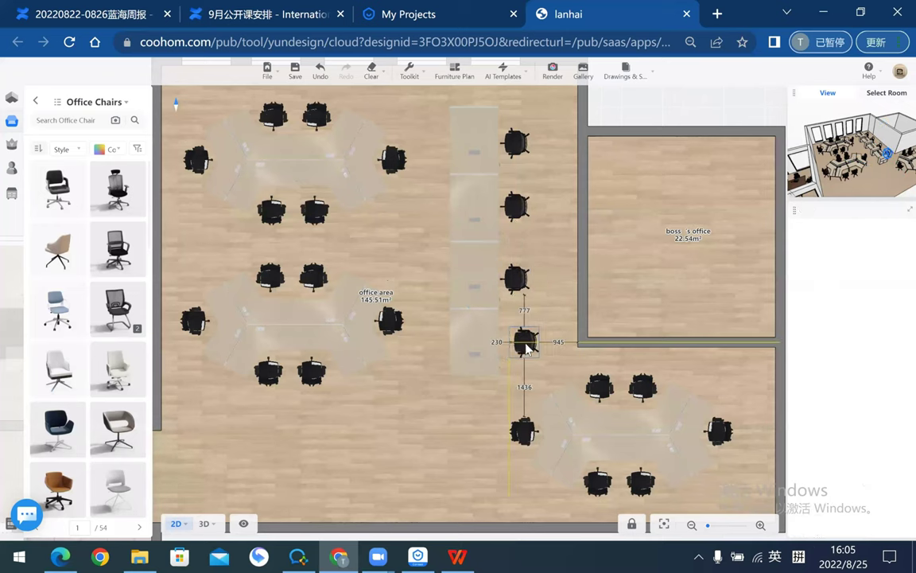
click(517, 349)
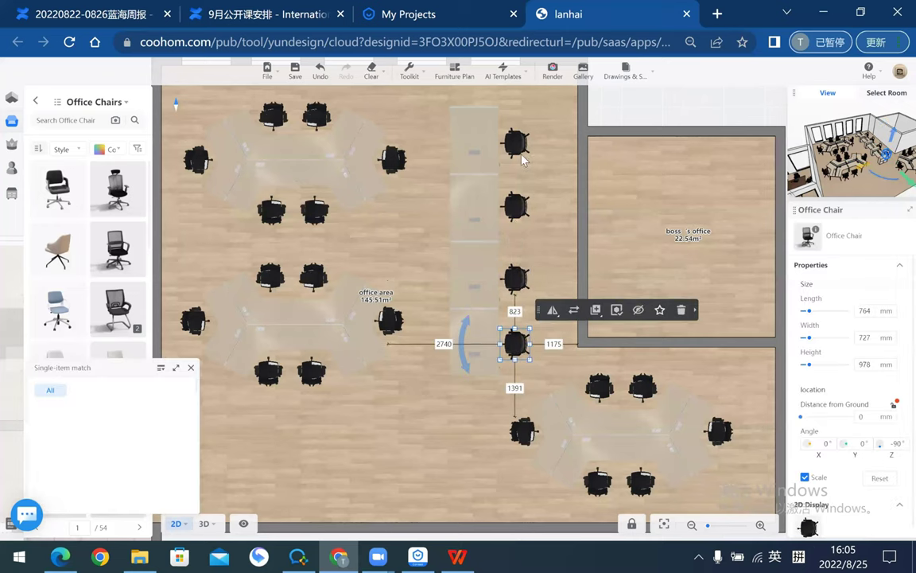
- Group the four-chair column and copy it along the other side of the central desks
click(513, 210)
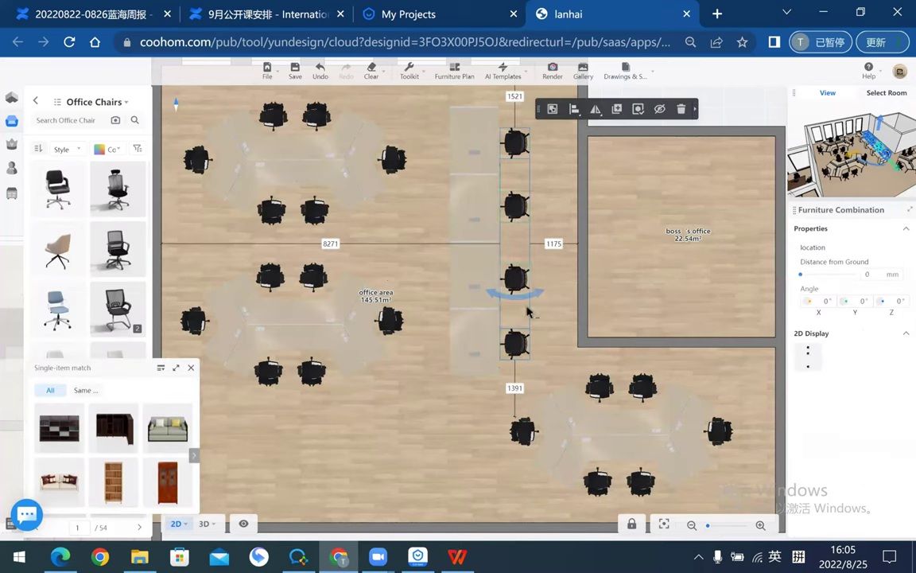
ctrl+click(516, 346)
click(552, 109)
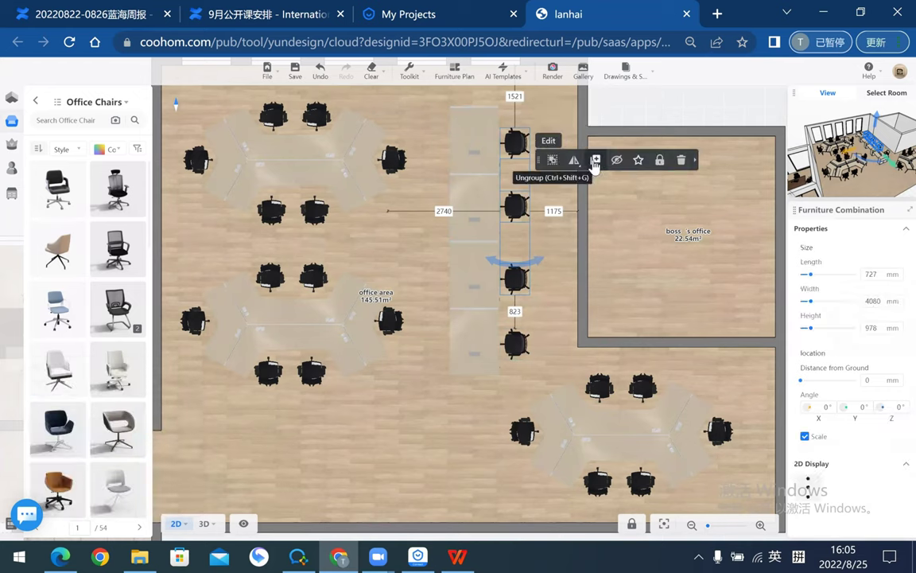
click(613, 158)
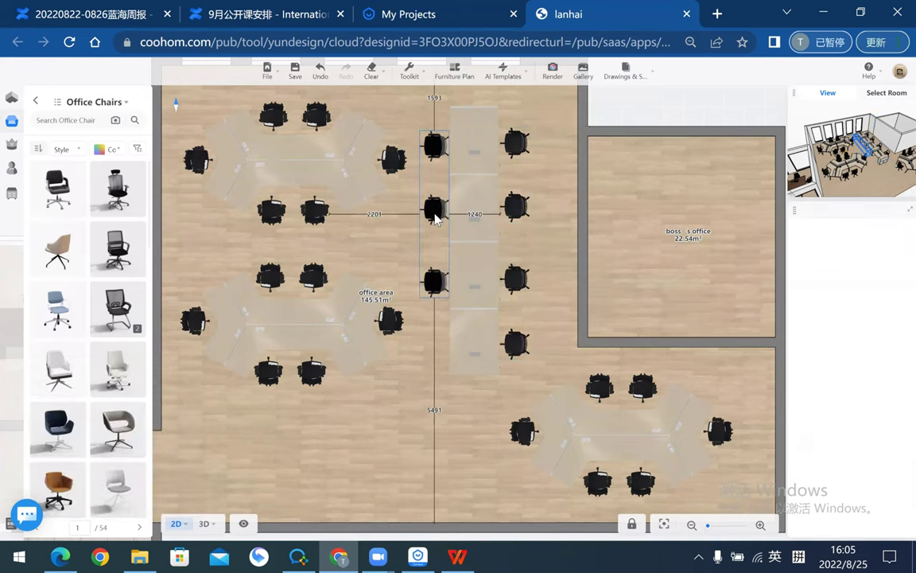
click(515, 146)
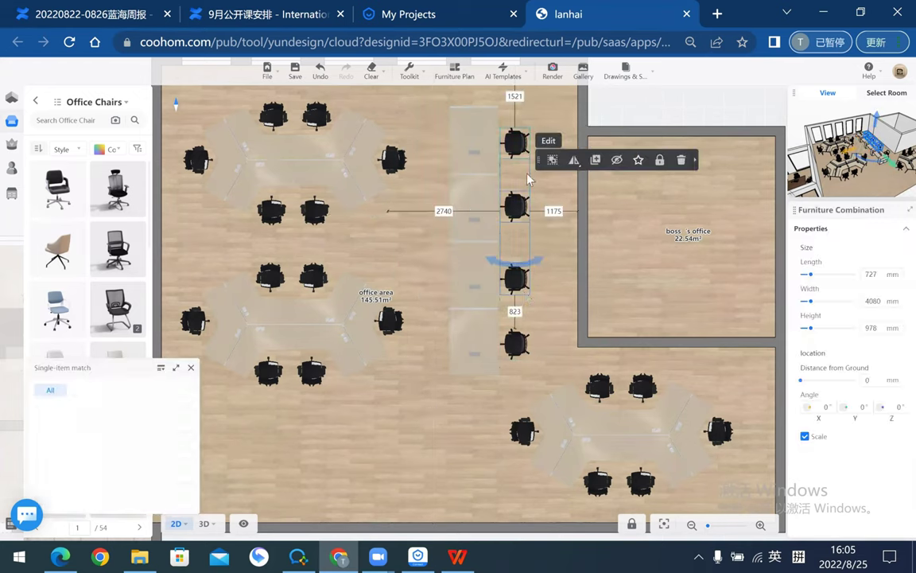
shift+click(515, 344)
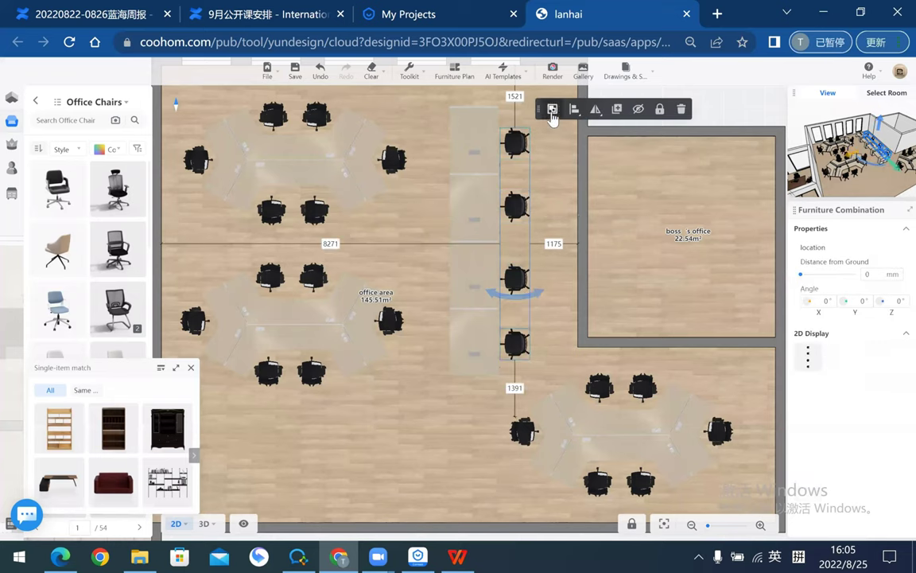
click(552, 114)
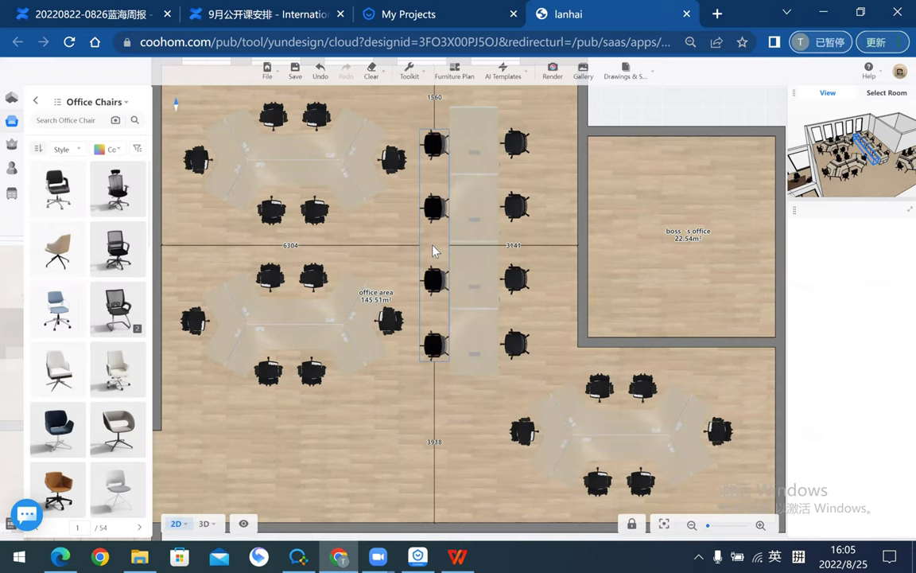
click(440, 232)
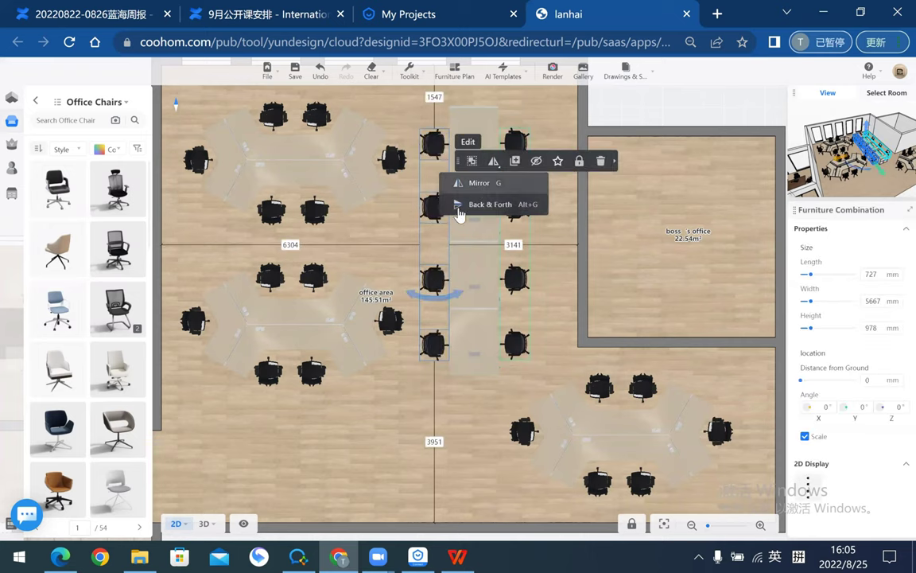
scroll(459, 213, down, 5)
click(276, 187)
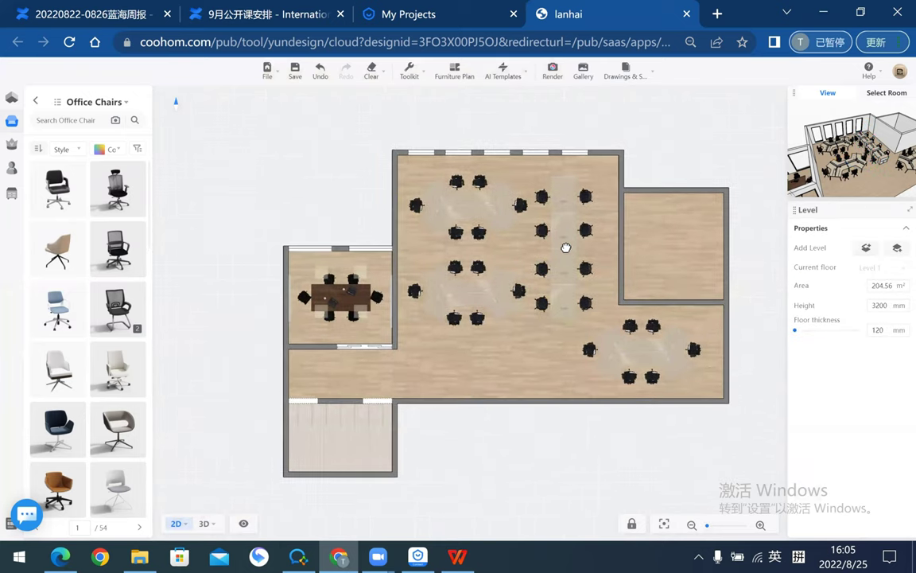
- Adjust the plan view and step back from Office Chairs to the 209-item Office Furniture library
scroll(577, 221, up, 3)
scroll(658, 157, down, 1)
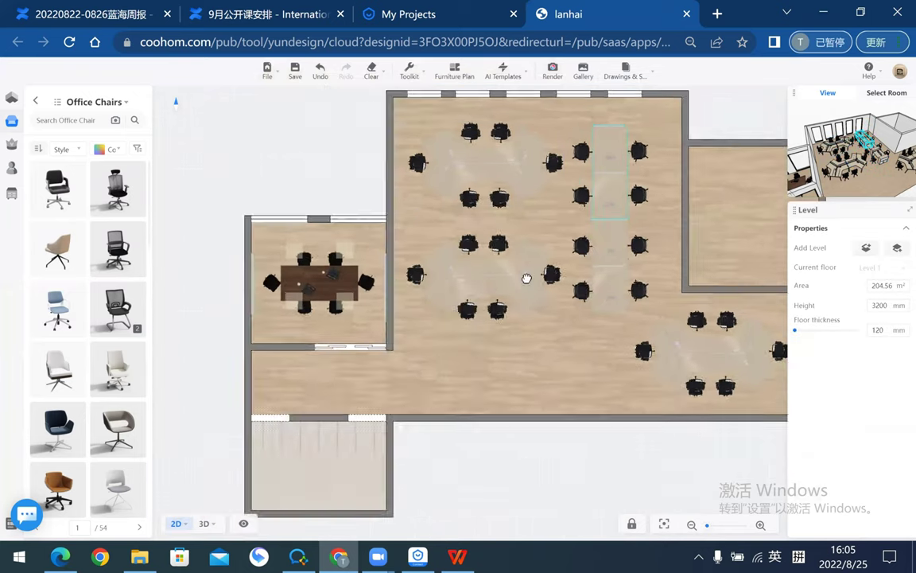
scroll(540, 423, down, 1)
scroll(469, 417, up, 1)
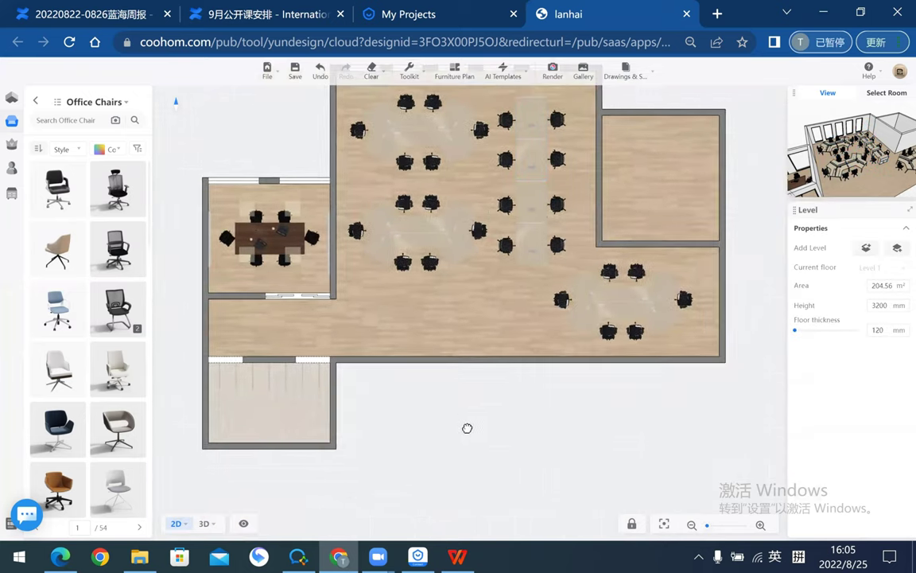
drag(467, 428, 465, 425)
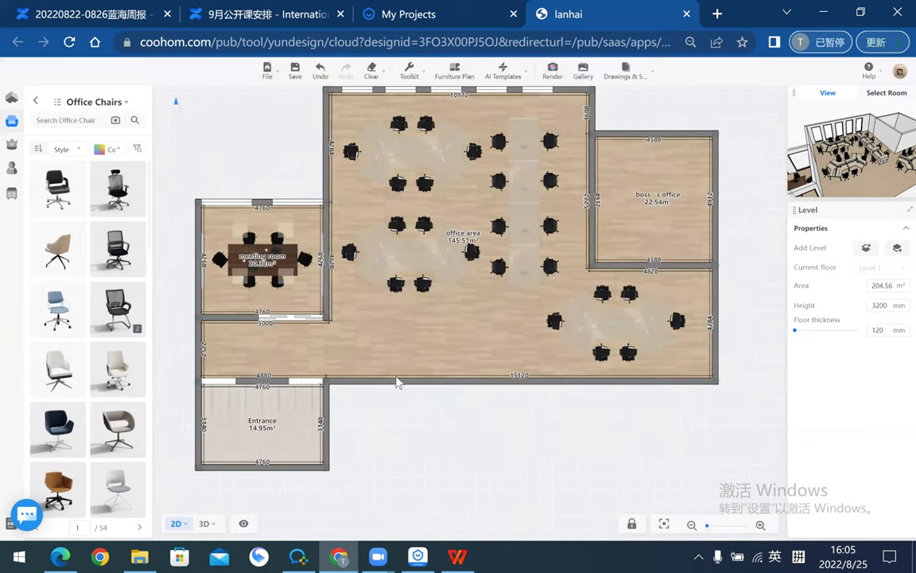
click(35, 102)
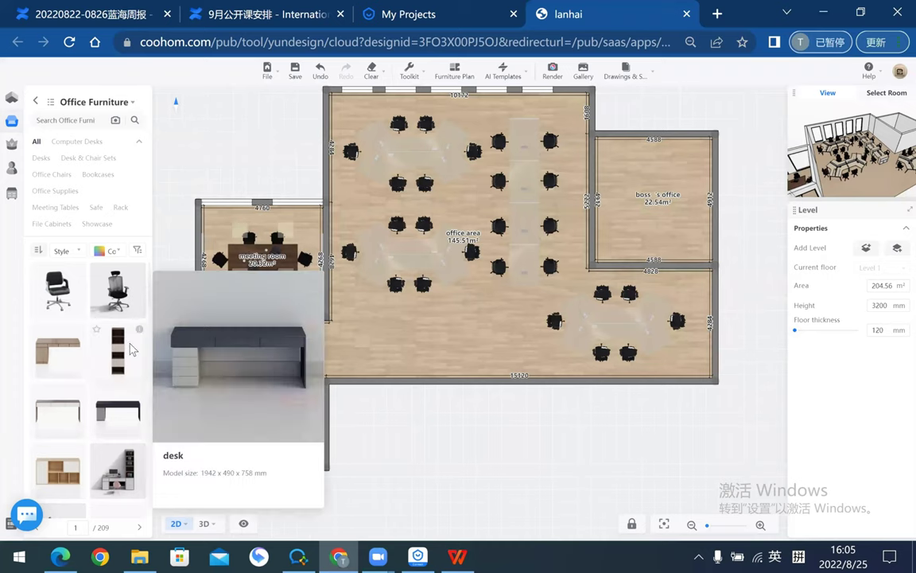
mouse_move(207, 523)
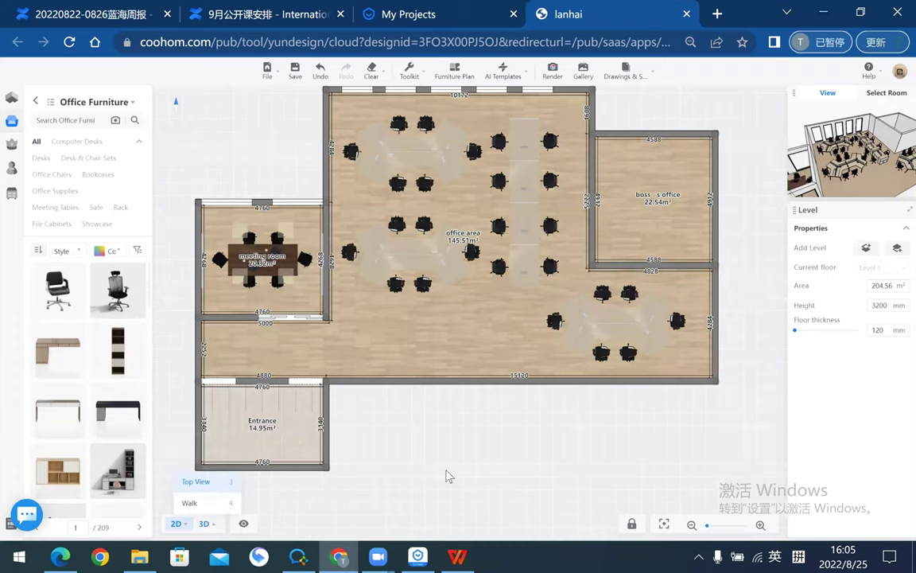
- Switch to 3D, zoom toward the back wall, and place a tall narrow bookcase there
key(3)
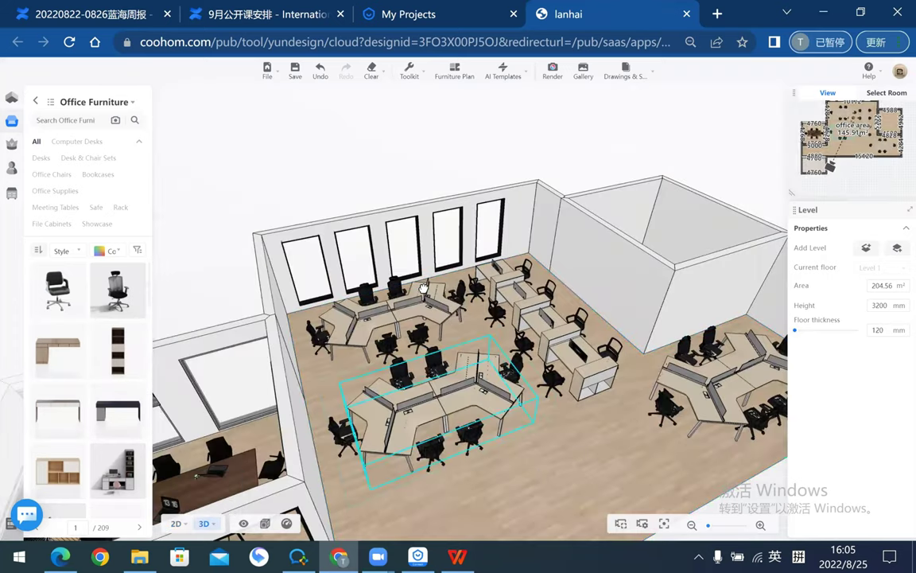
drag(548, 269, 481, 365)
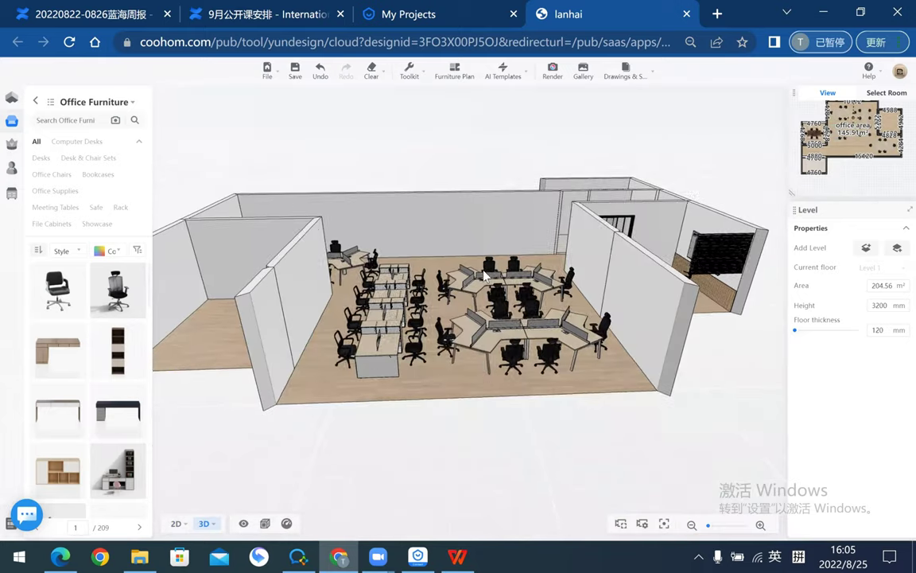
scroll(444, 264, up, 3)
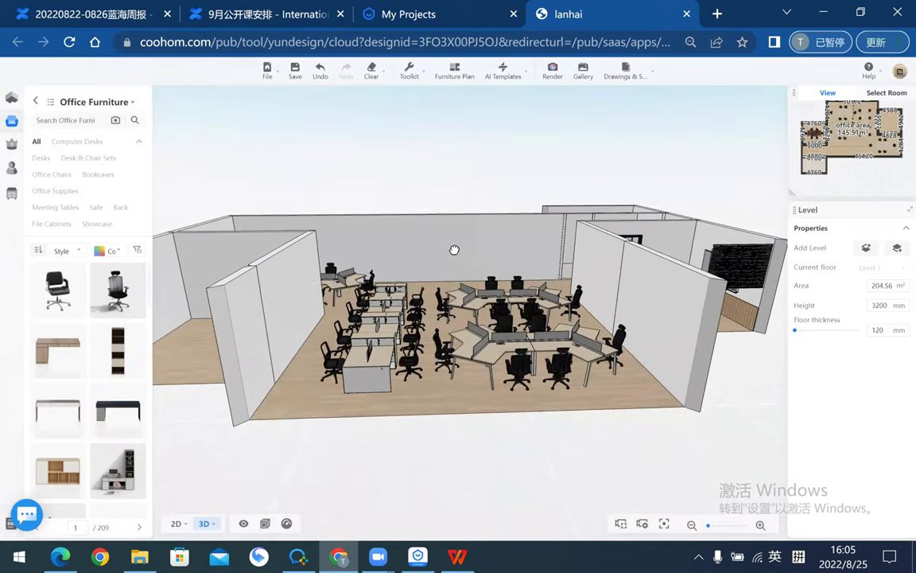
scroll(251, 333, up, 2)
scroll(347, 339, up, 2)
scroll(381, 342, up, 2)
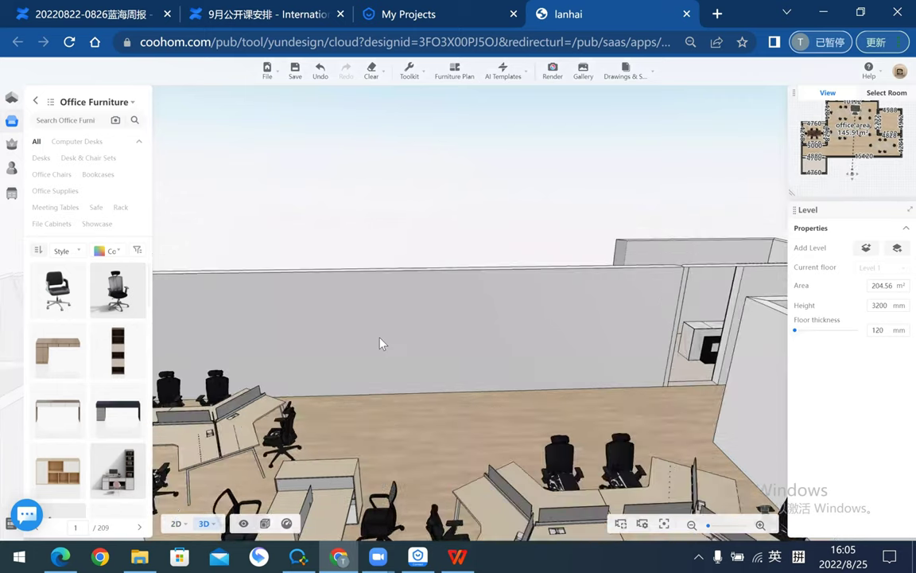
scroll(380, 343, up, 2)
click(380, 343)
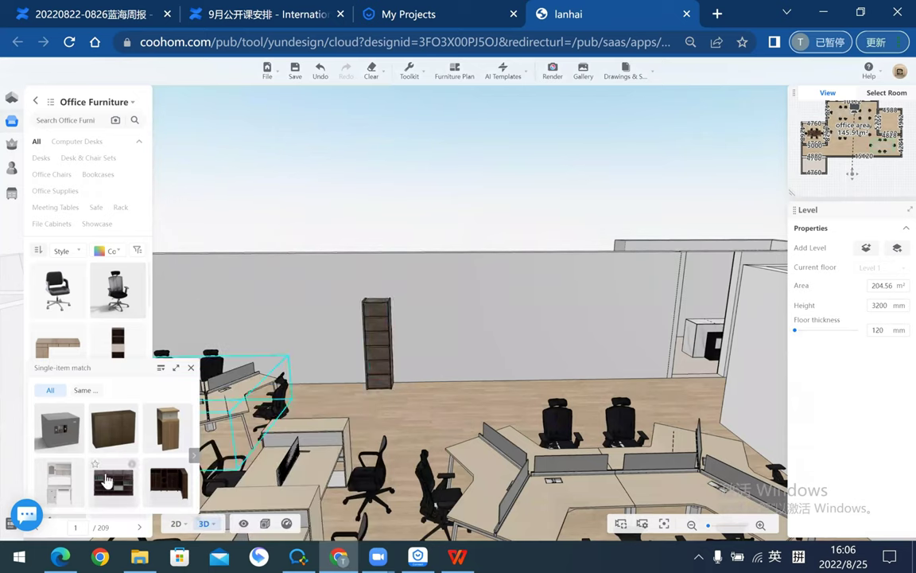
- Place the F-SG510 Duke Bookshelf (3200 × 2000 mm) beside the tall bookcase, undoing the scale change
mouse_move(105, 481)
mouse_down()
mouse_move(467, 332)
mouse_move(460, 331)
mouse_up()
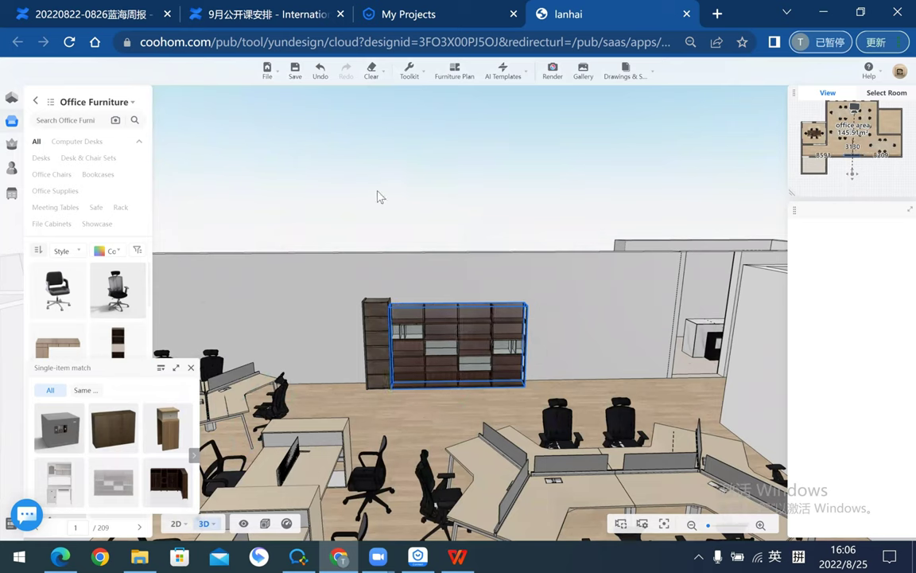
click(469, 342)
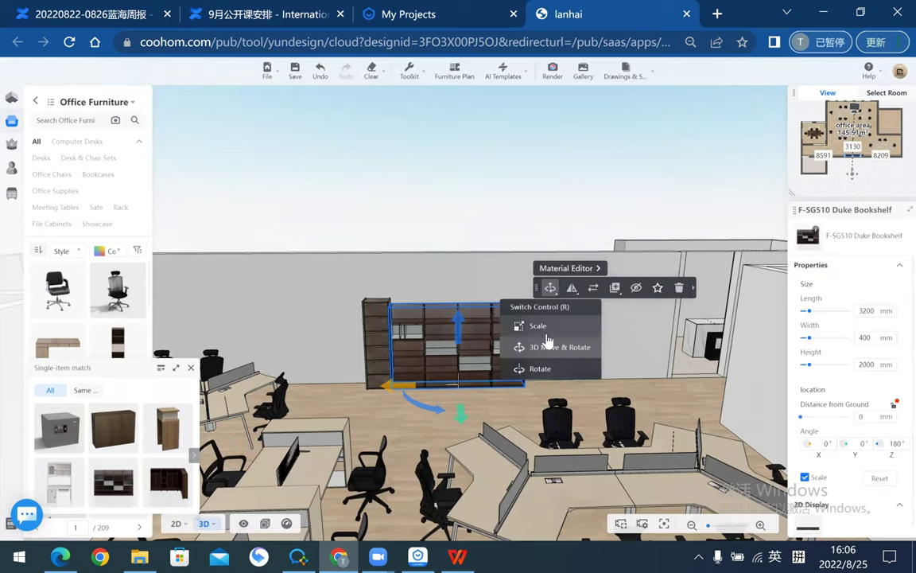
click(544, 327)
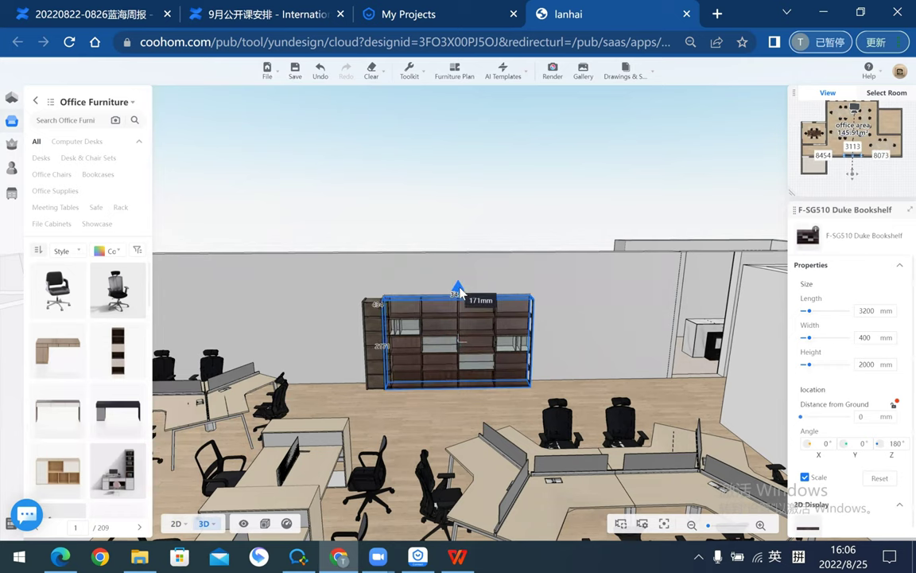
click(393, 206)
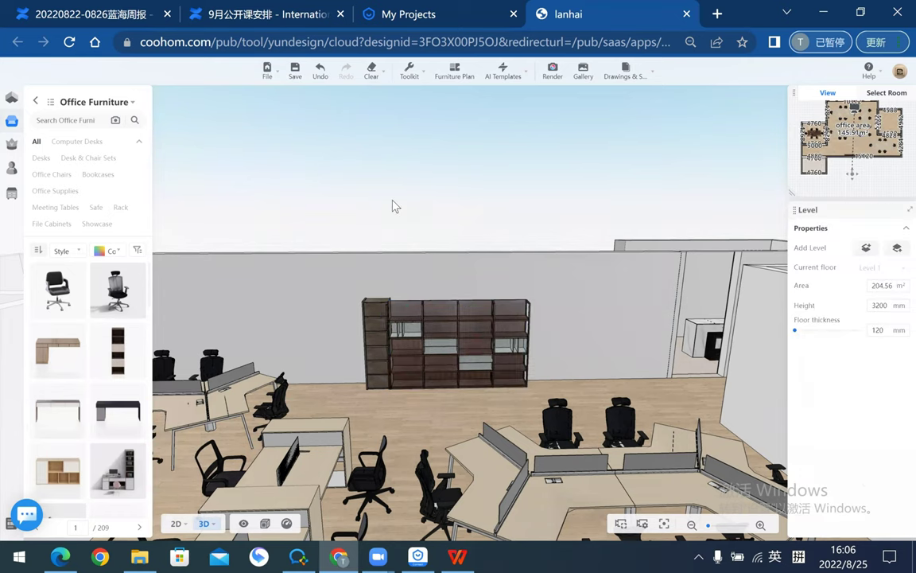
key(ctrl+z)
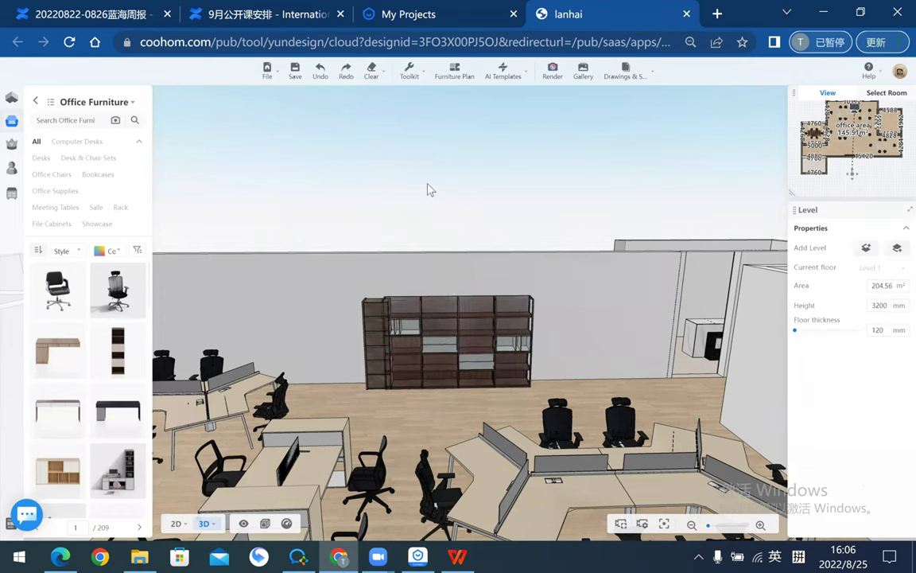
key(ctrl+z)
drag(470, 198, 522, 221)
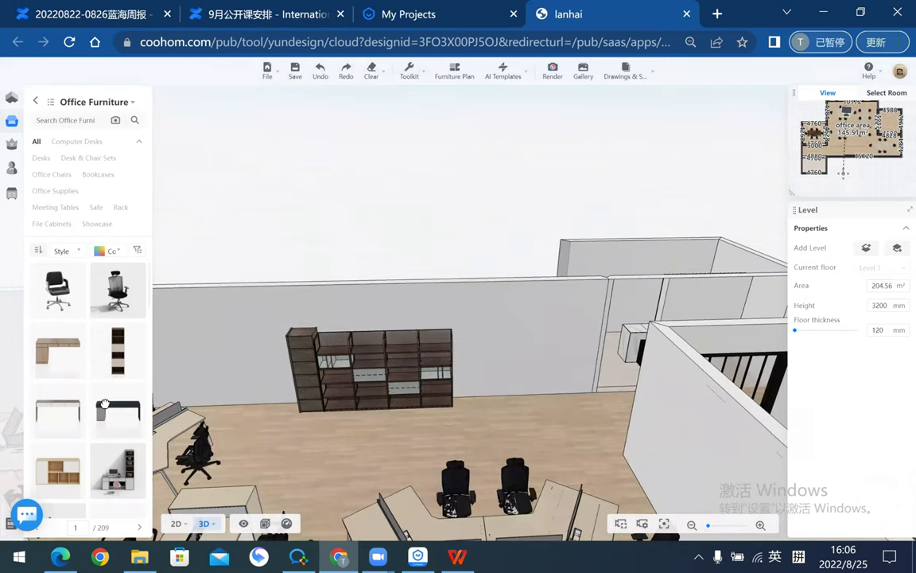
scroll(80, 255, down, 5)
click(140, 143)
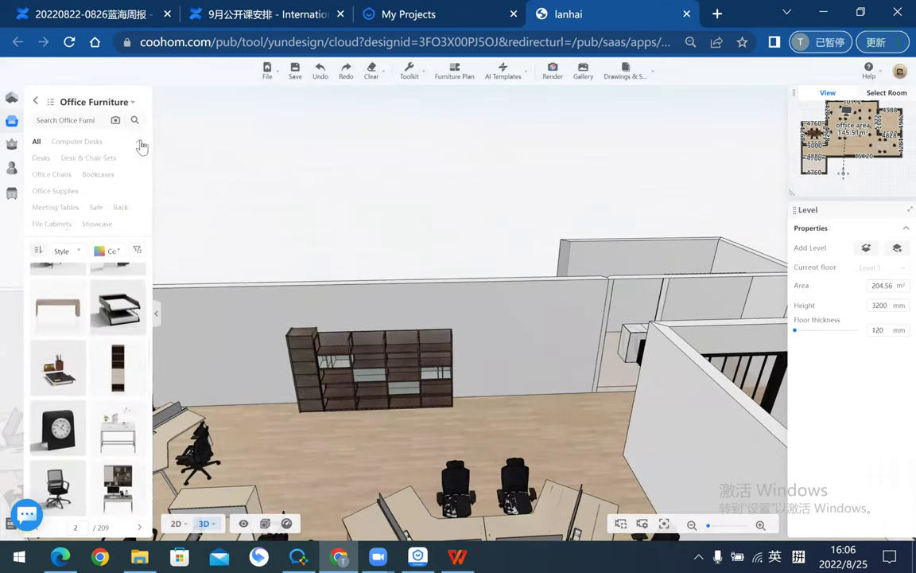
scroll(374, 219, down, 2)
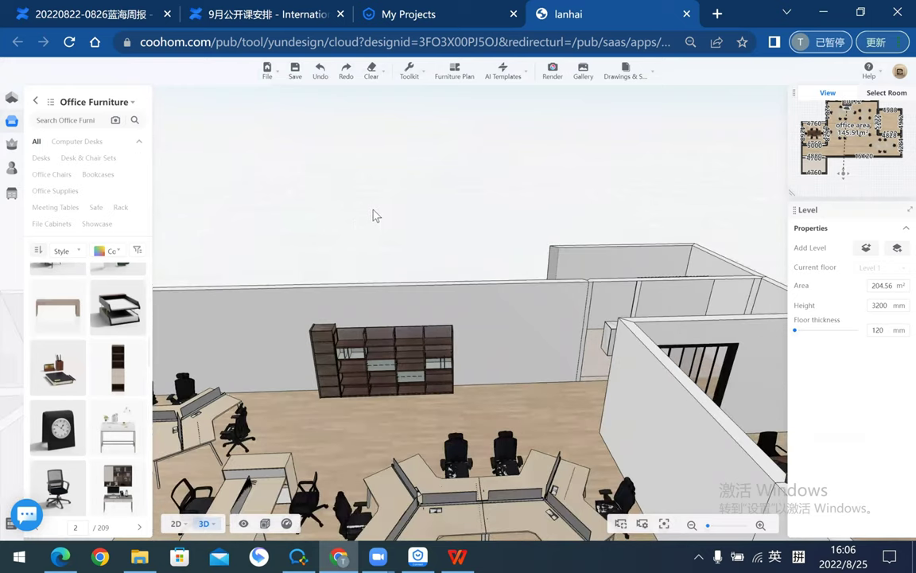
drag(401, 259, 401, 288)
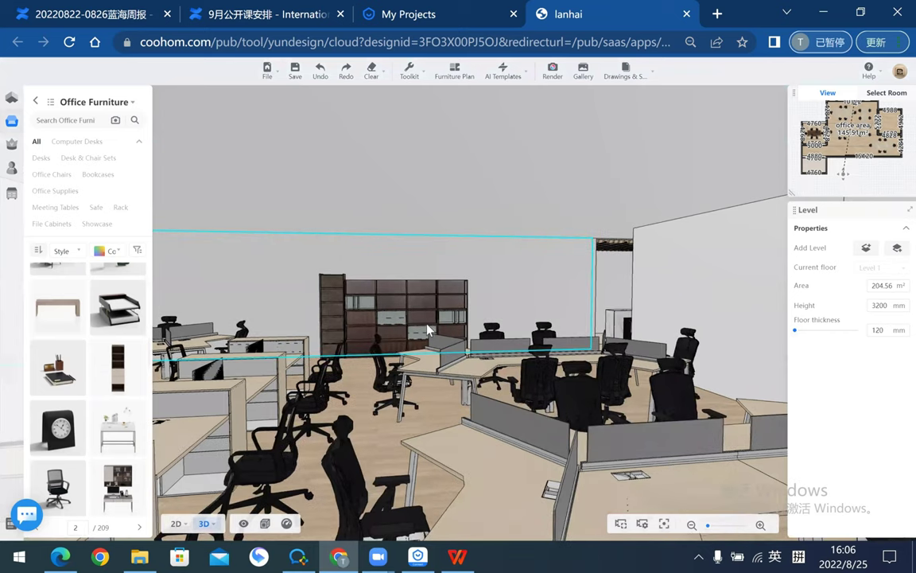
- Open Advanced Tool > Custom Furniture, switch to the Public Catalog, and browse to 1 [Space System]
click(11, 192)
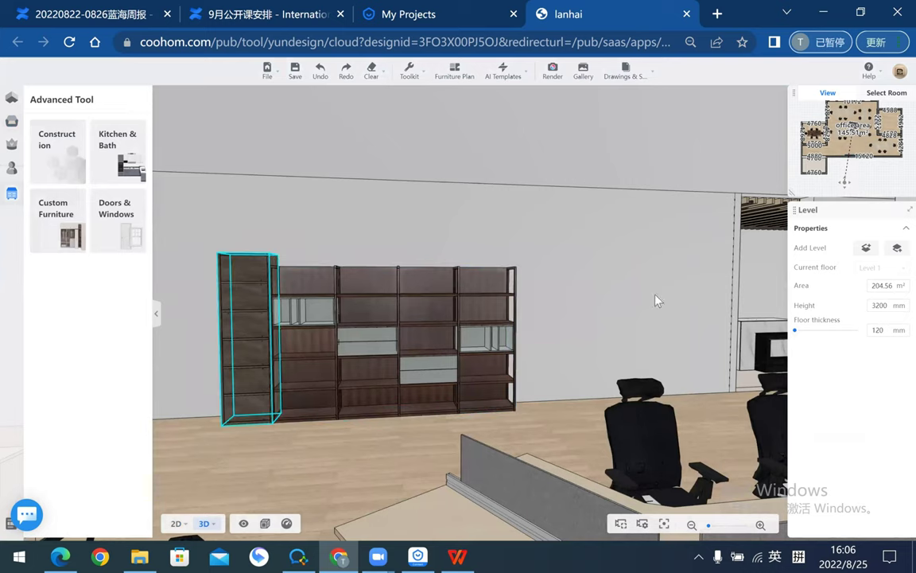
mouse_move(563, 337)
mouse_down()
mouse_move(609, 311)
mouse_move(573, 282)
mouse_move(563, 301)
mouse_move(454, 232)
mouse_move(360, 227)
mouse_up()
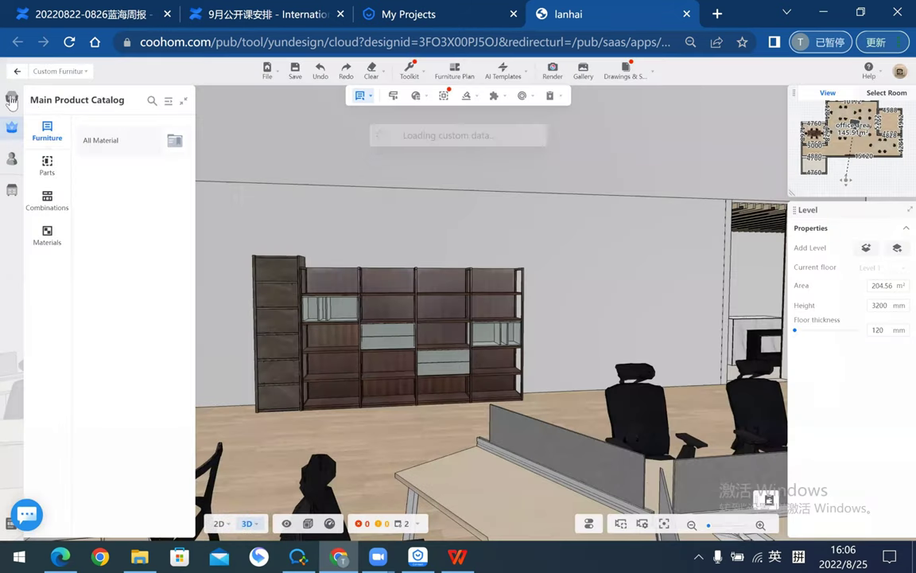
click(11, 100)
click(107, 101)
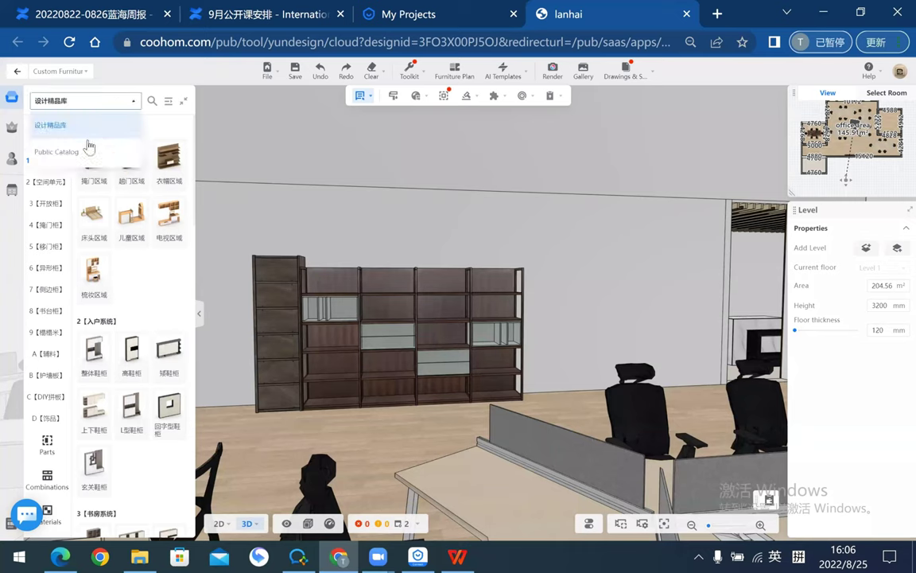
click(100, 159)
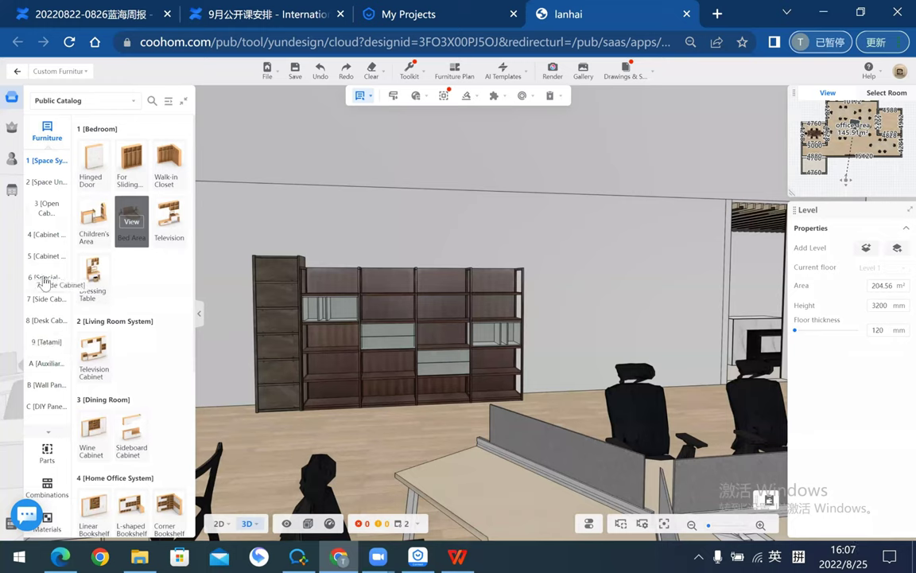
click(38, 299)
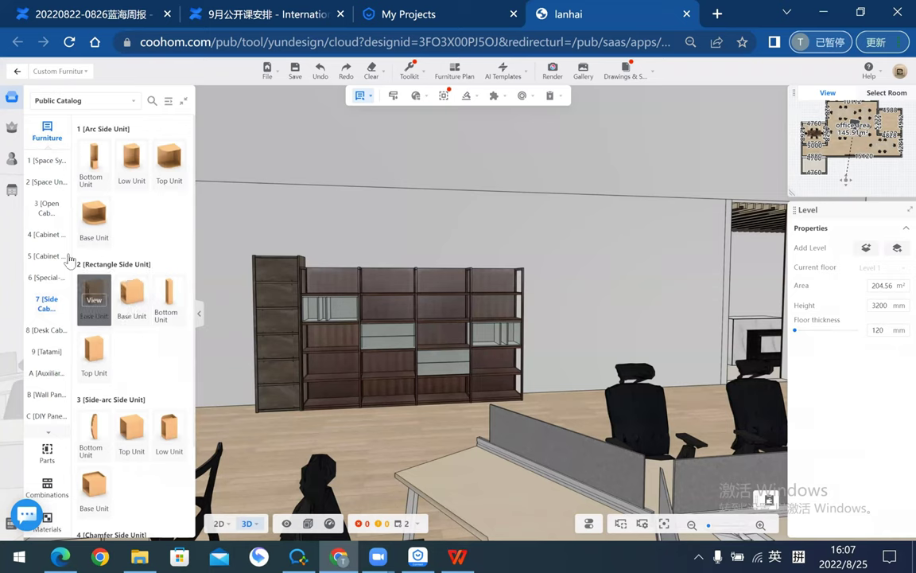
click(51, 237)
click(50, 173)
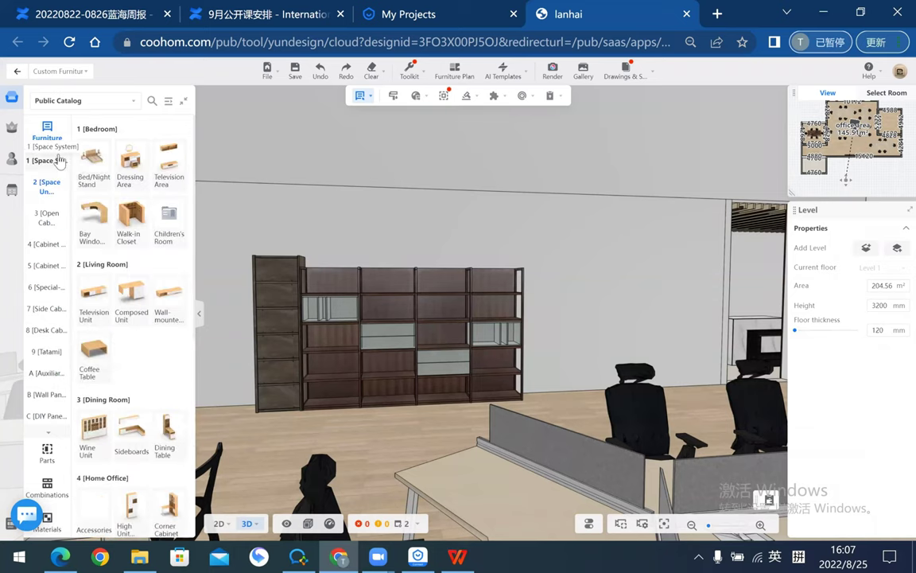
click(54, 161)
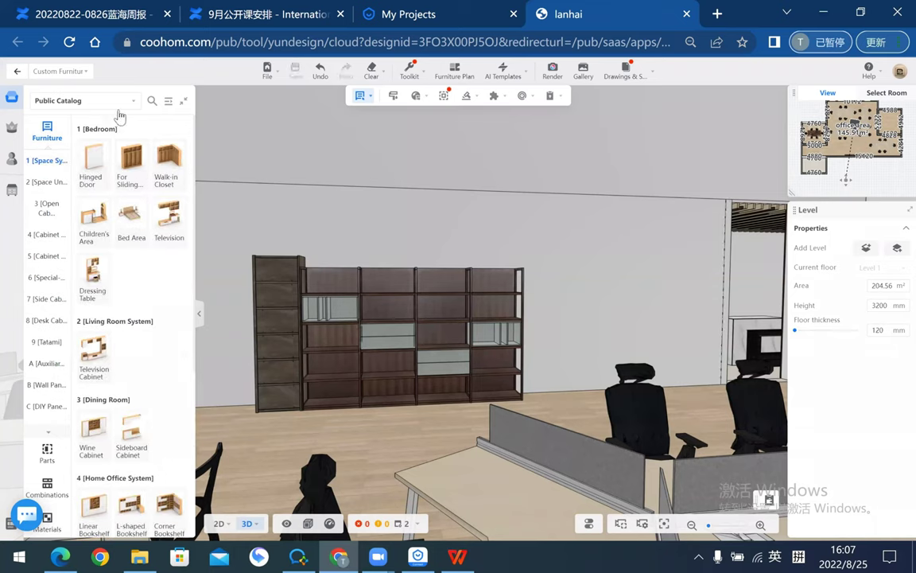
click(168, 101)
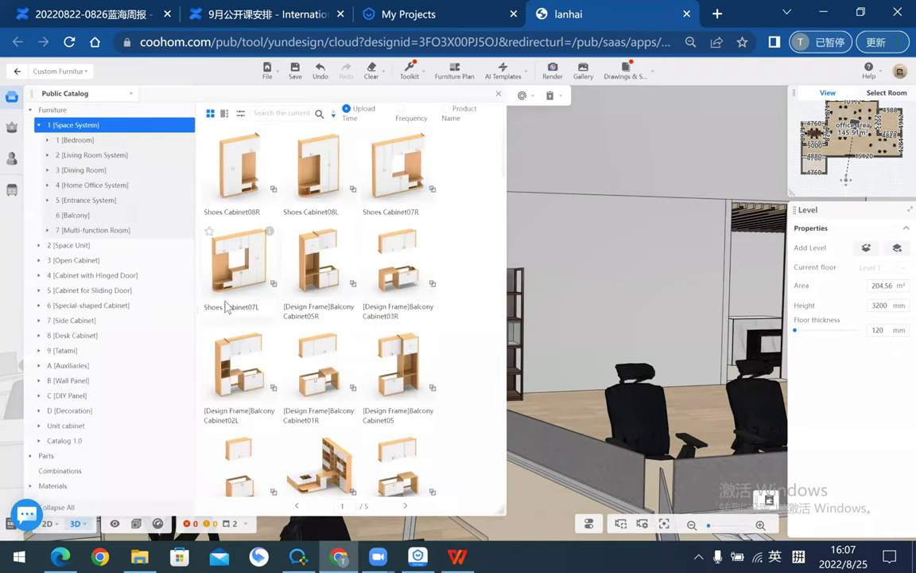
scroll(381, 286, down, 2)
scroll(318, 283, down, 2)
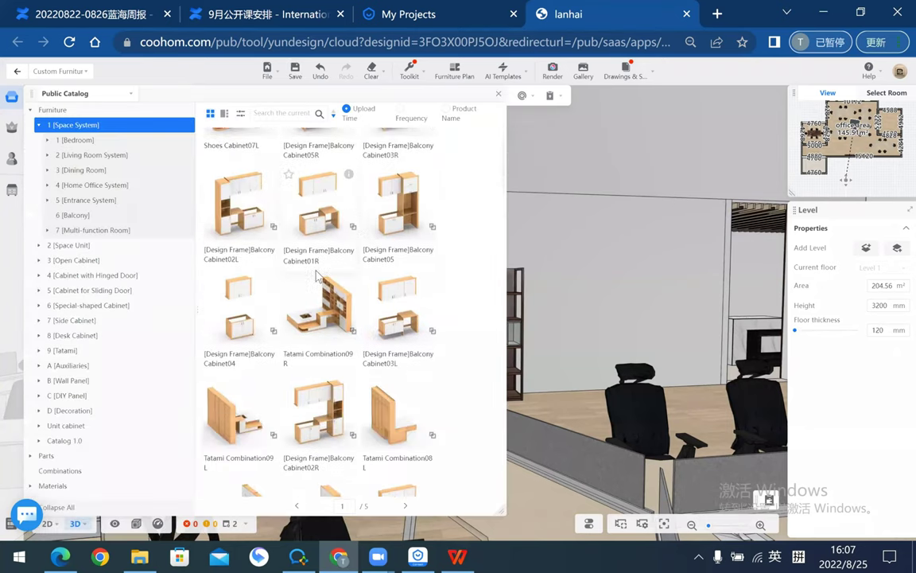
scroll(280, 283, down, 2)
scroll(342, 262, down, 2)
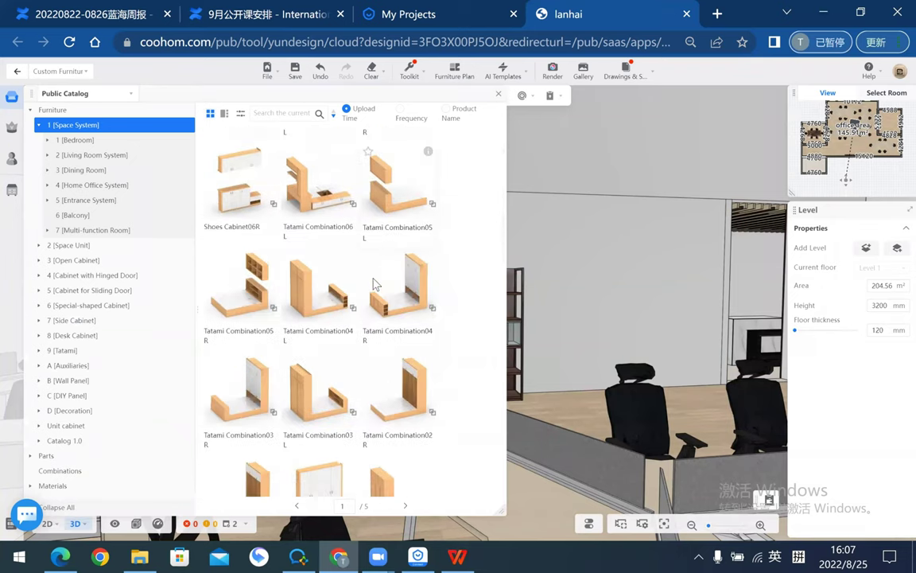
scroll(374, 253, down, 3)
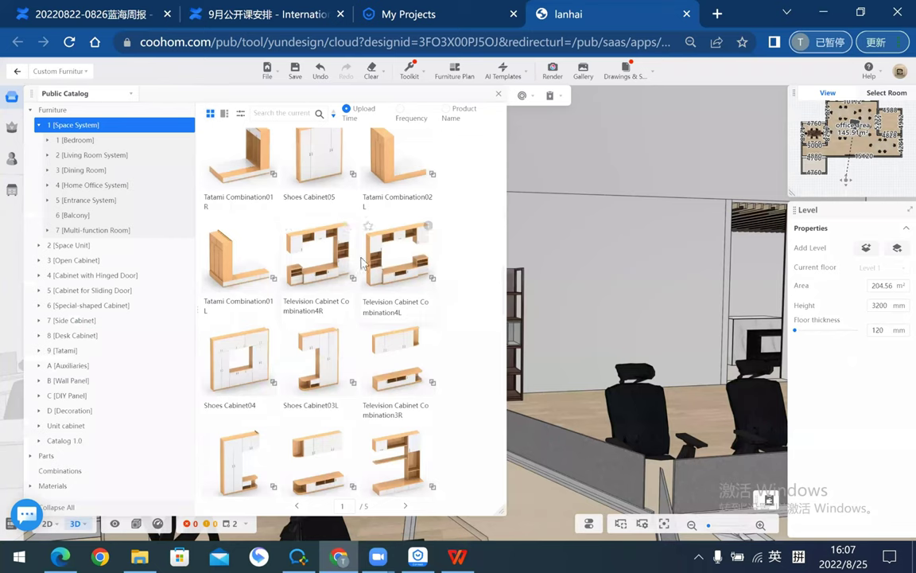
scroll(412, 248, down, 1)
scroll(431, 195, up, 1)
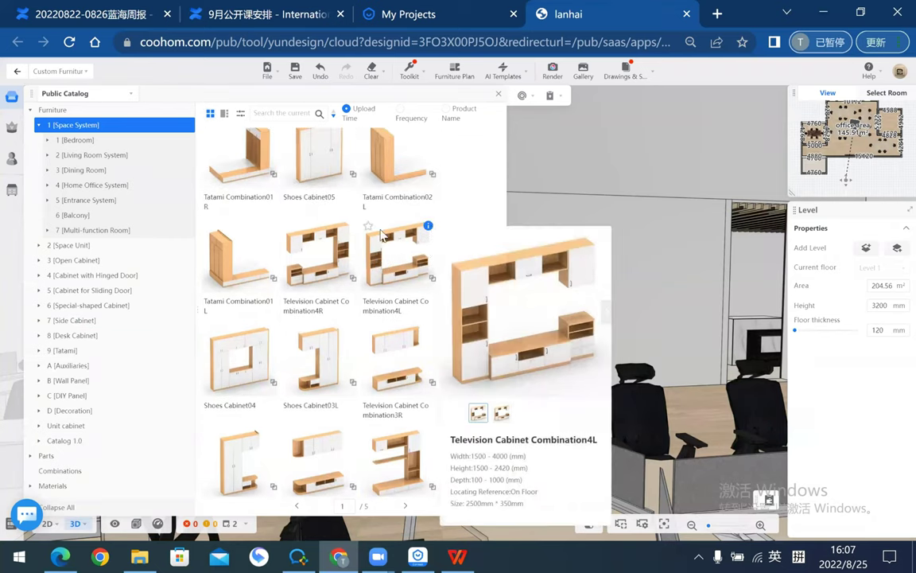
scroll(381, 235, down, 2)
scroll(380, 270, down, 2)
scroll(374, 271, down, 2)
scroll(322, 272, down, 2)
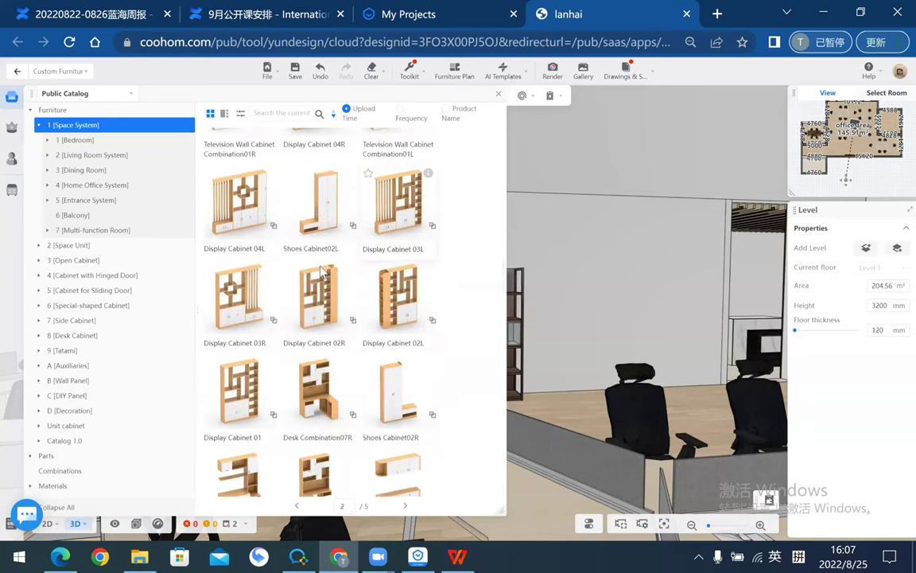
scroll(322, 272, down, 1)
scroll(322, 283, down, 2)
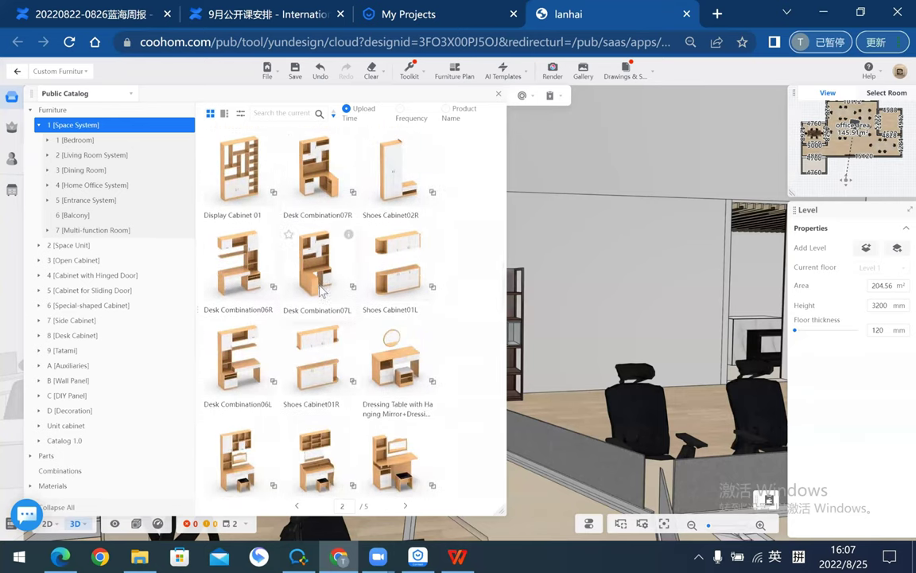
scroll(322, 292, down, 2)
scroll(318, 287, down, 1)
scroll(334, 285, down, 2)
scroll(345, 283, down, 2)
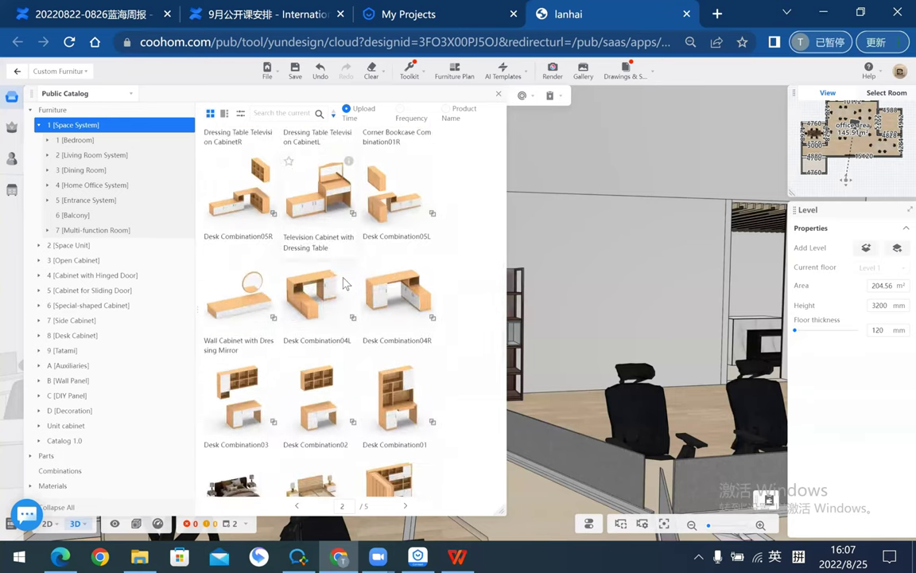
scroll(345, 283, down, 2)
scroll(344, 284, down, 2)
scroll(342, 287, down, 2)
scroll(262, 334, down, 2)
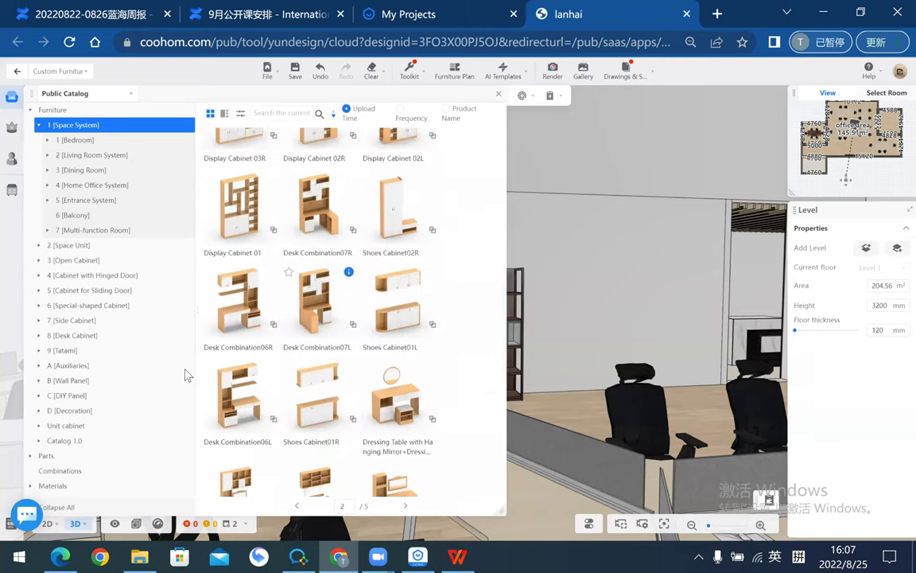
scroll(357, 302, up, 2)
mouse_move(506, 258)
mouse_down()
mouse_move(645, 271)
mouse_move(589, 371)
mouse_up()
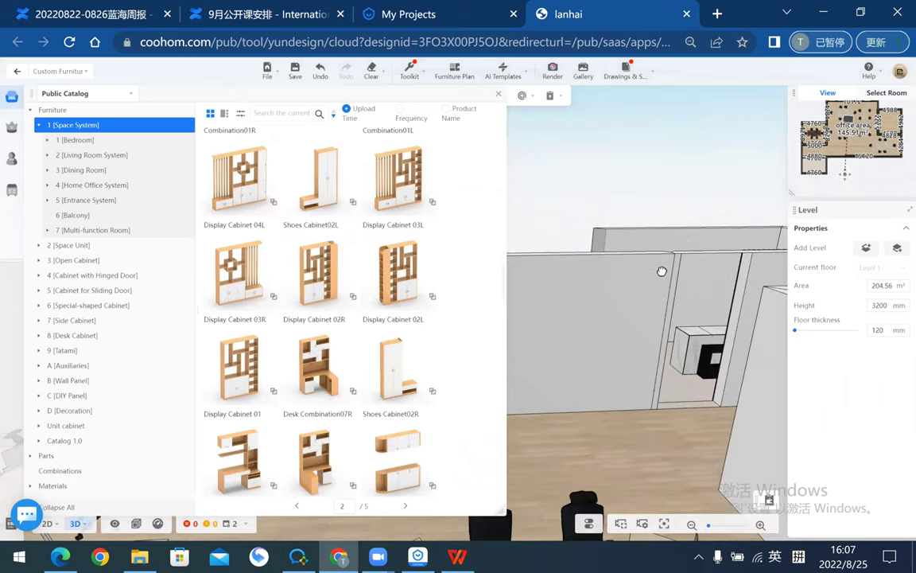
- Place Display Cabinet 01 and brush the neighbouring bookshelves' dark wood material onto it
click(589, 372)
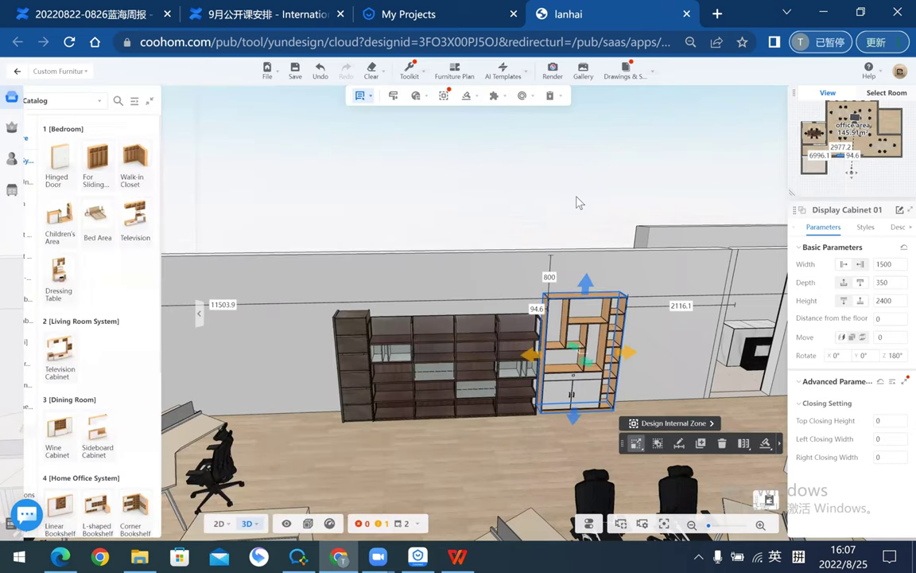
mouse_move(579, 202)
mouse_down()
mouse_move(639, 413)
mouse_move(392, 207)
mouse_up()
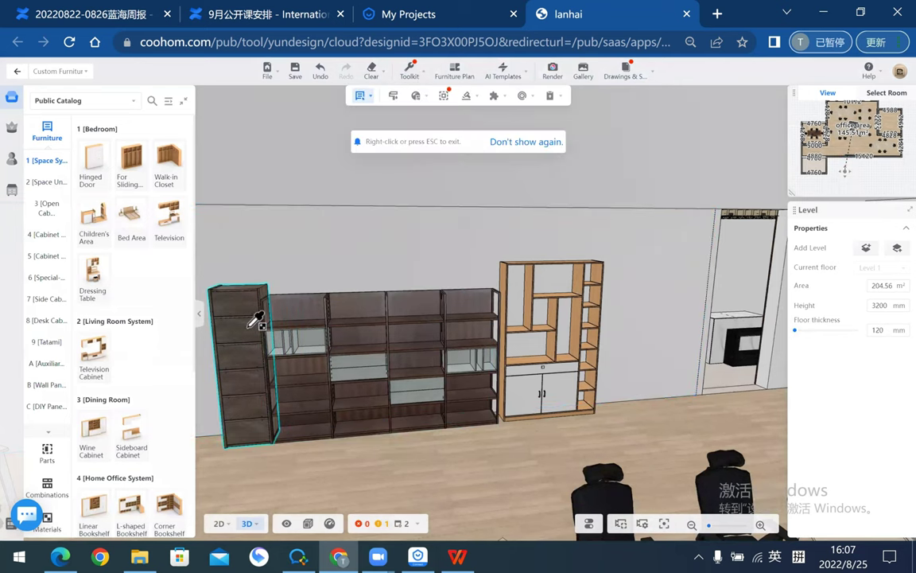
click(239, 293)
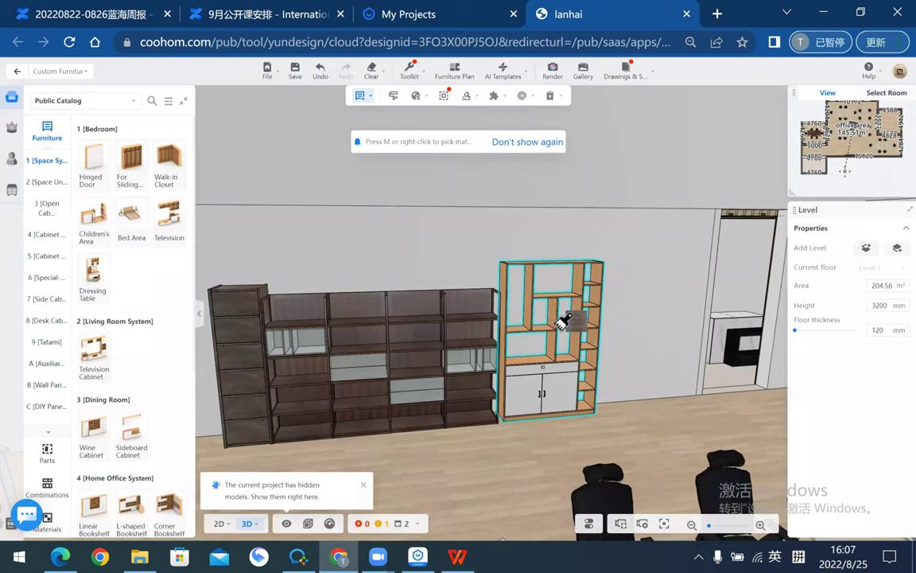
click(586, 368)
key(Escape)
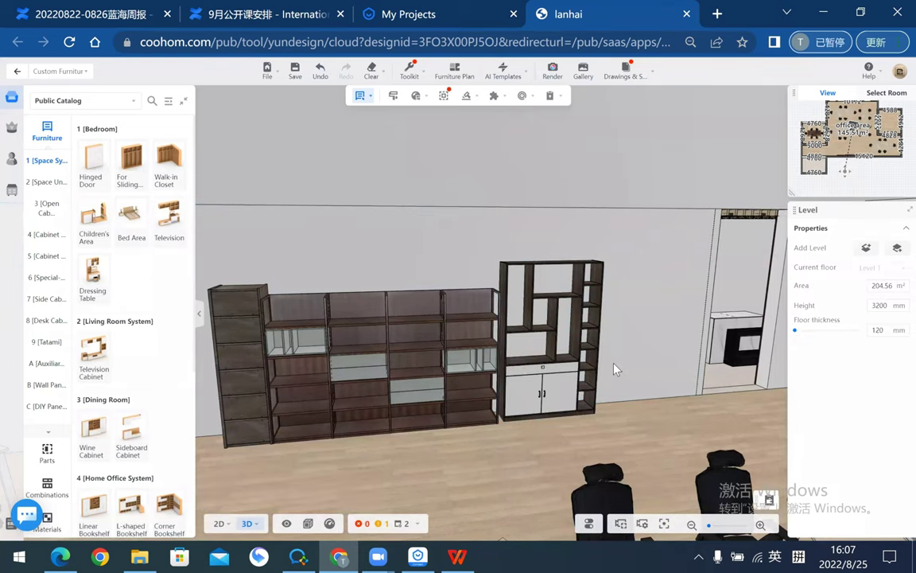
drag(593, 362, 634, 303)
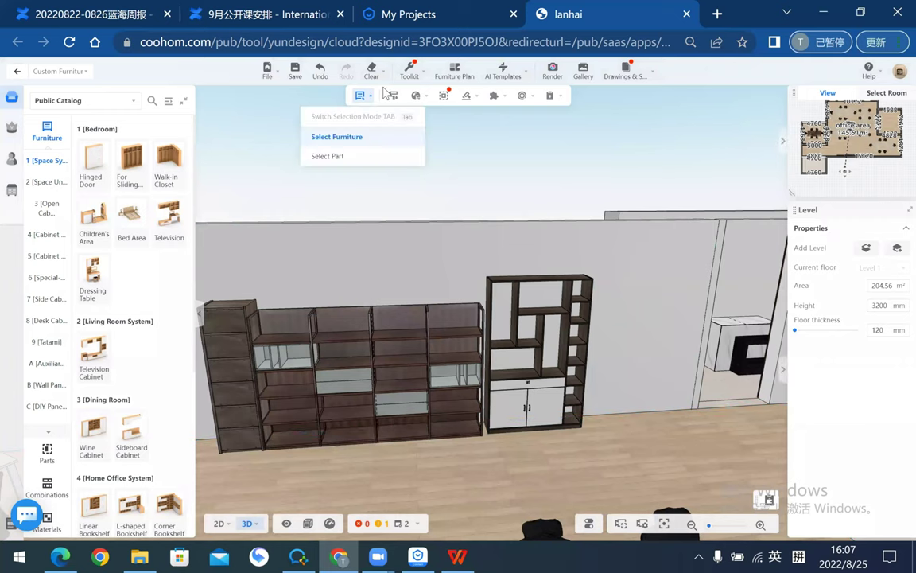
- Exit Custom Furniture and bring up the Public furniture library
click(16, 73)
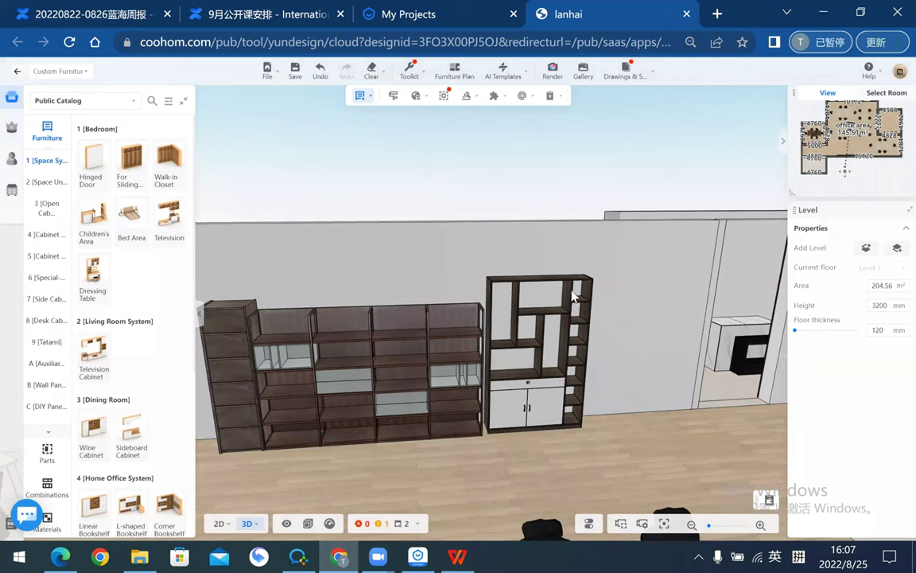
scroll(519, 258, down, 3)
scroll(470, 259, down, 3)
scroll(426, 259, down, 3)
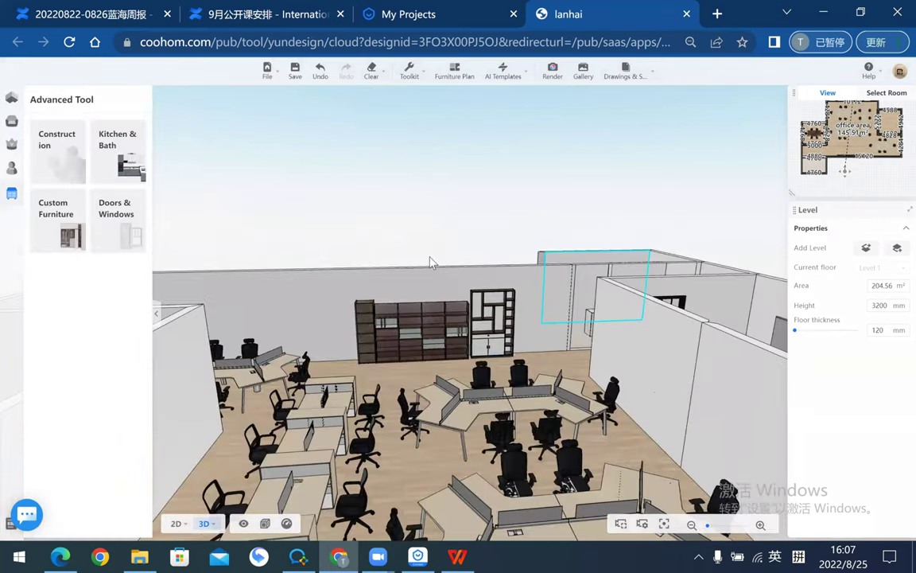
scroll(415, 249, up, 3)
scroll(547, 215, up, 5)
scroll(547, 214, down, 5)
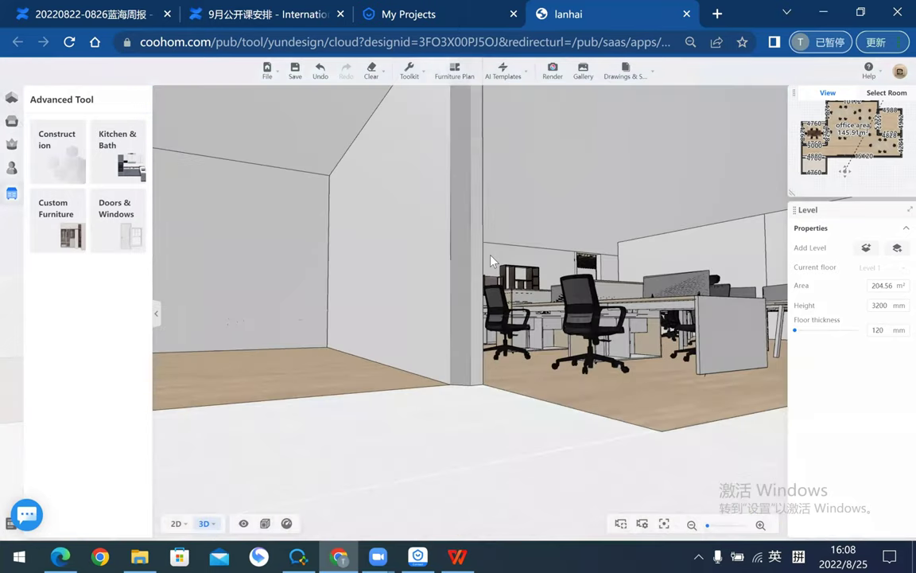
scroll(441, 229, down, 3)
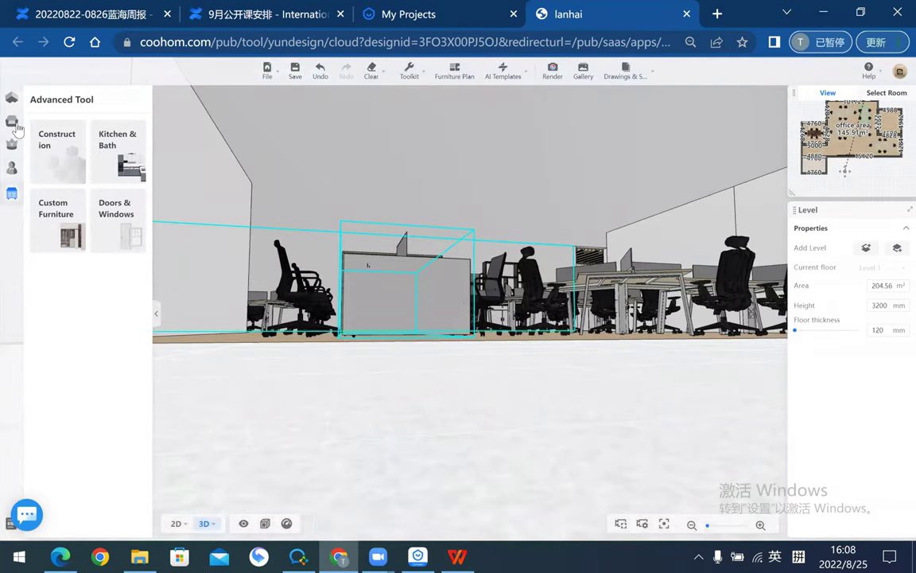
click(12, 121)
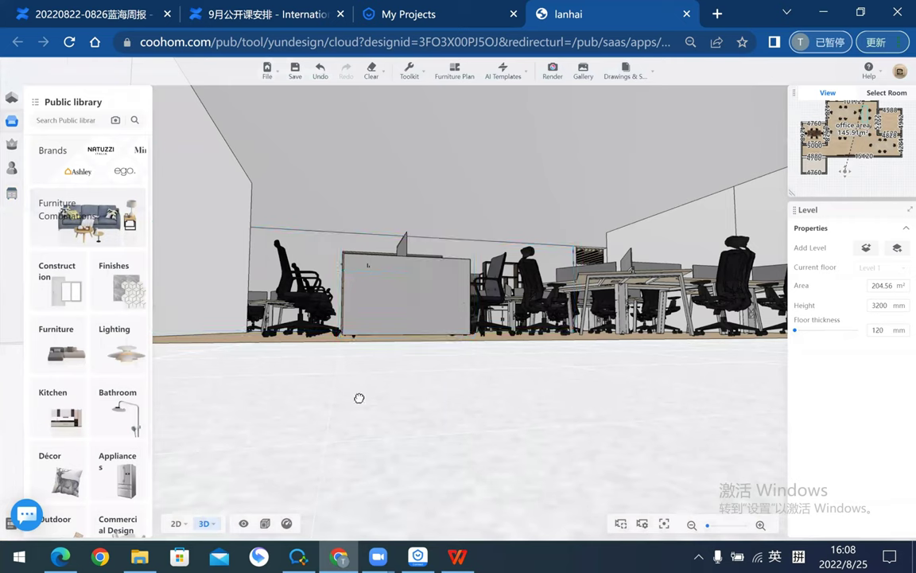
- Orbit and zoom the view toward the meeting room
mouse_move(361, 398)
mouse_down()
mouse_move(323, 430)
mouse_move(423, 210)
mouse_move(559, 172)
mouse_move(575, 194)
mouse_move(491, 174)
mouse_move(570, 194)
mouse_move(713, 198)
mouse_move(630, 333)
mouse_up()
click(554, 324)
key(Escape)
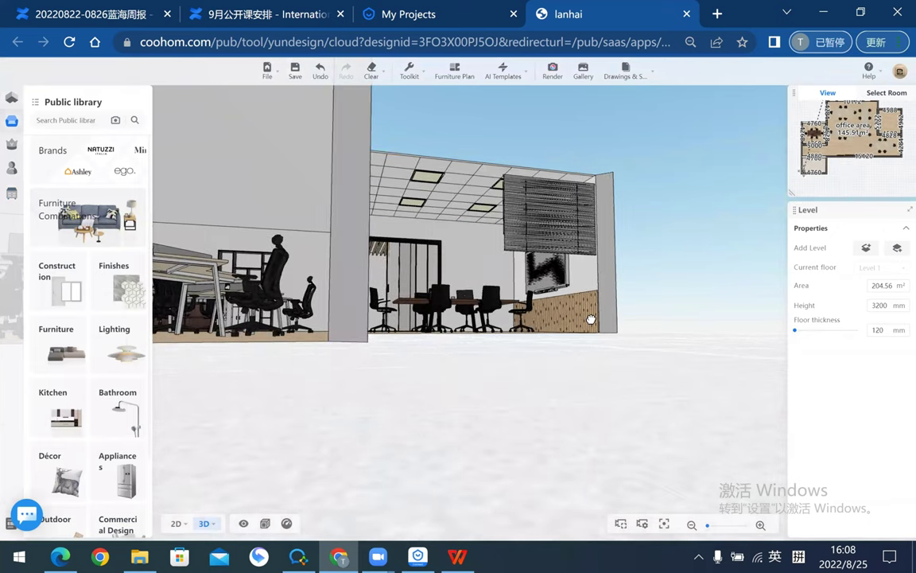
mouse_move(430, 380)
mouse_down()
mouse_move(483, 155)
mouse_move(584, 380)
mouse_move(651, 152)
mouse_move(429, 195)
mouse_move(535, 349)
mouse_up()
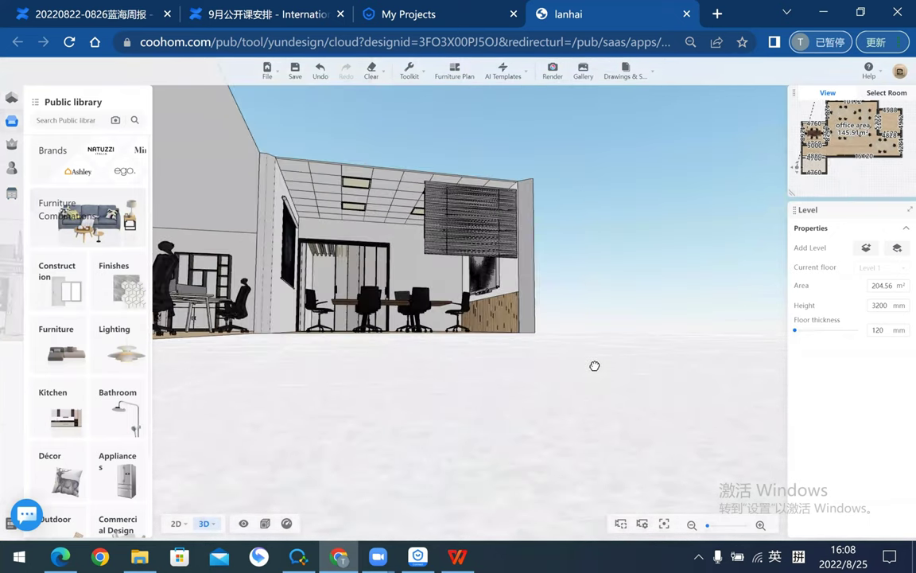
scroll(218, 491, up, 2)
scroll(548, 261, up, 2)
scroll(537, 404, up, 2)
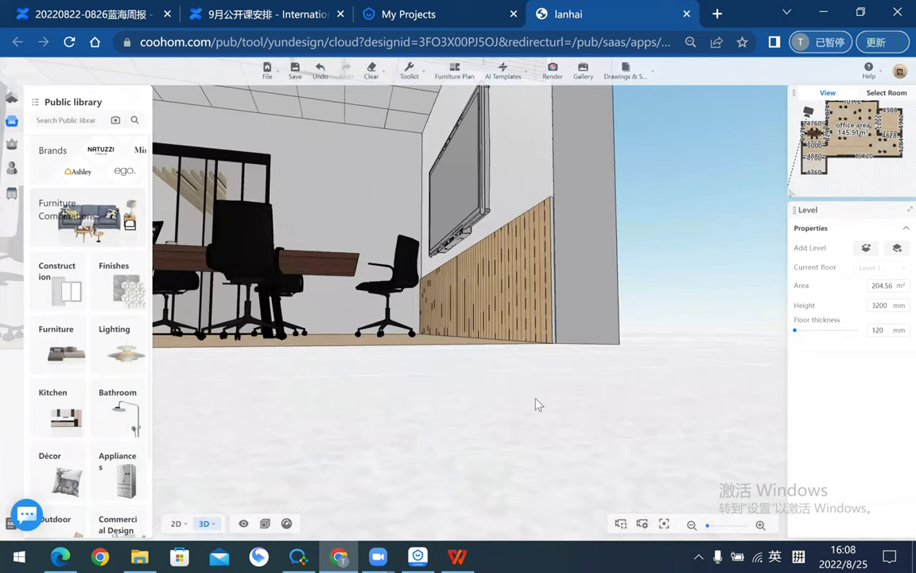
scroll(658, 529, up, 2)
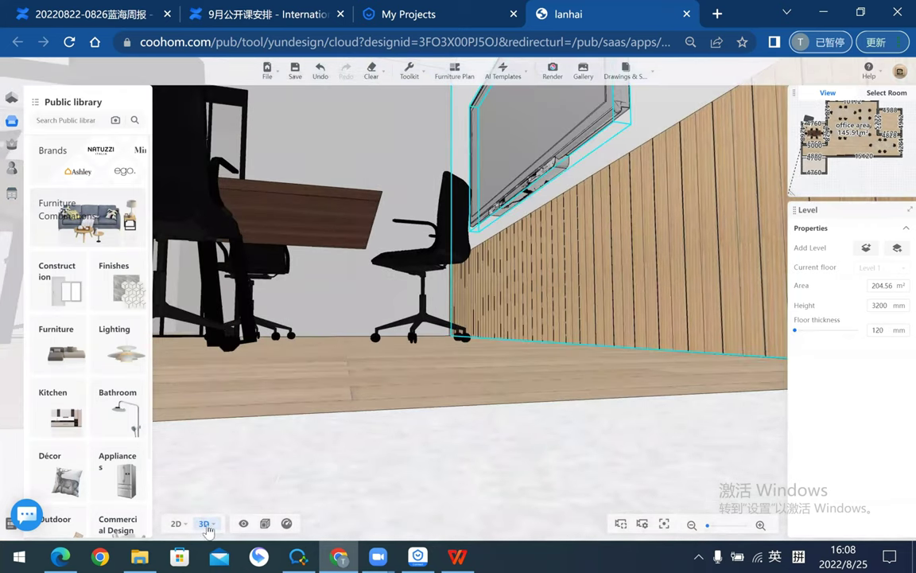
scroll(434, 488, up, 3)
- Toggle between 2D and 3D, then orbit the office to inspect the ceilings and reception booth
key(3)
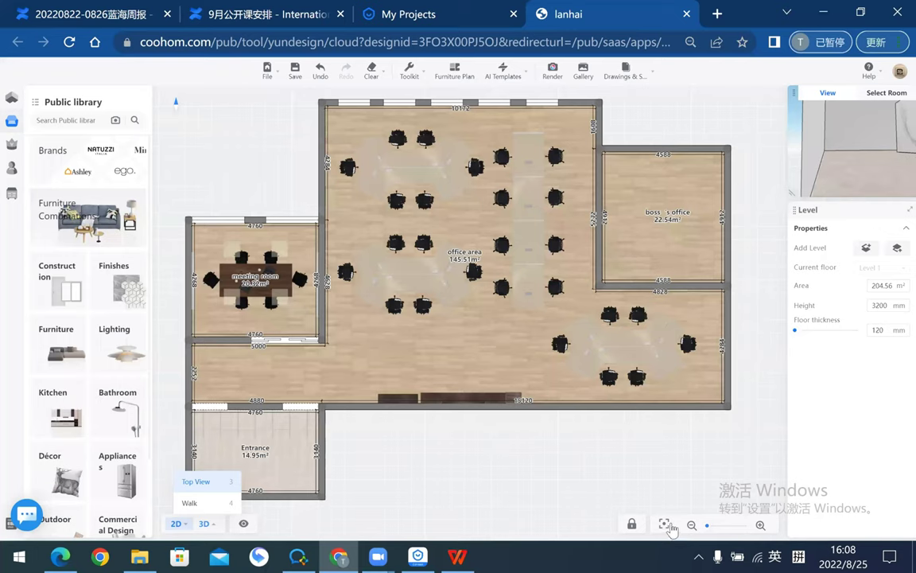
key(3)
drag(475, 382, 474, 372)
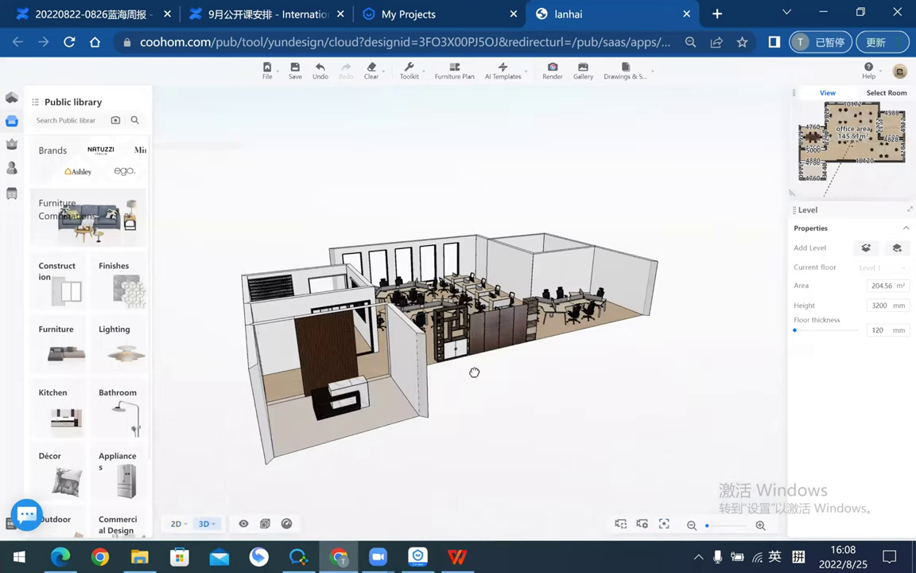
mouse_move(510, 261)
mouse_down()
mouse_move(390, 181)
mouse_move(548, 193)
mouse_move(493, 240)
mouse_move(501, 273)
mouse_move(523, 255)
mouse_up()
click(553, 182)
click(519, 227)
drag(474, 197, 310, 238)
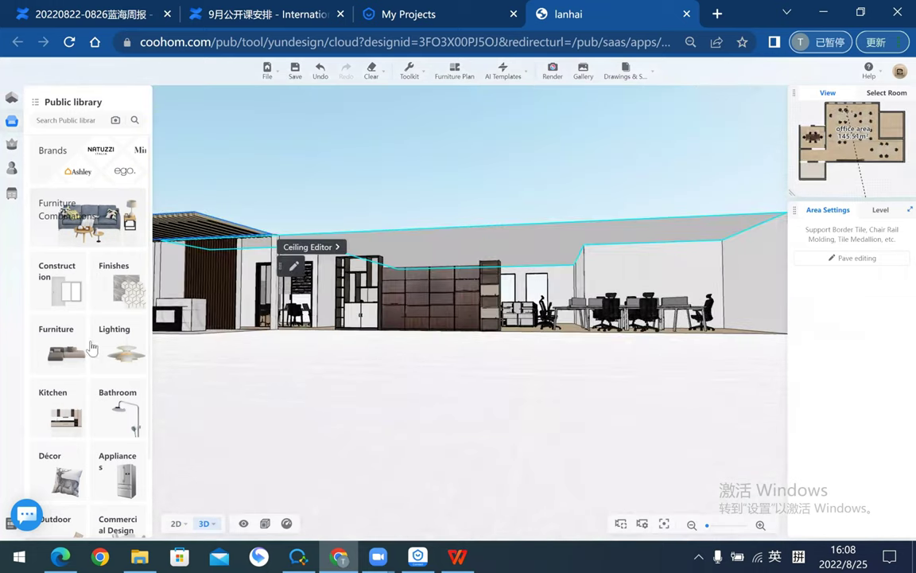
mouse_move(360, 432)
mouse_down()
mouse_move(505, 467)
mouse_move(462, 393)
mouse_move(520, 429)
mouse_move(529, 423)
mouse_move(509, 427)
mouse_move(465, 151)
mouse_up()
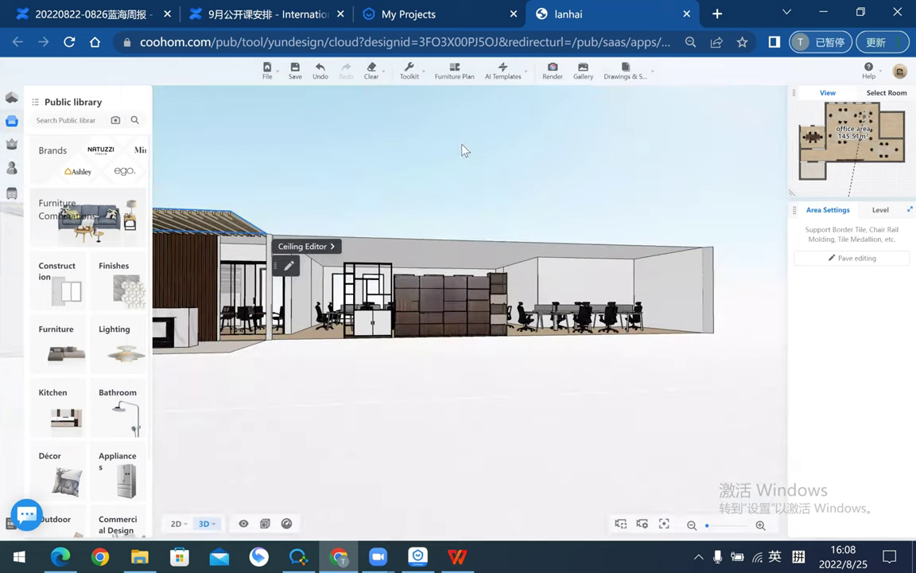
- Swing up to a top-down aerial view of the office, then switch to the 2D floor plan
scroll(535, 211, up, 2)
scroll(511, 210, up, 1)
scroll(548, 178, up, 1)
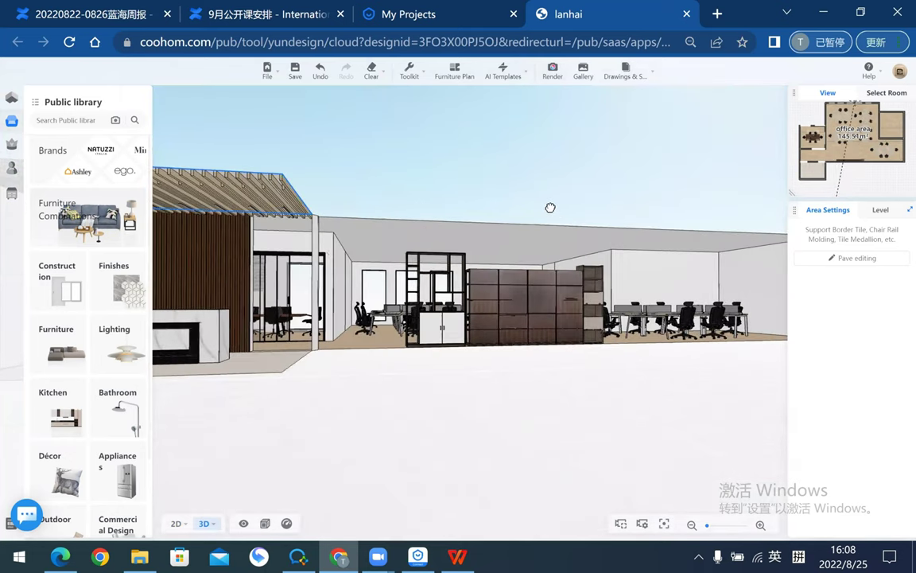
scroll(550, 207, up, 1)
mouse_move(553, 232)
mouse_down()
mouse_move(546, 208)
mouse_move(677, 308)
mouse_up()
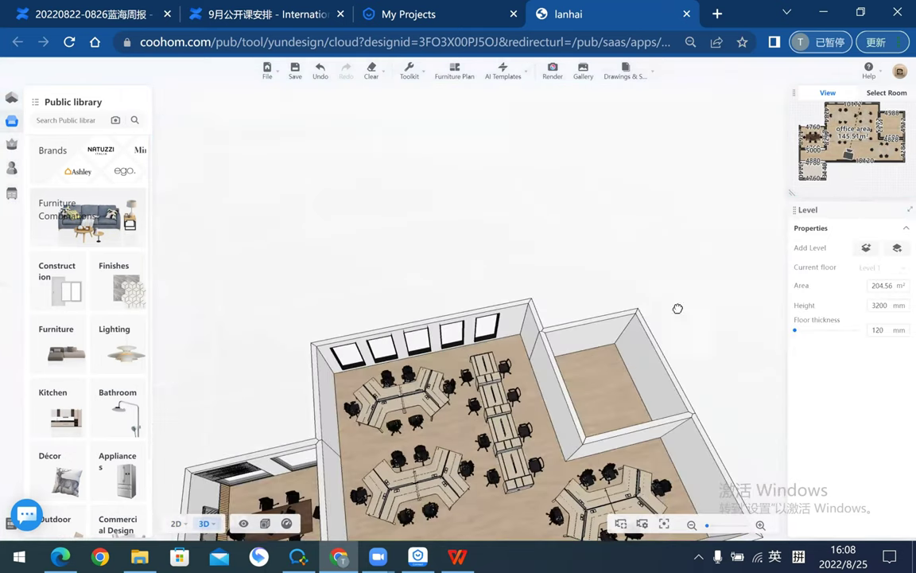
scroll(660, 334, up, 1)
scroll(499, 317, up, 1)
scroll(499, 318, up, 1)
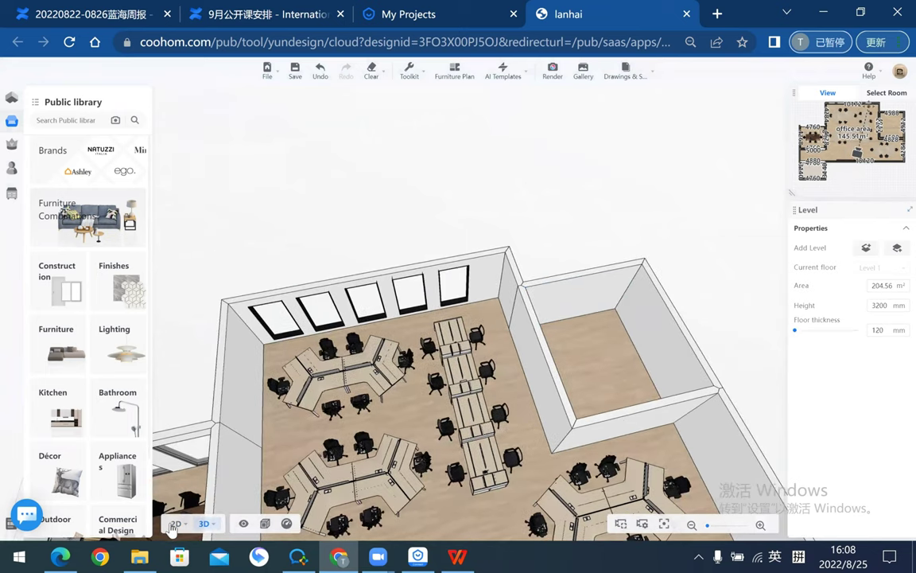
scroll(546, 455, up, 1)
drag(546, 455, 691, 253)
scroll(691, 234, up, 1)
scroll(732, 247, up, 1)
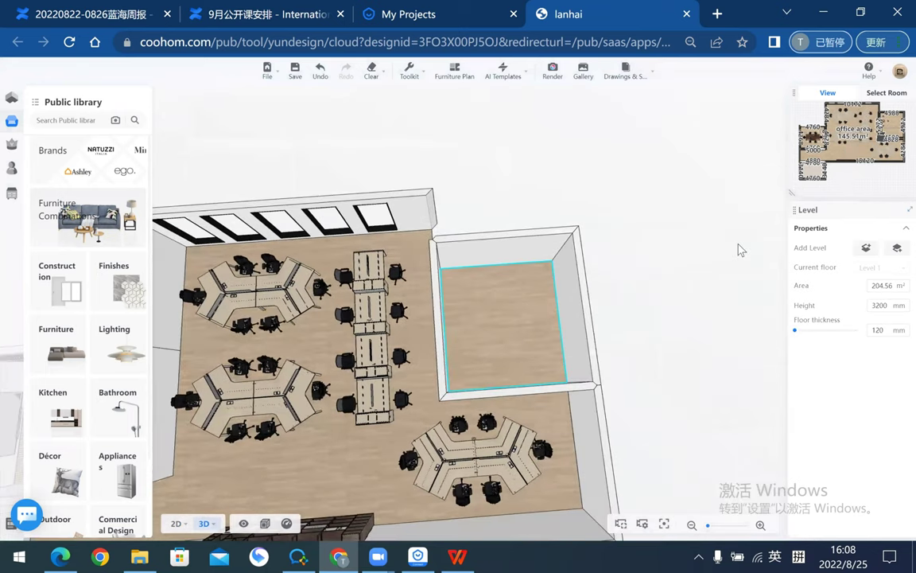
scroll(619, 281, up, 1)
click(175, 523)
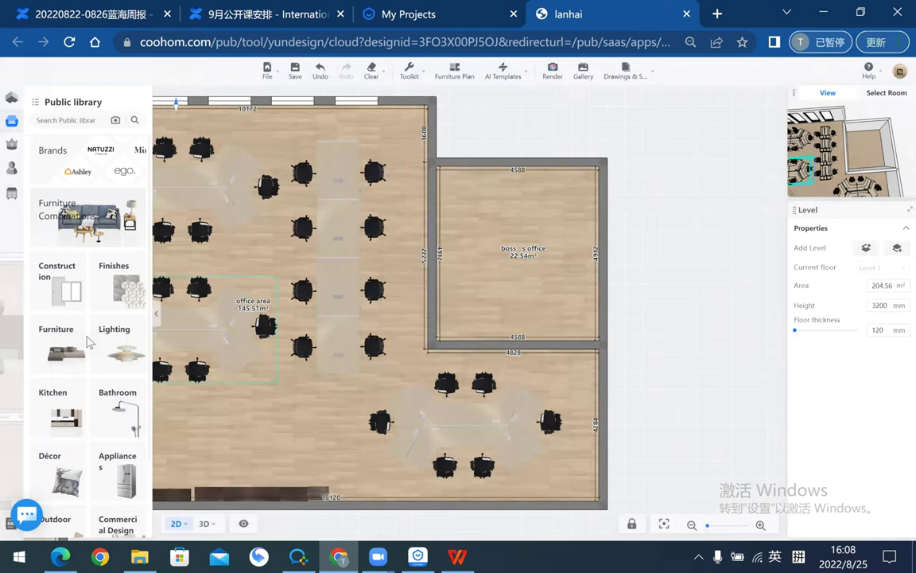
- Open the Construction catalogue's Doors list and browse the door models
scroll(65, 352, down, 3)
scroll(64, 352, up, 3)
click(57, 286)
click(56, 167)
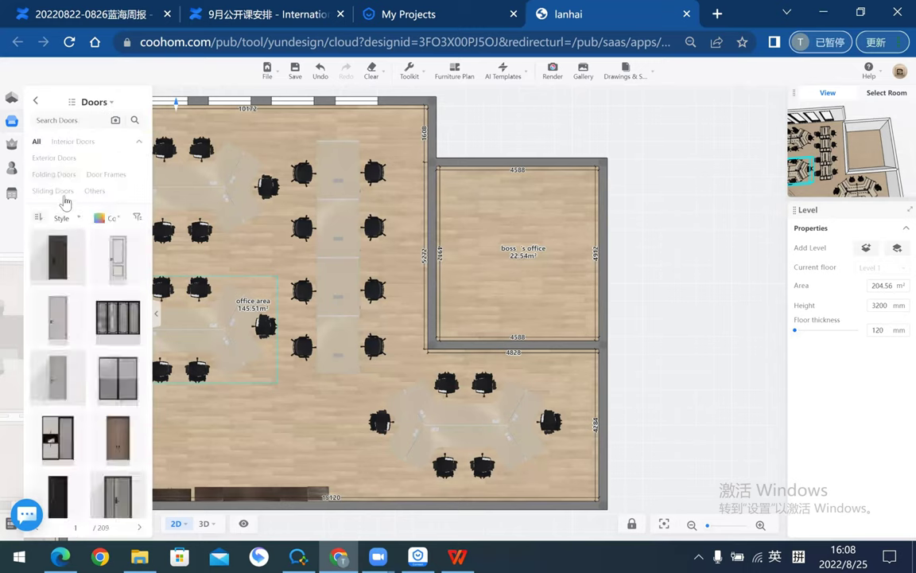
scroll(96, 312, down, 3)
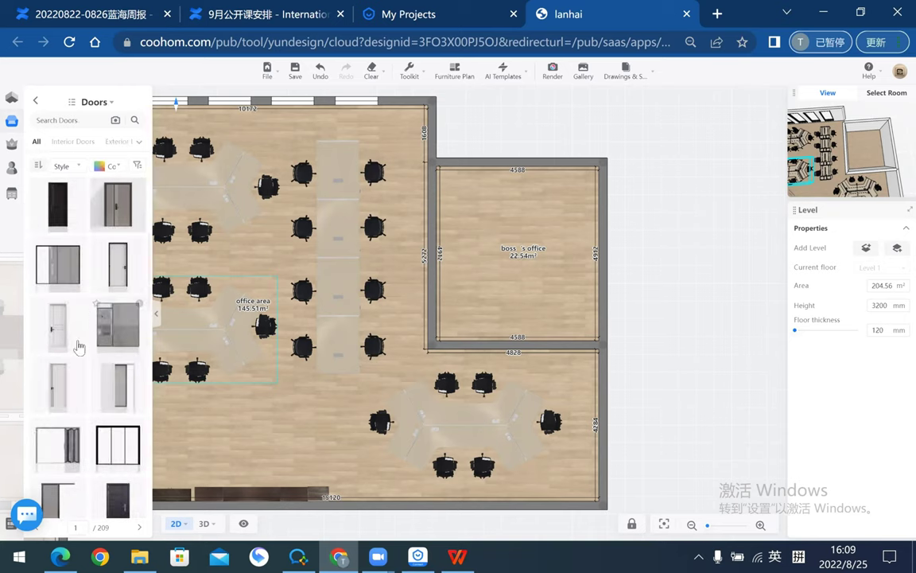
scroll(78, 347, down, 2)
scroll(87, 334, down, 2)
scroll(99, 317, down, 2)
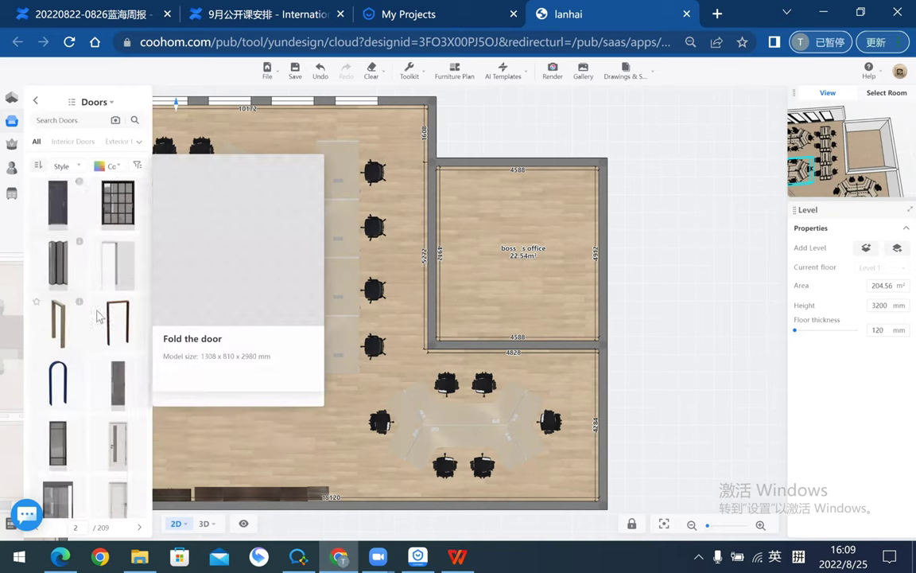
- Search the door catalogue for 'office' and browse the resulting doors and glass partitions
click(90, 119)
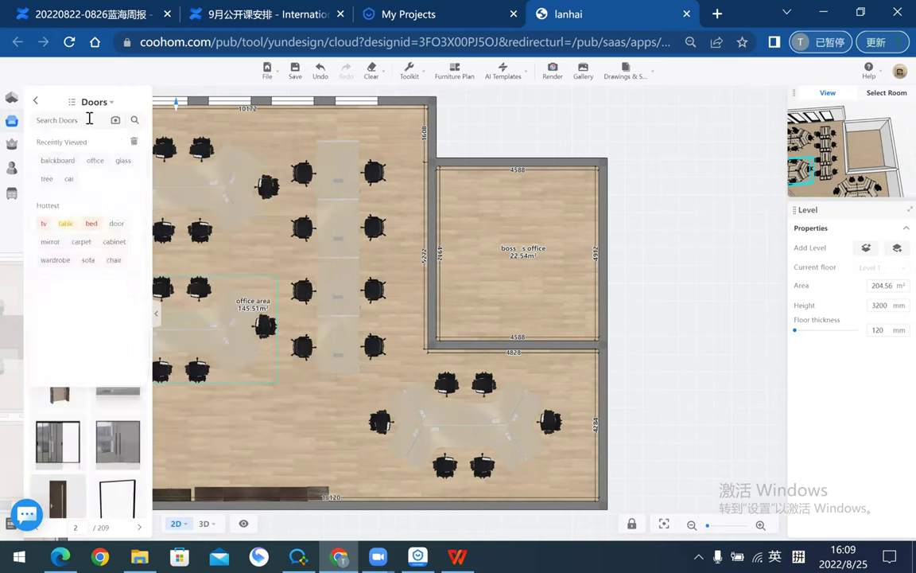
text(d)
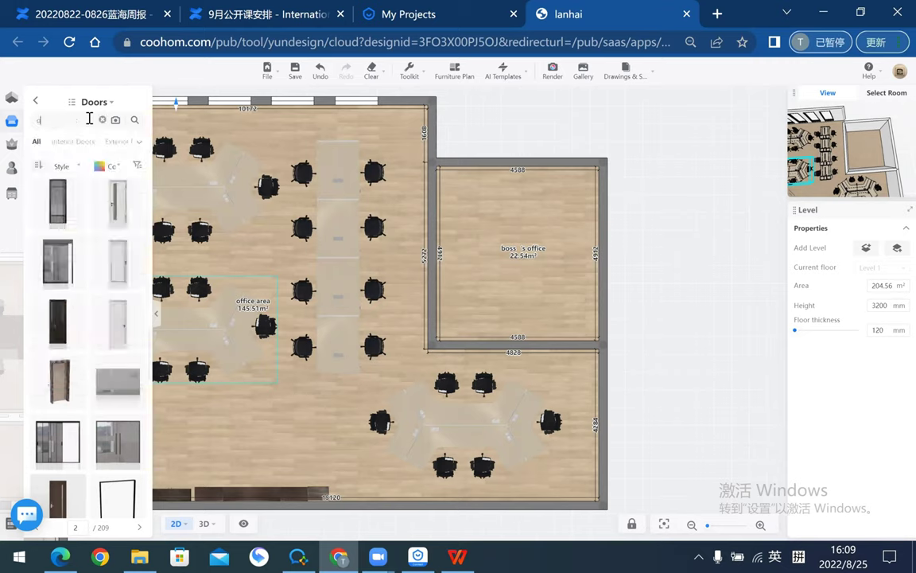
text(ffice)
key(Return)
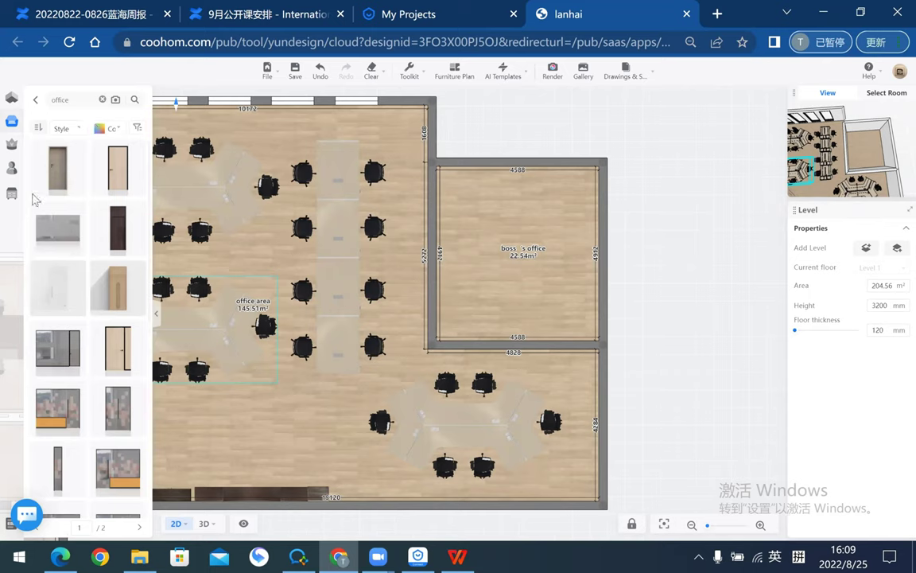
mouse_move(57, 287)
scroll(55, 250, down, 5)
scroll(88, 279, down, 5)
mouse_move(139, 166)
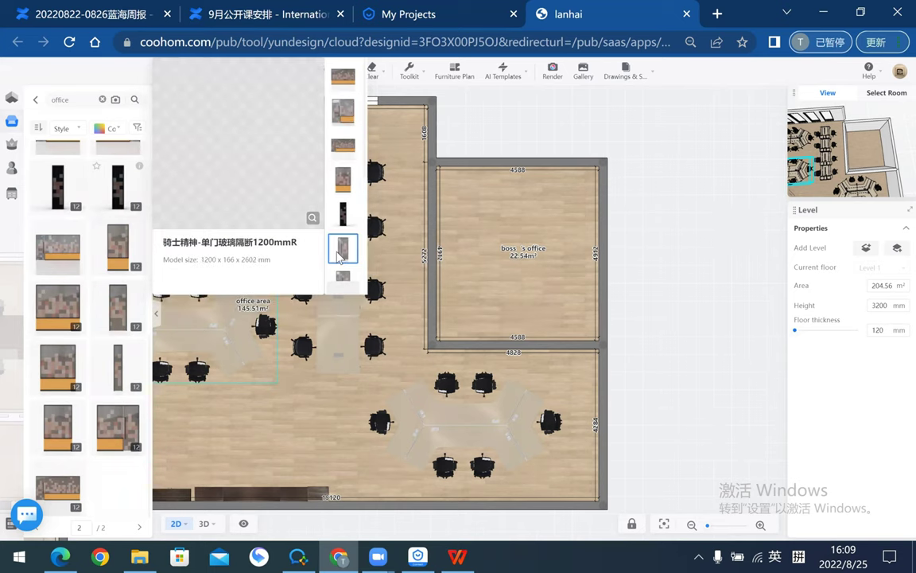
scroll(88, 302, up, 5)
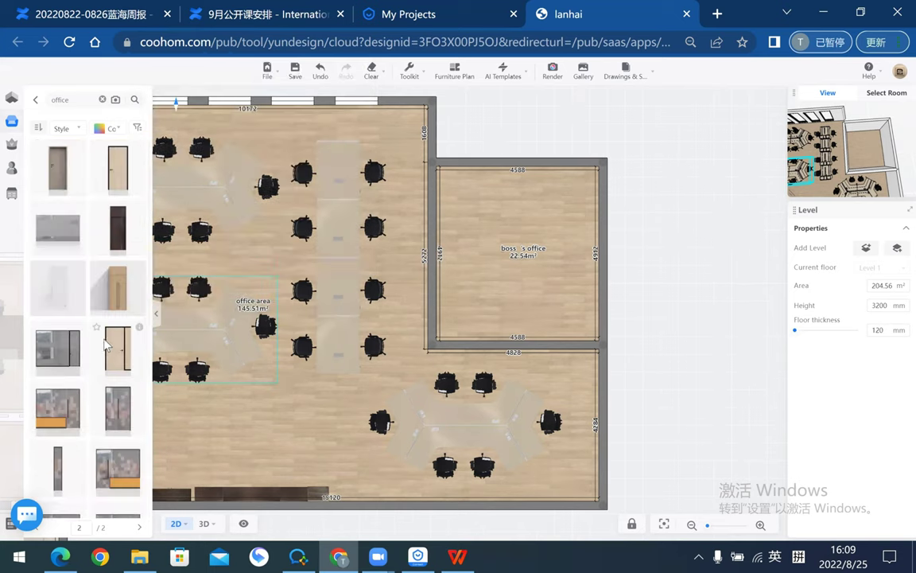
- Place a 4000 mm swinging door in the boss's office wall facing the office area
mouse_move(64, 209)
mouse_down()
mouse_move(431, 253)
mouse_move(433, 268)
mouse_up()
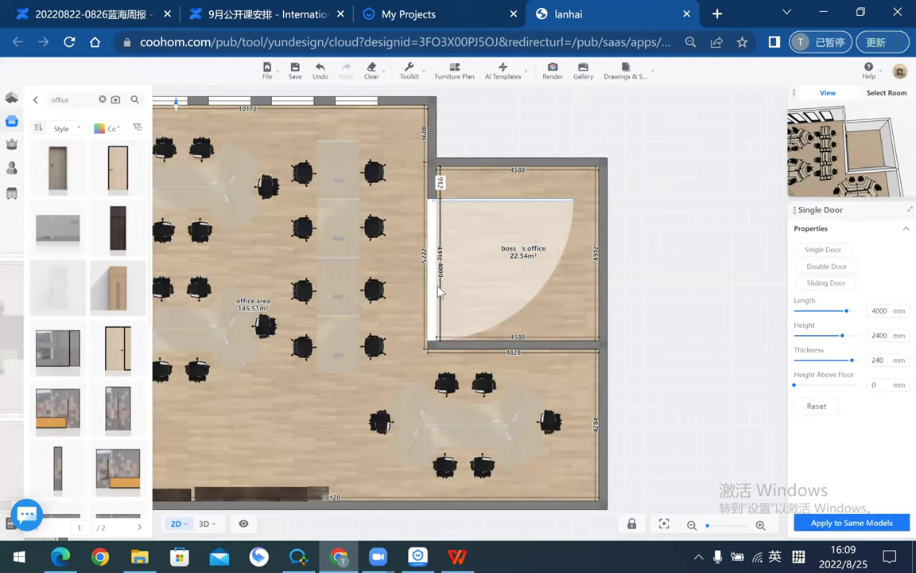
click(674, 301)
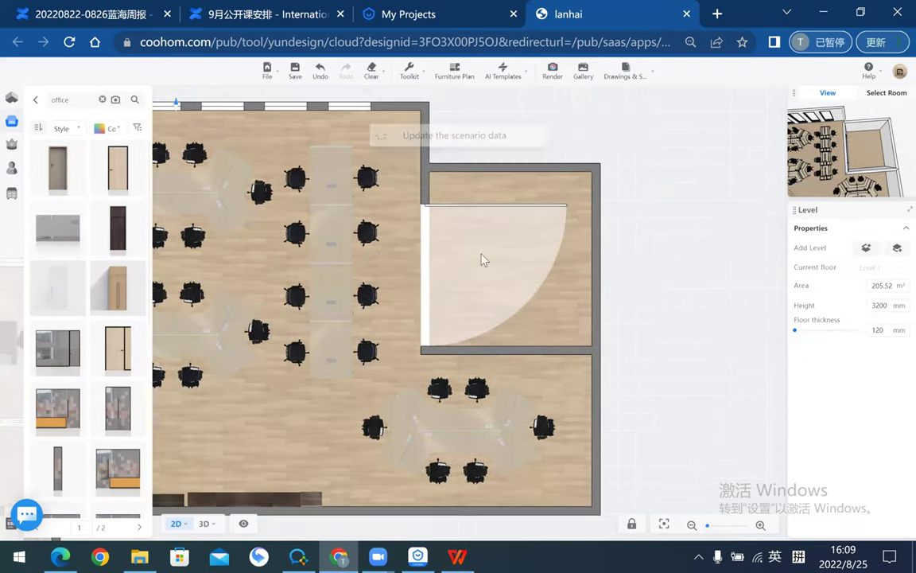
click(35, 99)
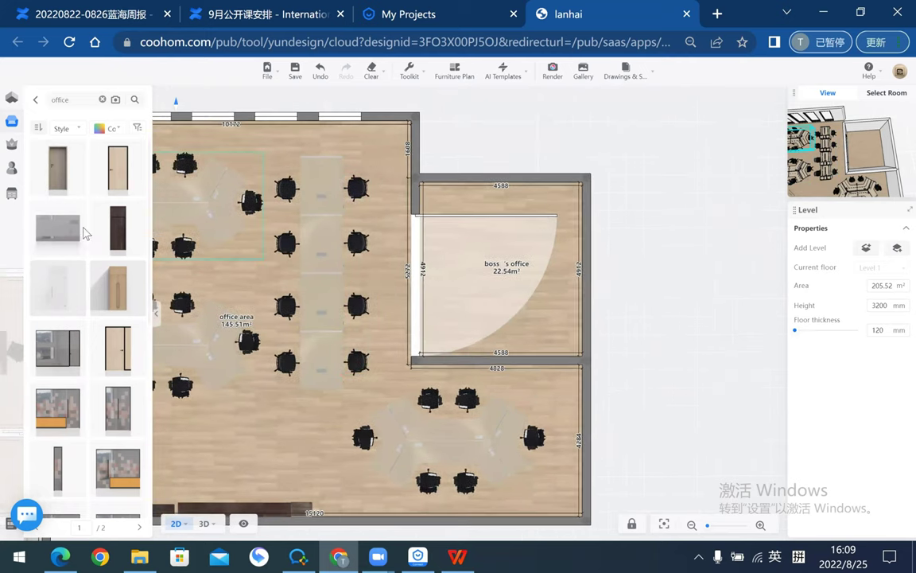
- Return to the top-level Public library and open the Commercial Design catalogue
click(35, 101)
click(35, 102)
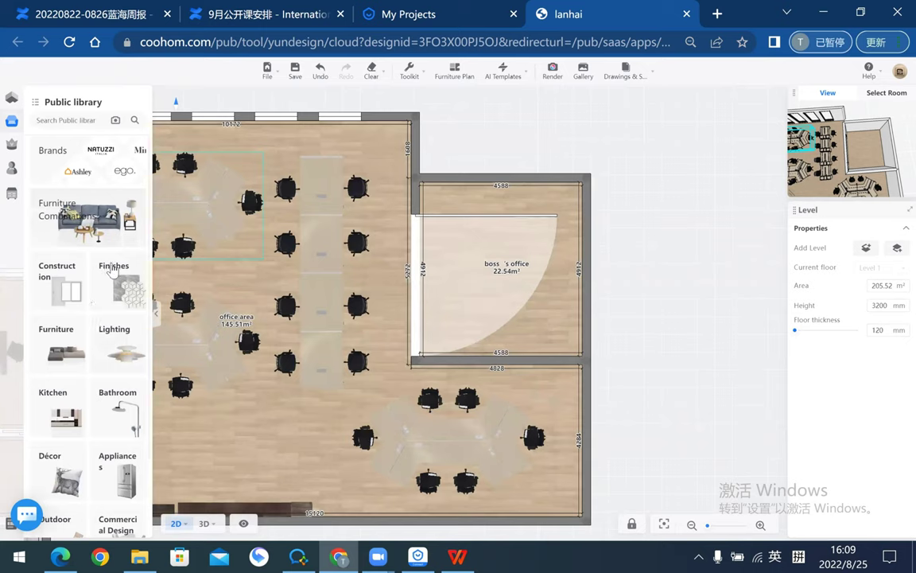
scroll(94, 354, down, 1)
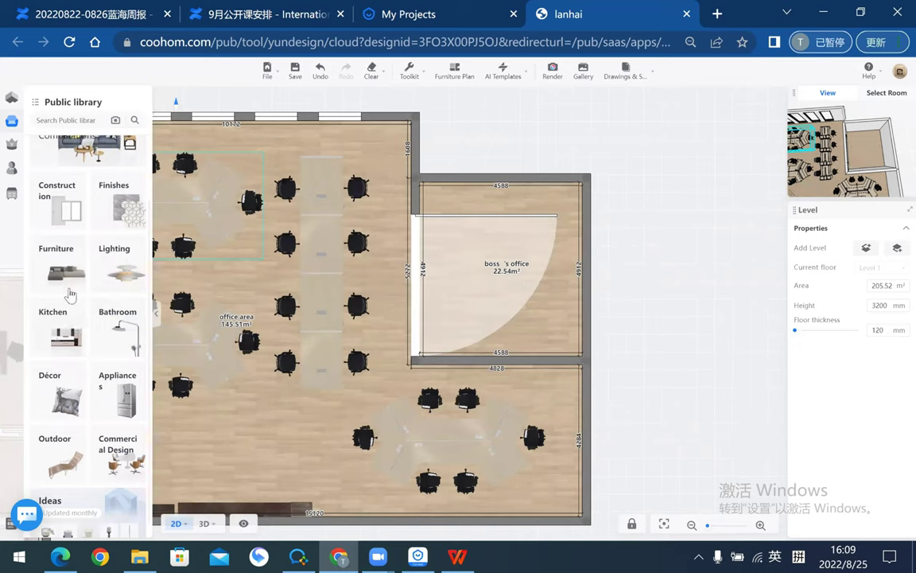
click(117, 454)
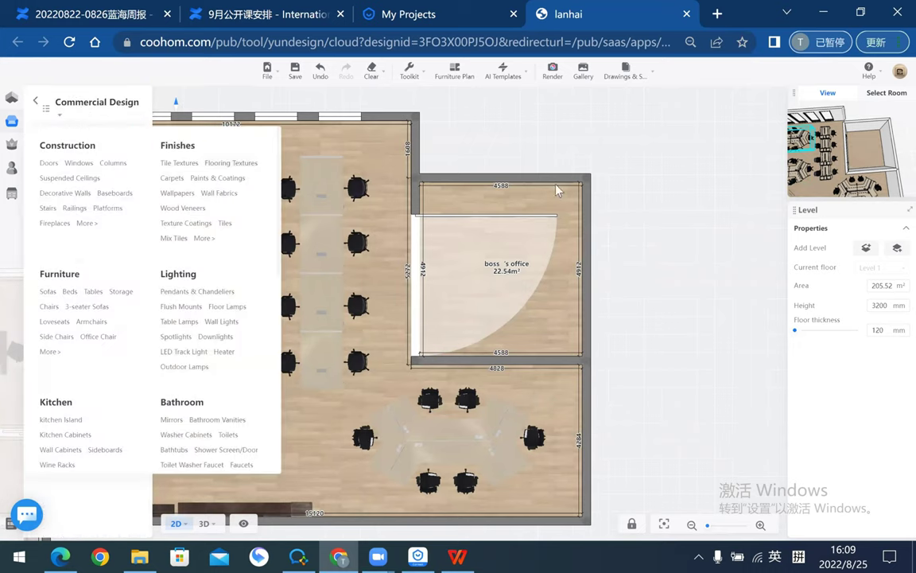
drag(610, 380, 689, 317)
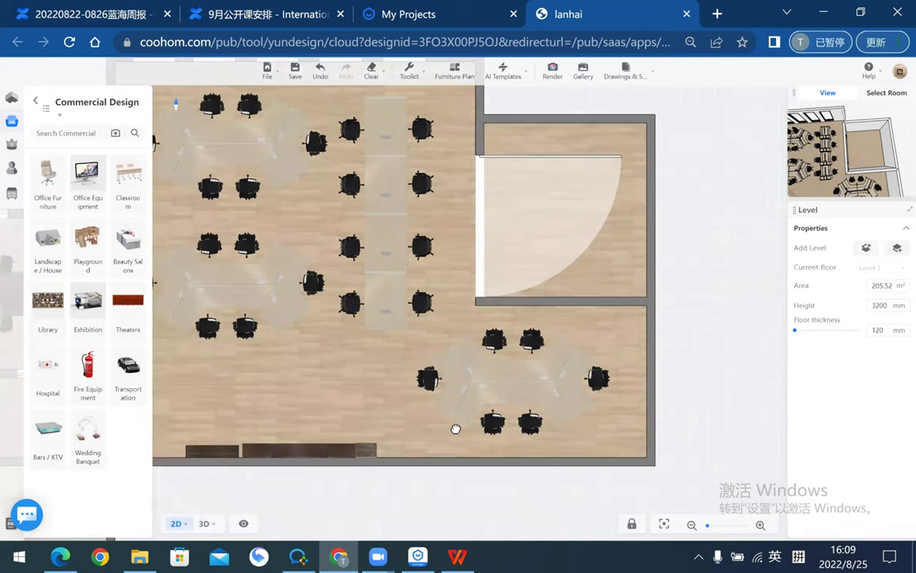
scroll(302, 414, down, 3)
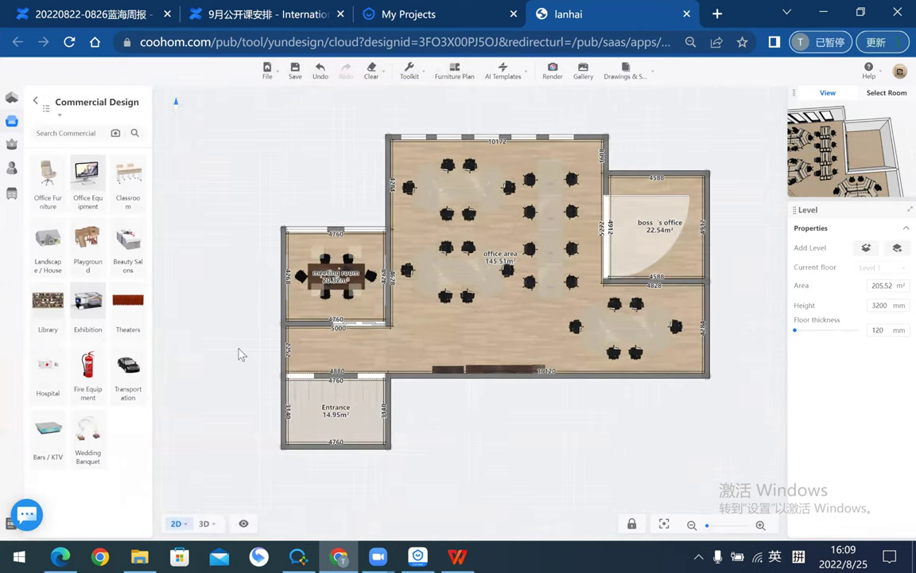
scroll(342, 400, up, 1)
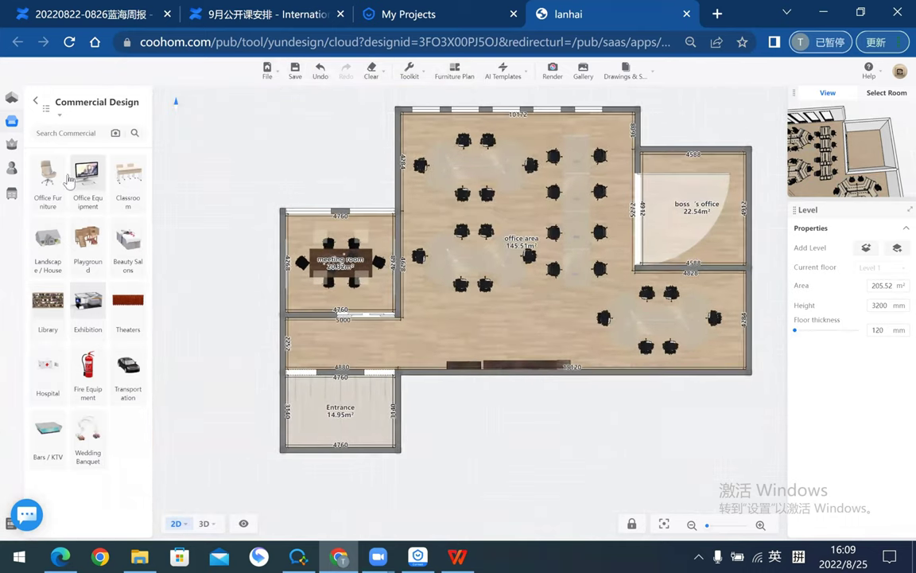
- Place the 2066 mm MasaSanty executive desk from Office Furniture, rotated 90°, 20 mm from the top wall
click(57, 176)
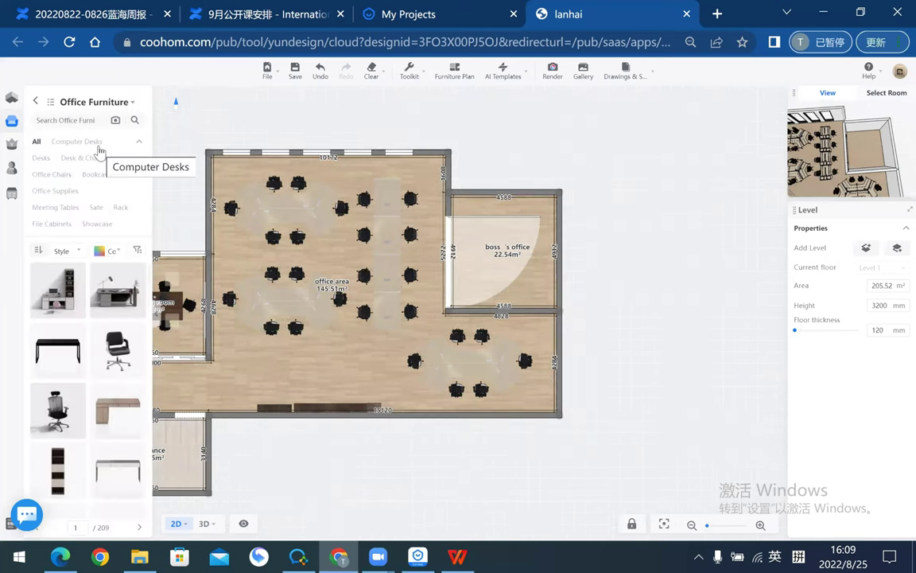
mouse_move(117, 290)
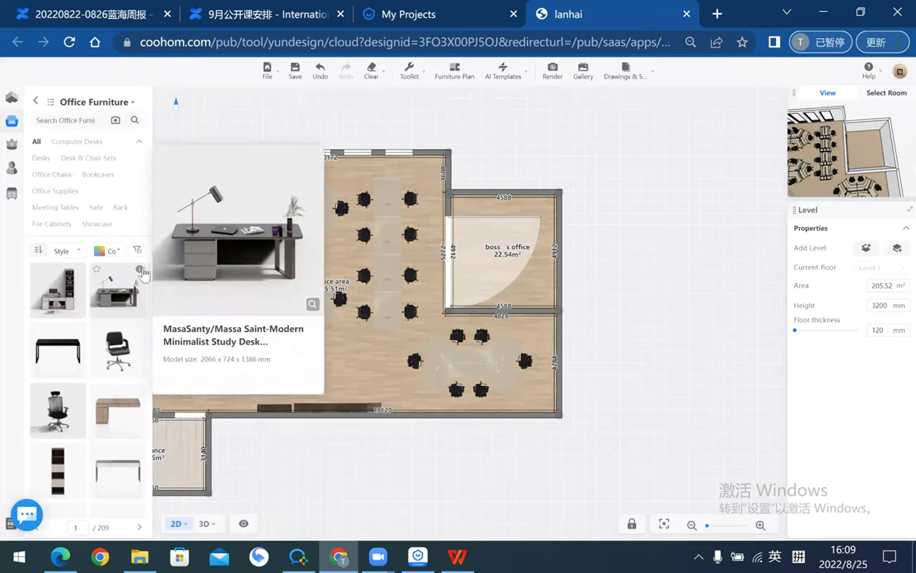
drag(117, 291, 497, 195)
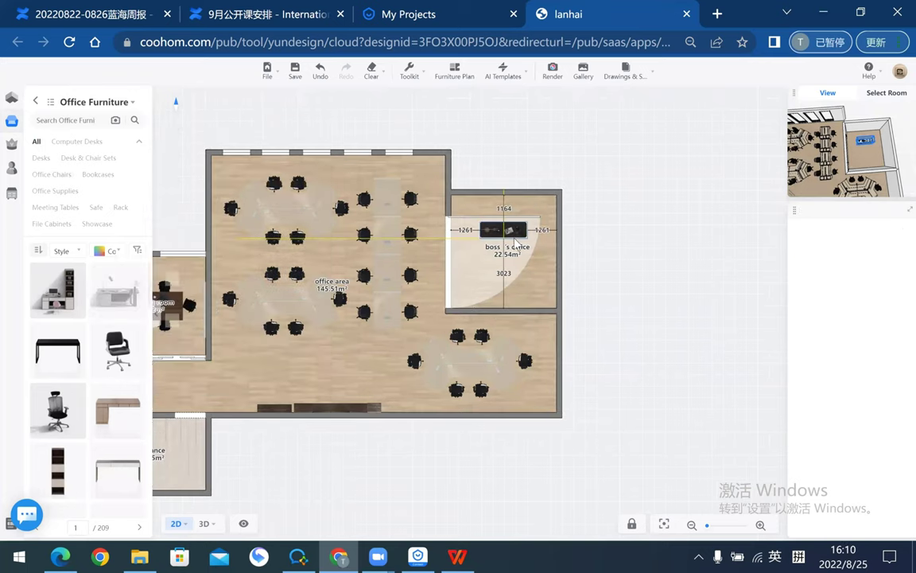
scroll(509, 203, up, 5)
click(515, 234)
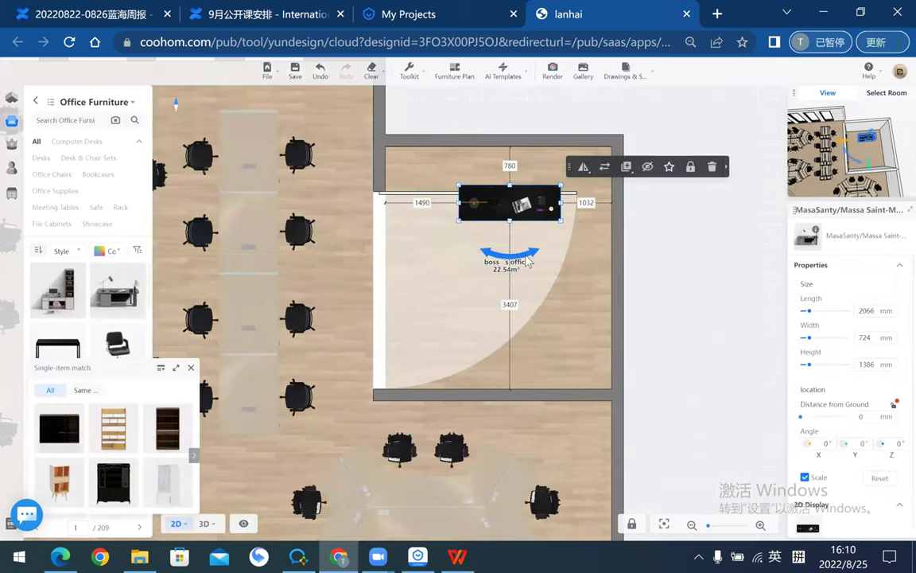
drag(542, 249, 514, 168)
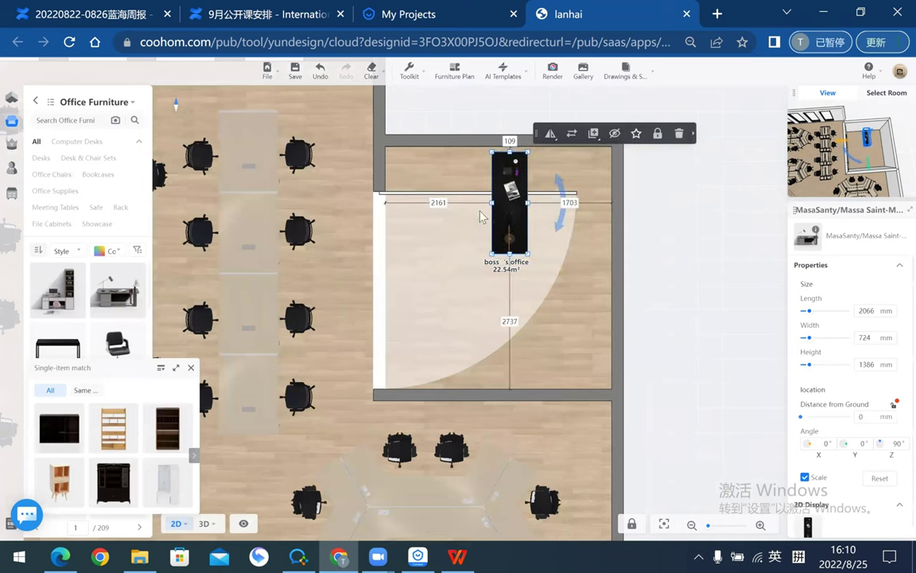
drag(447, 157, 418, 204)
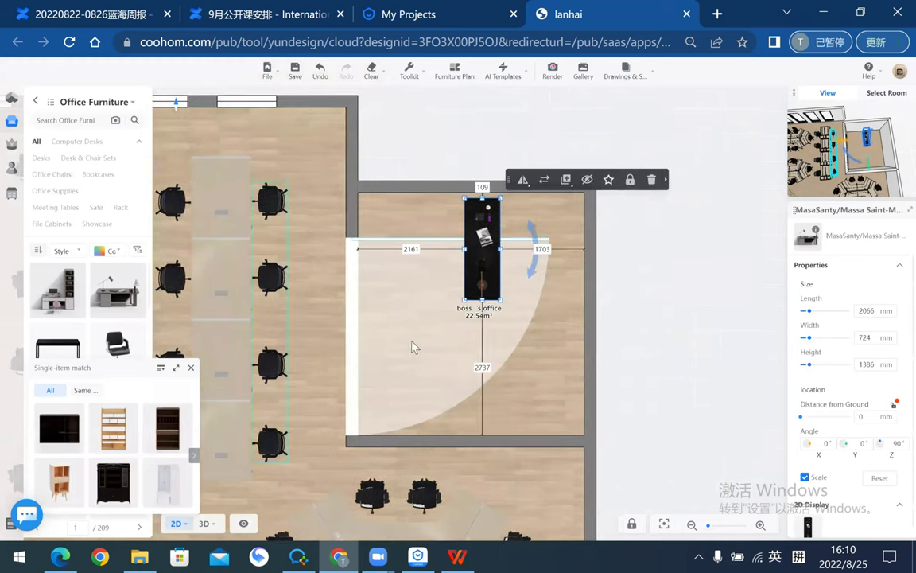
click(482, 187)
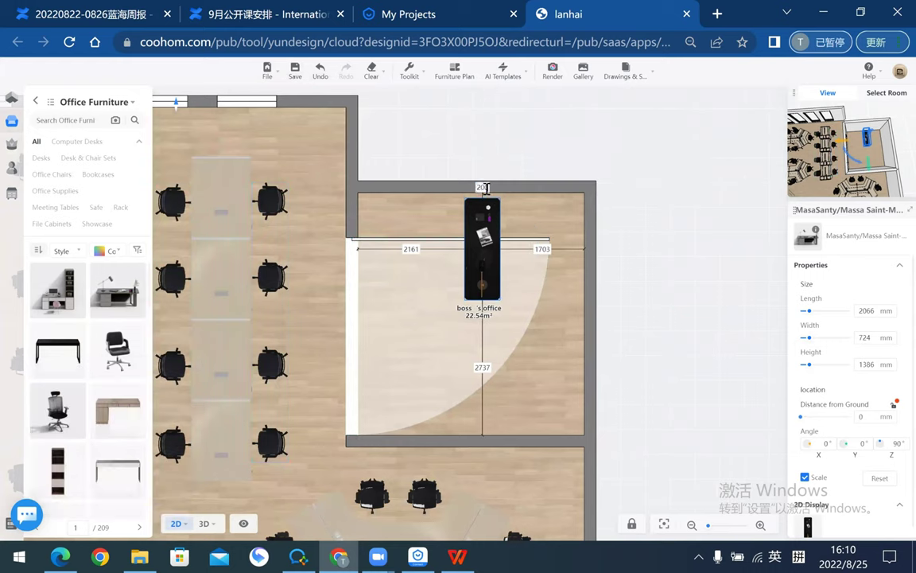
key(Return)
click(451, 158)
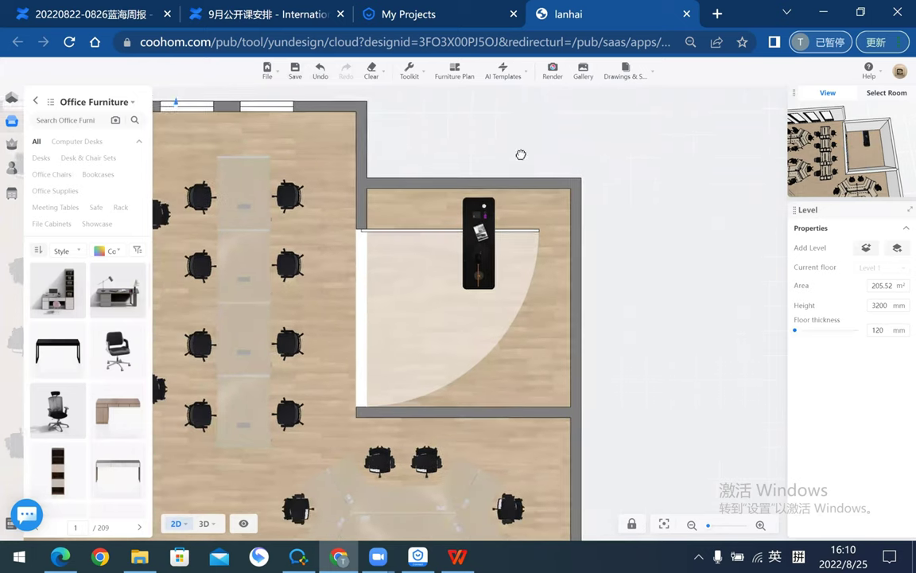
scroll(519, 154, down, 1)
- Place a window on the boss's office top wall, 3000 mm long and 350 mm from the left wall
click(370, 115)
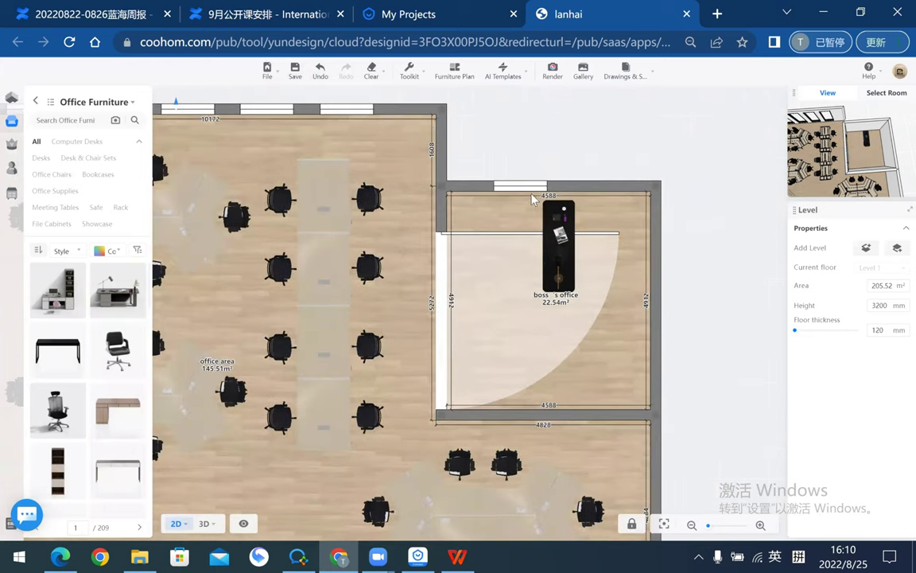
click(509, 186)
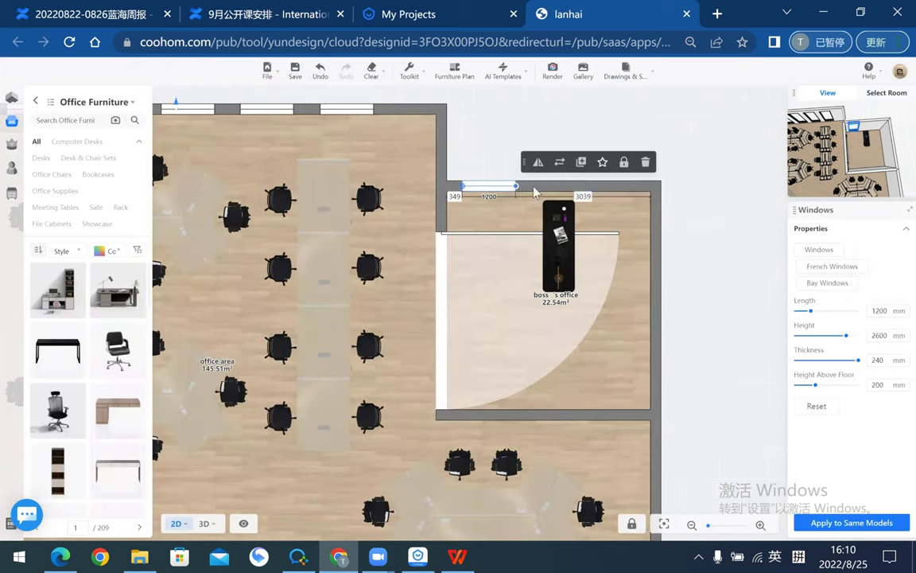
drag(515, 186, 595, 186)
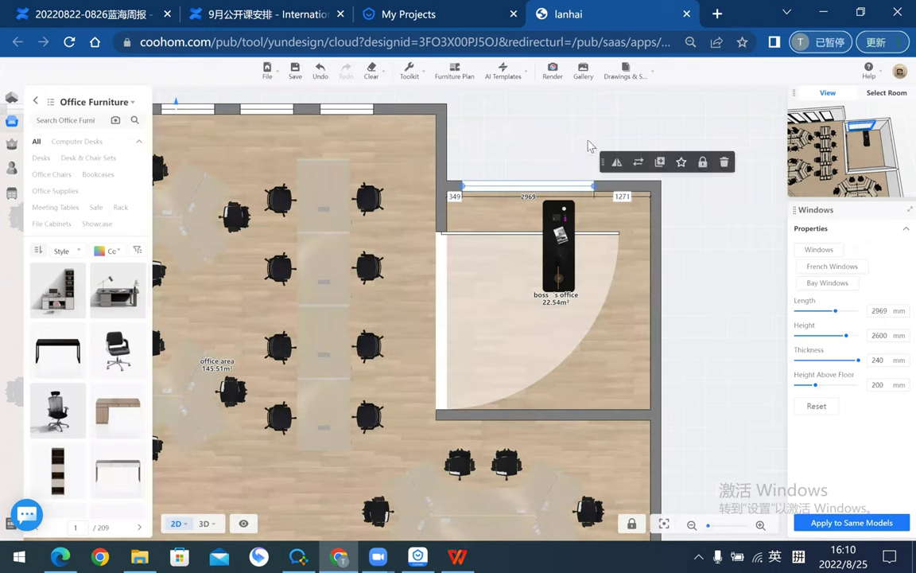
double_click(883, 312)
text(3000)
key(Return)
click(455, 196)
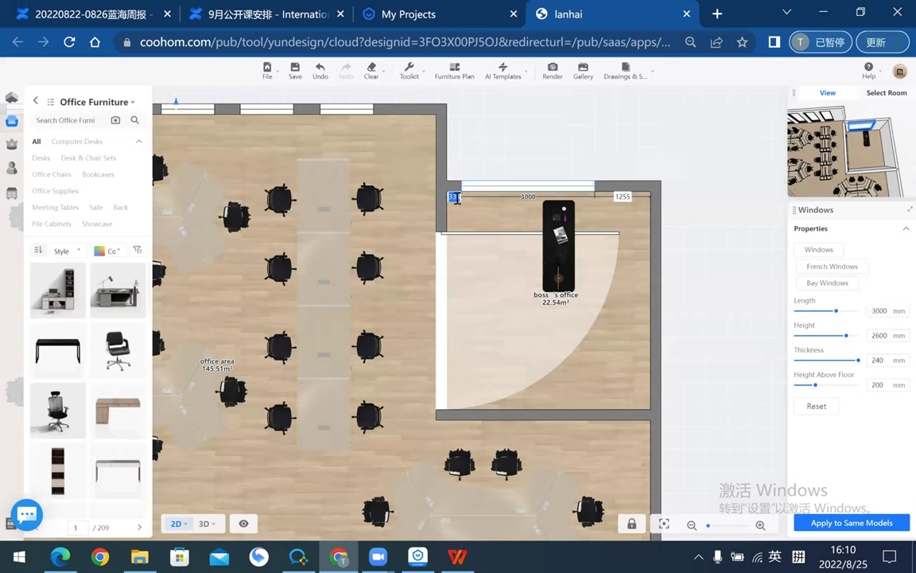
text(350)
key(Return)
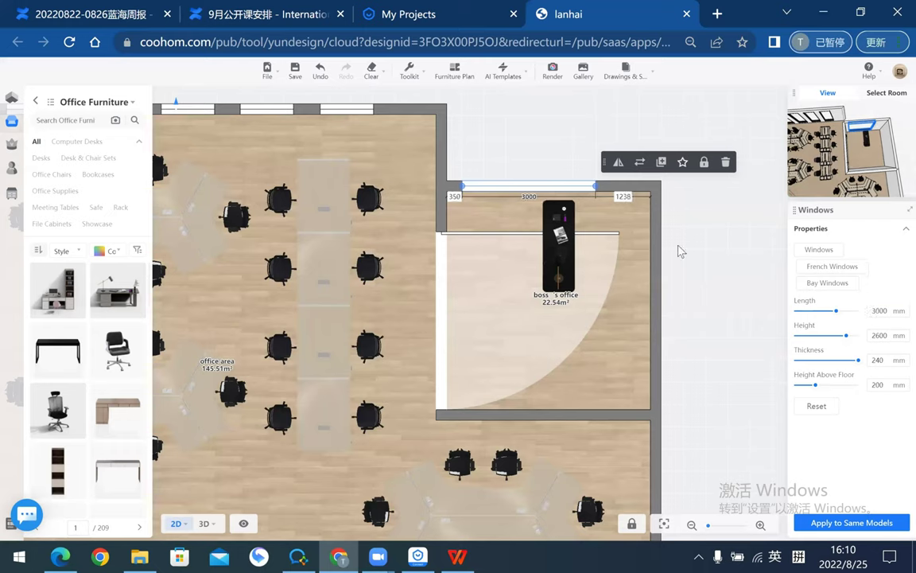
click(680, 251)
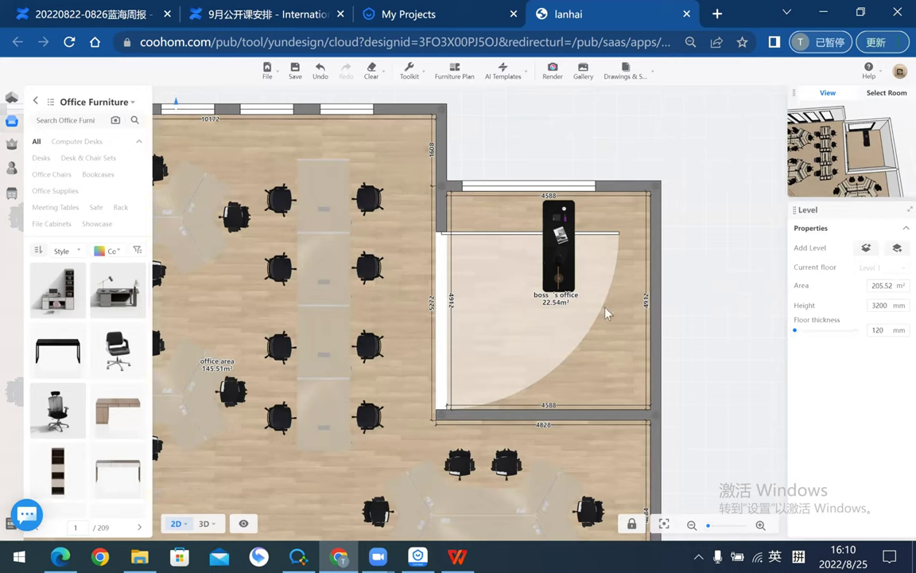
mouse_move(118, 347)
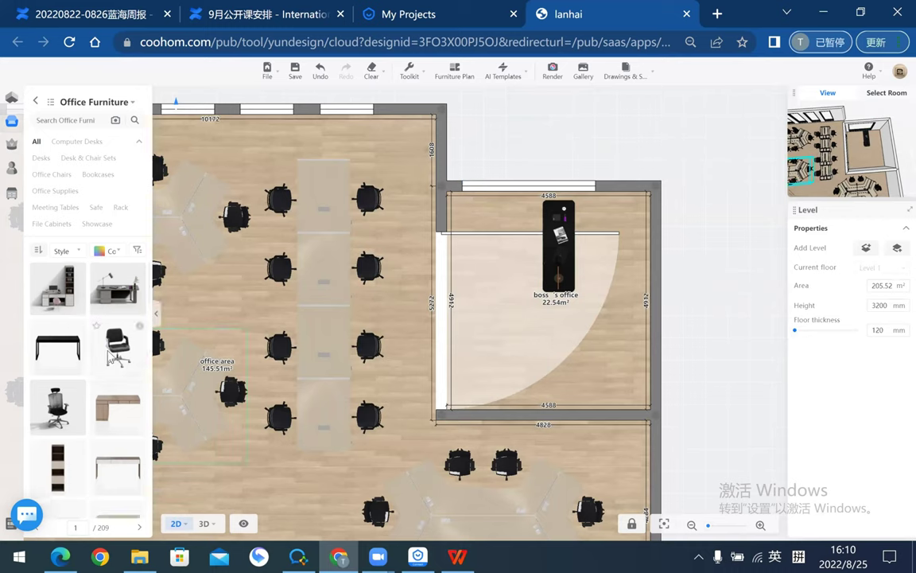
- Place a brown Office Furniture chair beside the boss's desk
scroll(108, 355, down, 3)
scroll(108, 356, down, 2)
drag(116, 292, 605, 251)
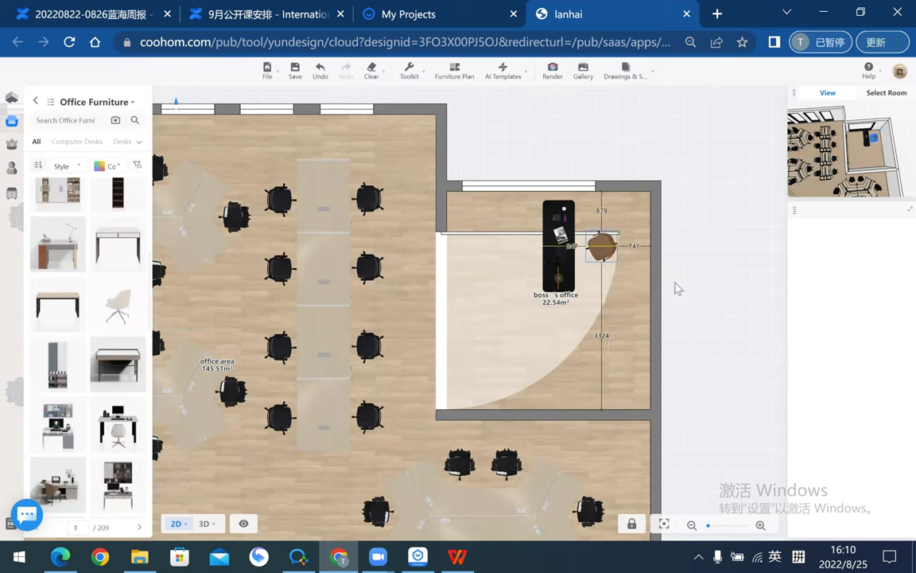
click(648, 270)
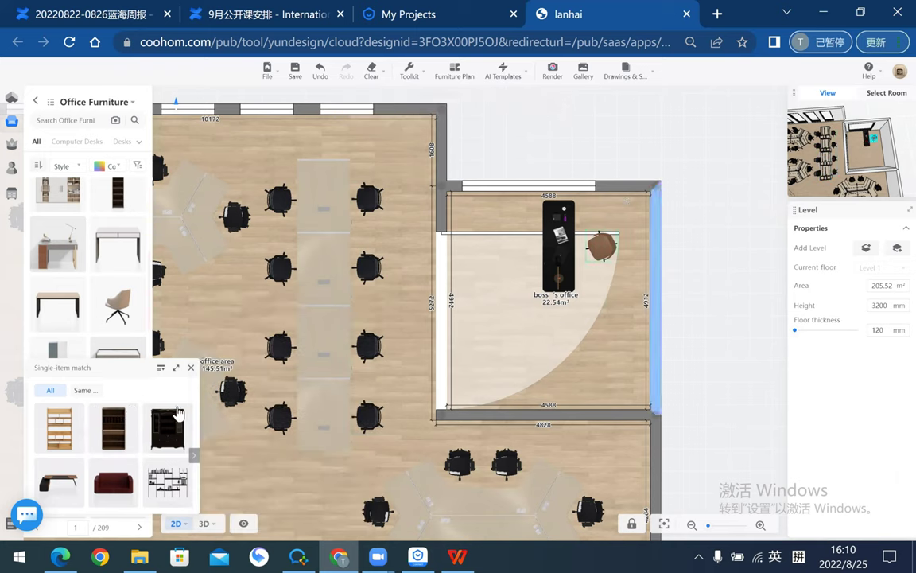
- Add the 2551 mm Big Design Modern Study bookcase against the office's right wall
click(194, 460)
click(30, 460)
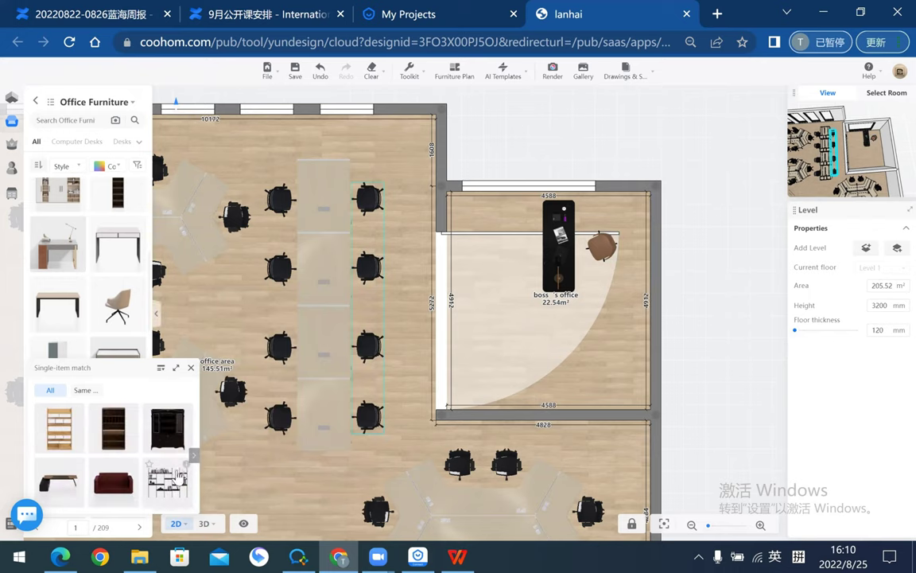
mouse_move(167, 480)
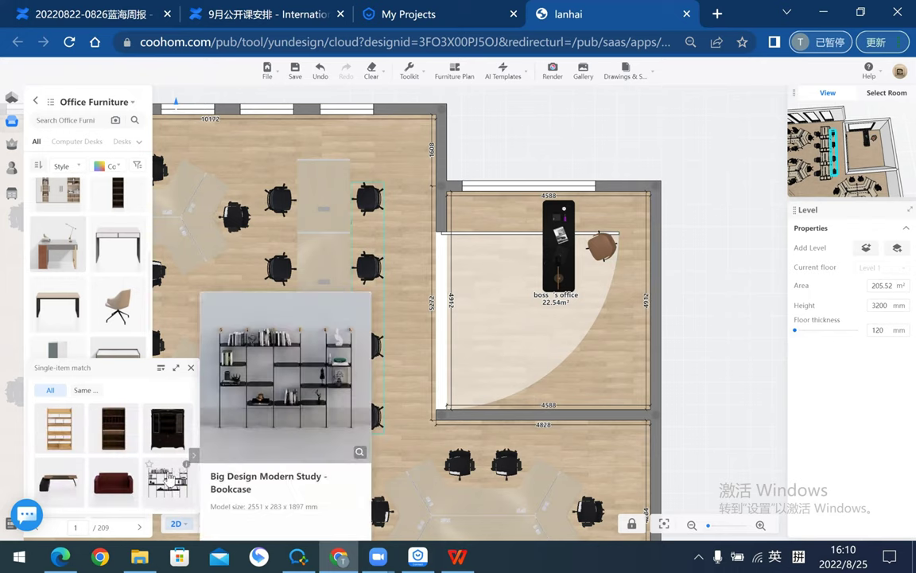
drag(167, 478, 566, 362)
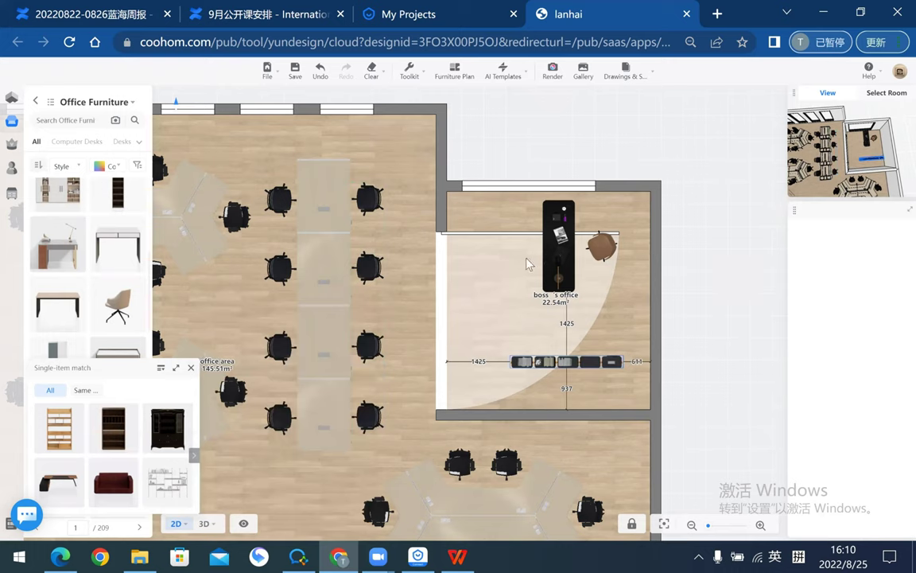
drag(529, 265, 645, 259)
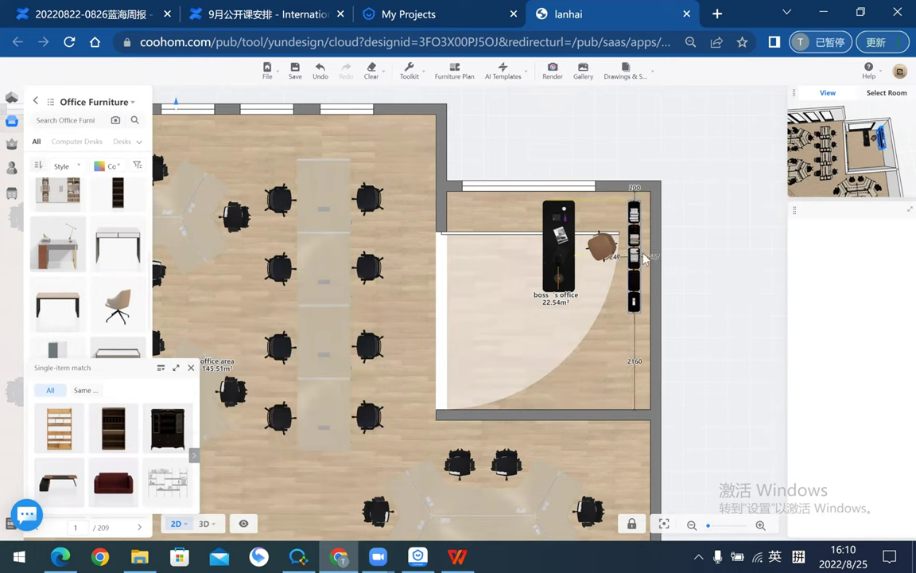
click(680, 293)
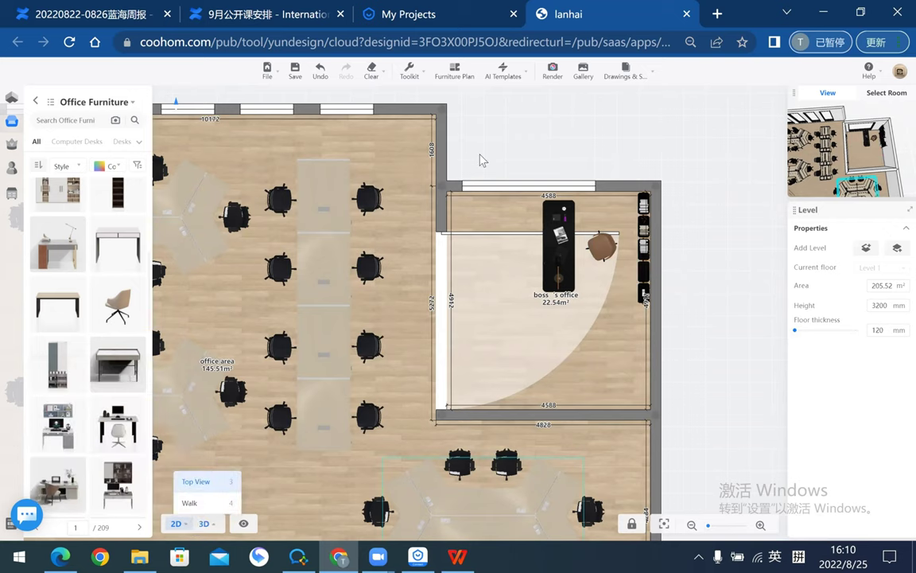
- Inspect the furnished boss's office in 3D from a tilted, zoomed-in perspective
key(3)
mouse_move(612, 184)
mouse_down()
mouse_move(583, 147)
mouse_move(528, 340)
mouse_move(563, 332)
mouse_move(555, 317)
mouse_up()
scroll(553, 319, up, 1)
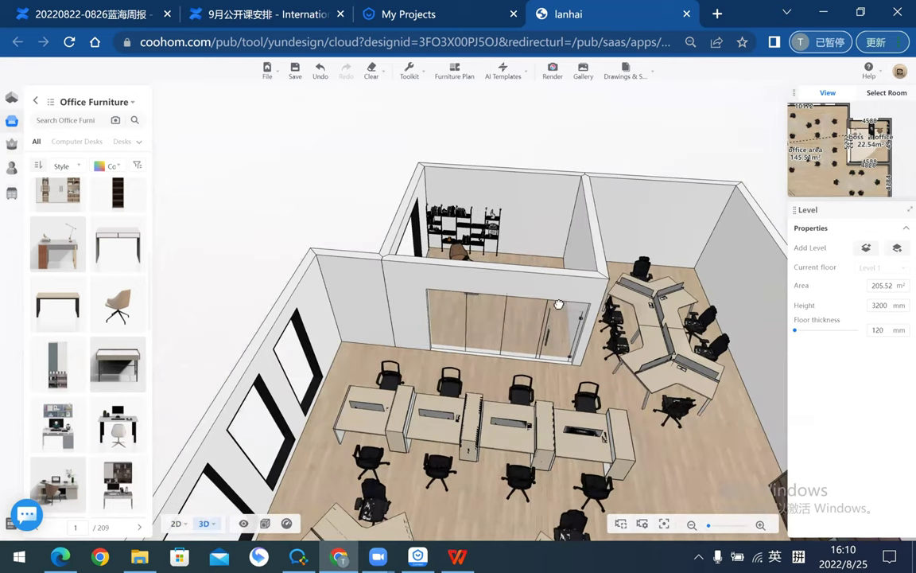
scroll(545, 322, up, 1)
scroll(540, 323, up, 1)
scroll(541, 324, up, 1)
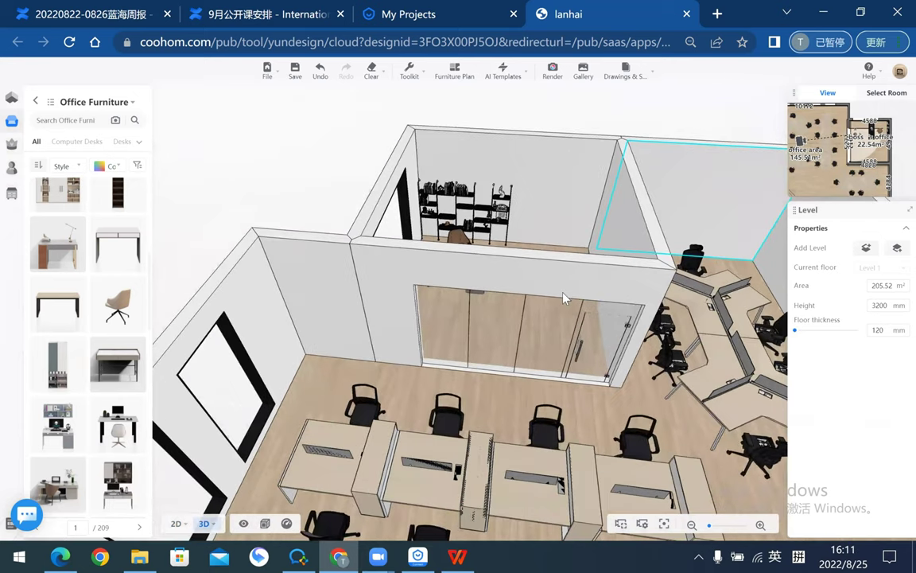
scroll(581, 300, up, 1)
scroll(675, 332, up, 1)
scroll(545, 344, up, 1)
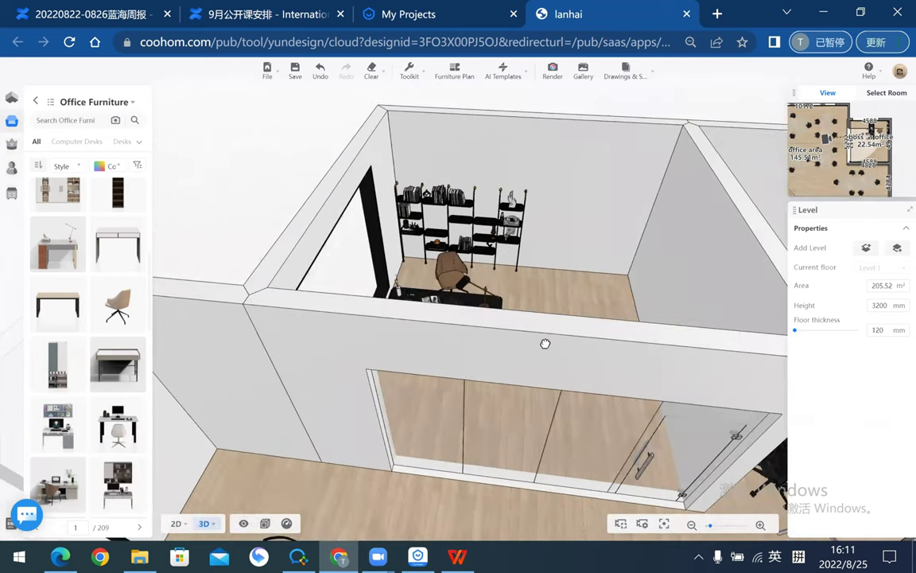
scroll(545, 343, up, 1)
scroll(429, 259, up, 1)
scroll(274, 453, up, 1)
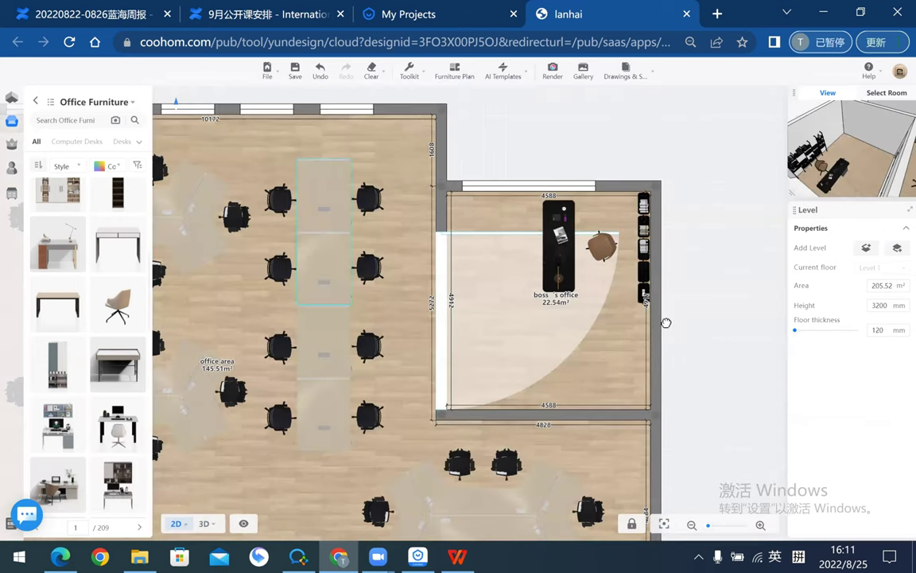
scroll(657, 329, down, 3)
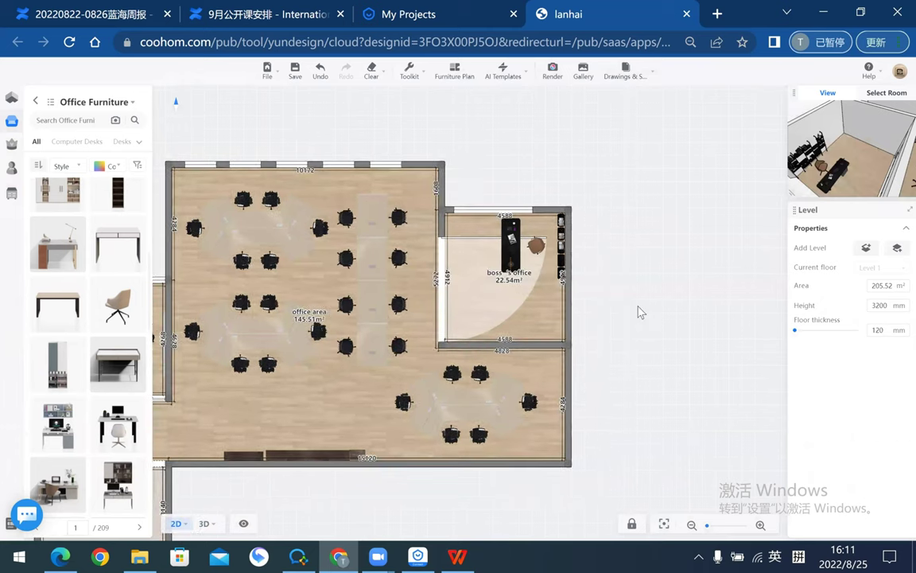
- Open the Furniture category's Sofas catalogue in the library
click(35, 101)
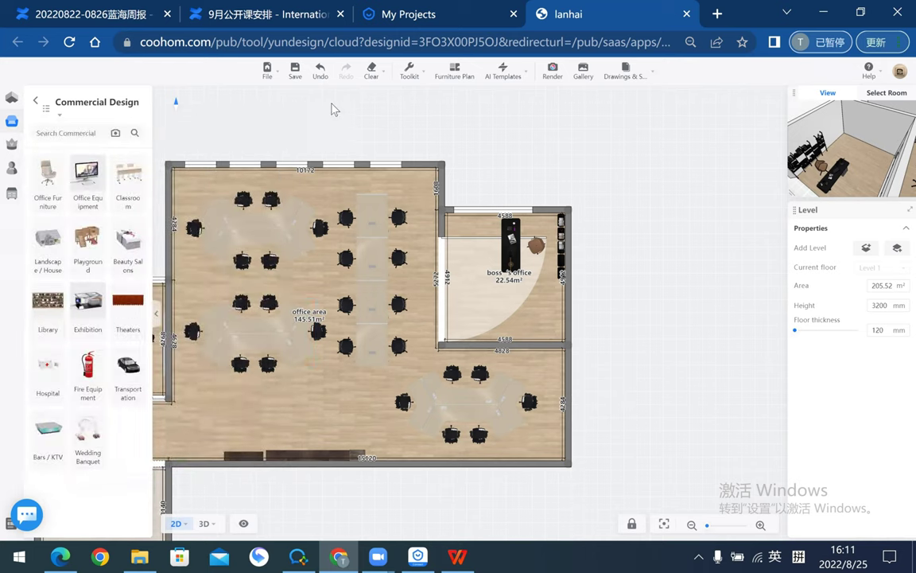
click(35, 105)
click(61, 233)
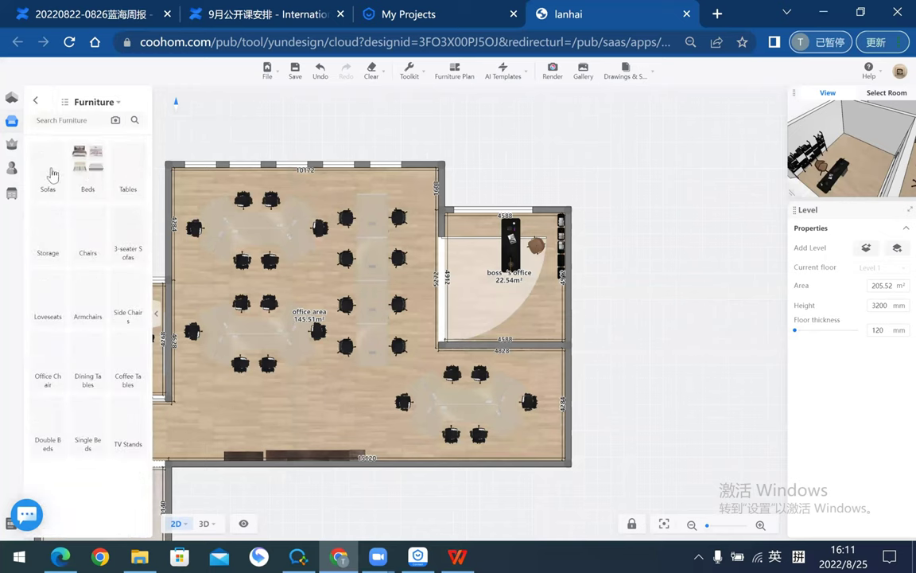
click(50, 171)
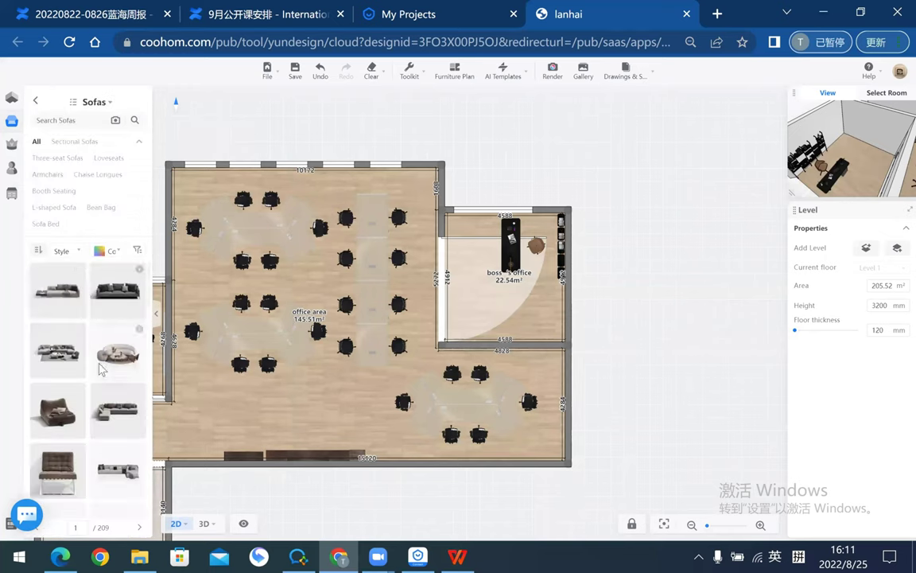
- Place a black three-person sofa near the boss's office bottom wall
scroll(87, 334, down, 3)
scroll(84, 326, down, 2)
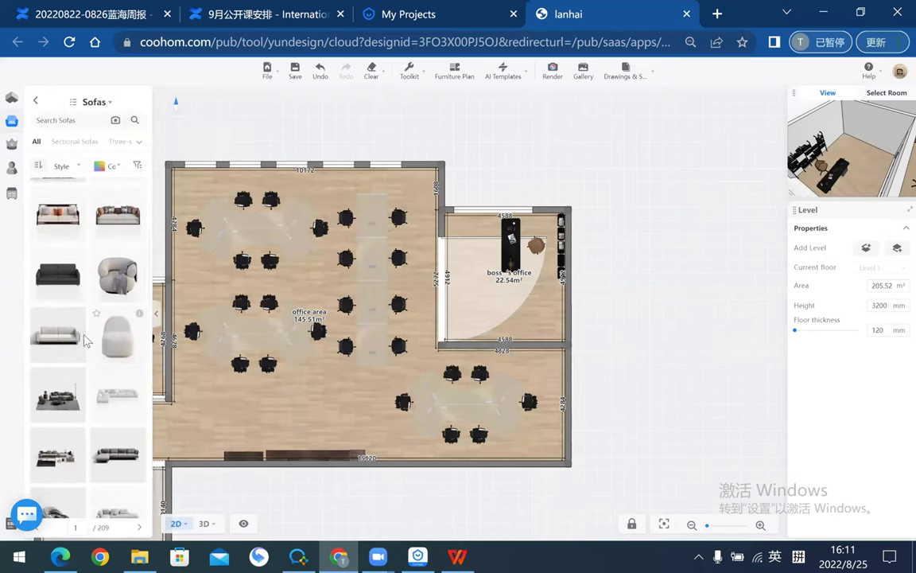
drag(61, 314, 525, 332)
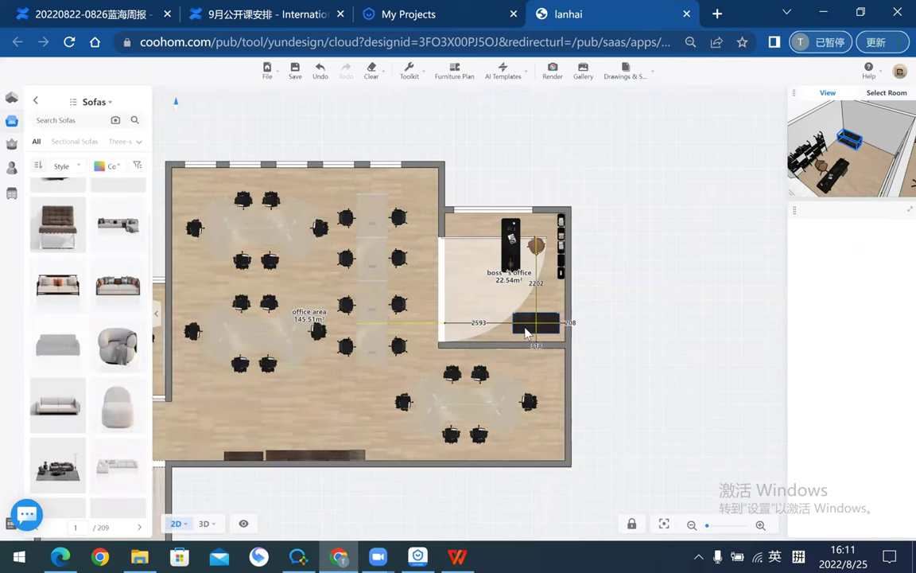
scroll(525, 332, up, 1)
scroll(525, 333, up, 1)
scroll(517, 334, up, 1)
scroll(480, 342, up, 1)
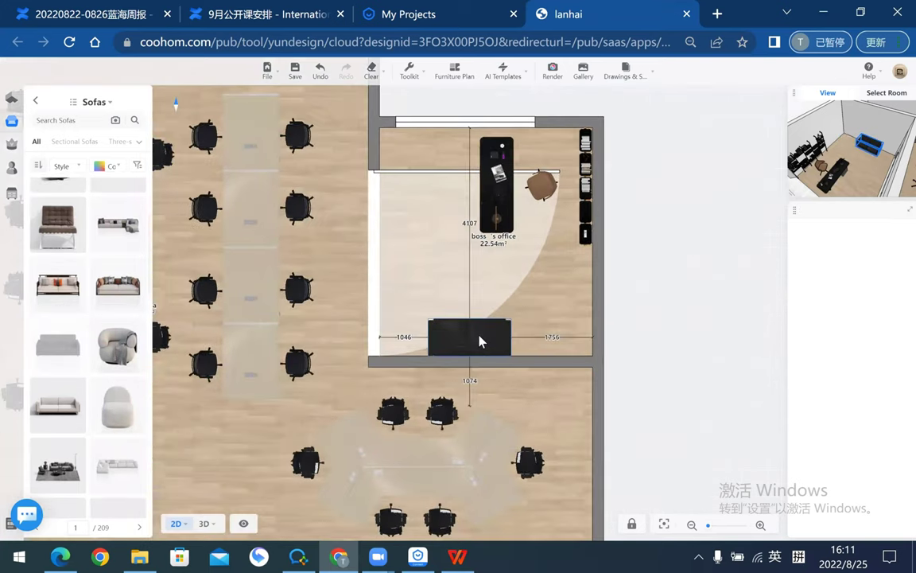
drag(480, 342, 482, 342)
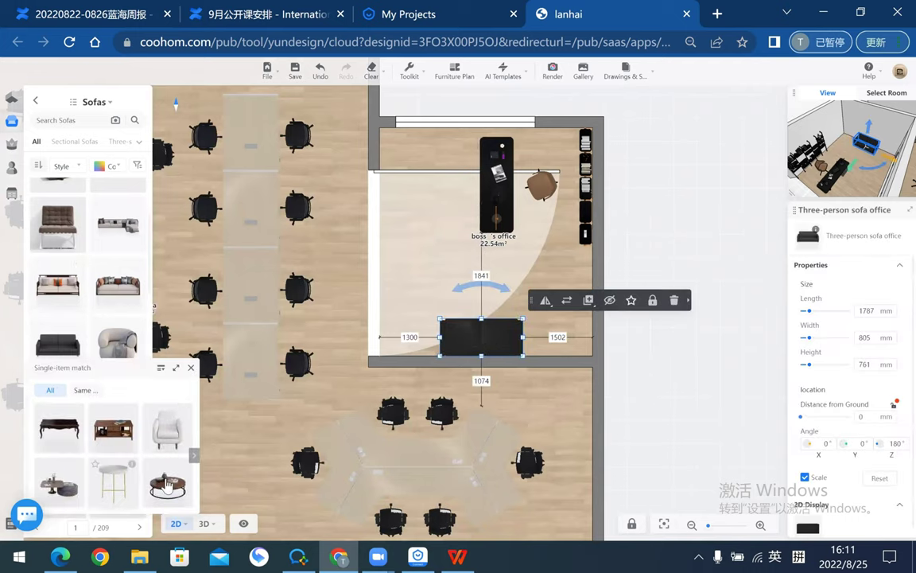
- Add a round coffee table in front of the sofa, resized to about 820 mm across
click(167, 485)
scroll(487, 288, up, 2)
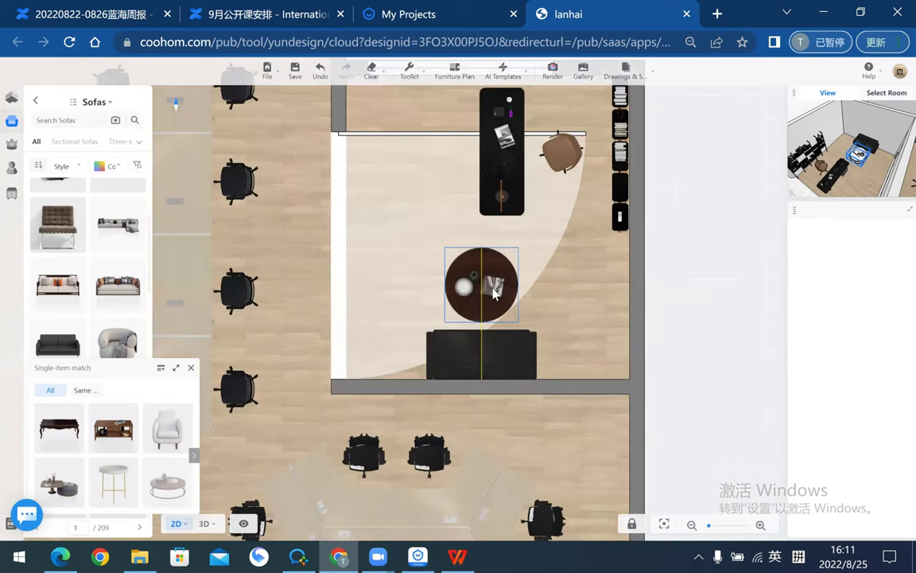
scroll(493, 294, up, 2)
click(521, 250)
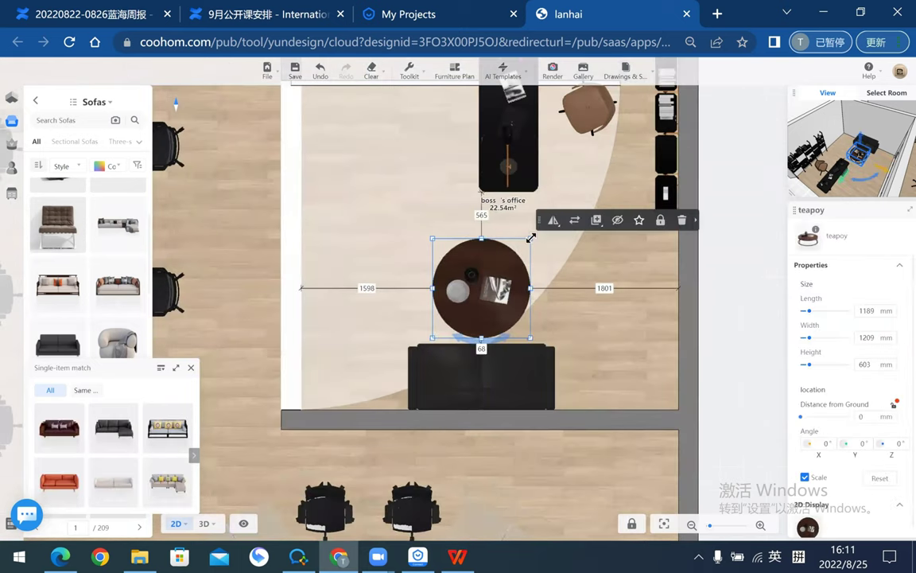
drag(509, 276, 501, 271)
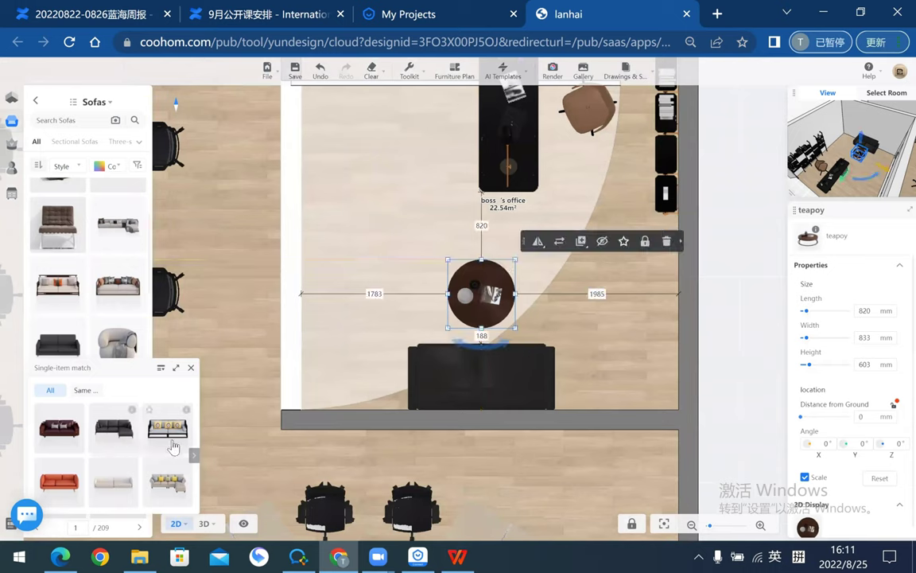
- Add the brown Nordic Sofa-12 armchair beside the coffee table, rotated -90° to face it
click(130, 429)
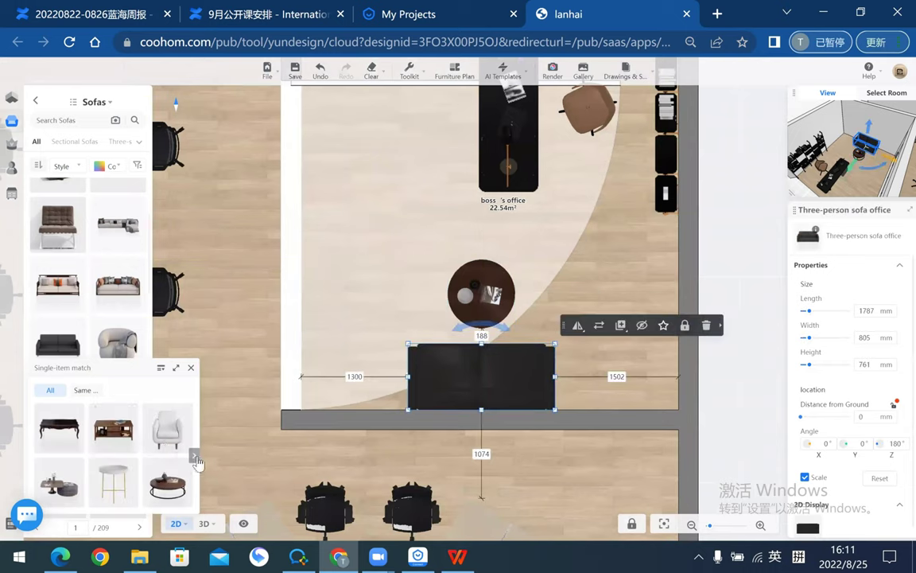
click(195, 456)
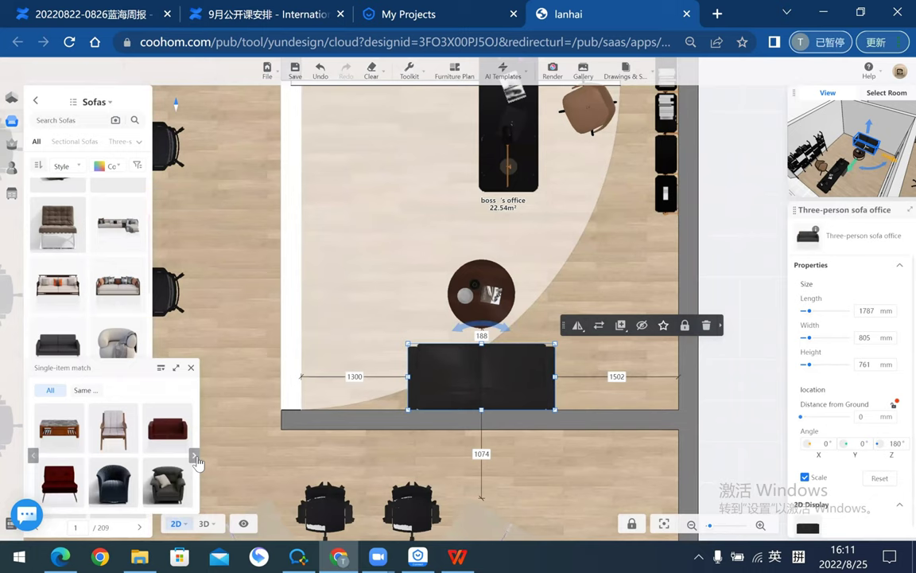
click(195, 457)
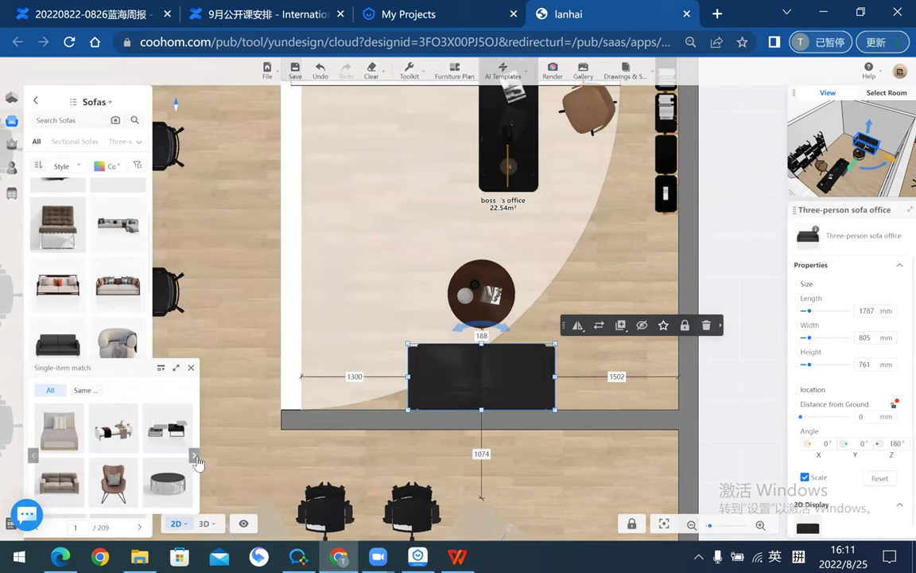
click(195, 457)
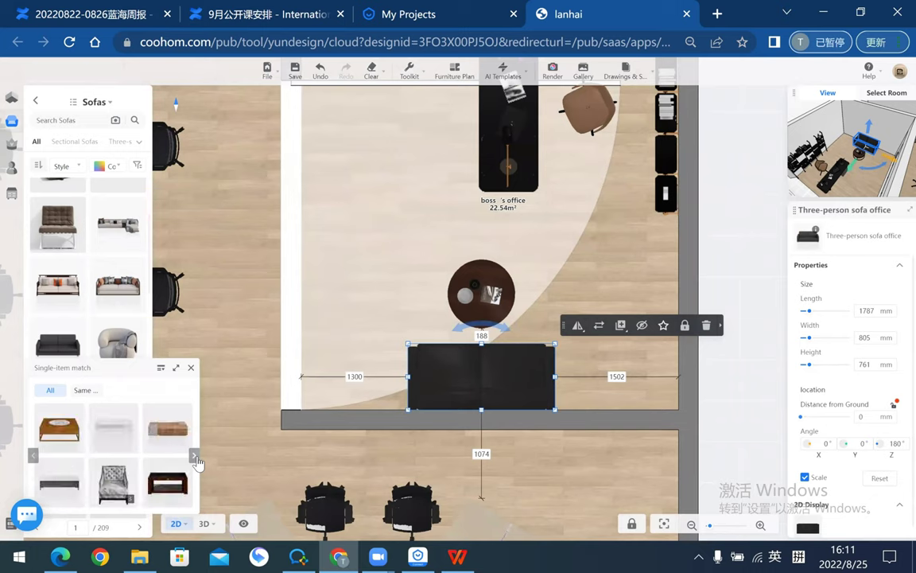
click(34, 457)
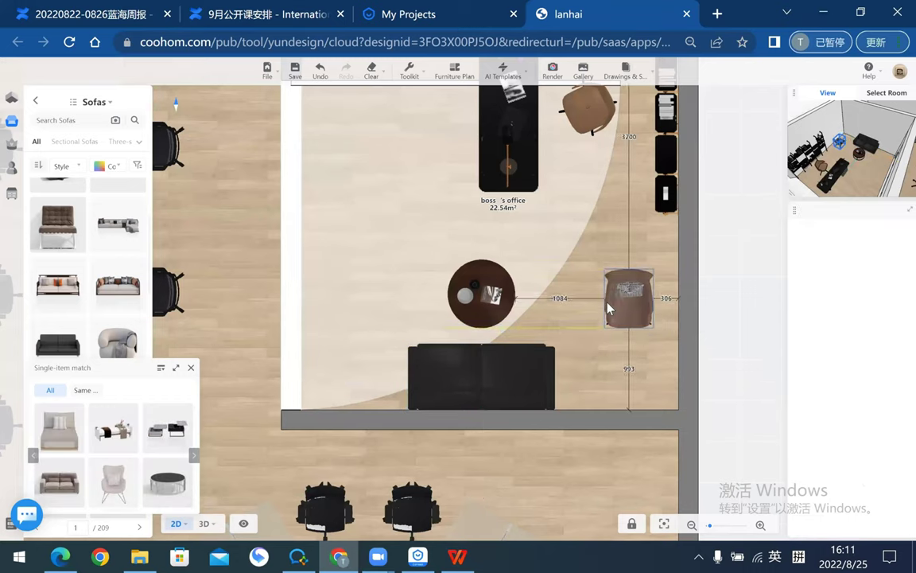
drag(589, 111, 609, 301)
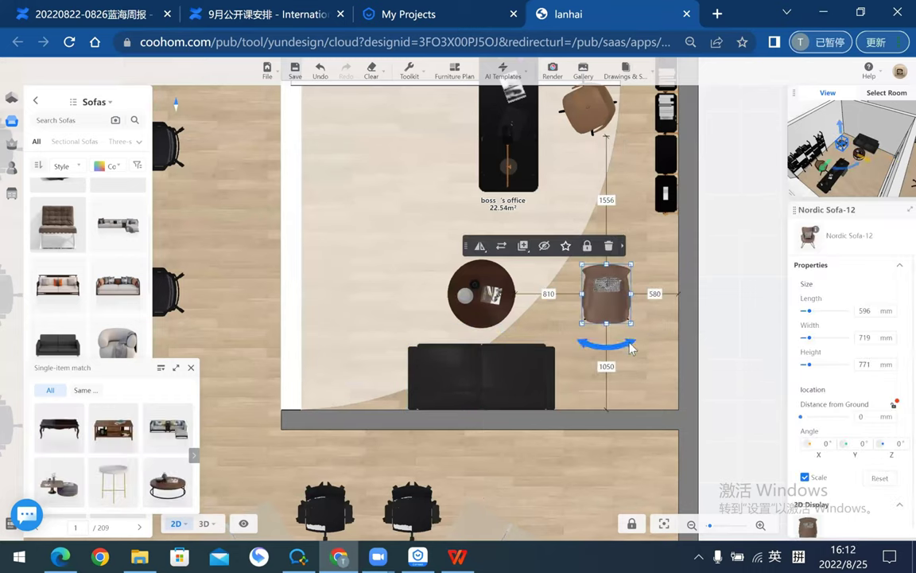
drag(627, 344, 543, 312)
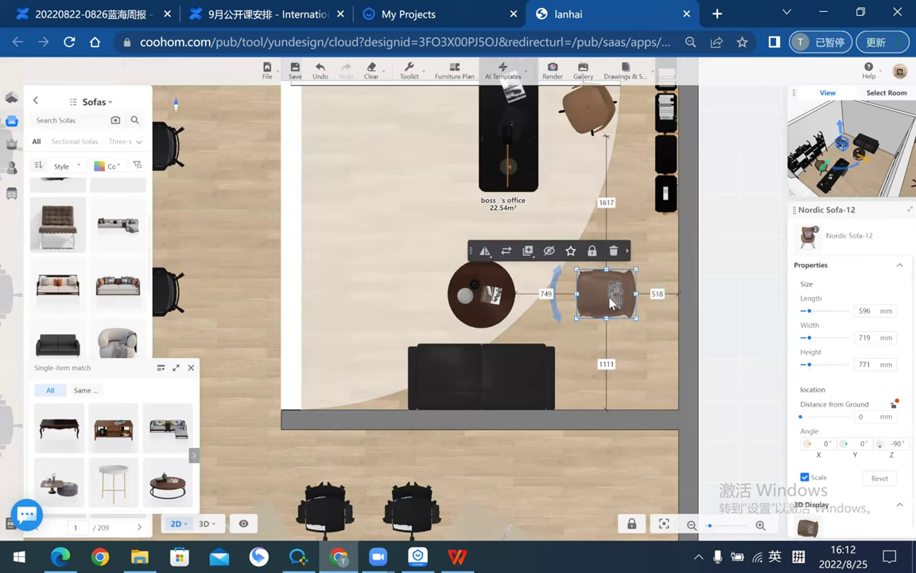
scroll(507, 352, down, 1)
scroll(430, 219, down, 3)
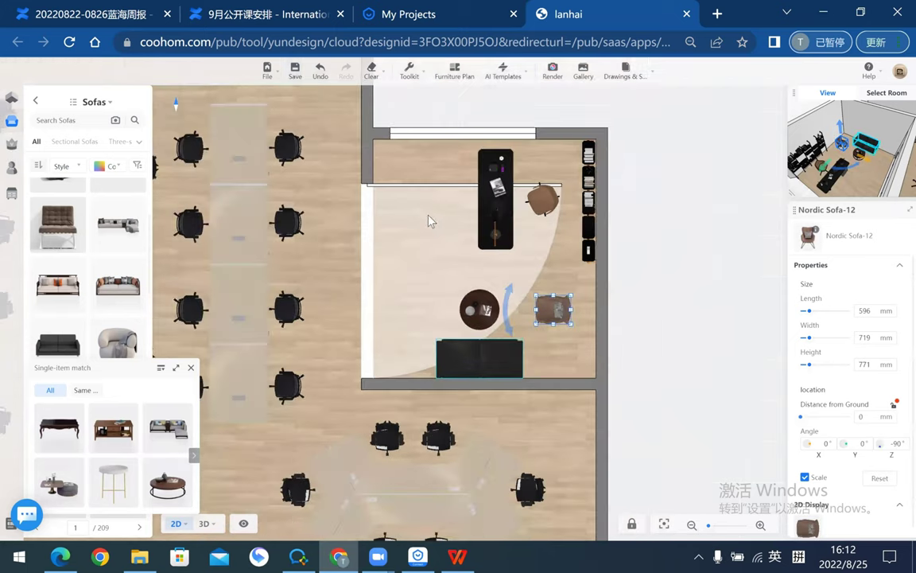
scroll(430, 219, down, 1)
key(Escape)
scroll(391, 366, up, 2)
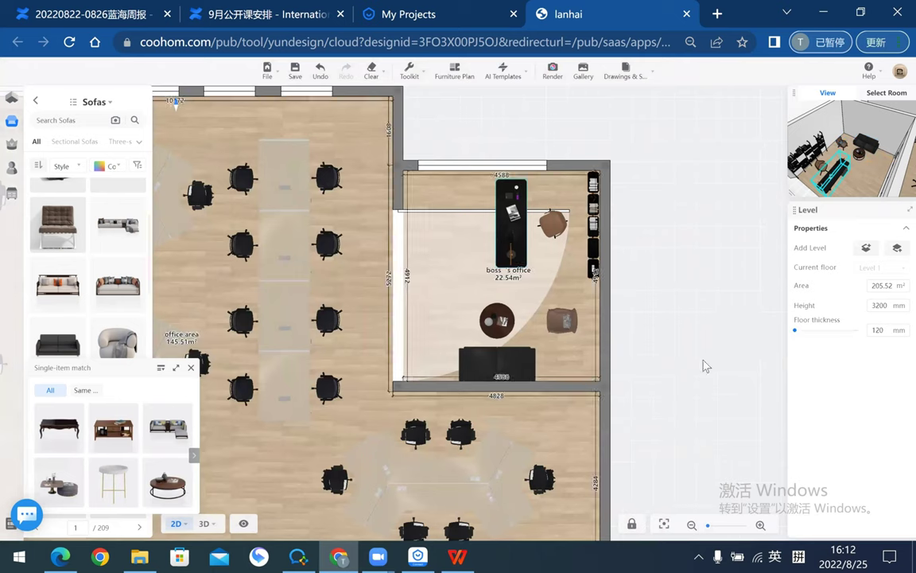
- Switch to 3D, orbit around the boss's office, and jump the camera inside the room
key(2)
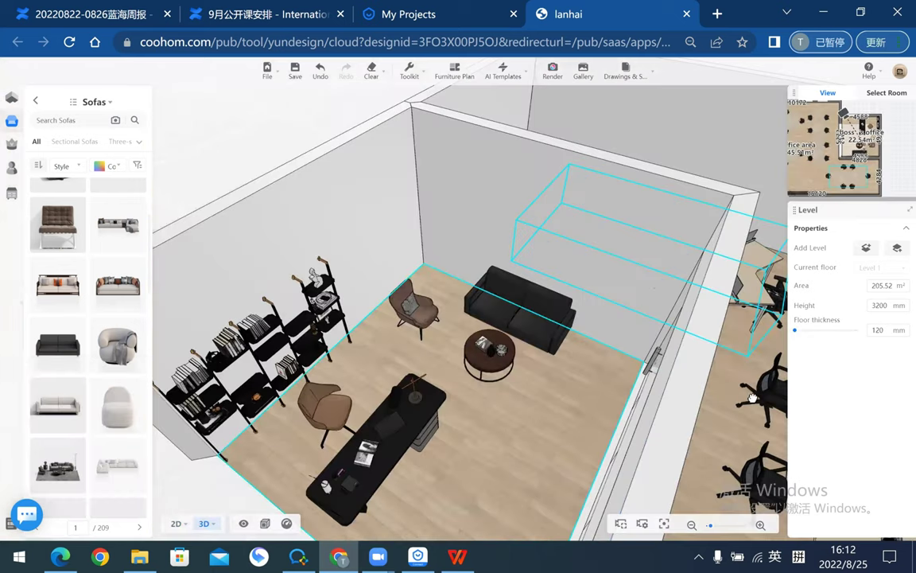
mouse_move(779, 395)
mouse_down()
mouse_move(684, 349)
mouse_move(690, 360)
mouse_move(651, 384)
mouse_move(626, 385)
mouse_move(522, 229)
mouse_move(457, 237)
mouse_move(484, 238)
mouse_up()
double_click(429, 211)
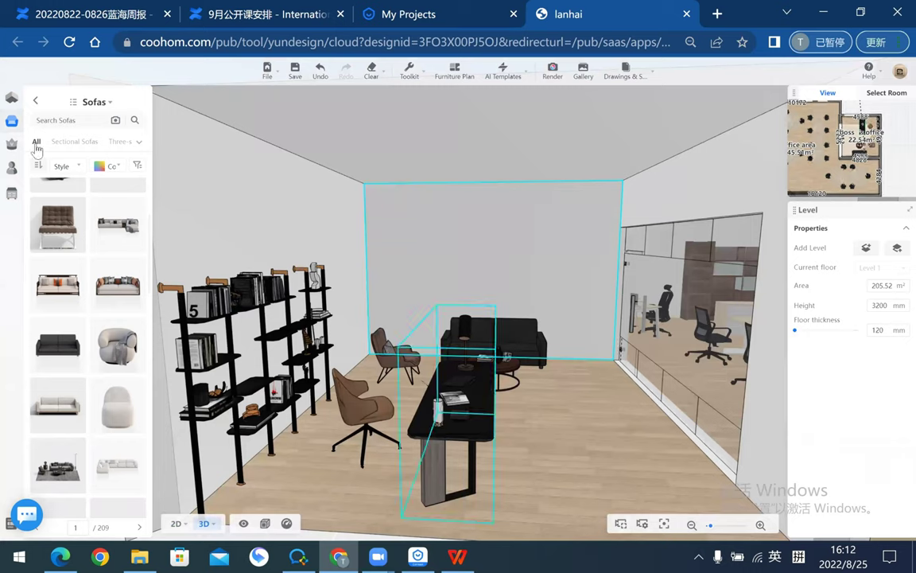
mouse_move(87, 262)
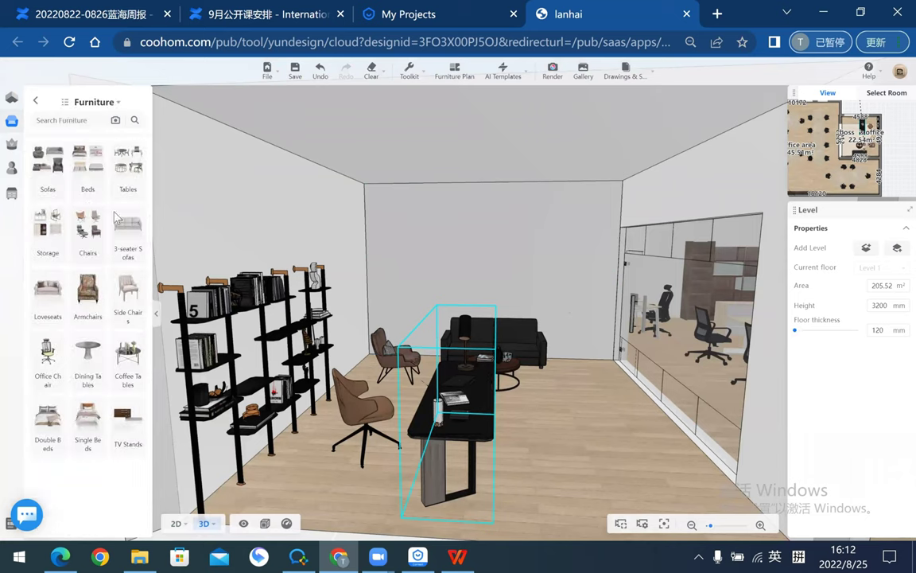
- Search the public model library for 'screen' and browse the results
click(87, 121)
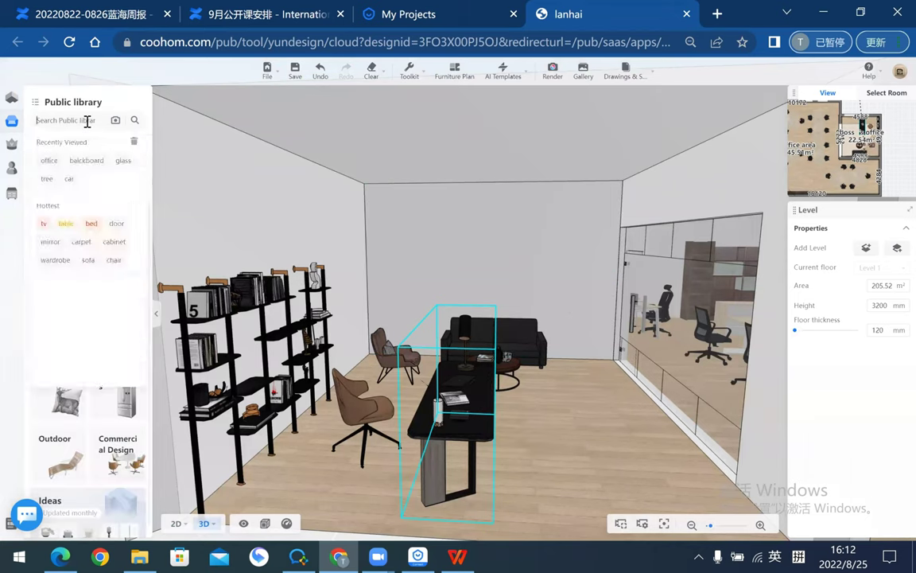
text(b)
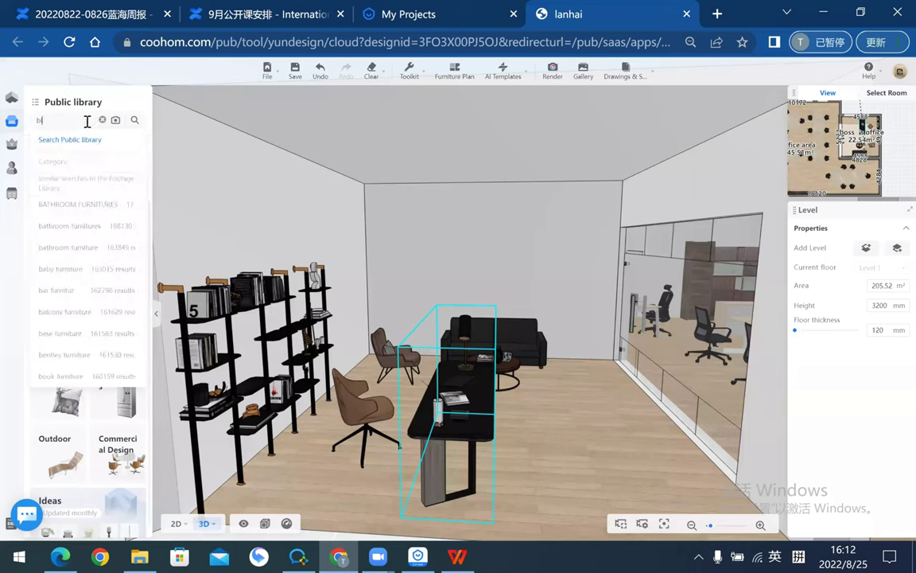
text(lack)
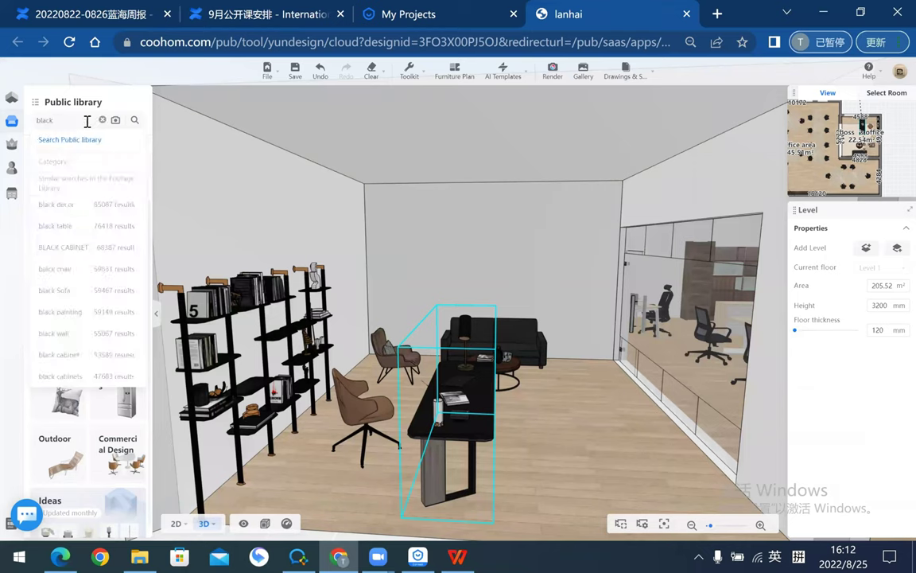
key(BackSpace)
key(BackSpace)
key(BackSpace)
text(screen)
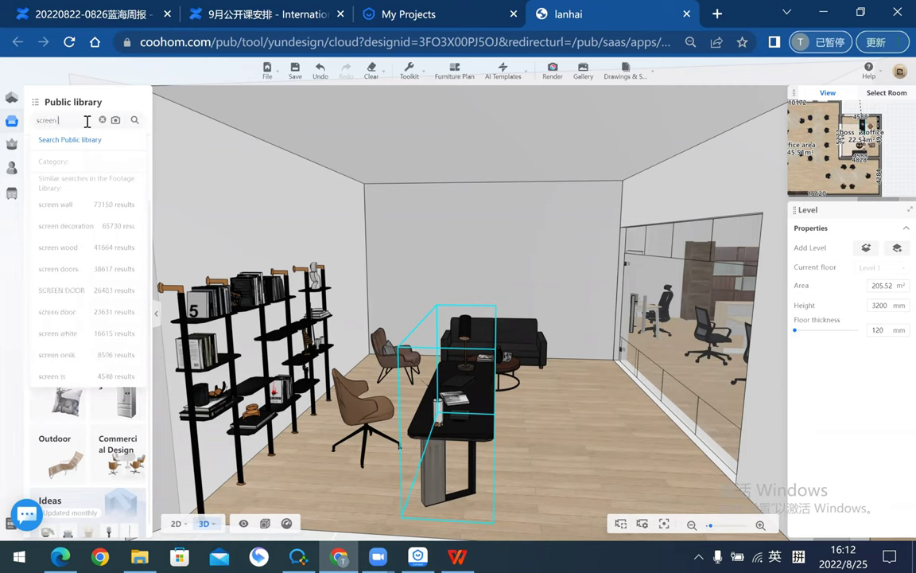
key(Return)
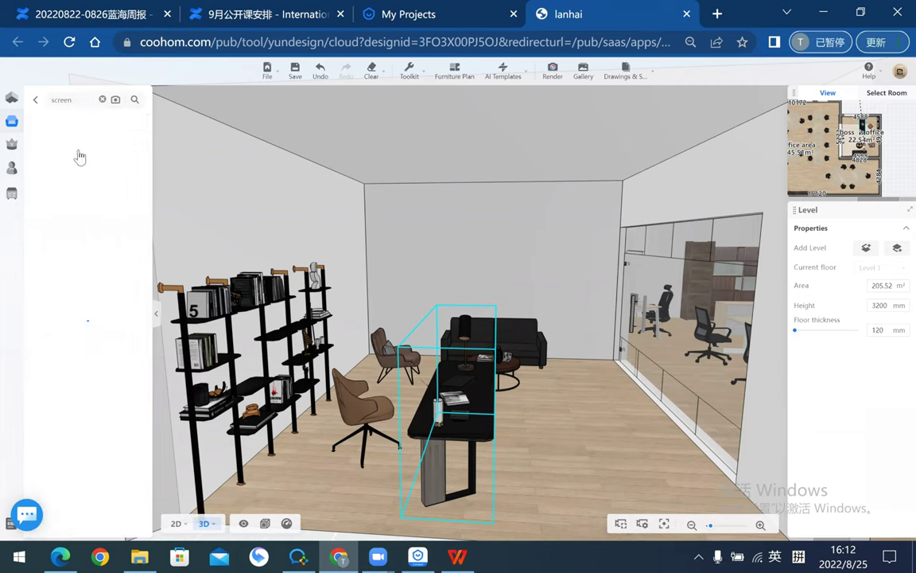
scroll(101, 320, down, 2)
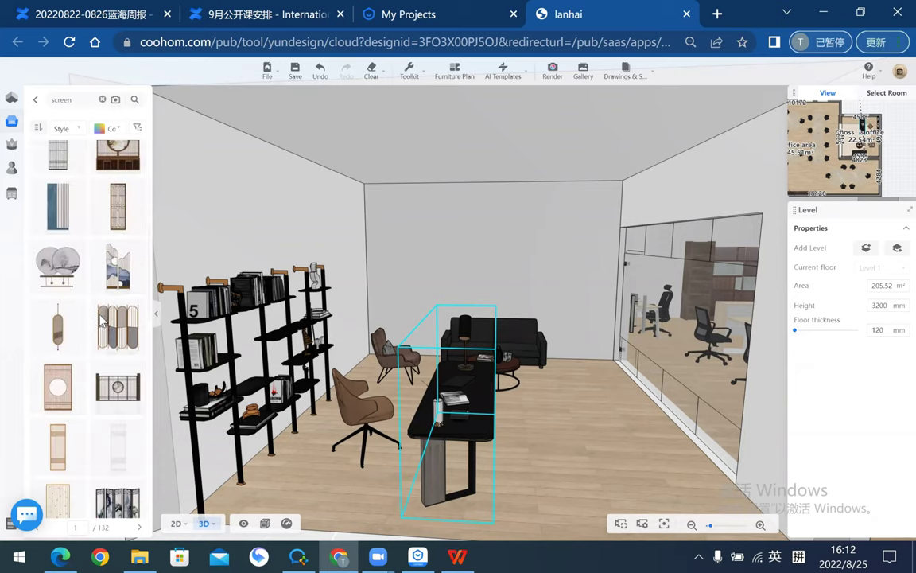
scroll(99, 321, down, 3)
scroll(100, 295, down, 3)
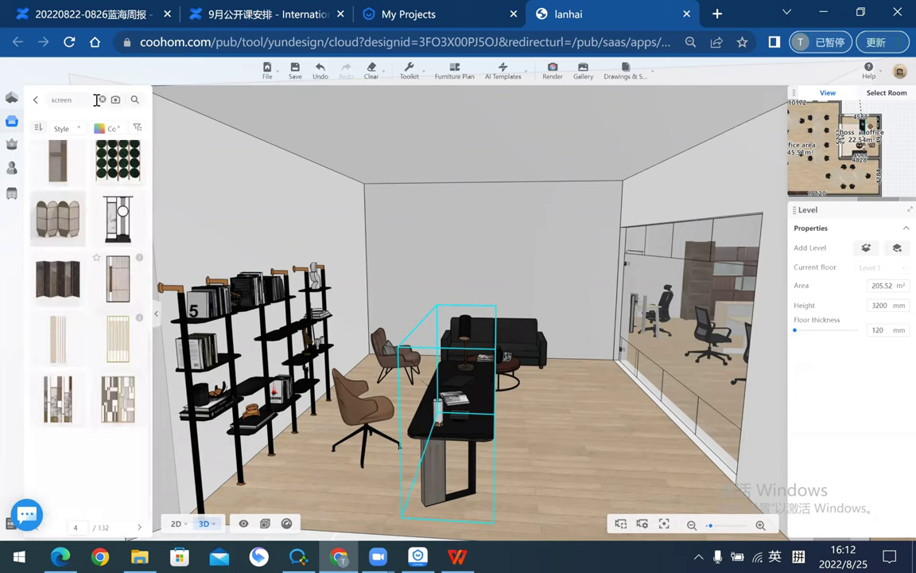
- Clear the search and open the Décor category from the public library
click(101, 99)
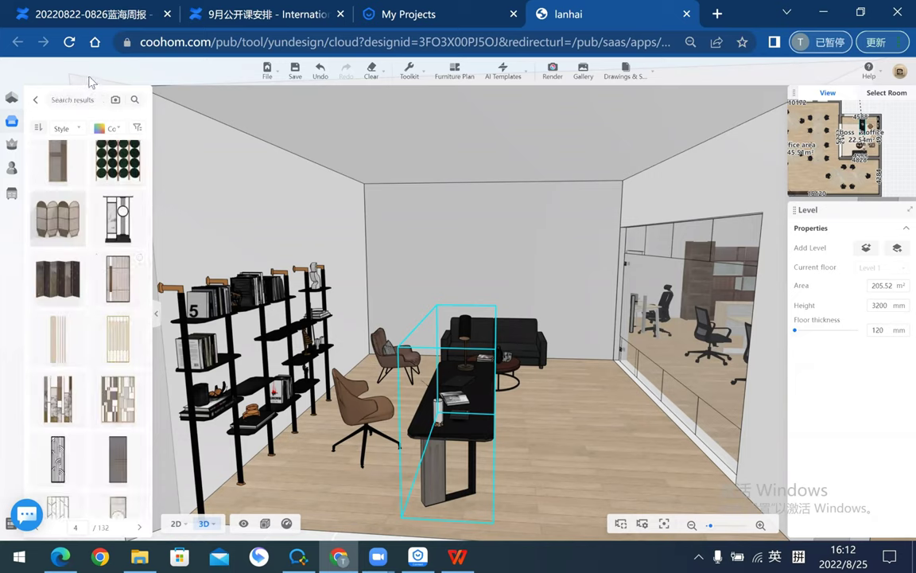
click(36, 101)
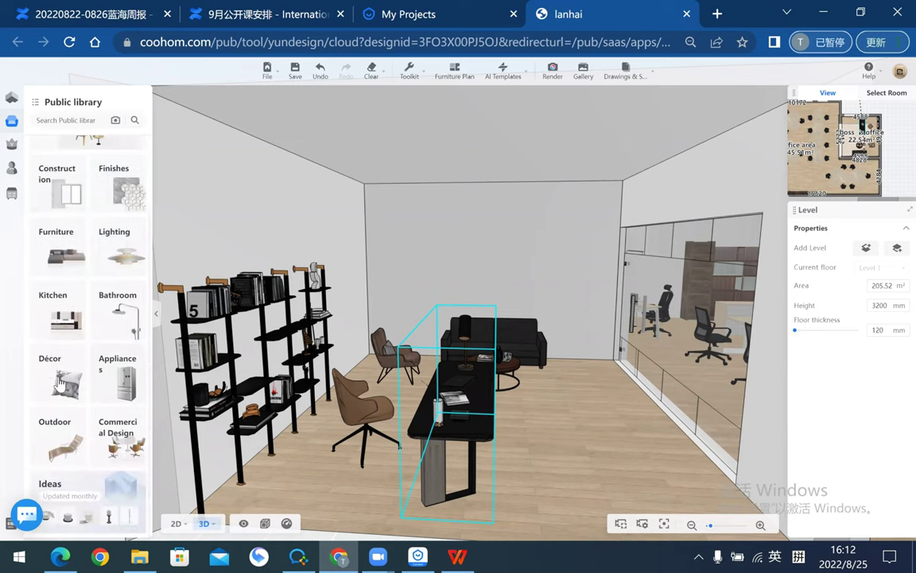
click(60, 383)
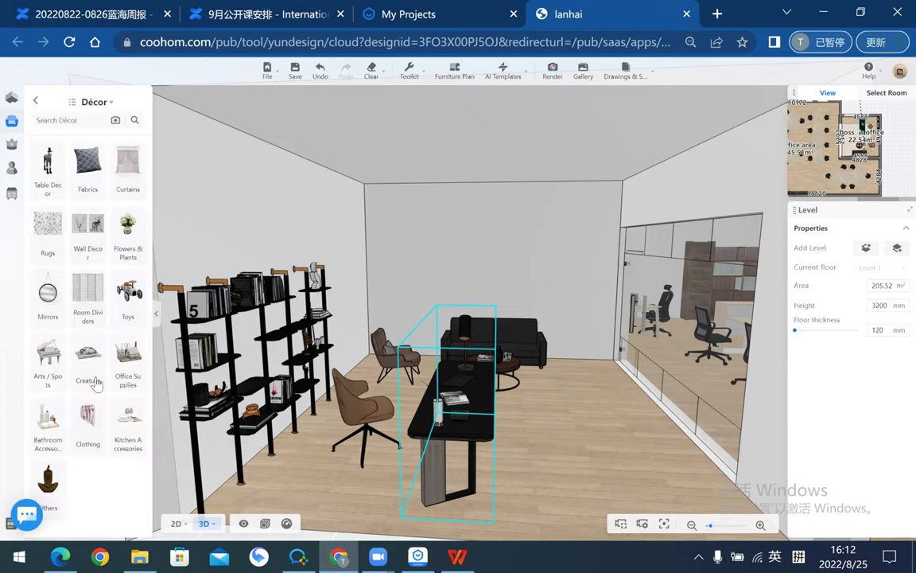
- Hang a dark painting with a golden circle from Wall Decor on the back wall above the sofa
click(88, 231)
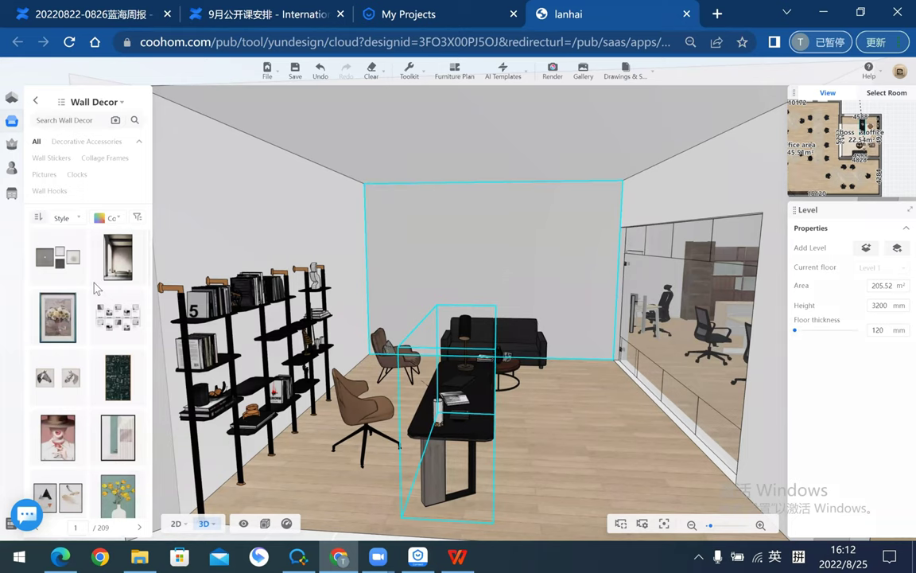
scroll(90, 316, down, 3)
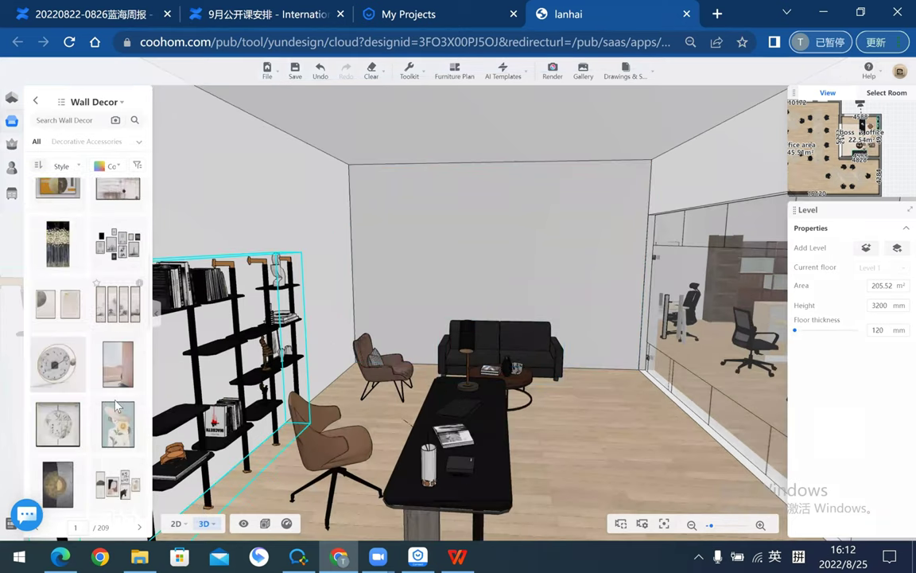
scroll(84, 398, down, 3)
scroll(80, 344, up, 1)
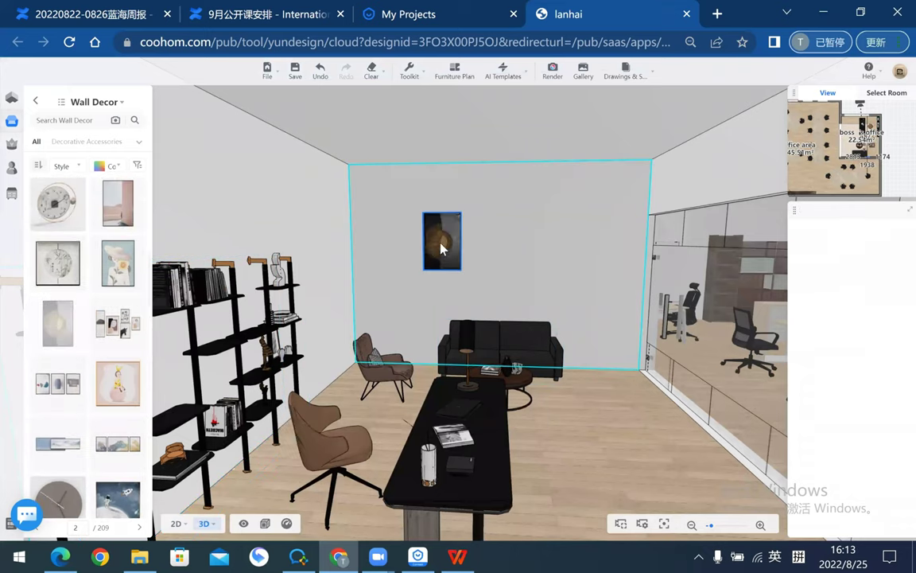
drag(429, 252, 437, 254)
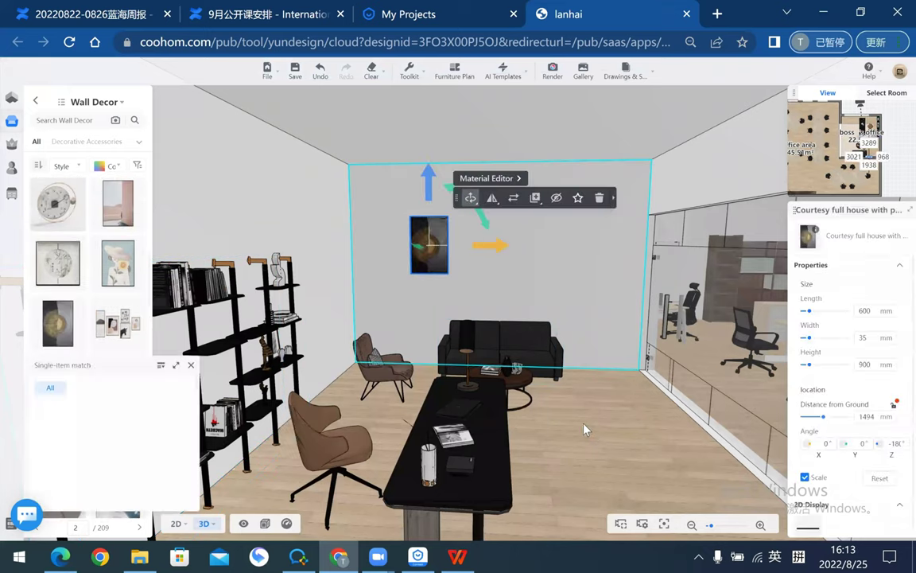
click(507, 291)
- Orbit the 3D view to look down on the office from above, then switch to the presentation
scroll(527, 438, down, 5)
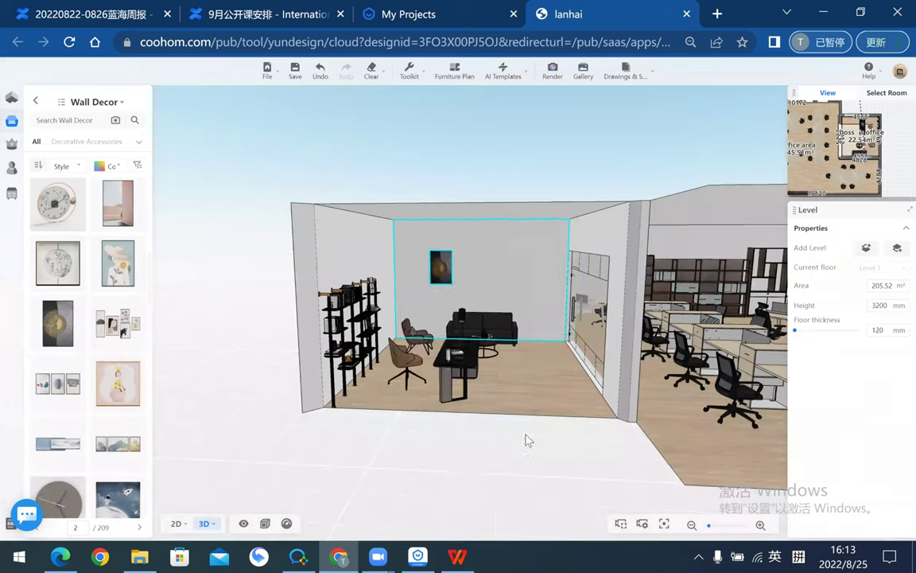
drag(460, 454, 481, 294)
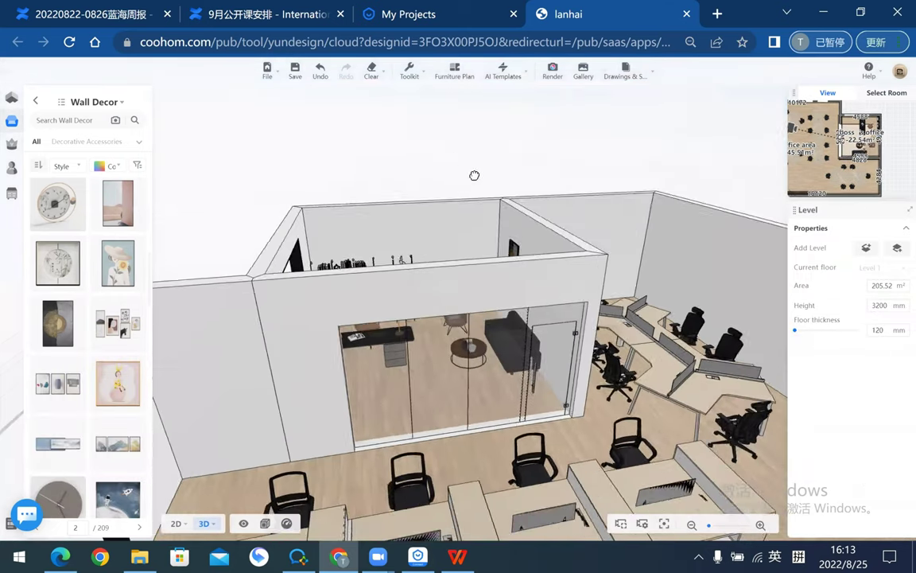
scroll(480, 293, up, 5)
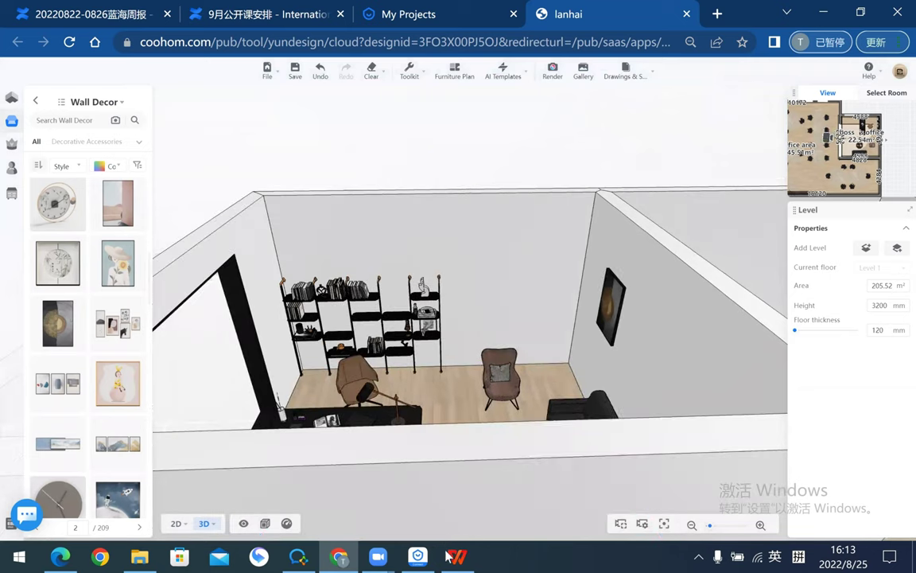
key(alt+Tab)
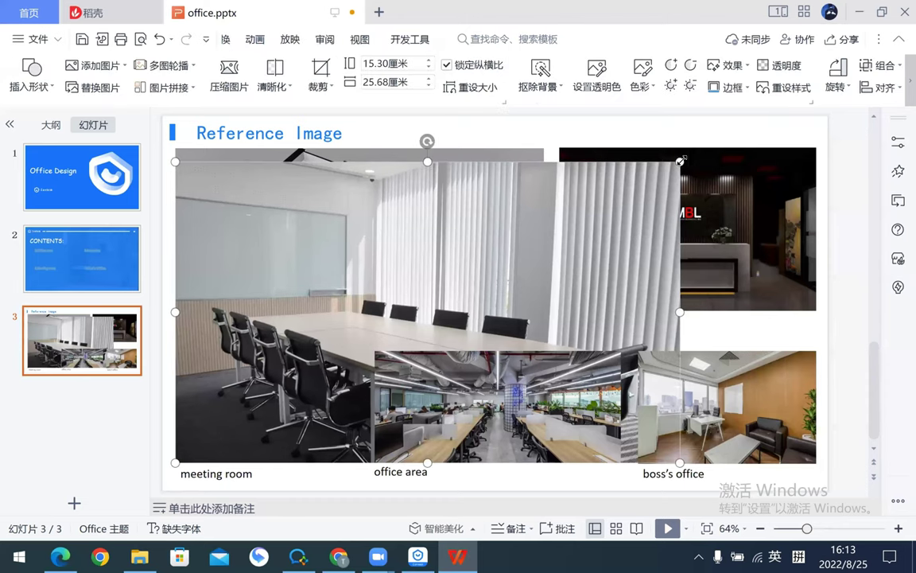
- Undo the meeting-room photo enlargement and stretch the boss's office photo across most of the slide
drag(357, 361, 366, 360)
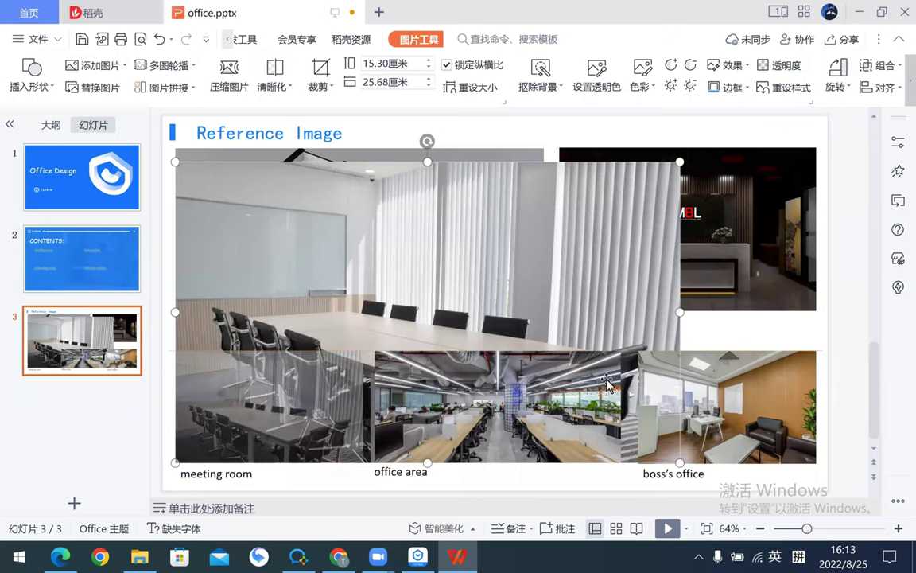
key(ctrl+z)
click(684, 394)
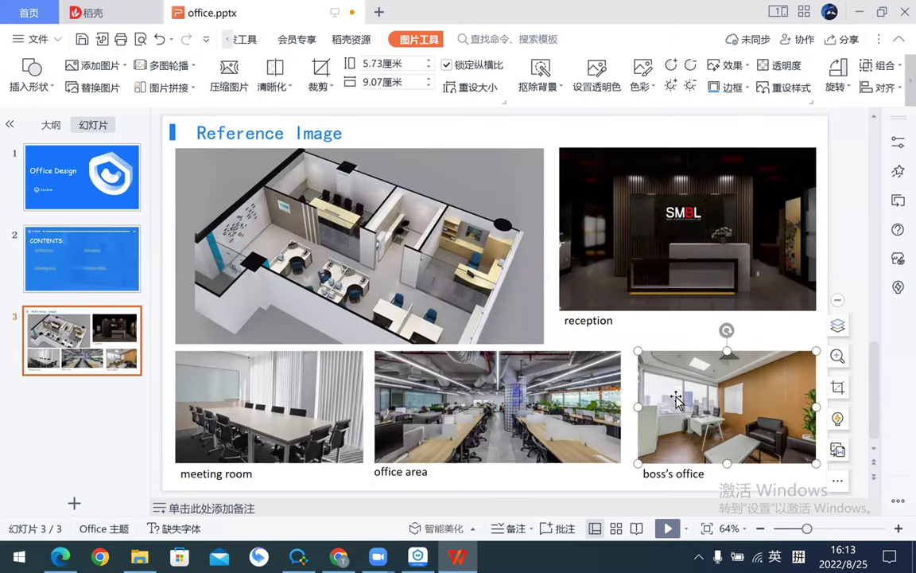
drag(638, 350, 277, 122)
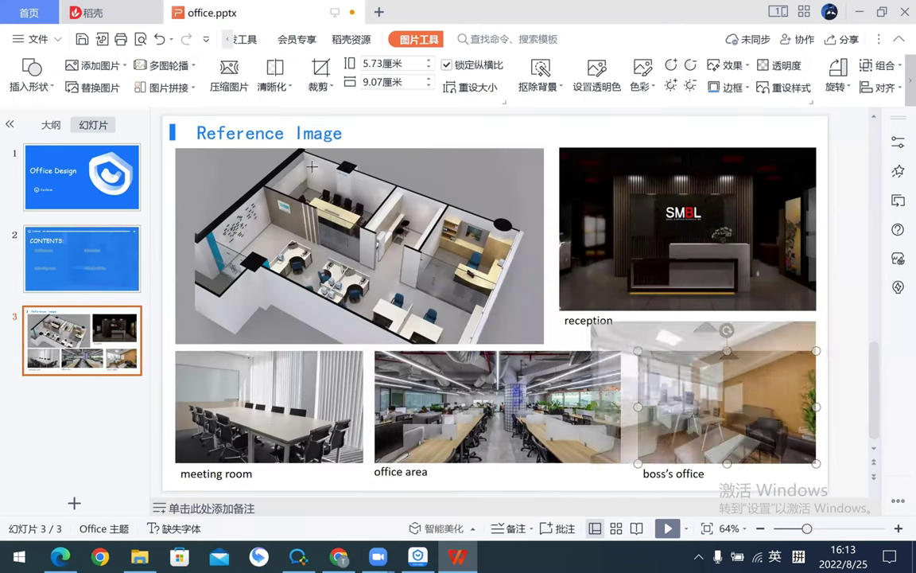
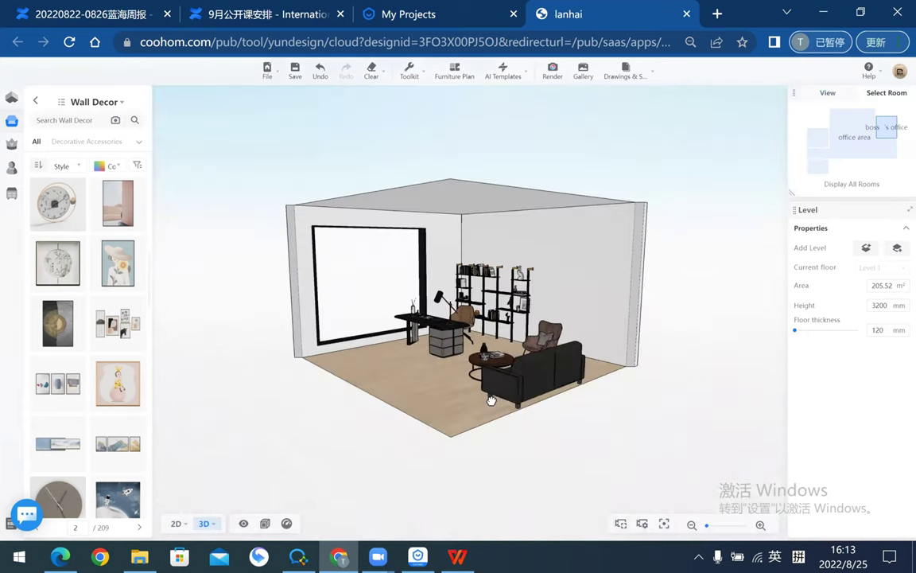
- Open the room's ceiling in the Ceiling Editor and draw a rectangle across it
click(575, 199)
click(655, 220)
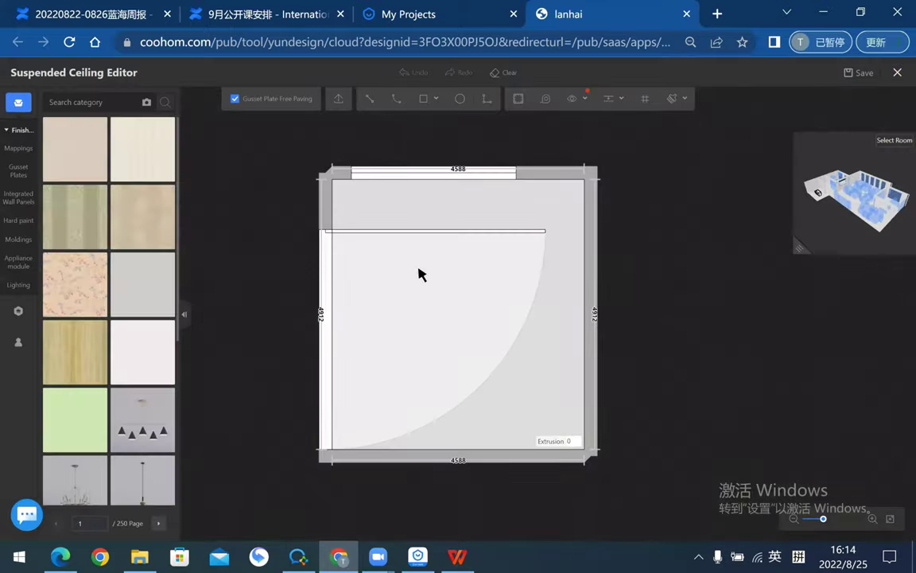
click(423, 98)
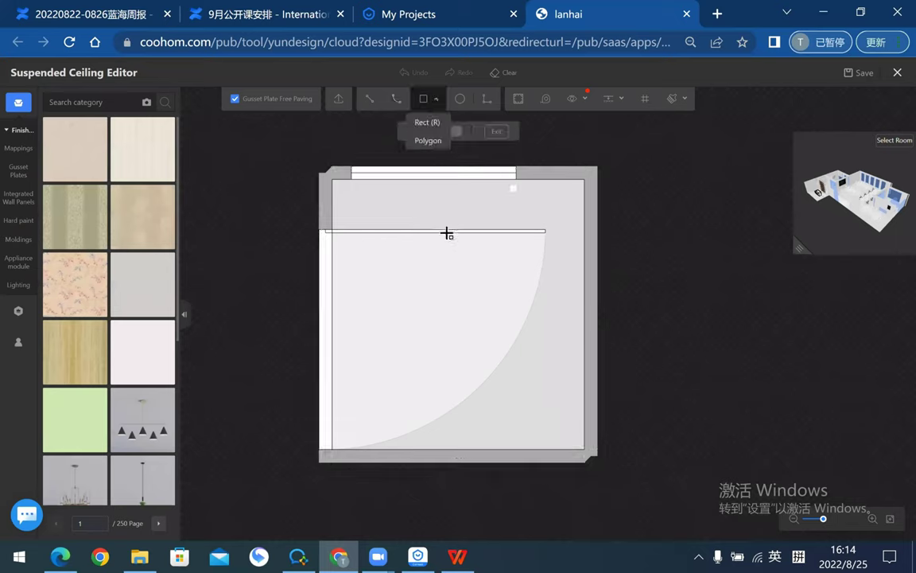
click(358, 202)
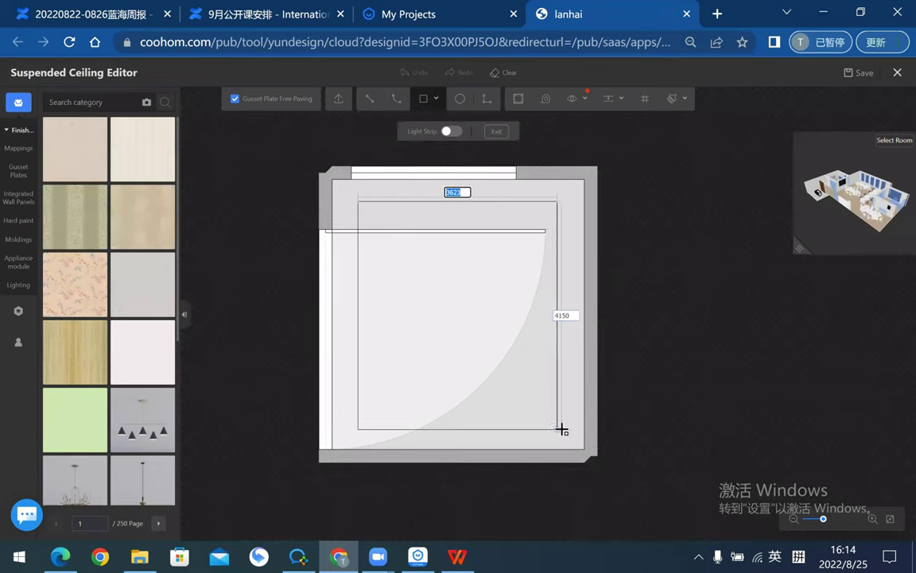
click(563, 429)
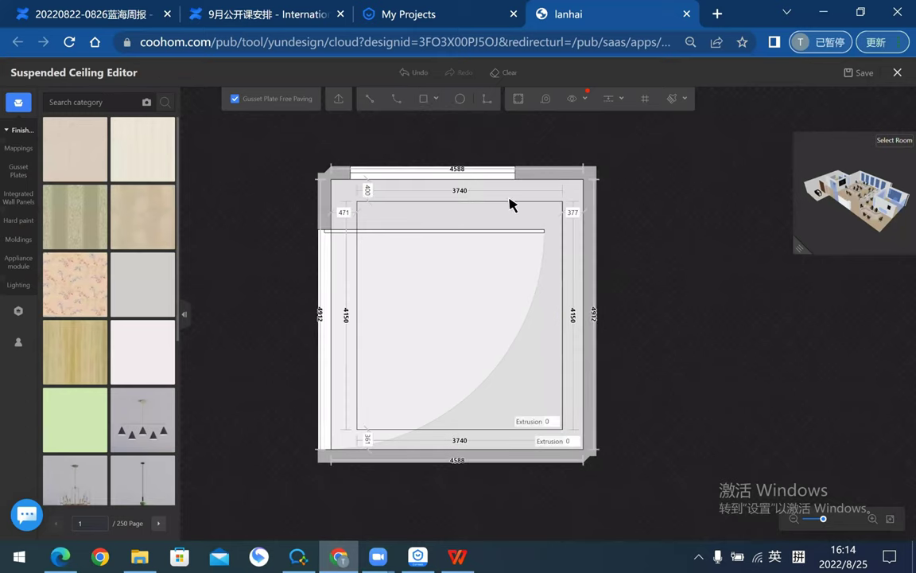
- Offset the rectangle's right and left edges 400 from the walls
scroll(509, 202, up, 2)
click(364, 202)
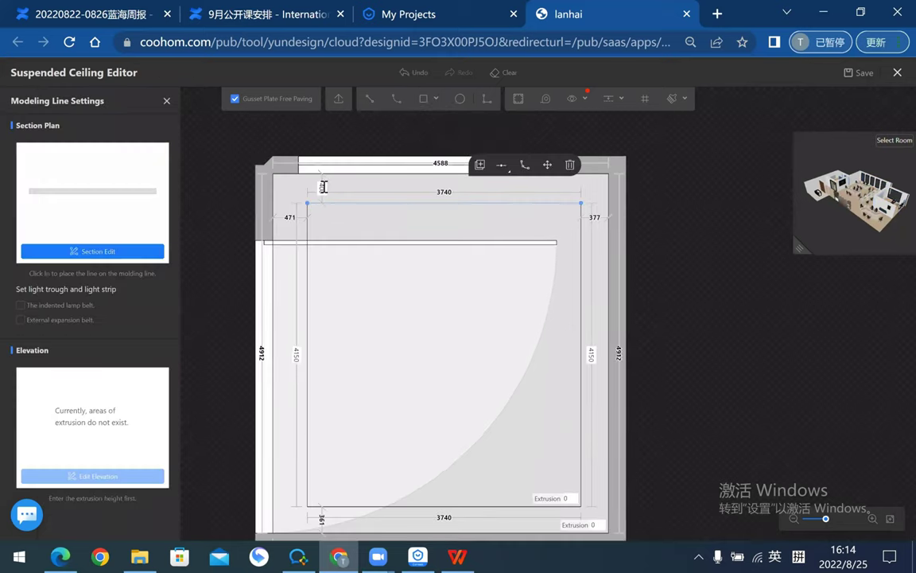
click(580, 217)
click(603, 219)
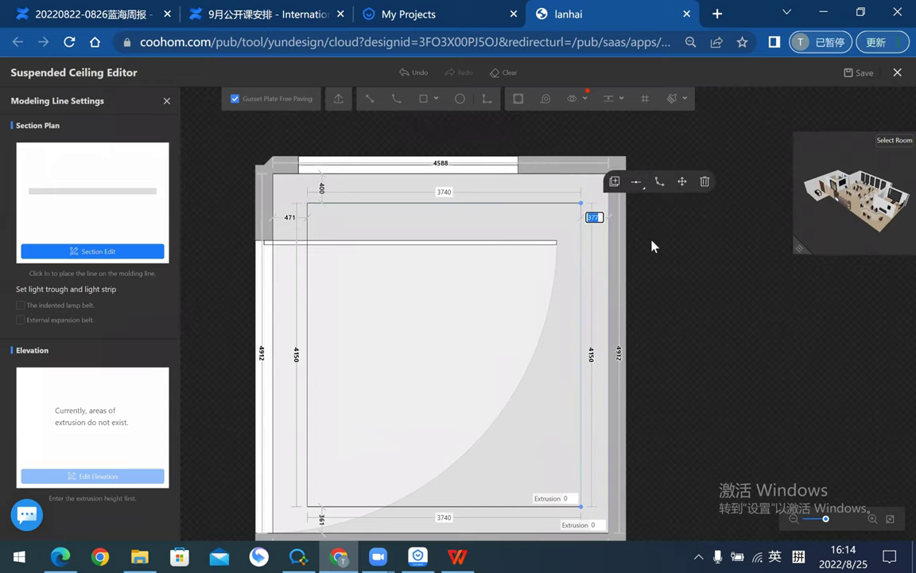
text(400)
key(Return)
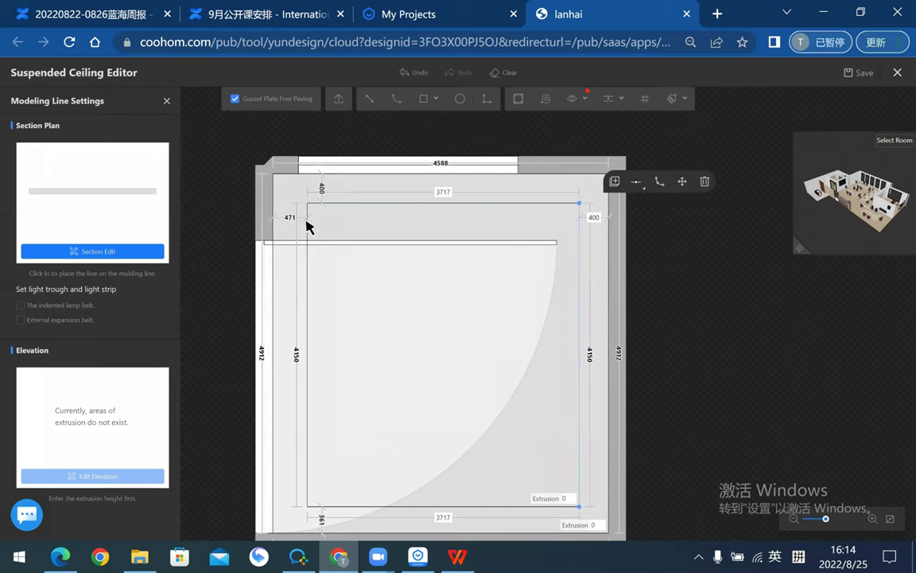
click(298, 225)
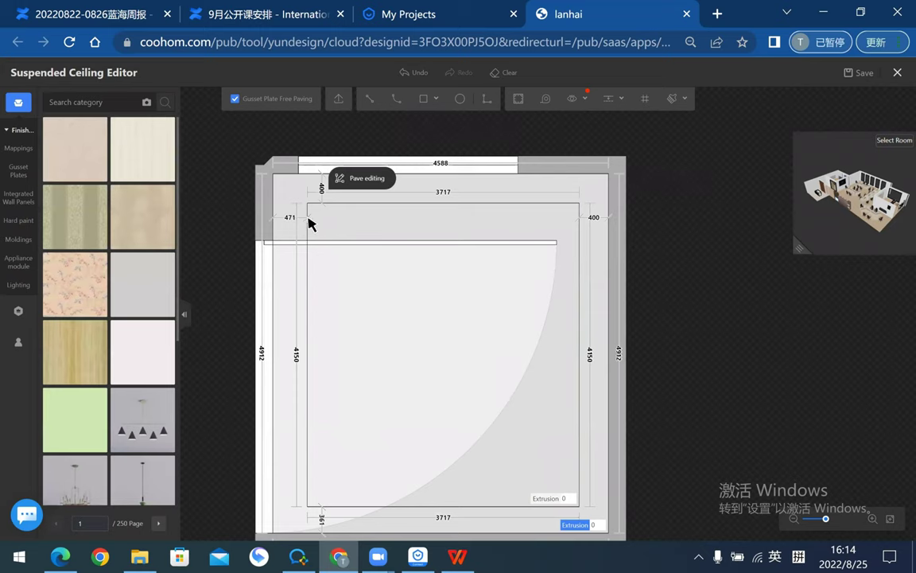
click(307, 209)
click(290, 217)
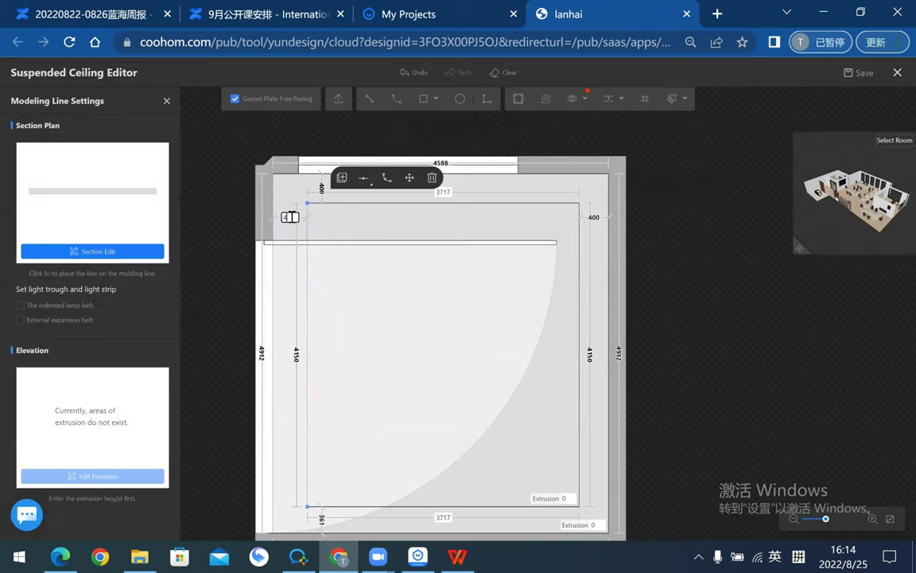
text(400)
key(Return)
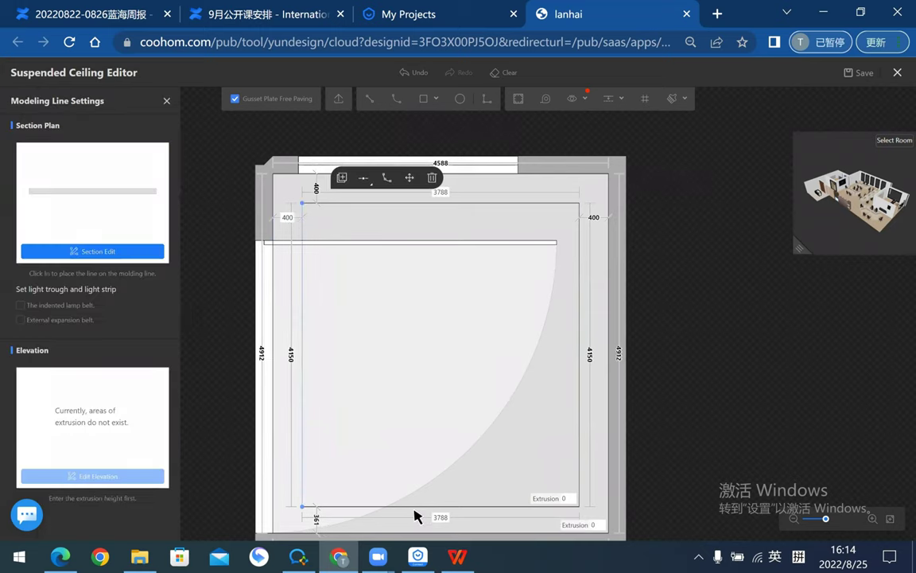
- Set the rectangle's bottom edge offset to 400
click(372, 506)
click(316, 519)
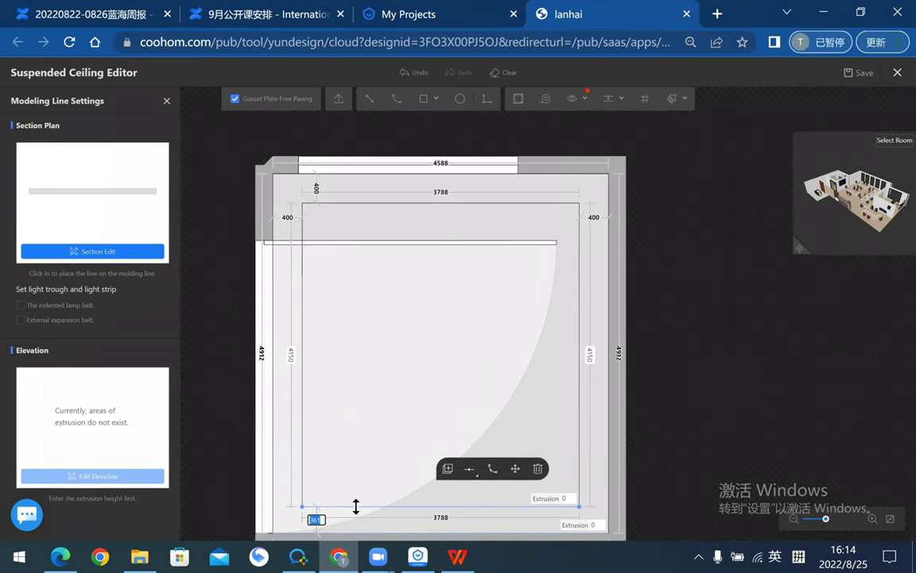
text(40)
key(Return)
click(736, 454)
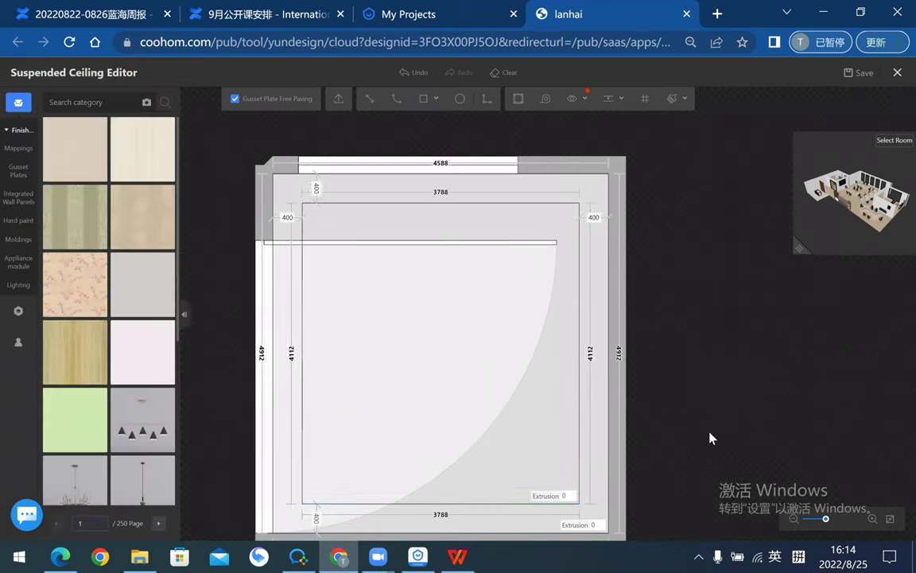
- Extrude the outer ceiling band to 300
click(582, 424)
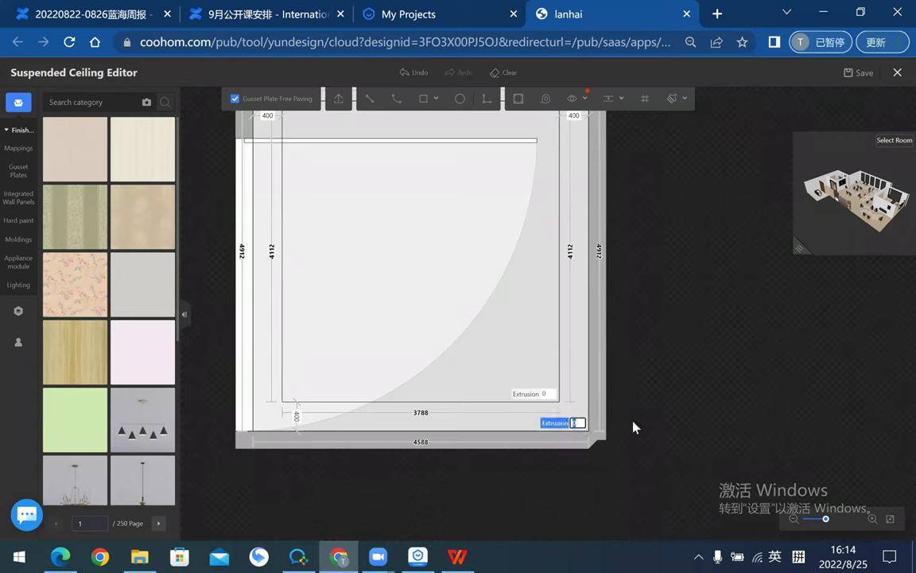
text(300)
key(Return)
scroll(651, 384, down, 1)
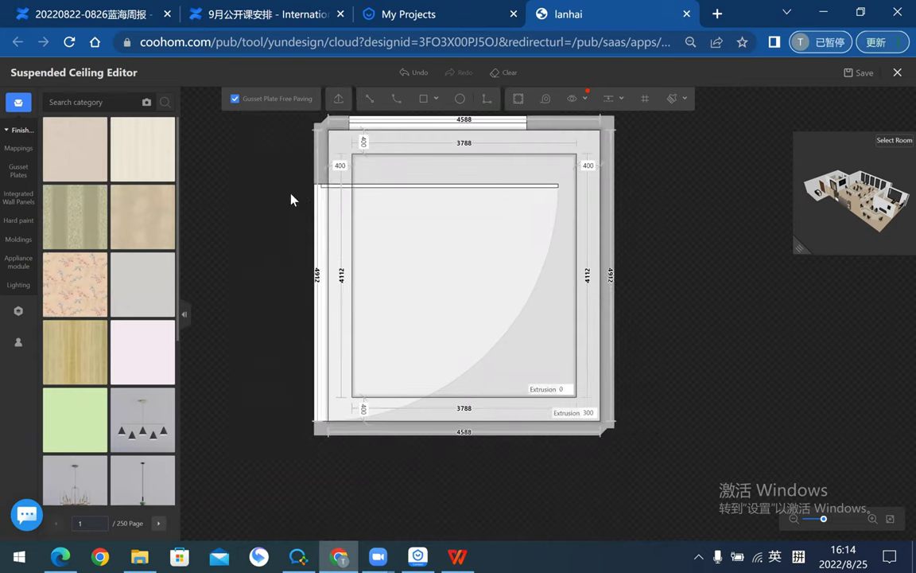
scroll(779, 441, up, 1)
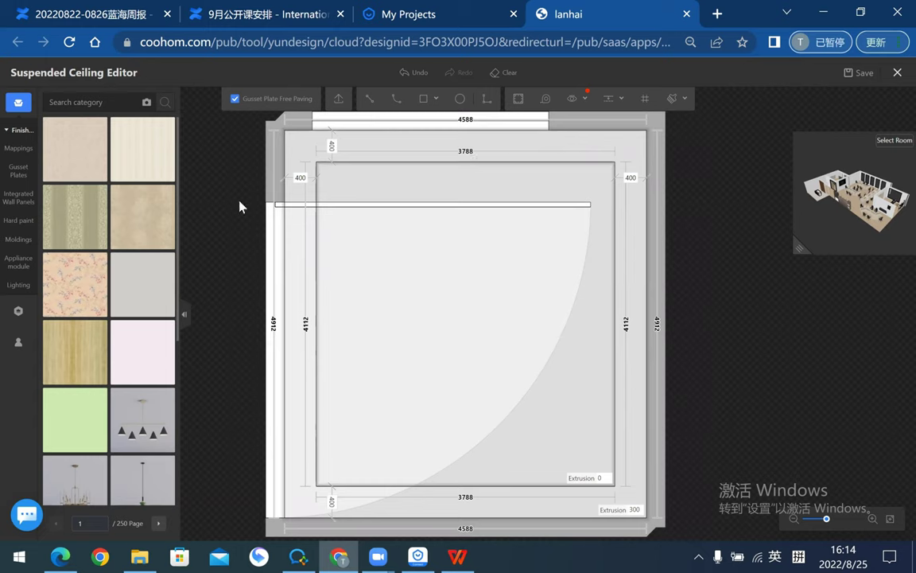
- Draw 500×500 squares at the inner frame's top-left, top-right and bottom-left corners
click(428, 117)
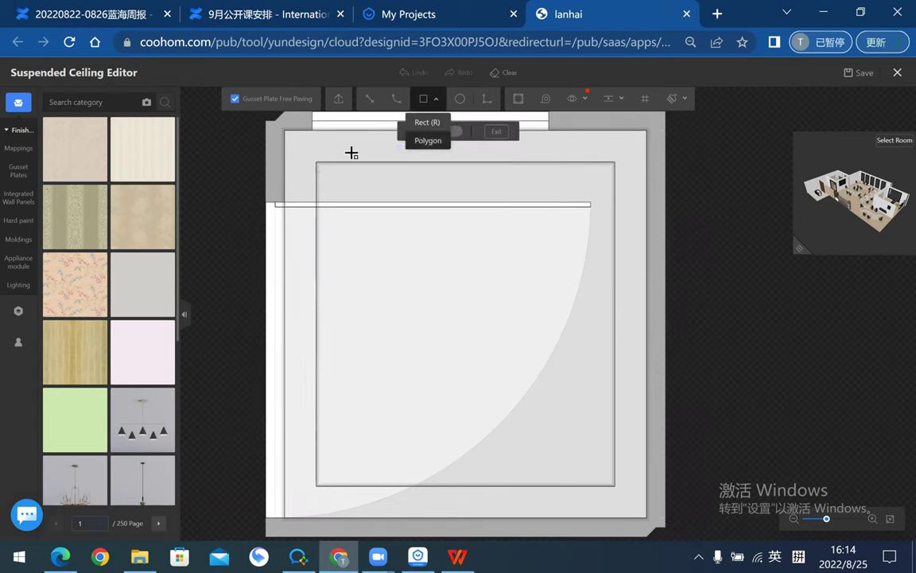
click(317, 162)
text(500)
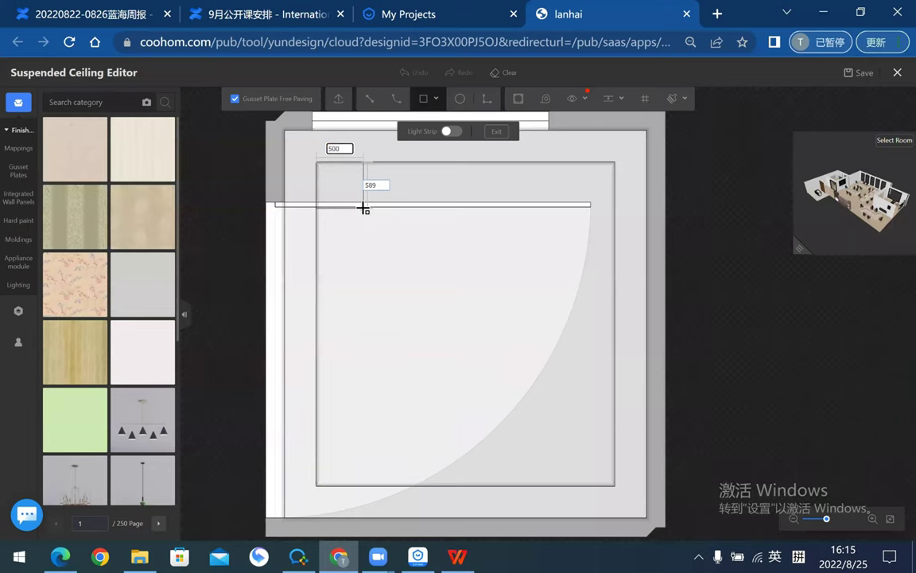
key(Tab)
text(500)
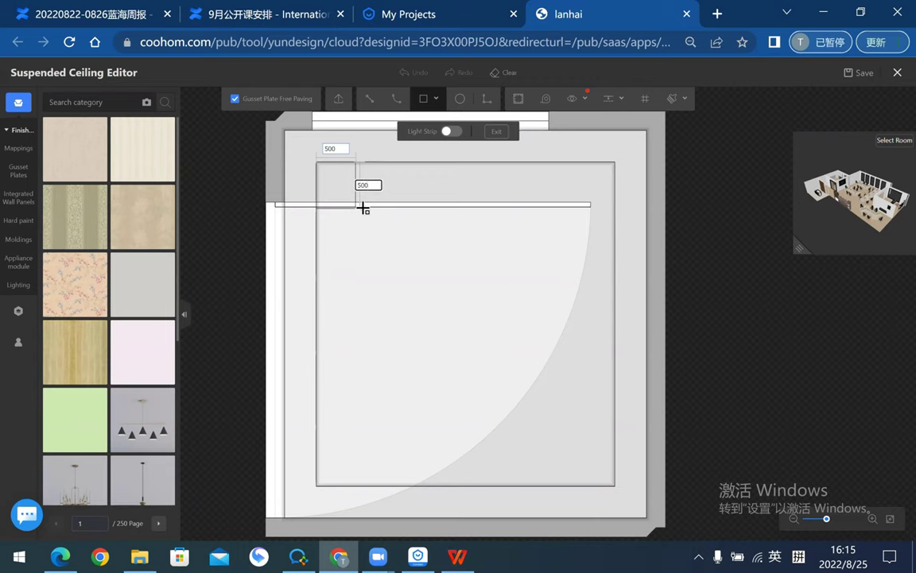
key(Return)
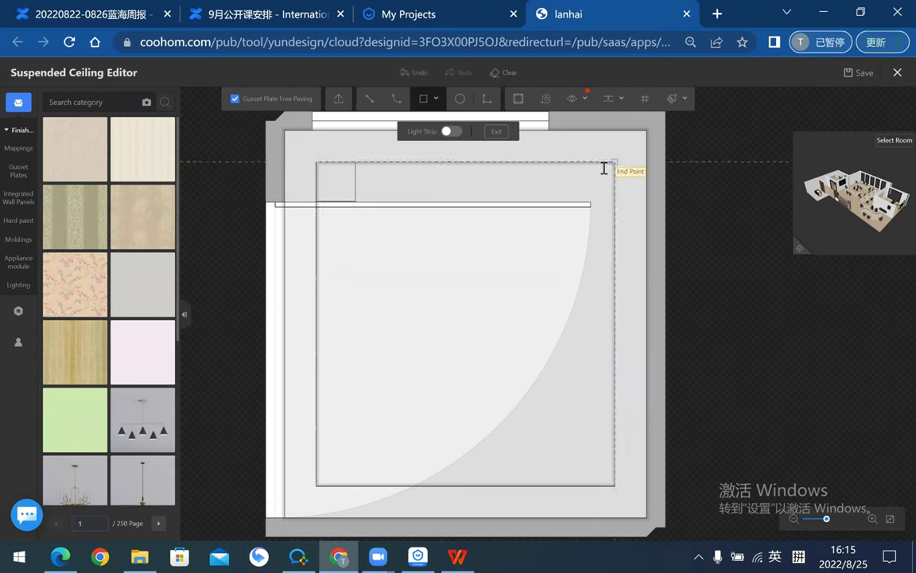
click(604, 168)
text(500)
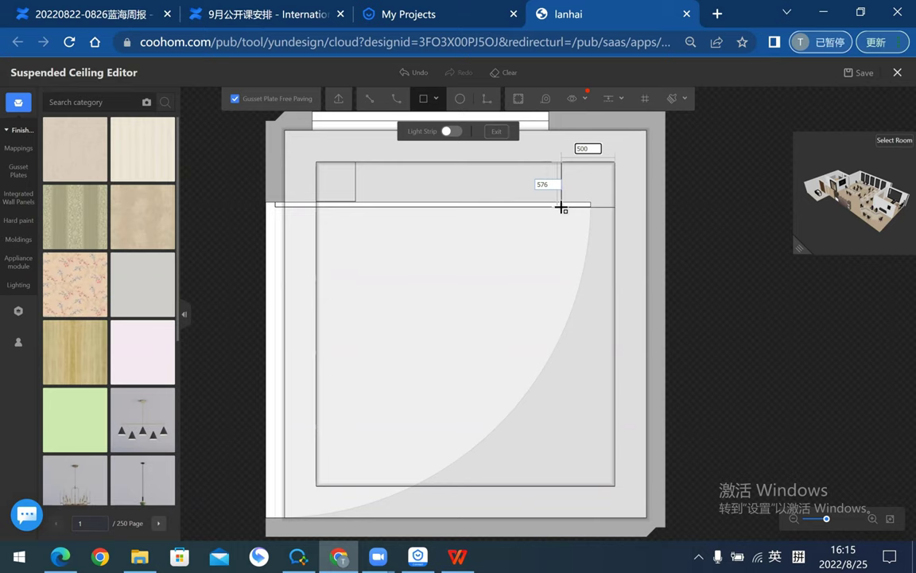
key(Tab)
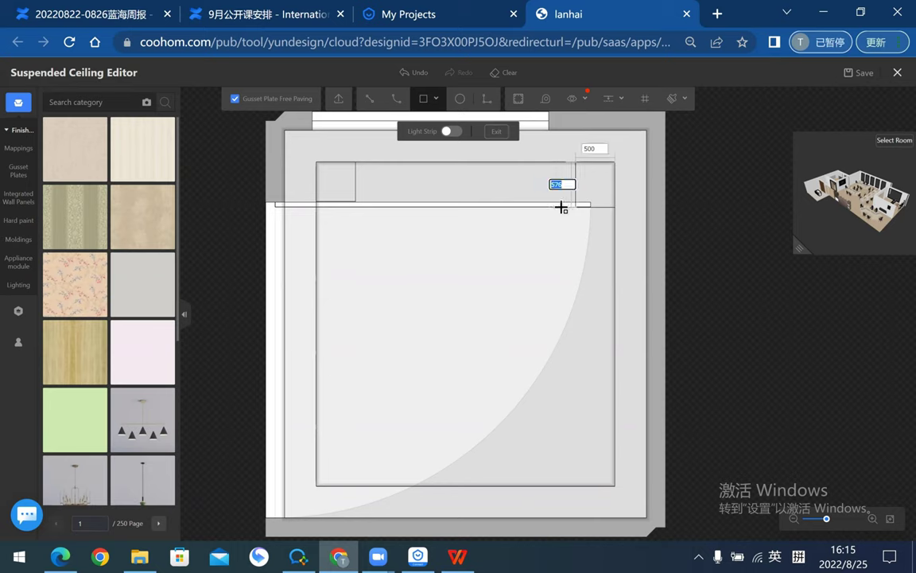
text(500)
key(Return)
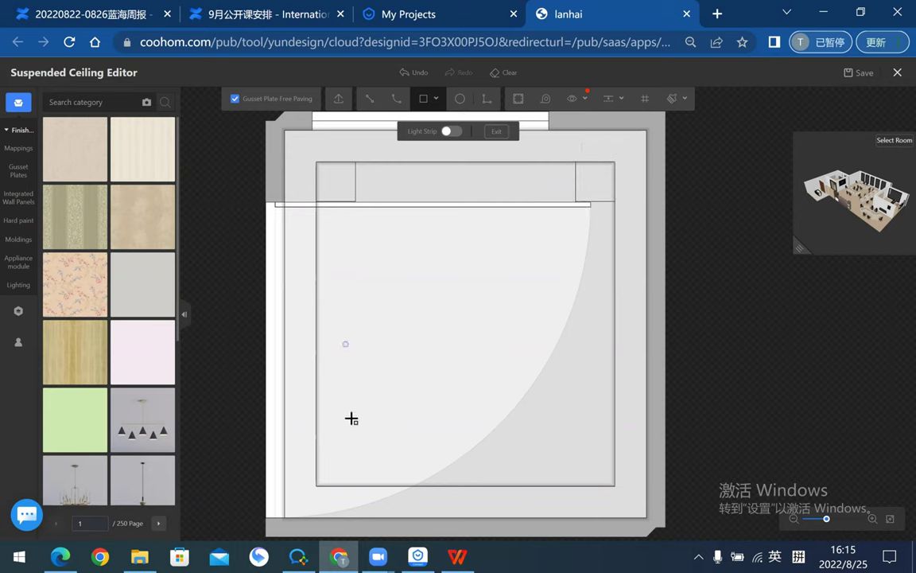
click(315, 487)
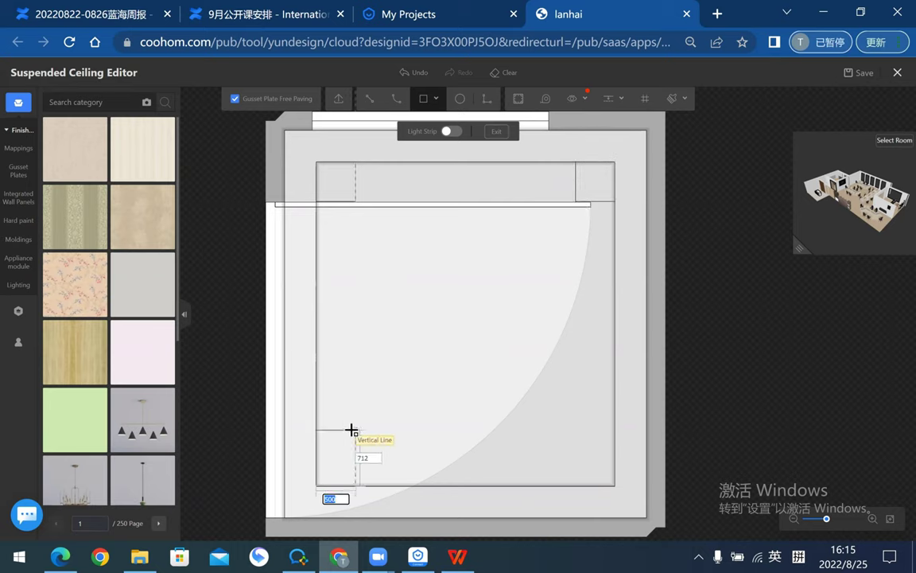
key(Tab)
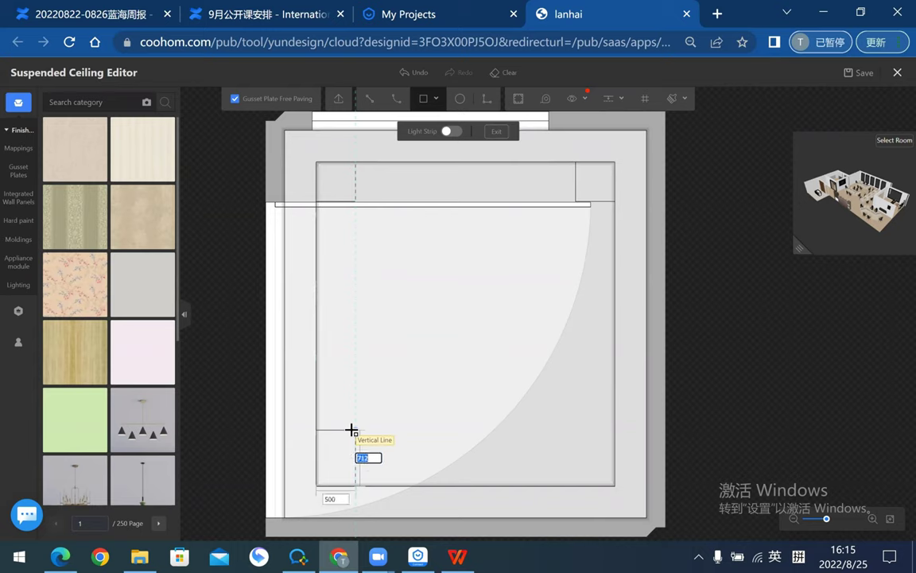
text(500)
key(Return)
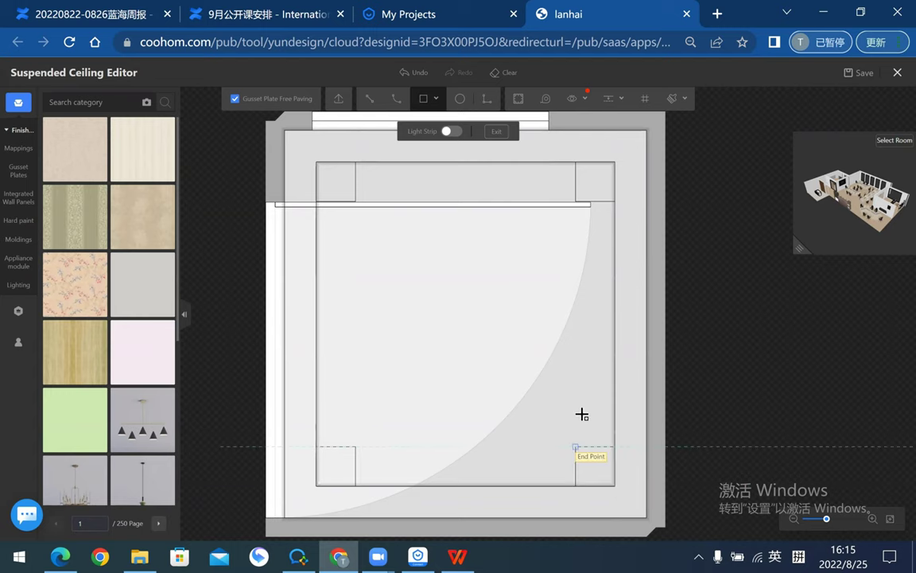
key(Escape)
scroll(349, 172, up, 1)
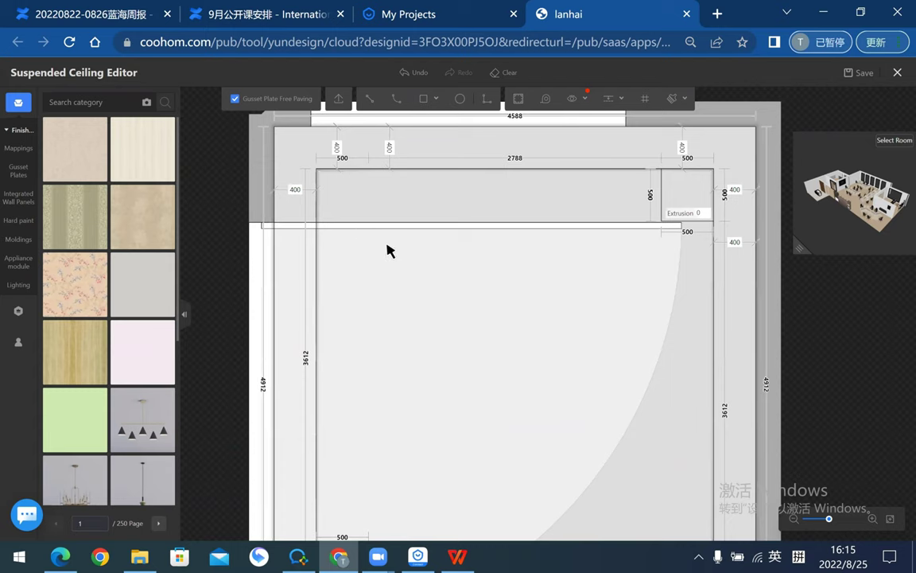
scroll(387, 251, down, 1)
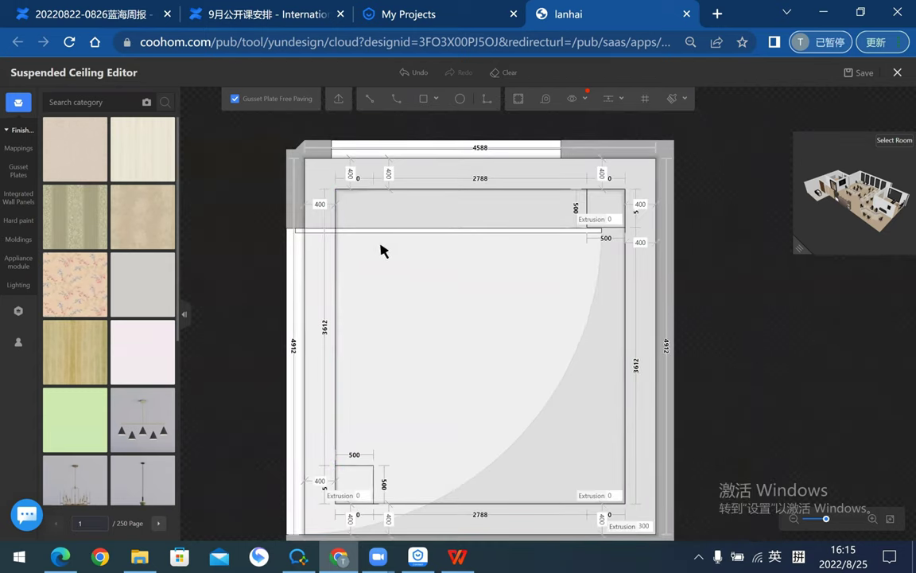
drag(567, 451, 548, 379)
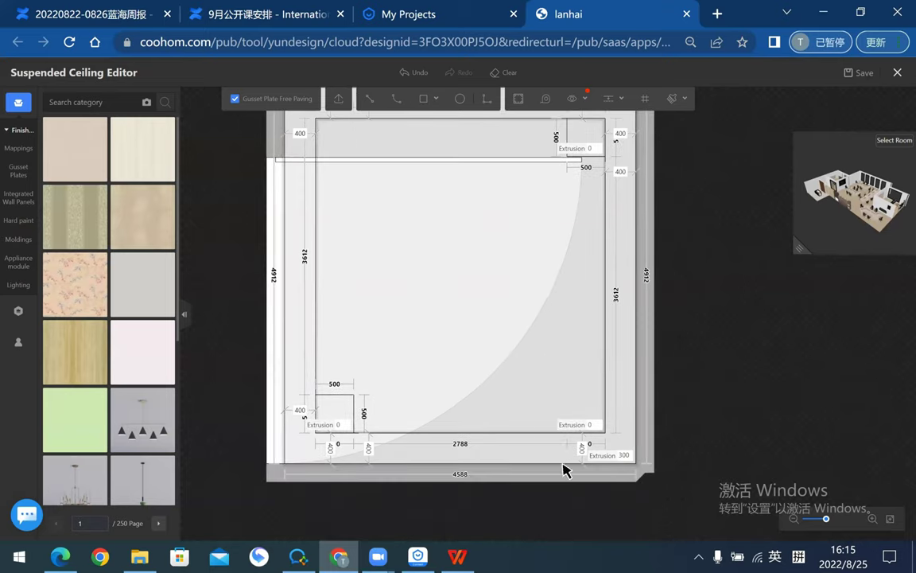
drag(475, 368, 476, 384)
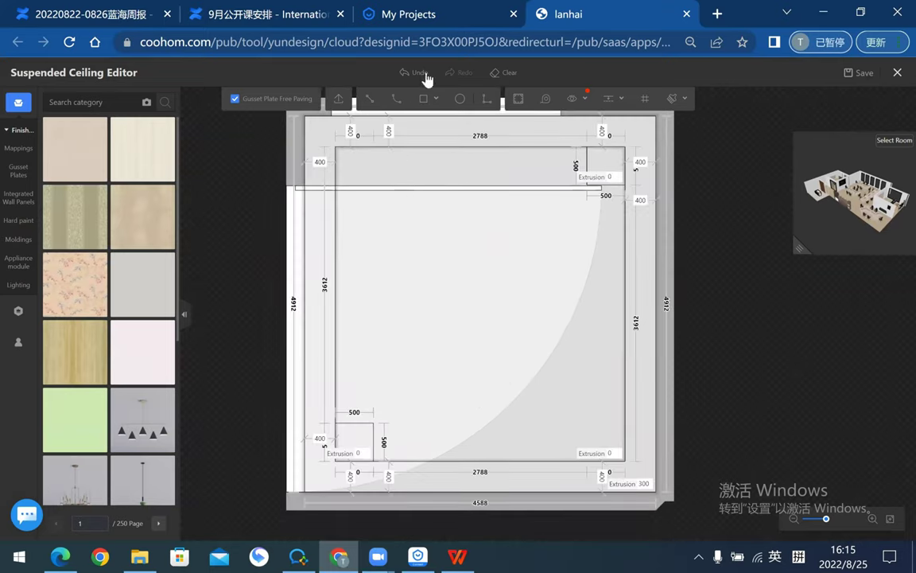
- Draw a 500-radius circle on the lower-left corner square and remove its inner line, keeping 300 height
click(460, 98)
scroll(347, 463, up, 2)
scroll(421, 370, up, 3)
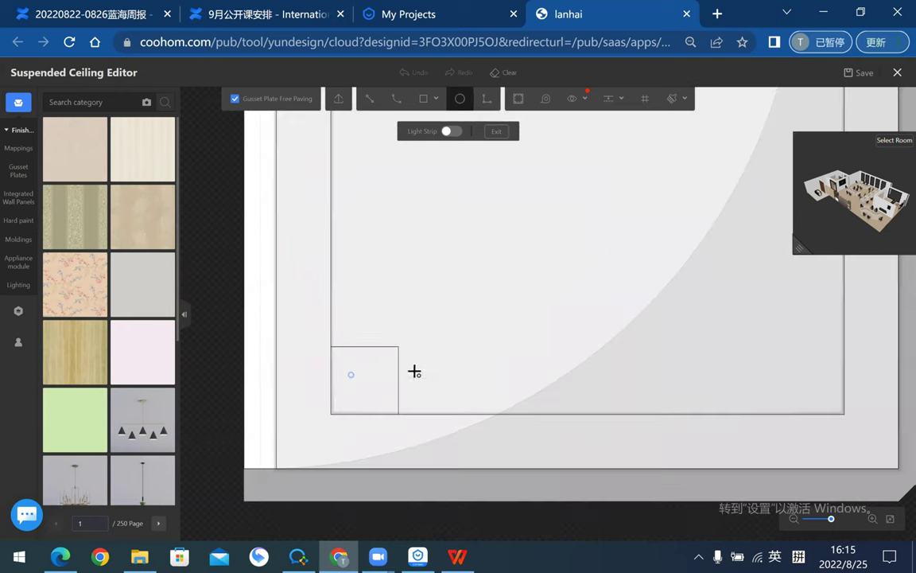
click(398, 346)
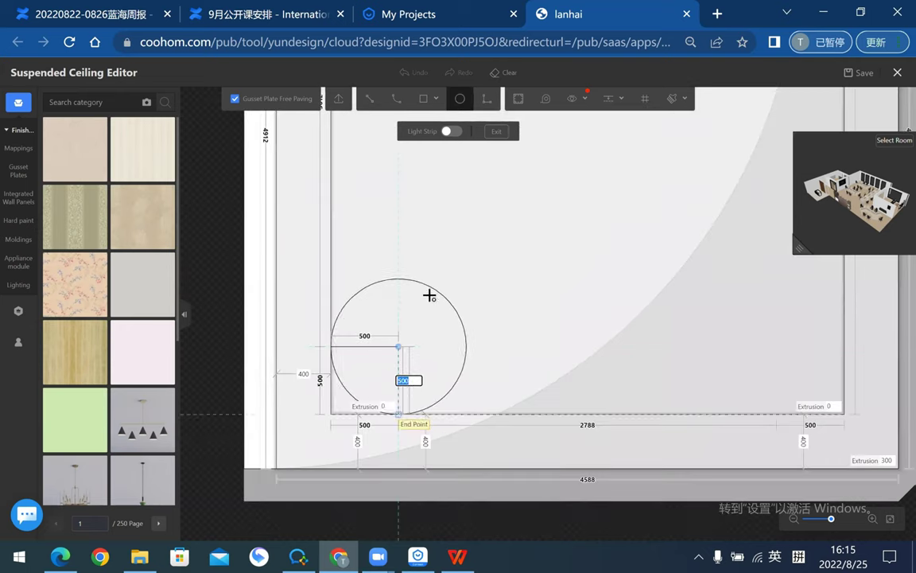
click(400, 413)
click(405, 368)
scroll(336, 407, up, 2)
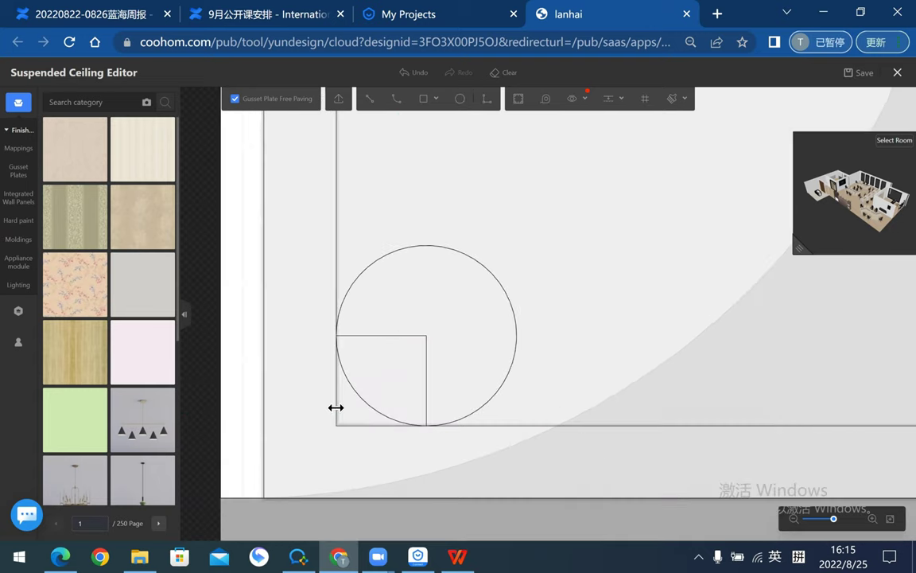
click(342, 354)
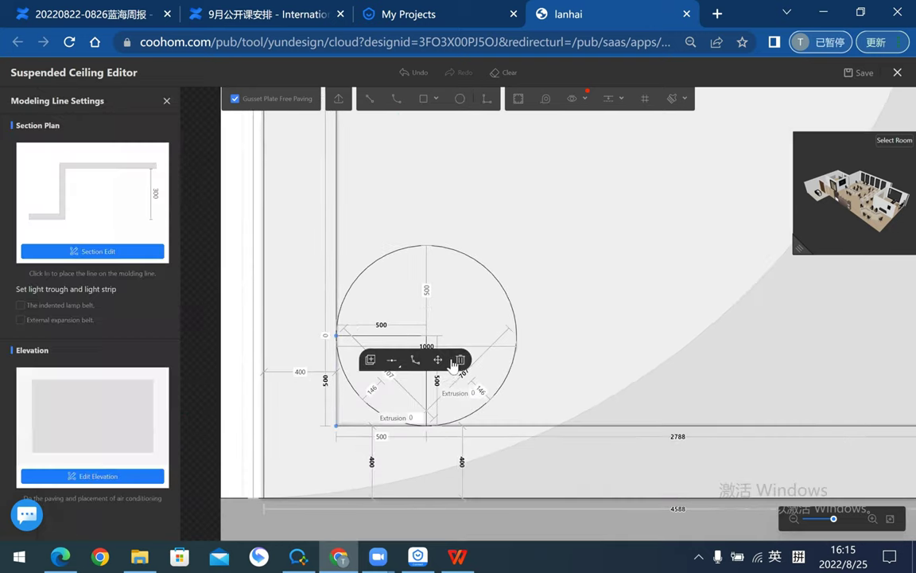
click(461, 360)
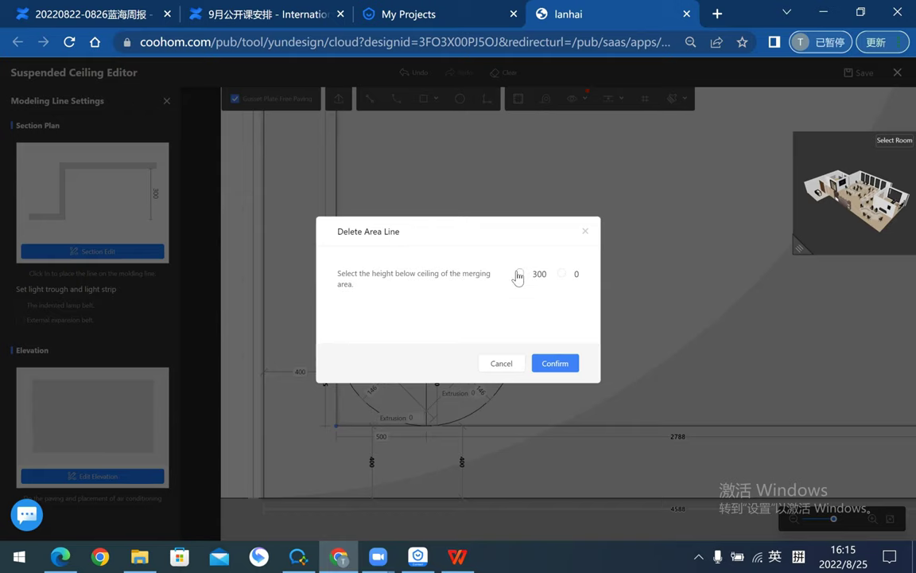
click(518, 274)
click(555, 363)
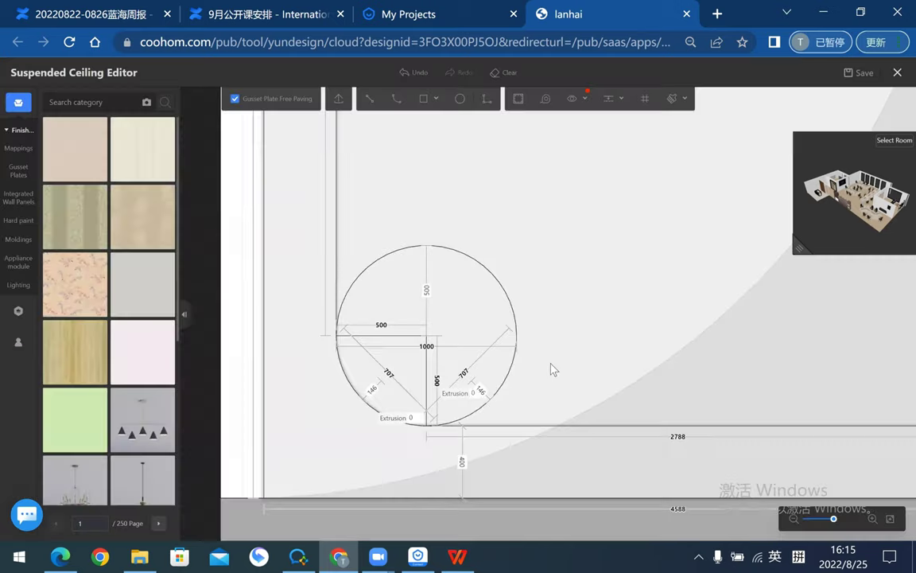
- Delete the unwanted arc and leftover square lines to finish the rounded lower-left corner
click(558, 232)
key(Delete)
scroll(365, 362, up, 3)
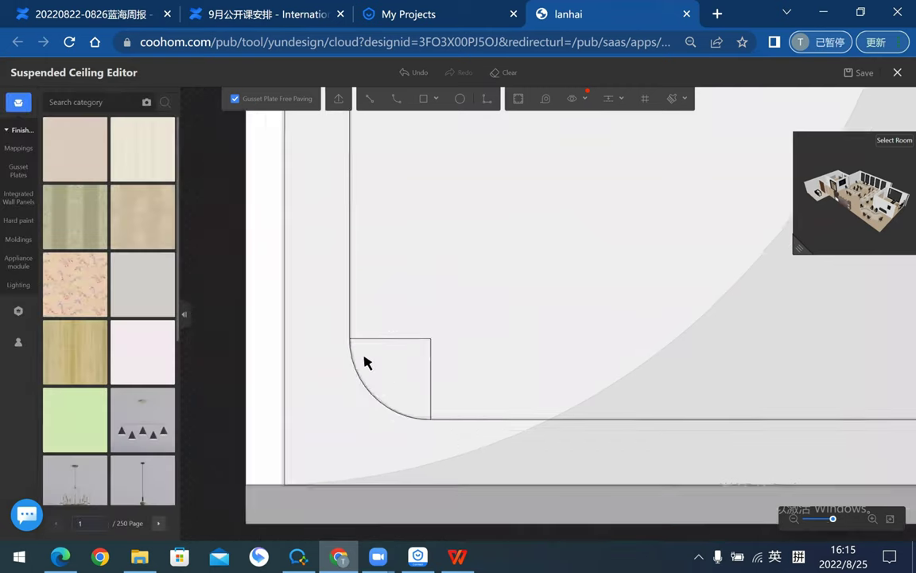
scroll(365, 362, down, 5)
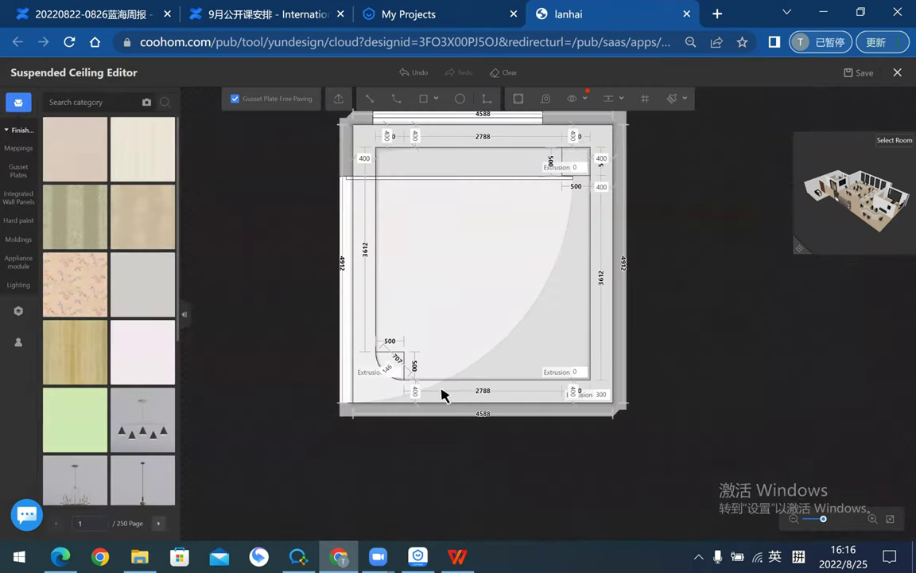
scroll(557, 350, up, 1)
scroll(351, 362, up, 1)
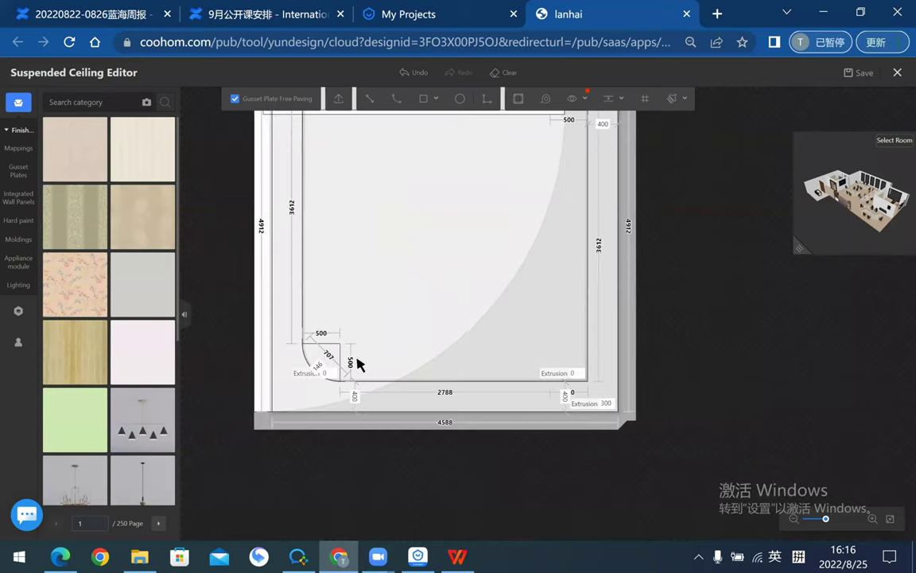
scroll(338, 360, up, 3)
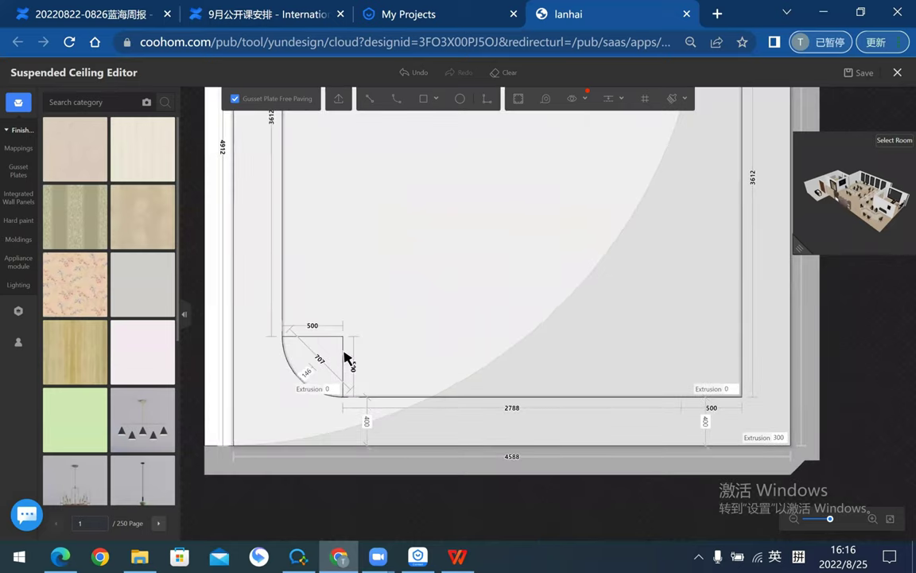
click(343, 357)
click(468, 313)
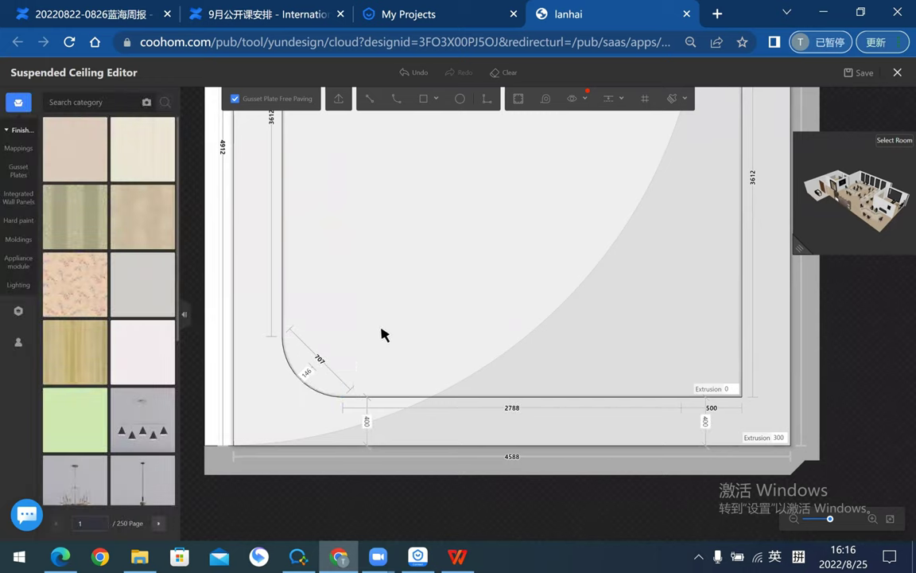
scroll(509, 313, down, 2)
scroll(445, 276, down, 2)
scroll(513, 244, up, 3)
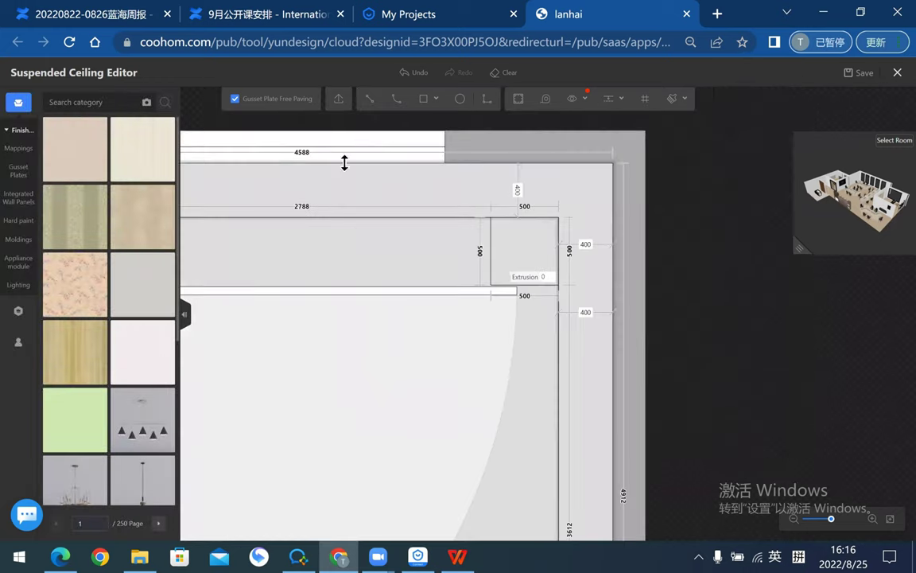
- Draw a 500-radius circle on the top-right square and remove its top edge line, keeping 300 height
click(460, 99)
scroll(497, 290, up, 1)
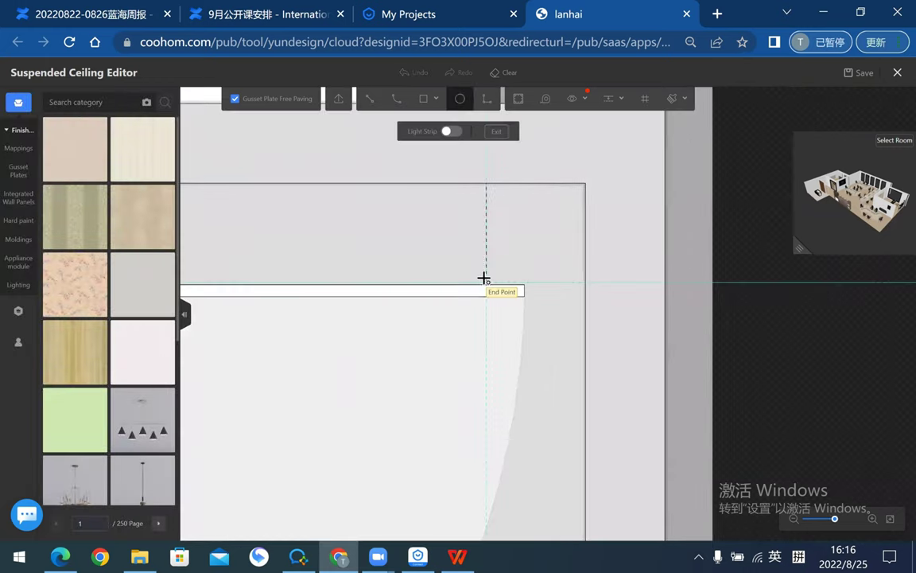
click(489, 277)
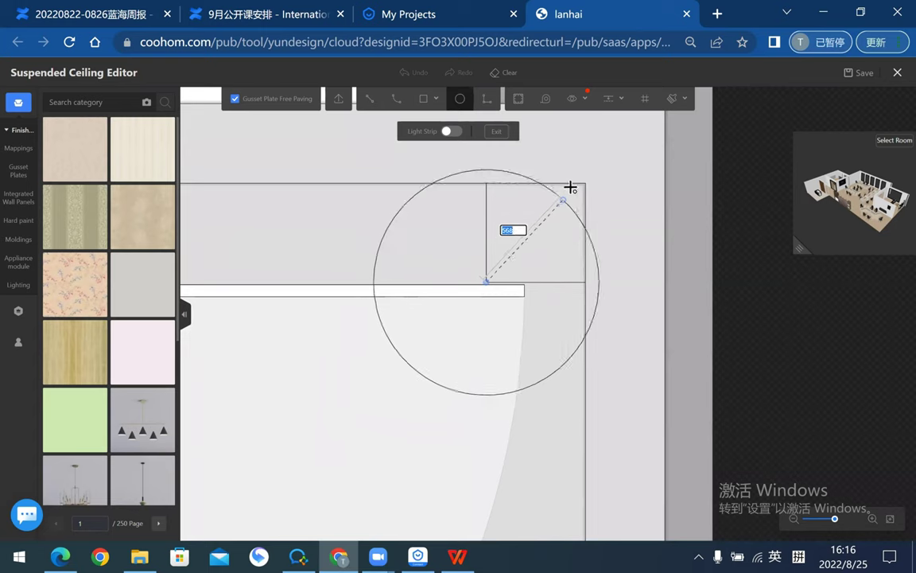
click(586, 284)
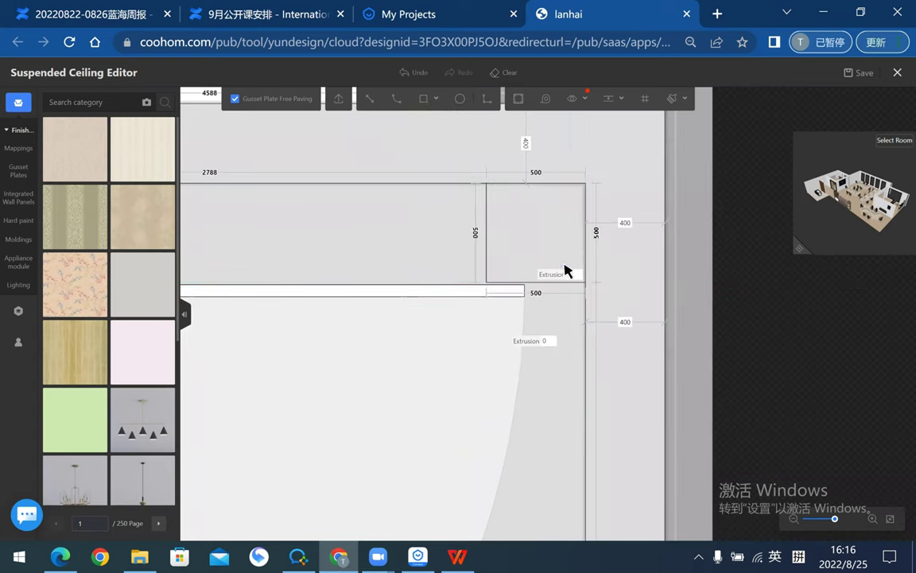
click(569, 184)
click(690, 146)
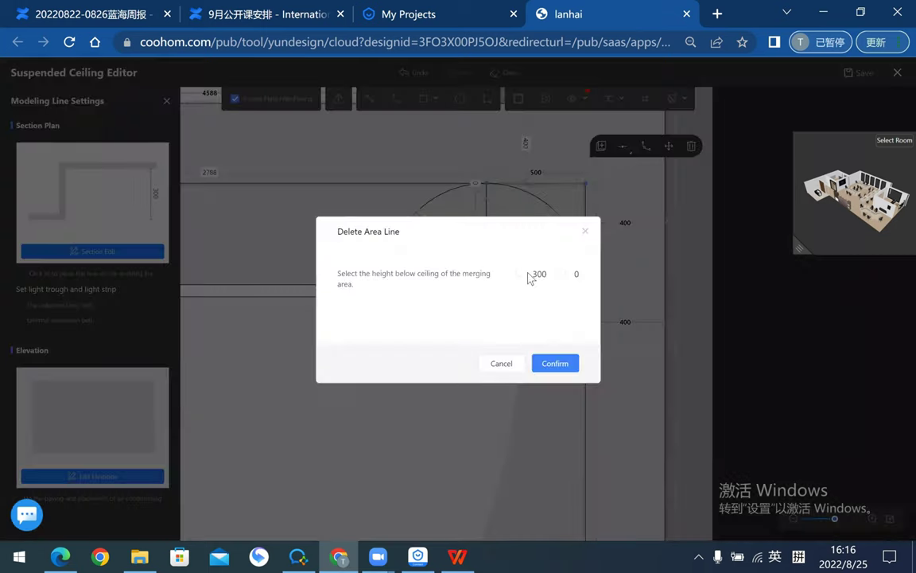
click(571, 361)
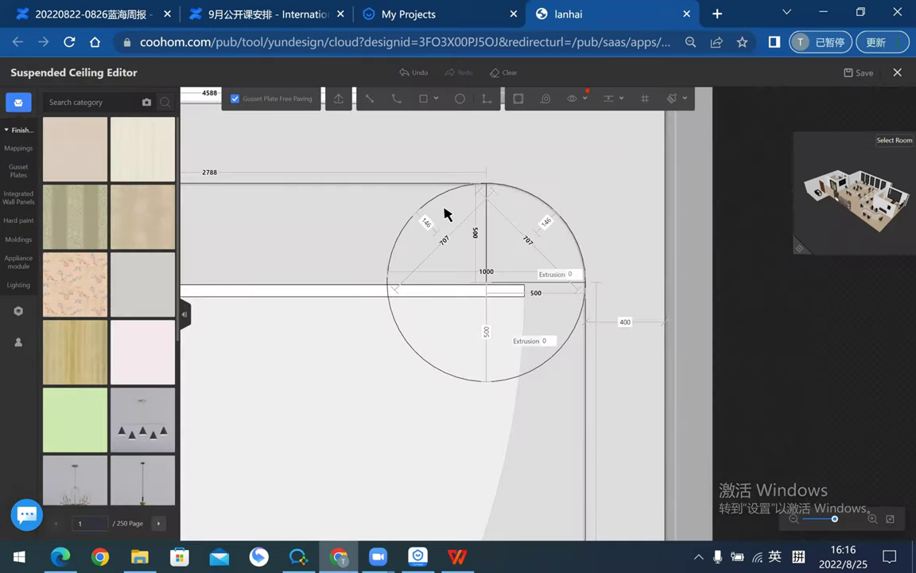
- Delete the extra arc and vertical 500 line so the top-right corner is rounded
click(483, 194)
click(541, 156)
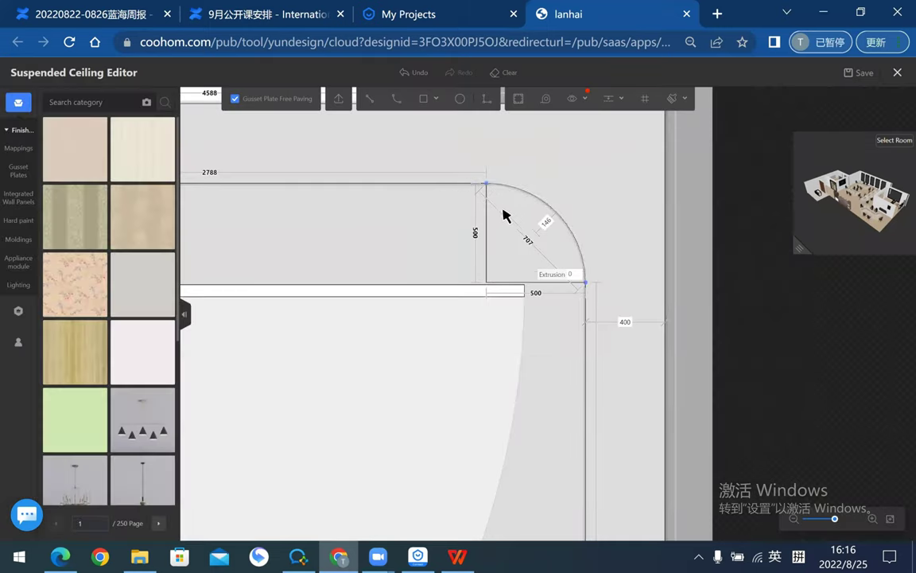
click(556, 209)
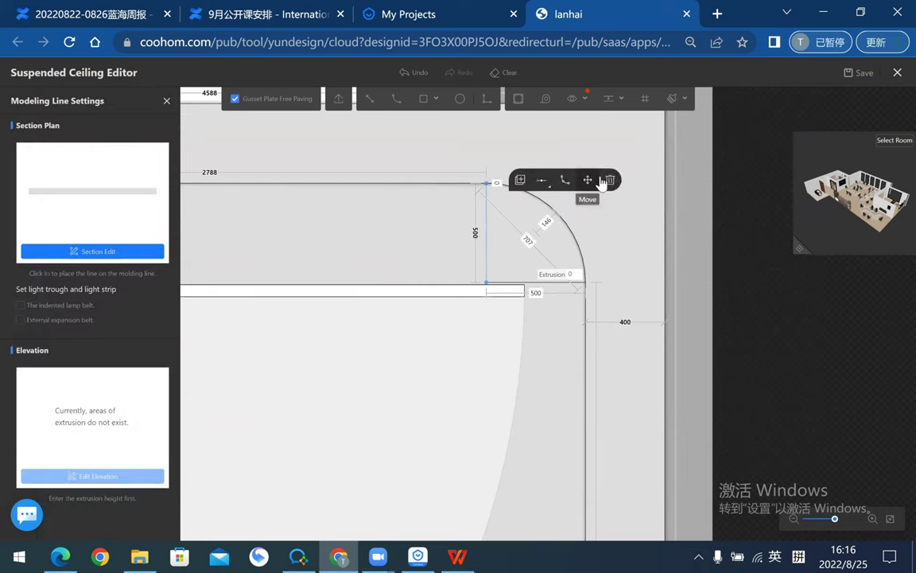
click(607, 181)
scroll(612, 245, down, 5)
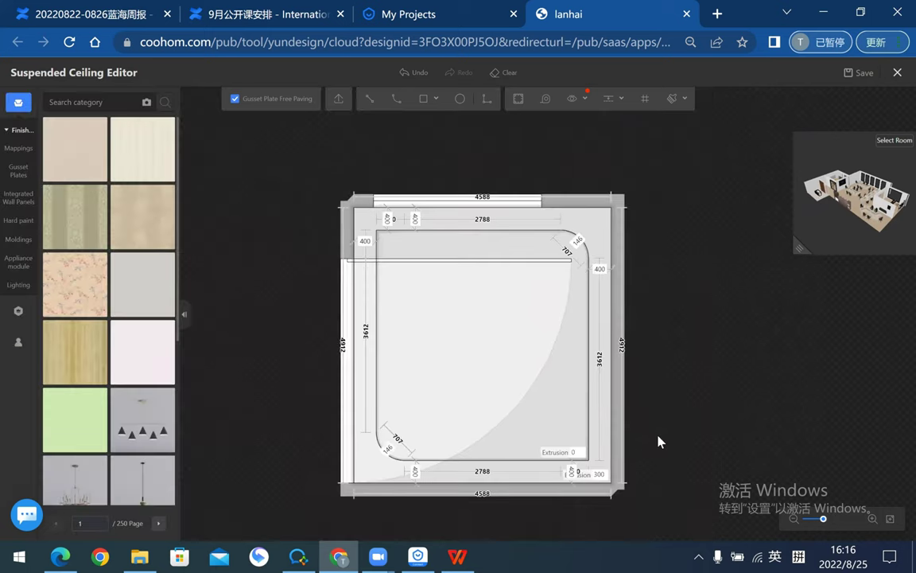
drag(658, 442, 640, 428)
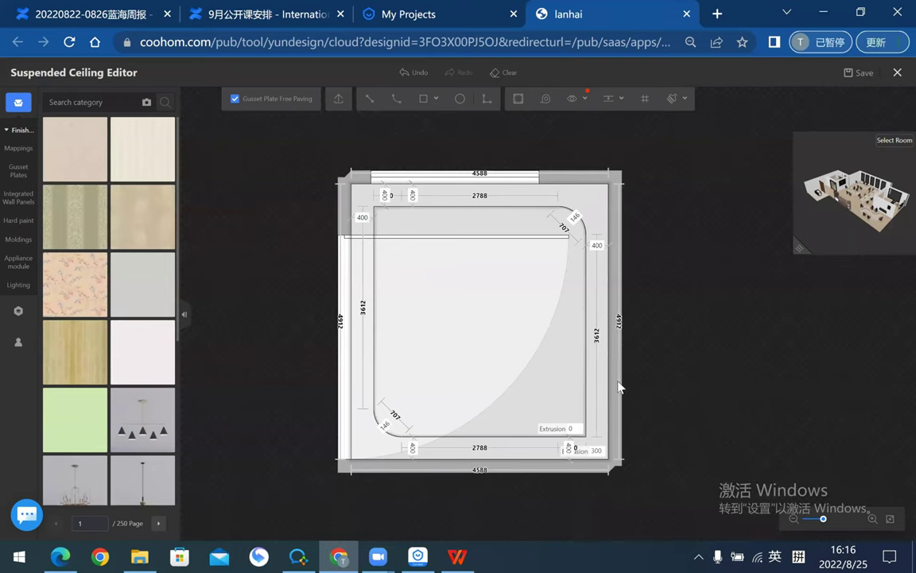
drag(697, 373, 677, 359)
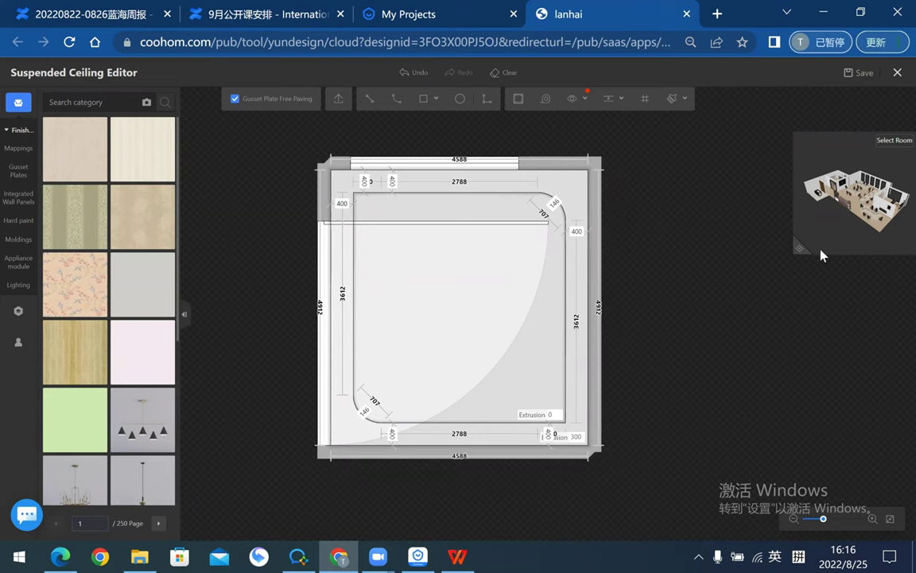
scroll(642, 380, up, 2)
click(506, 273)
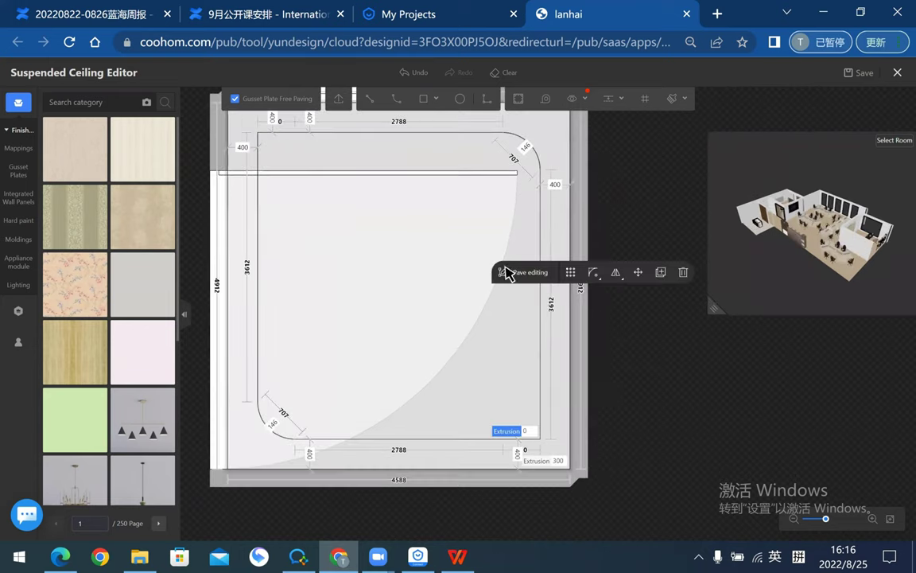
- Open paving editing for the rounded area and pick a gusset plate material
double_click(471, 299)
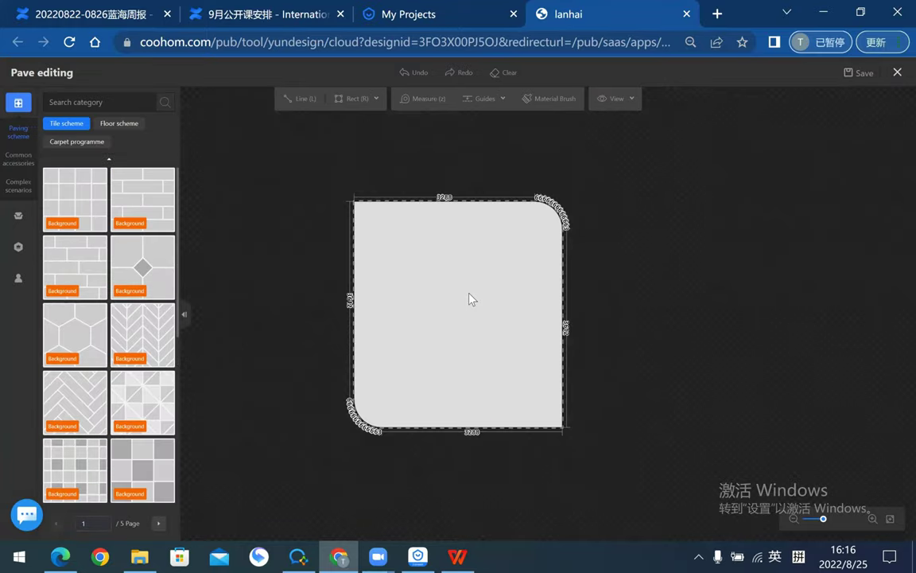
click(19, 214)
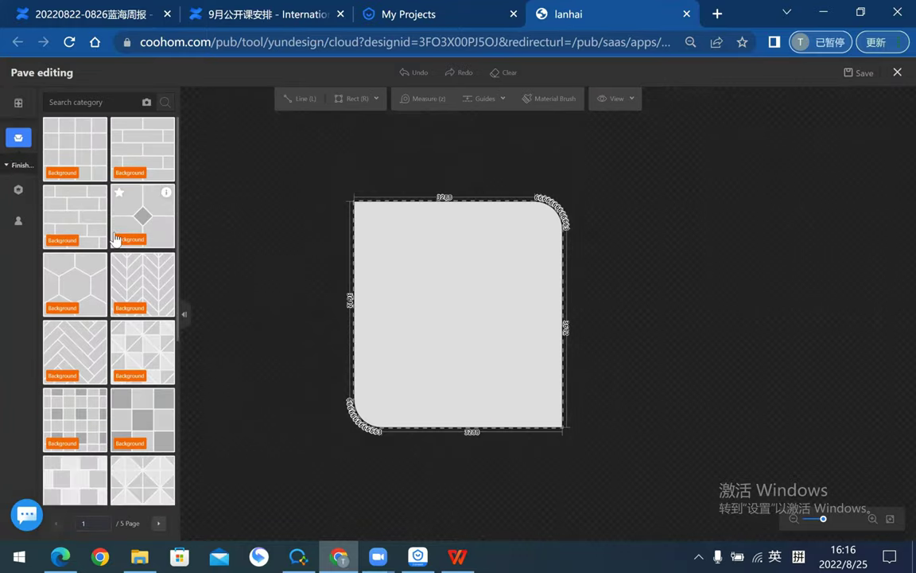
click(18, 198)
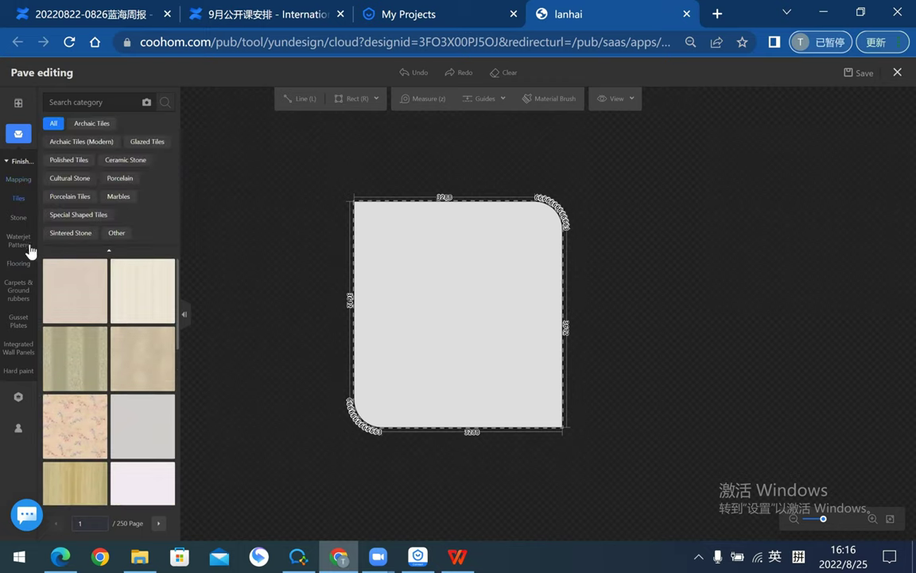
click(19, 355)
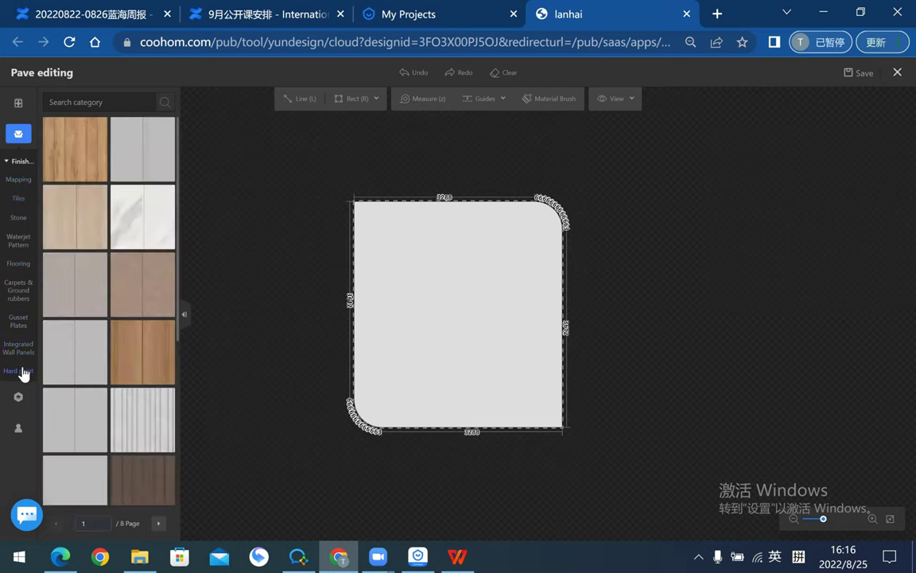
click(24, 372)
click(19, 321)
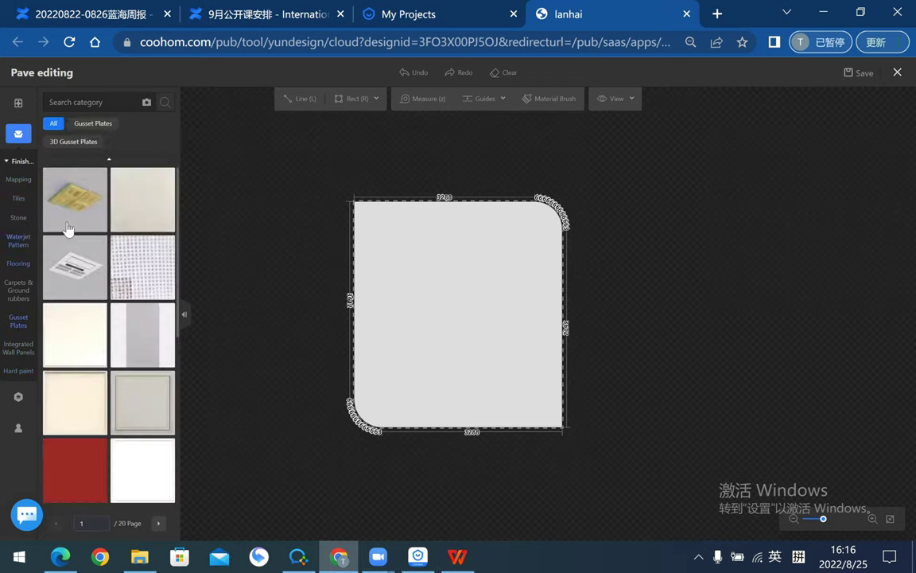
mouse_move(19, 321)
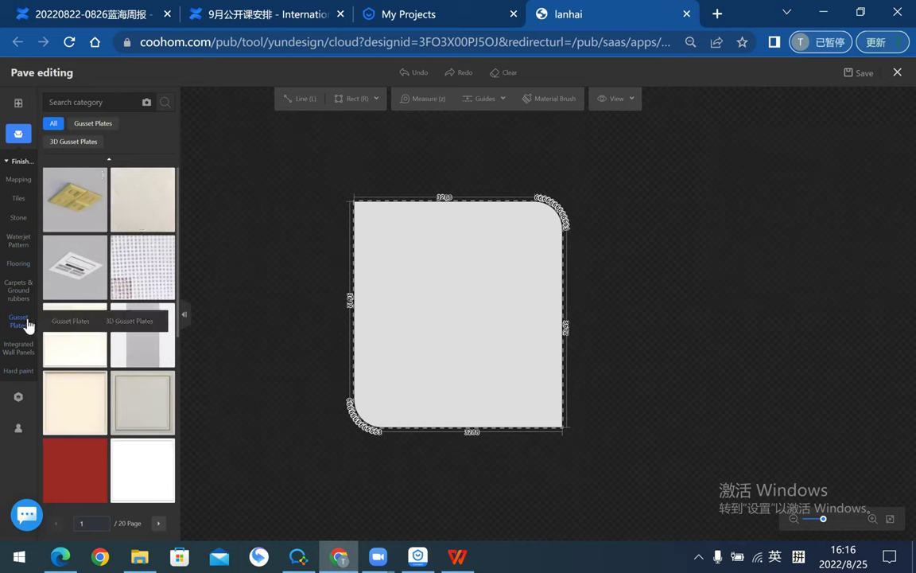
scroll(95, 302, down, 1)
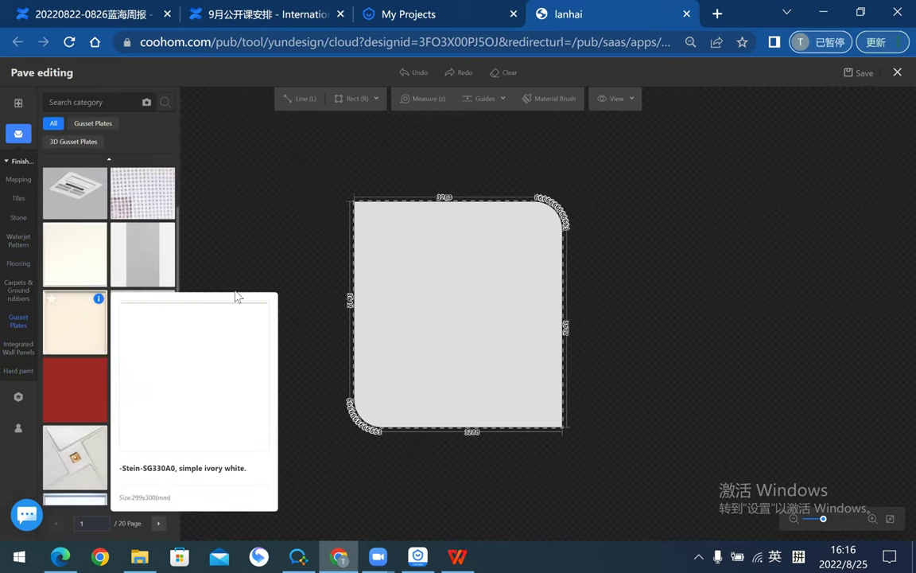
scroll(72, 322, down, 2)
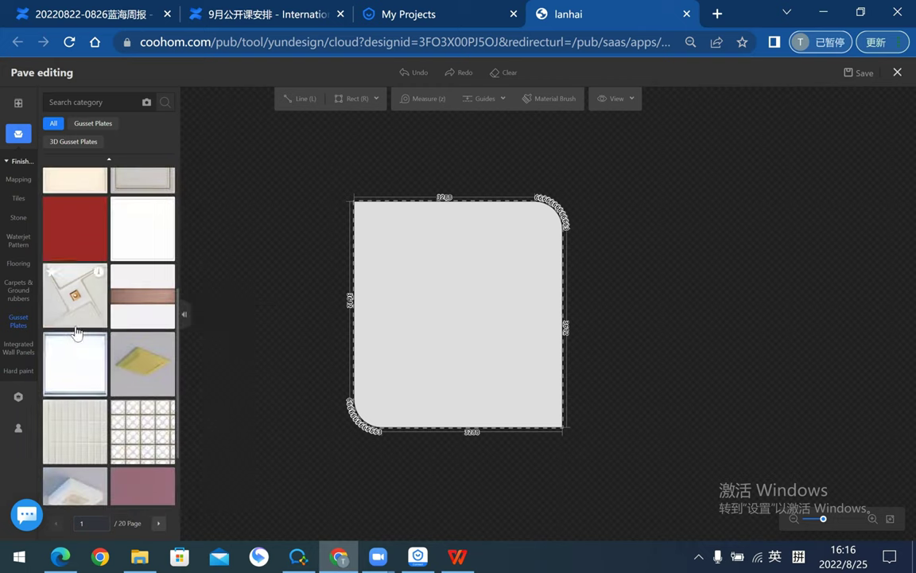
mouse_move(99, 407)
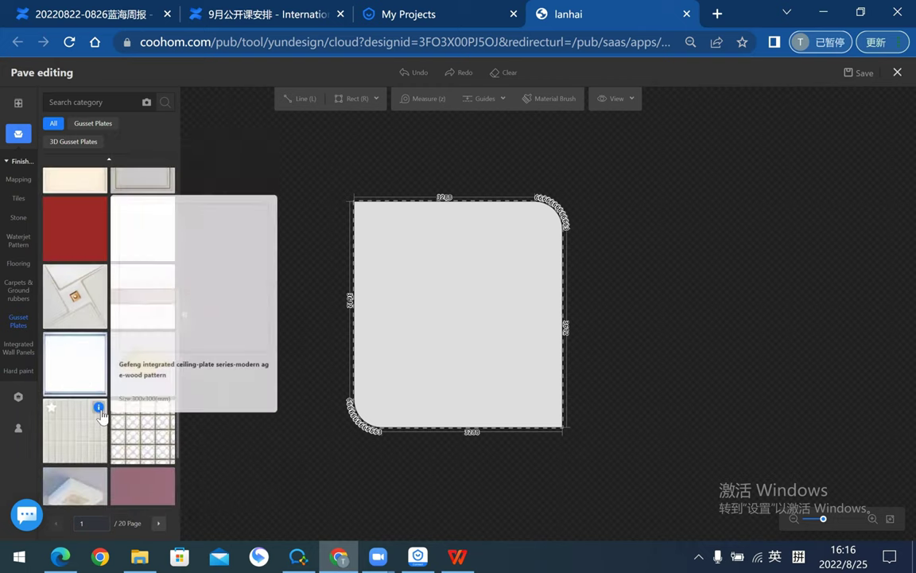
click(89, 378)
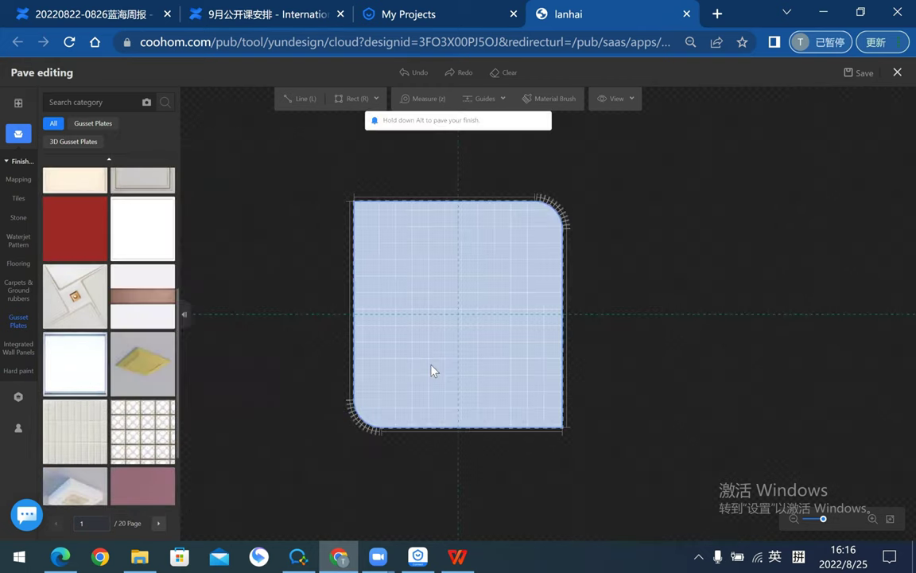
- Pave the shape with the gusset plate and repeat the corner tile as a pattern
click(478, 353)
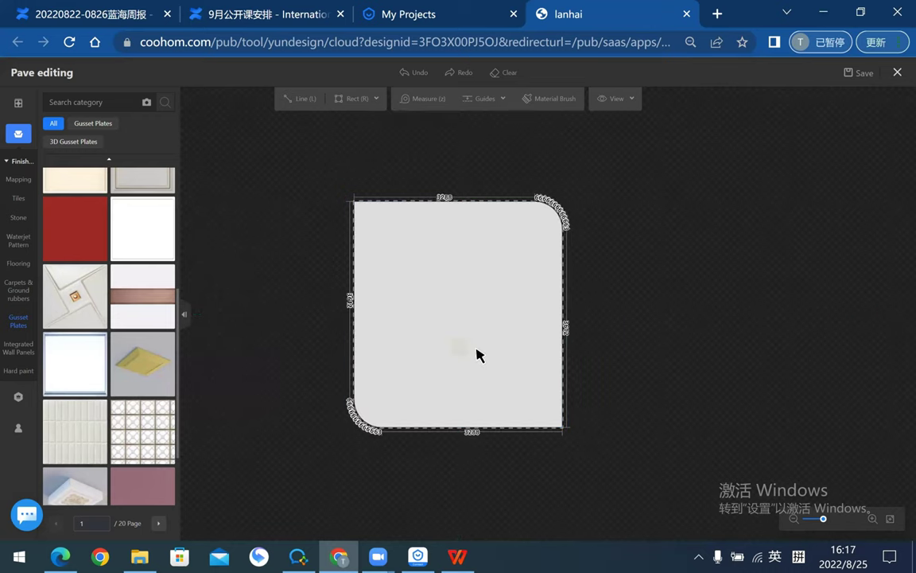
click(465, 347)
click(516, 300)
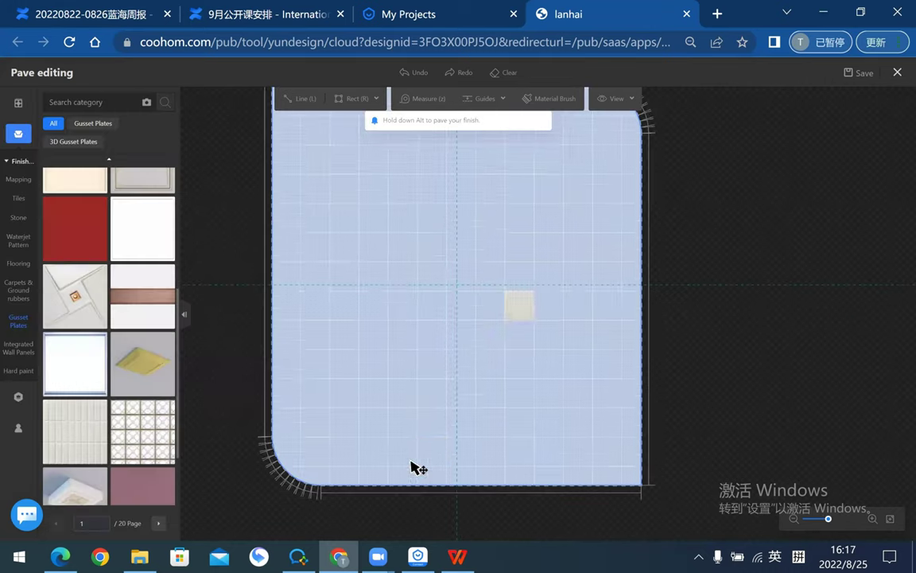
click(644, 490)
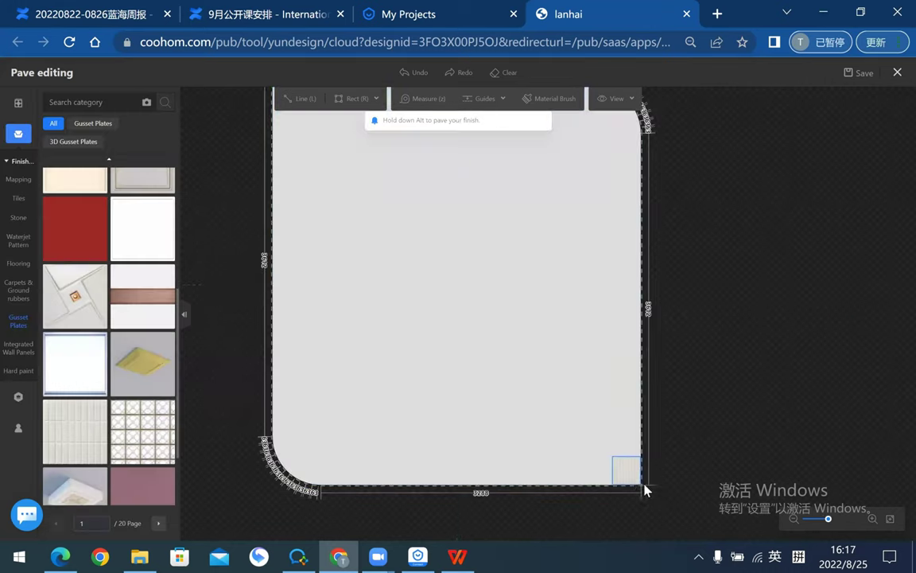
click(630, 480)
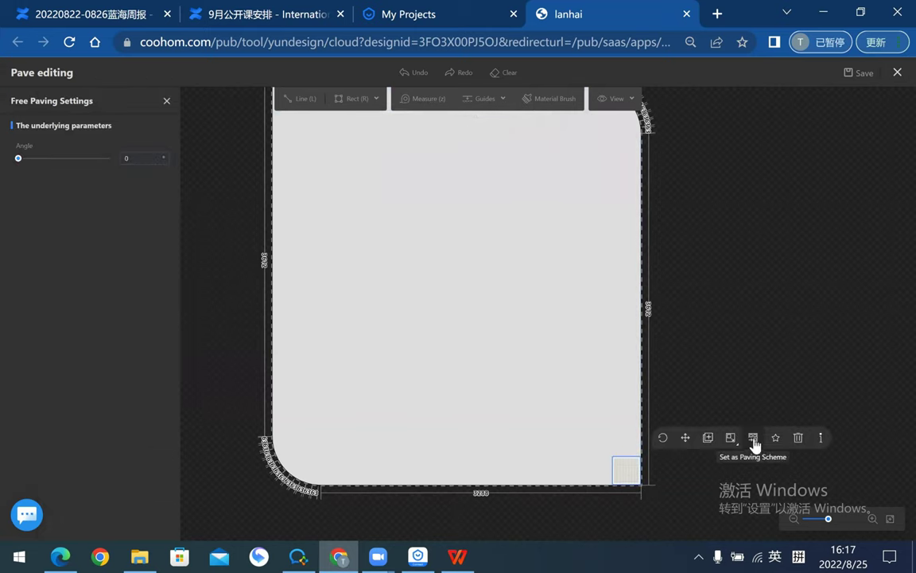
click(754, 439)
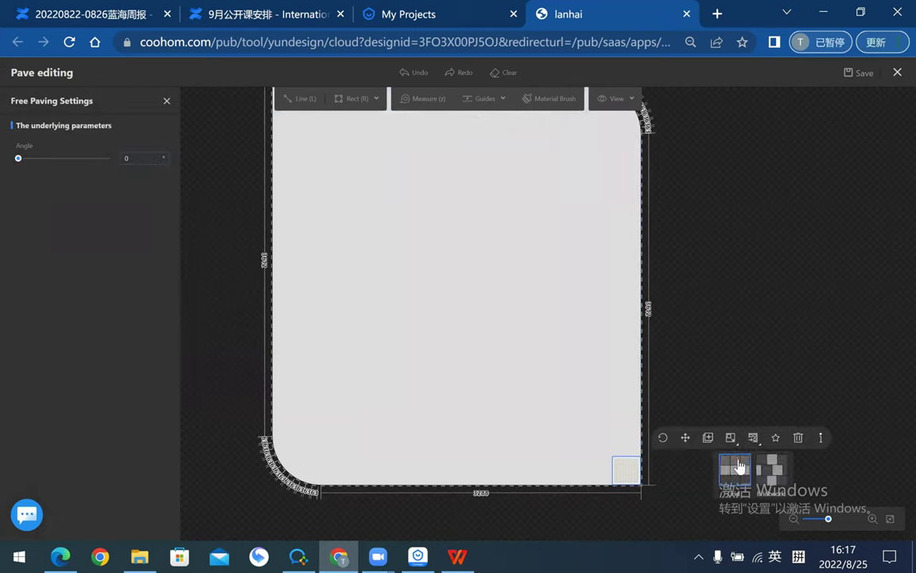
click(739, 466)
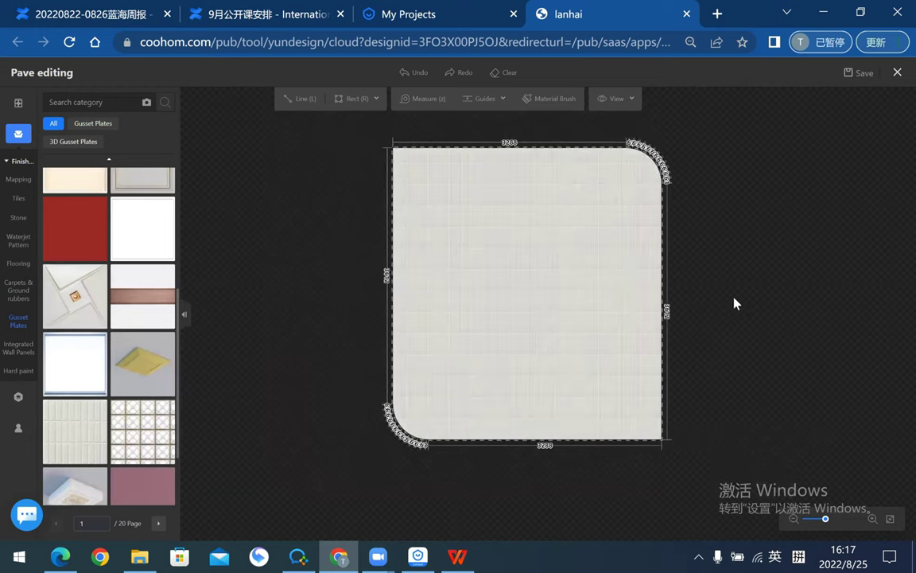
- Place a white gusset plate near the centre of the tiled shape
click(554, 277)
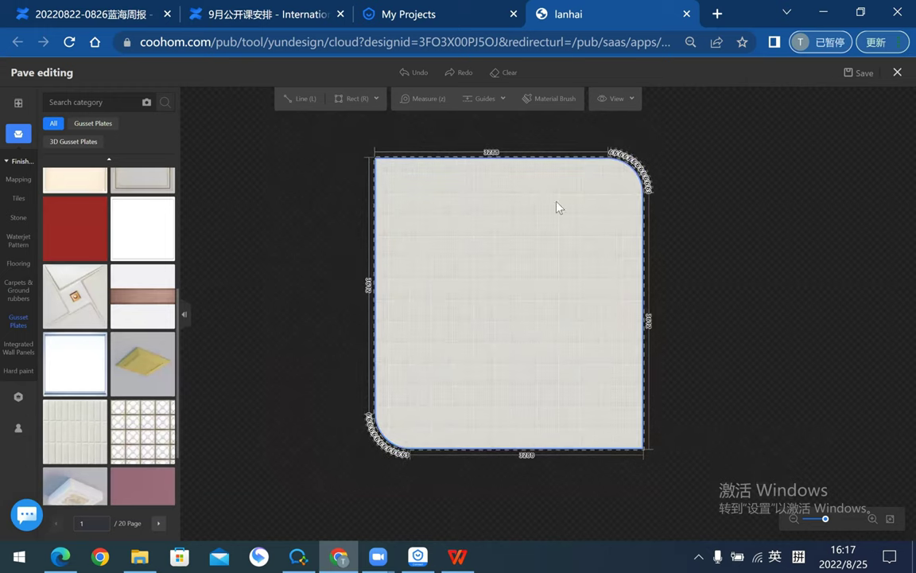
scroll(534, 286, up, 2)
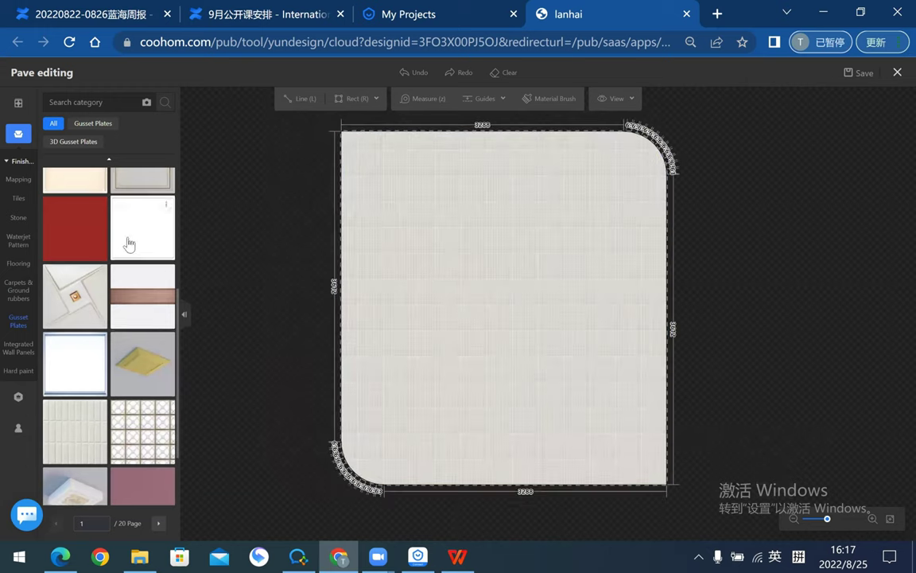
mouse_move(155, 223)
mouse_down()
mouse_move(694, 267)
mouse_move(513, 282)
mouse_up()
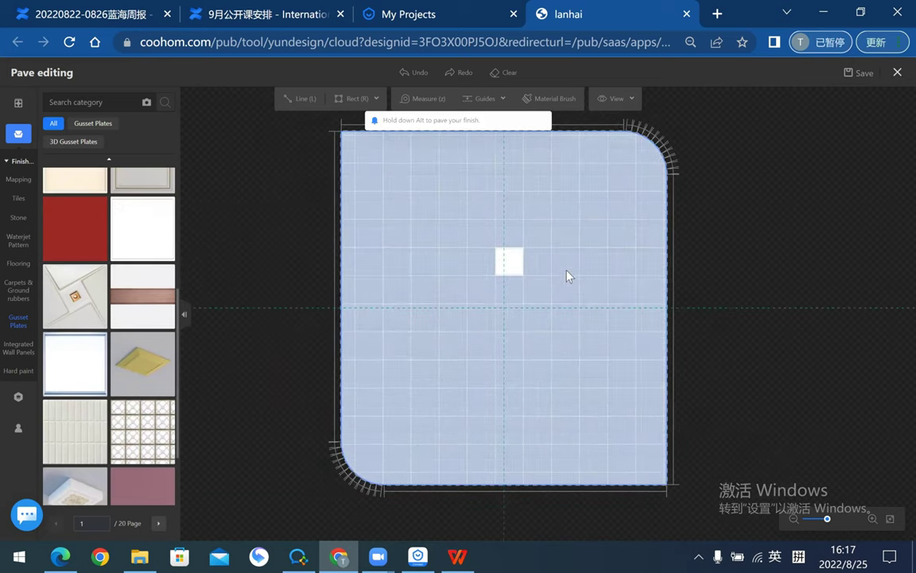
scroll(509, 271, up, 2)
scroll(509, 278, up, 2)
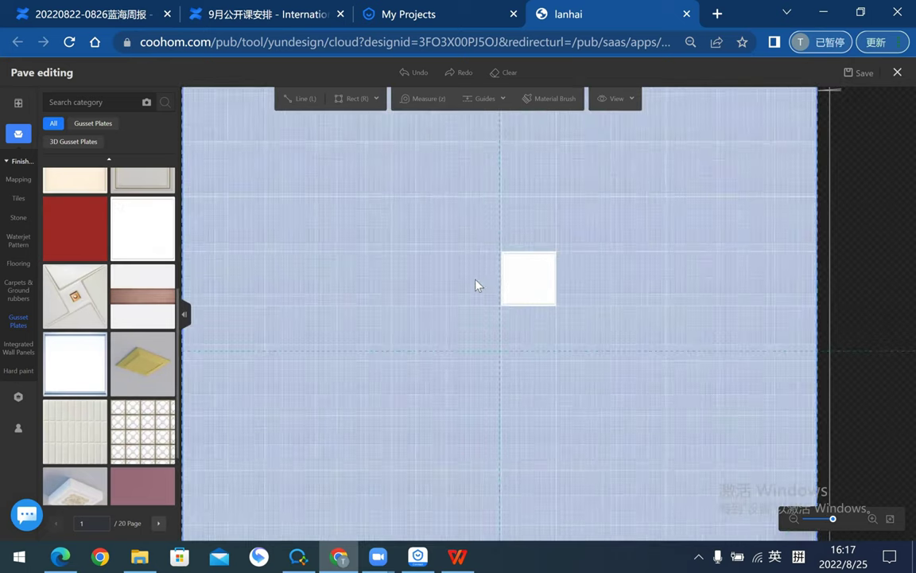
mouse_move(513, 283)
mouse_down()
mouse_move(489, 310)
mouse_move(509, 279)
mouse_up()
scroll(474, 290, down, 1)
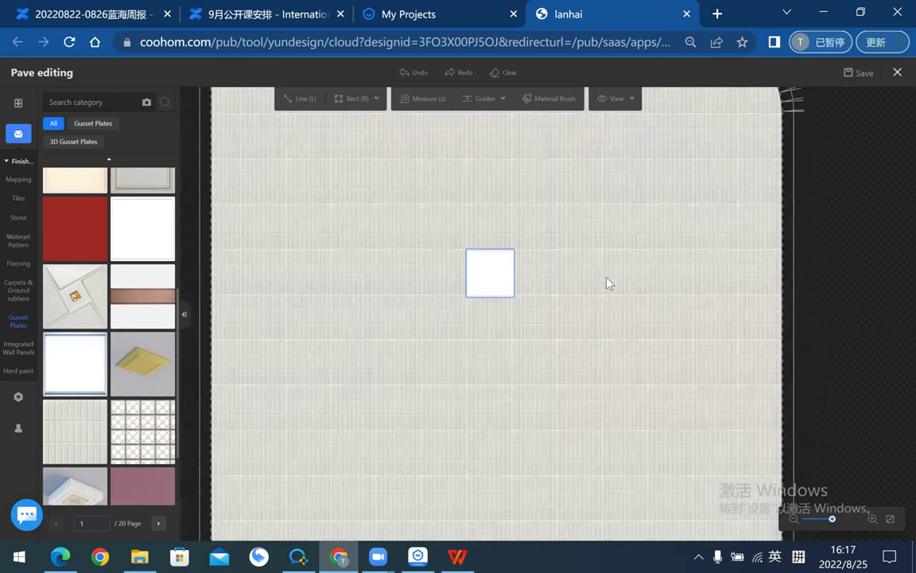
scroll(487, 281, down, 1)
scroll(474, 280, up, 1)
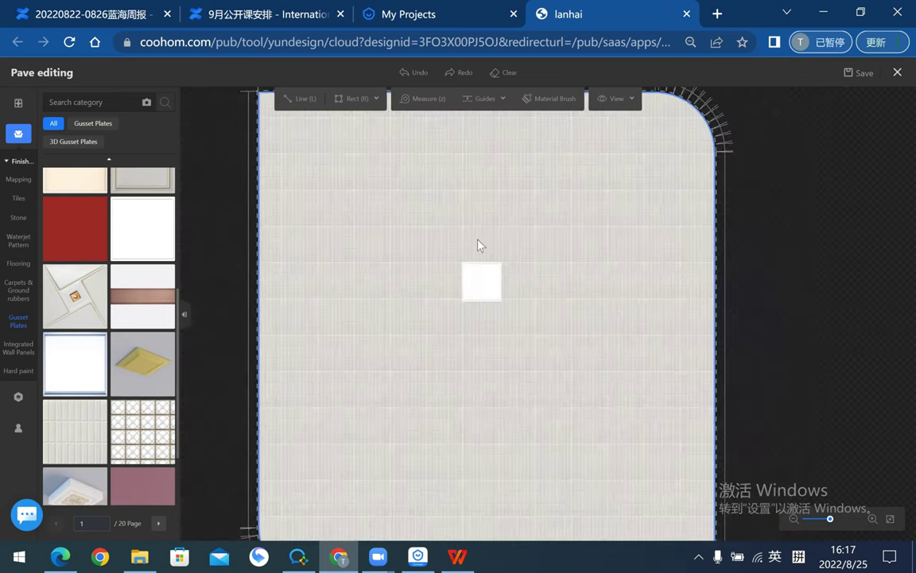
scroll(493, 286, up, 1)
scroll(505, 296, up, 1)
- Duplicate the white plate and drop the copy toward the shape's upper right
click(493, 291)
click(560, 242)
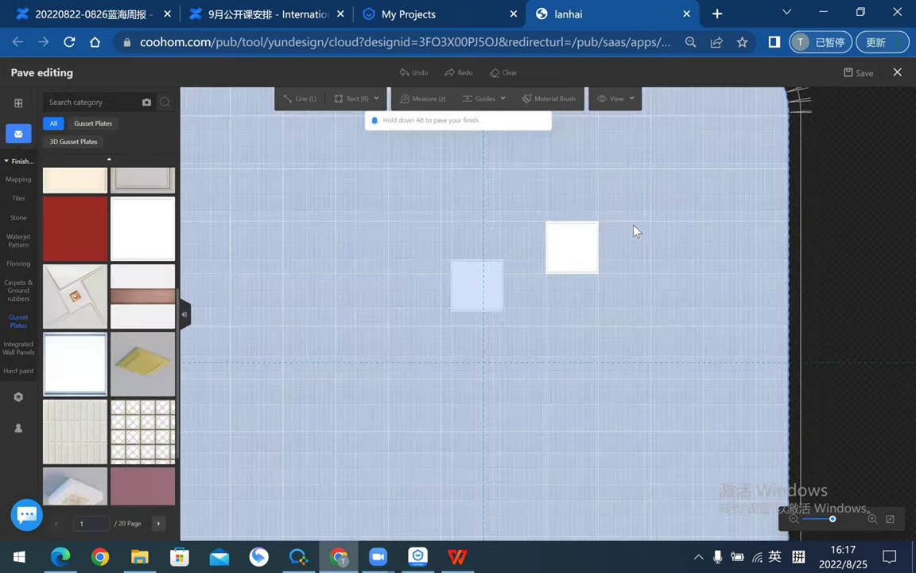
scroll(604, 227, down, 1)
click(557, 227)
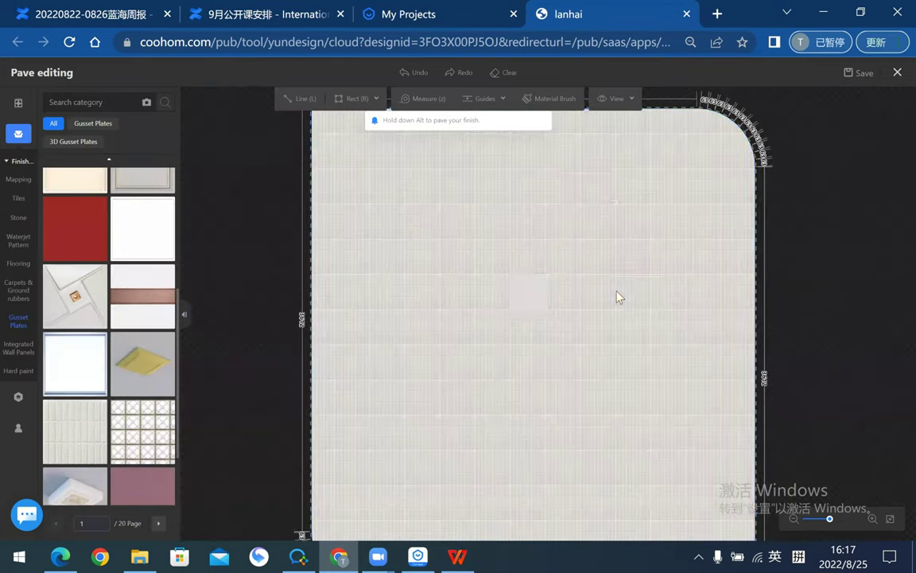
scroll(413, 326, down, 2)
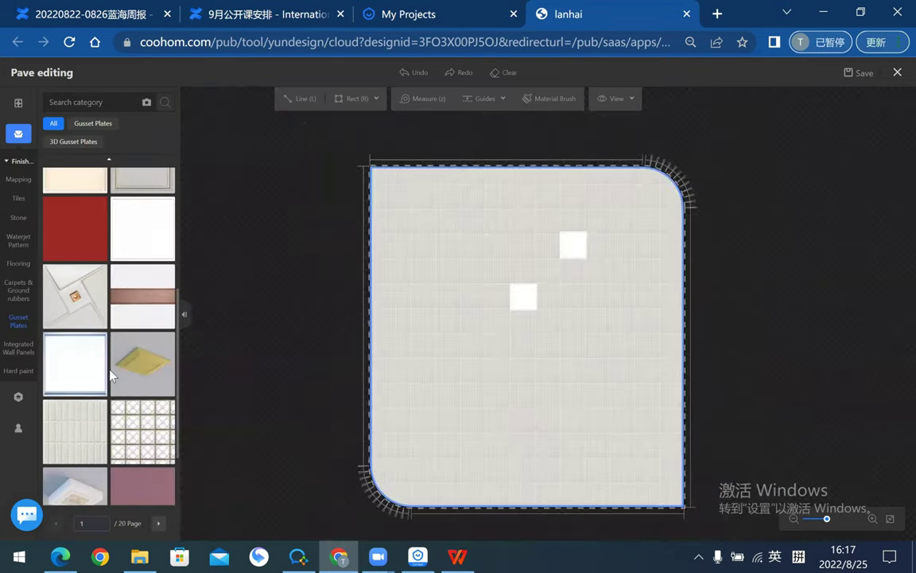
scroll(112, 334, down, 3)
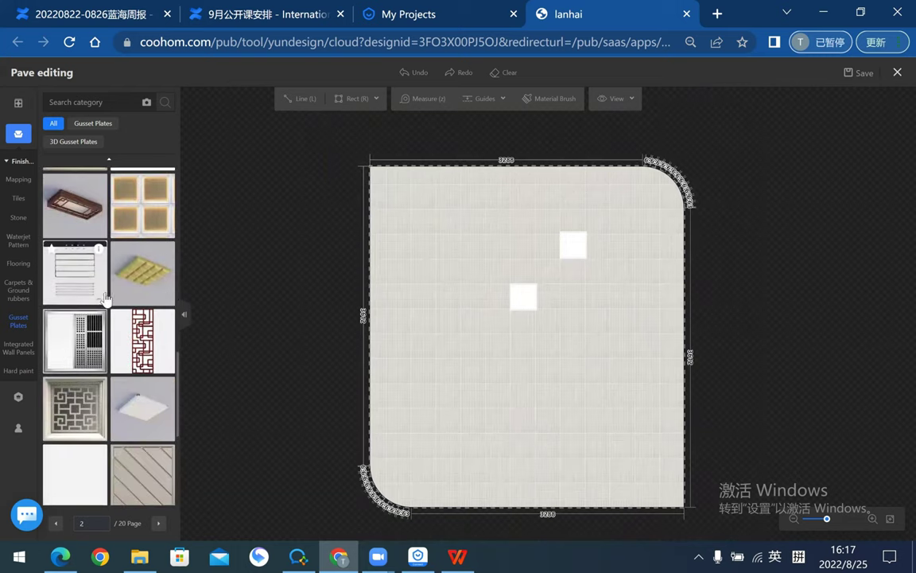
scroll(135, 342, down, 5)
scroll(144, 350, down, 2)
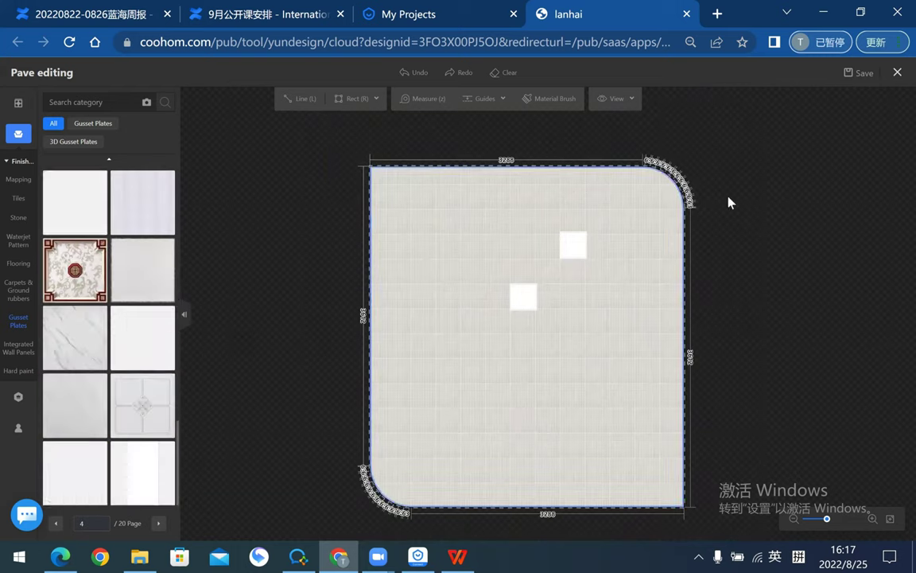
- Exit the paving and ceiling editors, then orbit up to view the ceiling and back wall
key(Escape)
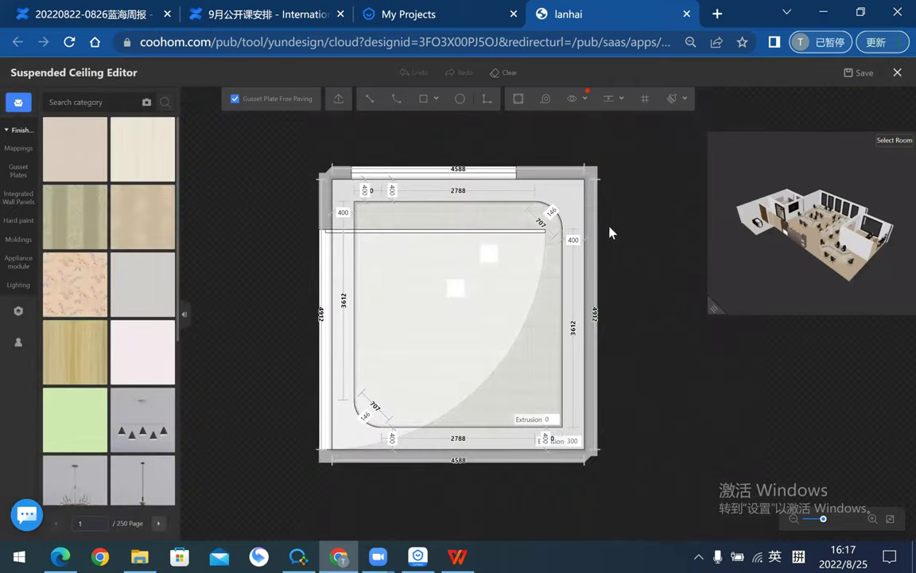
key(Escape)
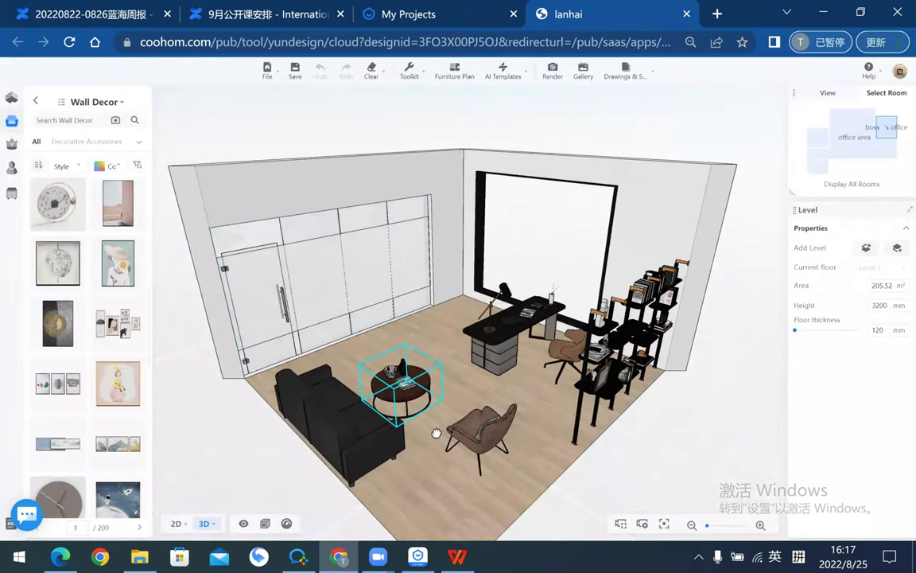
mouse_move(436, 433)
mouse_down()
mouse_move(430, 237)
mouse_move(713, 272)
mouse_move(597, 276)
mouse_move(623, 222)
mouse_move(580, 182)
mouse_up()
click(614, 192)
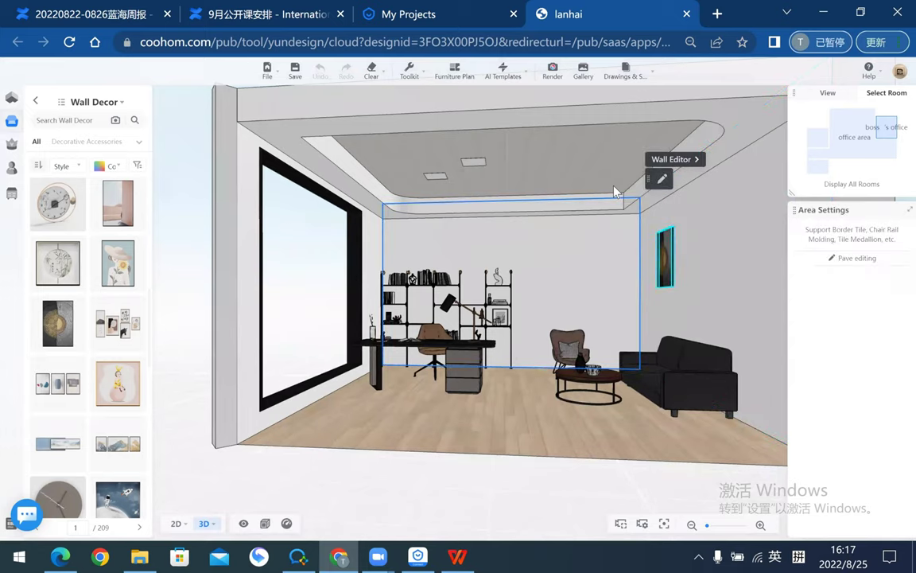
- Open the back wall in its editor and find the American walnut wood veneer
click(614, 192)
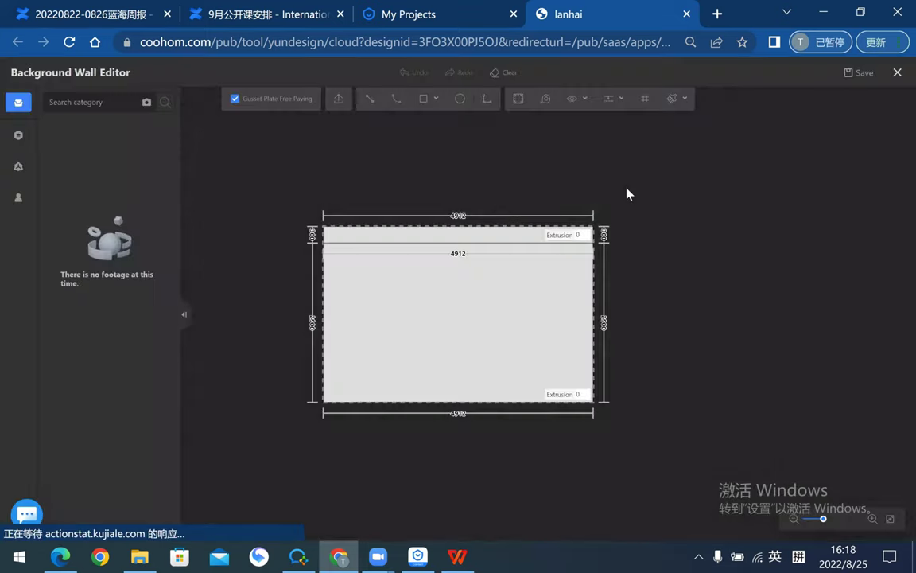
click(18, 148)
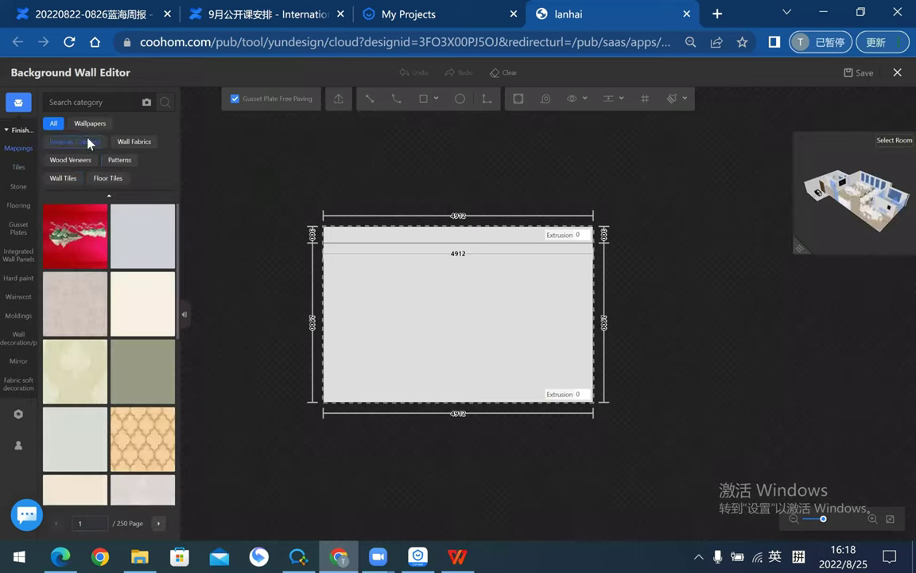
click(87, 164)
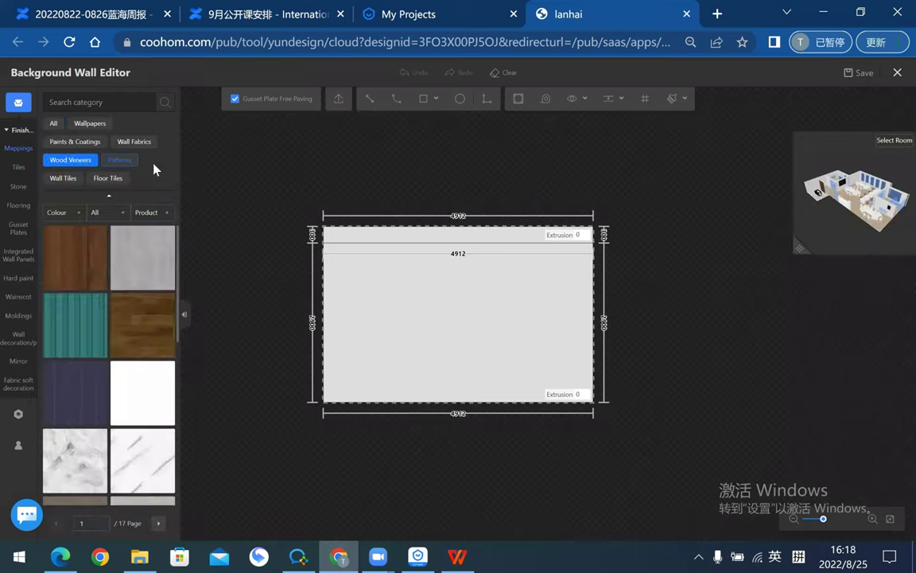
click(101, 125)
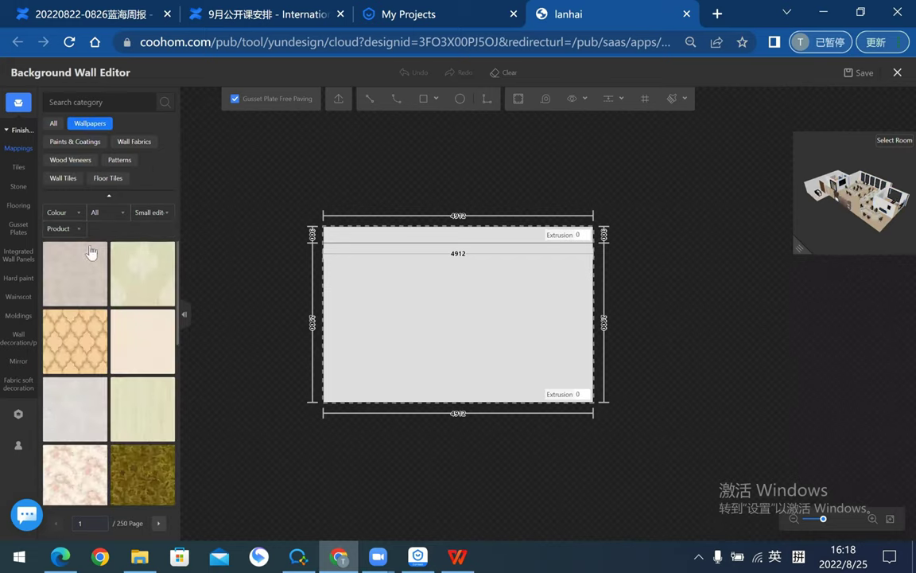
scroll(151, 331, down, 3)
scroll(152, 331, down, 2)
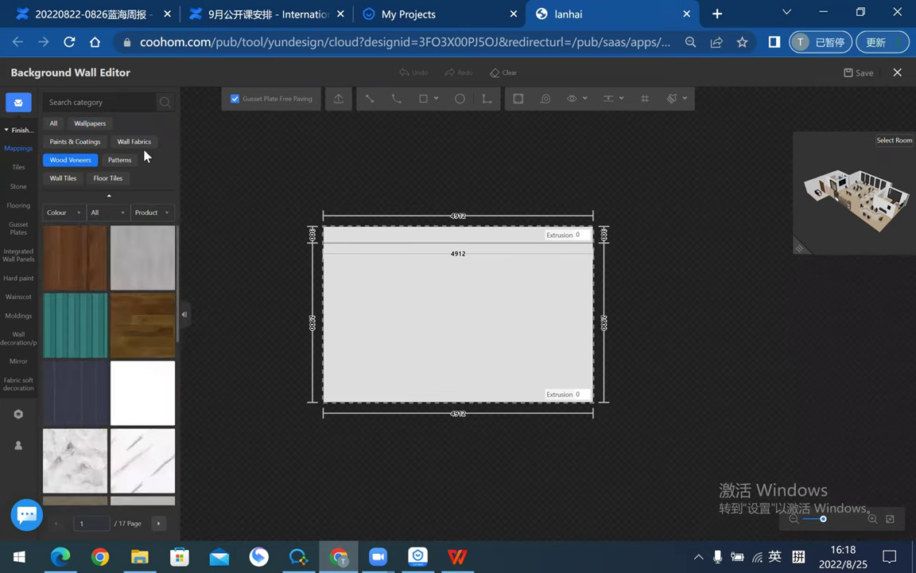
scroll(135, 356, down, 1)
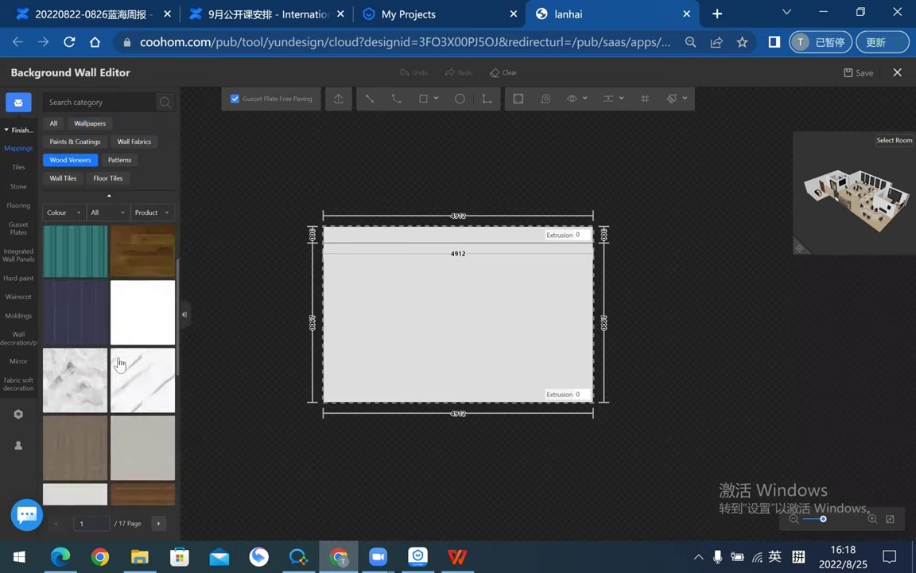
scroll(132, 424, down, 1)
scroll(131, 424, down, 1)
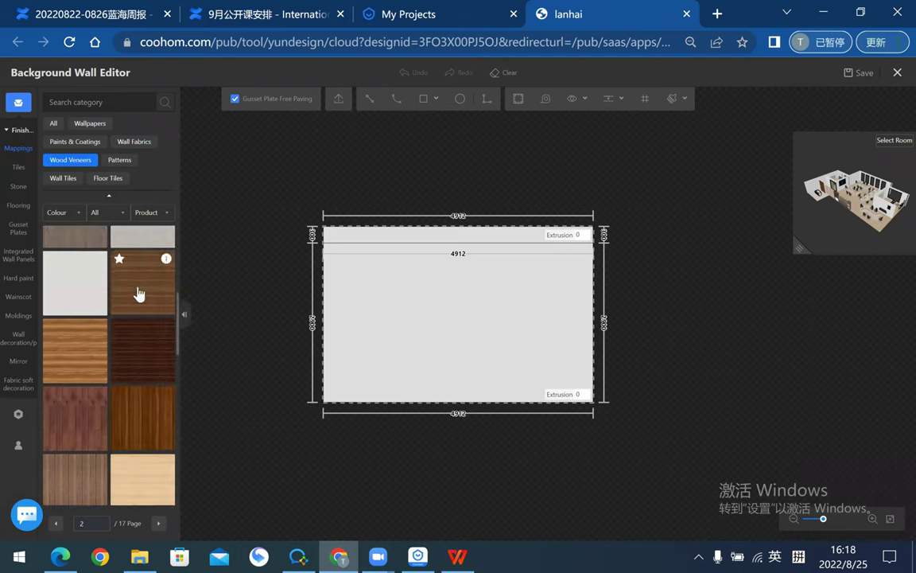
mouse_move(97, 260)
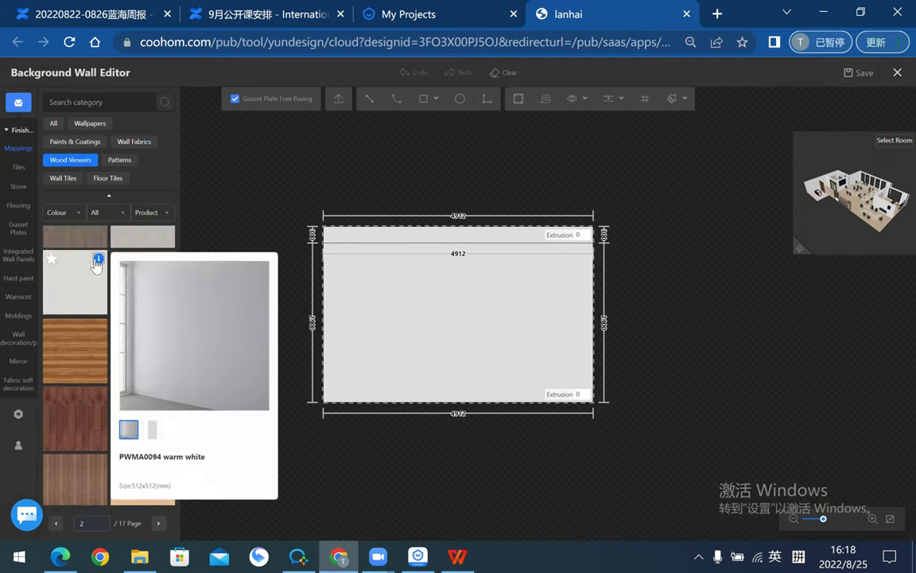
click(388, 342)
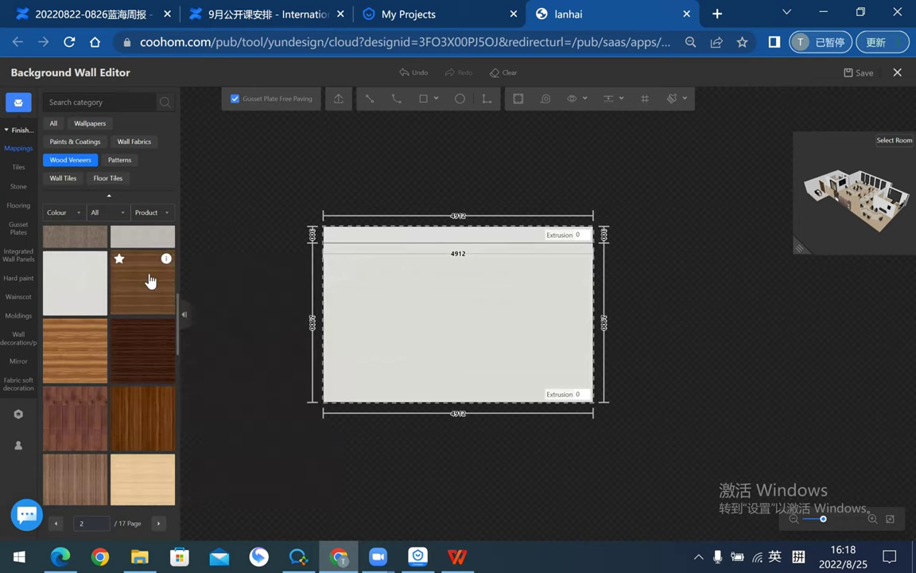
mouse_move(165, 258)
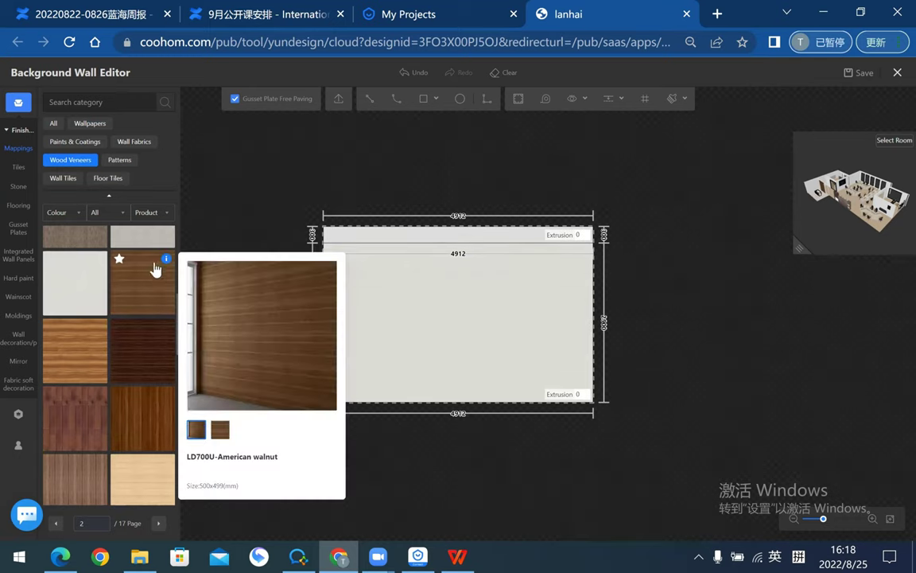
- Lay the American walnut veneer on the wall panel and close the Background Wall Editor
drag(155, 270, 459, 319)
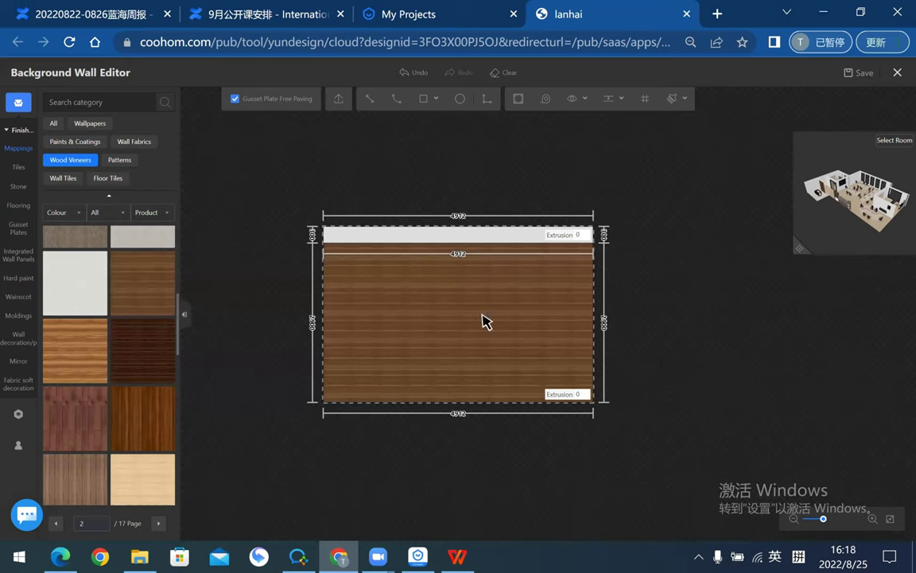
click(485, 321)
click(628, 275)
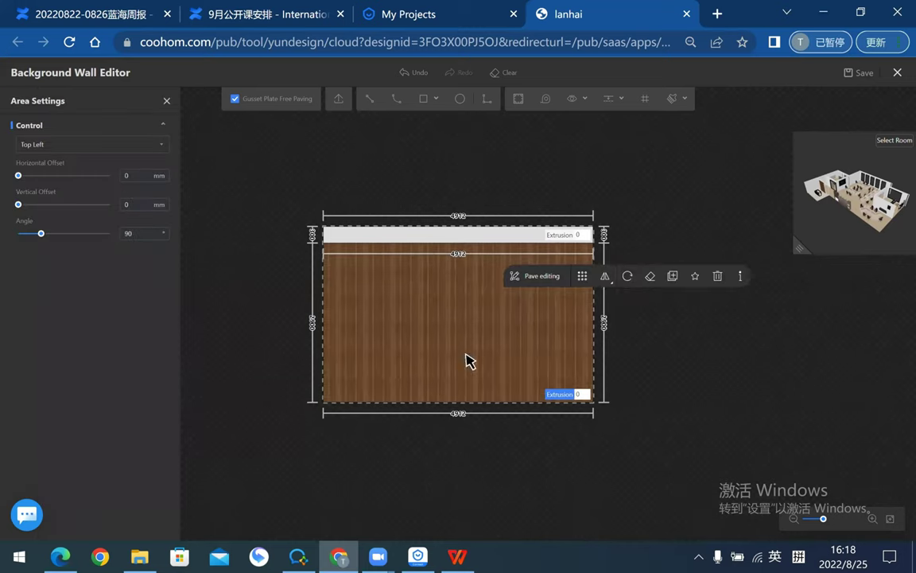
key(Escape)
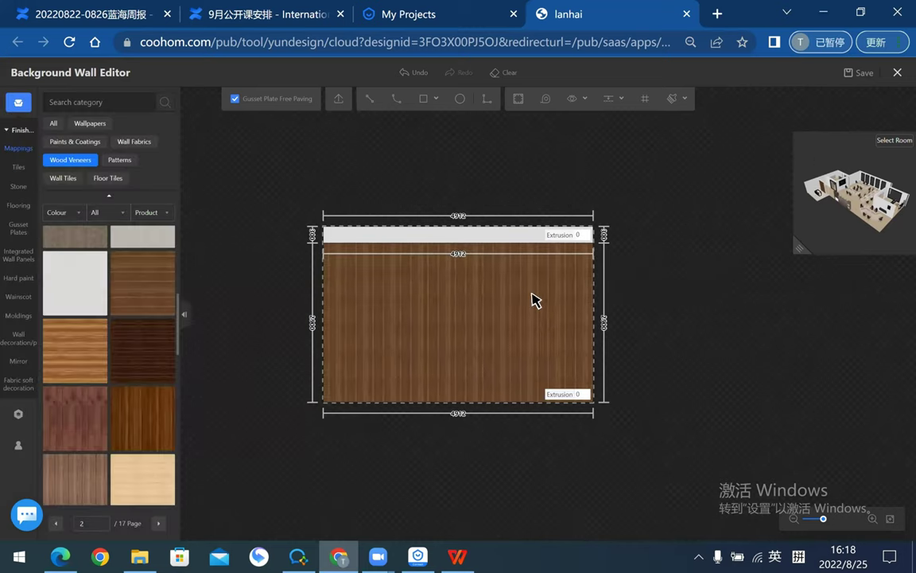
key(Escape)
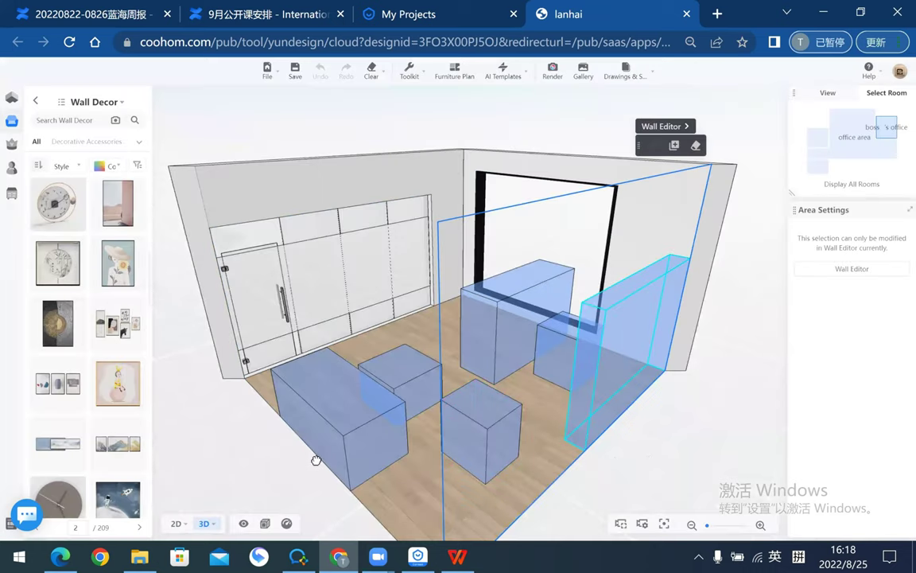
- Display all office rooms, orbit and zoom toward the glass office, and select its floor
click(852, 184)
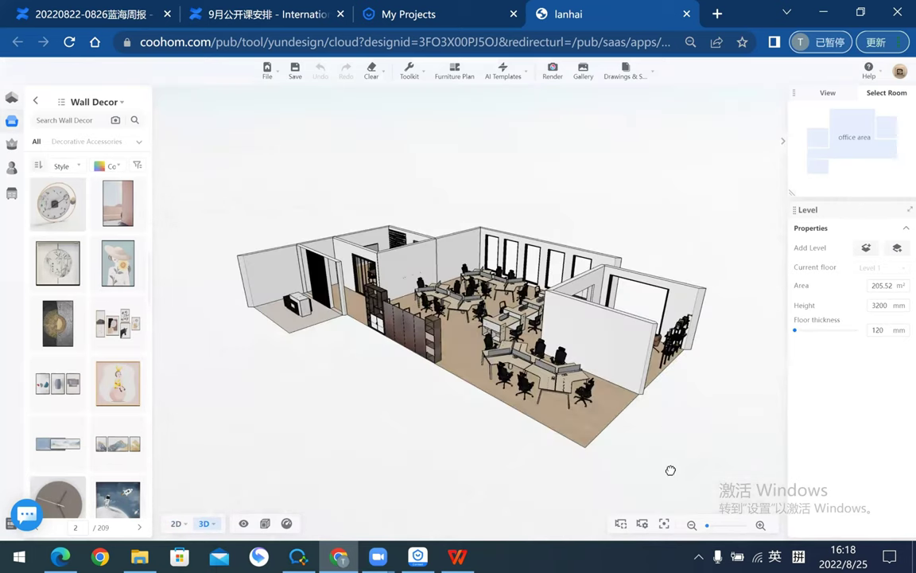
mouse_move(670, 470)
mouse_down()
mouse_move(580, 225)
mouse_move(610, 257)
mouse_up()
drag(496, 307, 440, 329)
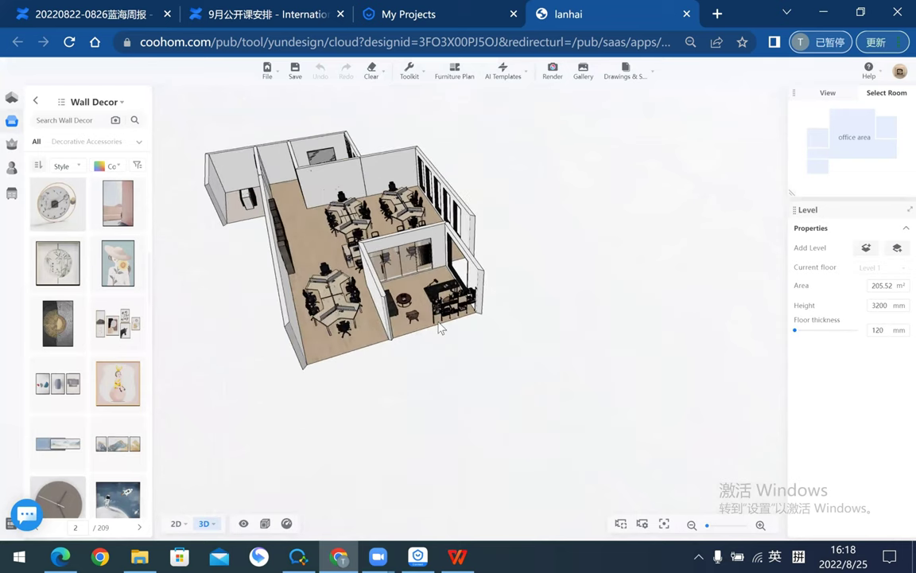
scroll(457, 302, up, 5)
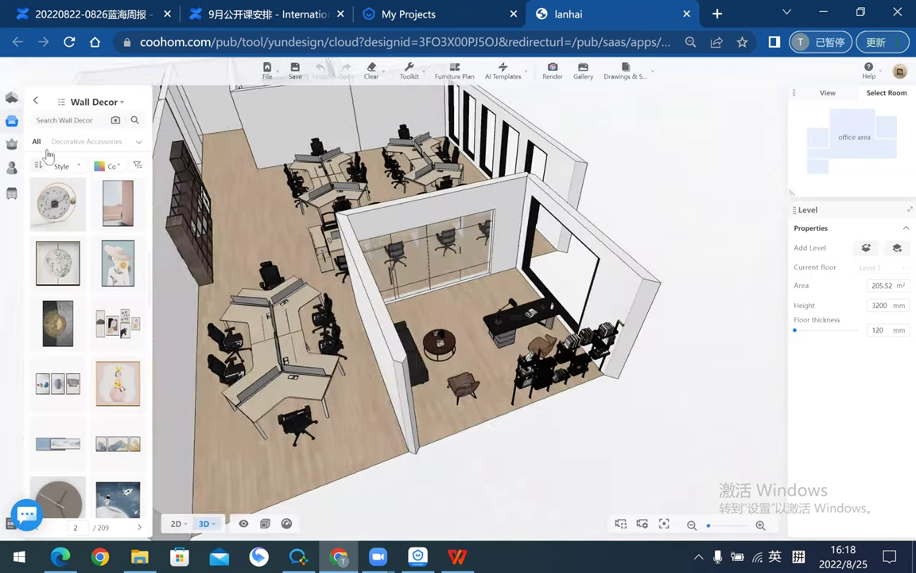
scroll(517, 310, up, 5)
click(574, 340)
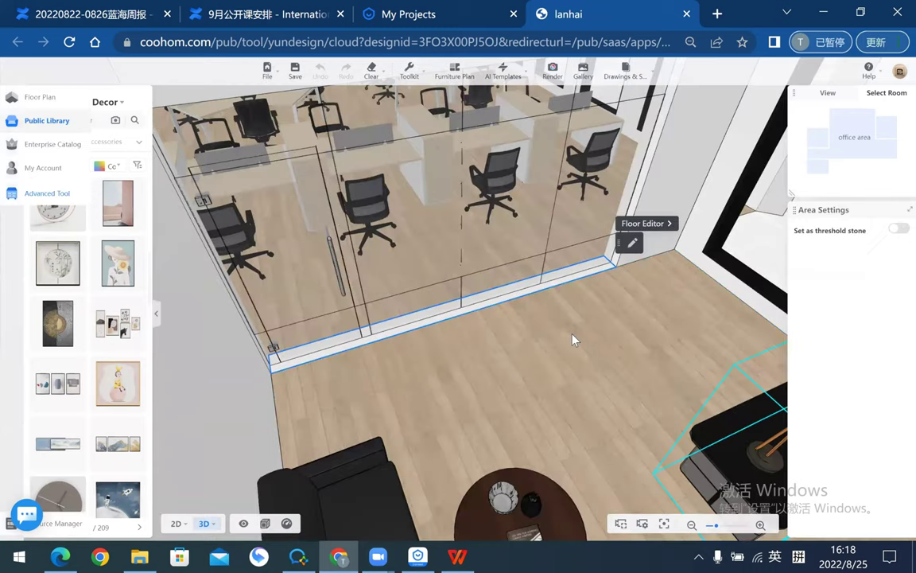
- Save the project, open the floor editor and eyedrop the wood floor's paving material
double_click(575, 339)
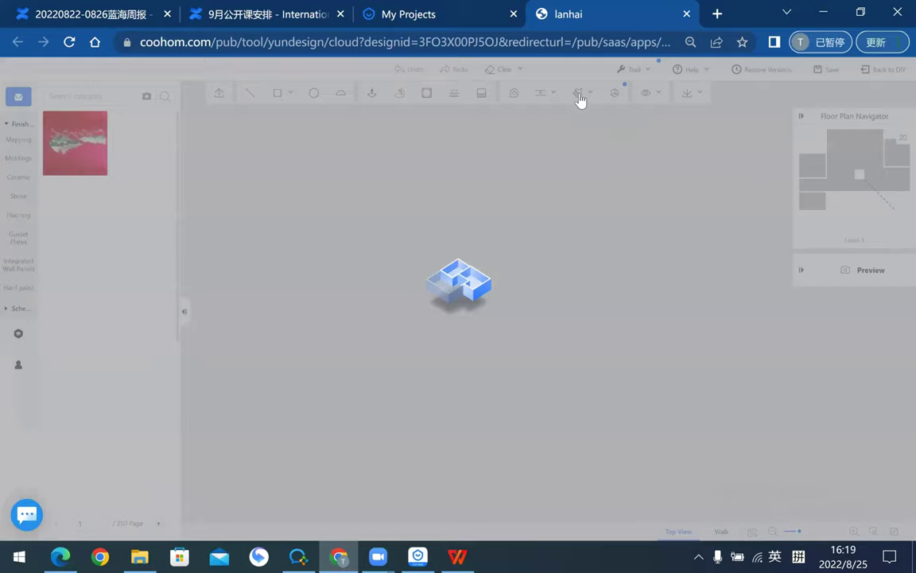
click(579, 94)
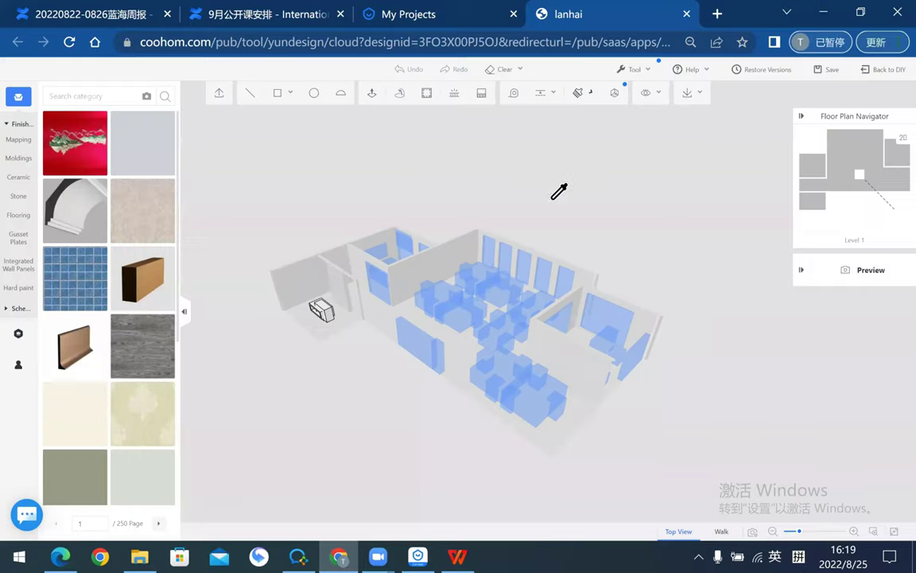
click(495, 253)
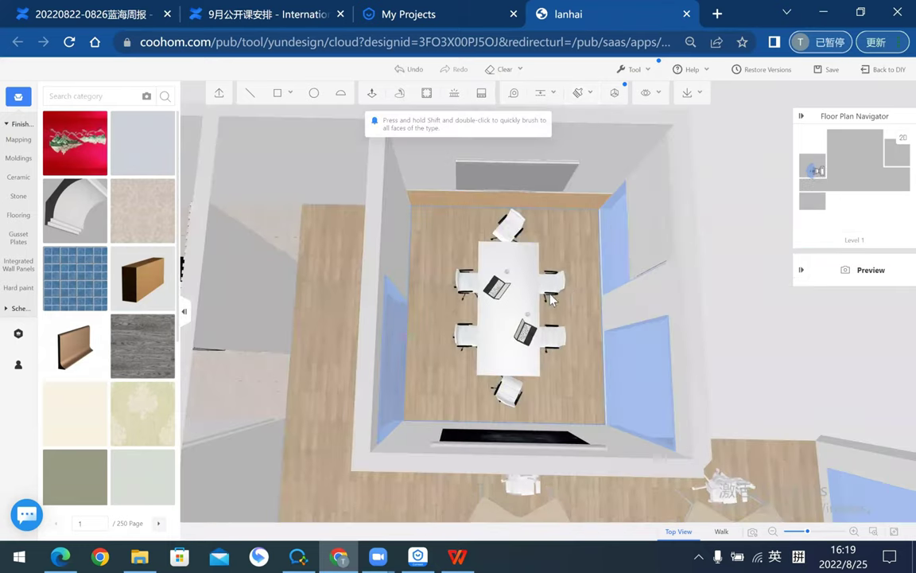
scroll(653, 300, down, 2)
scroll(652, 300, down, 2)
scroll(652, 329, down, 2)
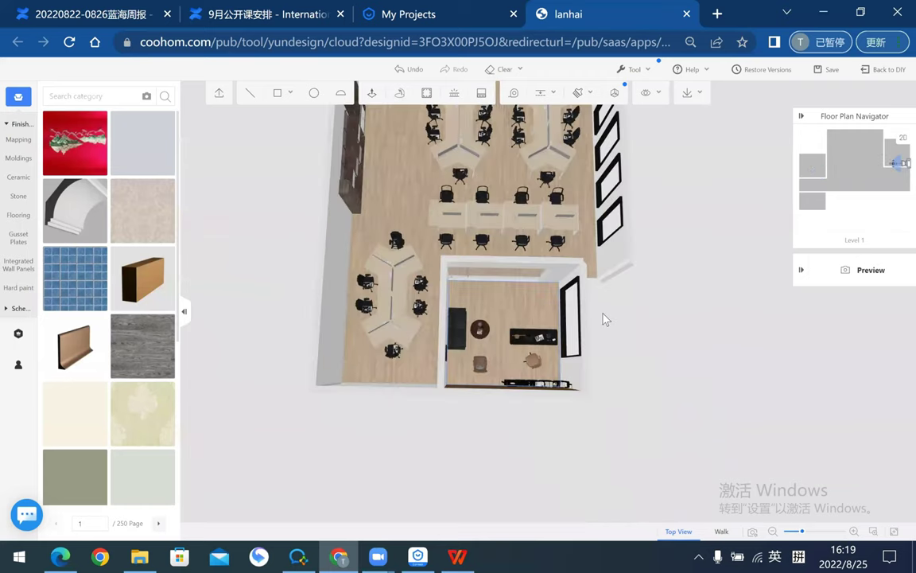
- Orbit back to a high-angle 3D overview of the office, bookshelf and back walls
scroll(504, 247, up, 2)
scroll(503, 237, up, 2)
scroll(503, 222, up, 2)
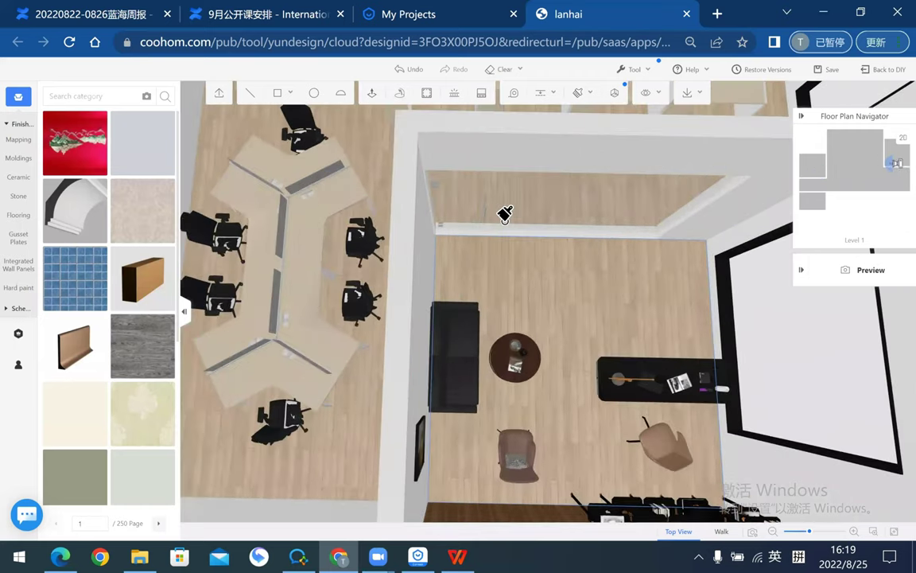
scroll(505, 215, up, 1)
scroll(504, 213, down, 2)
scroll(554, 268, down, 2)
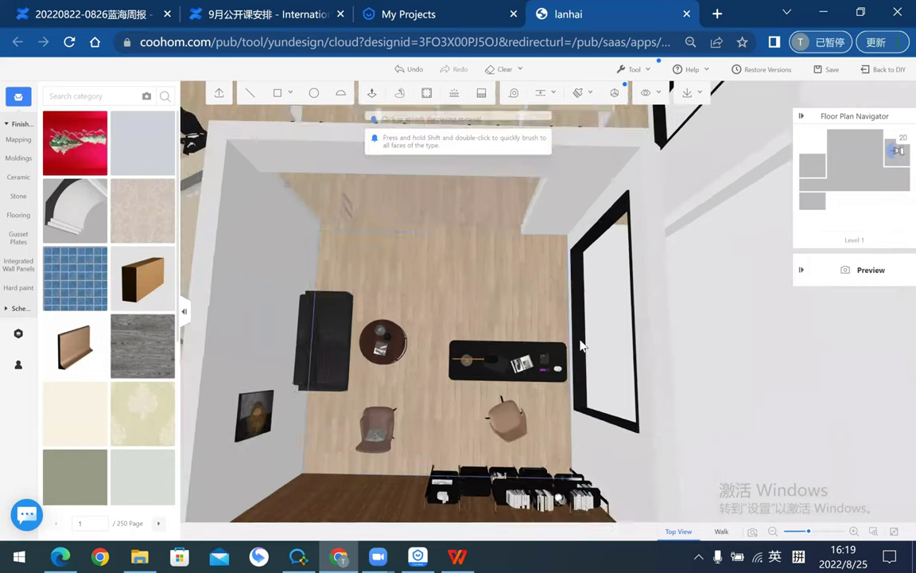
scroll(583, 342, down, 2)
scroll(665, 328, down, 3)
mouse_move(724, 296)
mouse_down()
mouse_move(669, 322)
mouse_move(630, 295)
mouse_move(734, 433)
mouse_move(605, 290)
mouse_move(769, 370)
mouse_move(436, 346)
mouse_move(374, 323)
mouse_move(529, 329)
mouse_move(617, 347)
mouse_move(499, 351)
mouse_move(558, 350)
mouse_up()
scroll(558, 350, up, 5)
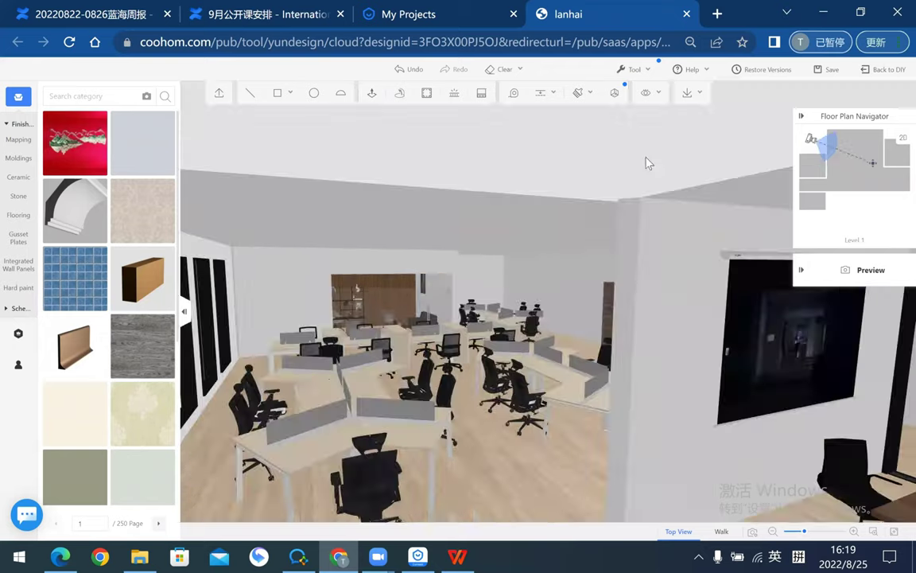
scroll(646, 163, down, 5)
mouse_move(645, 163)
mouse_down()
mouse_move(419, 285)
mouse_move(358, 275)
mouse_move(453, 377)
mouse_move(679, 374)
mouse_up()
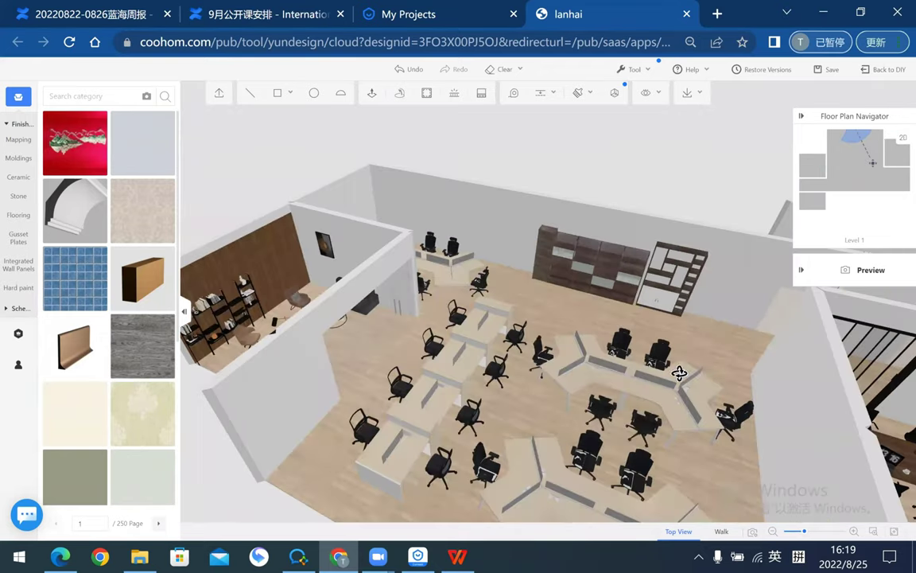
mouse_move(743, 365)
mouse_down()
mouse_move(753, 364)
mouse_move(684, 290)
mouse_move(585, 354)
mouse_move(690, 358)
mouse_move(634, 235)
mouse_move(556, 204)
mouse_move(482, 280)
mouse_move(512, 206)
mouse_move(440, 246)
mouse_up()
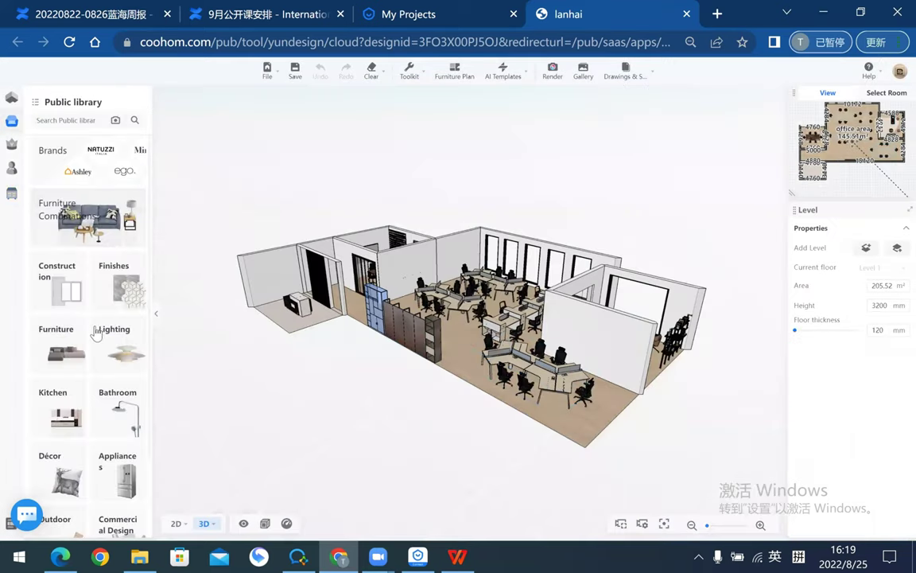
- Browse the Décor category, then search the public library for 'lrintg' printing items
scroll(115, 363, down, 2)
click(63, 374)
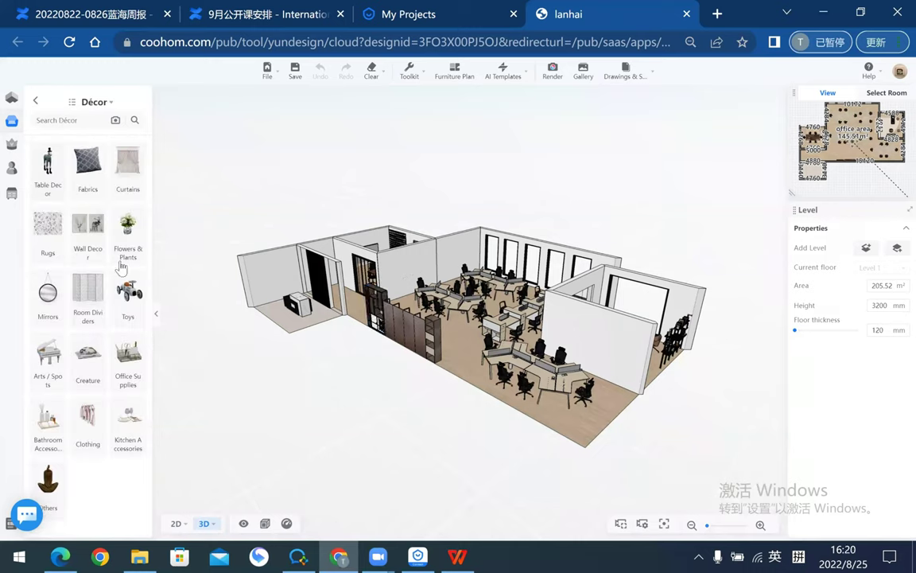
click(36, 101)
click(47, 120)
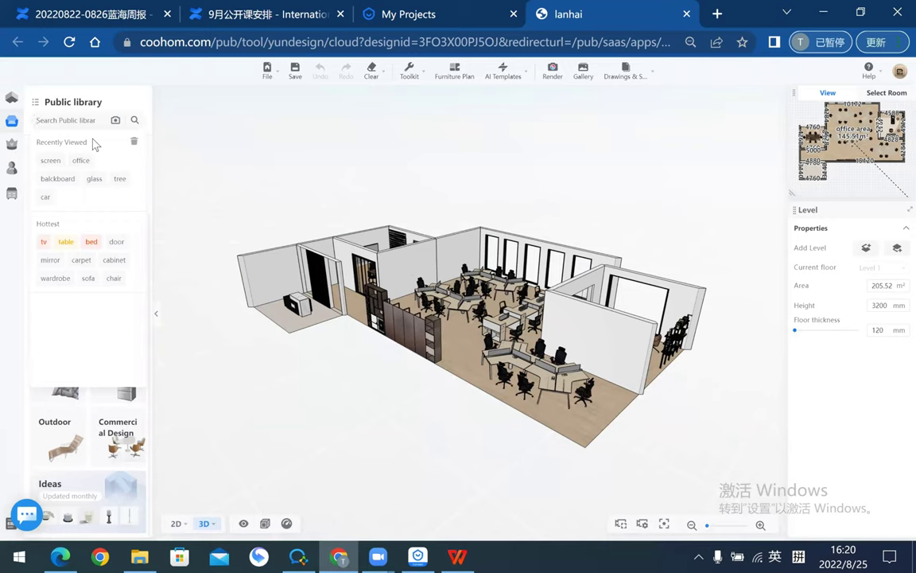
text(l)
text(rint)
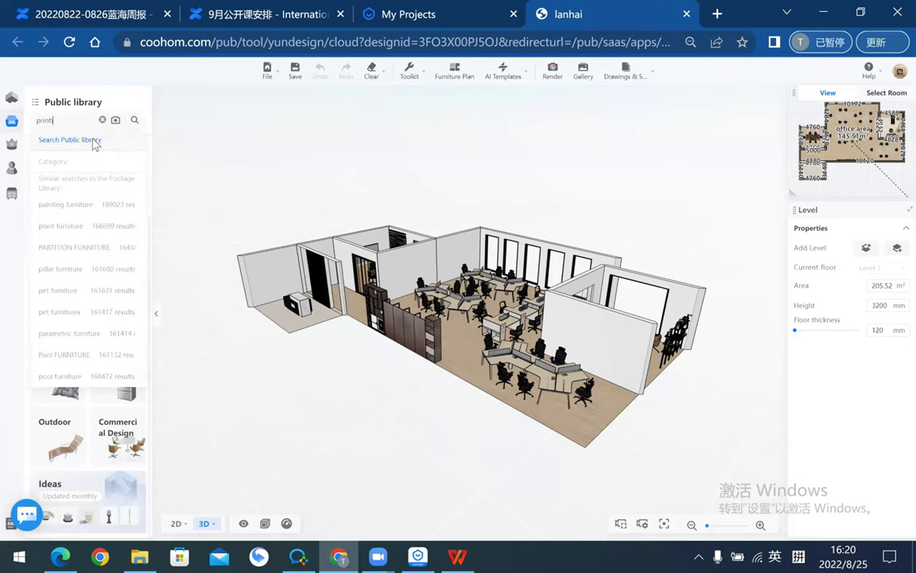
text(g)
key(Return)
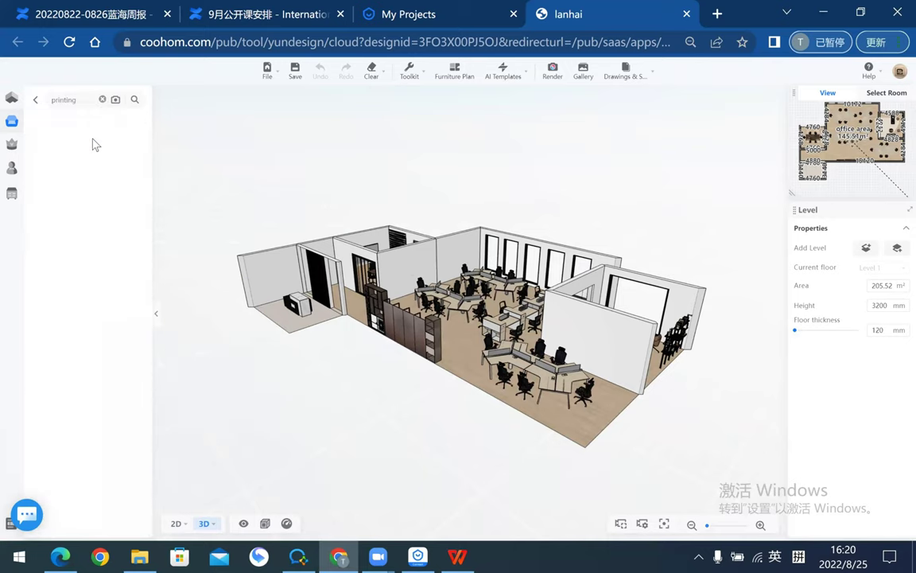
scroll(93, 321, down, 2)
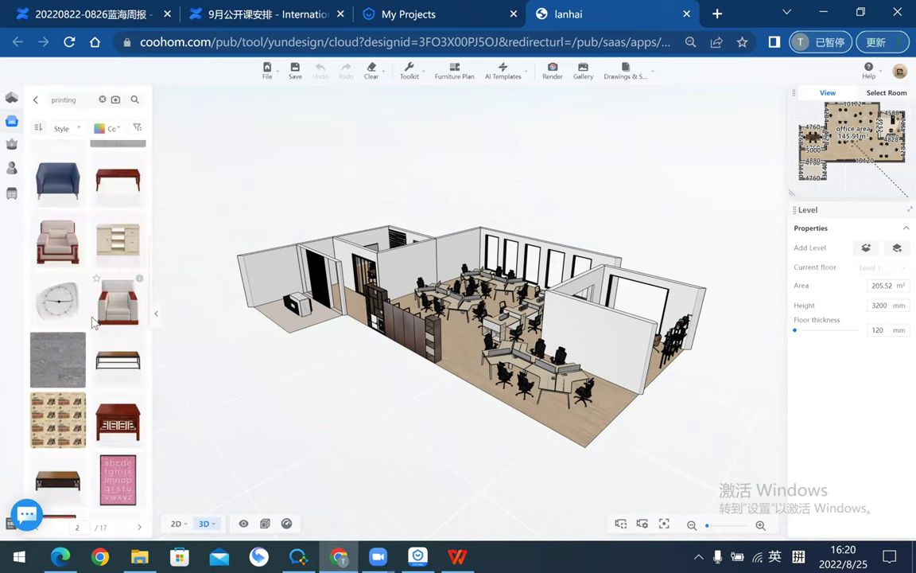
scroll(93, 321, down, 3)
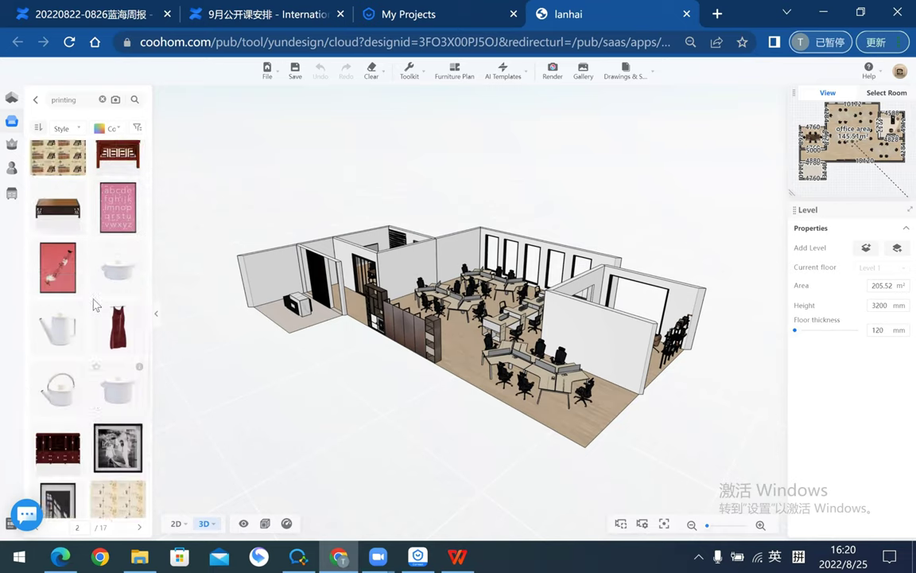
- Clear the search and browse Commercial Design's Office Equipment, from Printer back to All
click(101, 99)
click(36, 99)
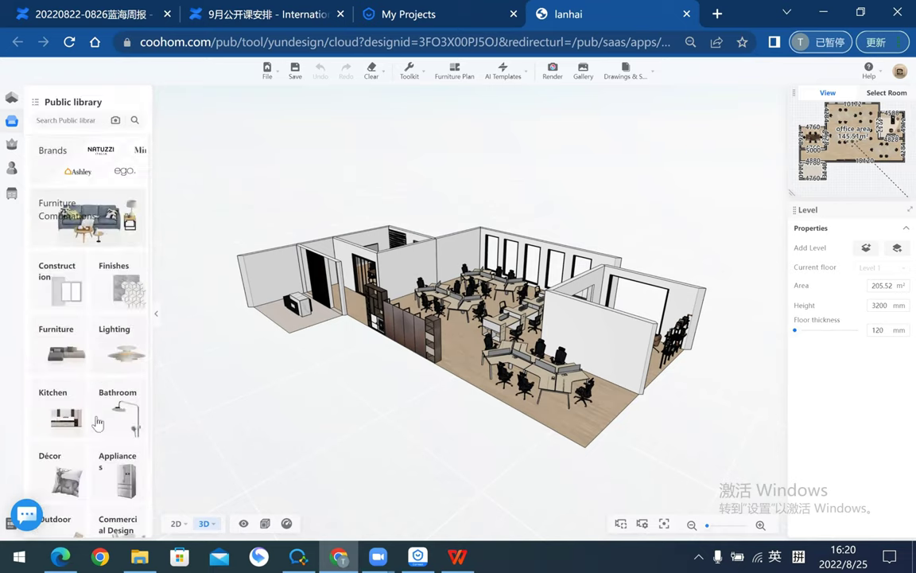
scroll(97, 422, down, 2)
click(118, 434)
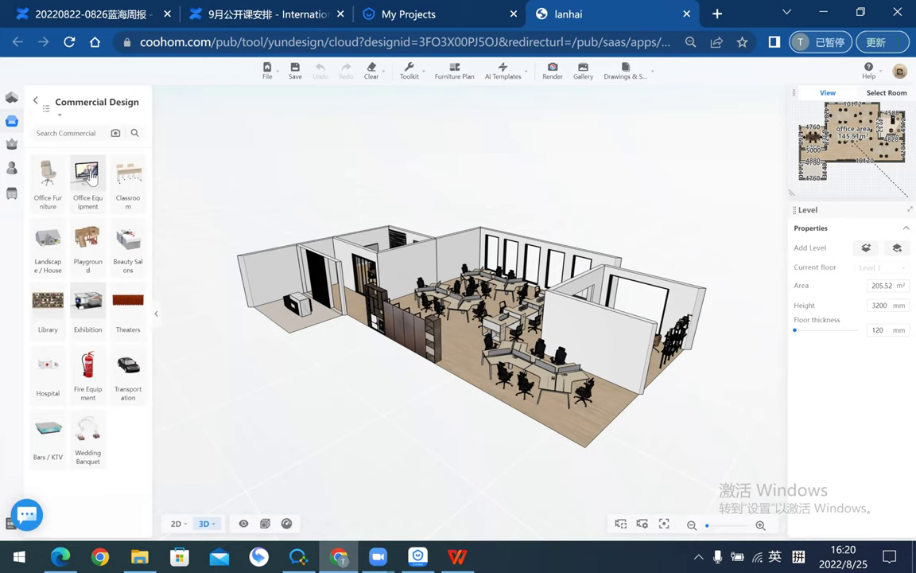
click(91, 178)
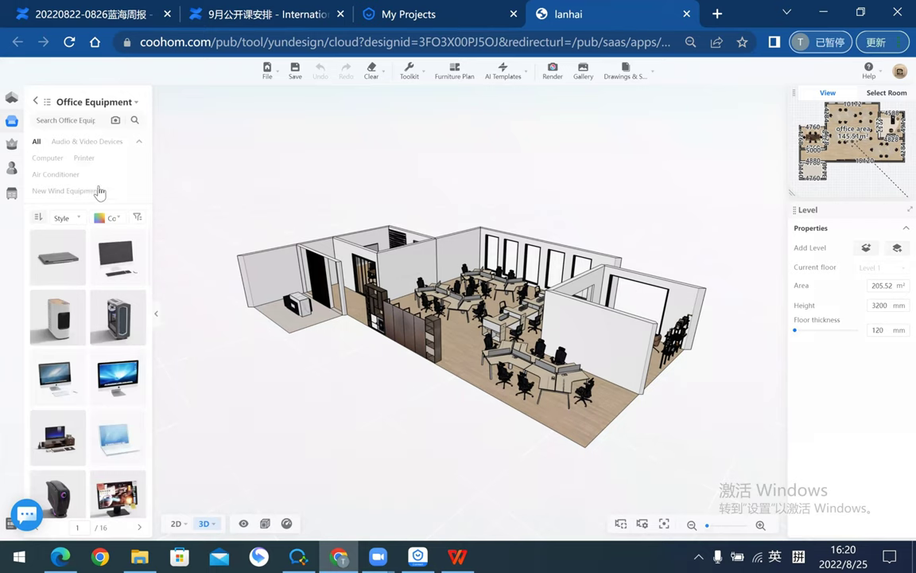
click(84, 158)
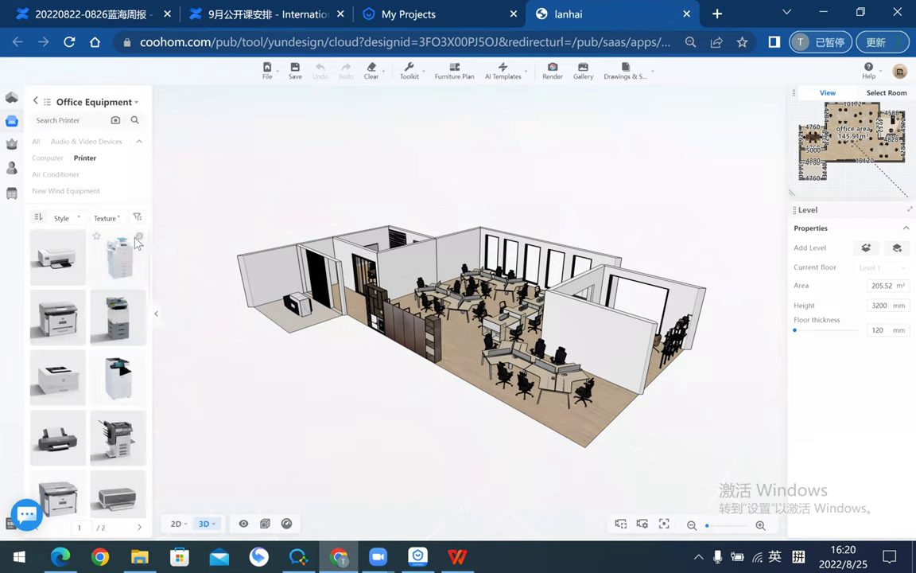
scroll(92, 368, down, 2)
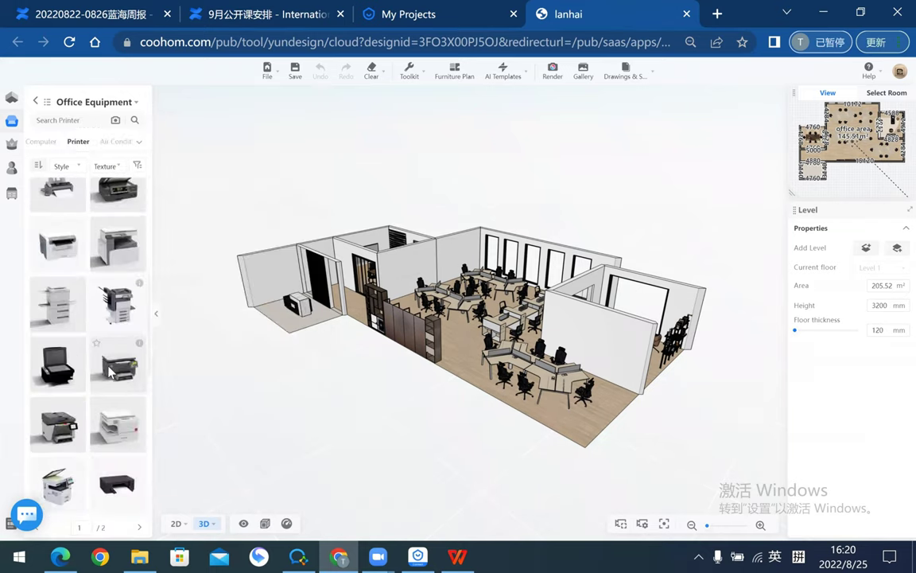
scroll(100, 367, down, 2)
scroll(107, 367, down, 2)
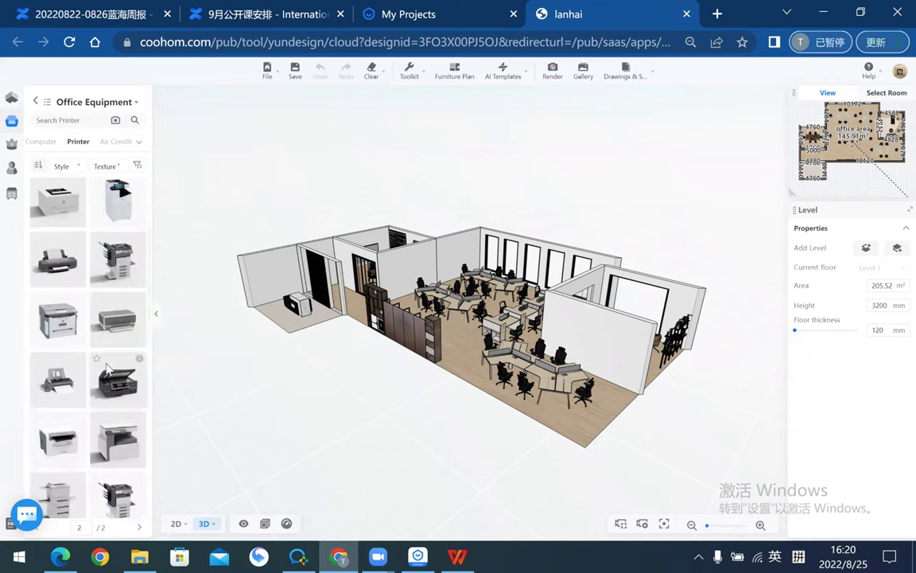
click(35, 102)
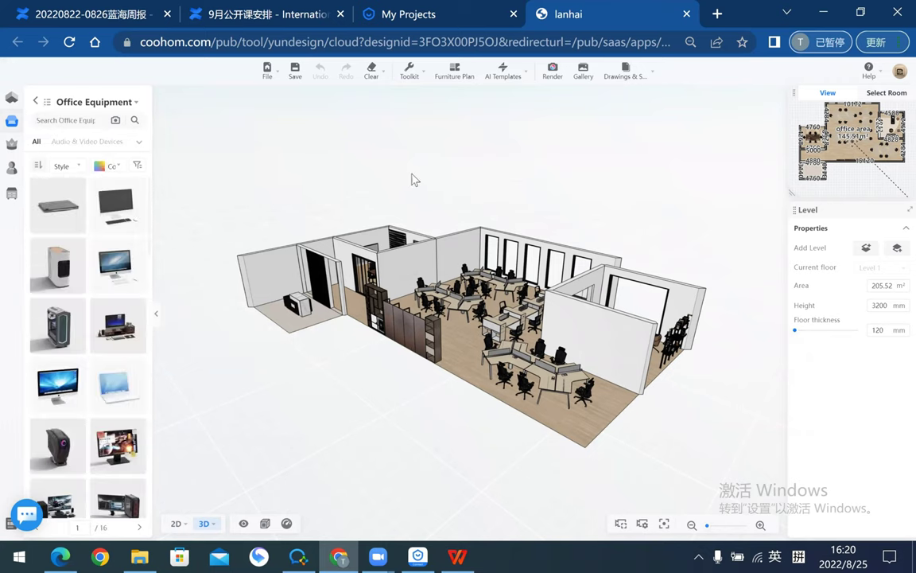
- Orbit, tilt and zoom the 3D office until the entrance room and reception desk fill the view
mouse_move(356, 368)
mouse_down()
mouse_move(419, 365)
mouse_move(385, 233)
mouse_move(426, 183)
mouse_up()
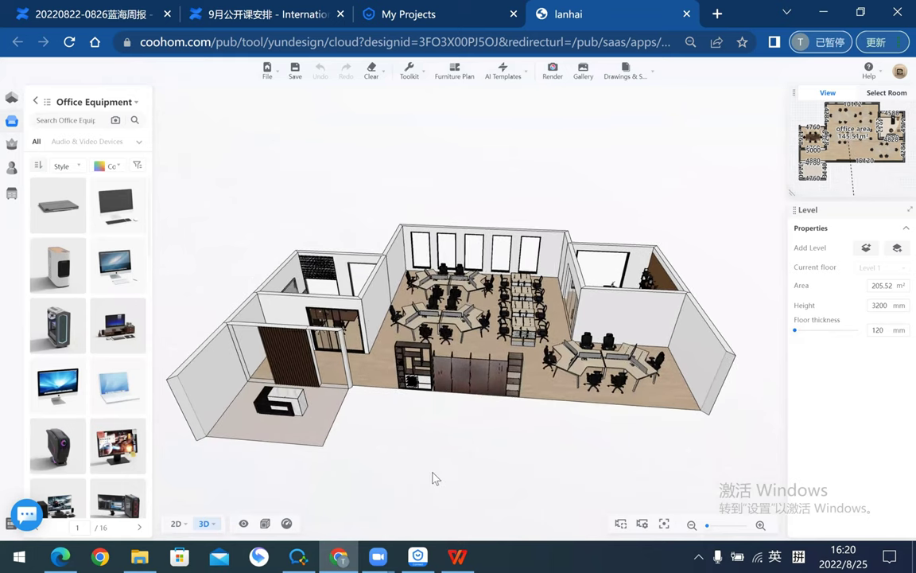
scroll(433, 479, up, 2)
scroll(560, 481, up, 1)
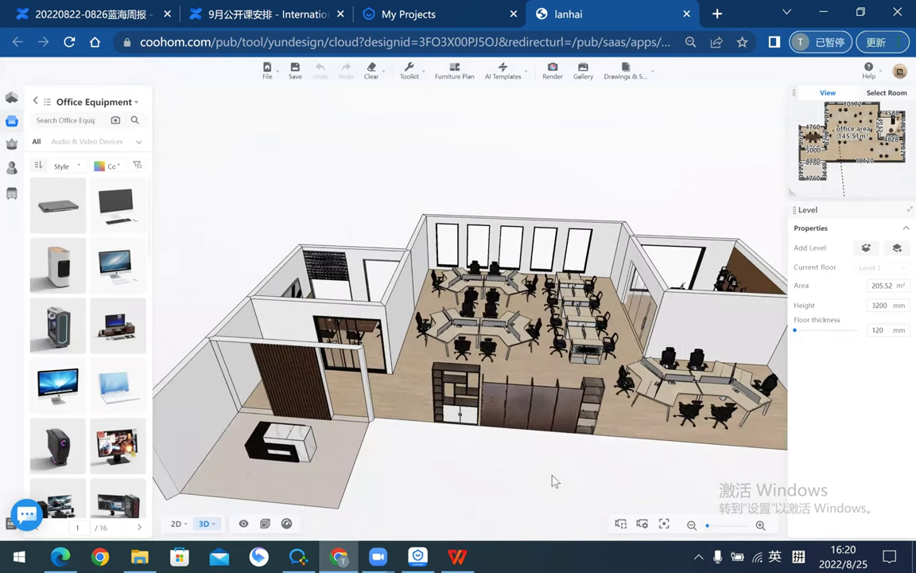
scroll(581, 487, up, 1)
mouse_move(583, 489)
mouse_down()
mouse_move(583, 480)
mouse_move(536, 474)
mouse_up()
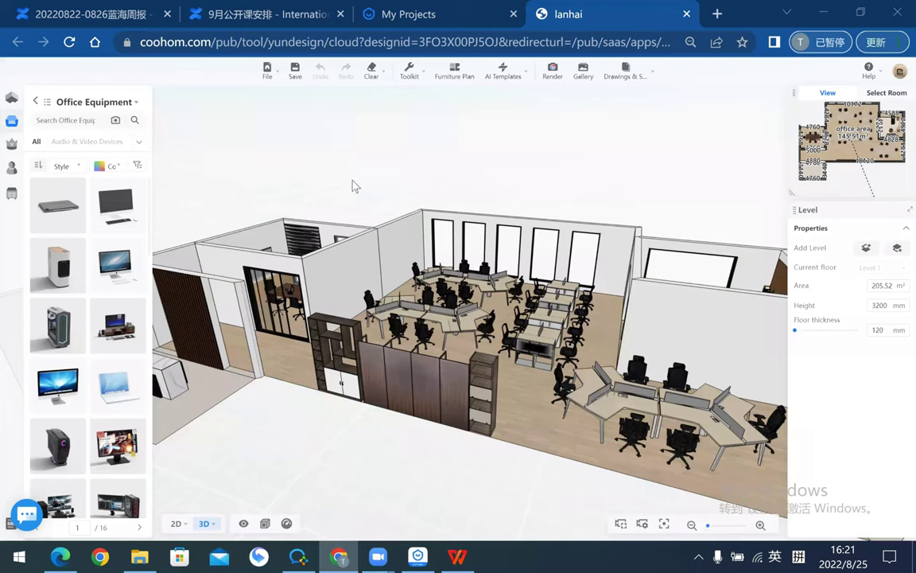
mouse_move(372, 184)
mouse_down()
mouse_move(365, 194)
mouse_move(525, 166)
mouse_move(475, 285)
mouse_up()
scroll(526, 165, up, 3)
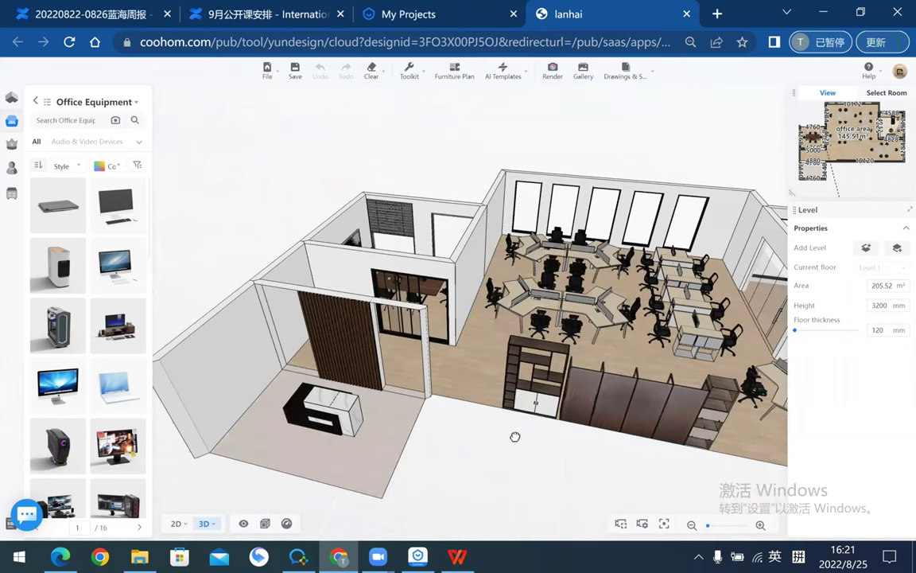
mouse_move(392, 337)
mouse_down()
mouse_move(359, 381)
mouse_move(525, 419)
mouse_move(471, 388)
mouse_move(361, 394)
mouse_move(379, 409)
mouse_move(341, 352)
mouse_move(463, 161)
mouse_move(254, 404)
mouse_move(227, 353)
mouse_move(367, 393)
mouse_move(556, 396)
mouse_move(423, 412)
mouse_up()
scroll(485, 459, up, 2)
scroll(484, 458, up, 2)
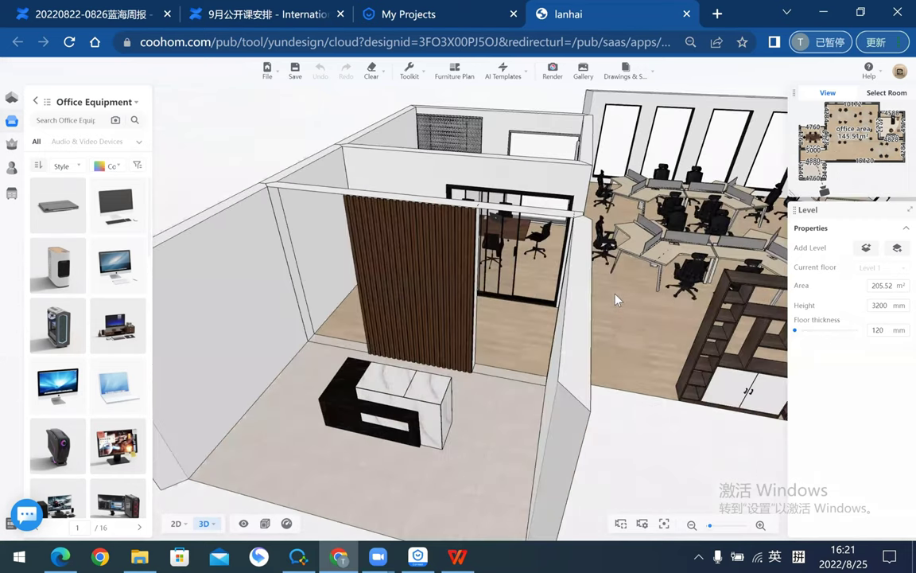
scroll(472, 331, up, 2)
scroll(470, 332, down, 3)
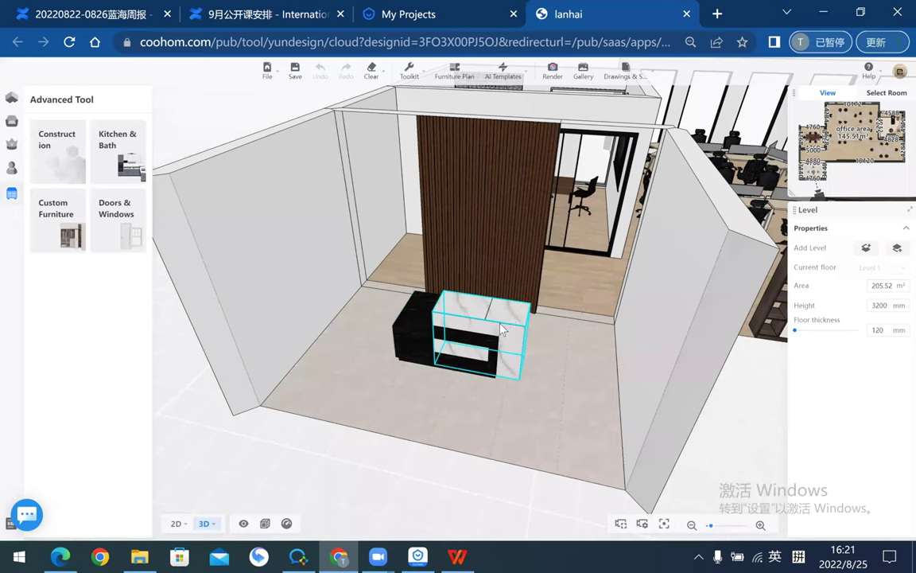
- Select the reception desk to inspect it, deselect it, and orbit around the entrance room
click(414, 332)
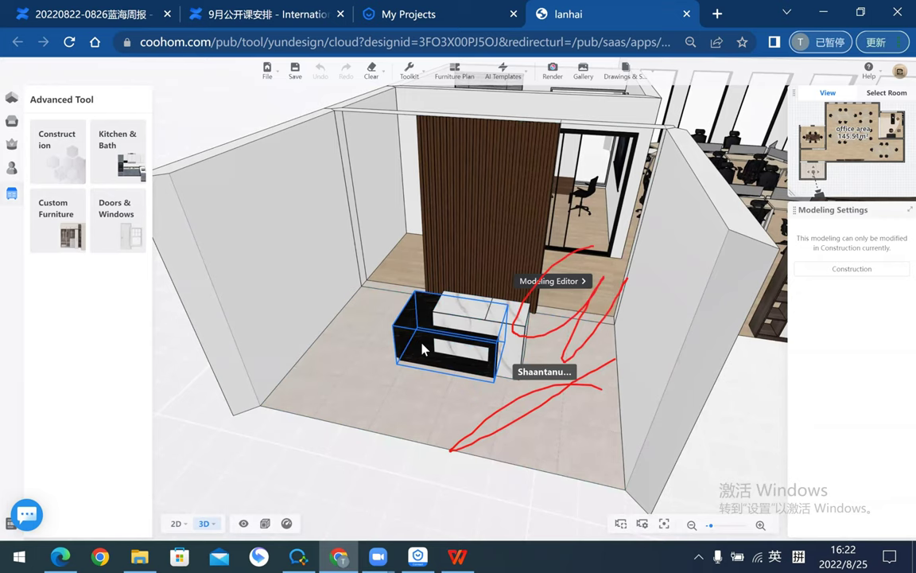
click(372, 462)
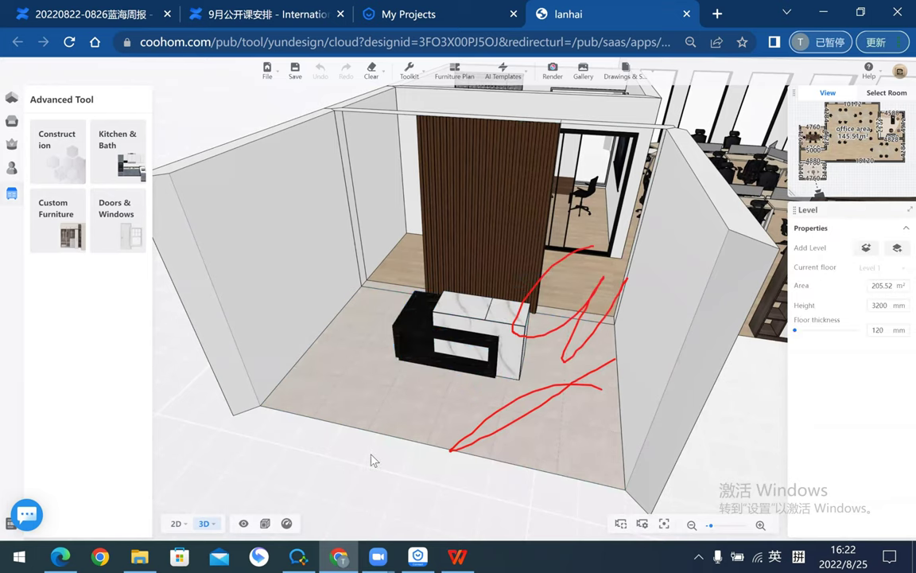
mouse_move(367, 478)
mouse_down()
mouse_move(421, 458)
mouse_move(401, 452)
mouse_move(575, 470)
mouse_move(753, 429)
mouse_move(658, 425)
mouse_move(658, 433)
mouse_move(669, 425)
mouse_up()
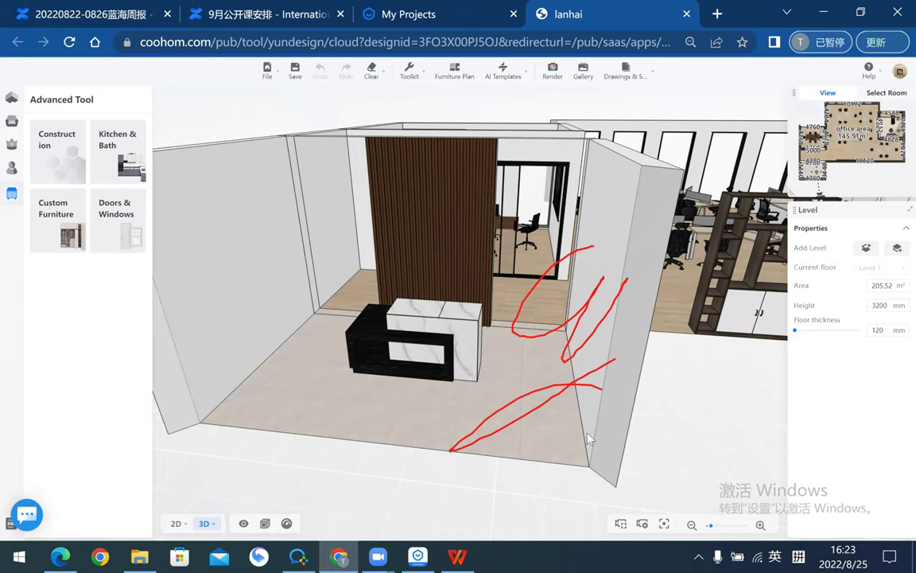
- Frame the reception desk, slatted wall and glass door from a lower angle
mouse_move(495, 461)
mouse_down()
mouse_move(535, 409)
mouse_move(391, 453)
mouse_up()
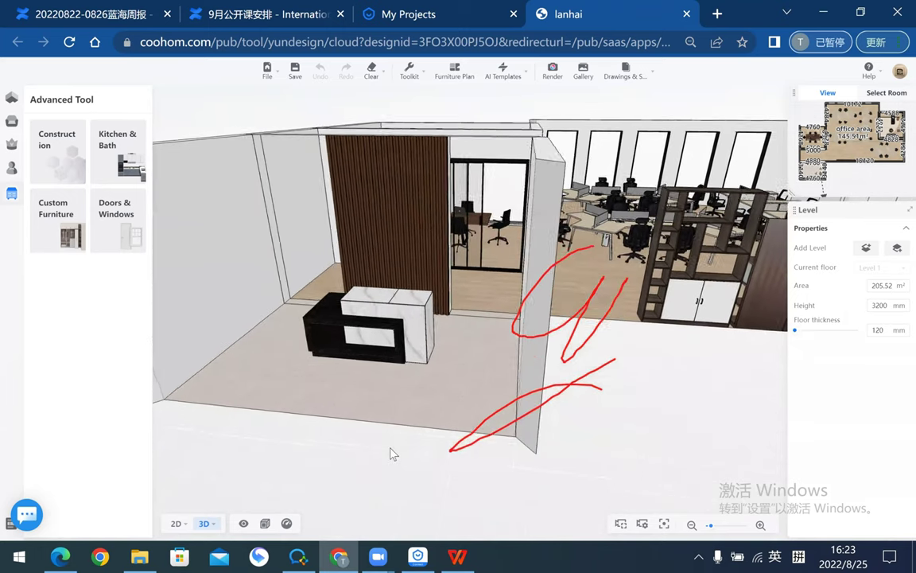
drag(390, 453, 423, 433)
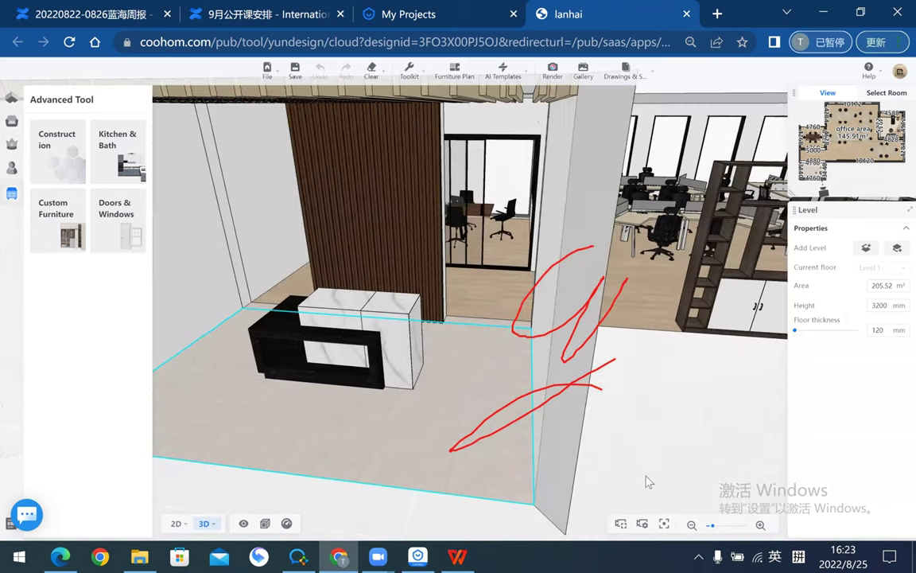
scroll(648, 473, up, 3)
scroll(660, 458, up, 2)
mouse_move(665, 450)
mouse_down()
mouse_move(713, 405)
mouse_move(713, 414)
mouse_move(649, 444)
mouse_move(527, 472)
mouse_move(591, 437)
mouse_up()
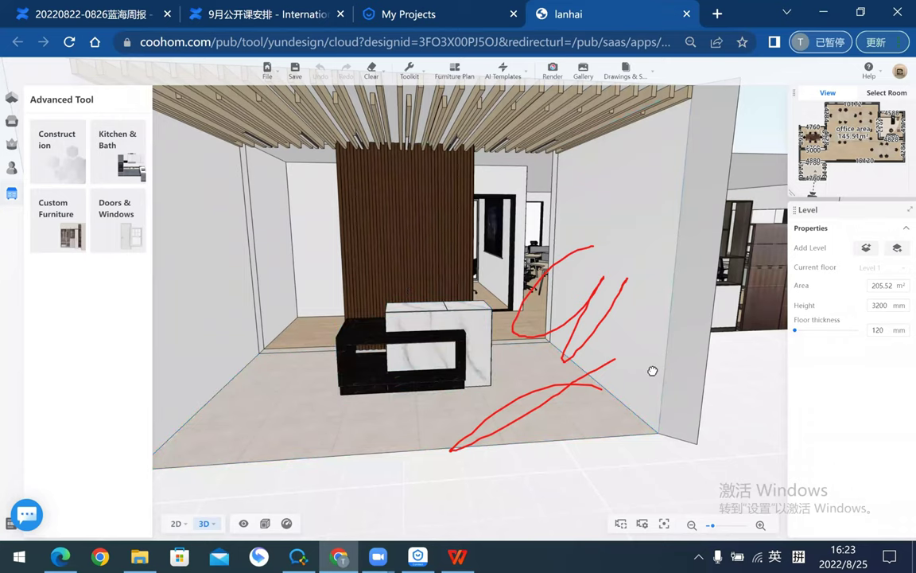
mouse_move(651, 370)
mouse_down()
mouse_move(485, 368)
mouse_move(454, 350)
mouse_move(482, 397)
mouse_move(452, 438)
mouse_move(499, 393)
mouse_up()
- Zoom out to the whole floor, select a workstation cluster, and show the 2D plan with key 1
scroll(498, 393, down, 2)
scroll(572, 388, down, 1)
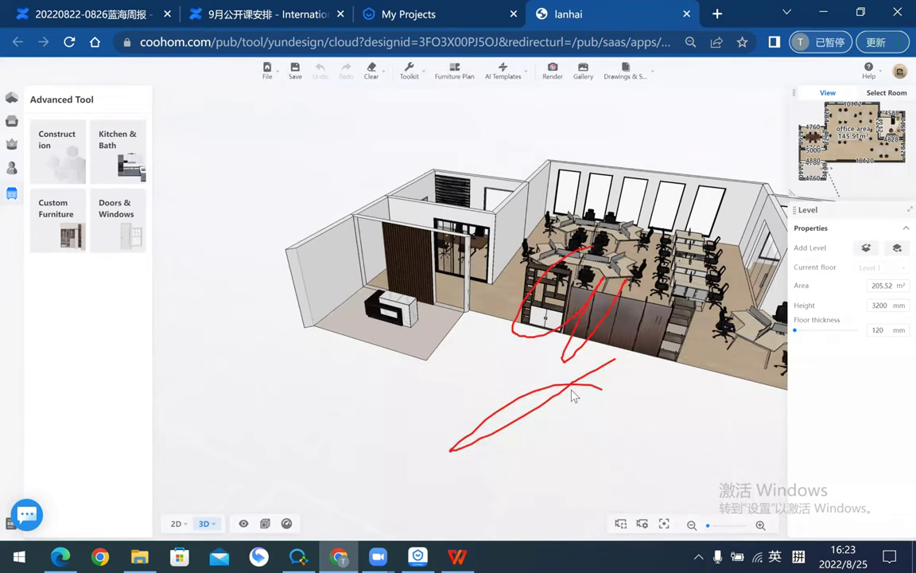
scroll(572, 394, up, 2)
scroll(572, 393, up, 1)
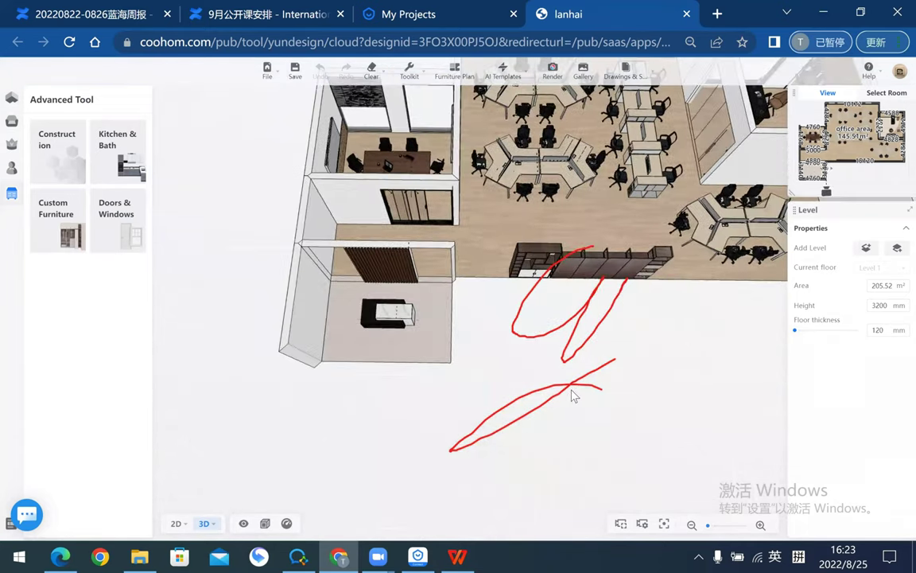
scroll(572, 393, down, 2)
scroll(573, 394, down, 2)
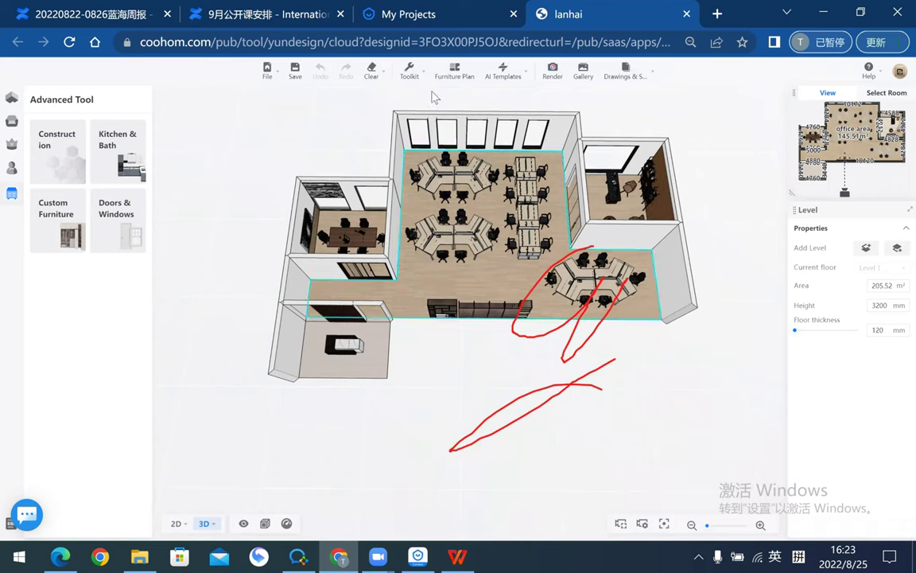
click(426, 239)
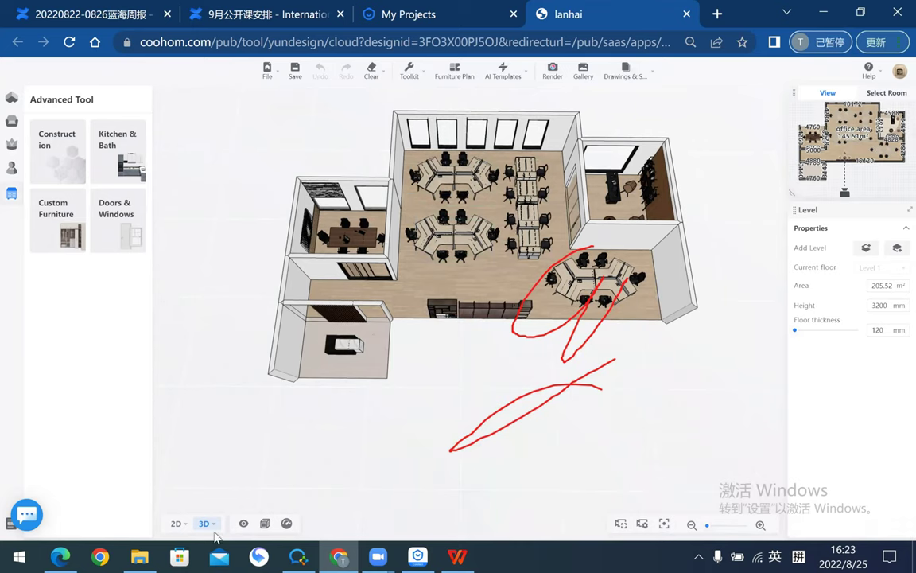
key(1)
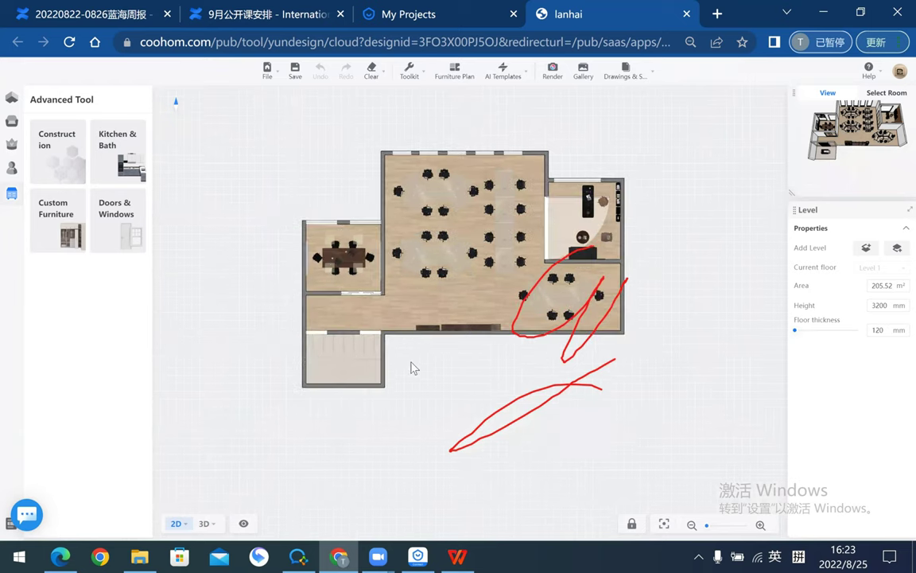
- Zoom and pan the 2D plan, then return to the 3D aerial view and zoom in
scroll(409, 368, up, 3)
drag(414, 391, 380, 384)
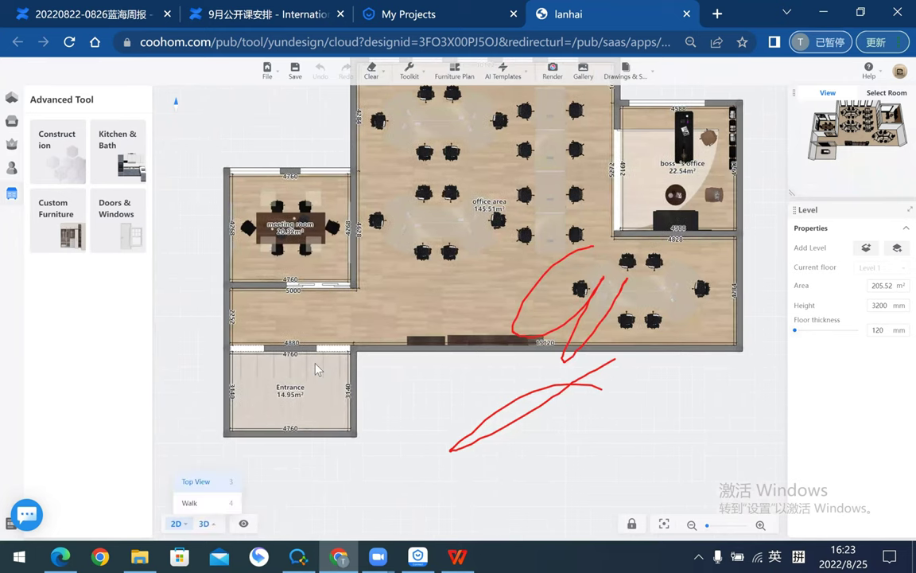
click(196, 481)
scroll(358, 381, up, 1)
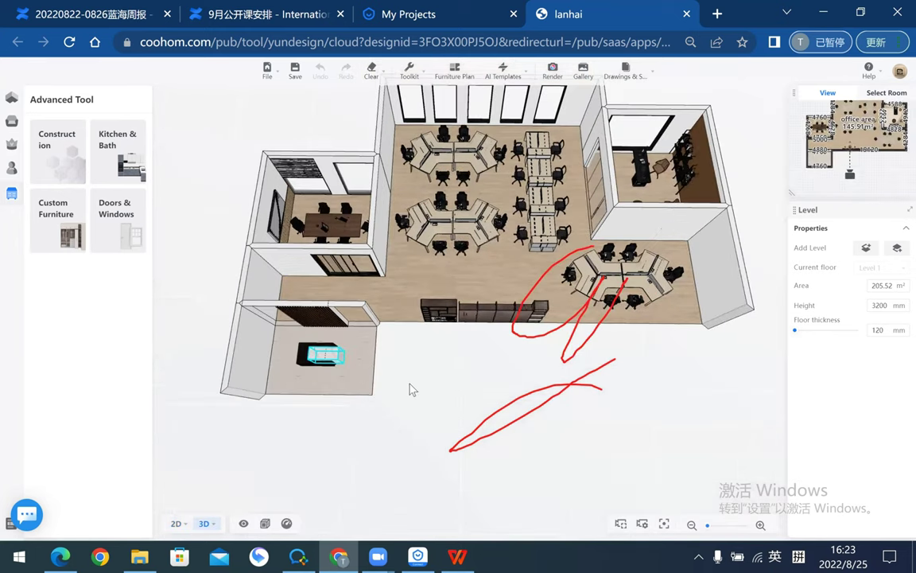
scroll(430, 386, up, 1)
scroll(454, 362, up, 1)
- Orbit the 3D office in three moves until the entrance room's walnut wall faces the viewer
mouse_move(467, 350)
mouse_down()
mouse_move(475, 407)
mouse_move(646, 441)
mouse_move(656, 390)
mouse_move(641, 406)
mouse_up()
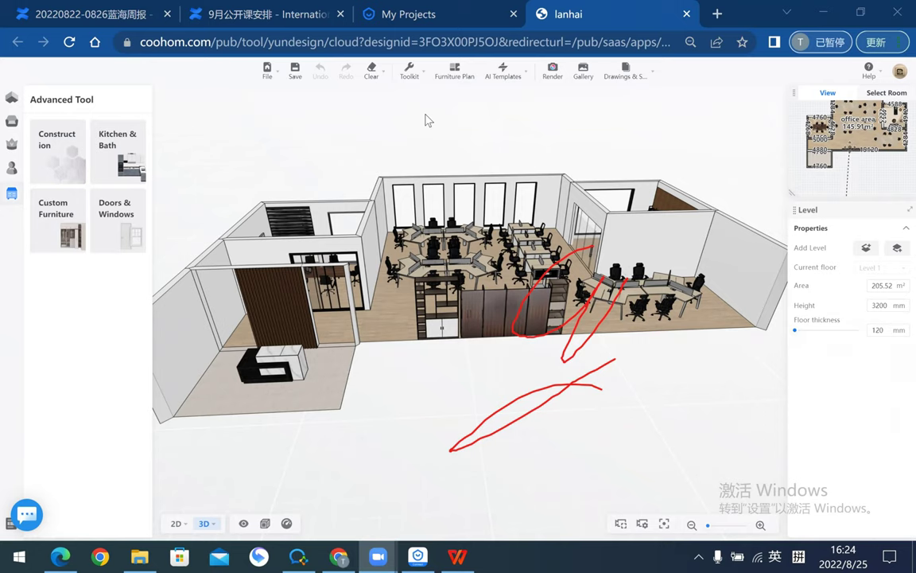
drag(517, 386, 544, 368)
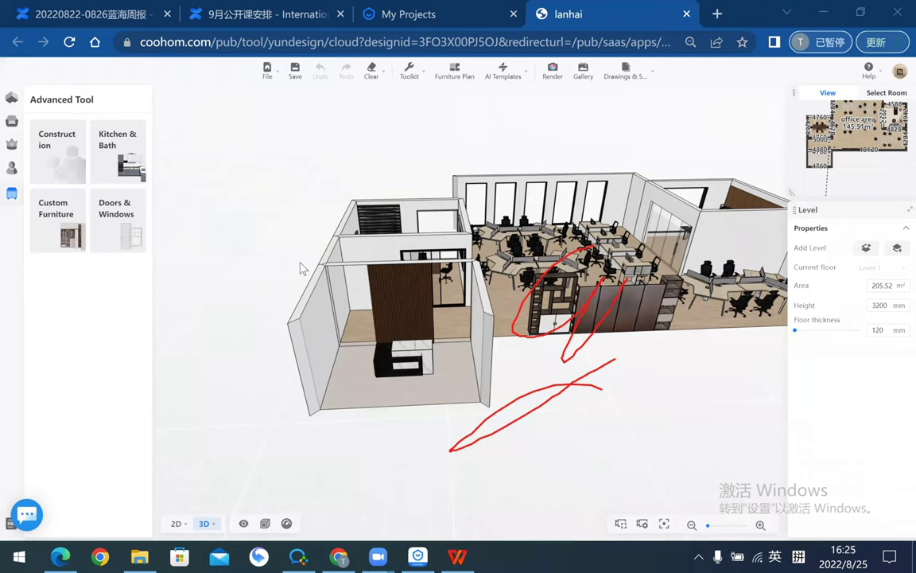
drag(304, 500, 455, 431)
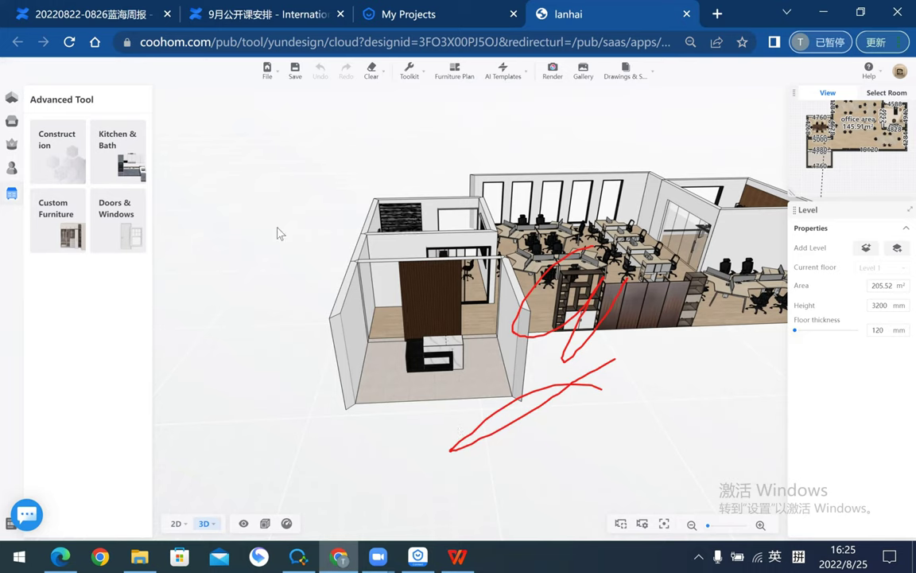
- Browse the public model library, then the saved favourites and folders
click(12, 121)
scroll(103, 262, down, 1)
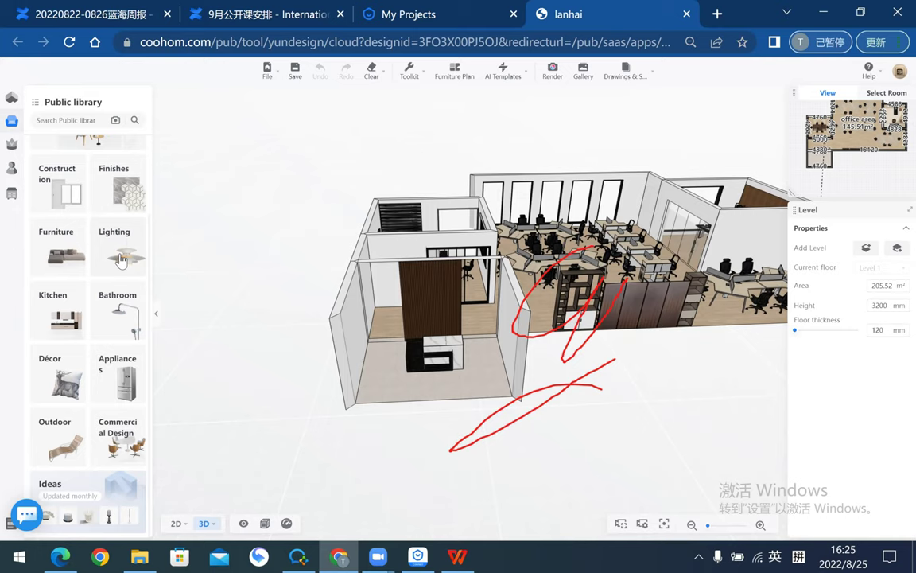
click(36, 167)
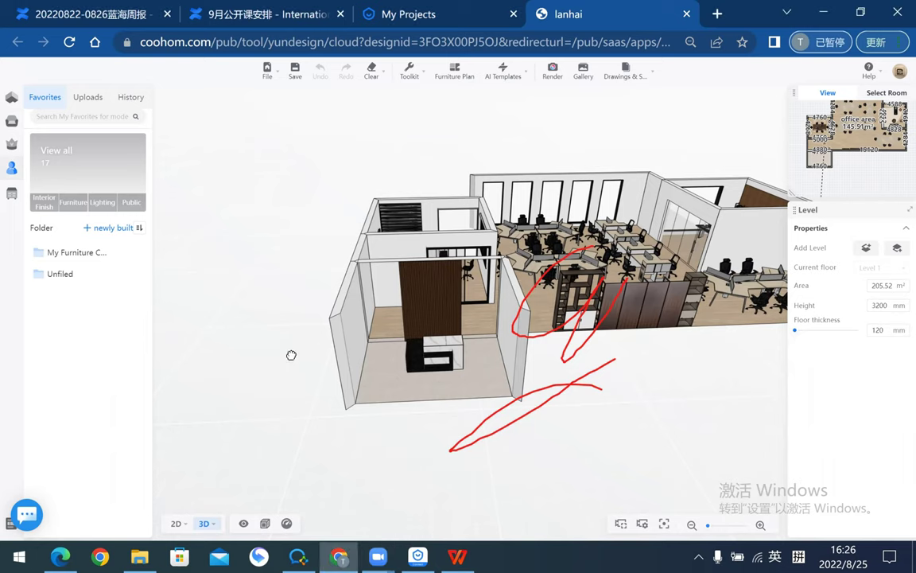
- Frame the reception room front-on and bring up the Advanced Tool panel
drag(290, 354, 412, 397)
scroll(632, 413, up, 2)
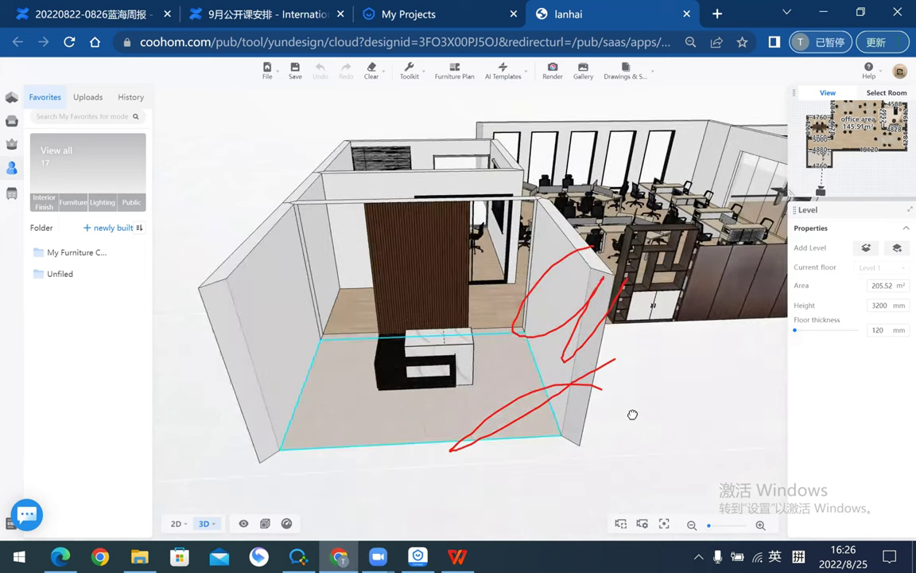
double_click(613, 408)
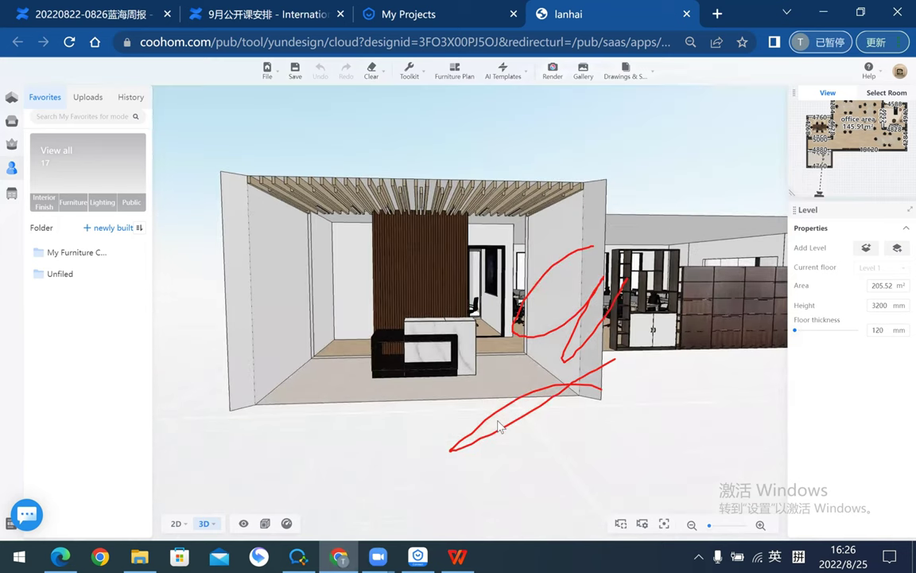
scroll(426, 288, up, 2)
scroll(422, 294, up, 2)
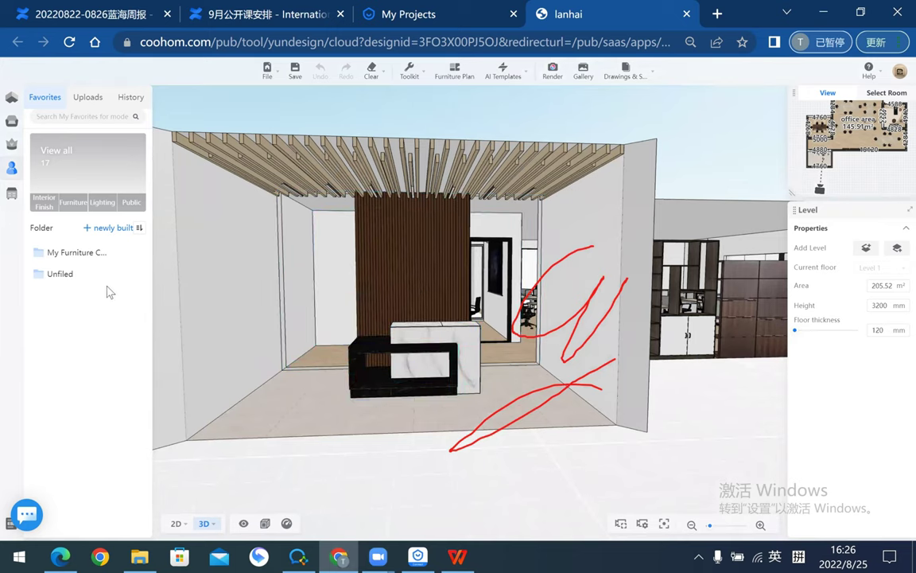
click(11, 192)
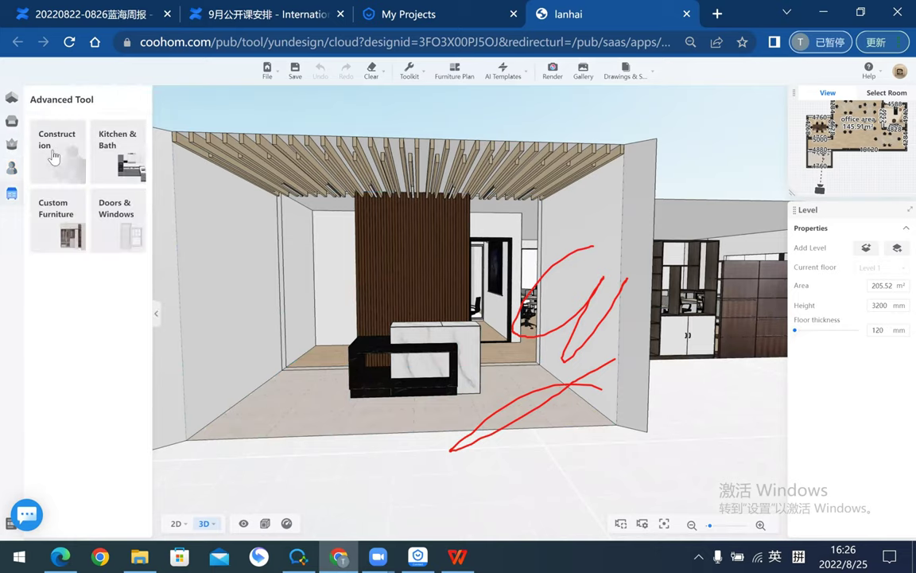
- Launch the Construction modelling editor and orbit toward the white reception wall
click(53, 156)
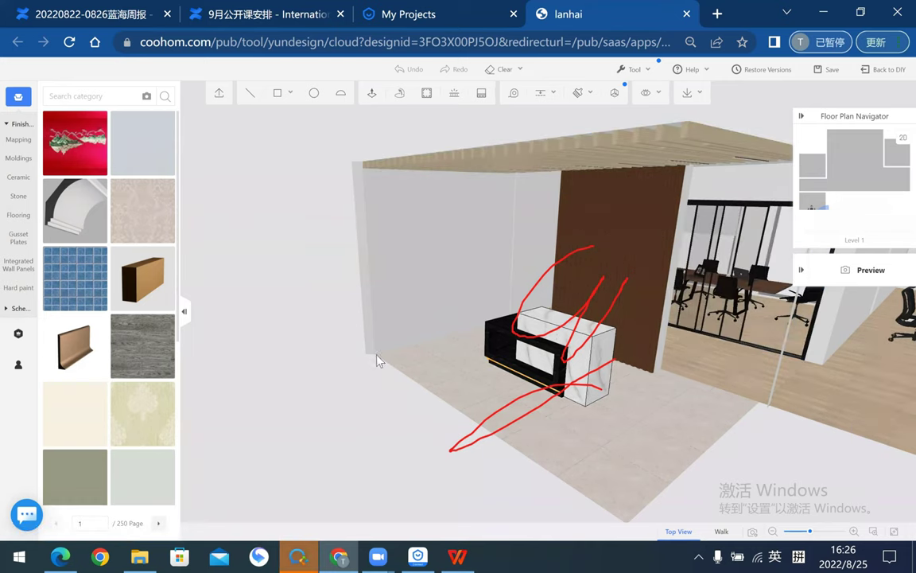
mouse_move(376, 387)
mouse_down()
mouse_move(340, 389)
mouse_move(327, 337)
mouse_move(219, 283)
mouse_move(203, 235)
mouse_move(348, 274)
mouse_move(231, 311)
mouse_move(274, 383)
mouse_move(333, 218)
mouse_move(358, 278)
mouse_move(348, 235)
mouse_move(353, 219)
mouse_move(326, 217)
mouse_move(359, 235)
mouse_up()
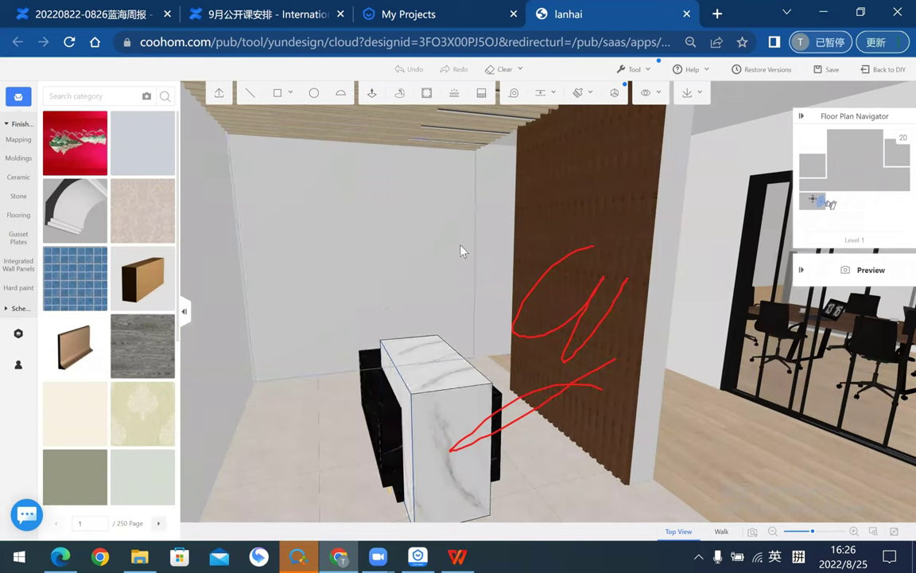
- Draw two rectangles forming an L on the reception wall and a circle beside it
click(279, 93)
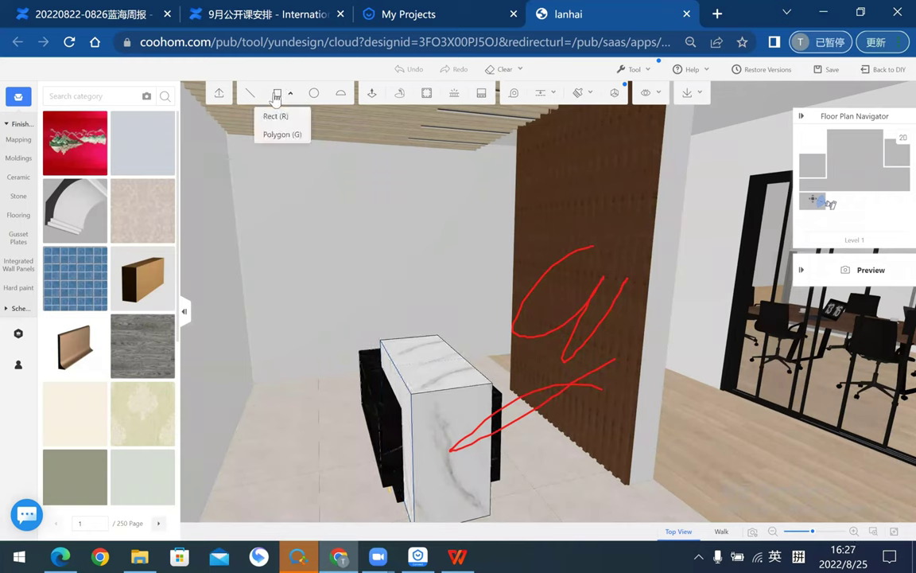
click(277, 181)
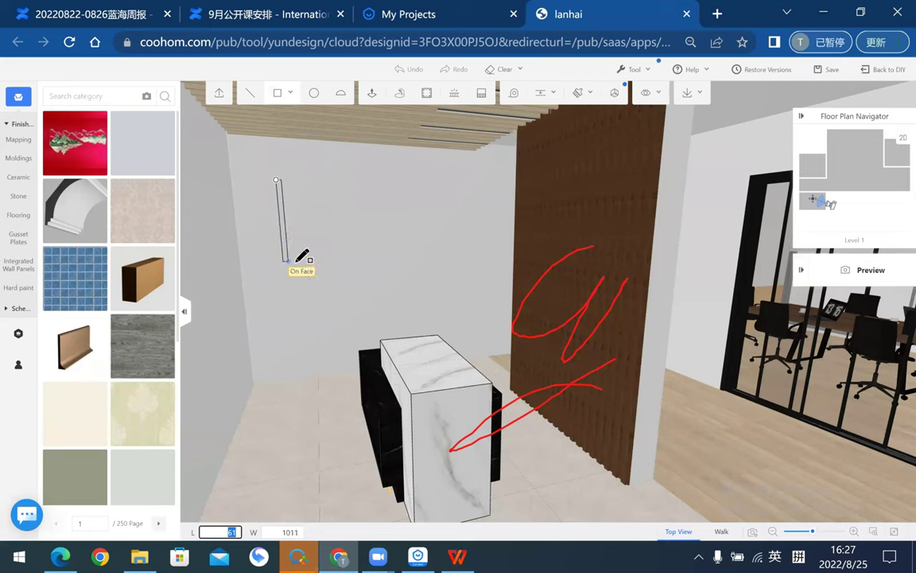
click(292, 240)
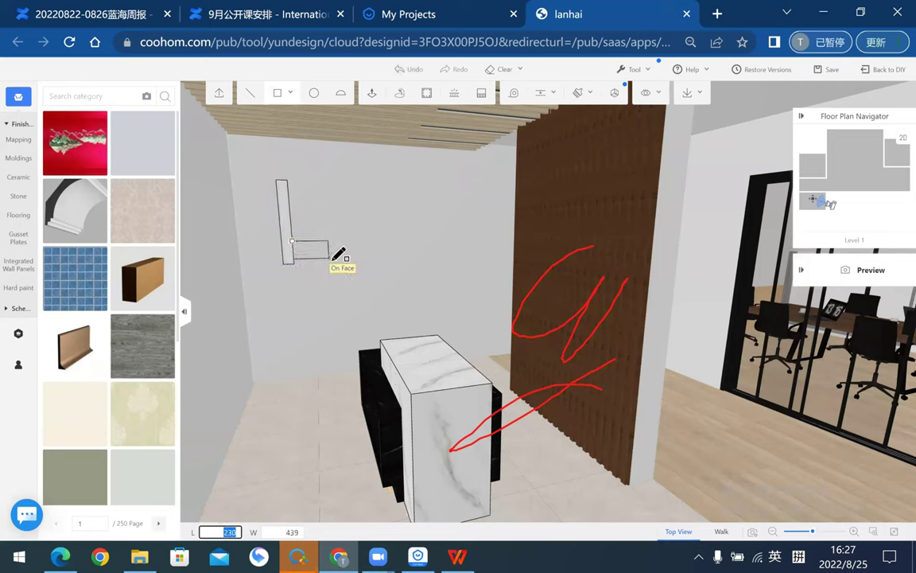
click(331, 262)
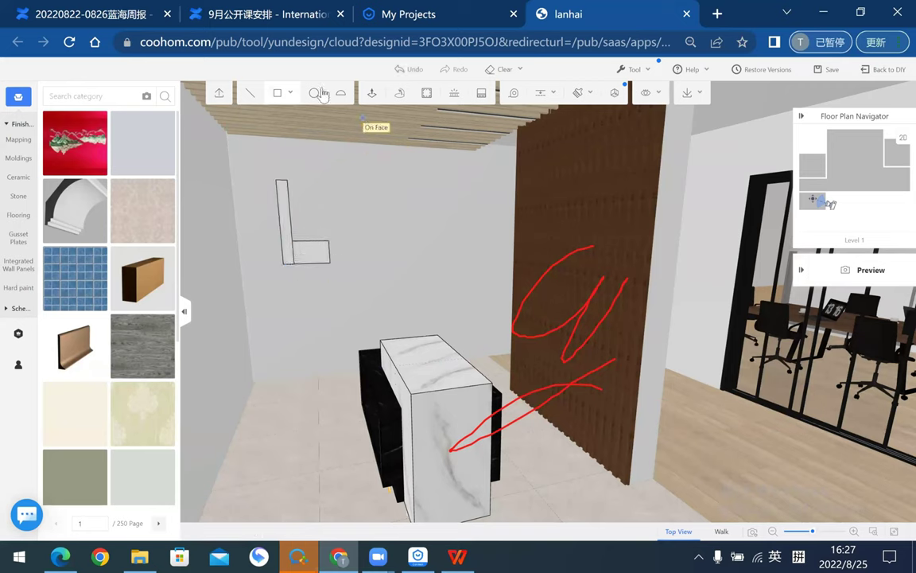
click(349, 203)
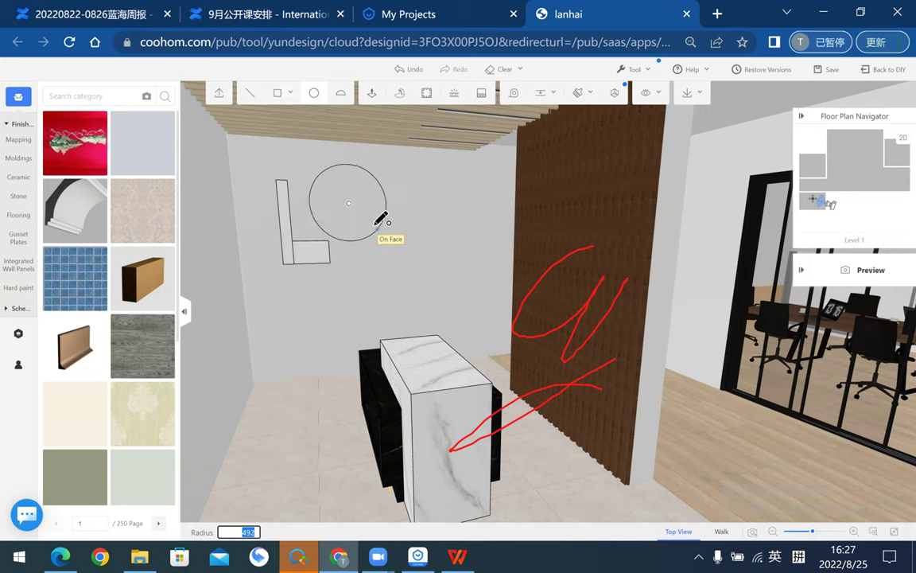
click(365, 198)
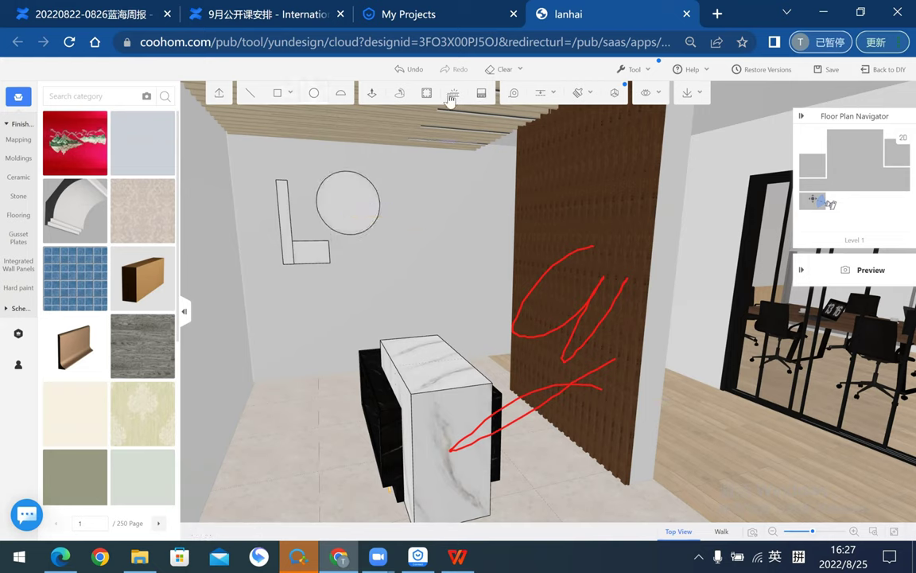
- Offset the circle inward into an O ring, then select and deselect the L outline
click(427, 93)
click(371, 199)
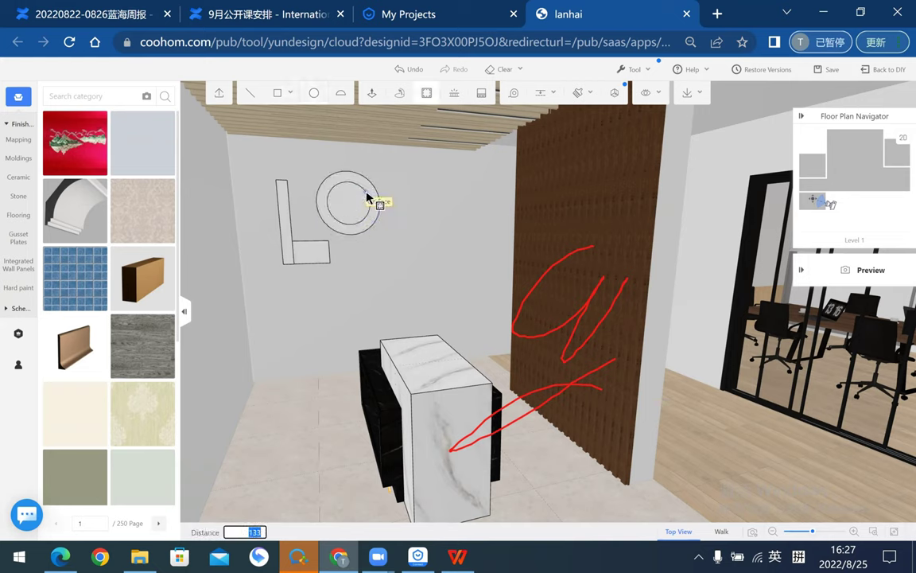
click(362, 206)
click(269, 224)
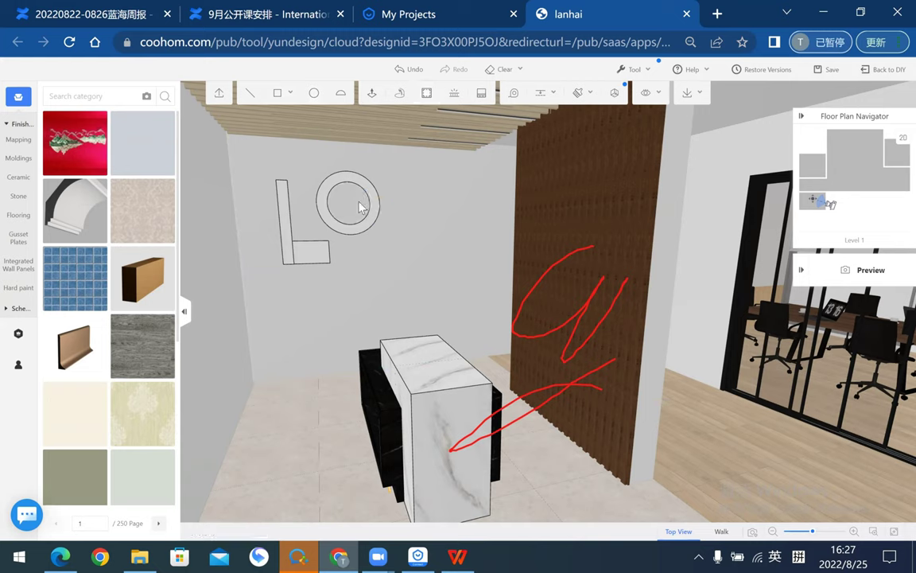
click(294, 260)
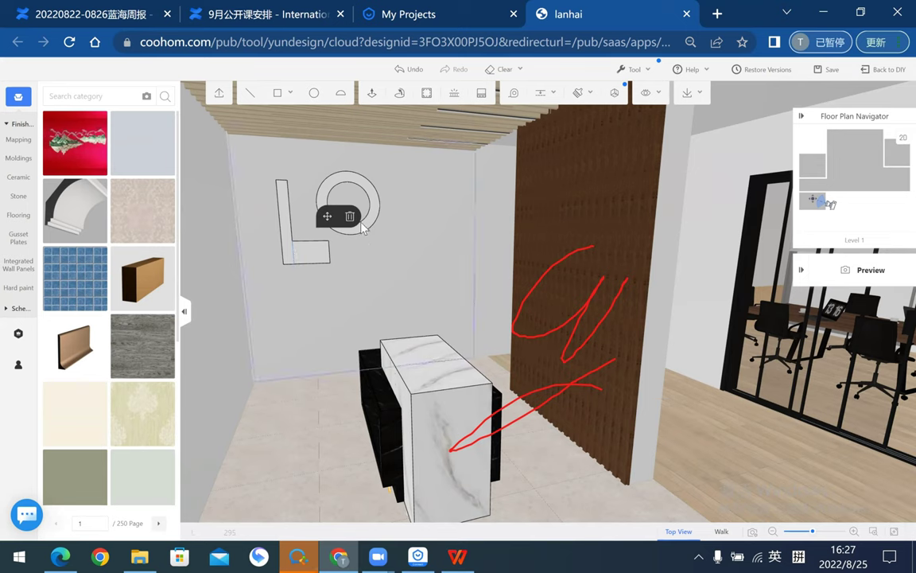
click(363, 246)
- Bring up the Import CAD window listing .dwg/.dxf, ≤5MB and closed-area requirements, dismissing the file picker
drag(448, 288, 378, 175)
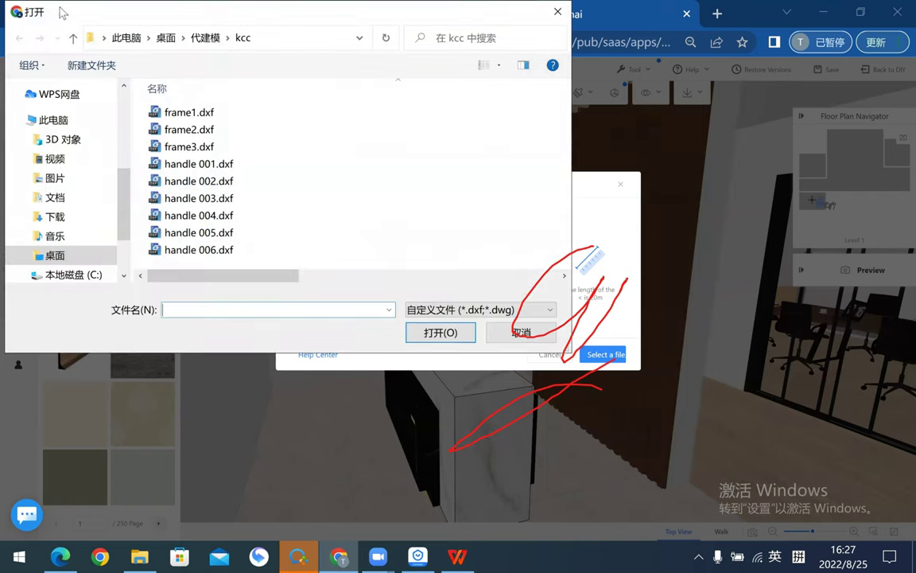
drag(54, 7, 62, 66)
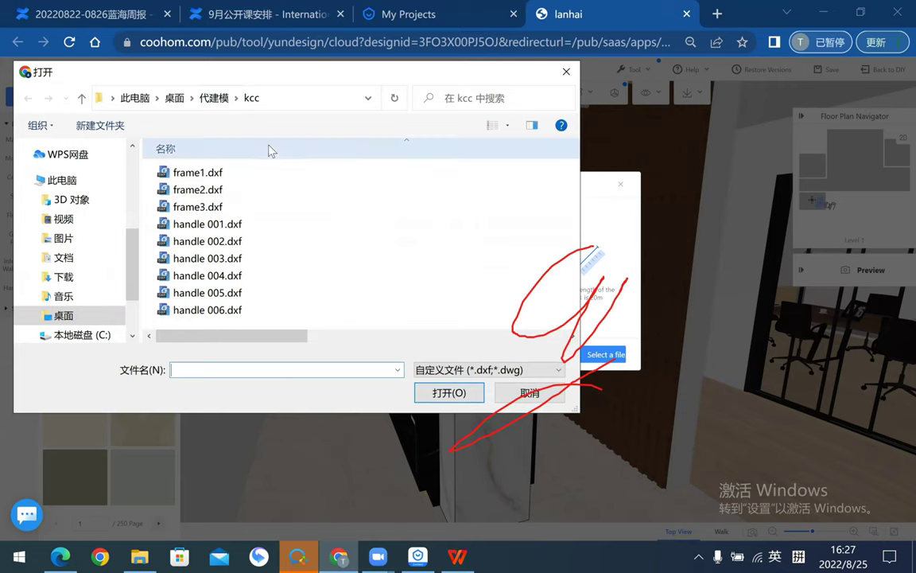
key(Escape)
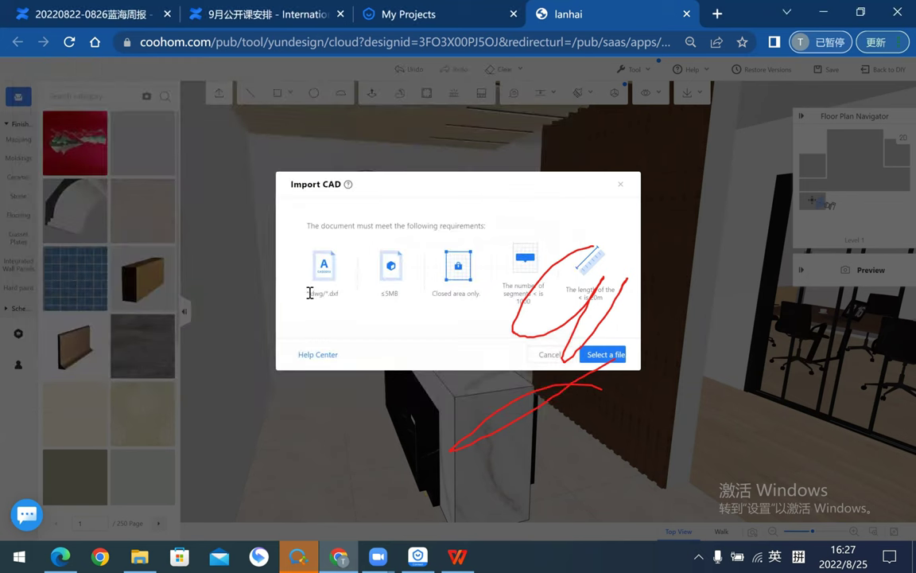
drag(310, 292, 342, 294)
- Import handle 001.dxf from the kcc folder and let Coohom parse it
click(618, 356)
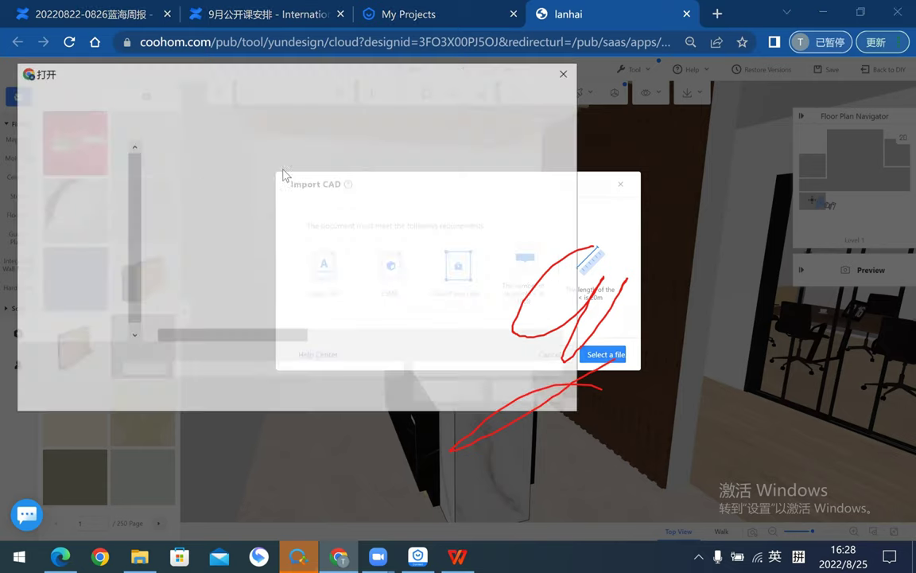
click(250, 224)
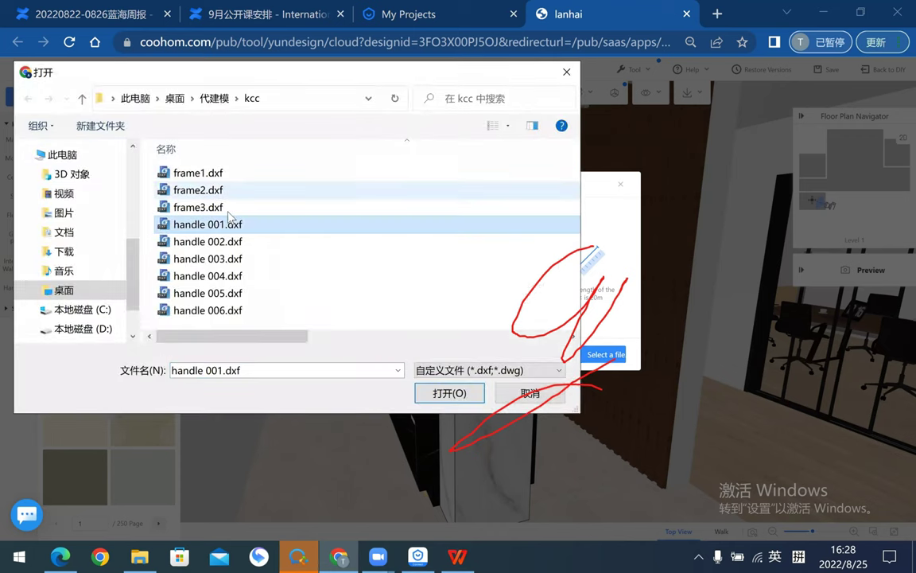
click(465, 391)
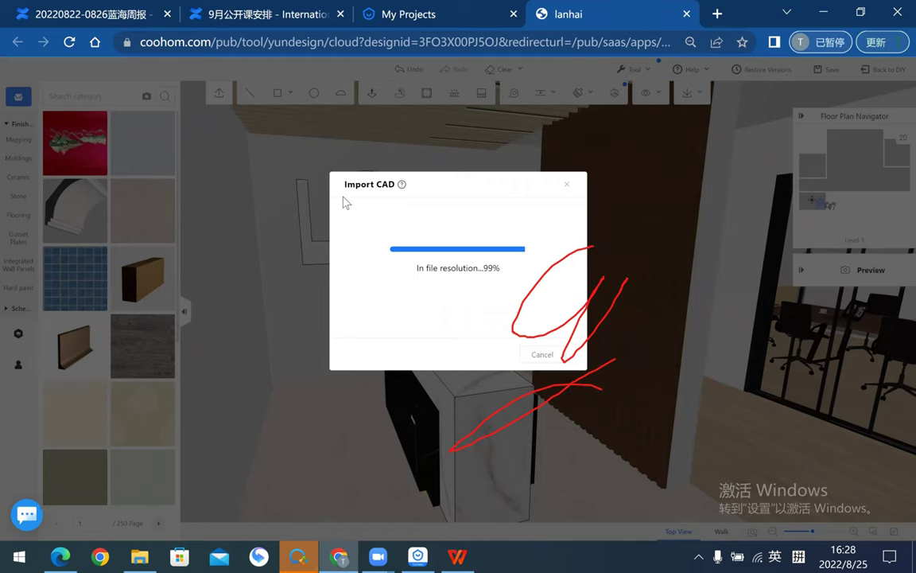
scroll(347, 208, up, 1)
- Zoom in on the reception wall and set a placement point on it
scroll(358, 209, up, 2)
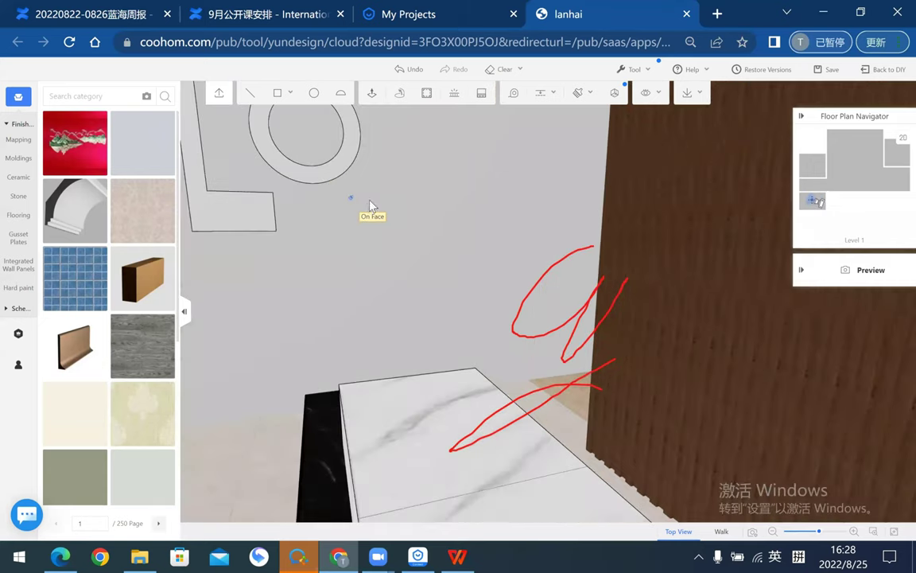
scroll(370, 206, up, 2)
scroll(370, 204, up, 1)
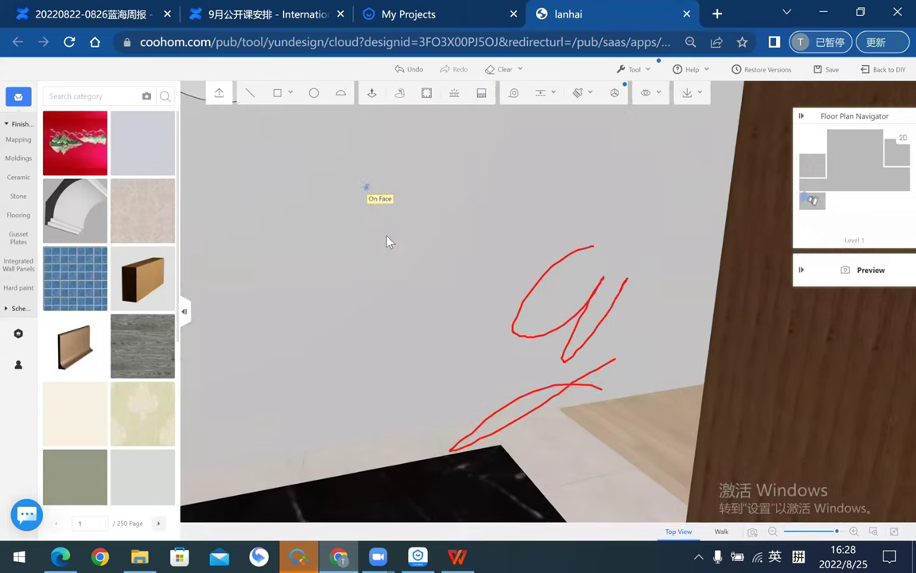
scroll(394, 255, down, 1)
scroll(370, 254, down, 1)
scroll(375, 253, down, 1)
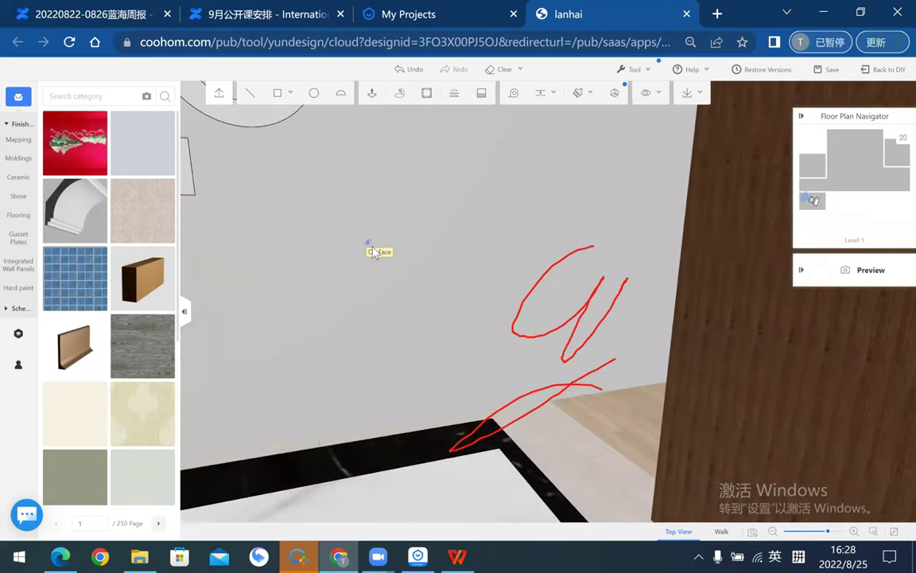
scroll(373, 252, down, 2)
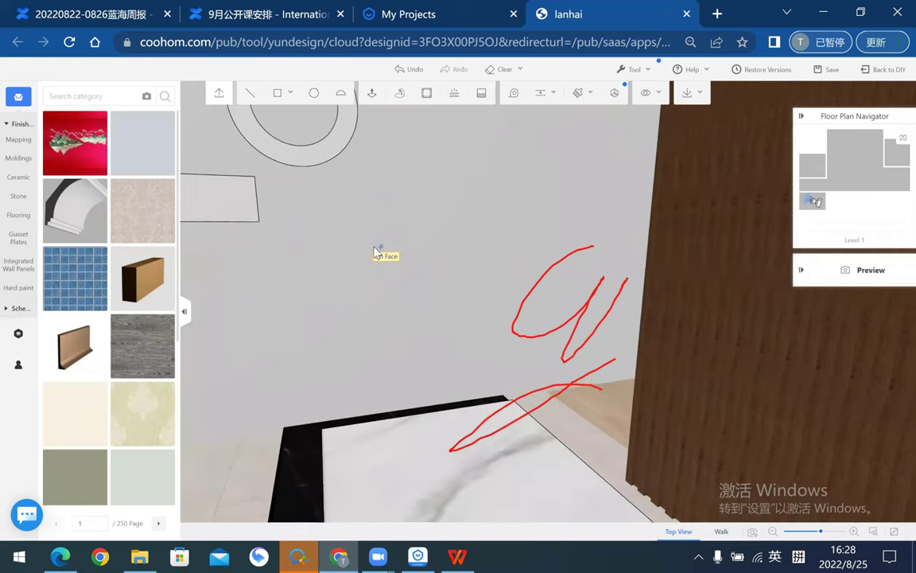
scroll(374, 252, up, 1)
scroll(377, 251, up, 2)
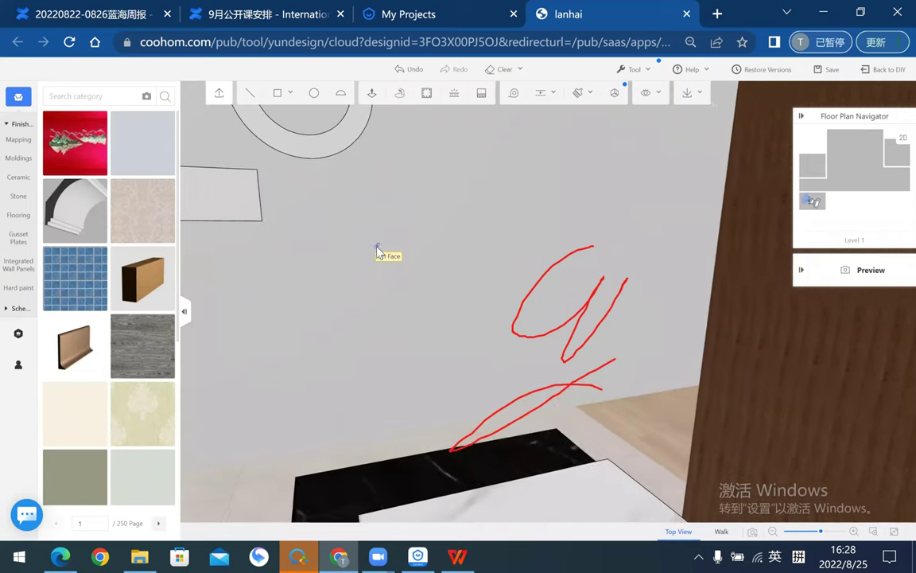
scroll(377, 252, up, 2)
scroll(377, 252, up, 2)
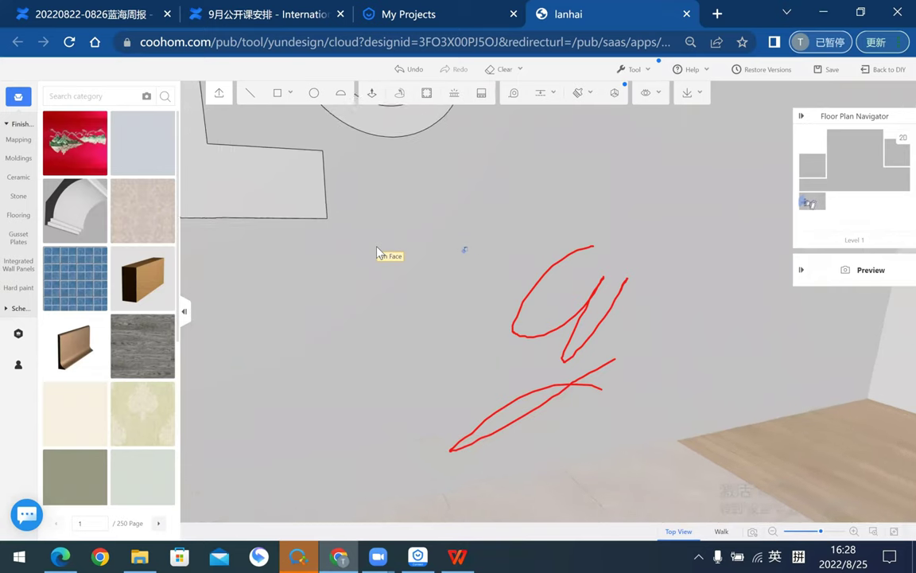
scroll(377, 251, up, 2)
scroll(377, 251, up, 1)
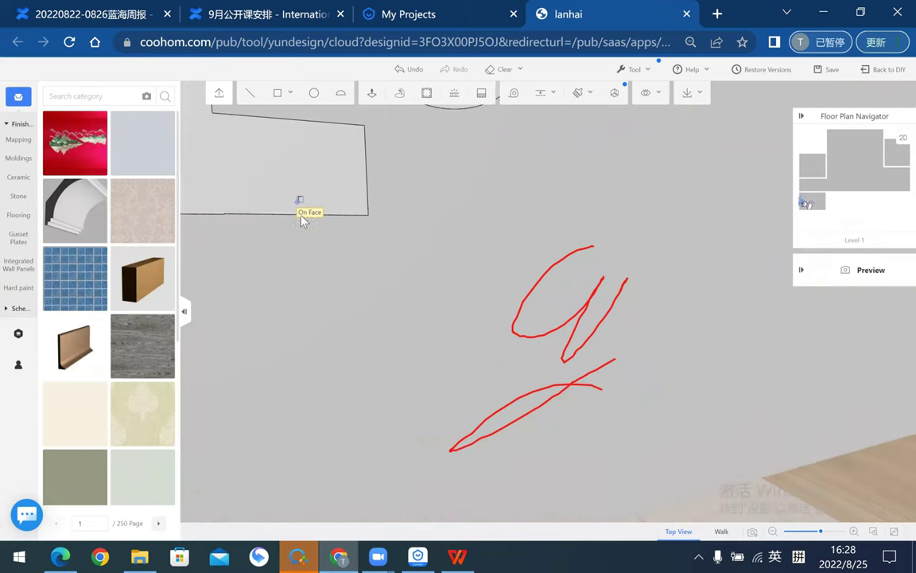
scroll(302, 215, up, 2)
scroll(295, 181, up, 1)
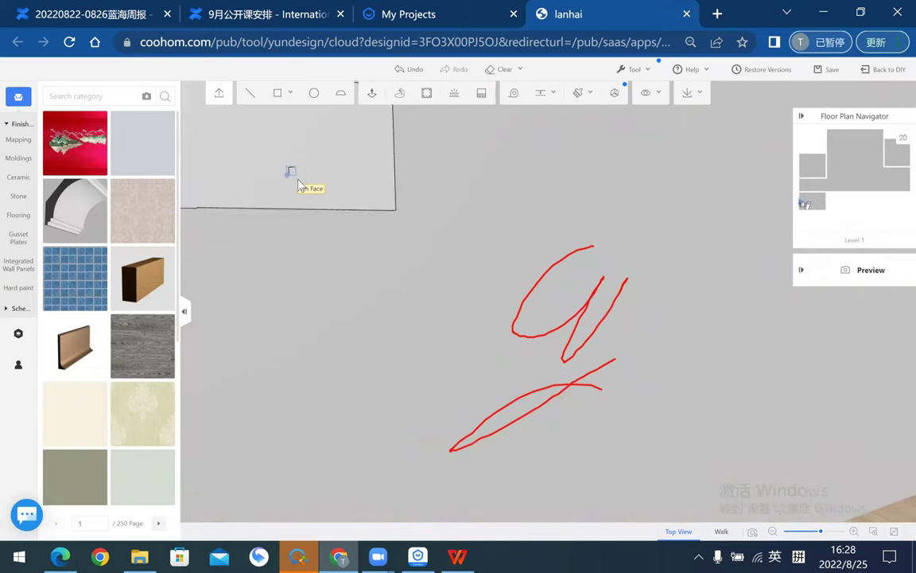
click(311, 264)
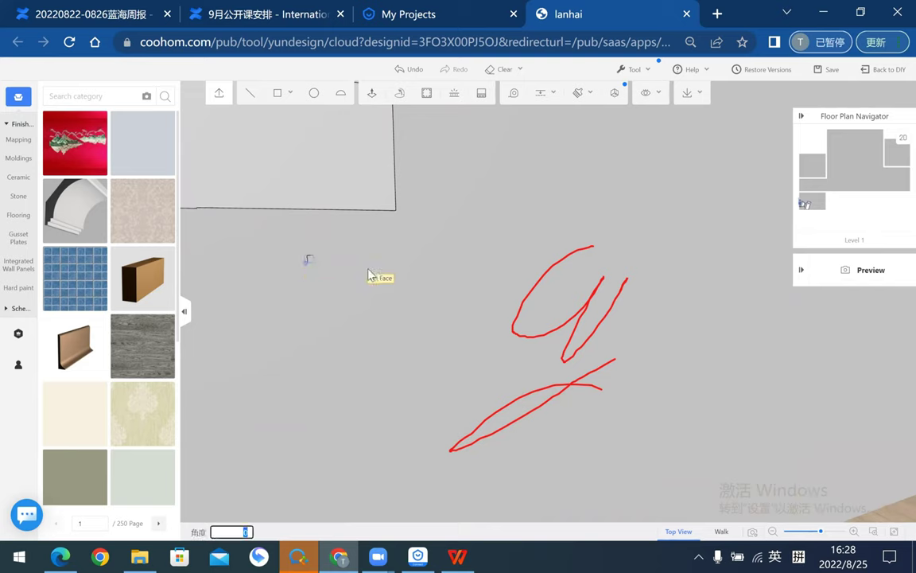
- Cancel the unfinished drawing action and zoom back out to the L and O outlines
scroll(297, 256, down, 1)
scroll(306, 262, down, 2)
scroll(311, 236, down, 2)
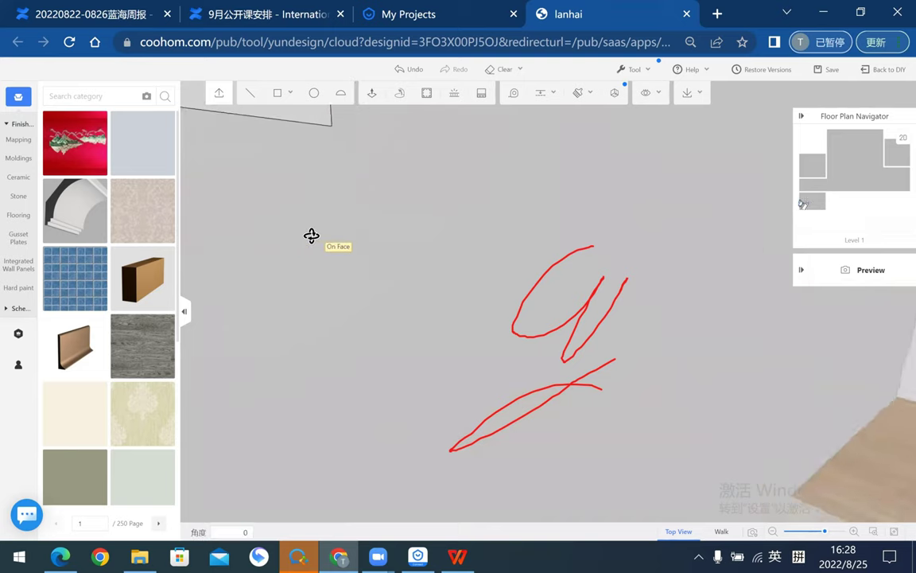
mouse_move(311, 235)
mouse_down()
mouse_move(337, 241)
mouse_move(315, 230)
mouse_up()
key(Escape)
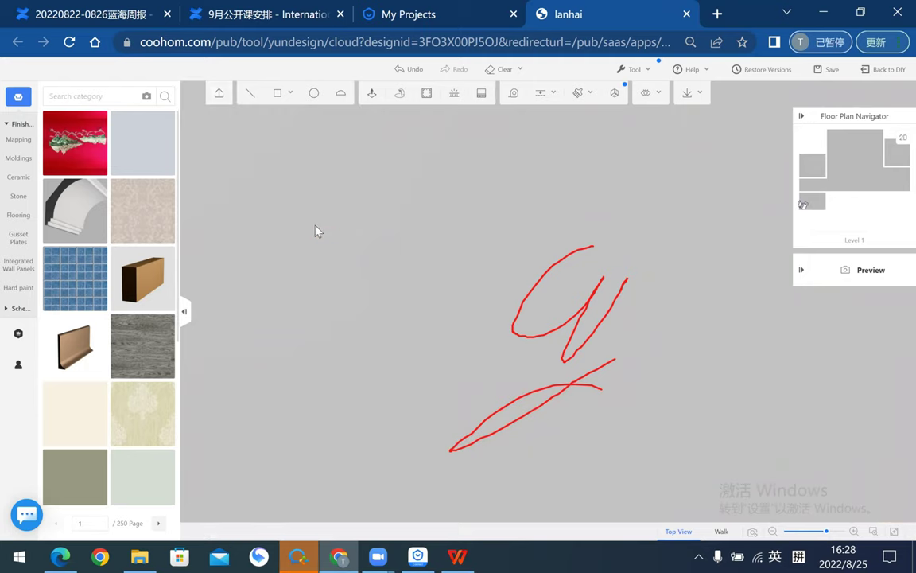
scroll(347, 235, down, 3)
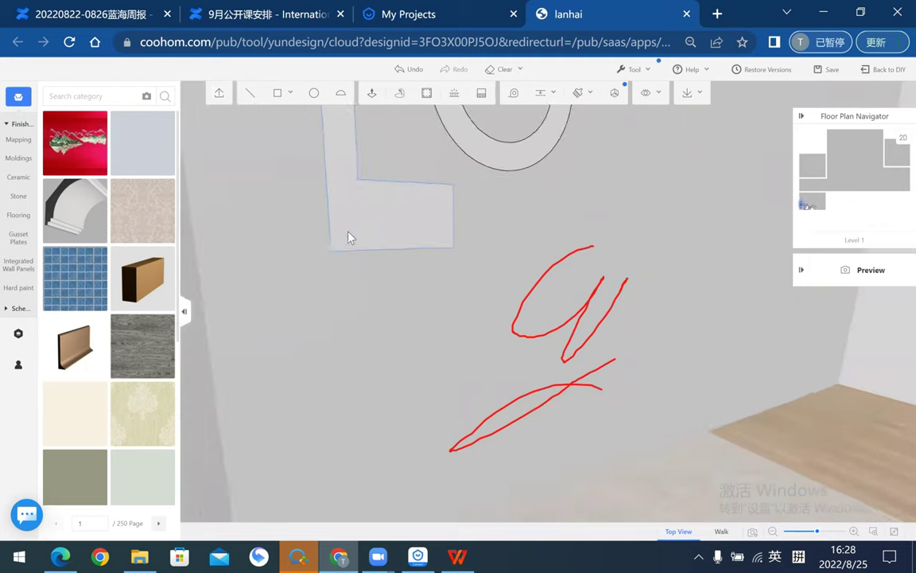
- Orbit around the reception desk, select the wood slat panel, and turn toward the left wall
mouse_move(348, 237)
mouse_down()
mouse_move(423, 427)
mouse_move(582, 430)
mouse_move(481, 441)
mouse_move(443, 467)
mouse_move(430, 454)
mouse_move(484, 447)
mouse_move(472, 454)
mouse_up()
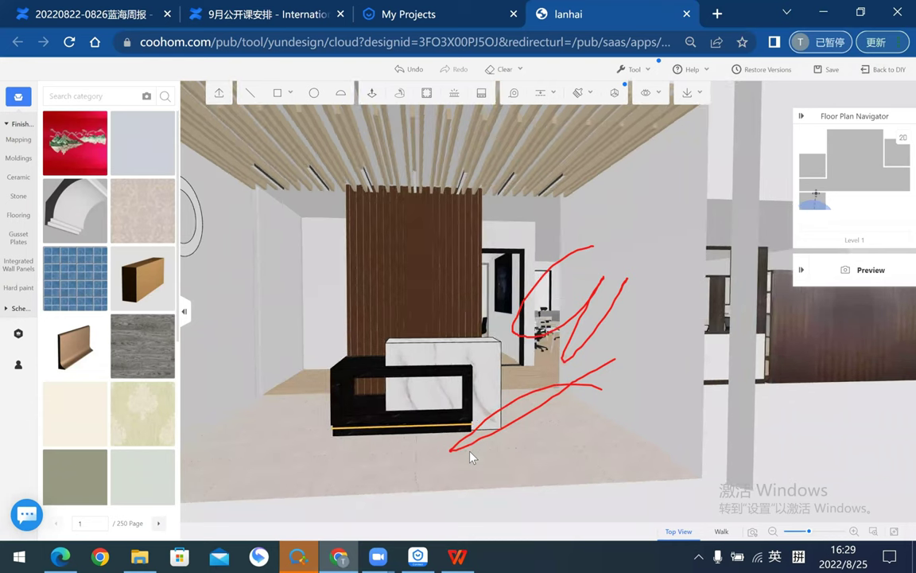
click(422, 278)
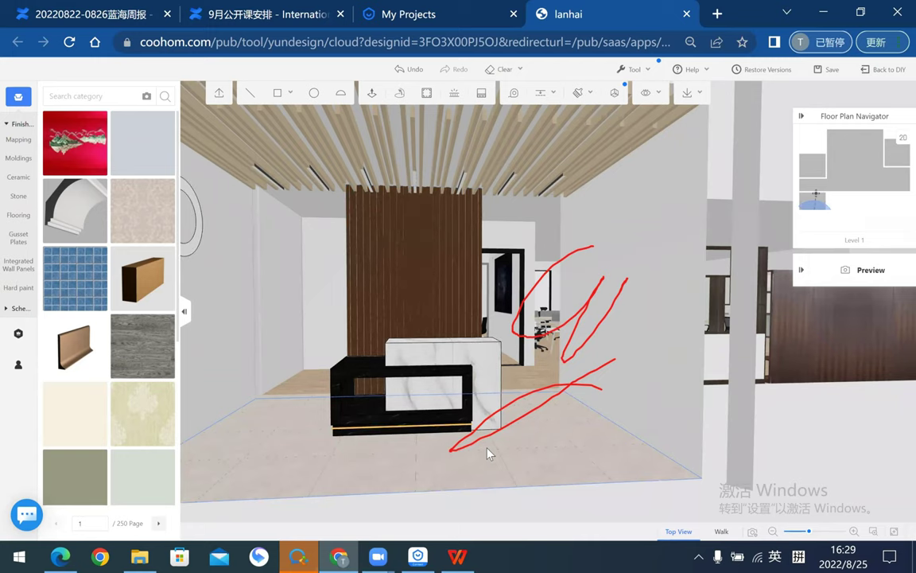
scroll(488, 452, down, 5)
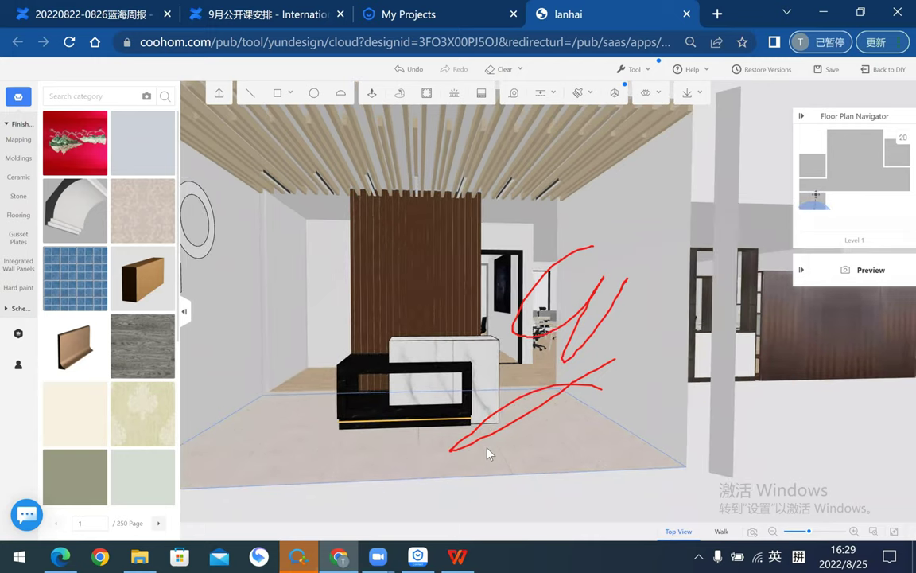
drag(460, 412, 251, 298)
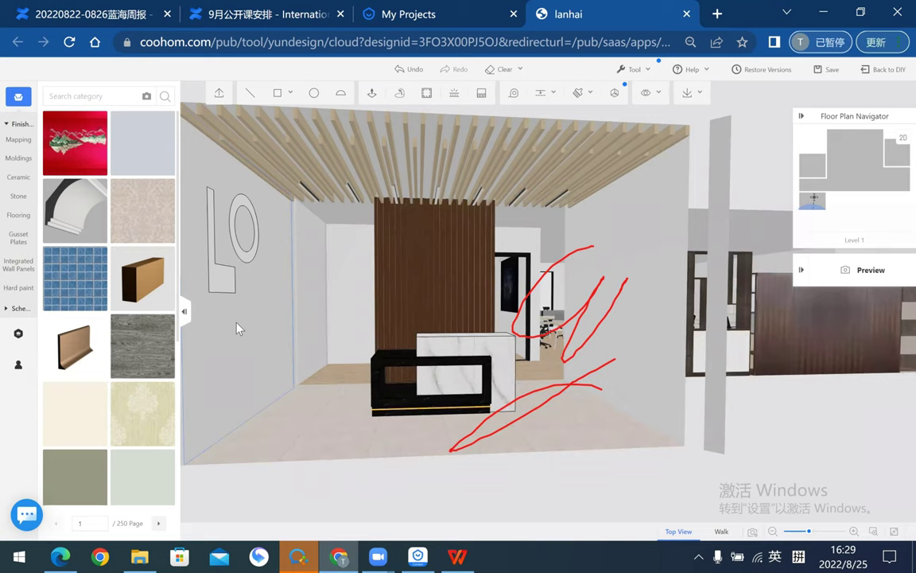
- Save the project, then delete the O shape and the L shape from the left wall
key(ctrl+s)
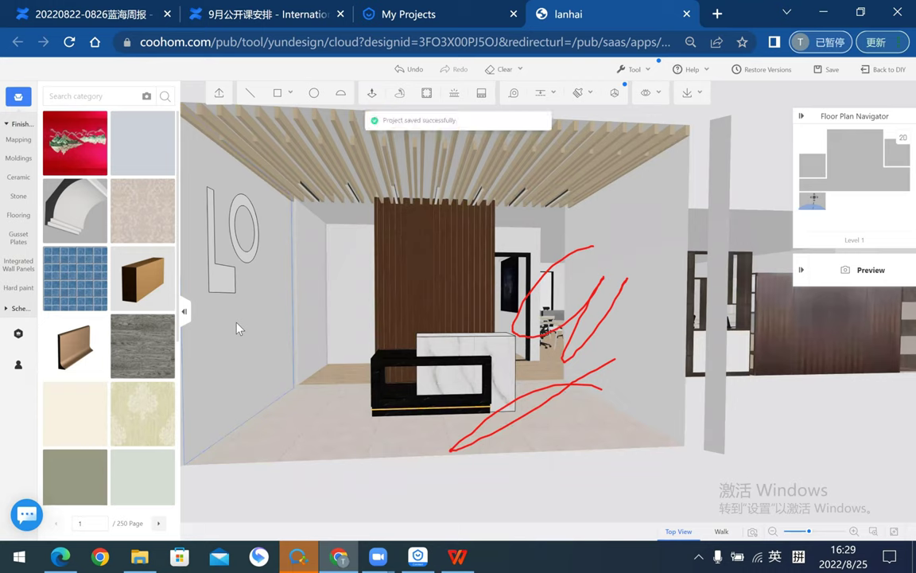
drag(532, 454, 522, 467)
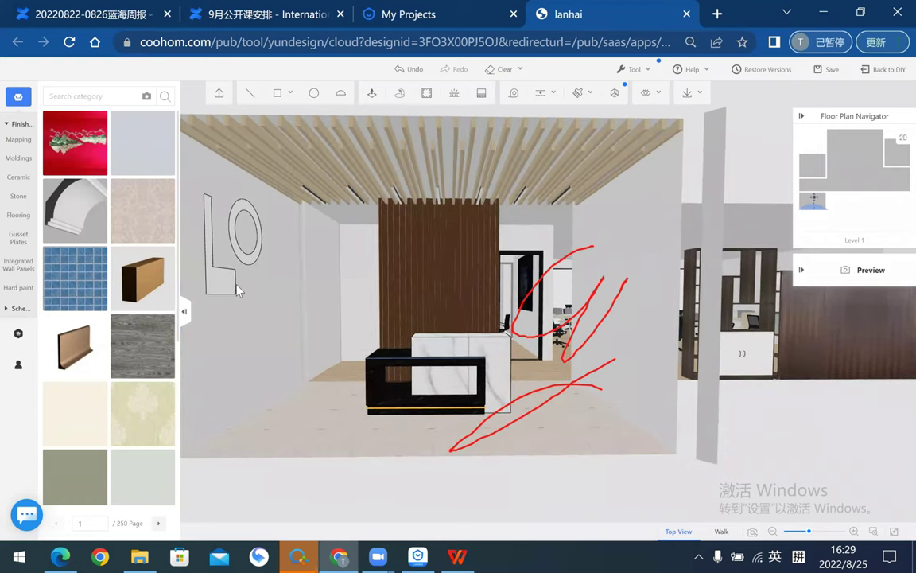
click(238, 205)
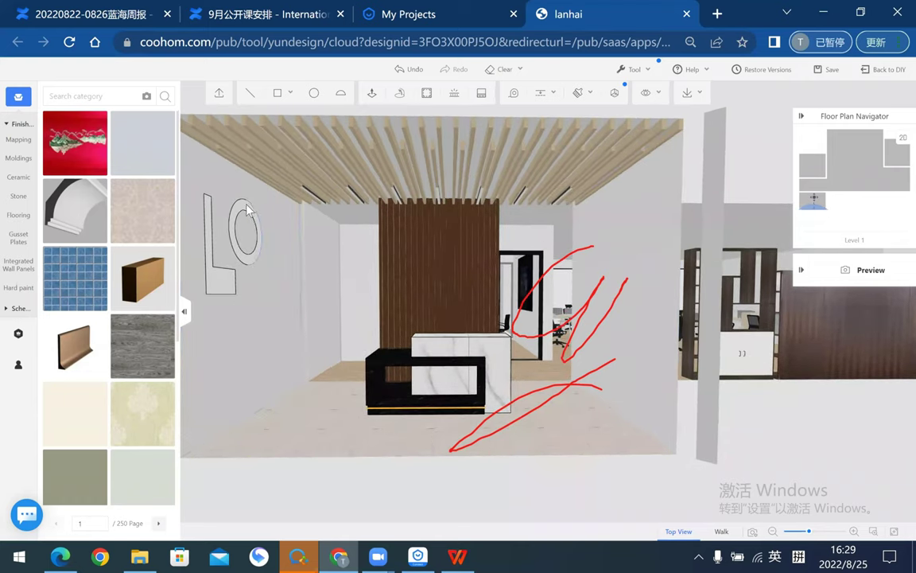
click(244, 212)
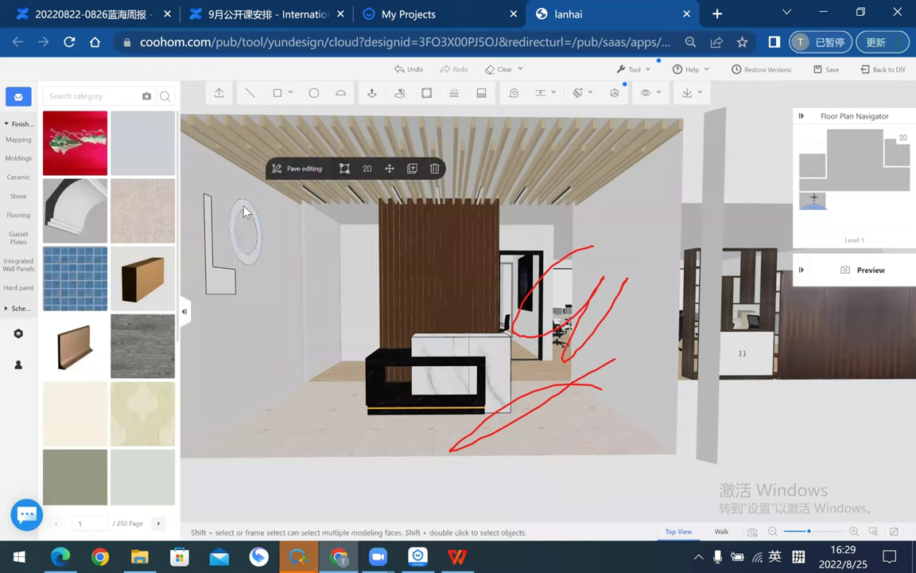
key(Delete)
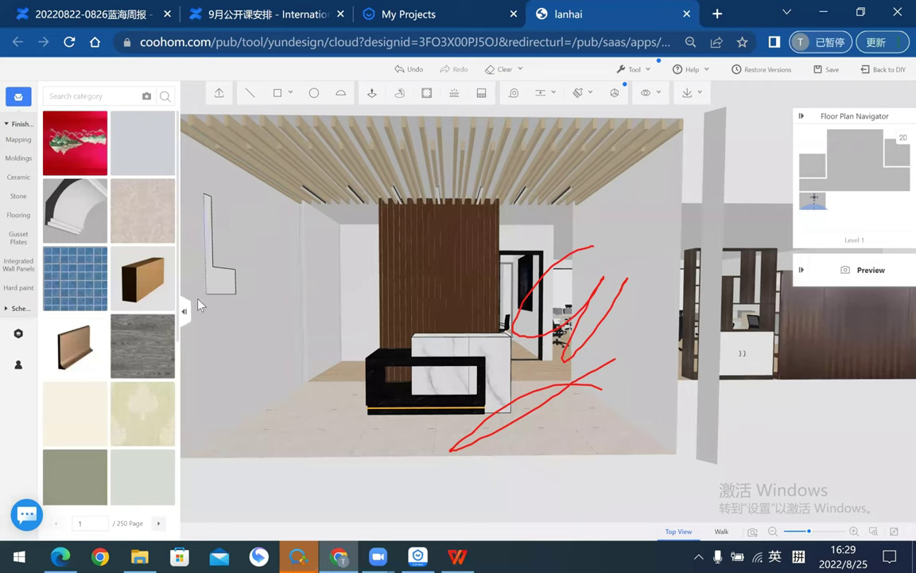
click(218, 287)
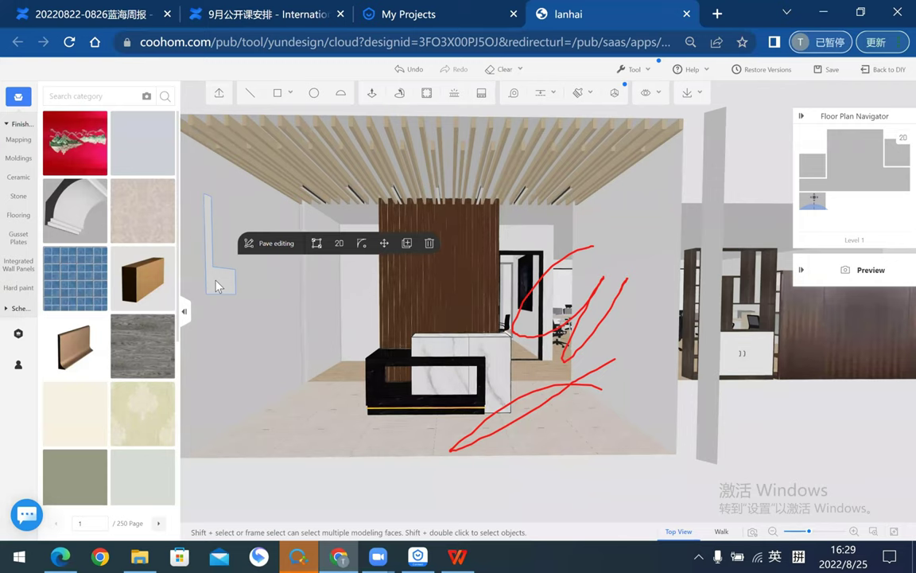
key(Delete)
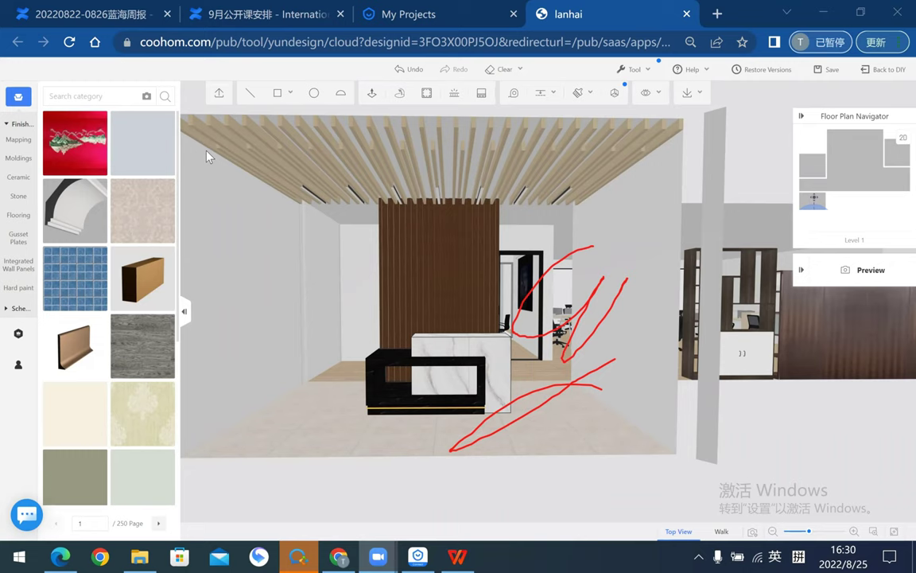
scroll(481, 346, down, 2)
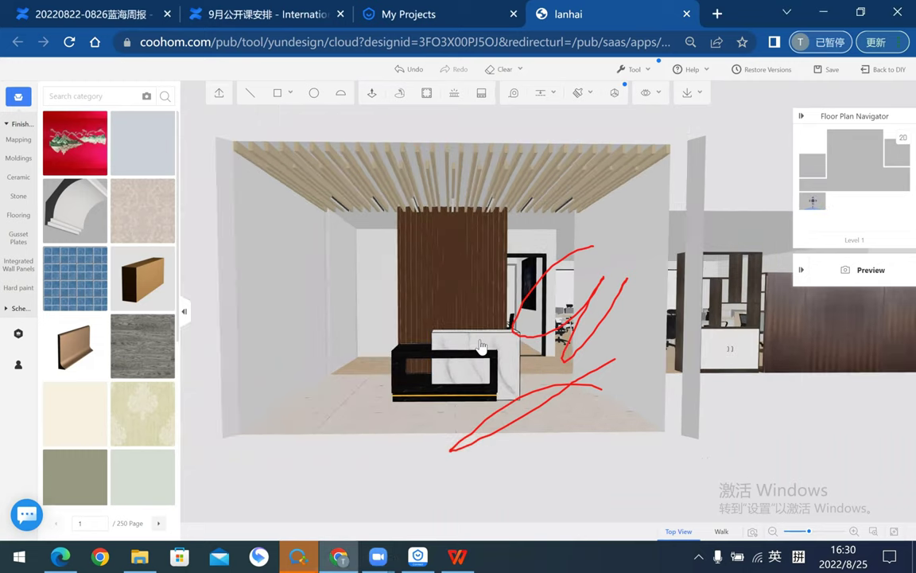
mouse_move(481, 346)
mouse_down()
mouse_move(598, 424)
mouse_move(493, 432)
mouse_move(355, 308)
mouse_move(313, 255)
mouse_move(389, 419)
mouse_move(344, 184)
mouse_move(422, 277)
mouse_up()
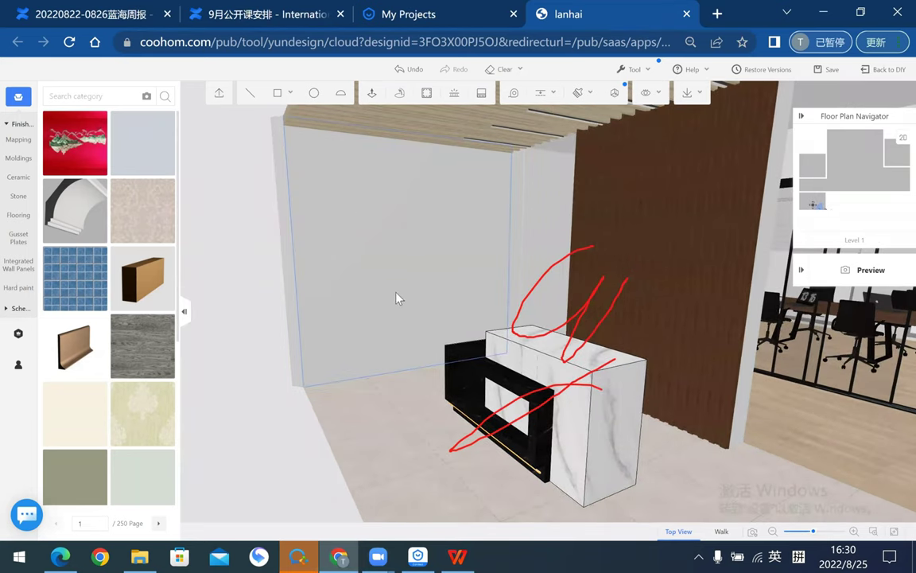
click(221, 96)
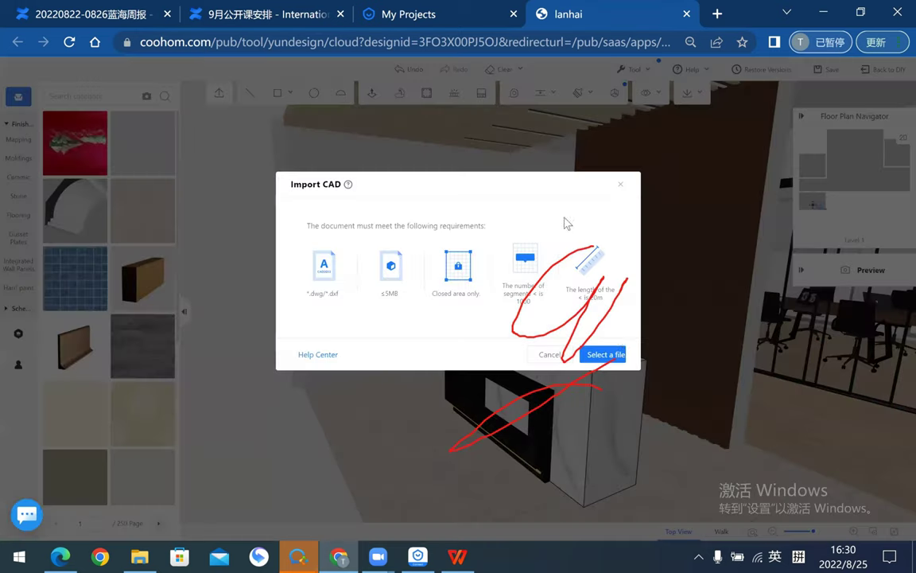
click(621, 187)
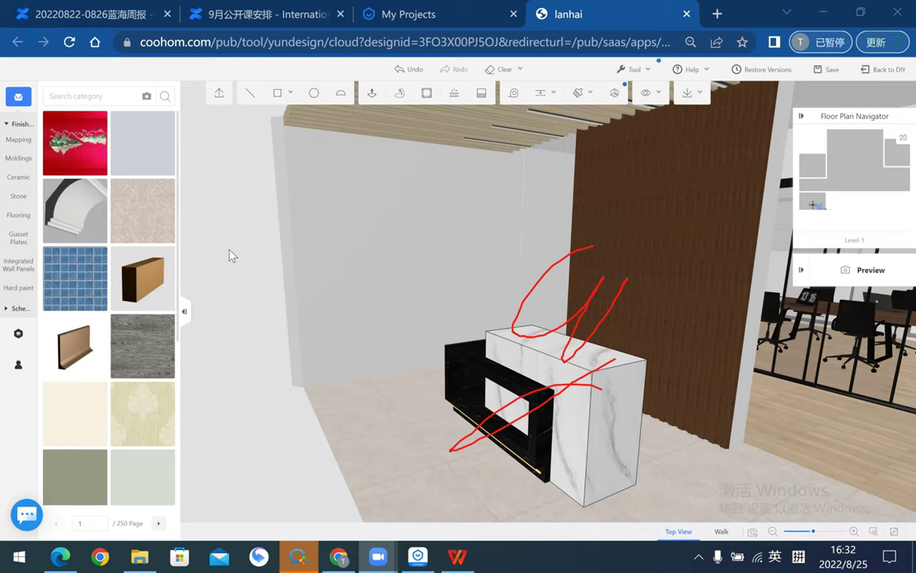
- Move closer to the desk and blank wall, save the project, and browse the extra tools
drag(332, 403, 295, 392)
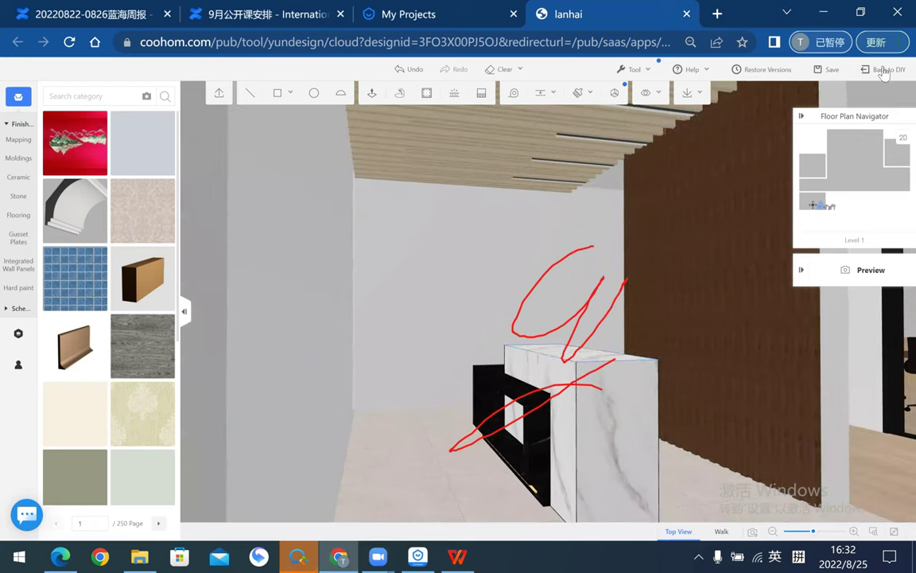
key(ctrl+s)
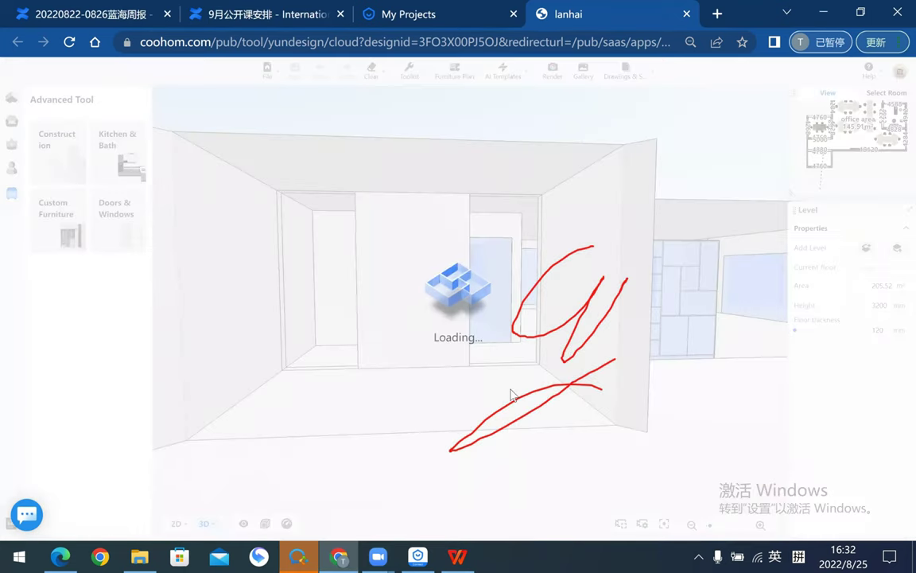
right_click(512, 144)
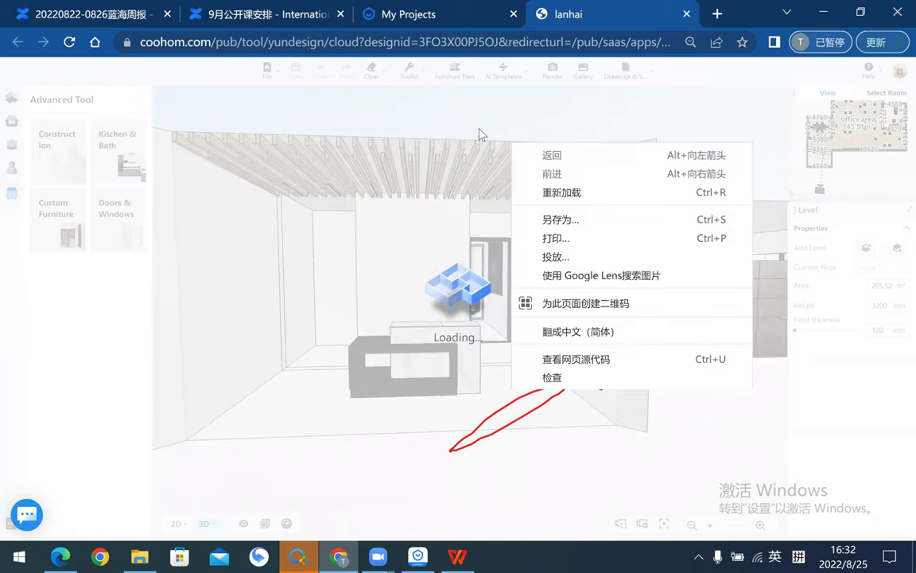
click(480, 135)
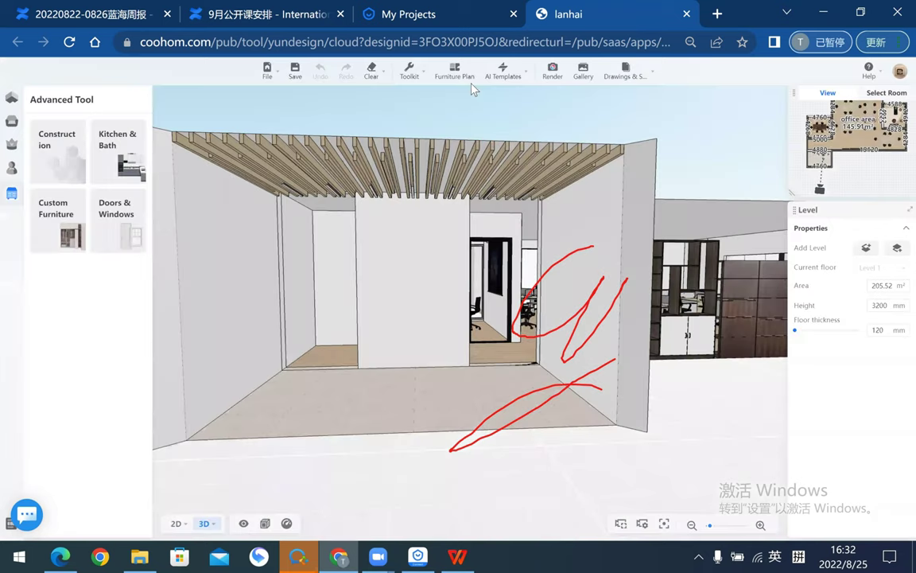
click(409, 72)
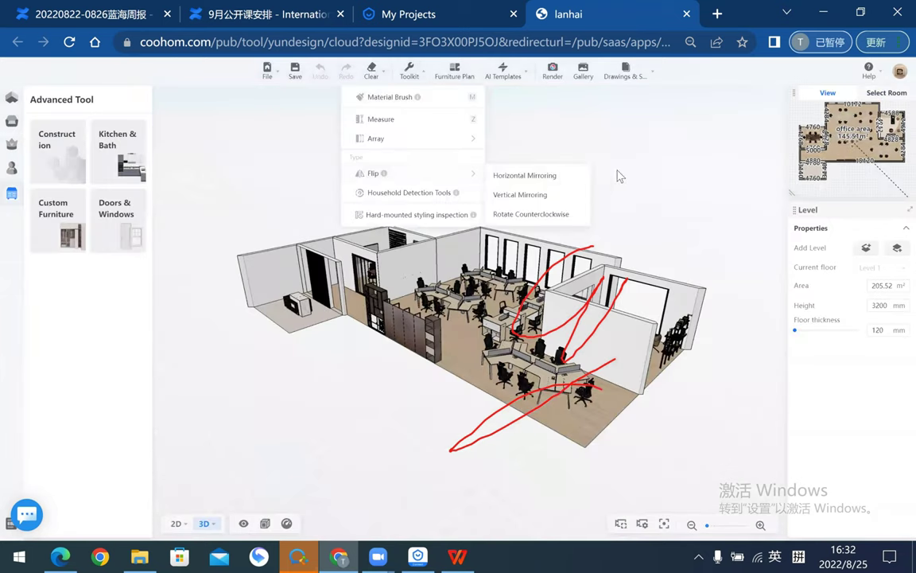
- Orbit, zoom and fly the camera into the reception to review the desk and plain wall
drag(516, 168, 518, 193)
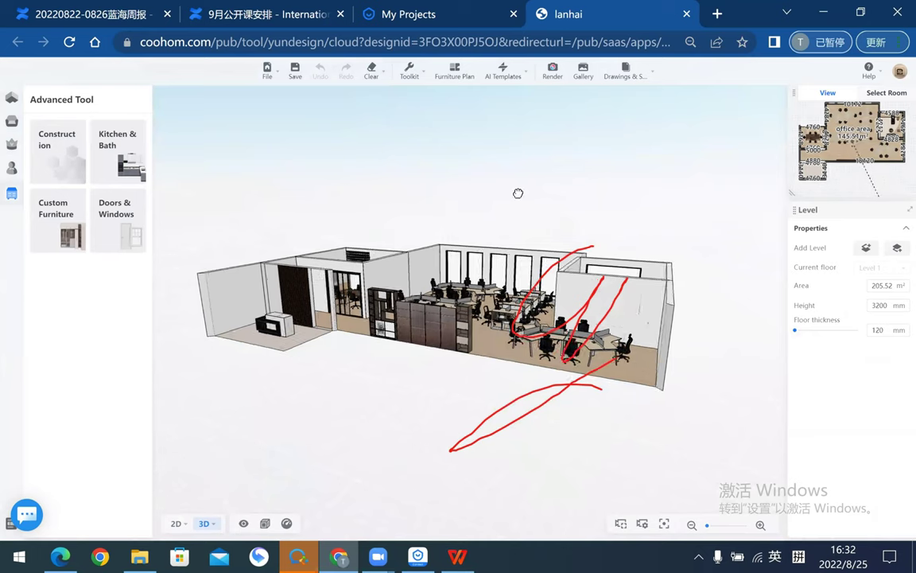
scroll(515, 183, up, 3)
scroll(478, 171, up, 3)
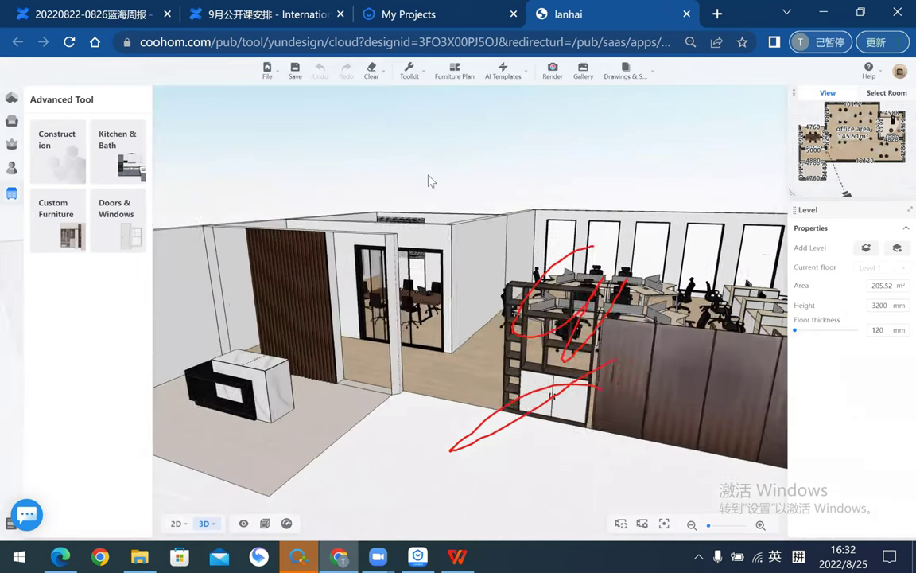
key(Left)
key(Left)
key(Left)
key(Left)
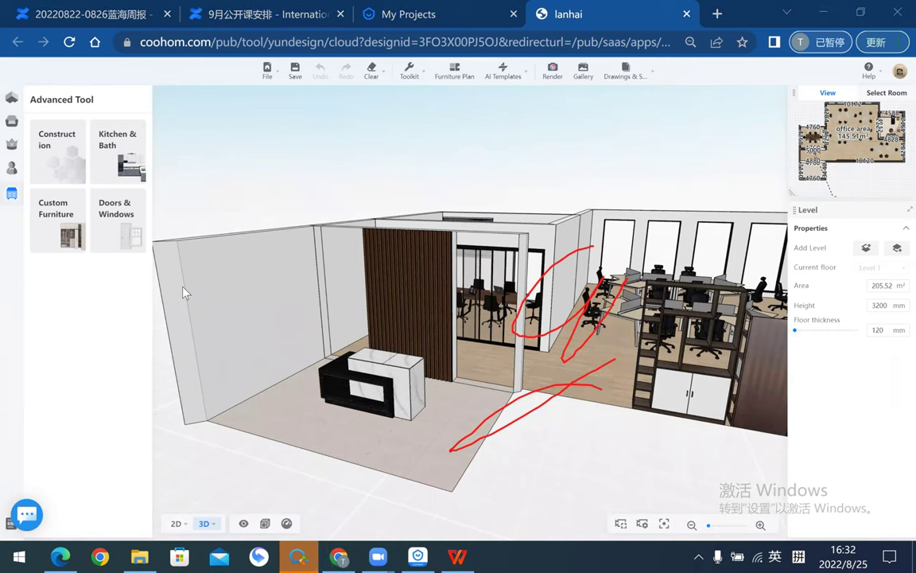
mouse_move(527, 444)
mouse_down()
mouse_move(465, 448)
mouse_move(365, 385)
mouse_up()
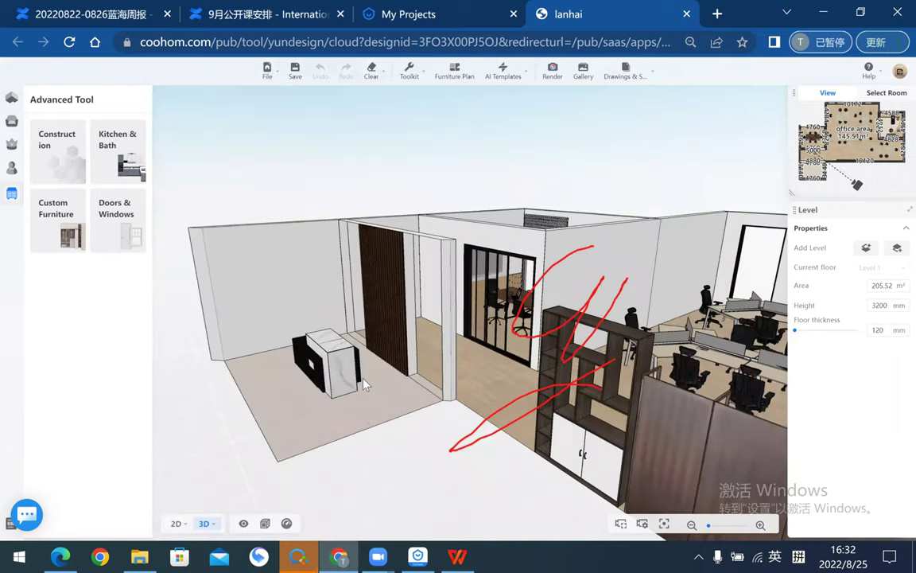
double_click(365, 385)
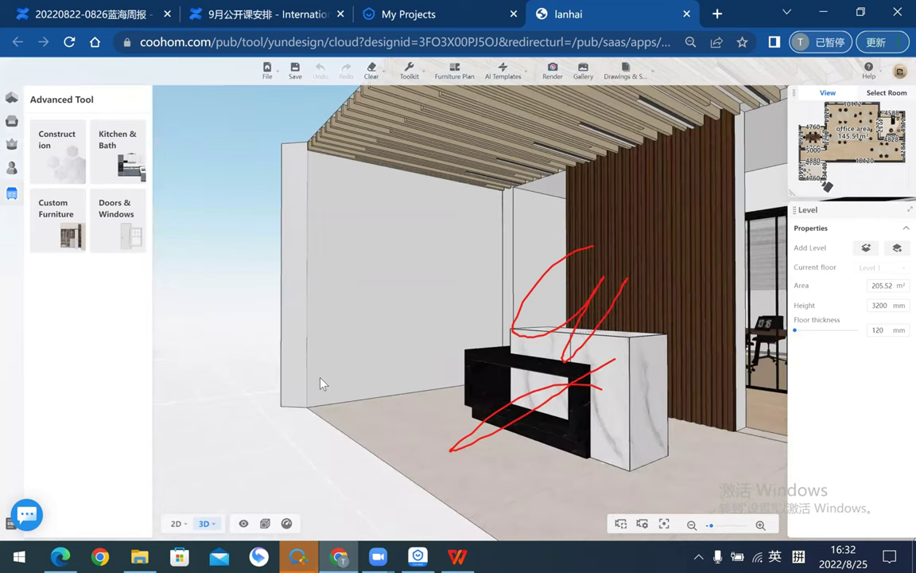
drag(312, 385, 278, 384)
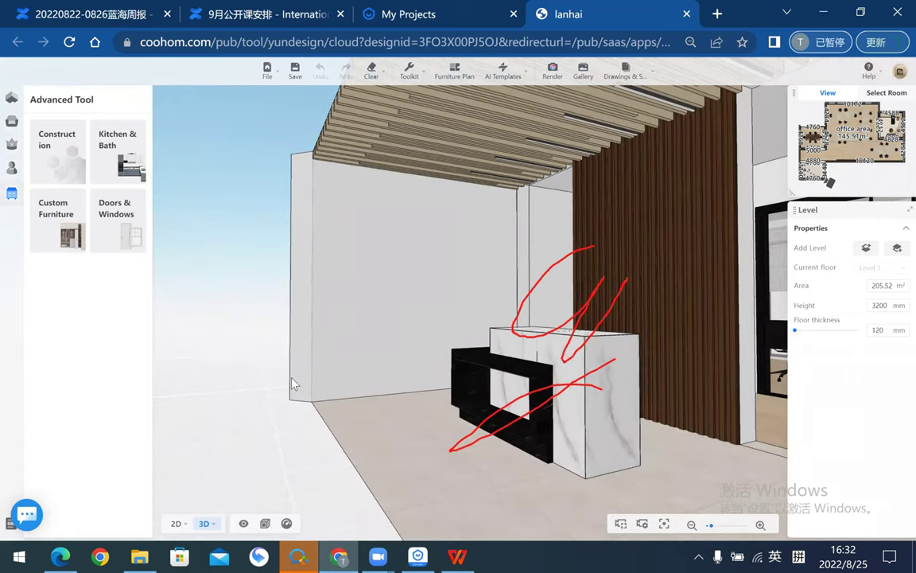
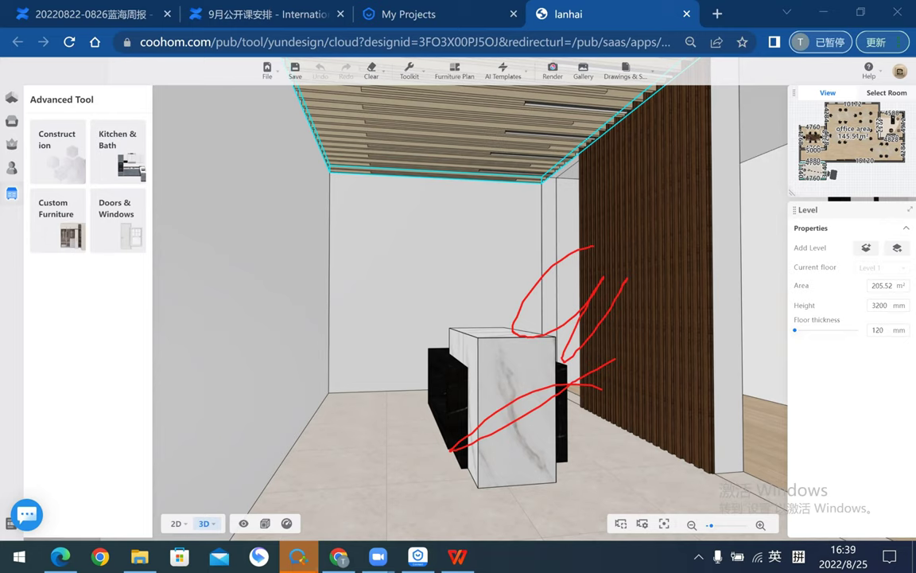
- Bring the Chrome window with the Coohom office floor plan to the front
click(392, 242)
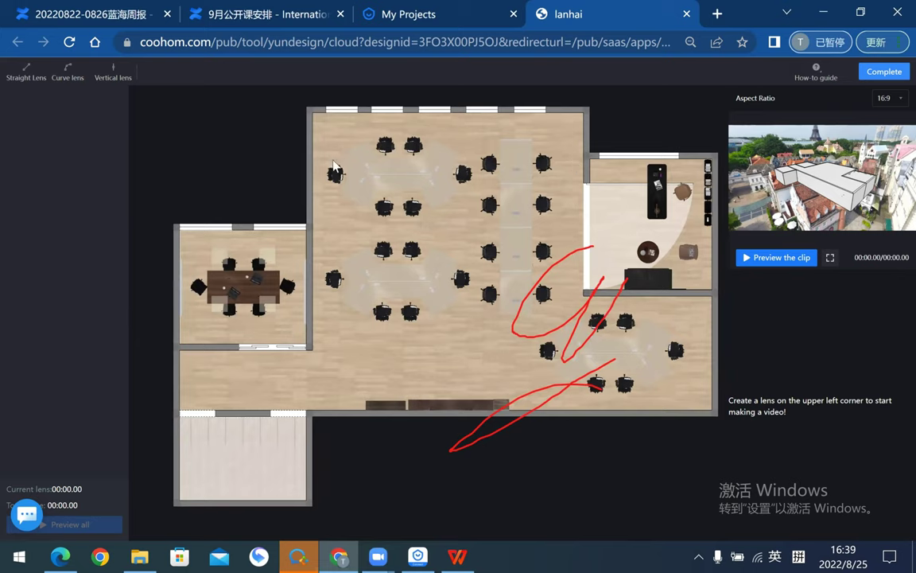
- Draw a straight camera lens up the office's central aisle and dismiss the 30-second length warning
click(27, 73)
mouse_move(478, 382)
mouse_down()
mouse_move(476, 150)
mouse_move(477, 181)
mouse_up()
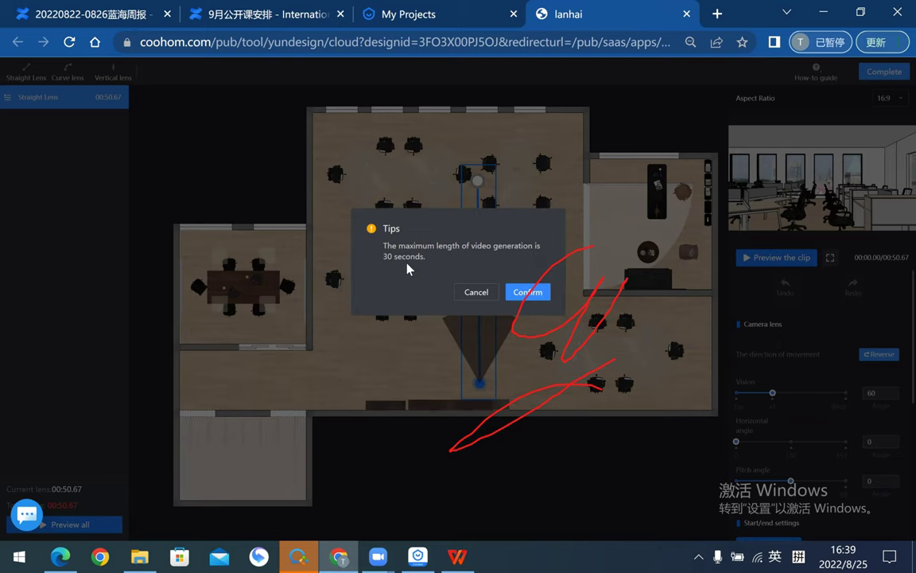
click(525, 294)
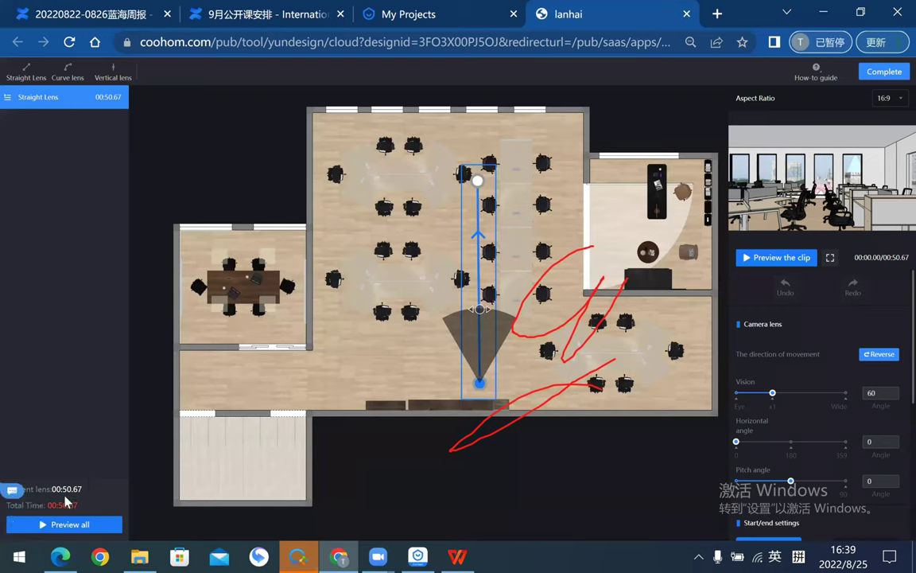
- Set the lens speed to x2 for a 19-second clip and preview the whole video
double_click(71, 489)
scroll(841, 427, down, 3)
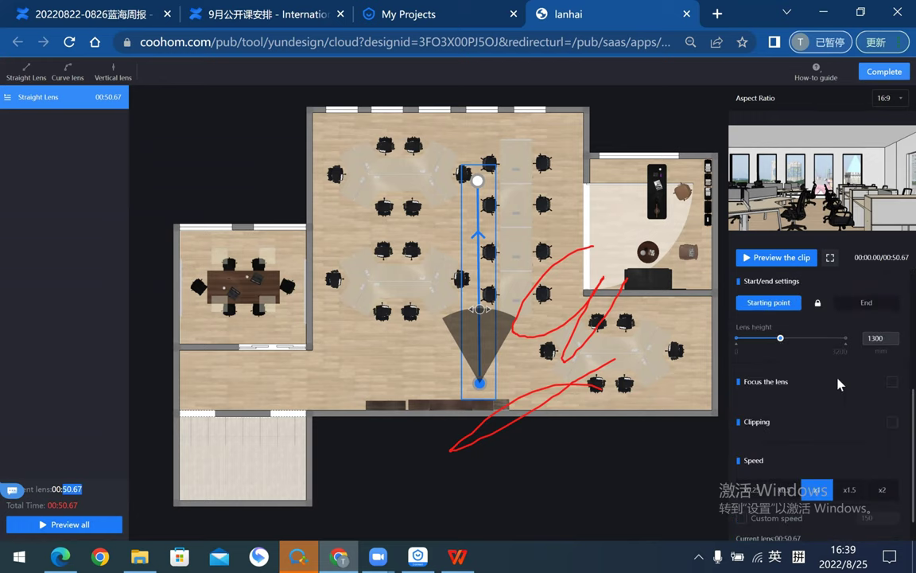
scroll(837, 386, down, 1)
click(882, 452)
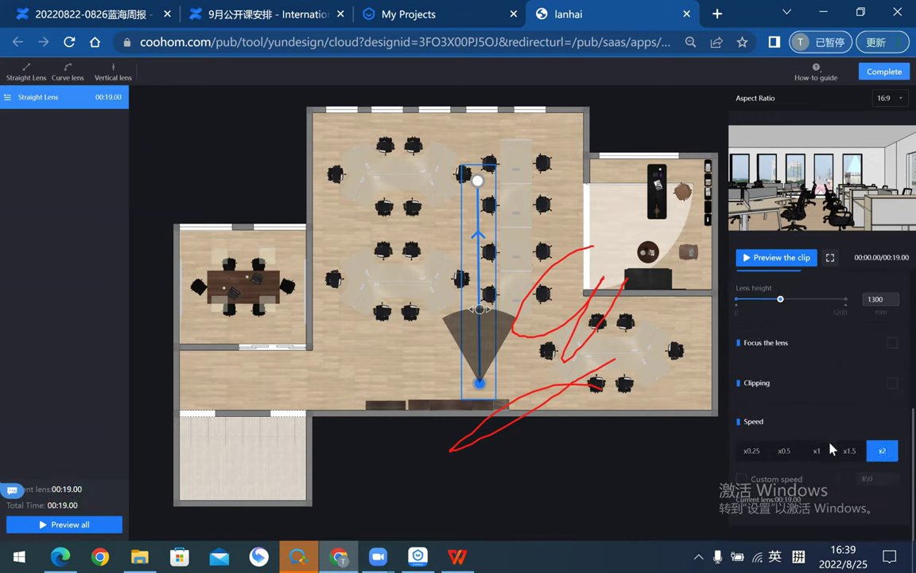
click(60, 524)
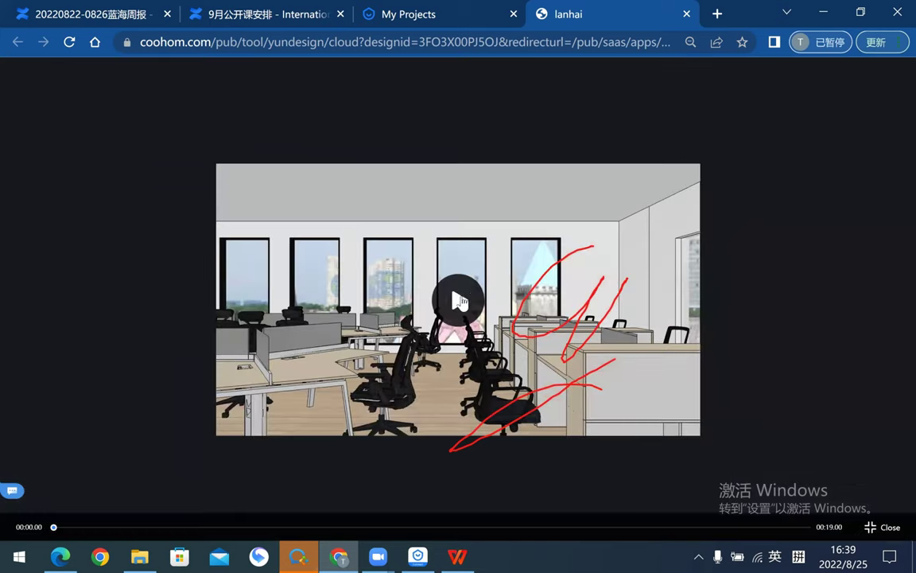
- Play the 19-second walkthrough preview, then close it
click(460, 301)
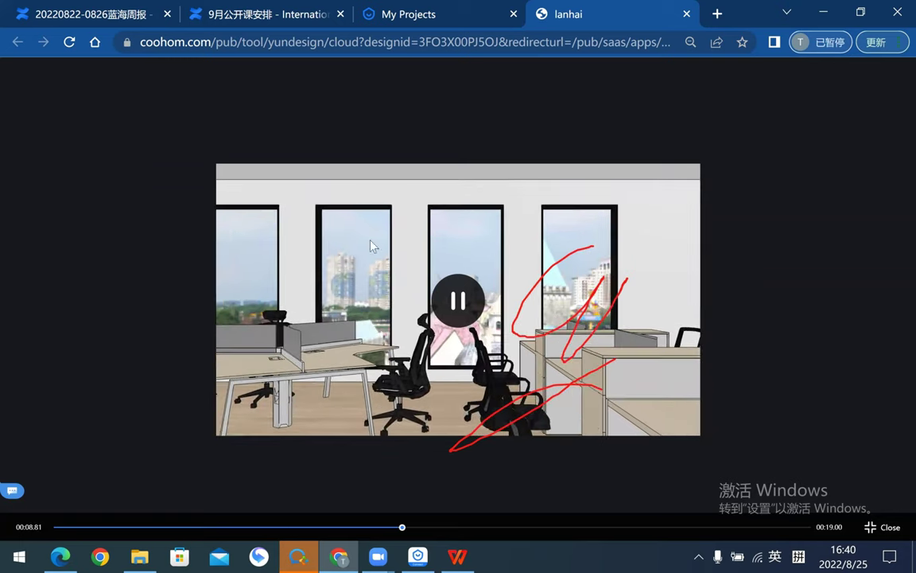
key(Escape)
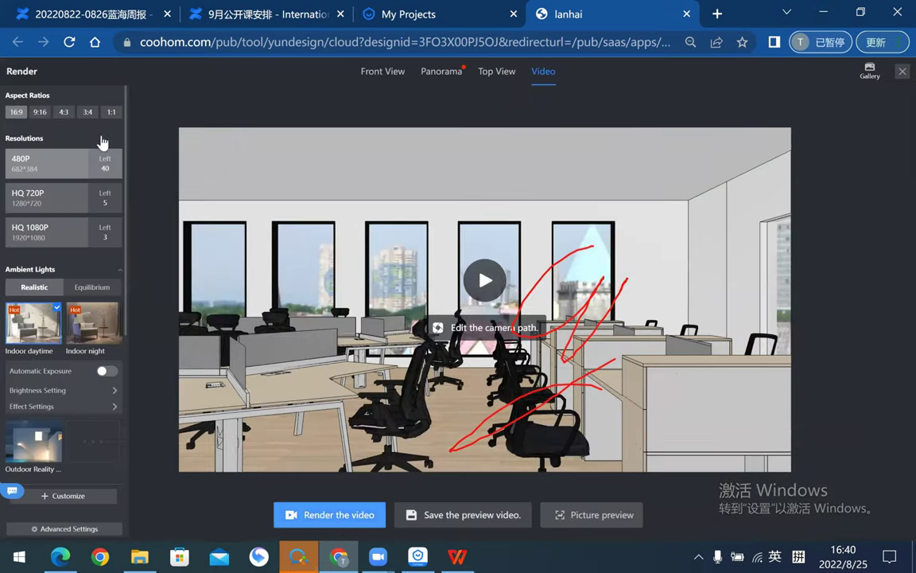
- Choose the Indoor daytime thumbnail under Ambient Lights for the video
scroll(75, 461, down, 1)
scroll(75, 461, down, 1)
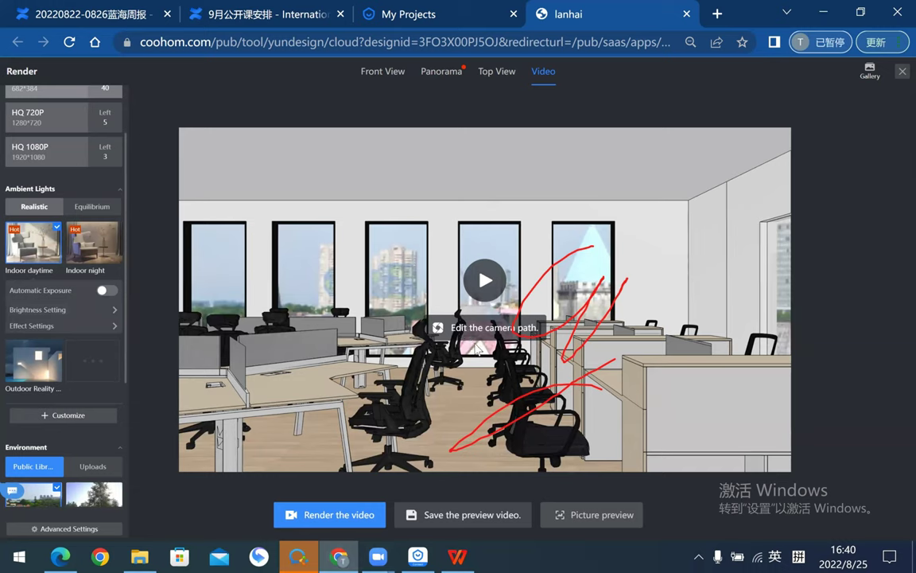
mouse_move(34, 243)
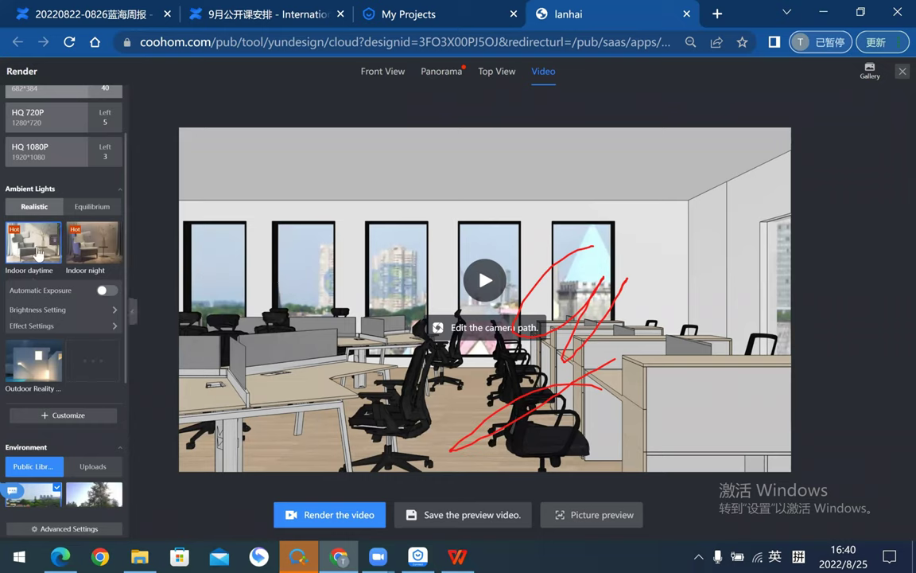
click(37, 253)
- Submit the video render at 480P, paying with the 480P coupon that has 30 available
click(328, 523)
click(585, 377)
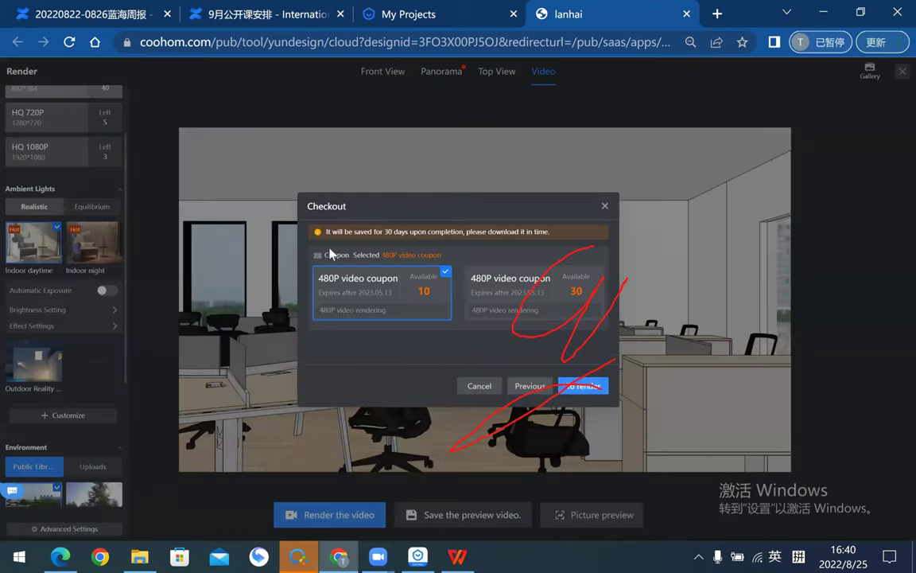
click(524, 302)
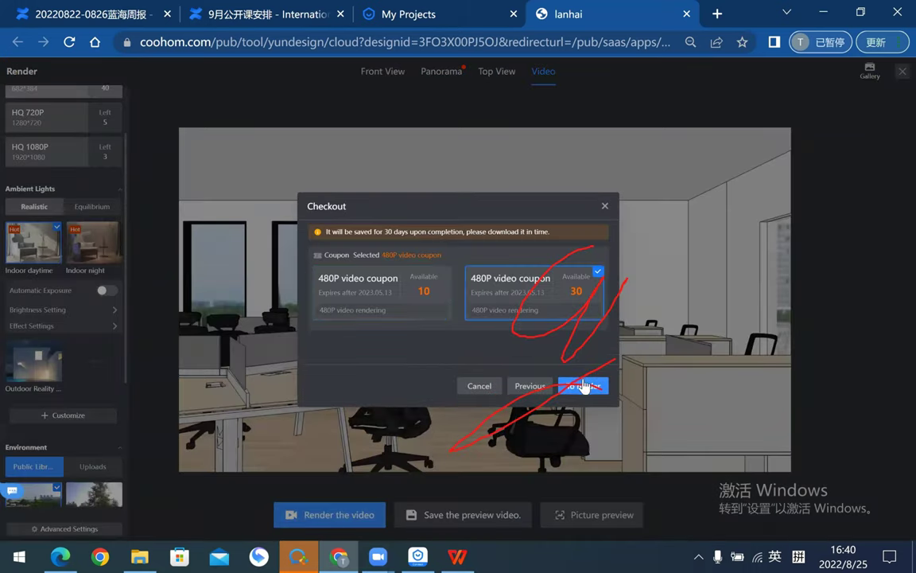
click(584, 385)
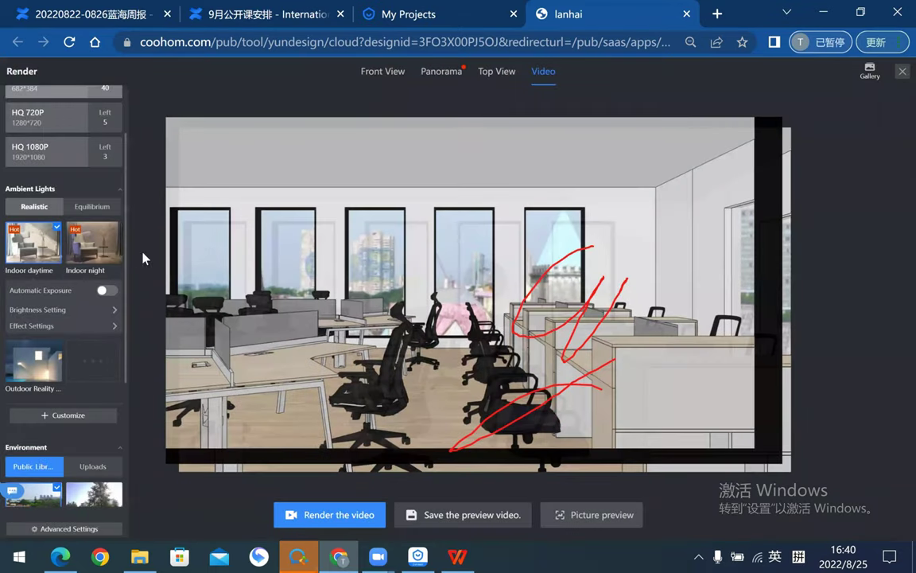
mouse_move(93, 322)
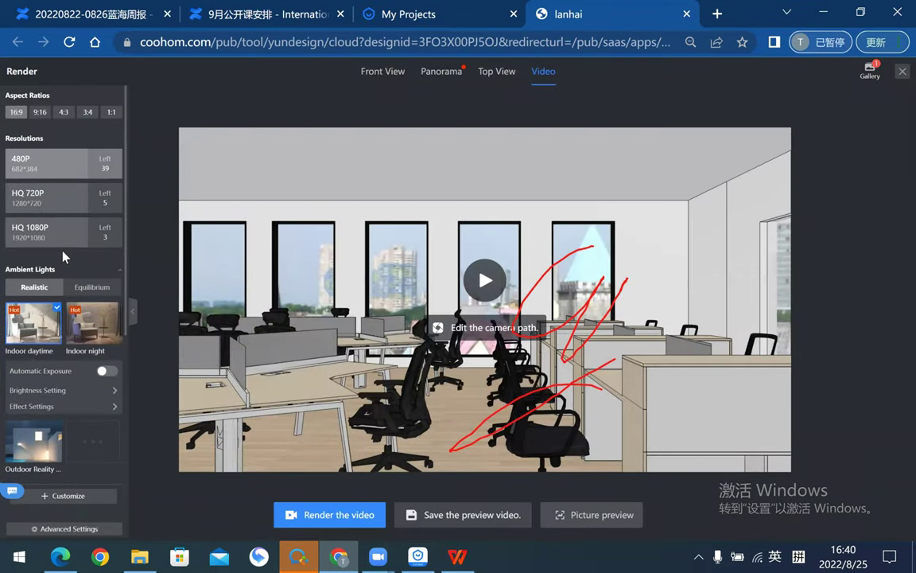
scroll(64, 256, down, 2)
scroll(62, 263, down, 1)
scroll(75, 288, up, 3)
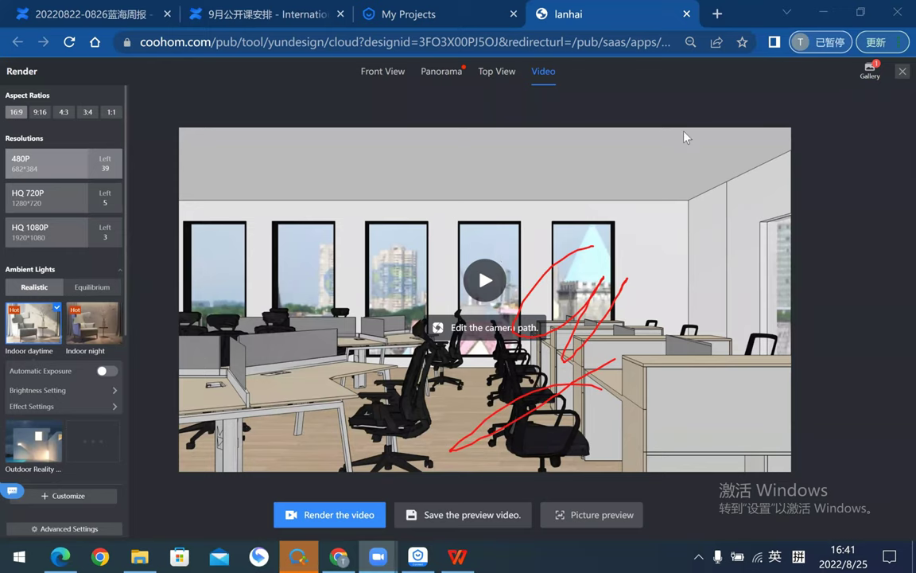
- Close the render settings and view the 'office area-Video' 480P render progressing in the Gallery
click(900, 74)
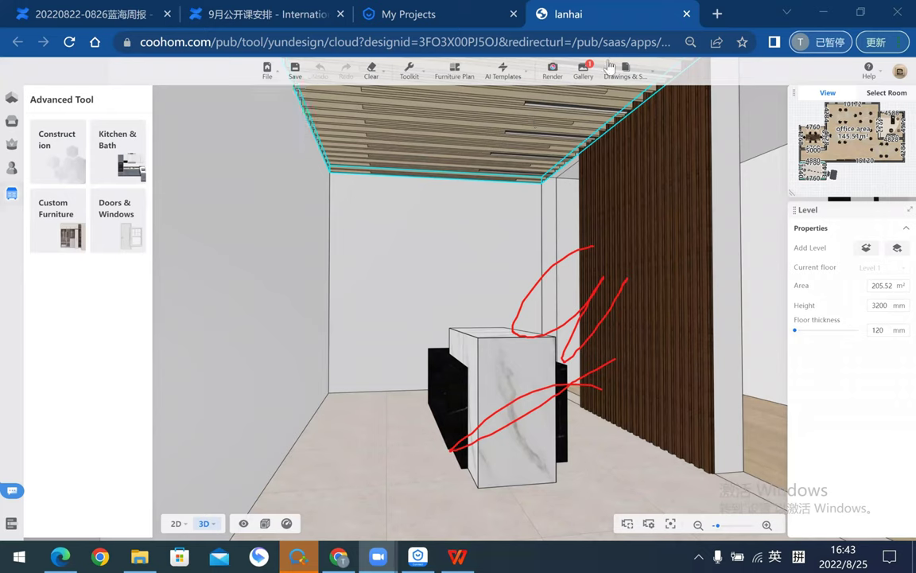
mouse_move(584, 71)
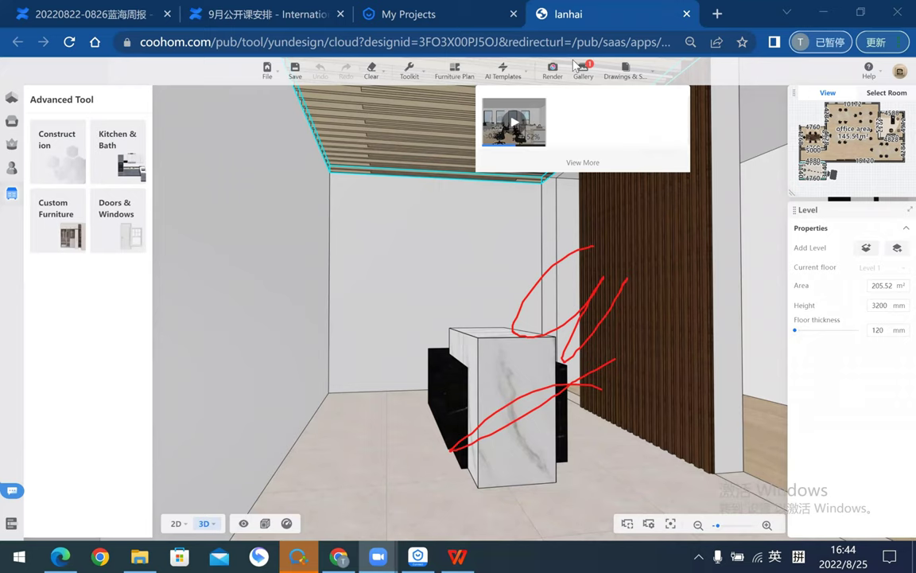
click(302, 118)
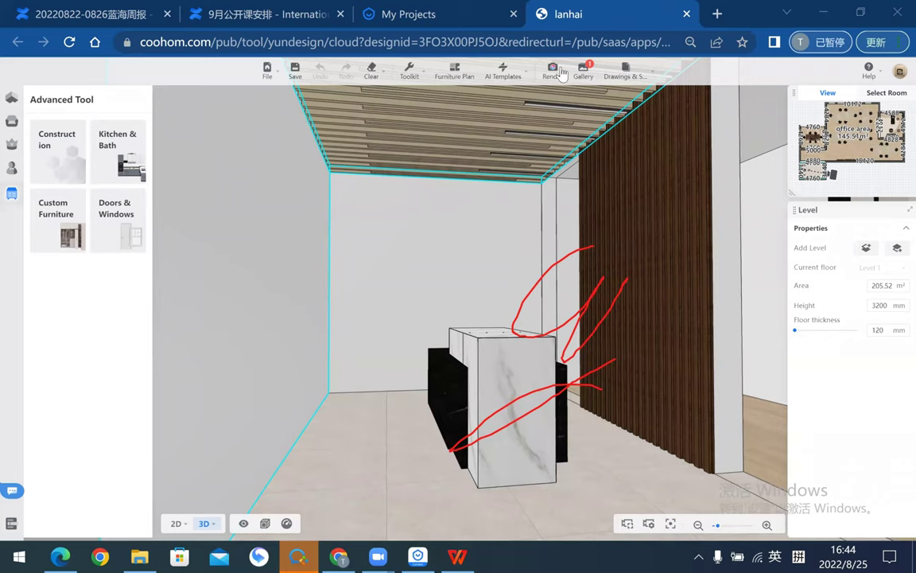
click(587, 70)
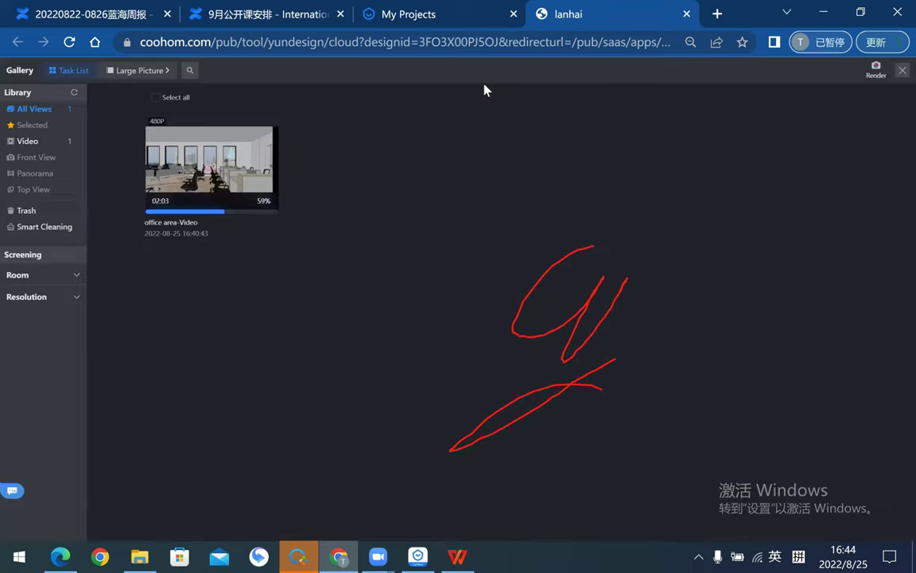